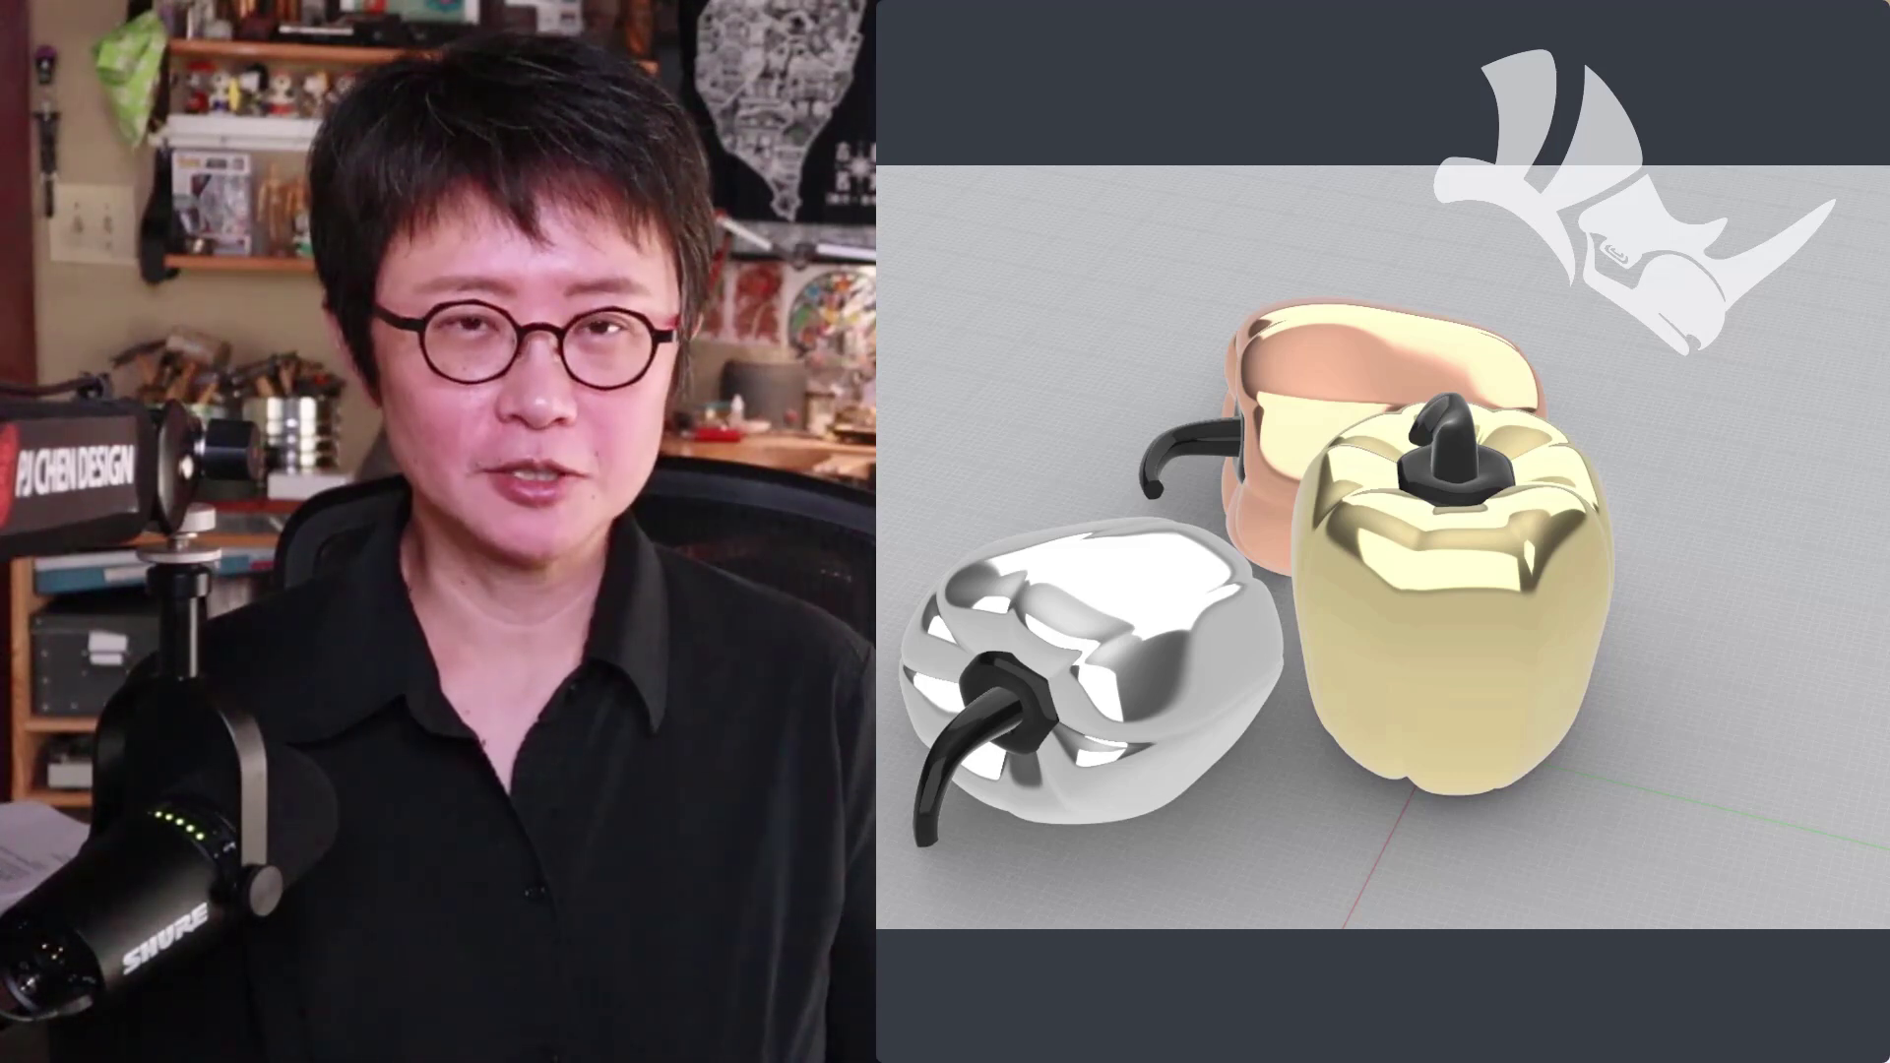
Examine the finished bell pepper model's body, curved stem and cap around the stem from several angles
right_drag(1181, 905, 1485, 914)
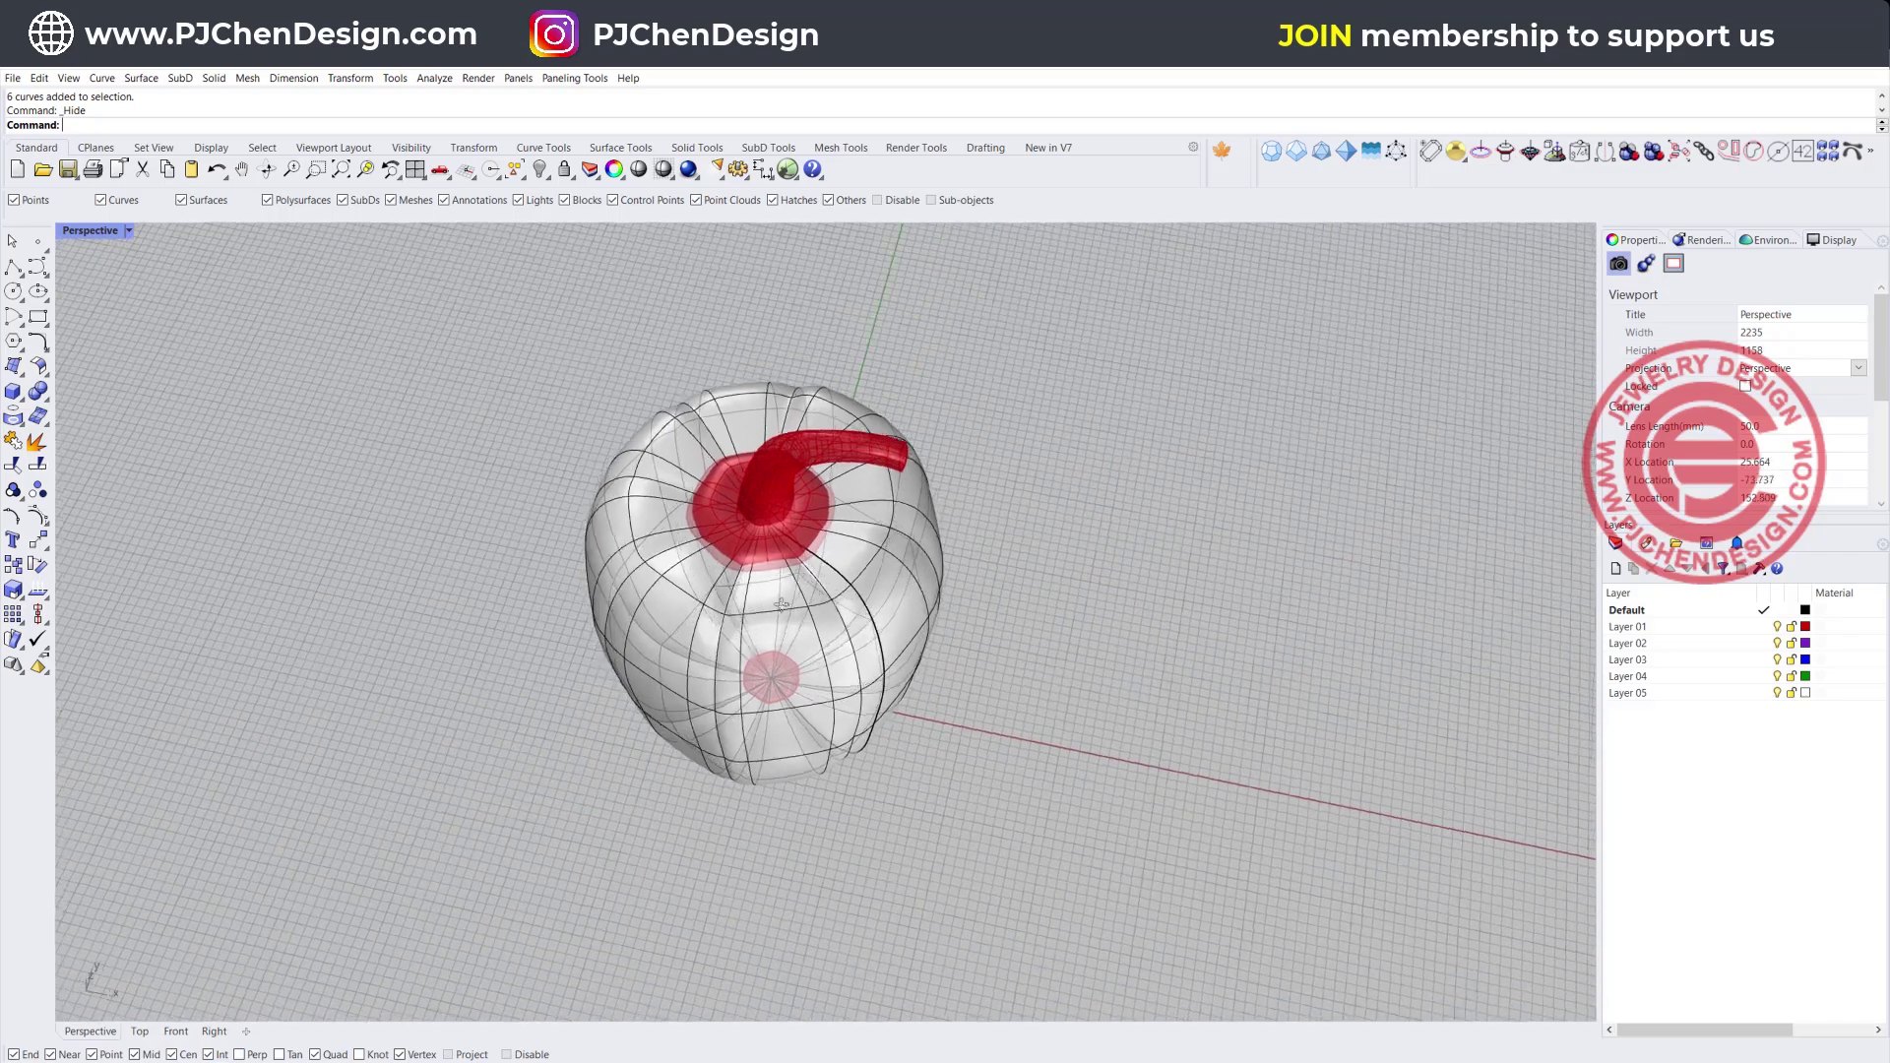
right_drag(781, 604, 798, 548)
mouse_move(799, 673)
right_down()
mouse_move(798, 615)
mouse_move(806, 671)
right_up()
click(829, 647)
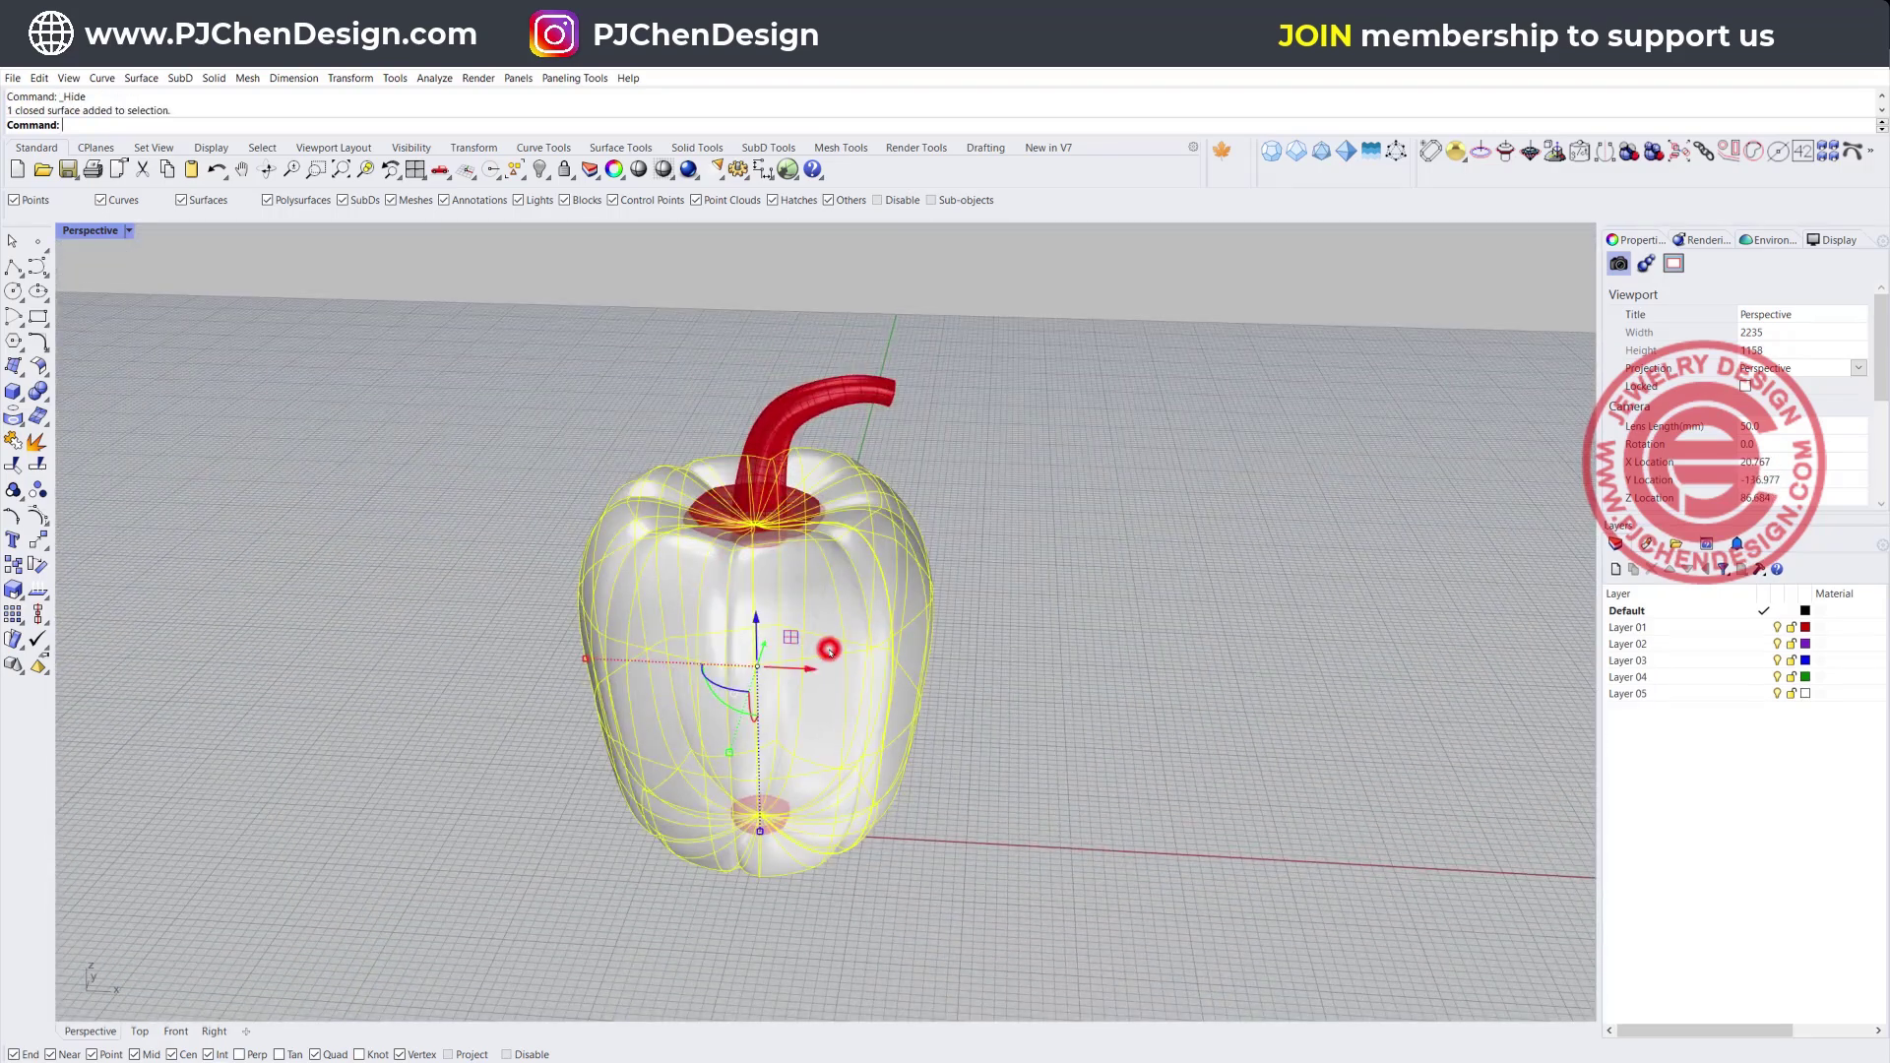
right_drag(871, 680, 897, 579)
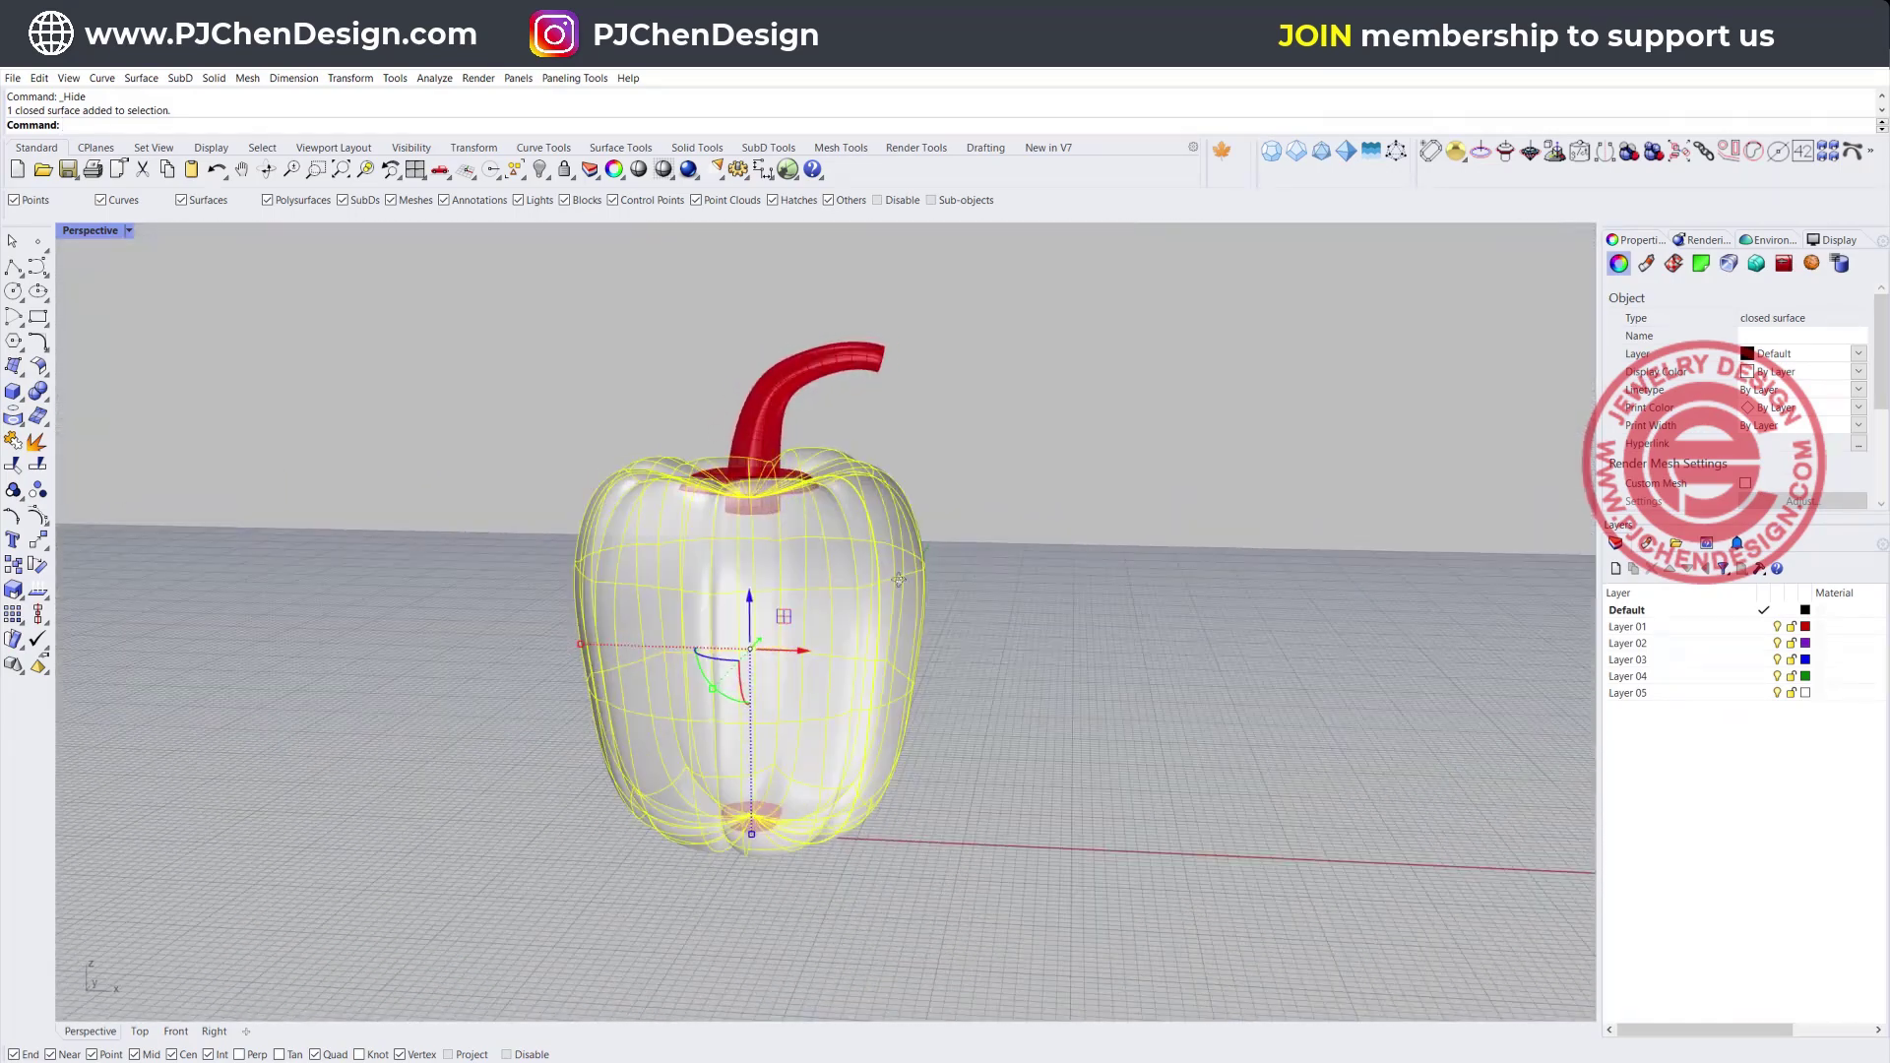
click(814, 382)
right_drag(954, 584, 940, 704)
scroll(699, 480, up, 8)
click(653, 504)
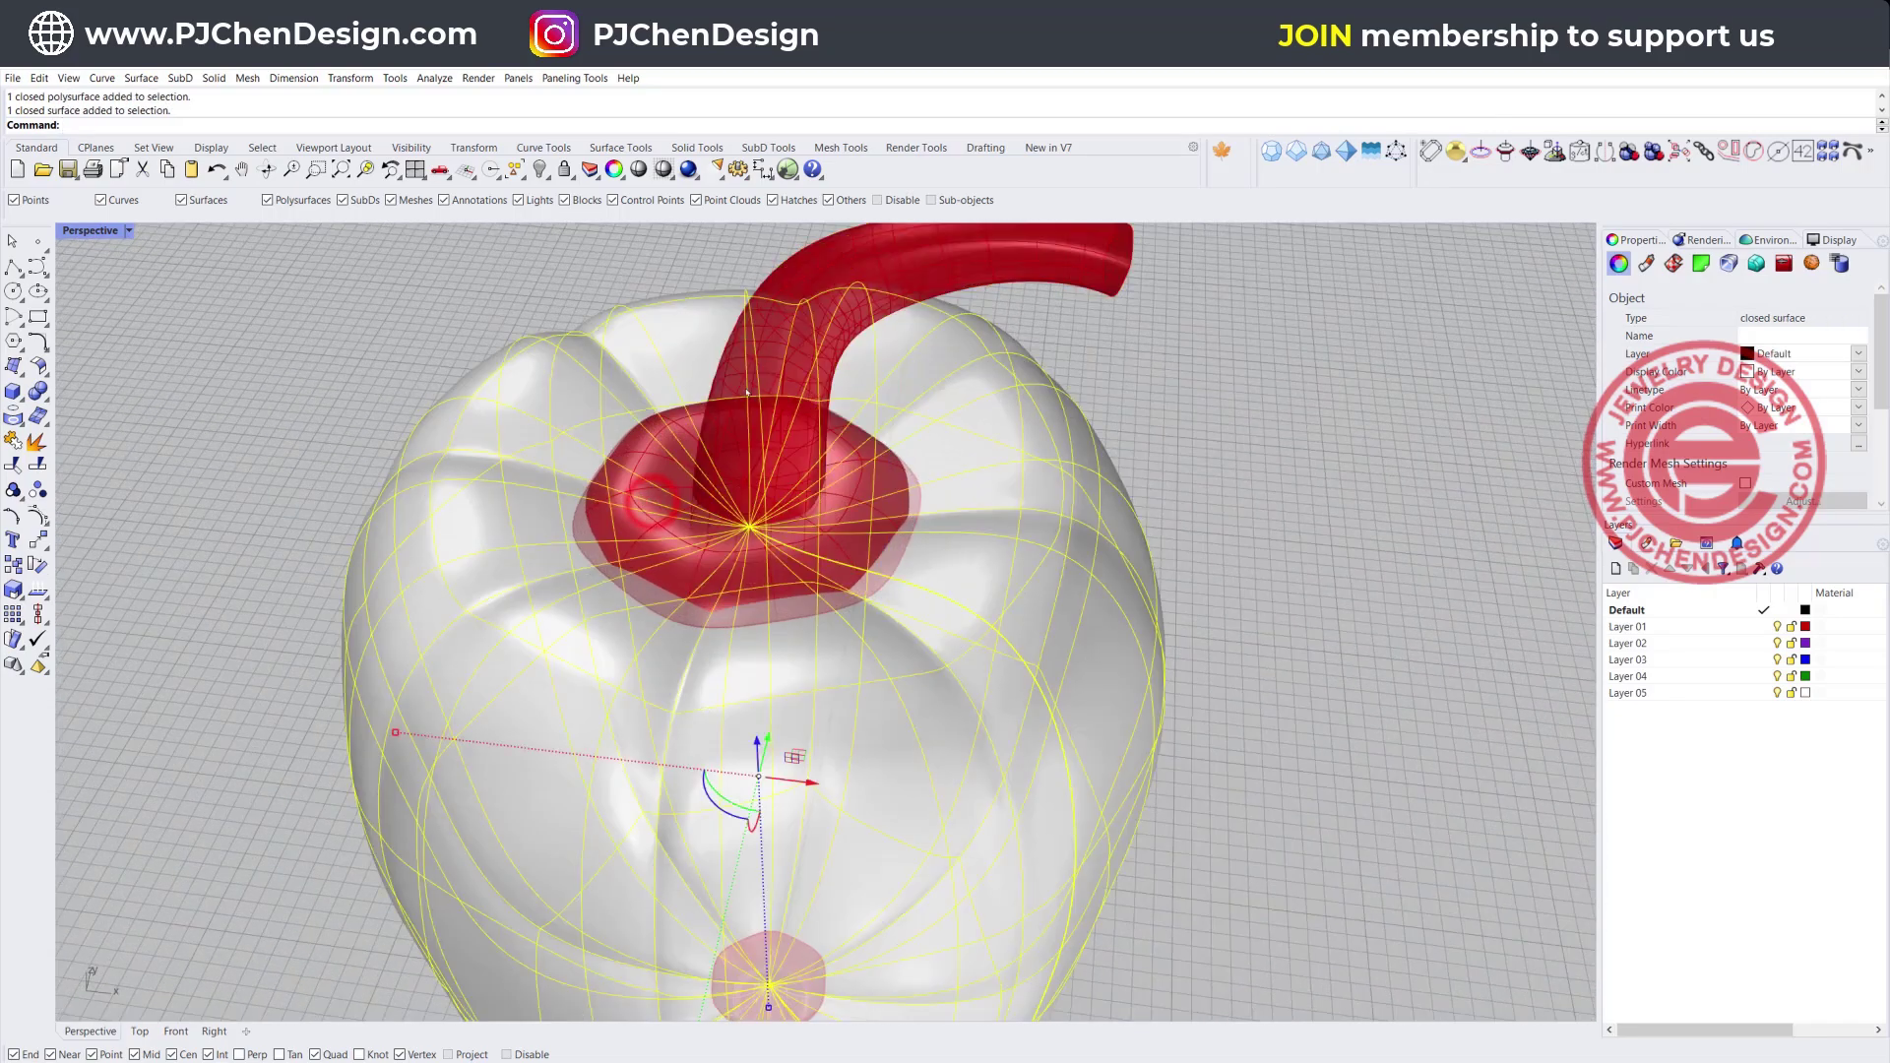
click(838, 262)
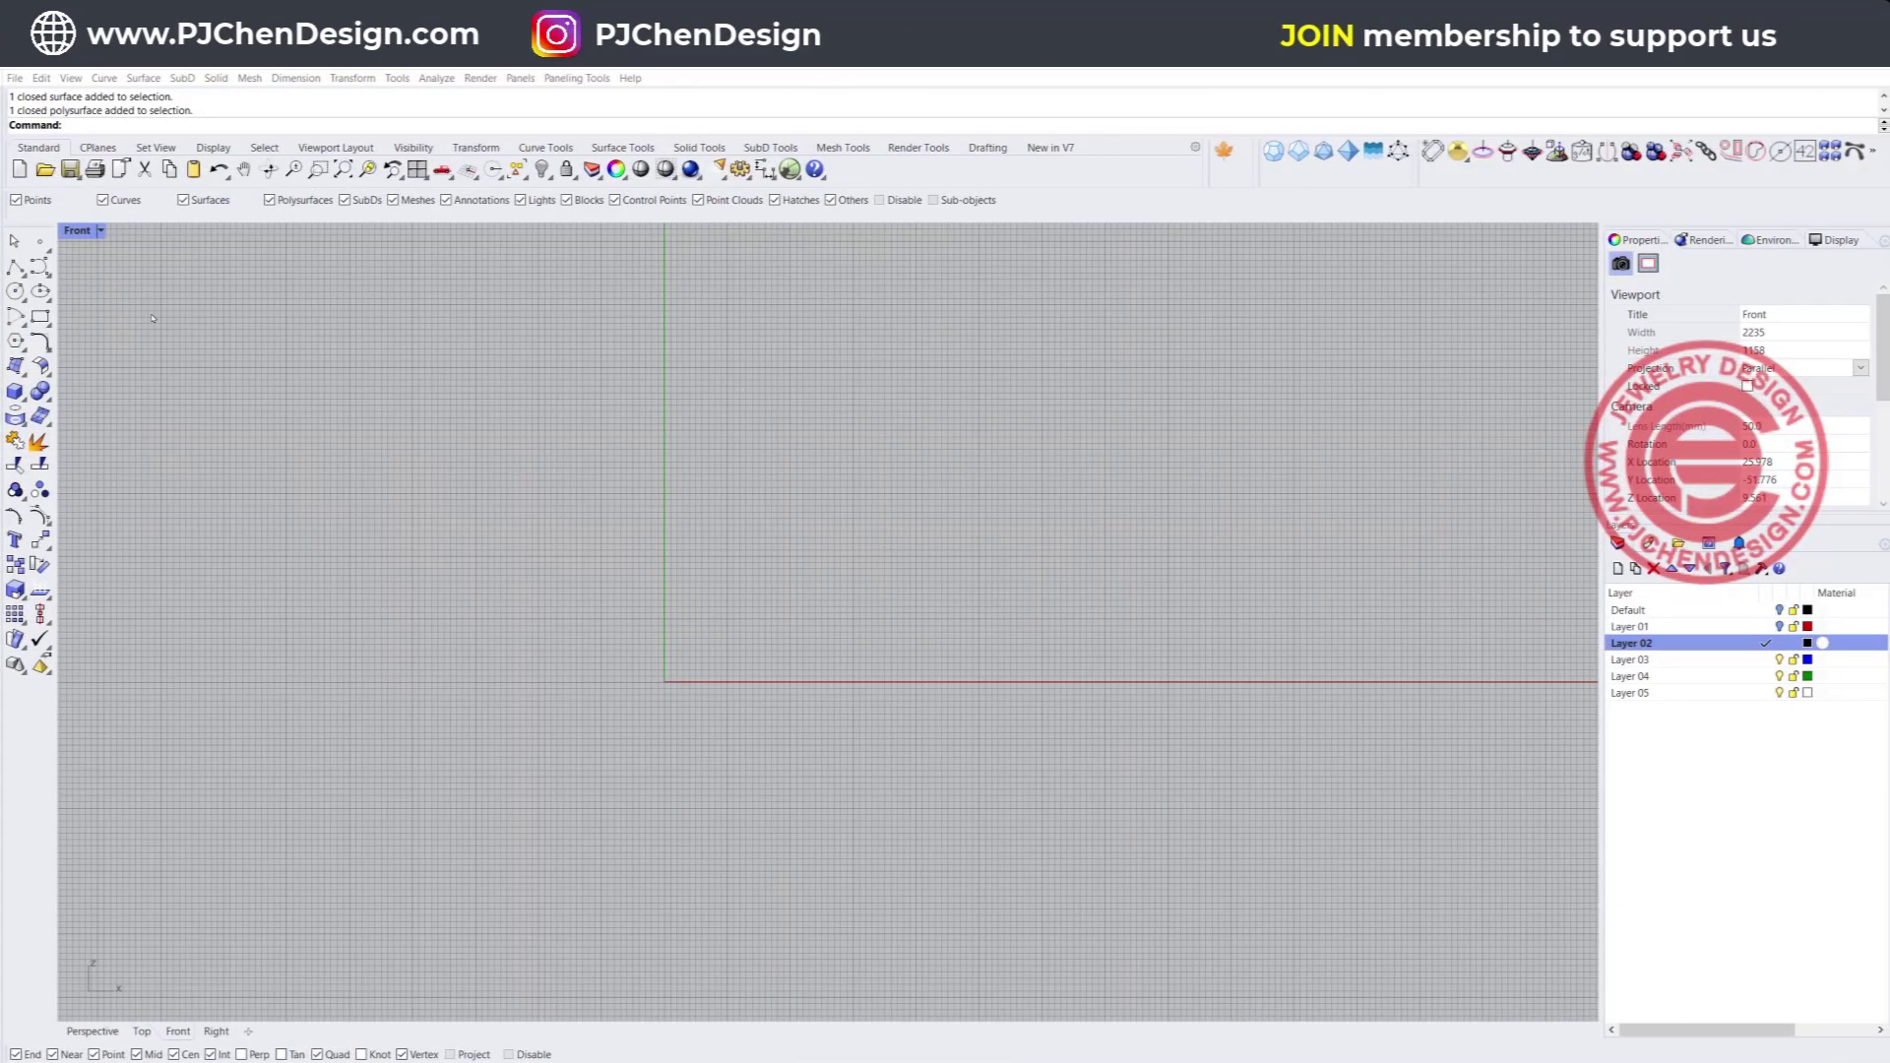
Draw a nine-point, degree 3 control point curve in the Front view as the pepper's half profile, starting and ending on the vertical axis
click(36, 266)
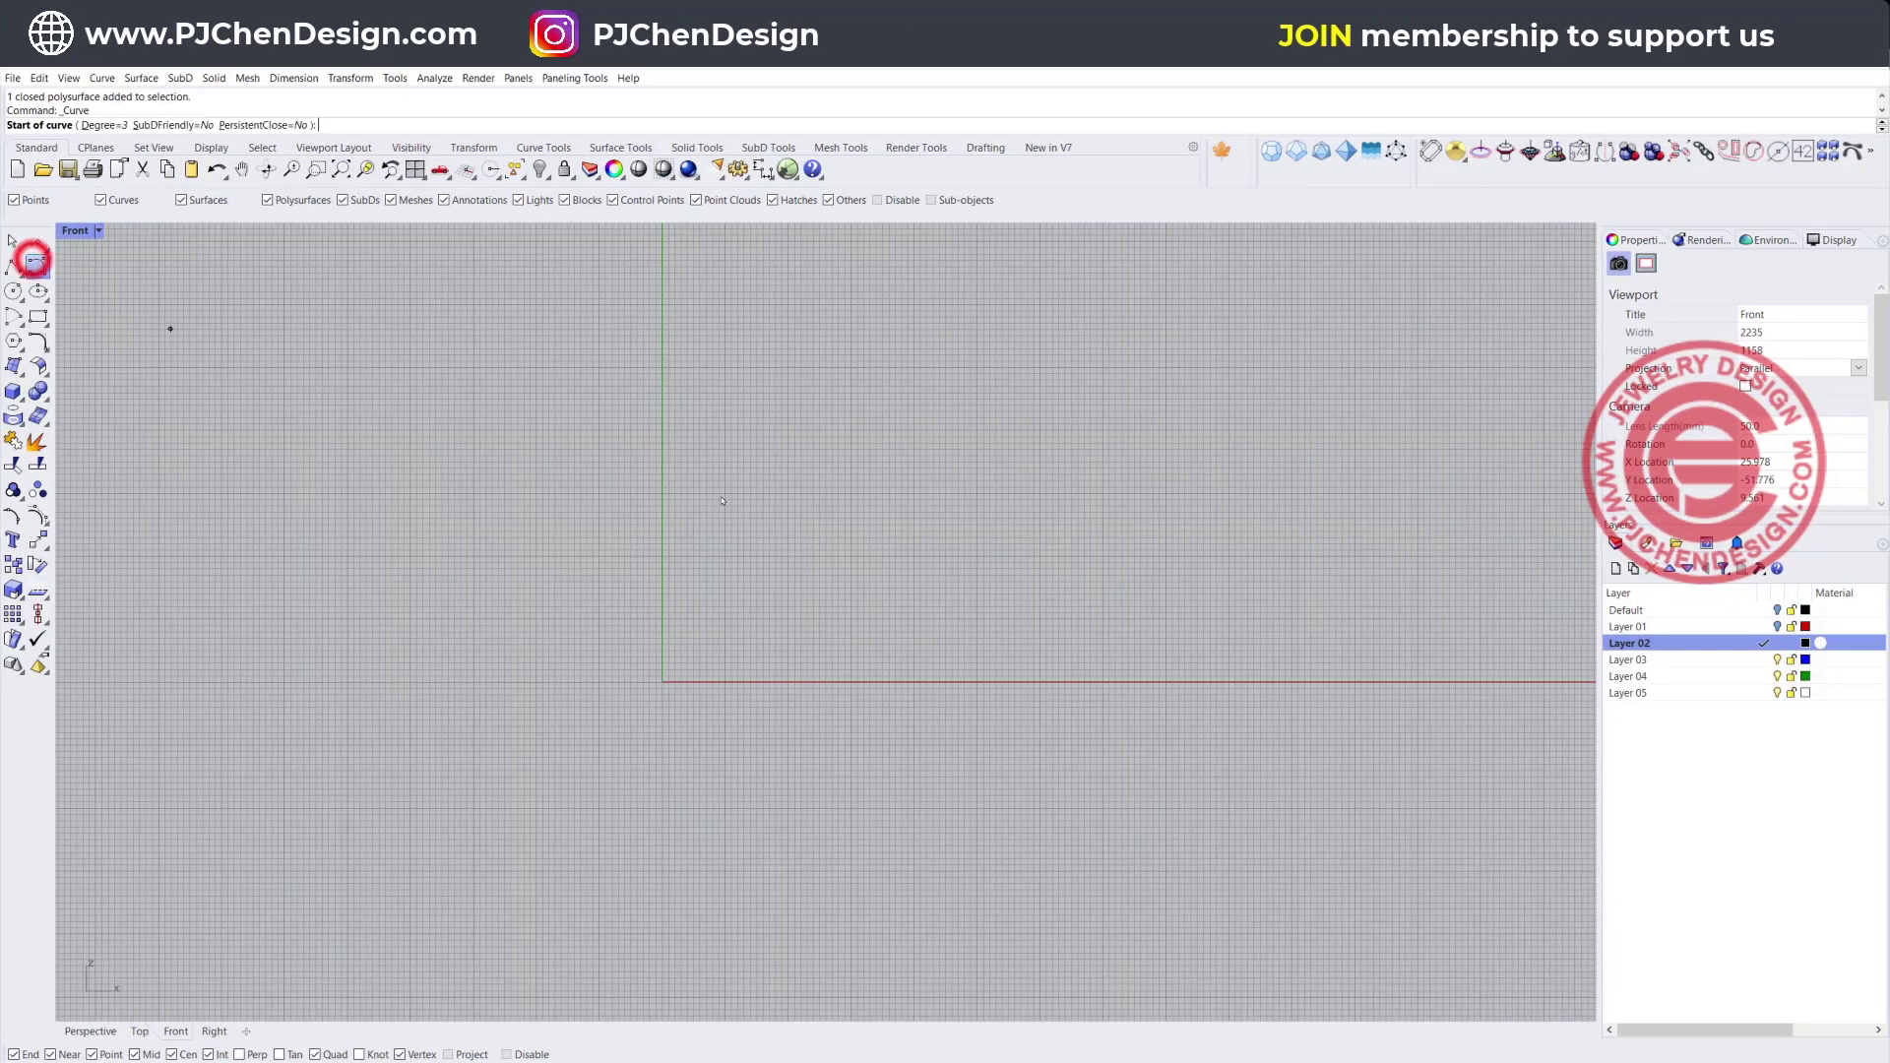
click(658, 500)
click(722, 497)
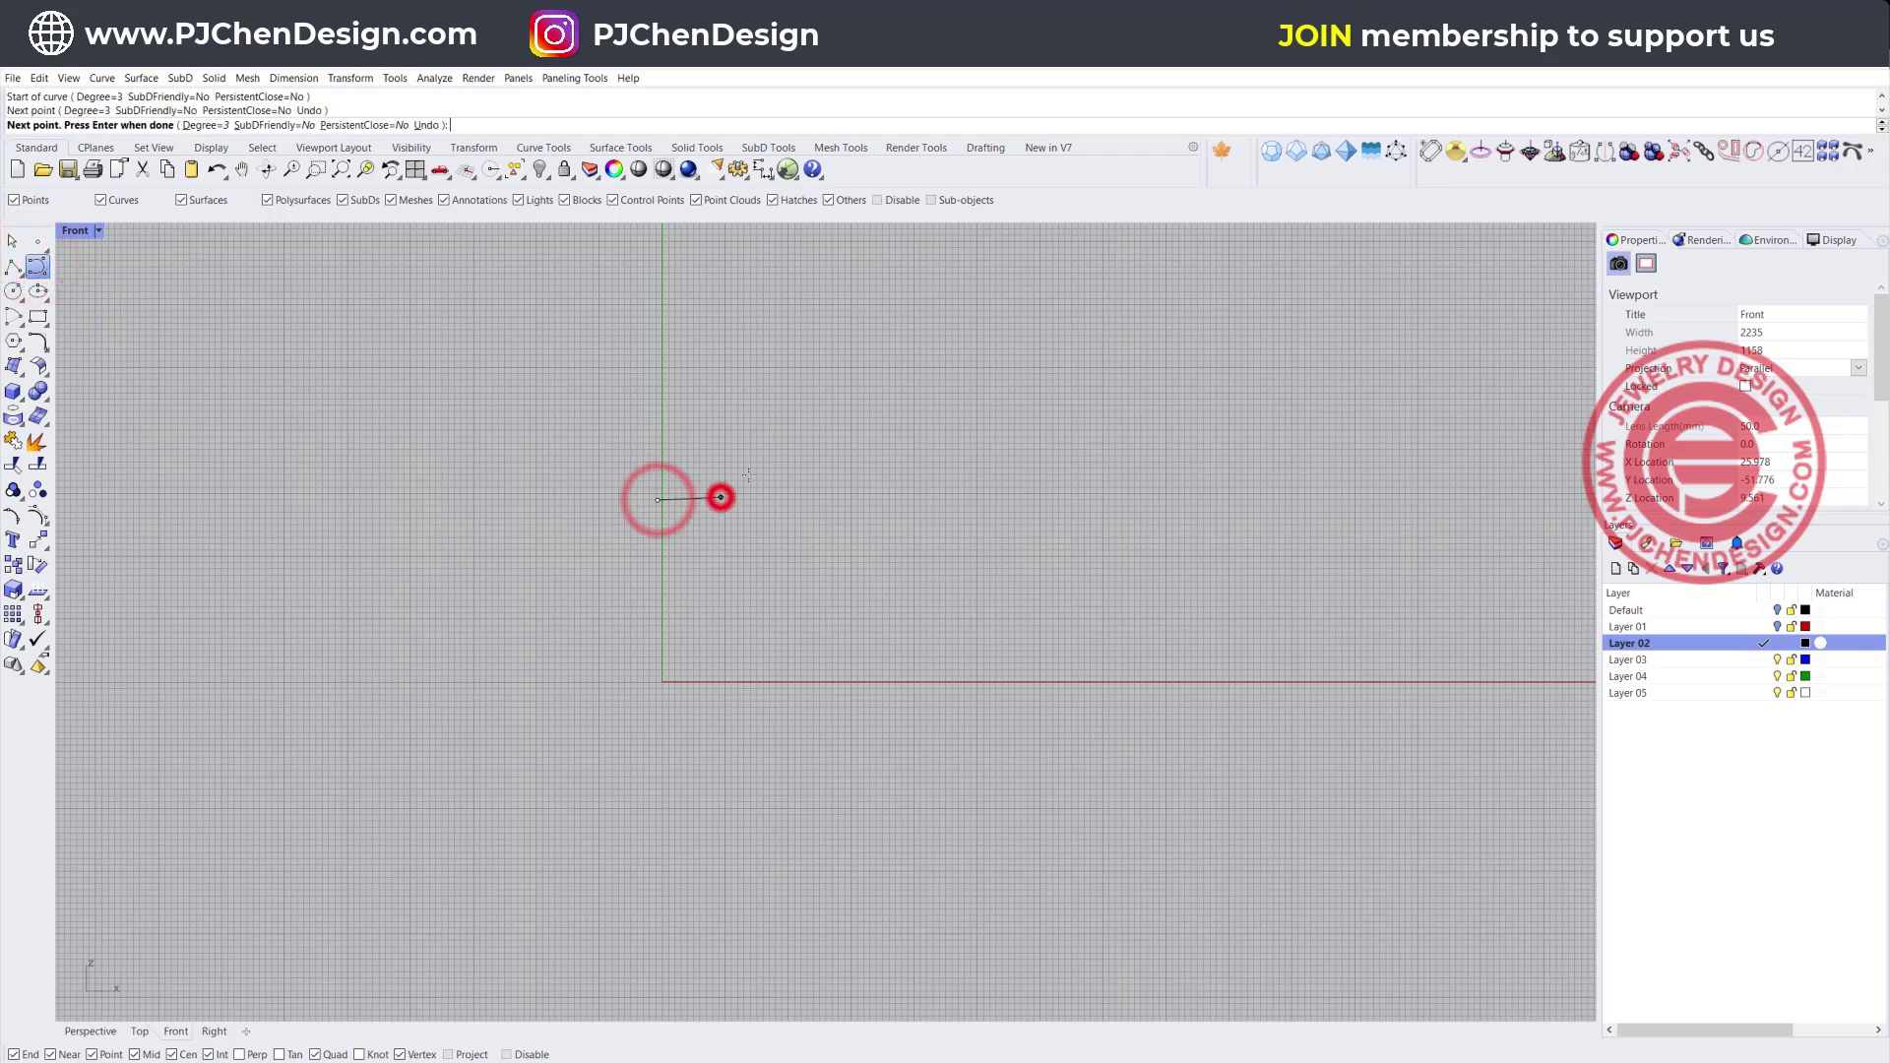
click(764, 469)
click(841, 503)
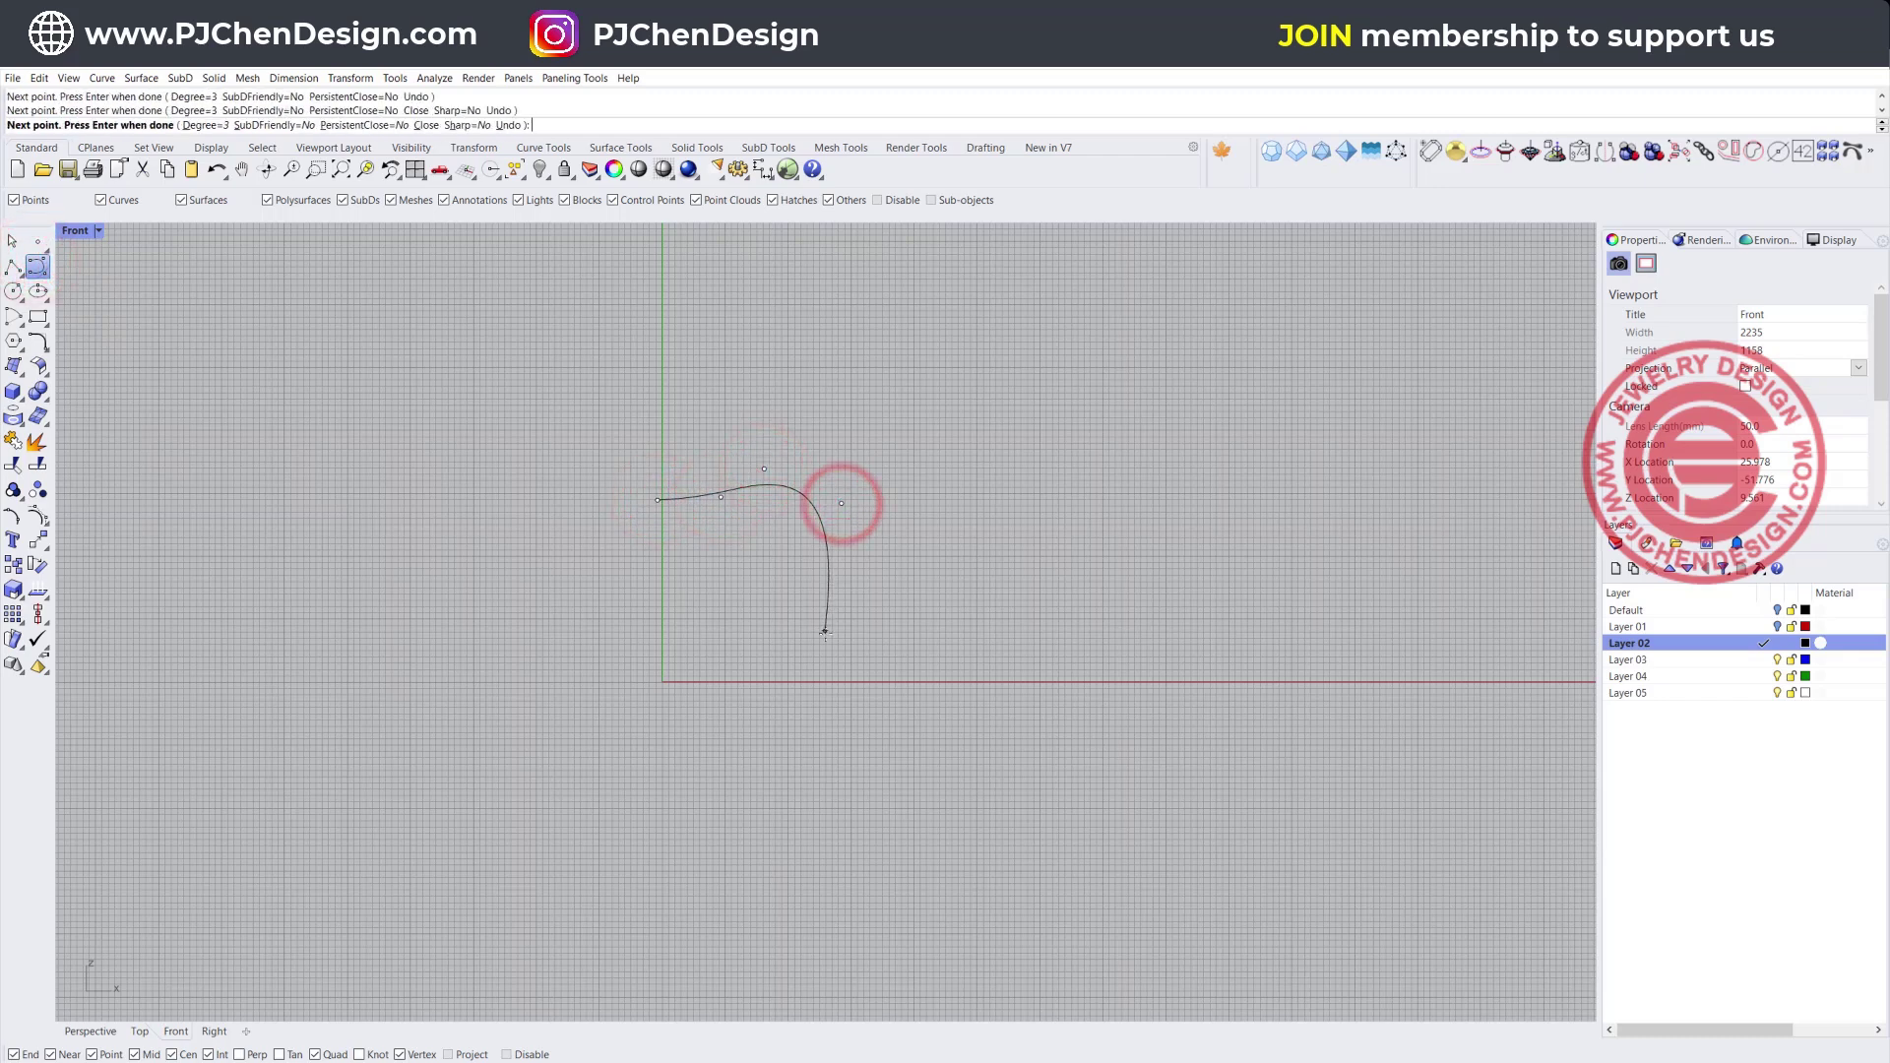
click(804, 779)
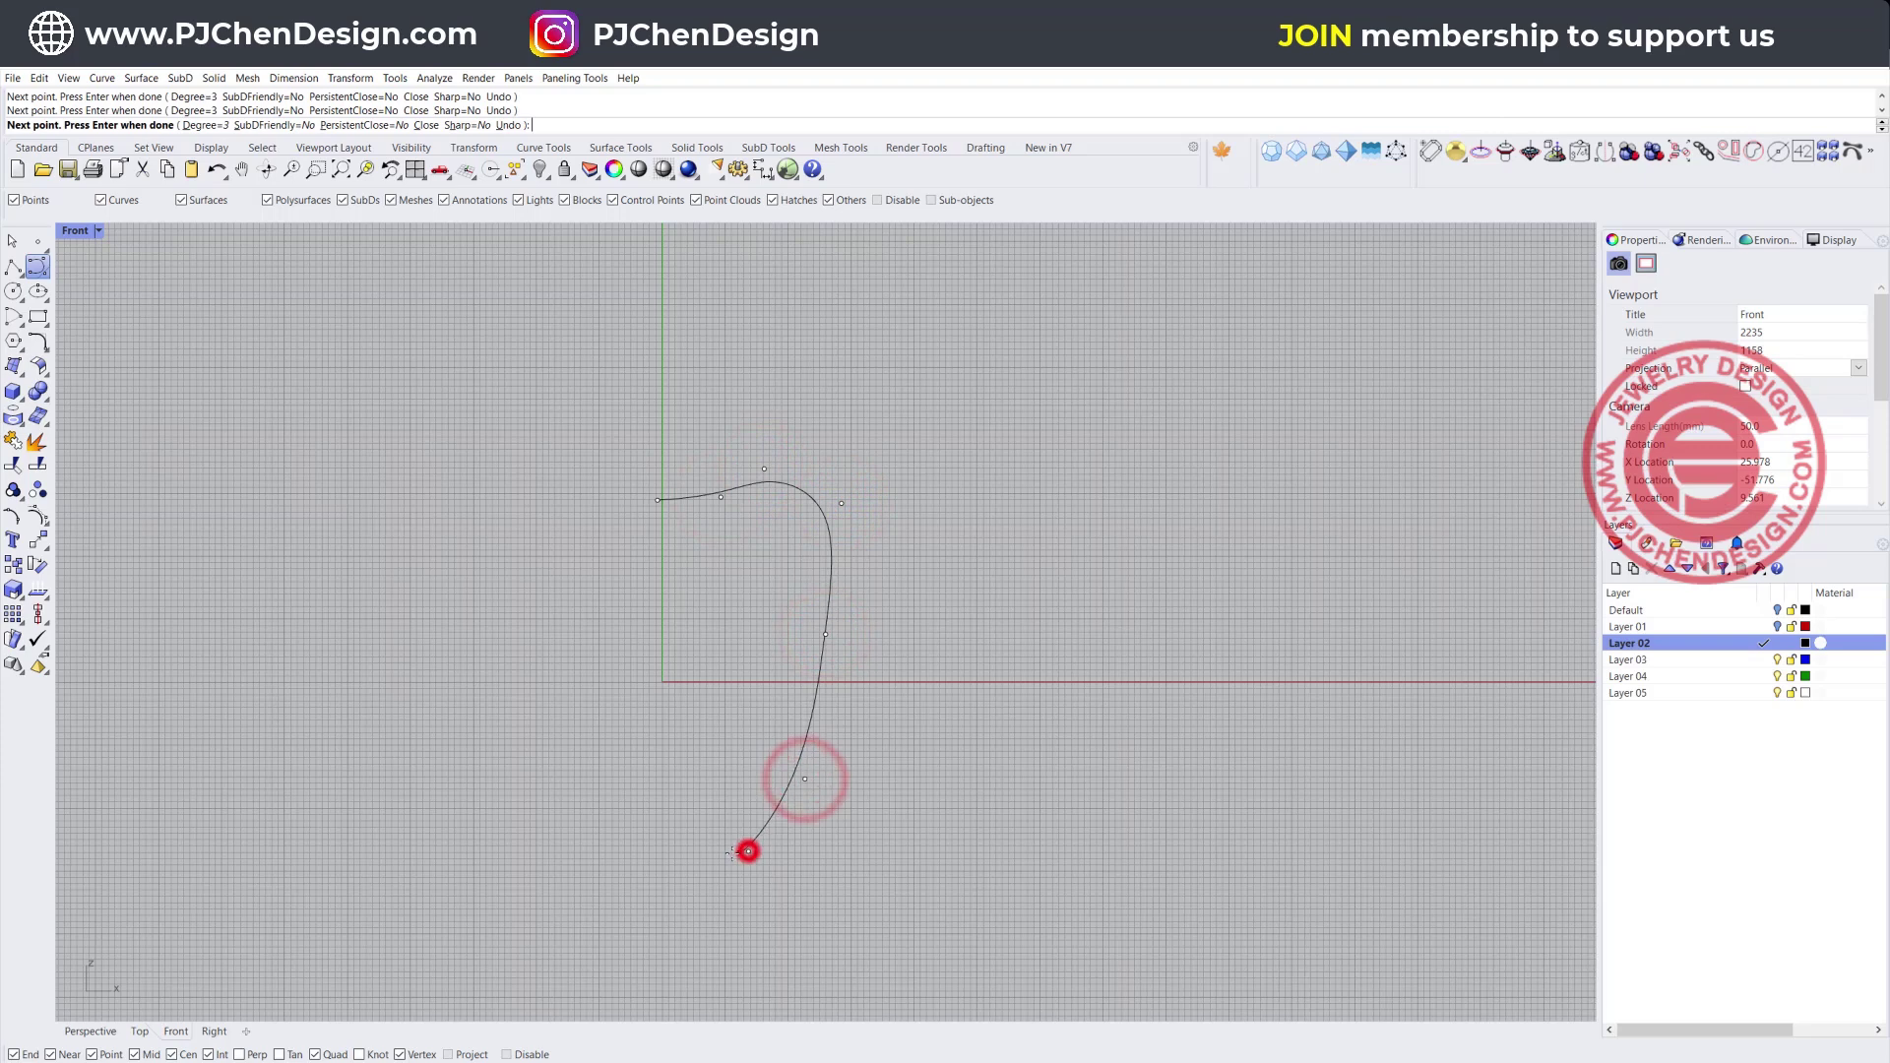
click(748, 850)
click(691, 851)
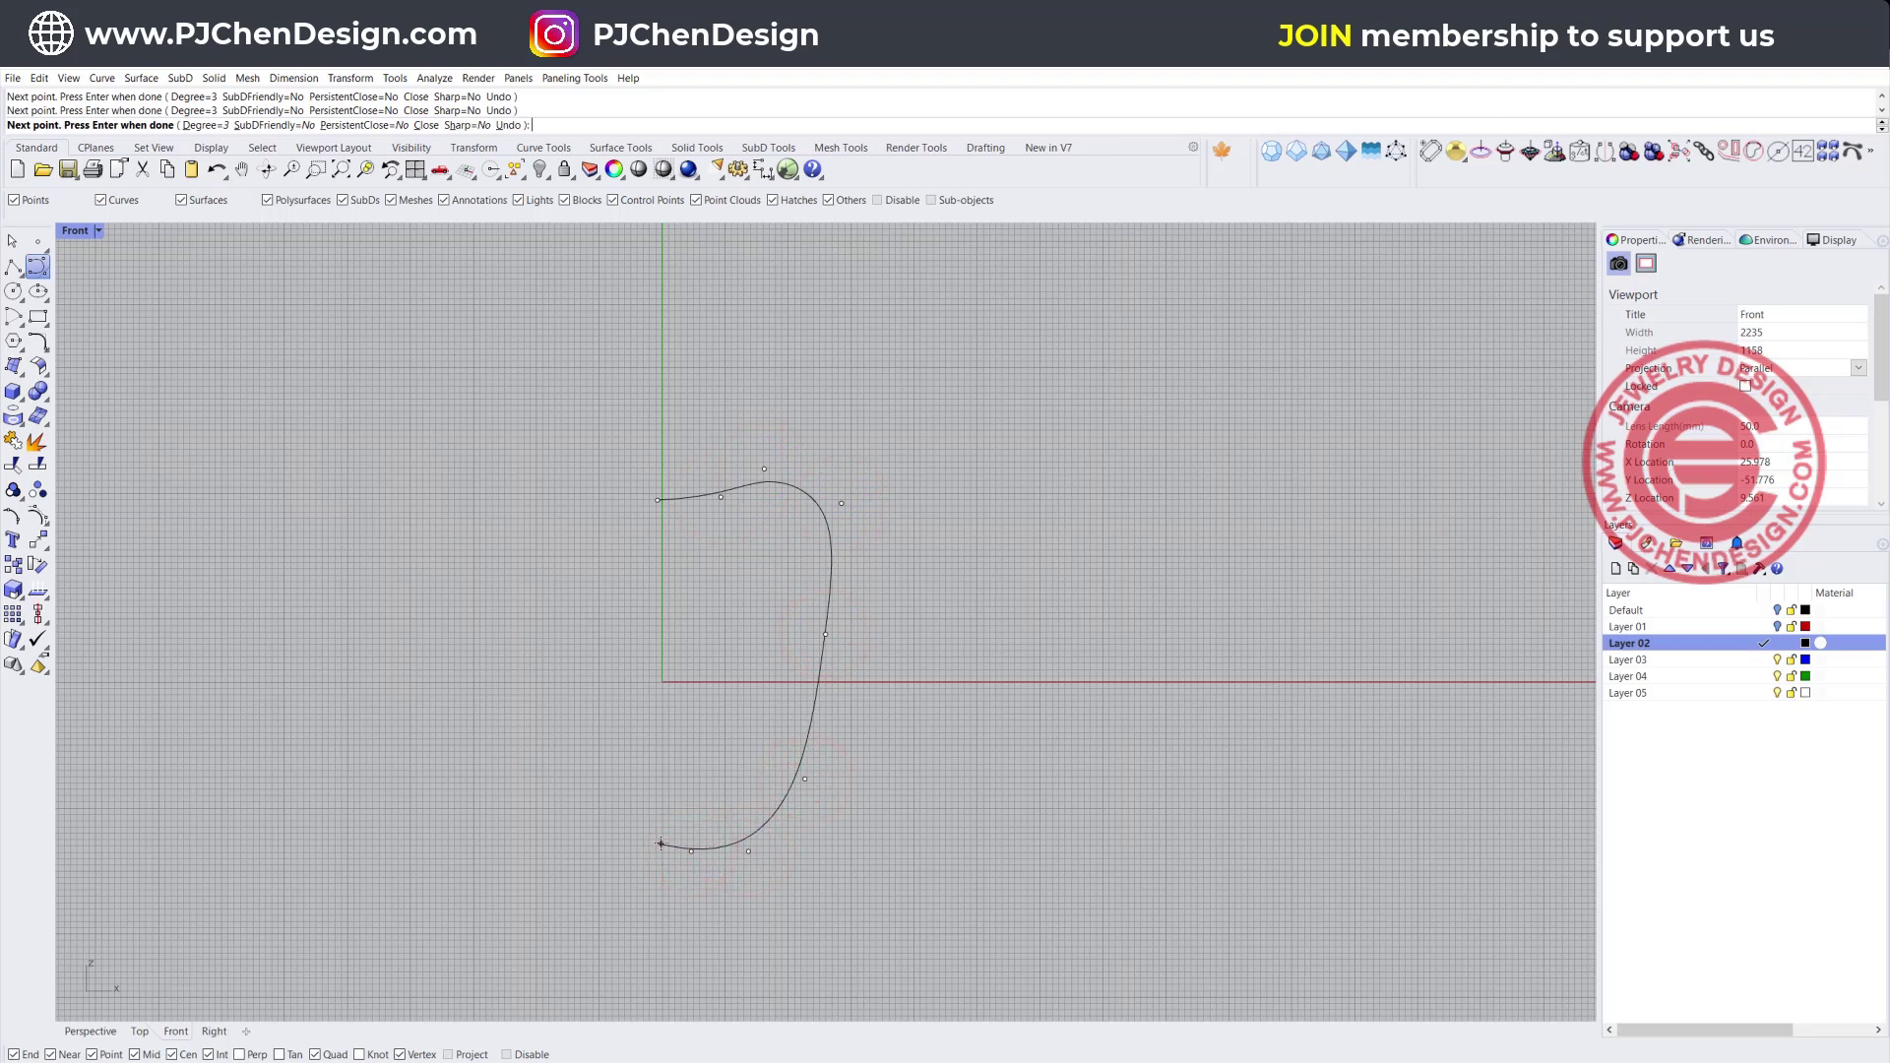
click(661, 843)
key(Return)
Line up the profile curve's two end control points vertically by scaling them horizontally with a factor of 0
click(700, 493)
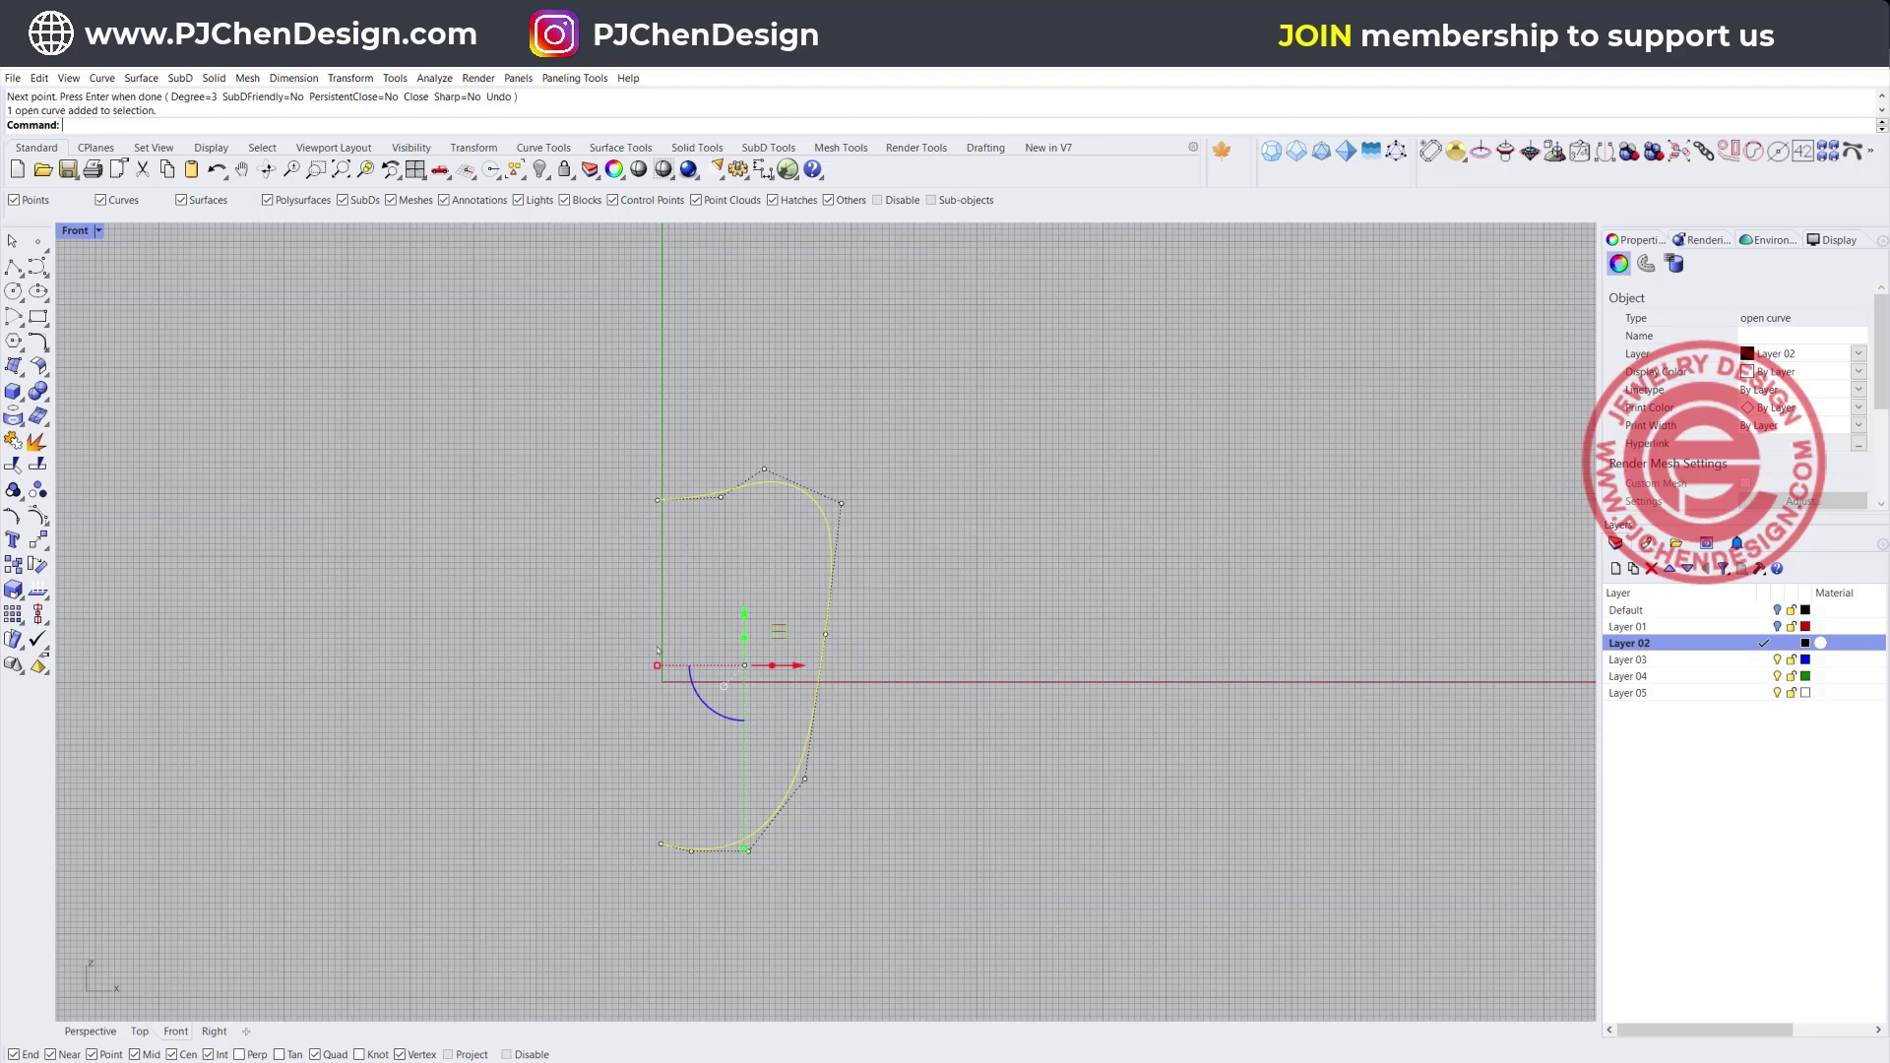
drag(580, 435, 676, 968)
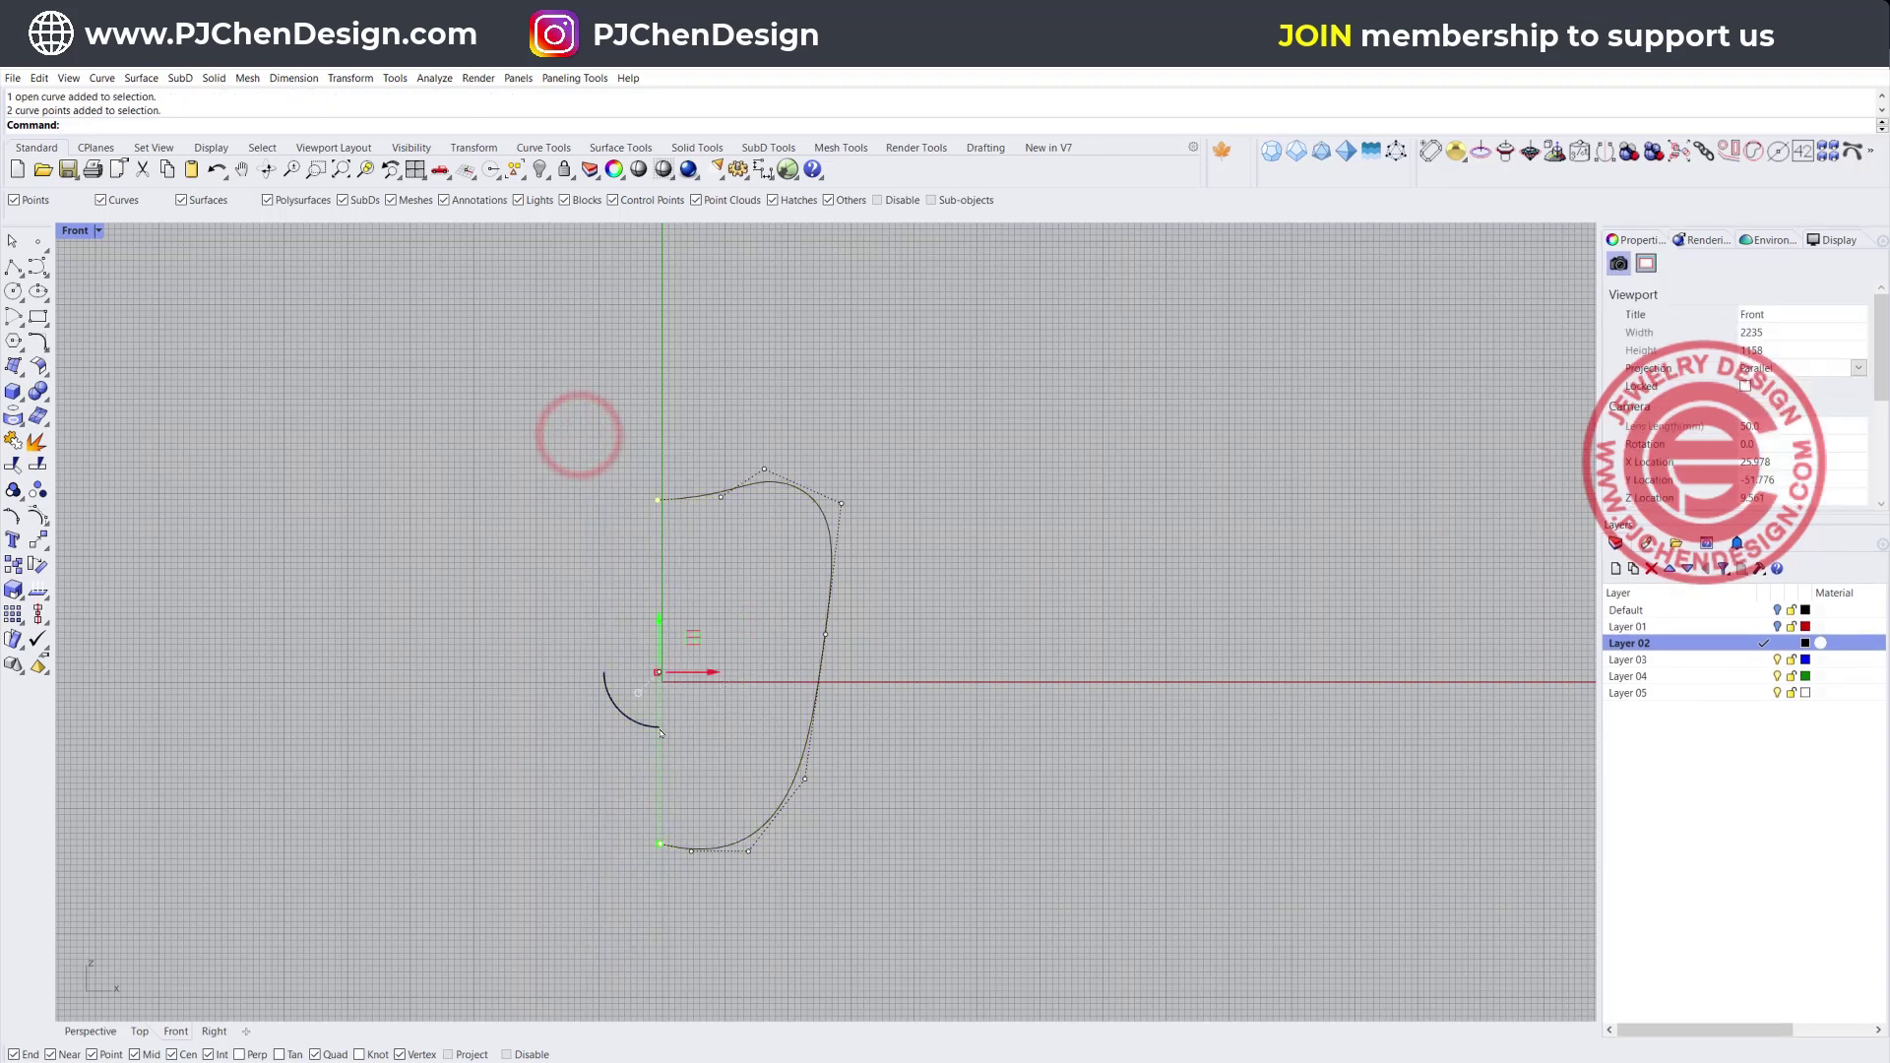
click(656, 673)
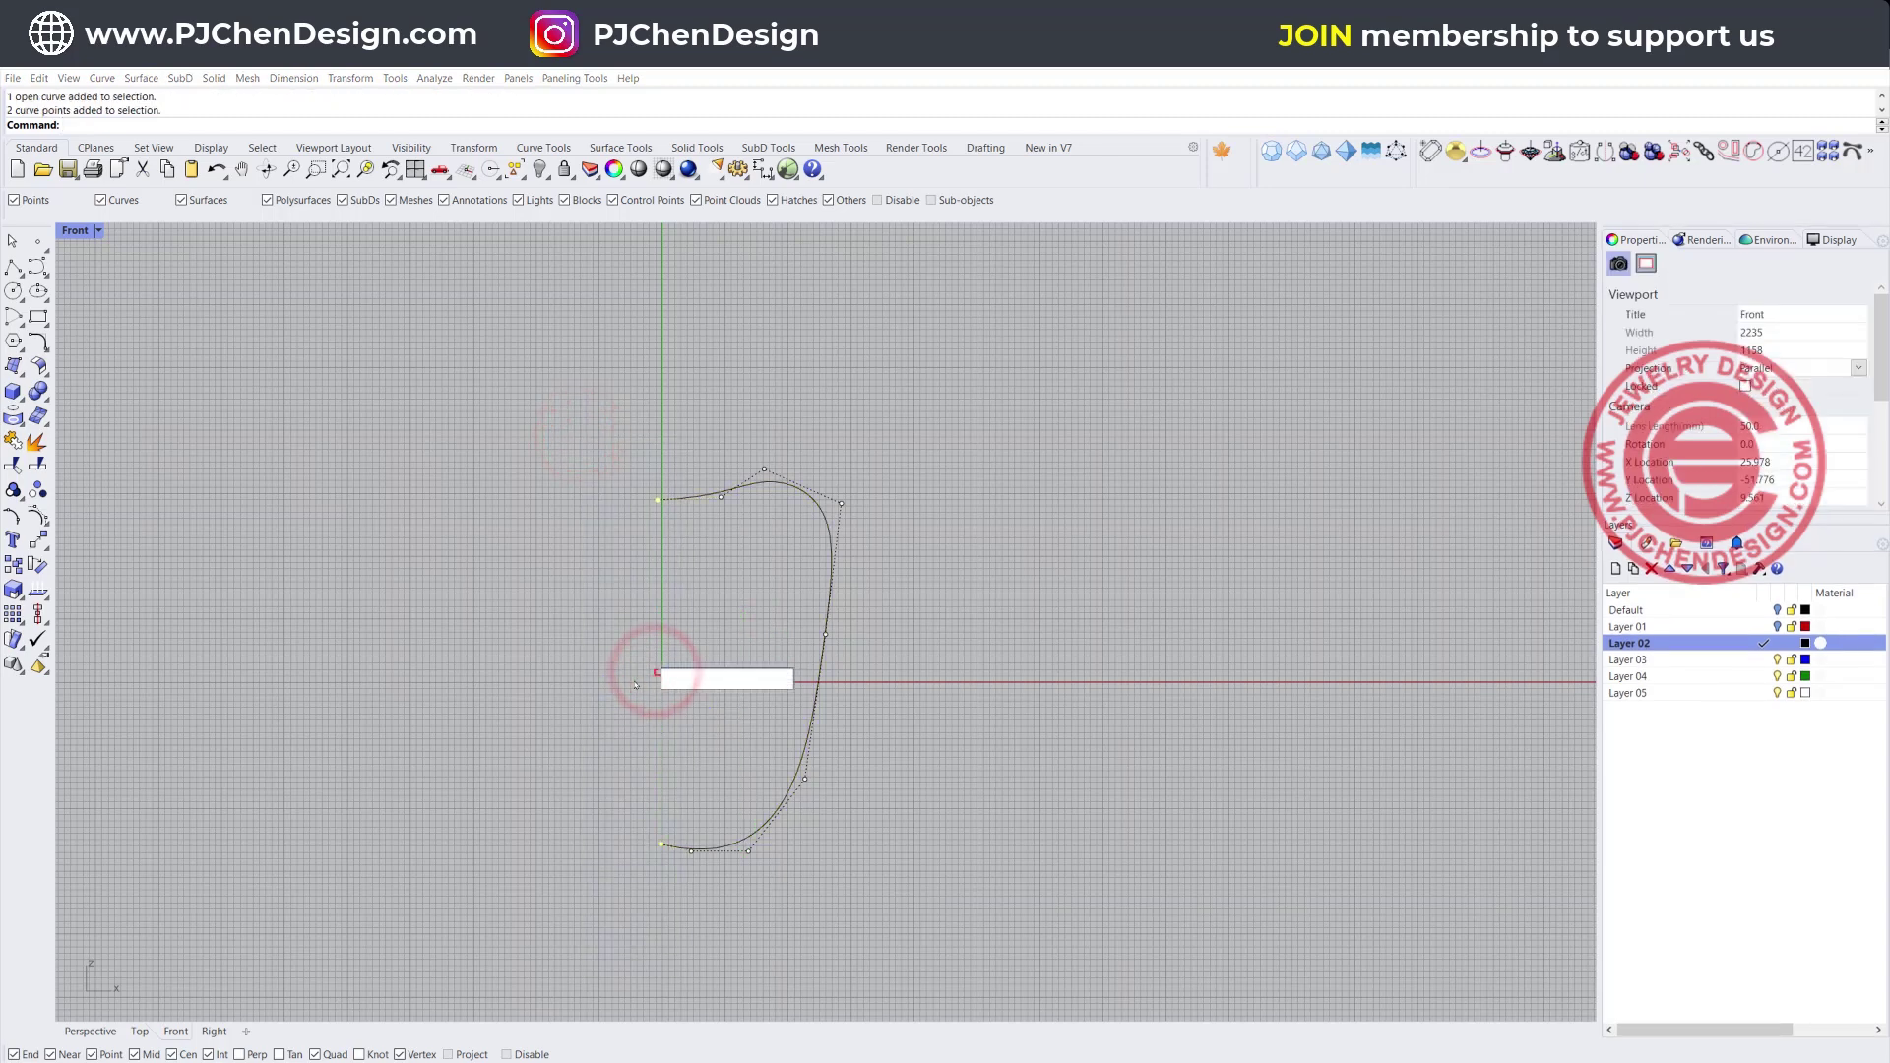
text(0)
key(Return)
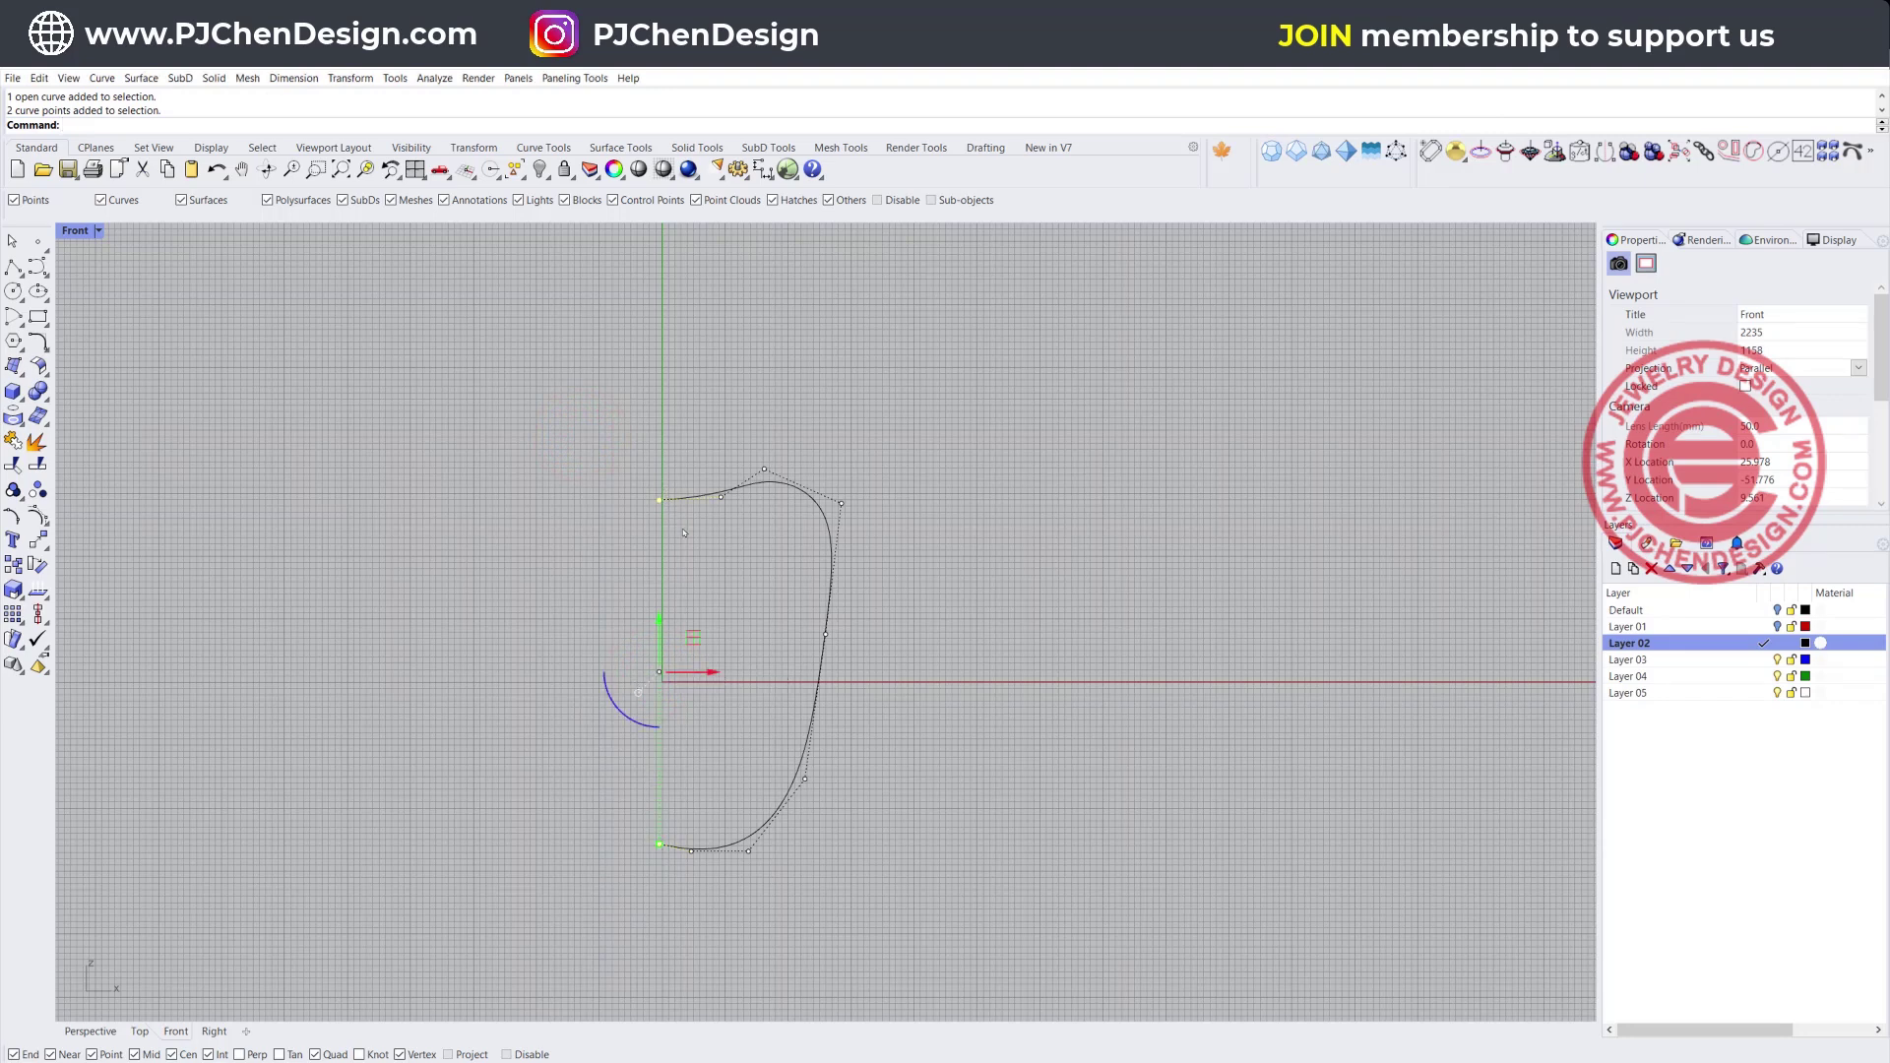
Align the whole profile curve's left side to the origin using alignment point 0
click(973, 672)
click(38, 613)
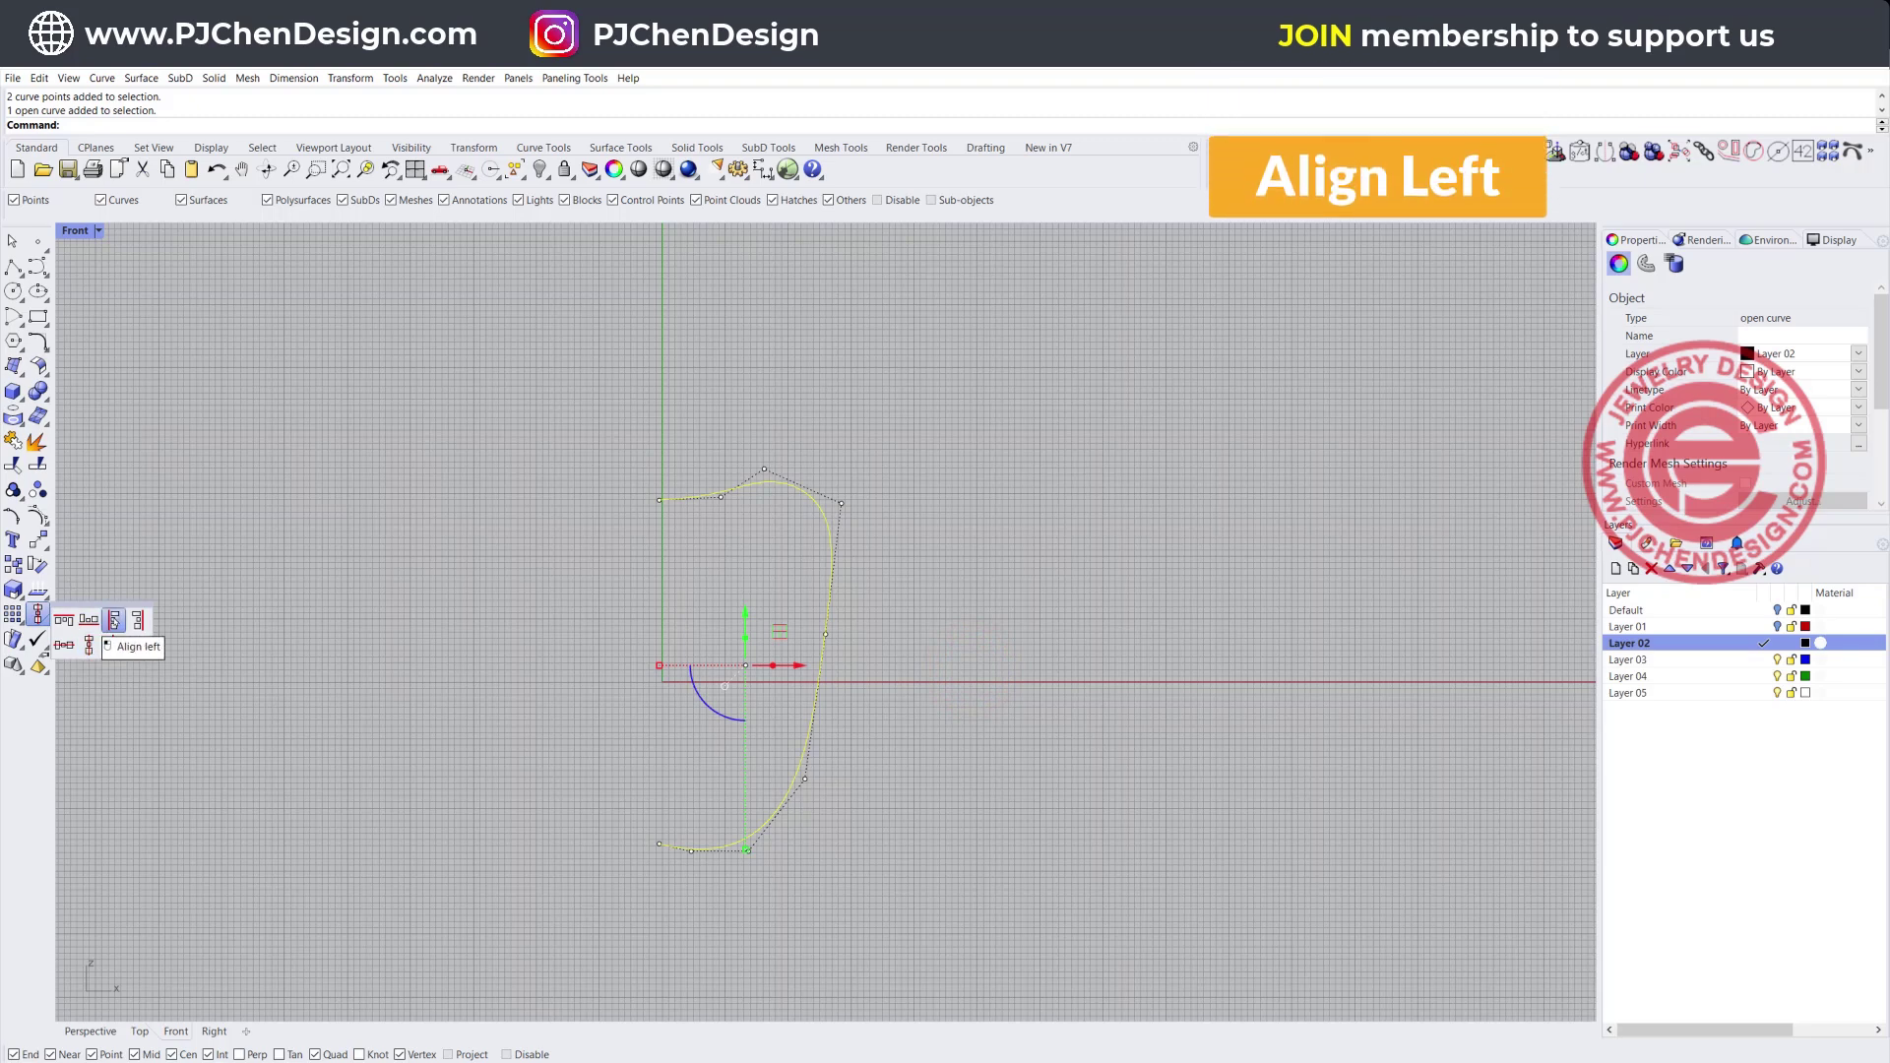
click(114, 619)
text(0)
key(Return)
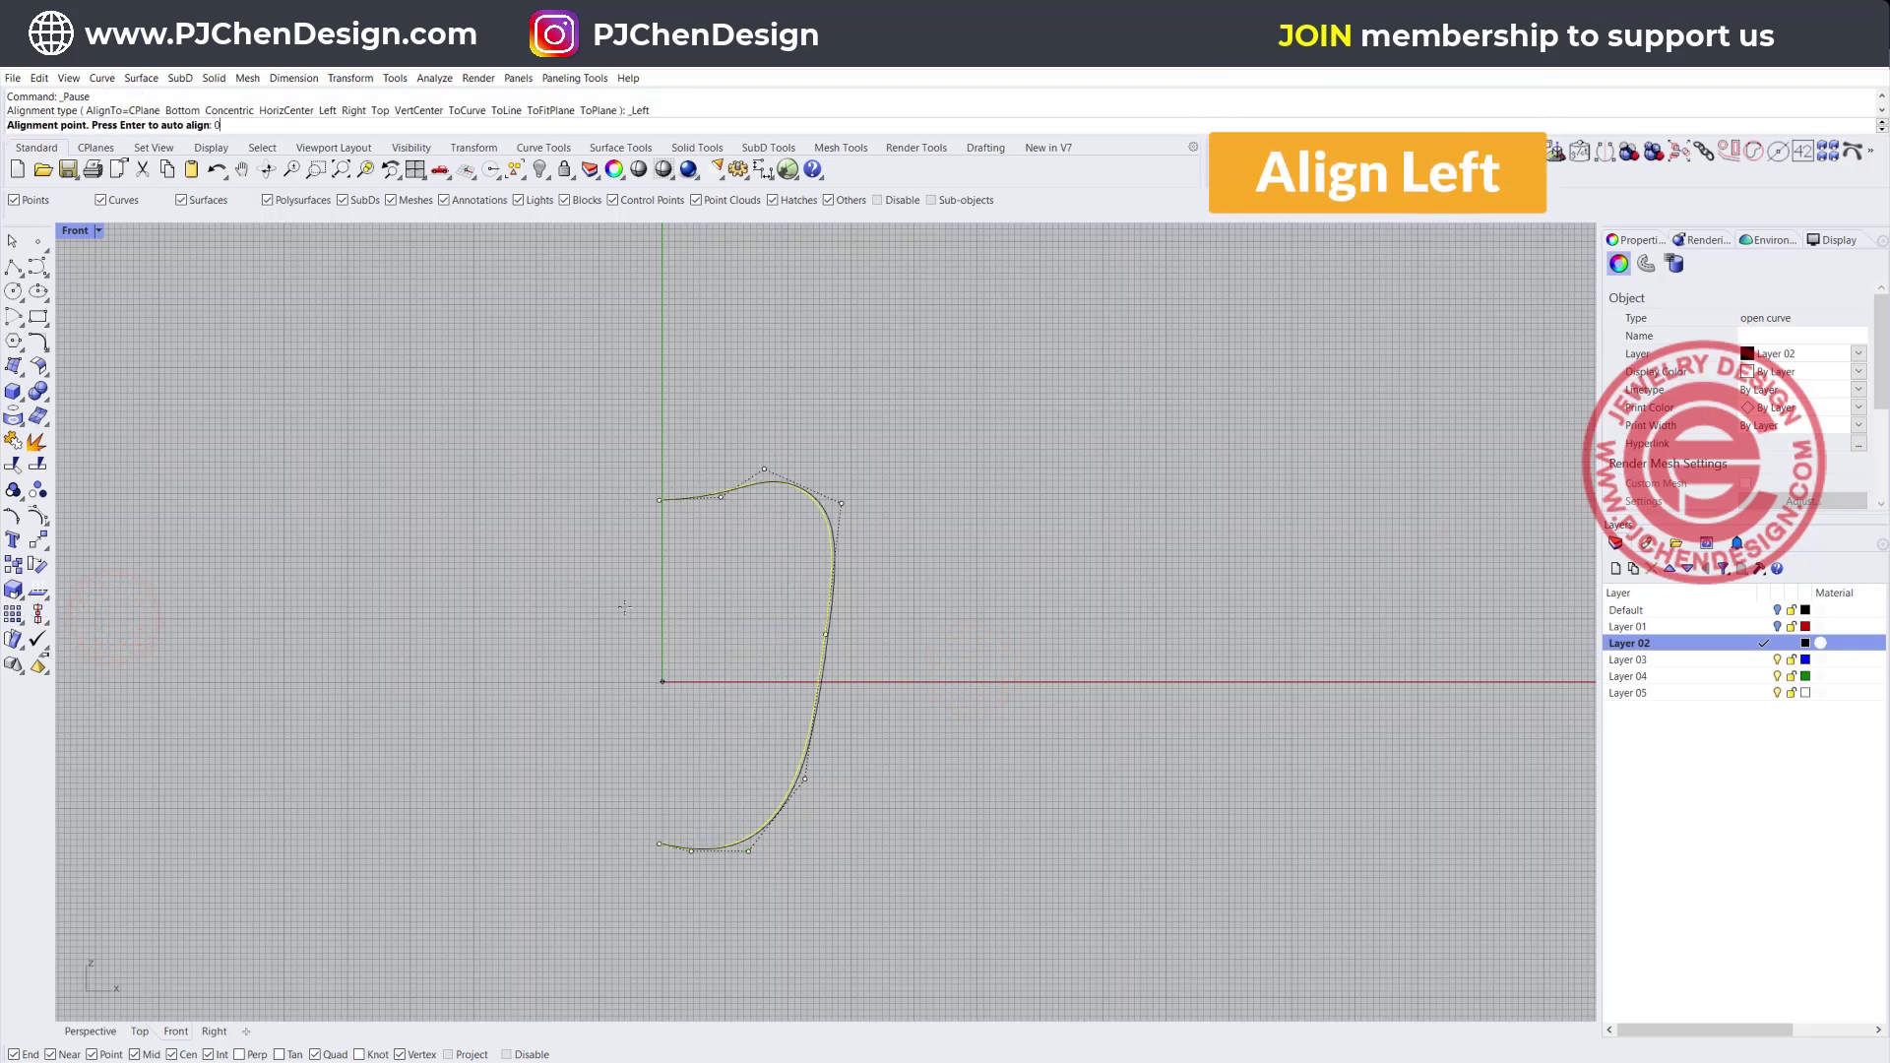
click(1137, 620)
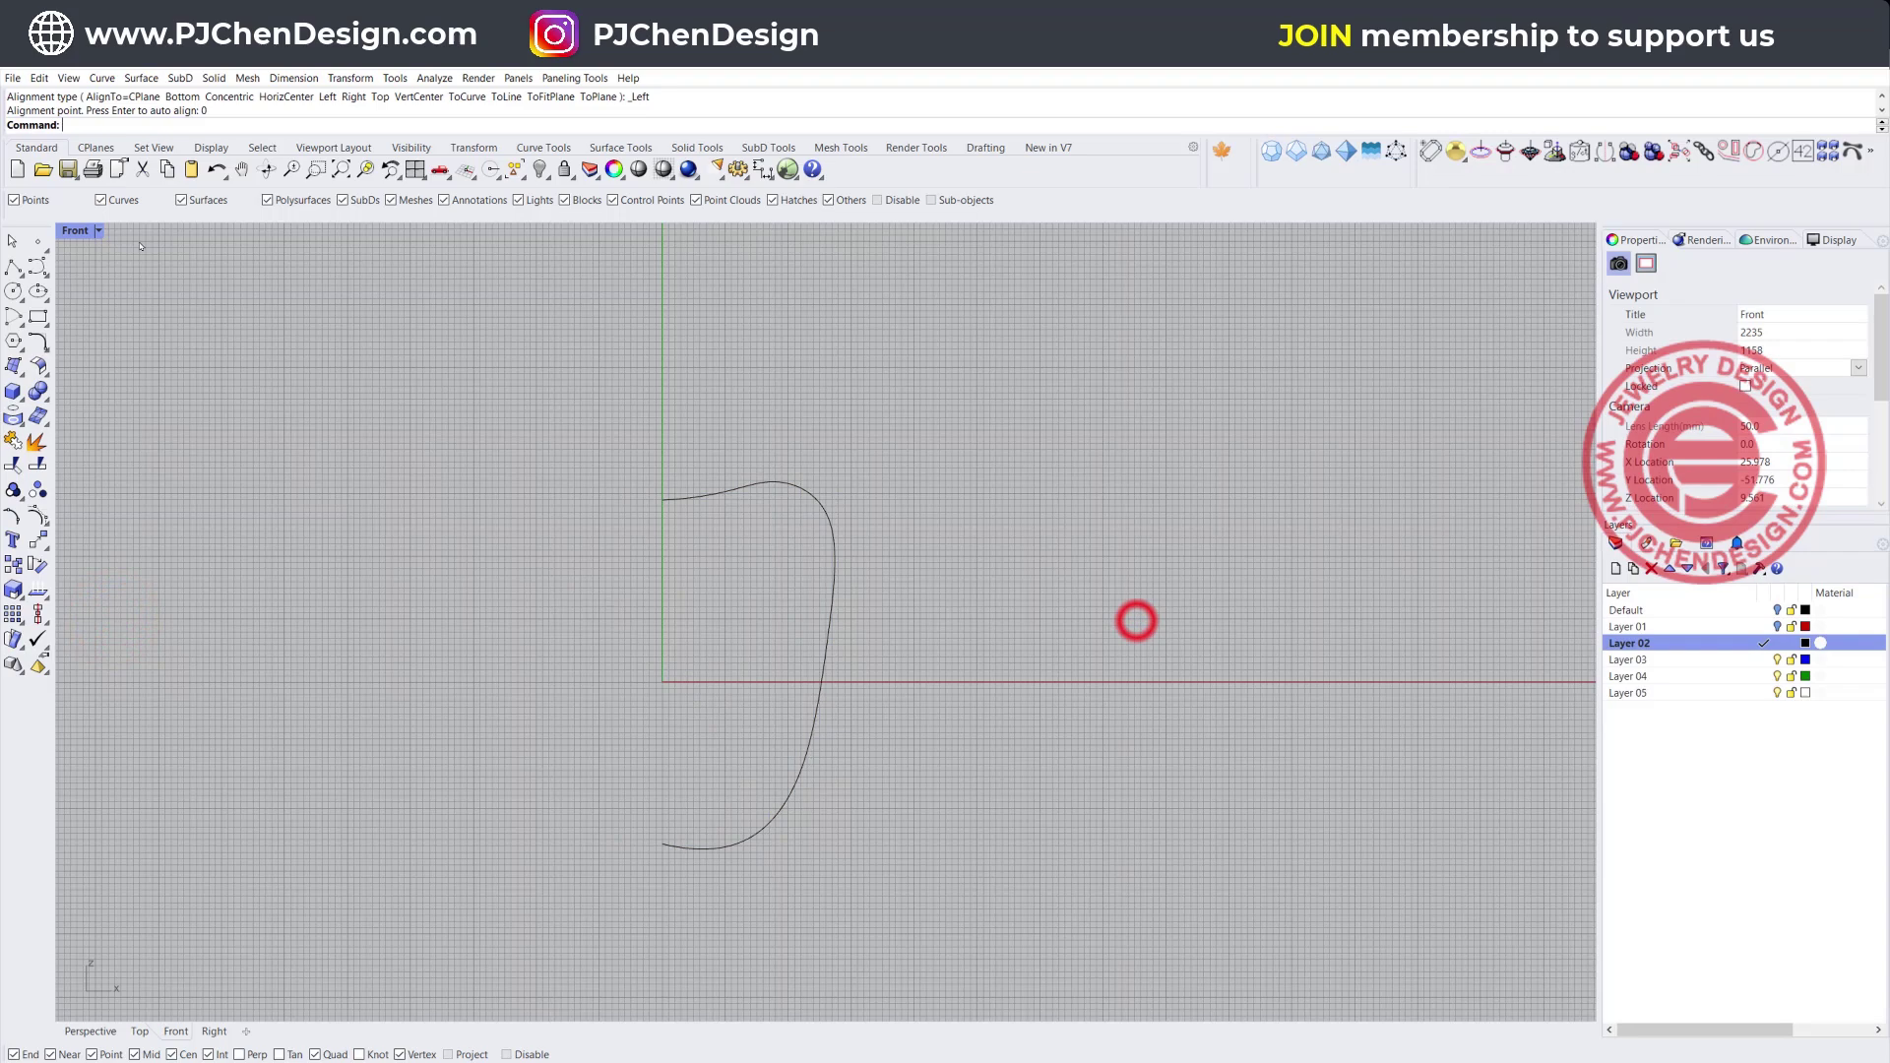
Revolve the profile curve 360 degrees in the Perspective view, around the axis through its upper and lower end points
double_click(75, 230)
right_drag(1250, 397, 997, 304)
double_click(870, 234)
right_drag(870, 236, 763, 530)
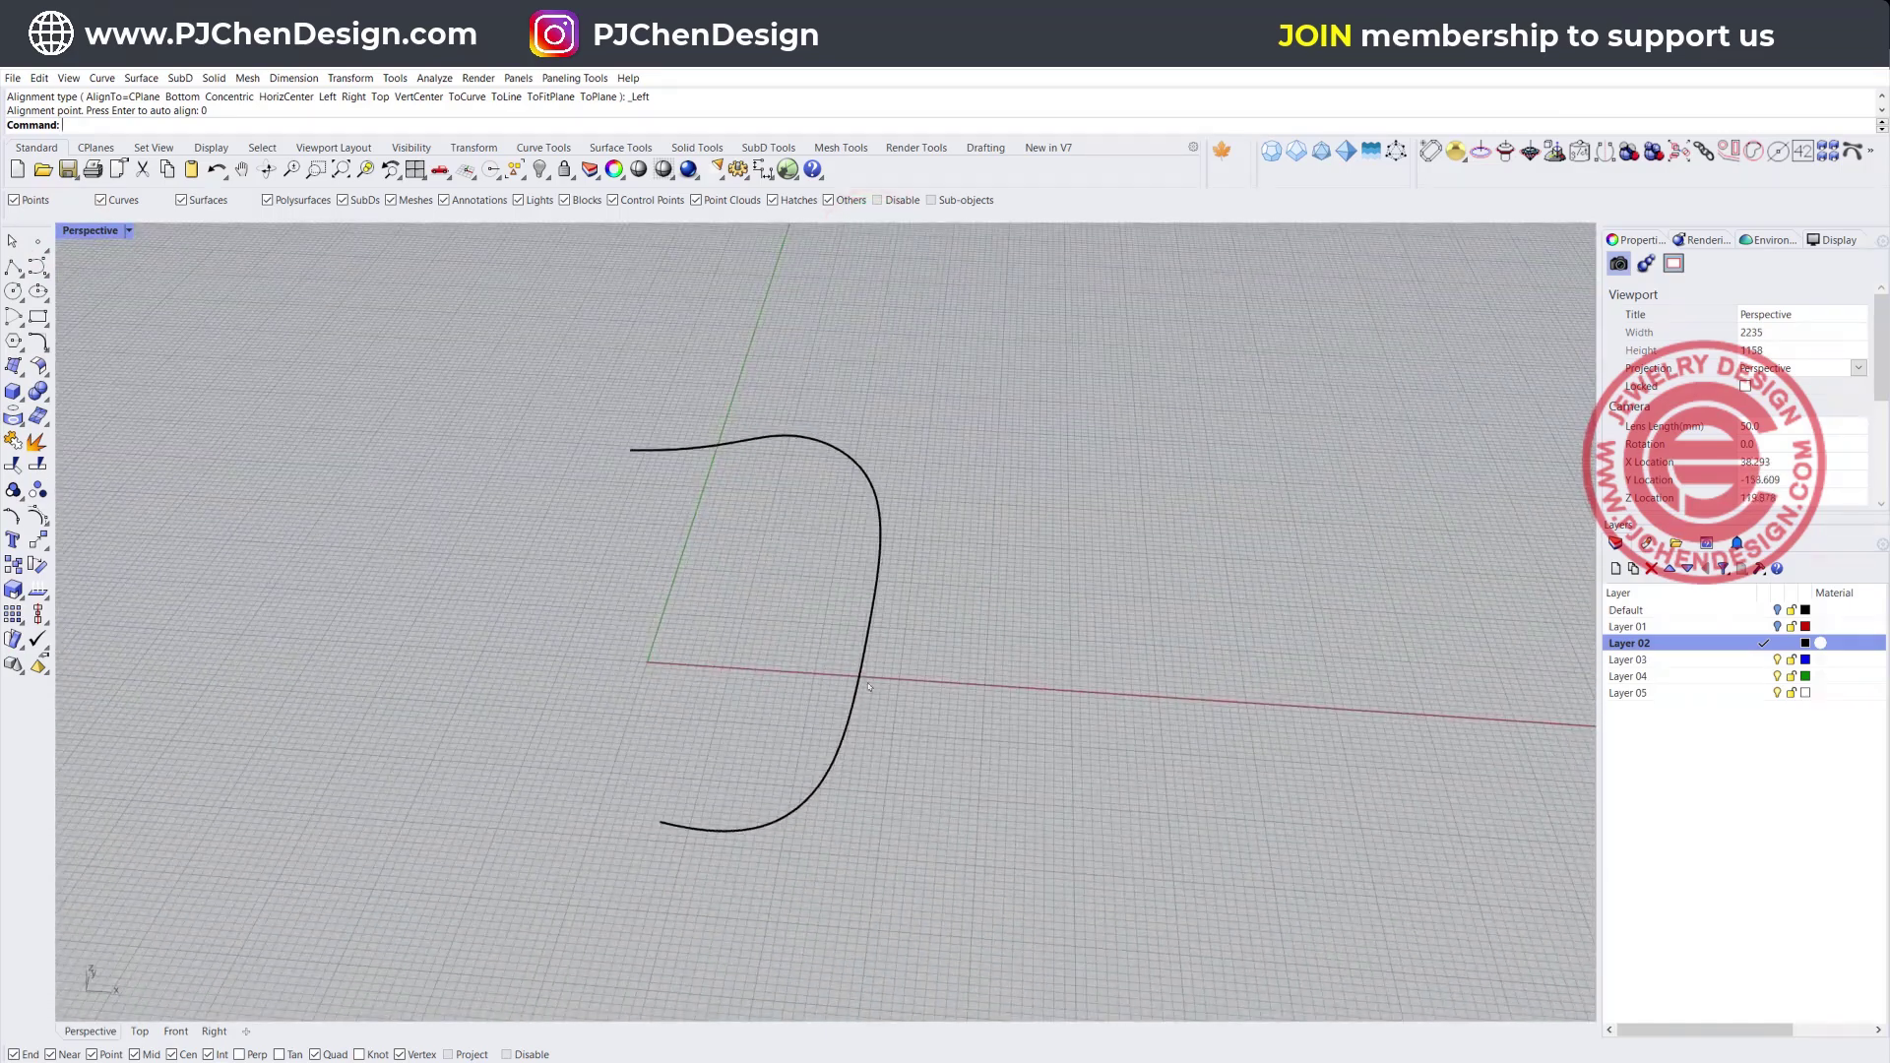
right_drag(869, 686, 832, 568)
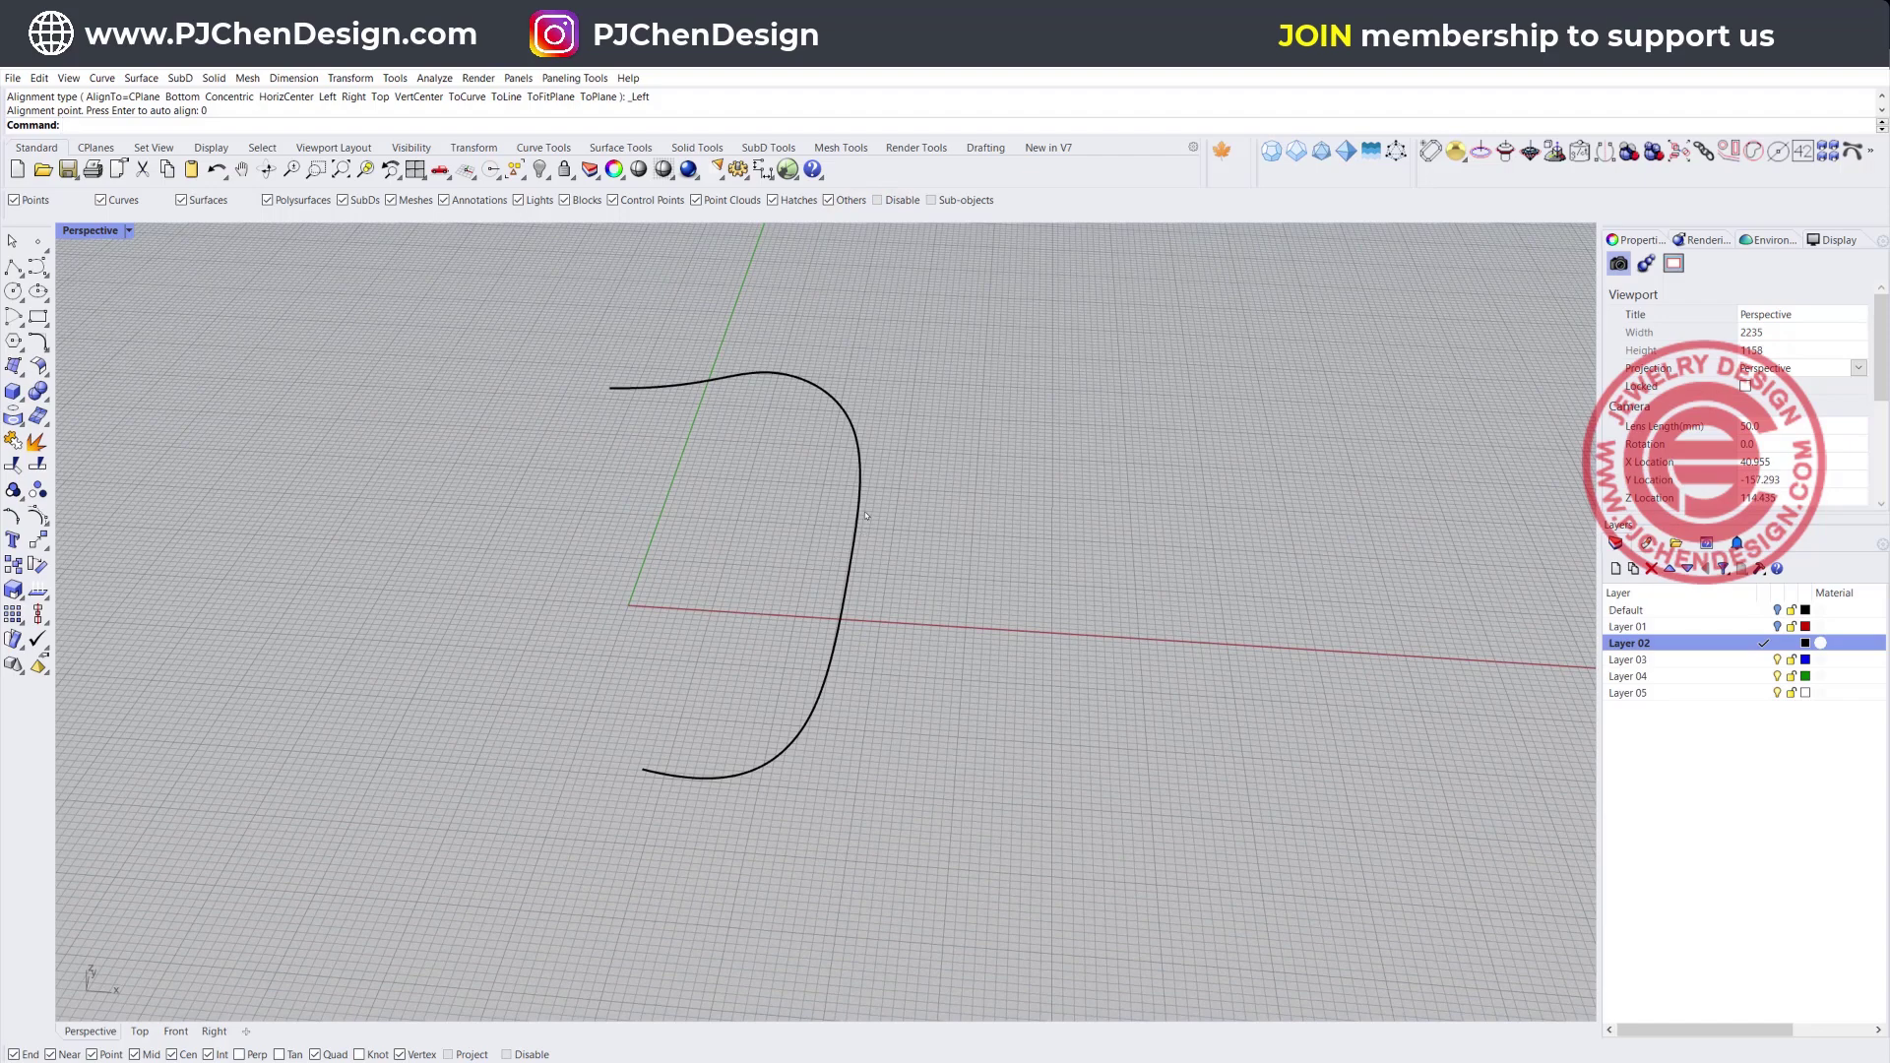
click(990, 480)
click(857, 456)
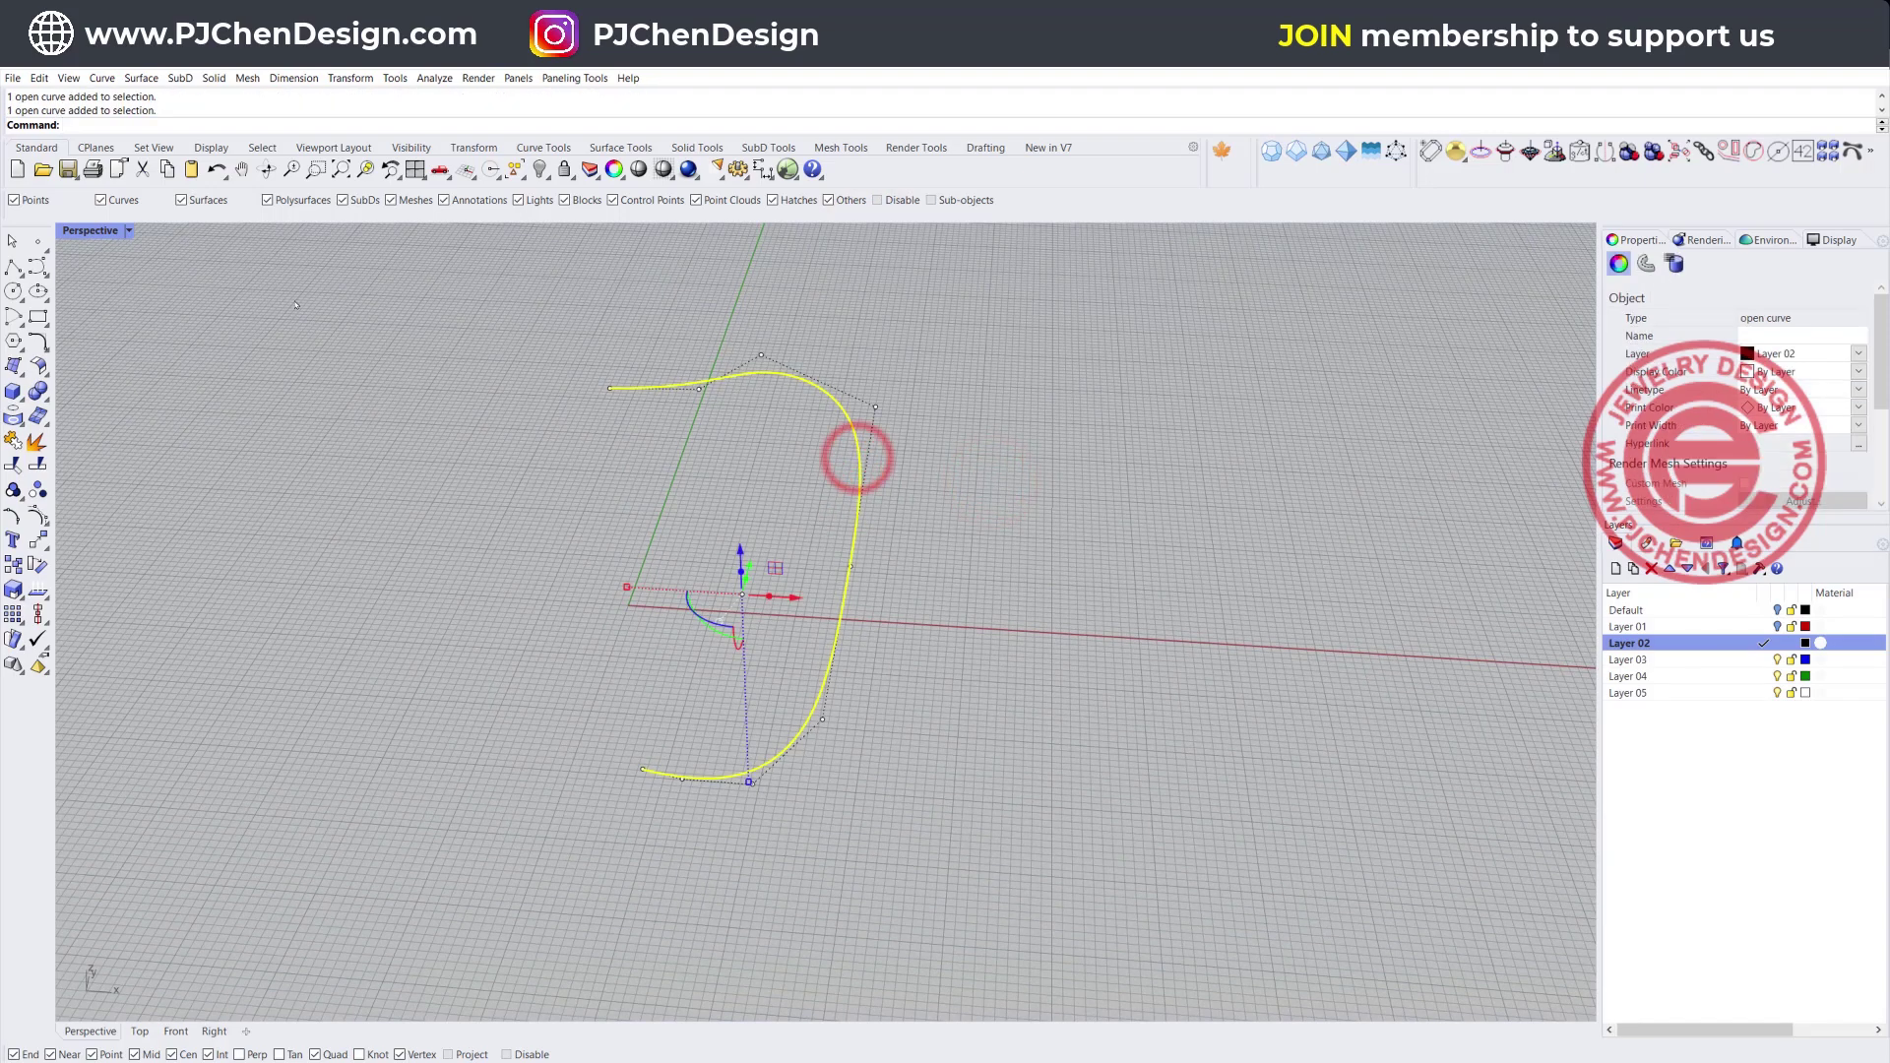
click(140, 78)
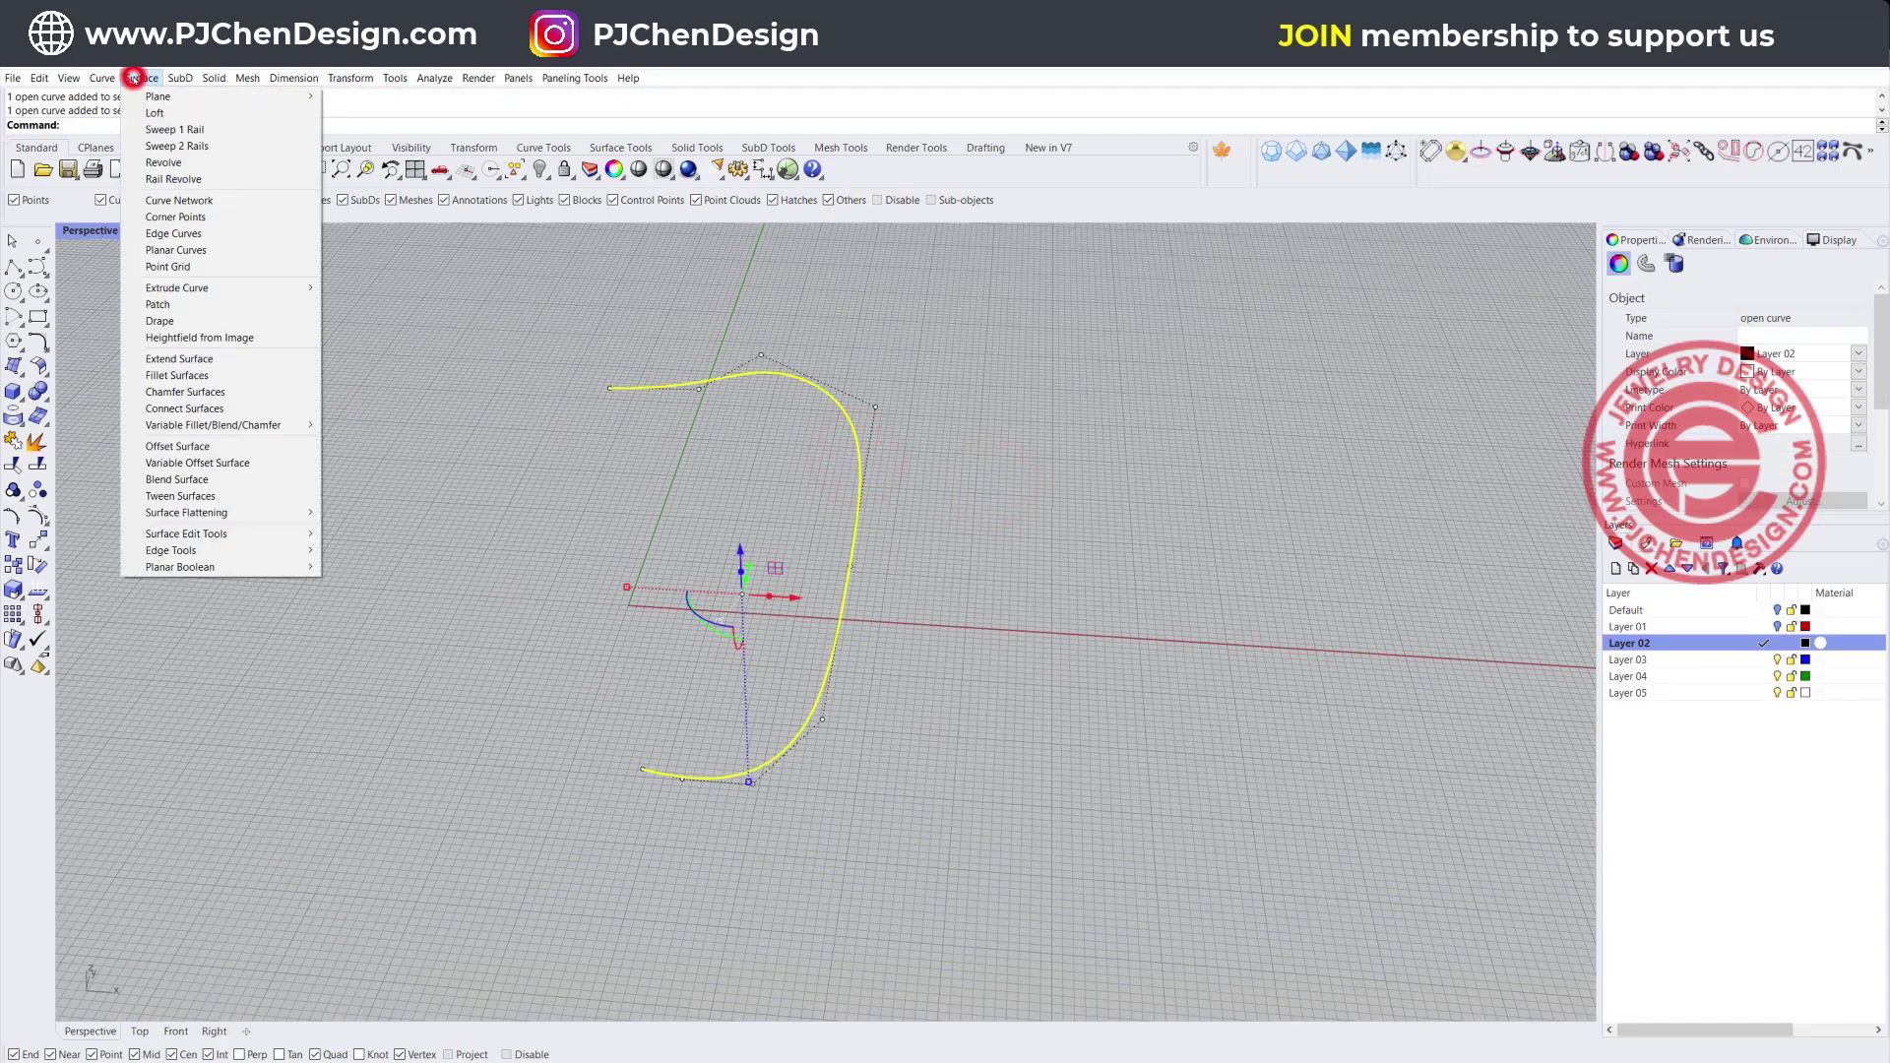
click(176, 167)
click(610, 388)
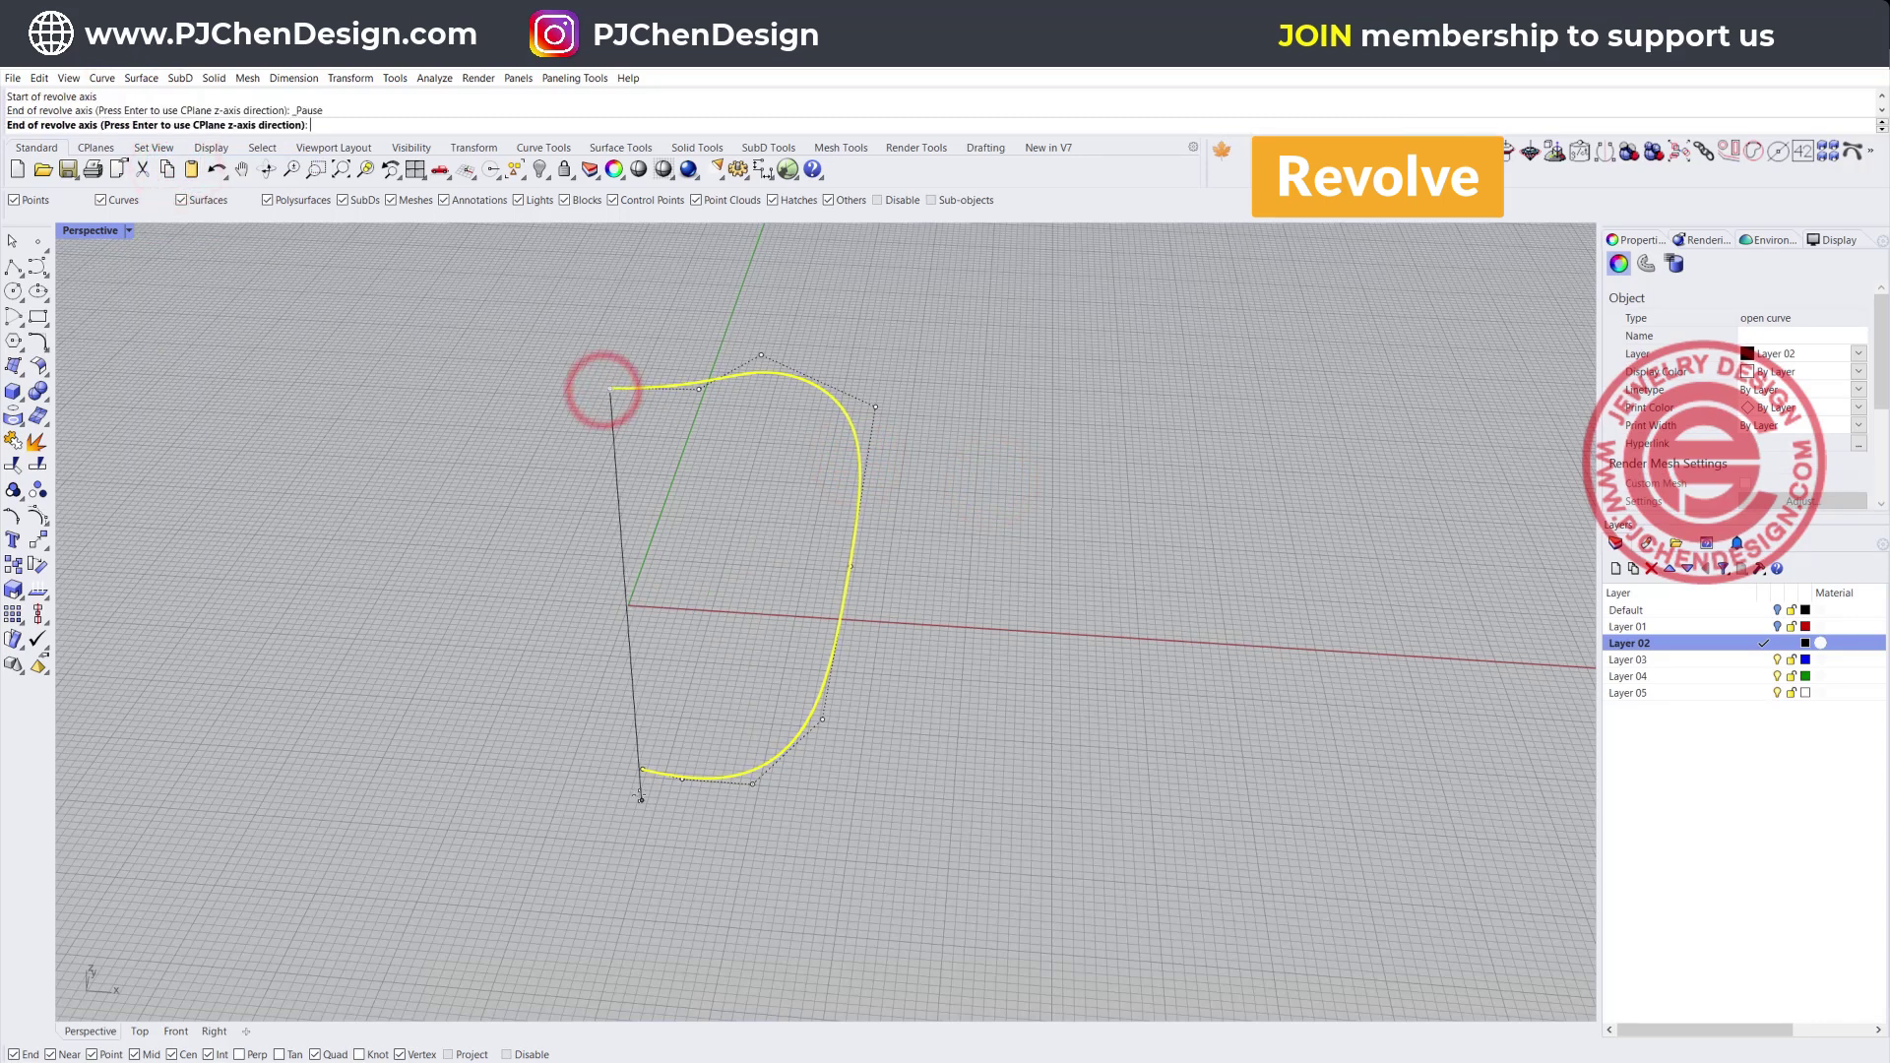
click(645, 770)
right_click(646, 772)
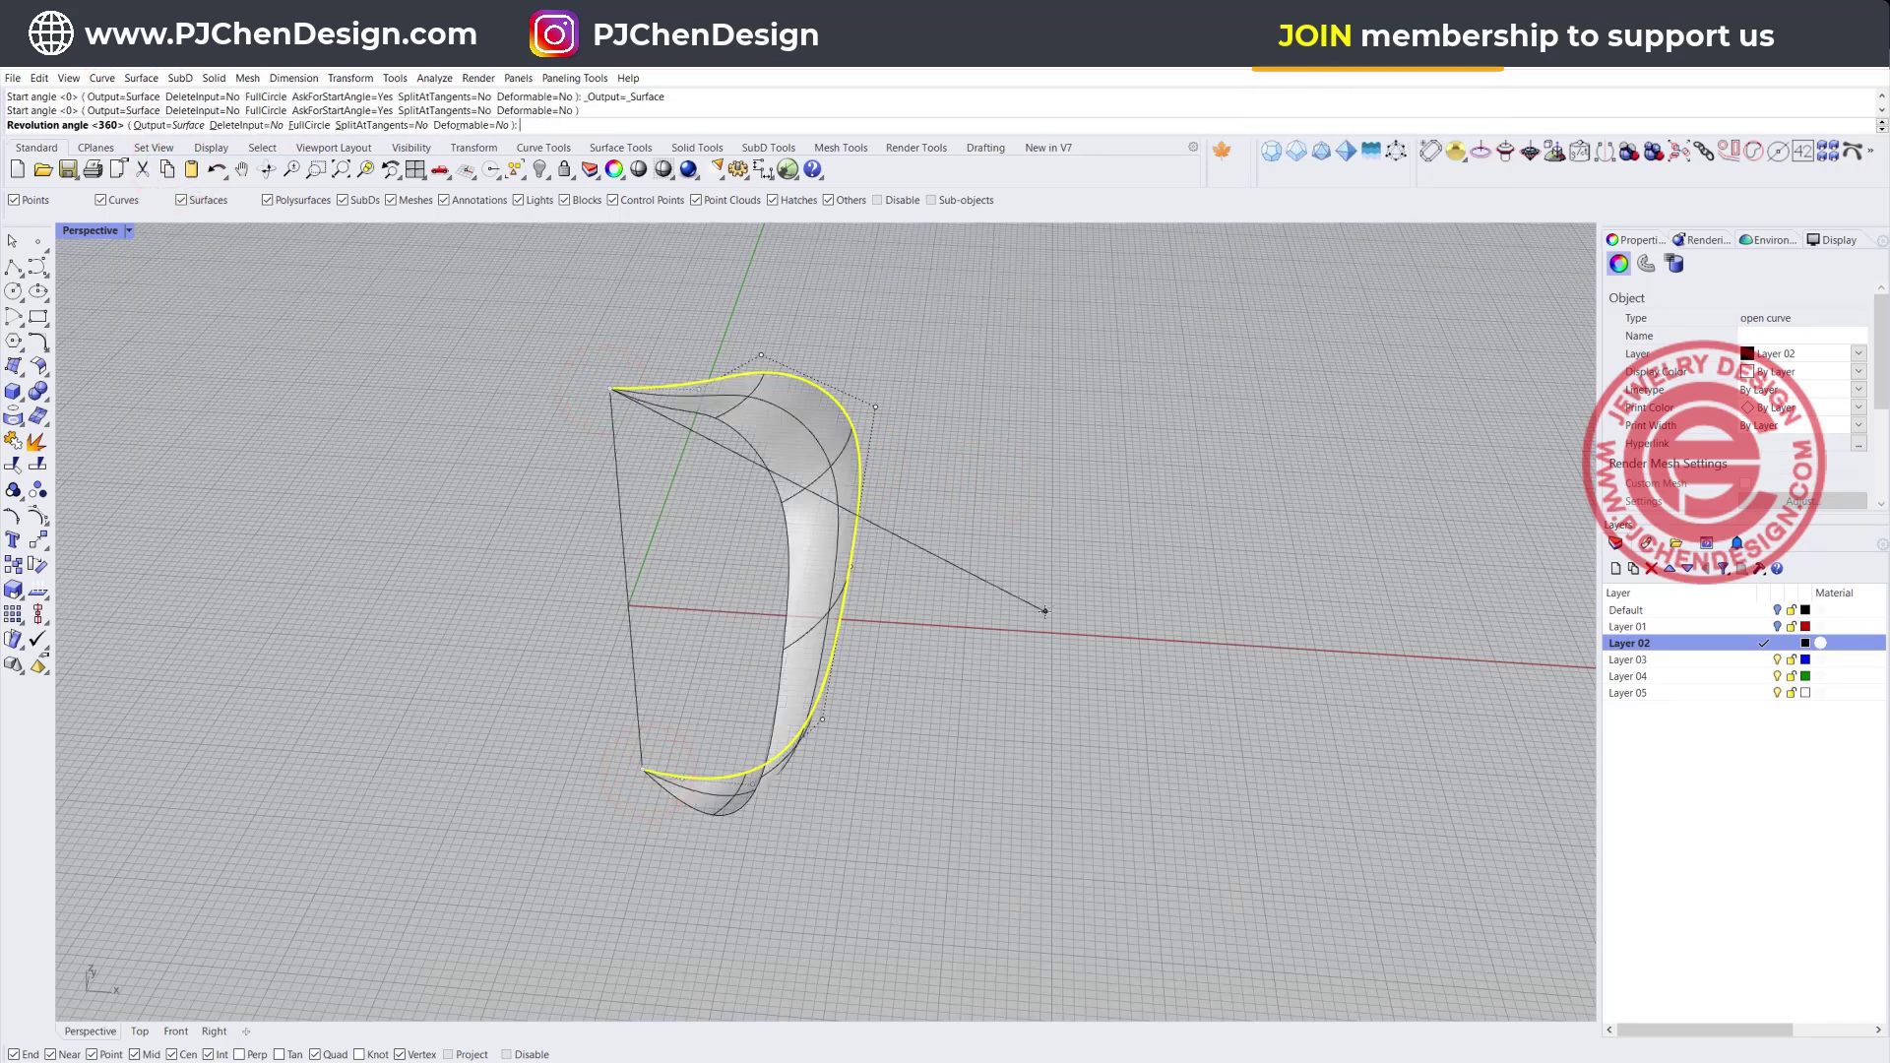
right_click(1044, 612)
click(1044, 612)
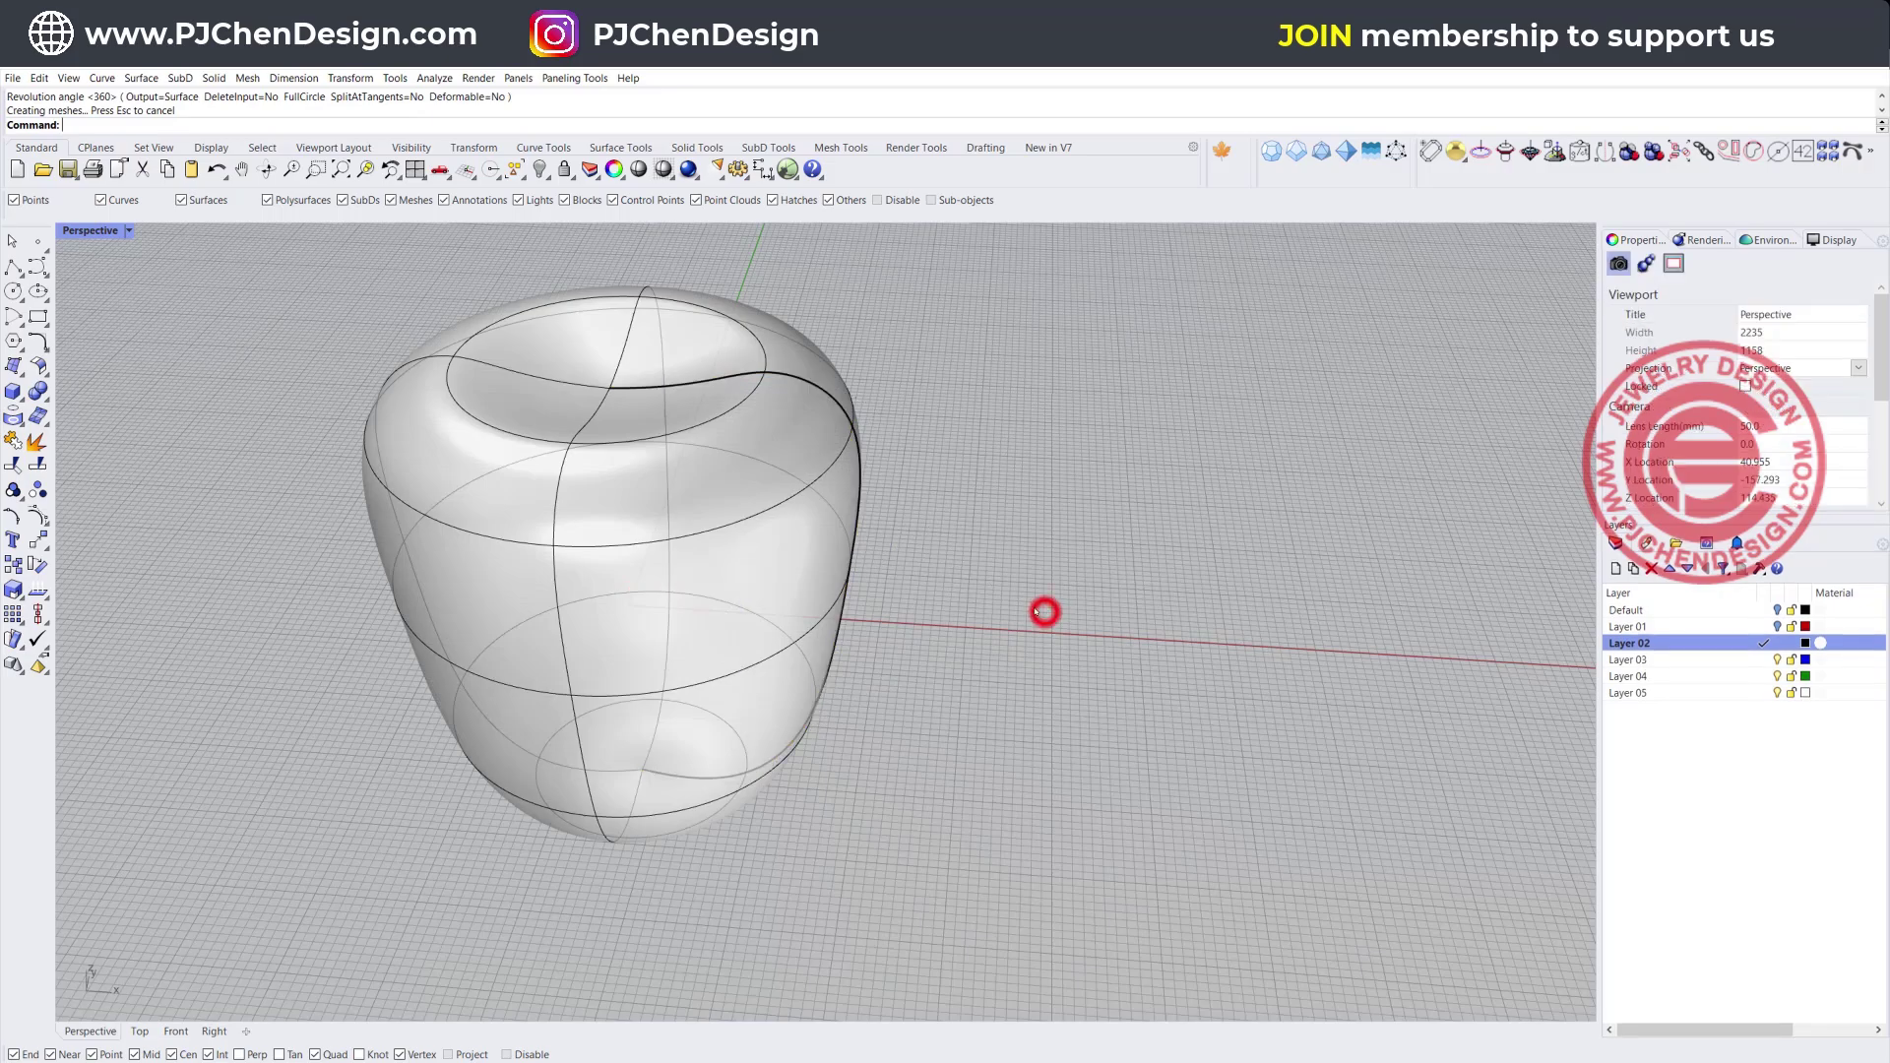
Start Rebuild on the revolved pepper body and inspect the previewed surface structure from above
right_drag(1045, 611, 761, 595)
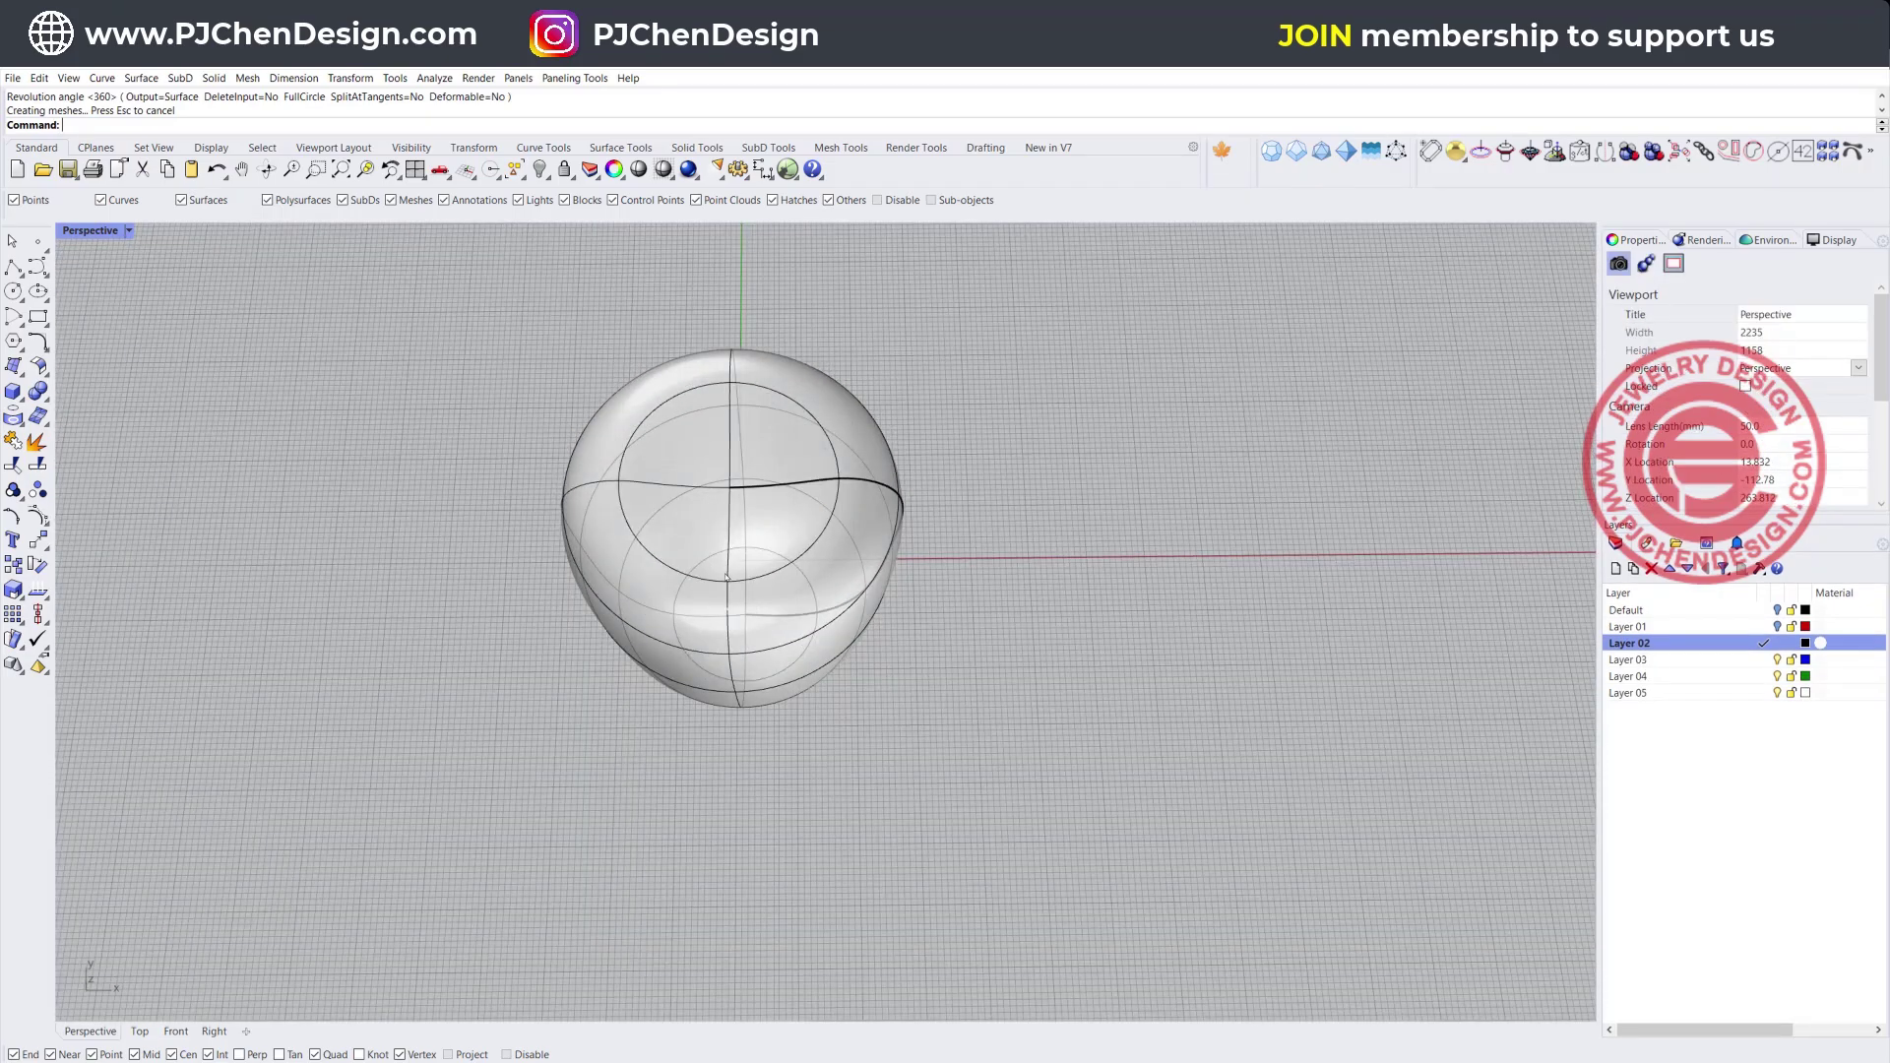
right_drag(710, 512, 810, 546)
click(809, 547)
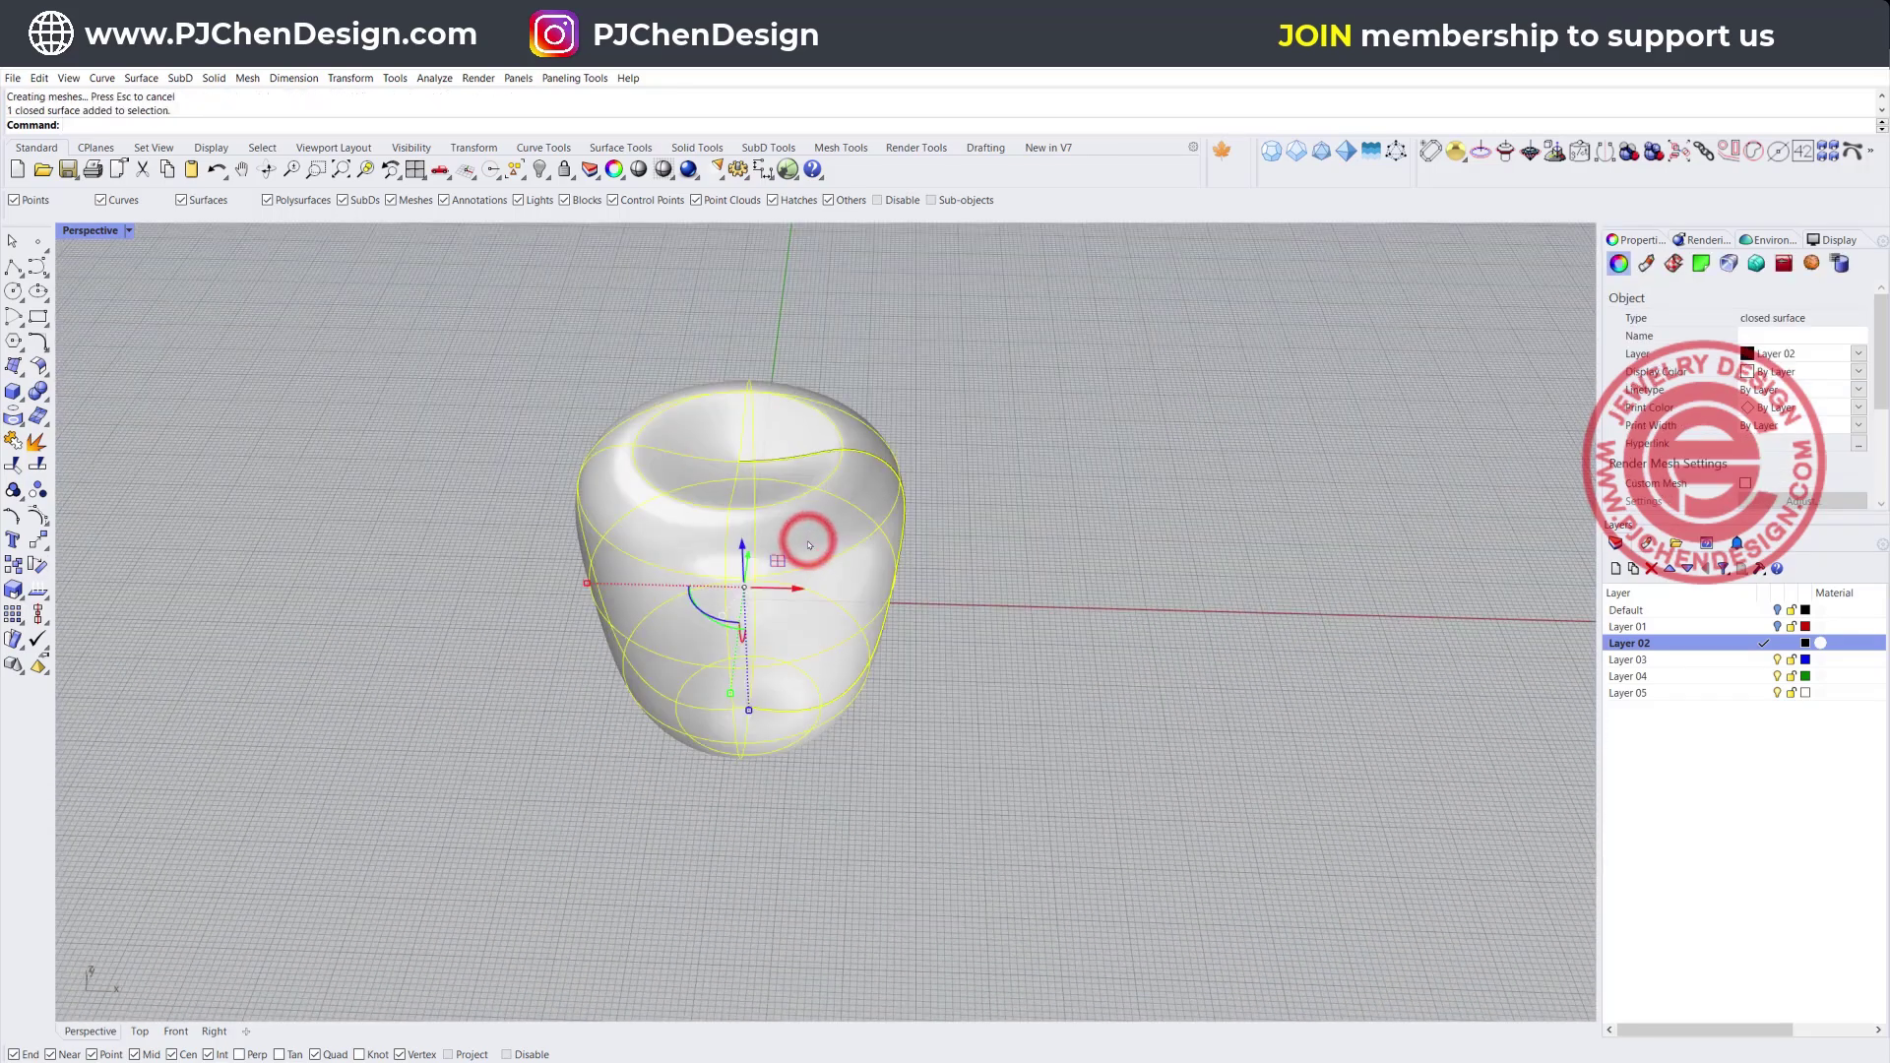
text(Rebuild)
key(Return)
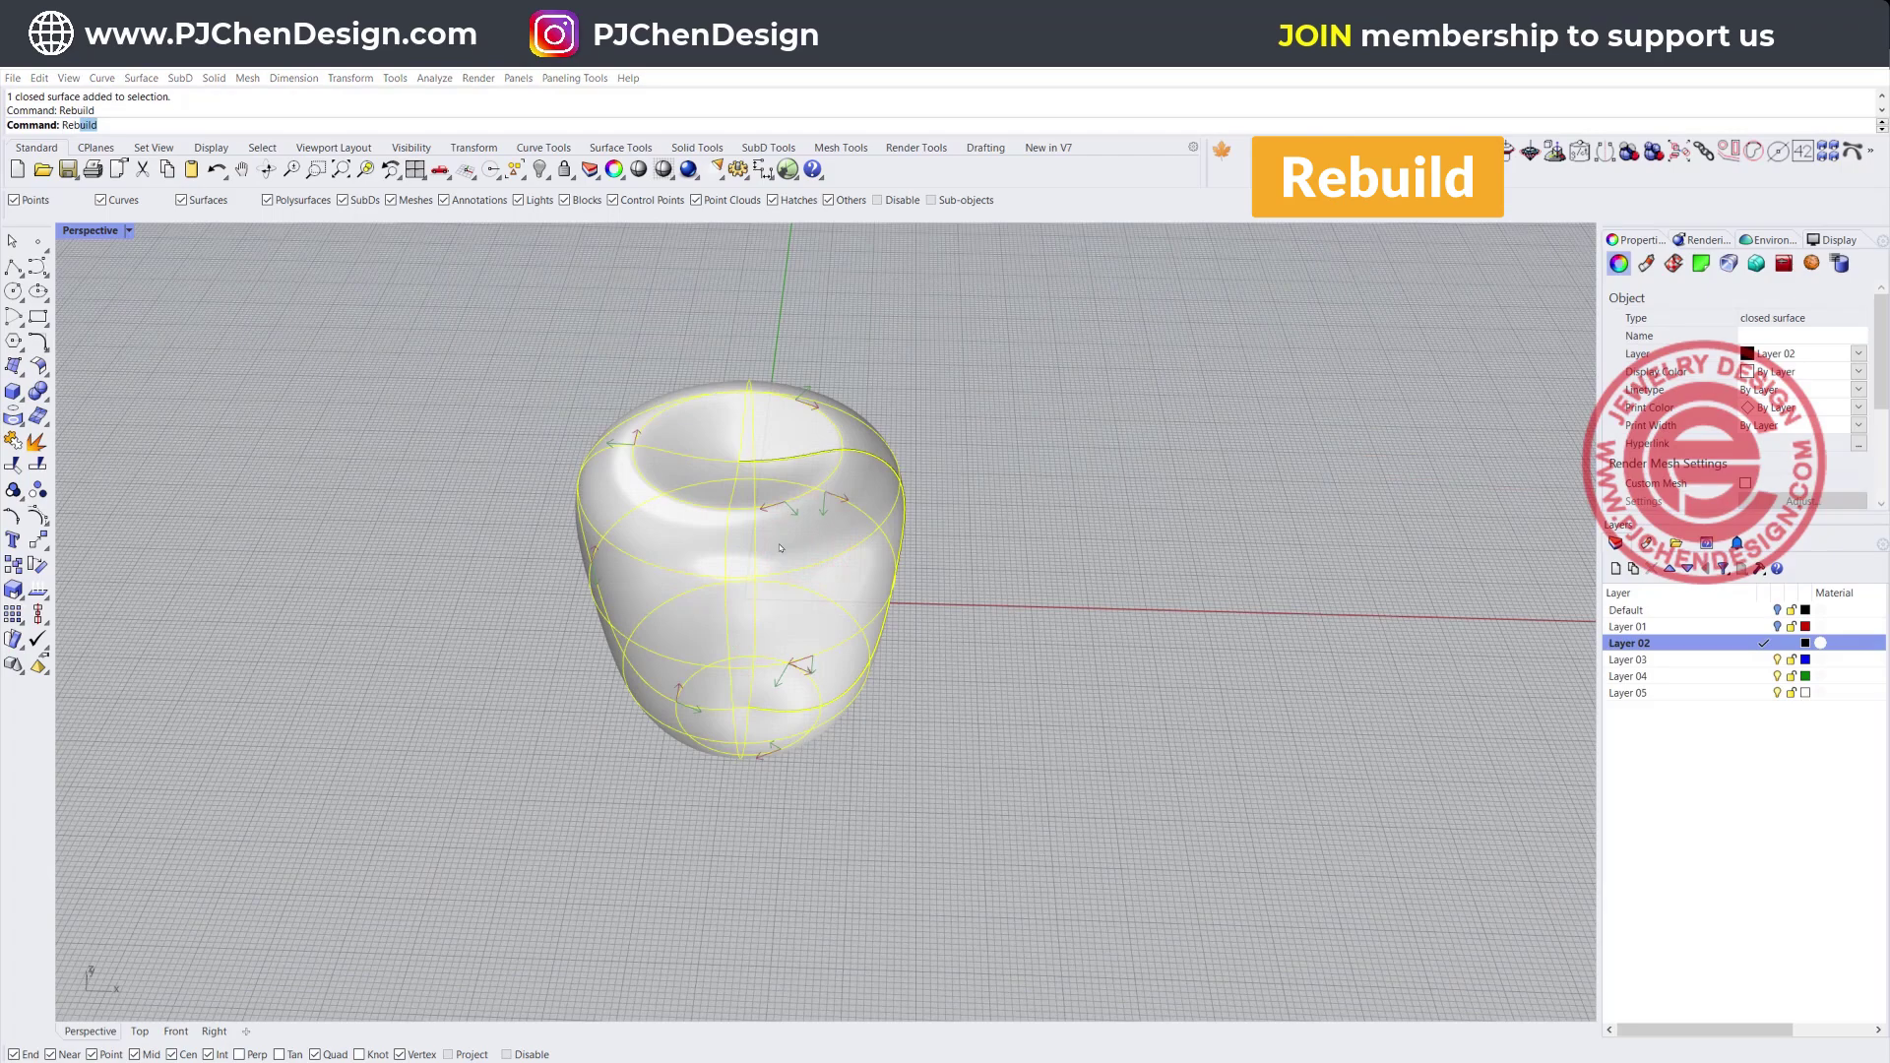
right_drag(613, 314, 692, 384)
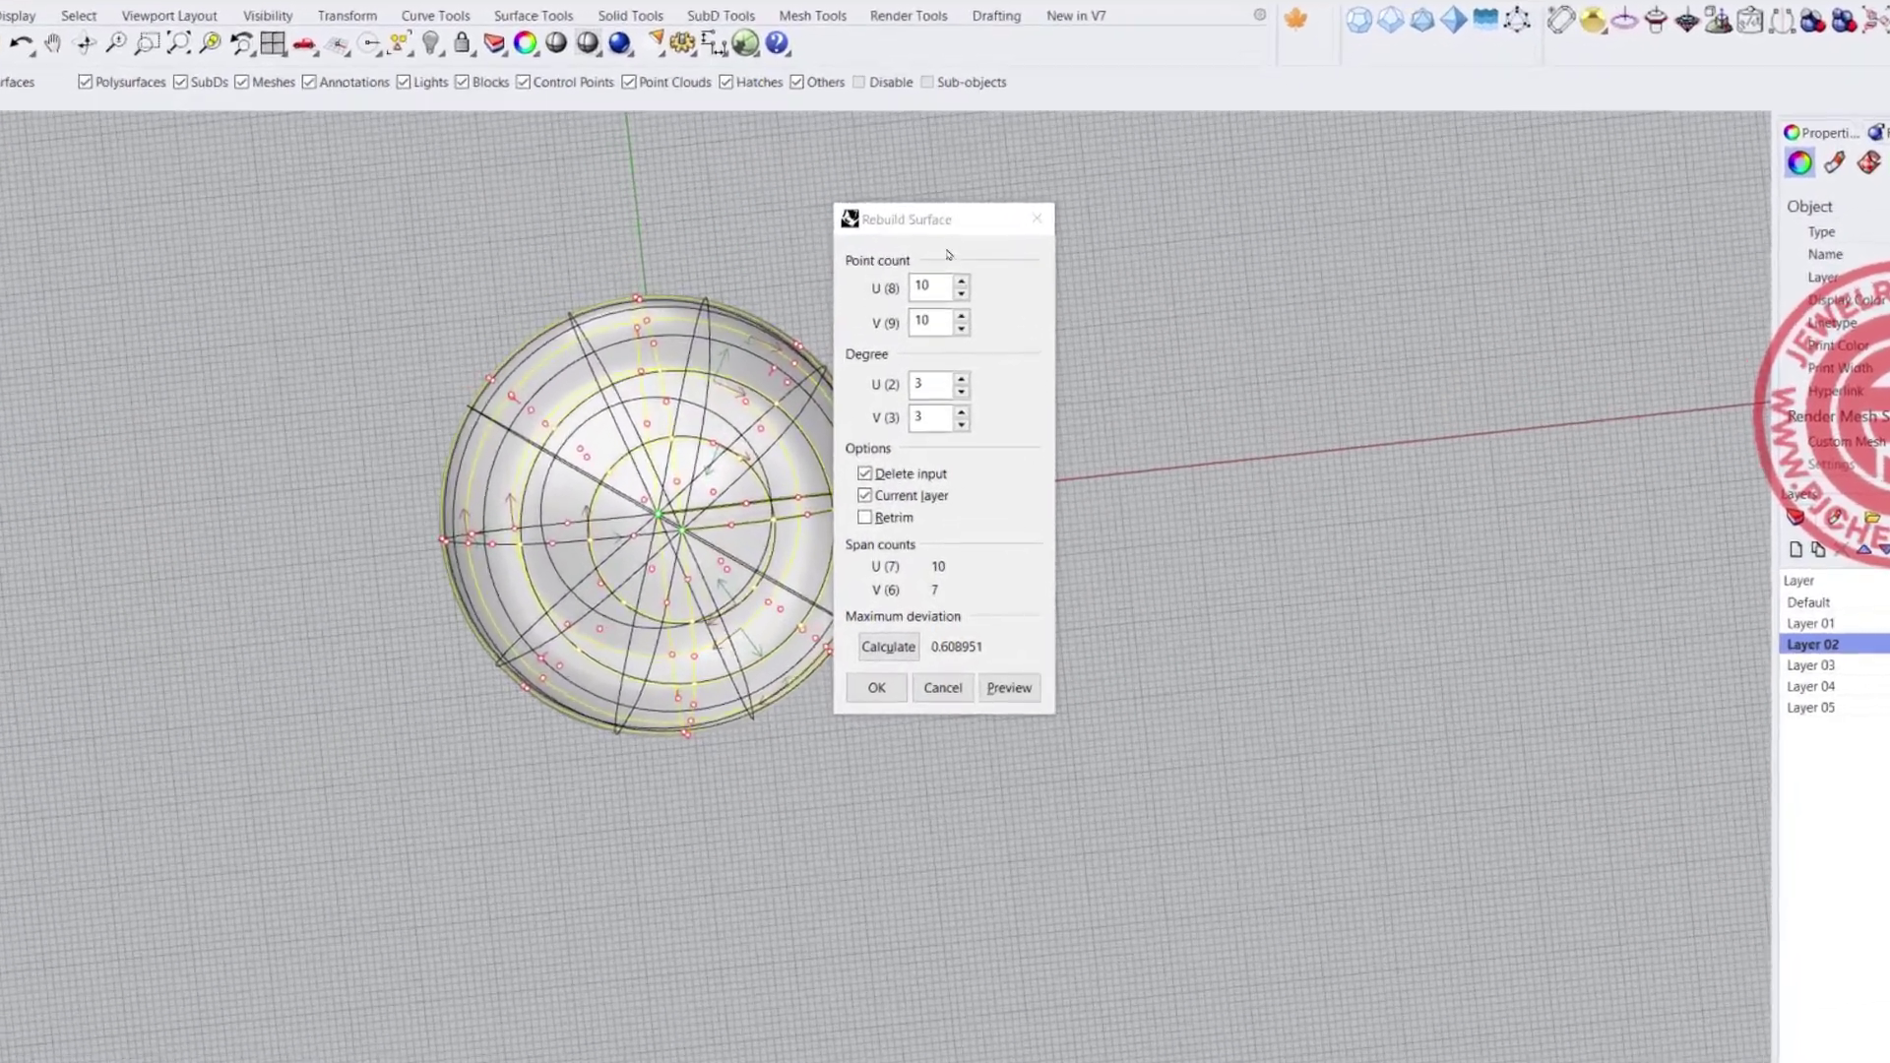
drag(966, 304, 1199, 324)
right_drag(628, 423, 635, 951)
right_drag(695, 483, 671, 579)
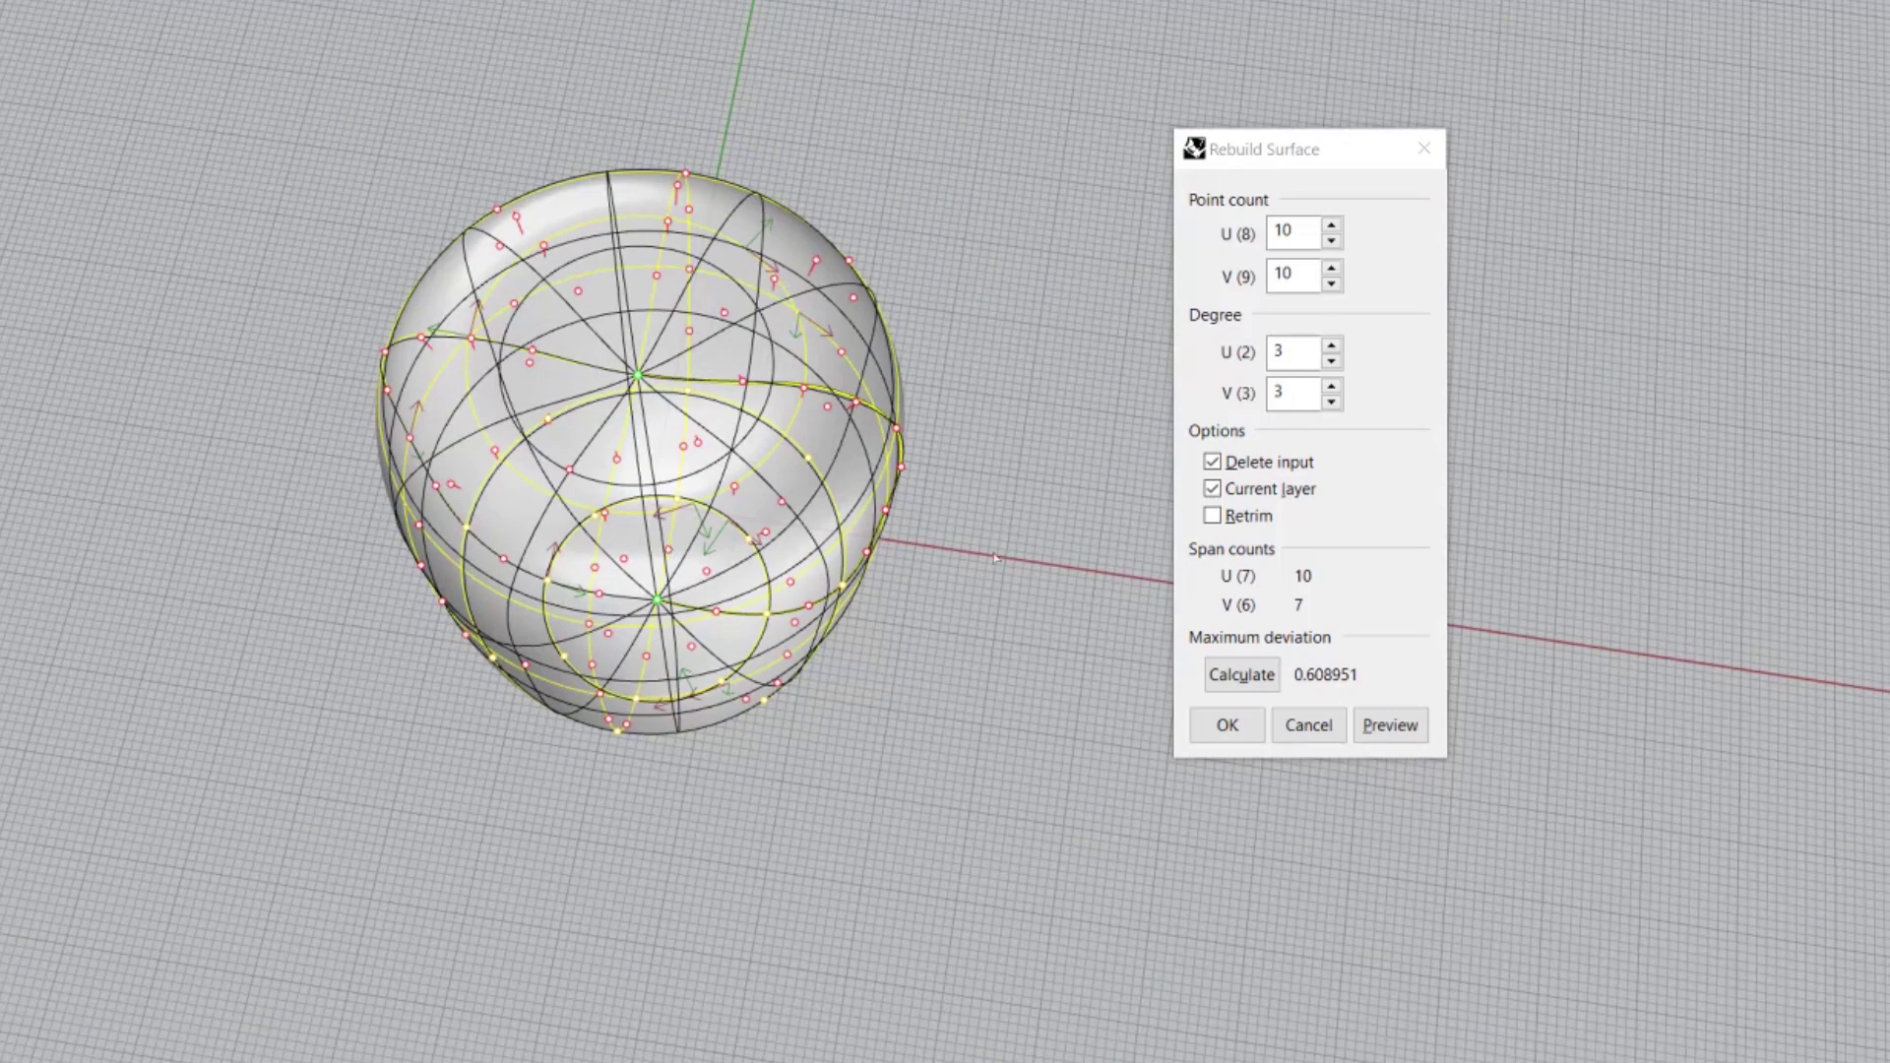
Try a U point count of 16 in the surface rebuild and check the preview from above
click(1299, 260)
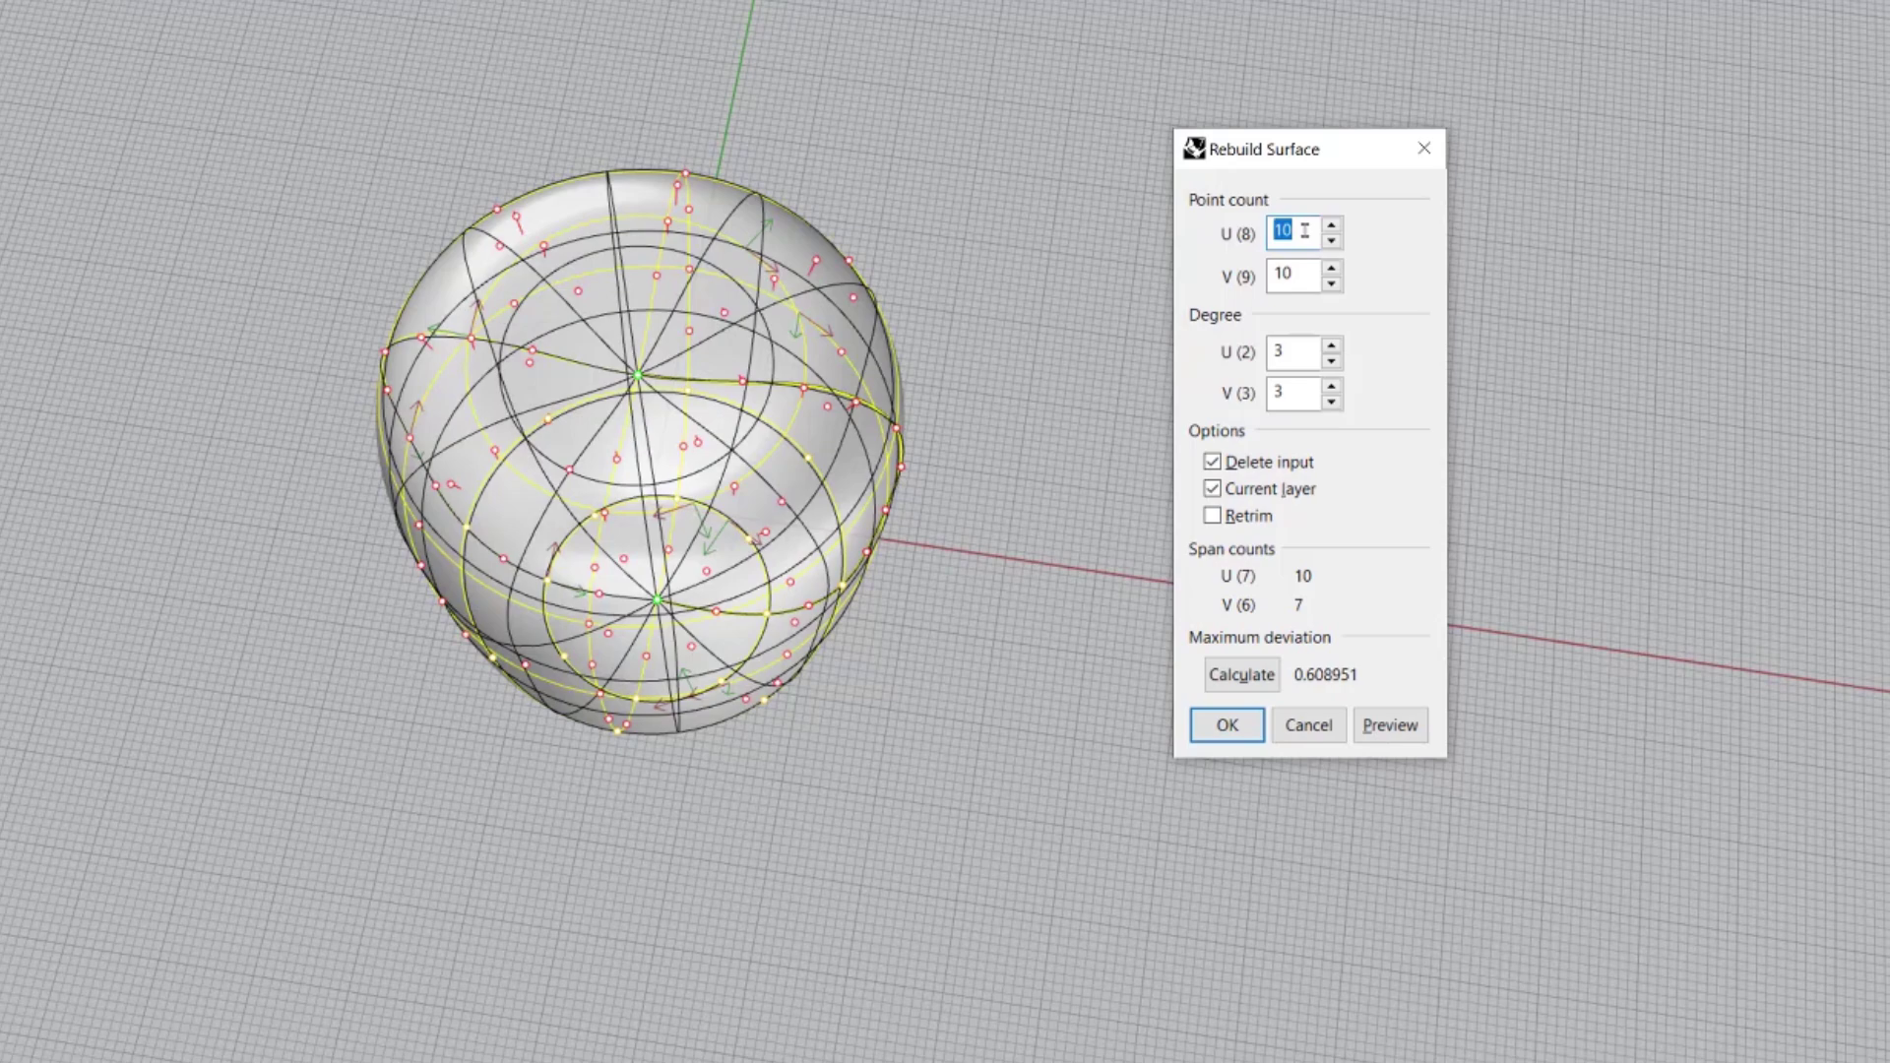
click(1284, 275)
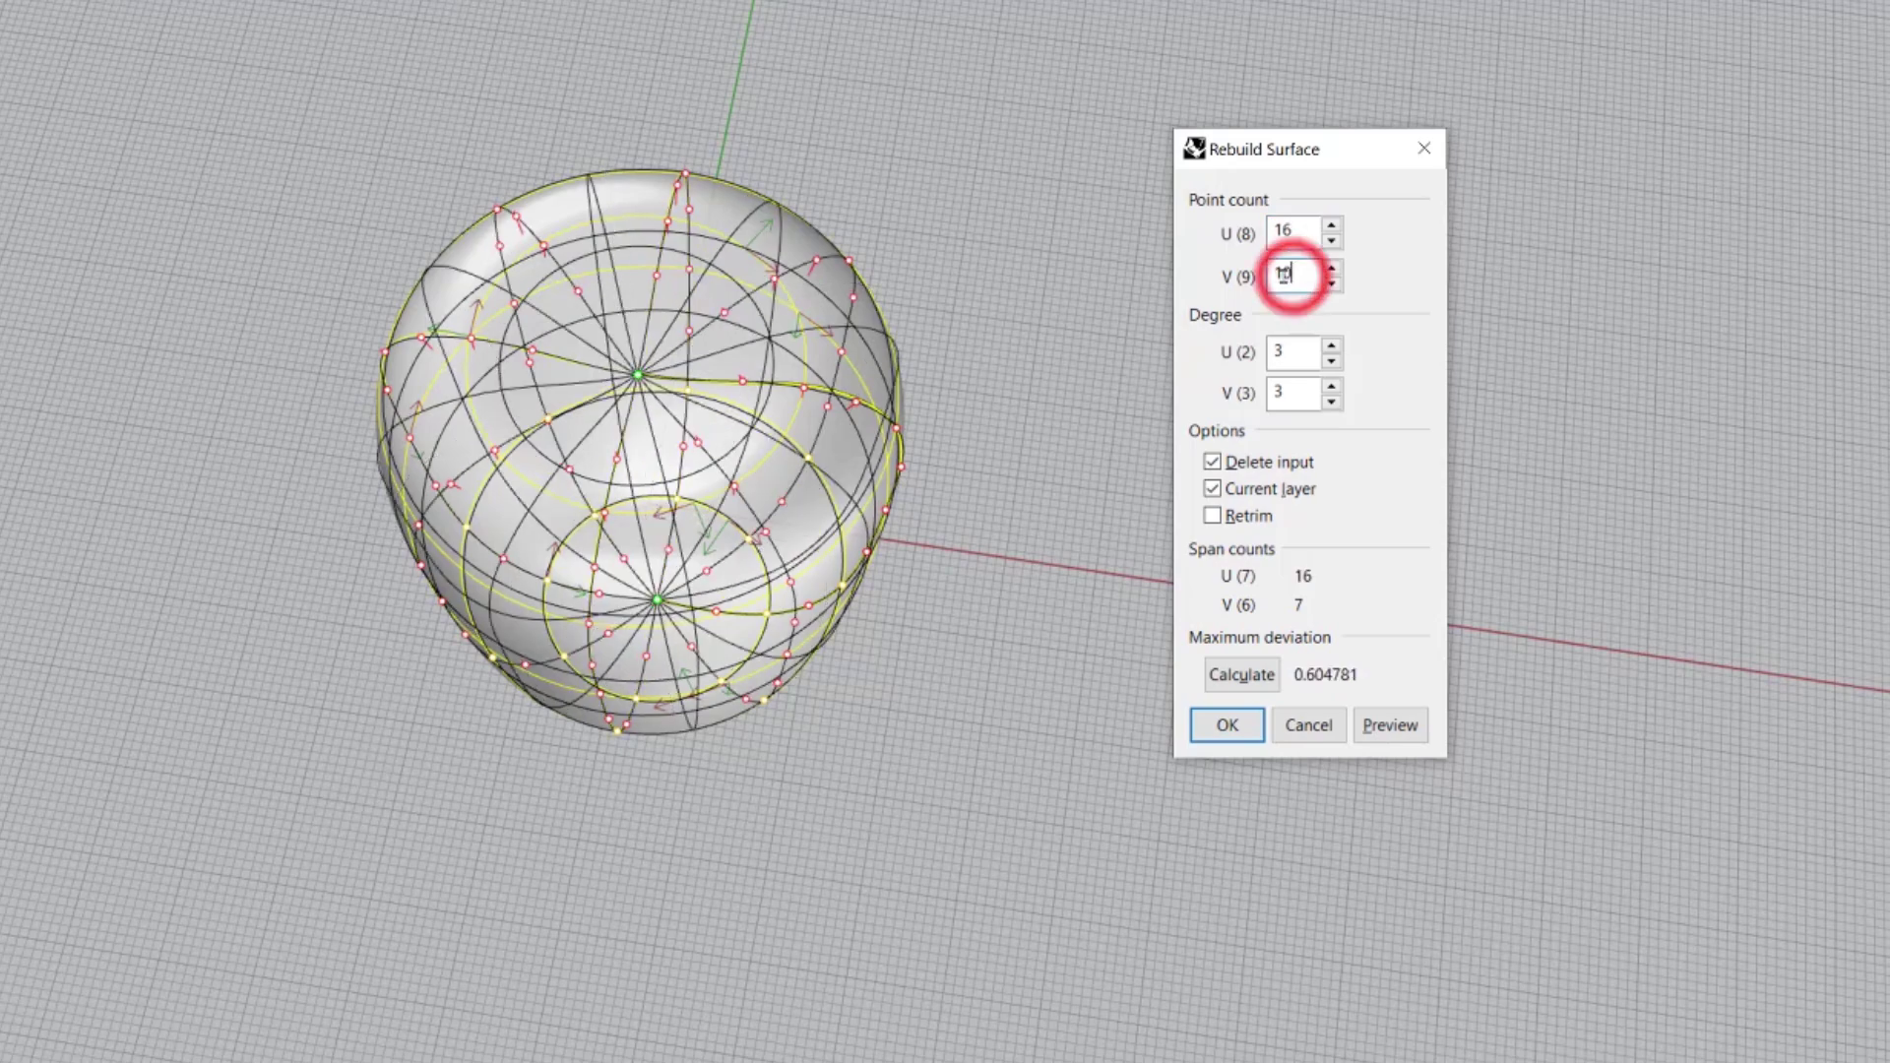
right_drag(659, 322, 684, 424)
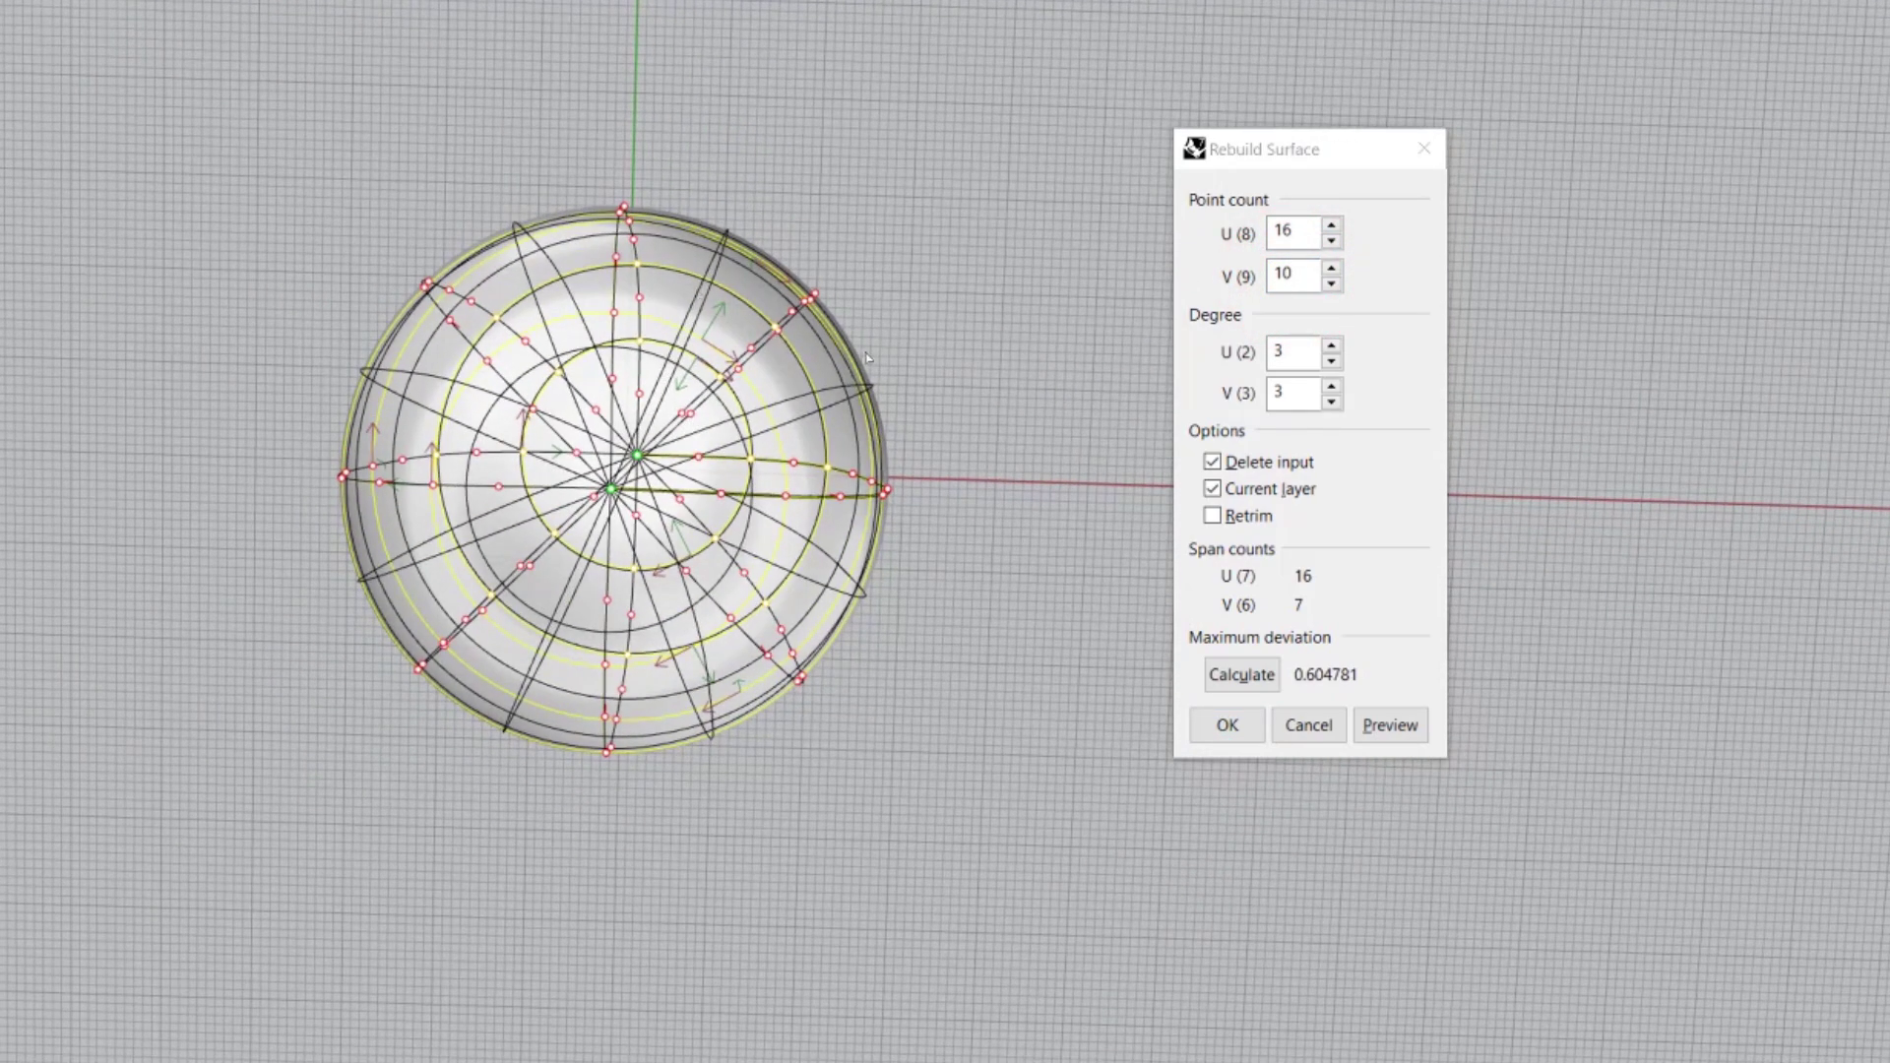
Rebuild the pepper body surface with point counts of U 8 and V 10, degree 3 in both directions
double_click(1301, 239)
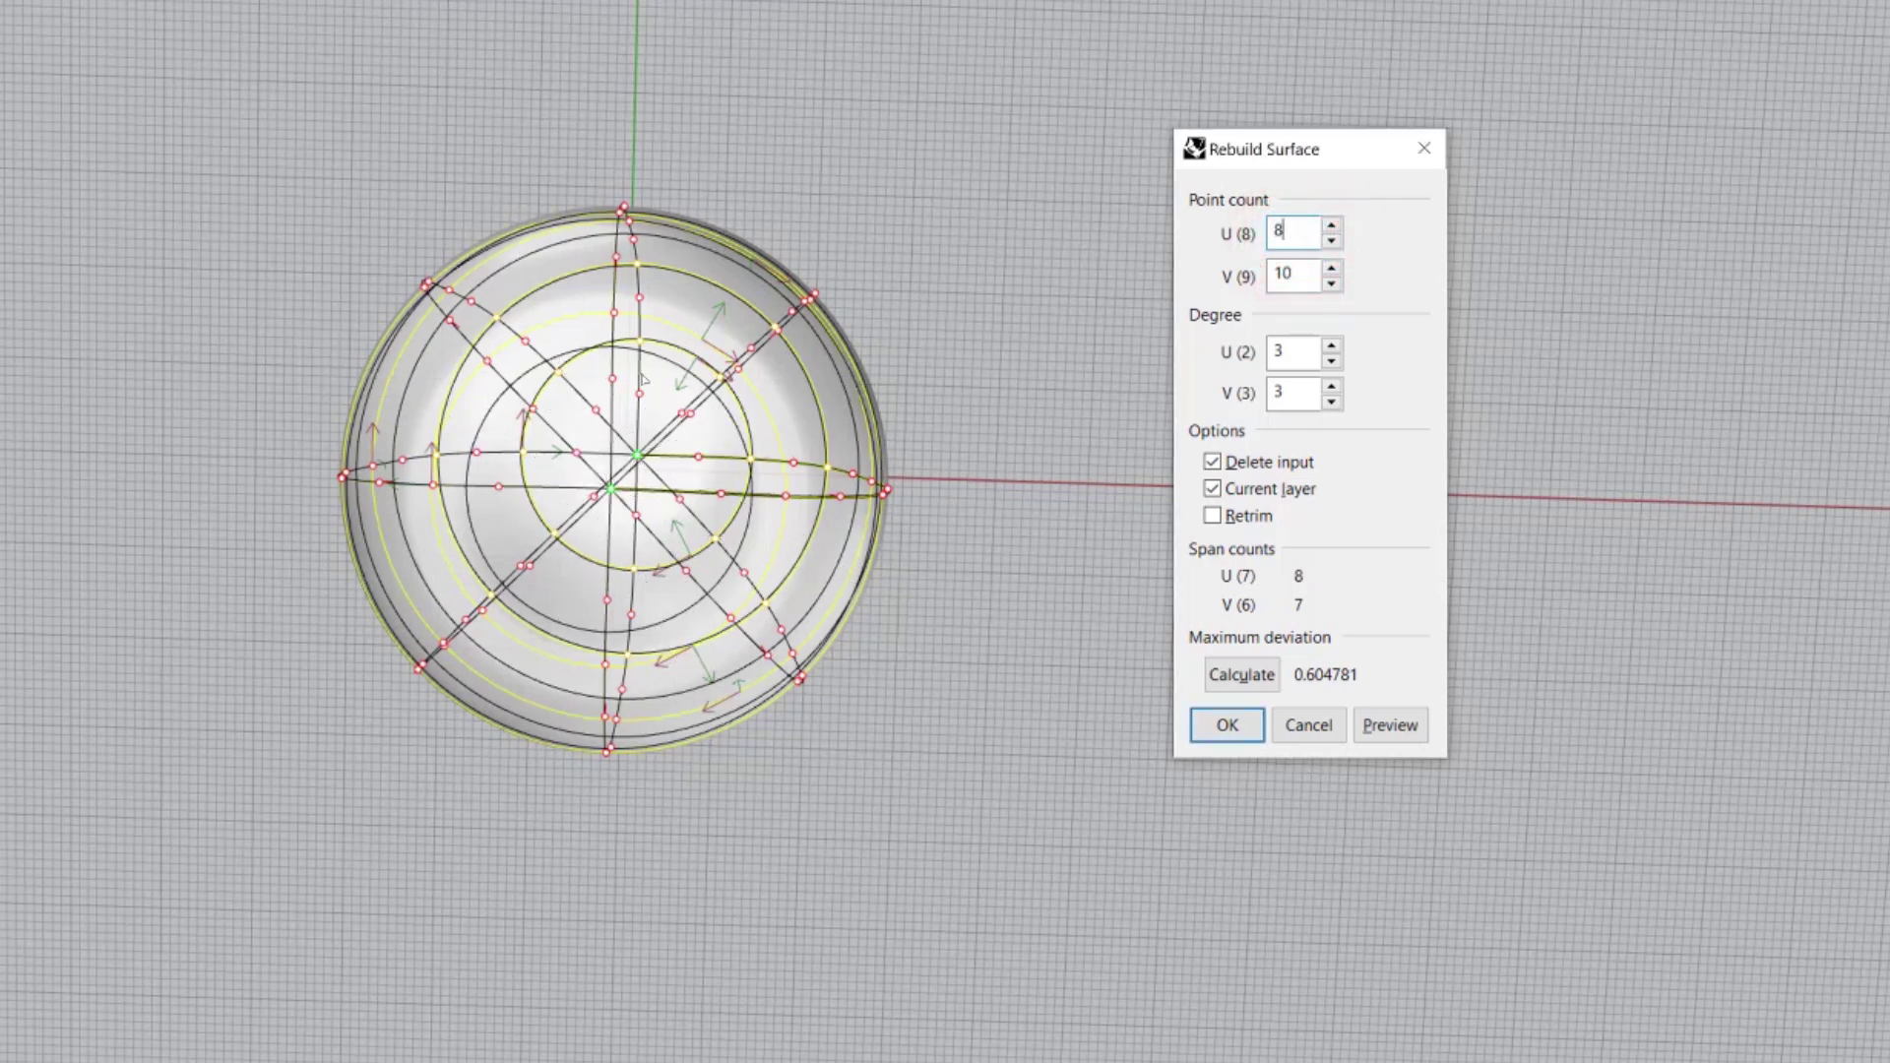
right_drag(858, 595, 891, 517)
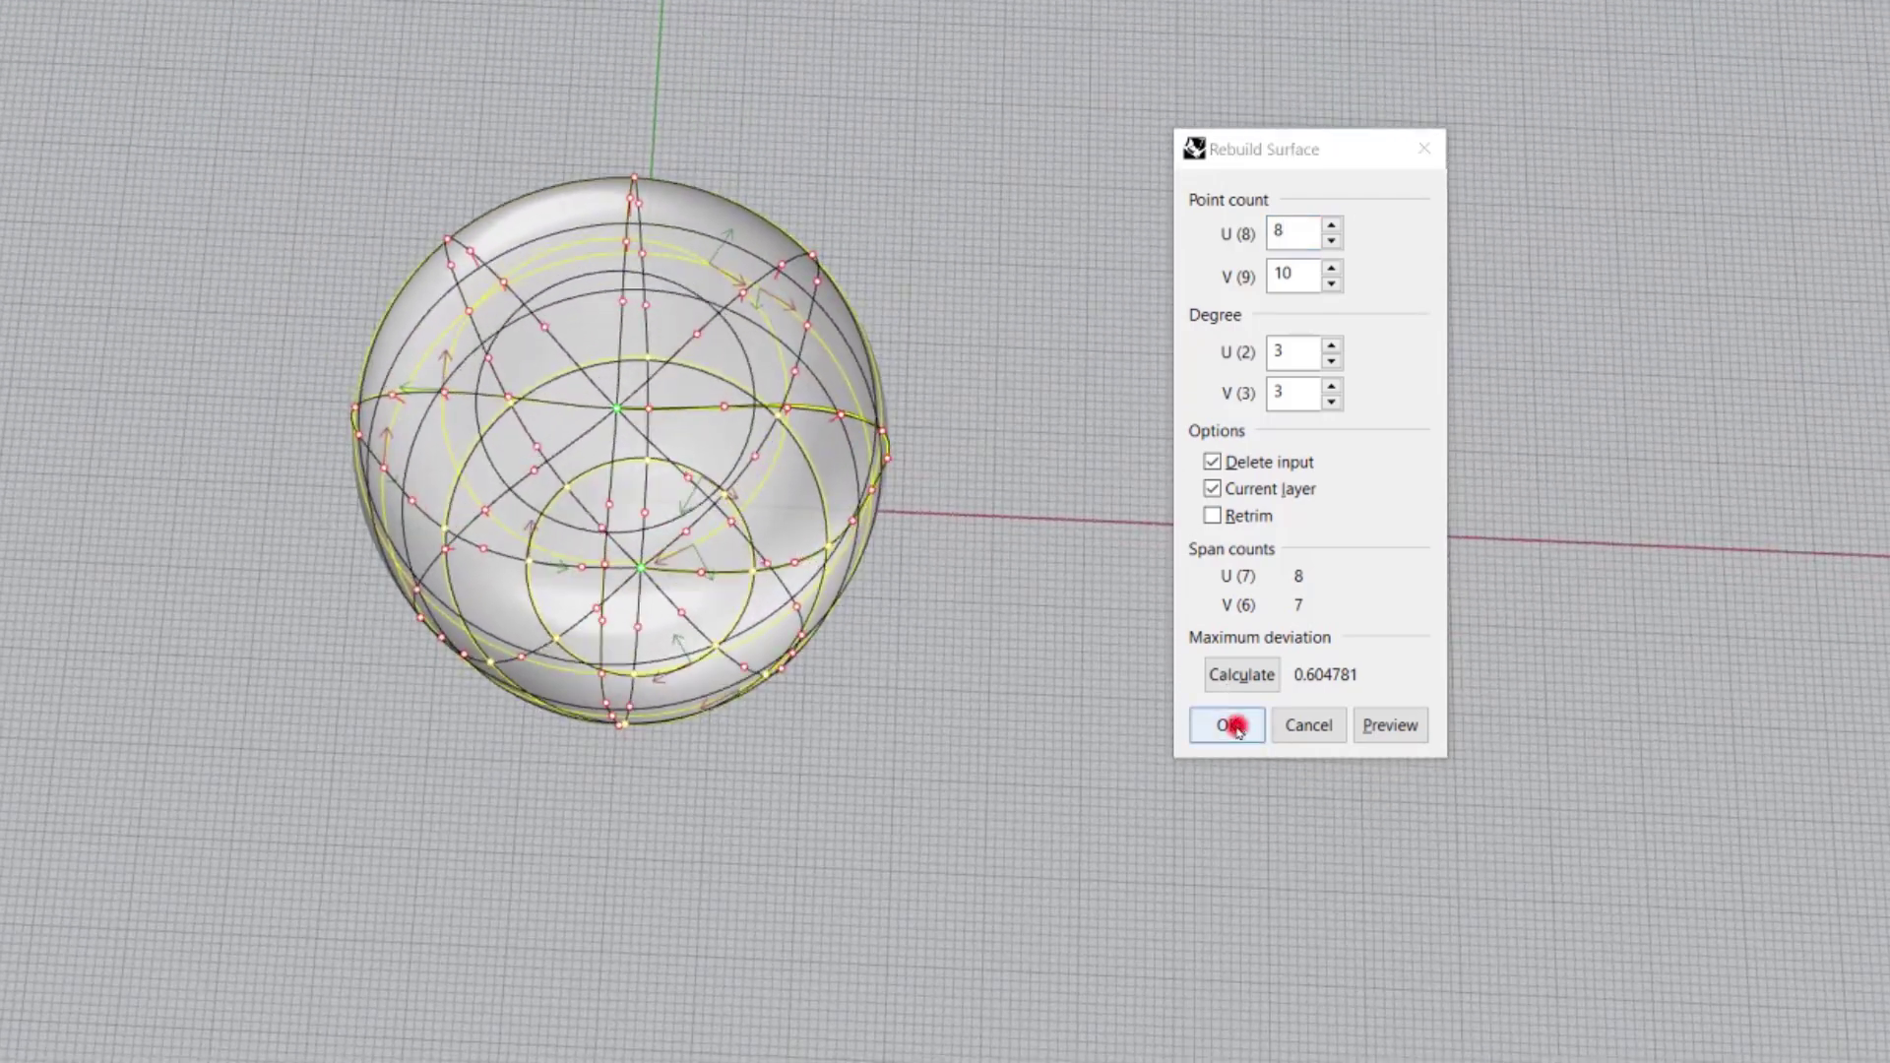
click(1230, 726)
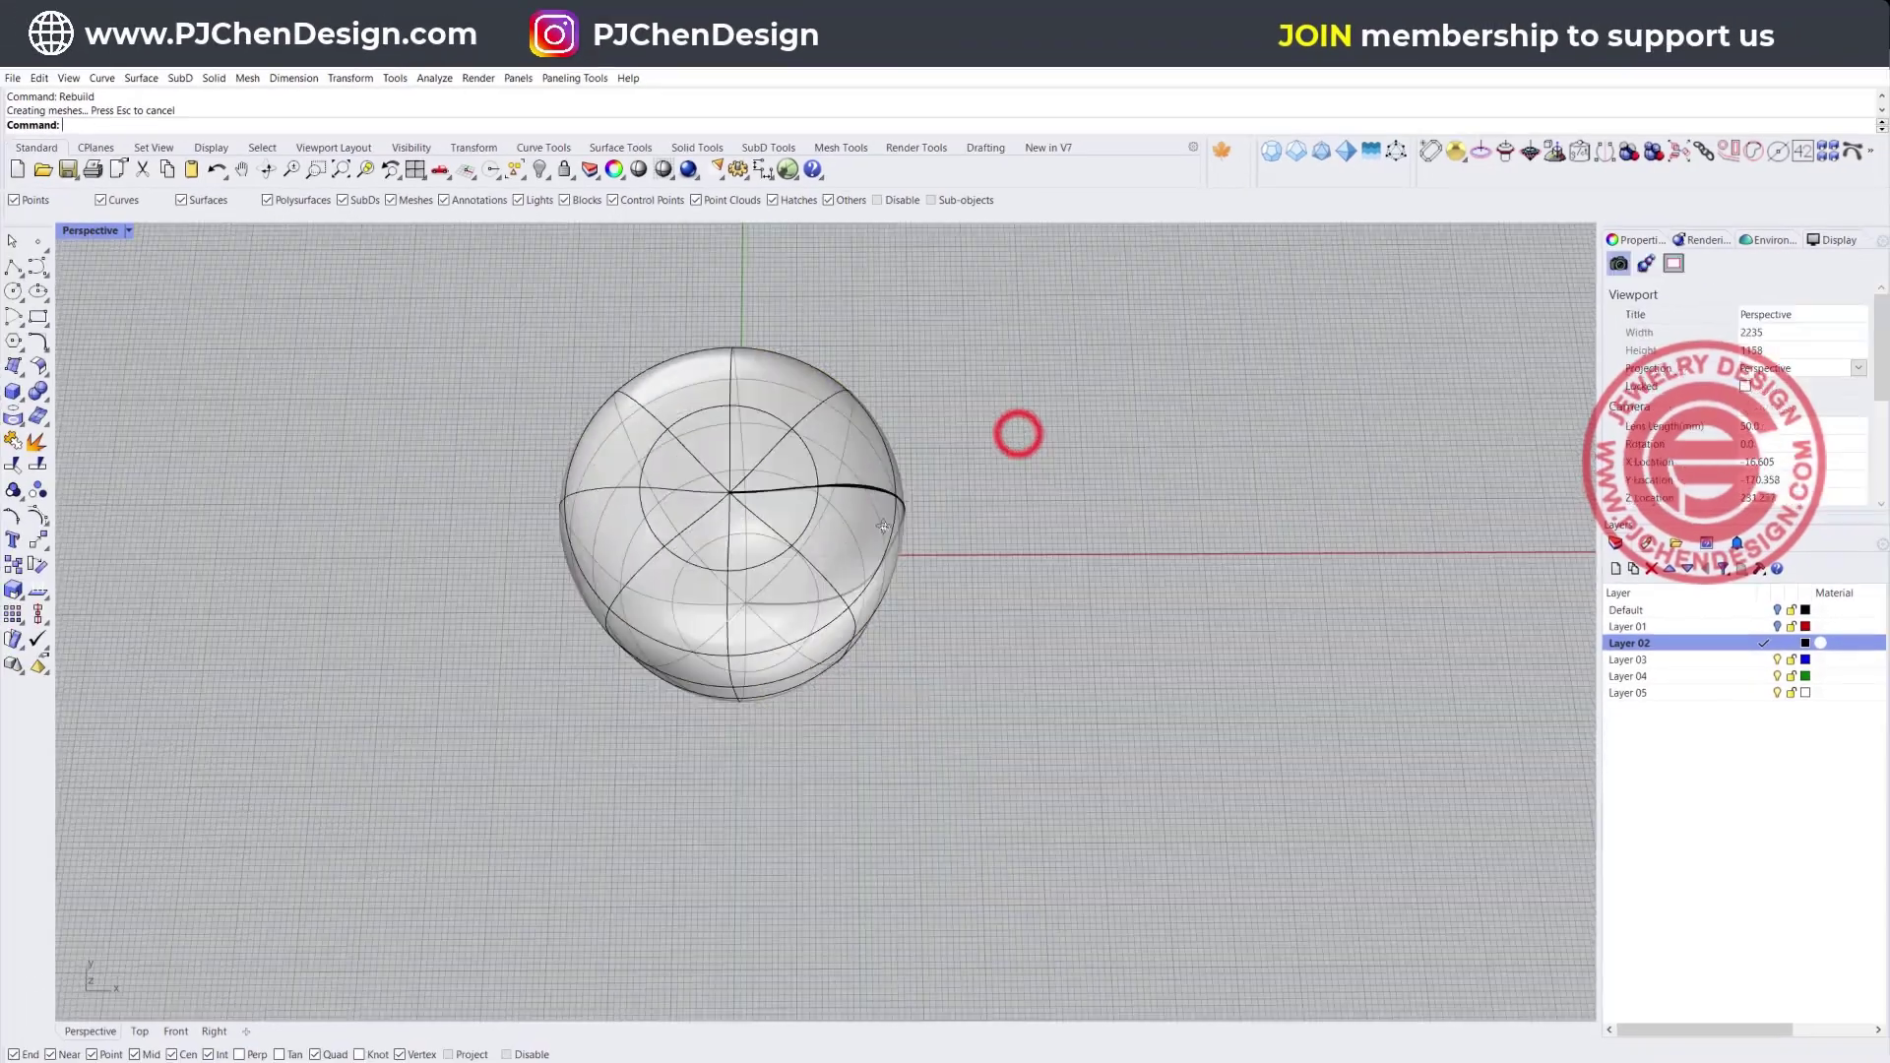
Compare the rebuilt pepper body with the original profile curve from the side, from above and in the four-view layout
right_drag(883, 527, 837, 439)
scroll(834, 439, up, 9)
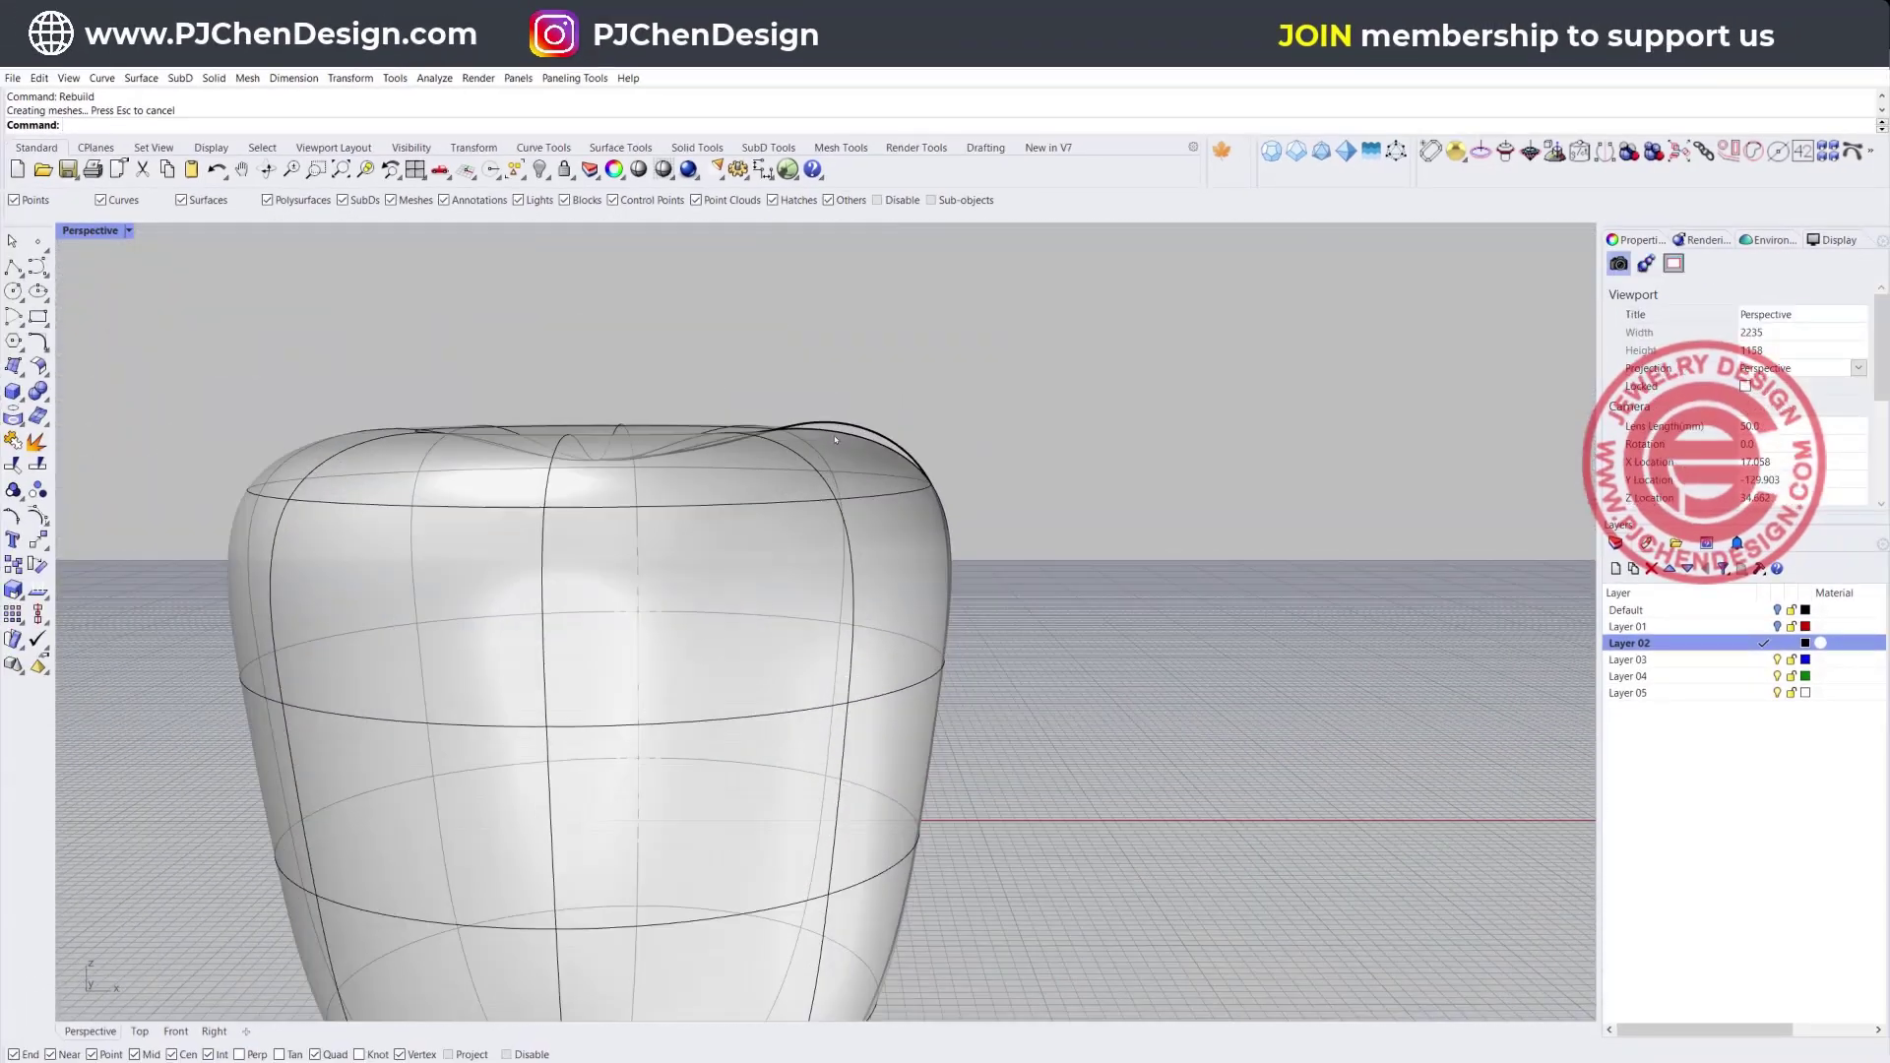
click(894, 445)
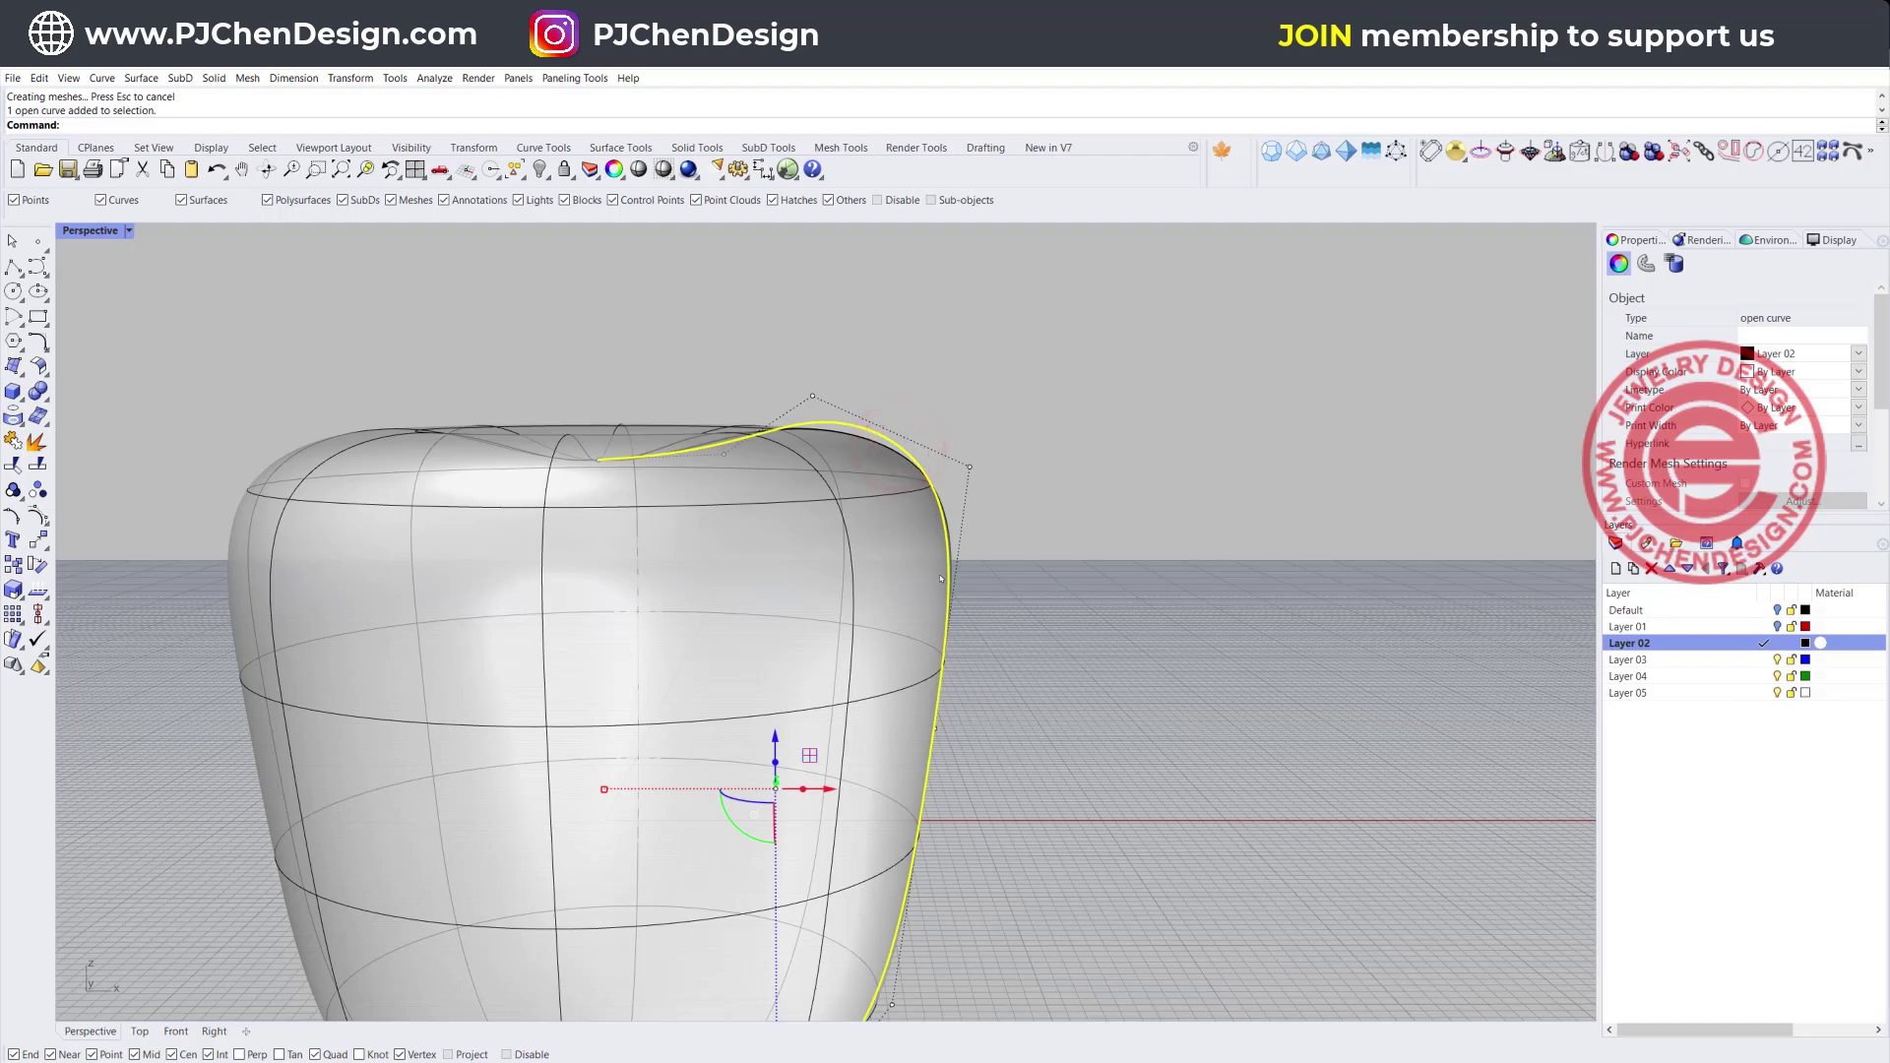
right_drag(941, 579, 873, 631)
click(871, 533)
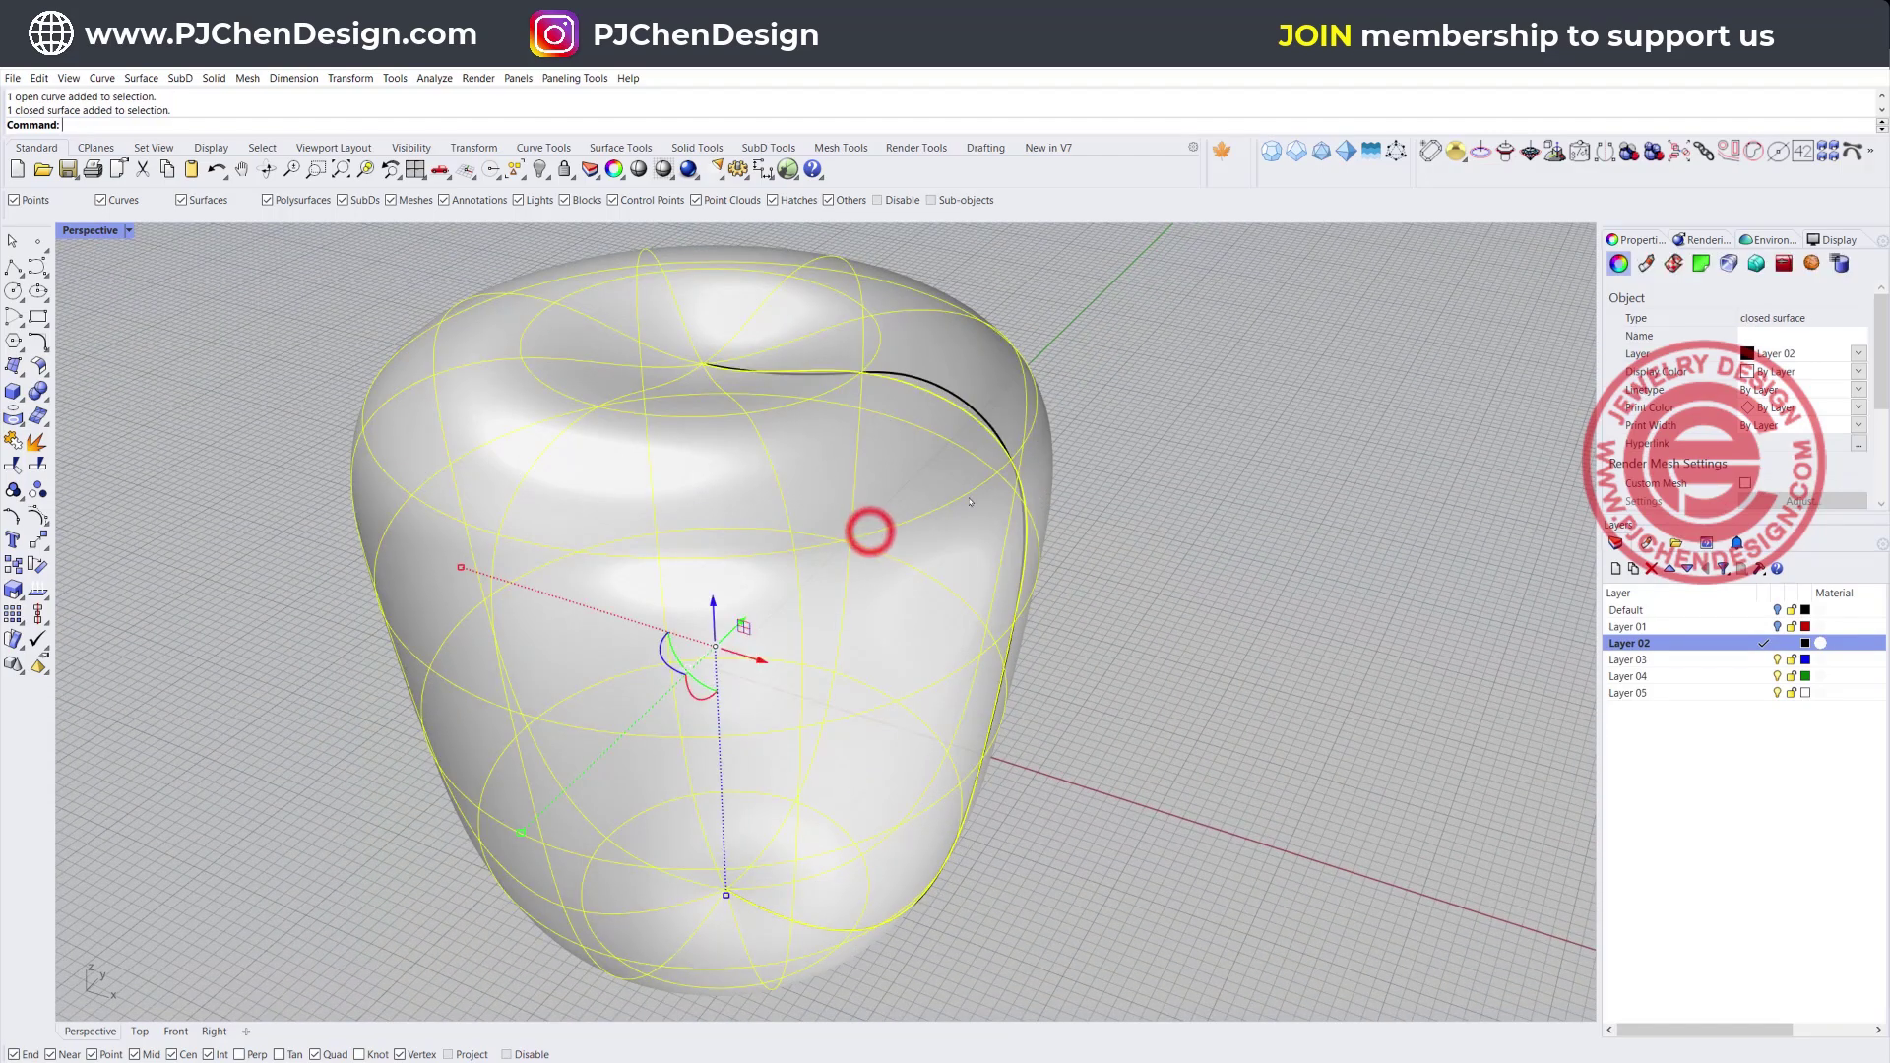
scroll(1063, 433, down, 6)
right_drag(1093, 522, 172, 234)
double_click(98, 234)
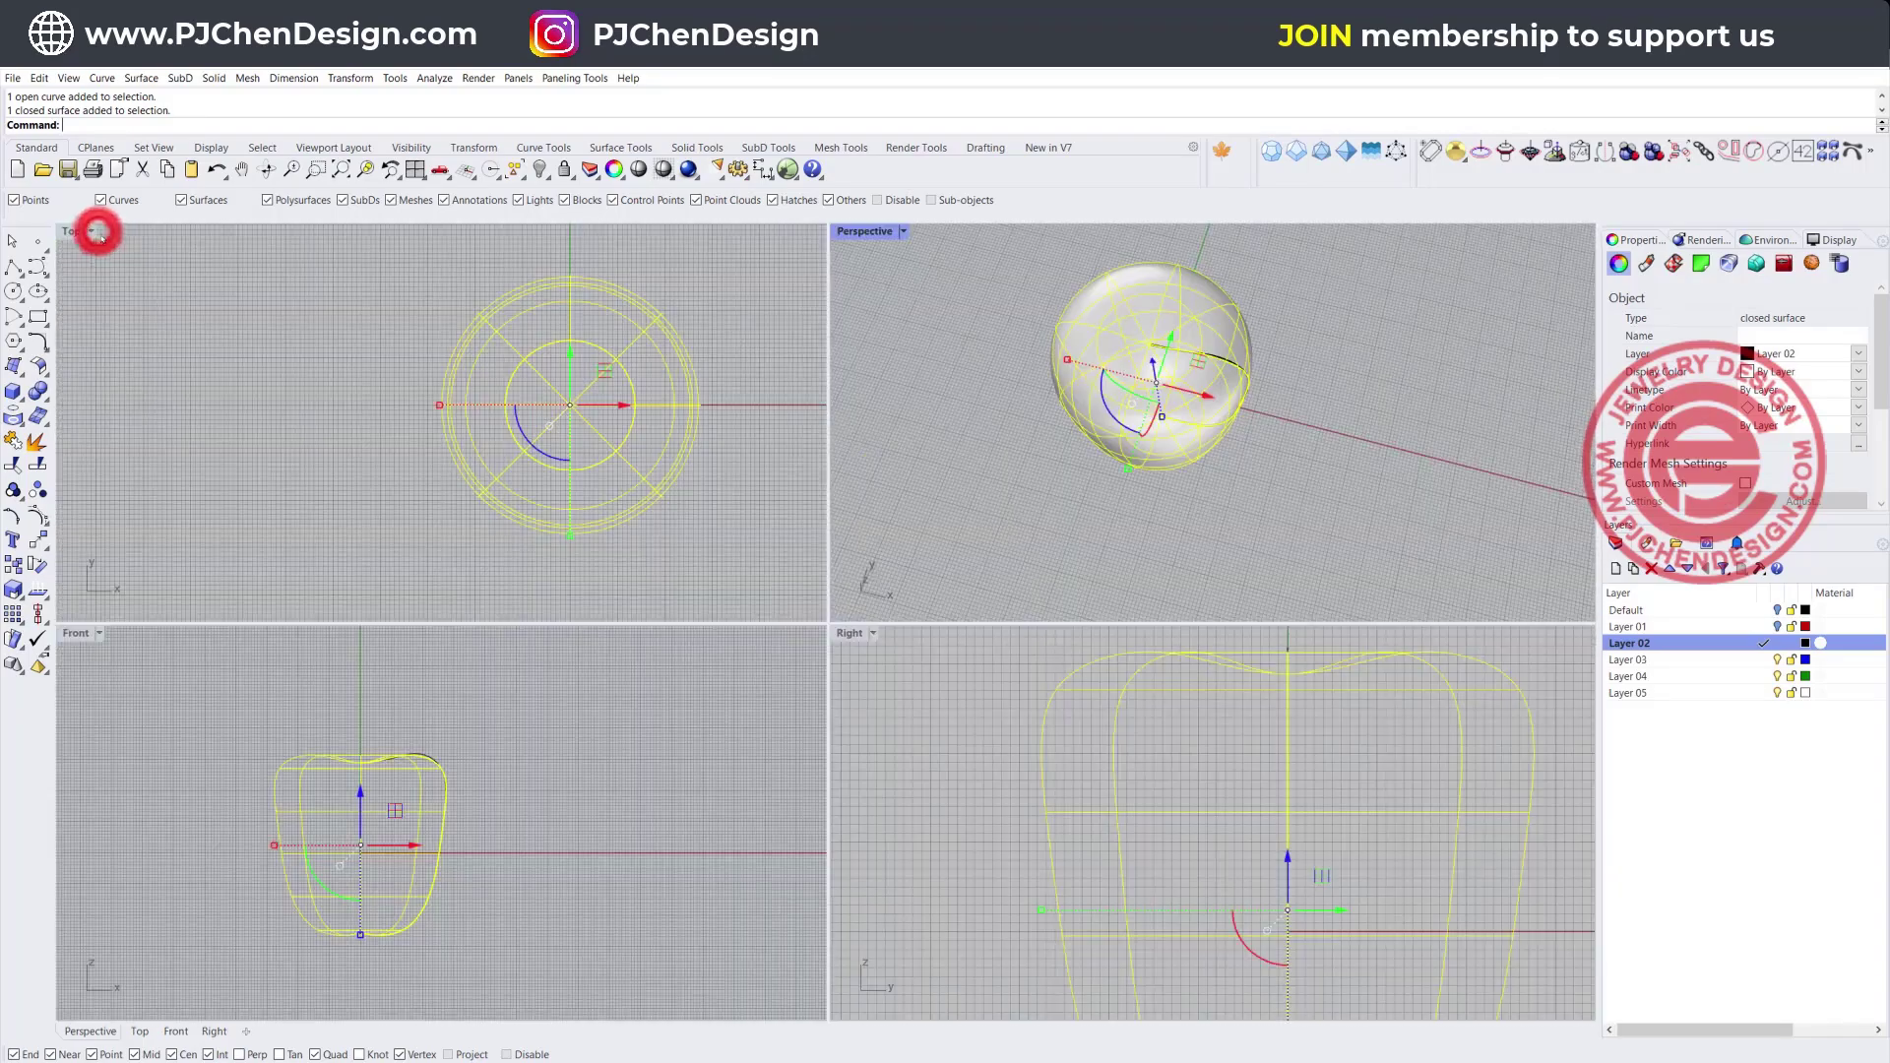
double_click(882, 232)
right_drag(1162, 630, 1078, 498)
click(1078, 496)
scroll(886, 442, up, 2)
scroll(886, 442, up, 2)
right_drag(886, 442, 939, 479)
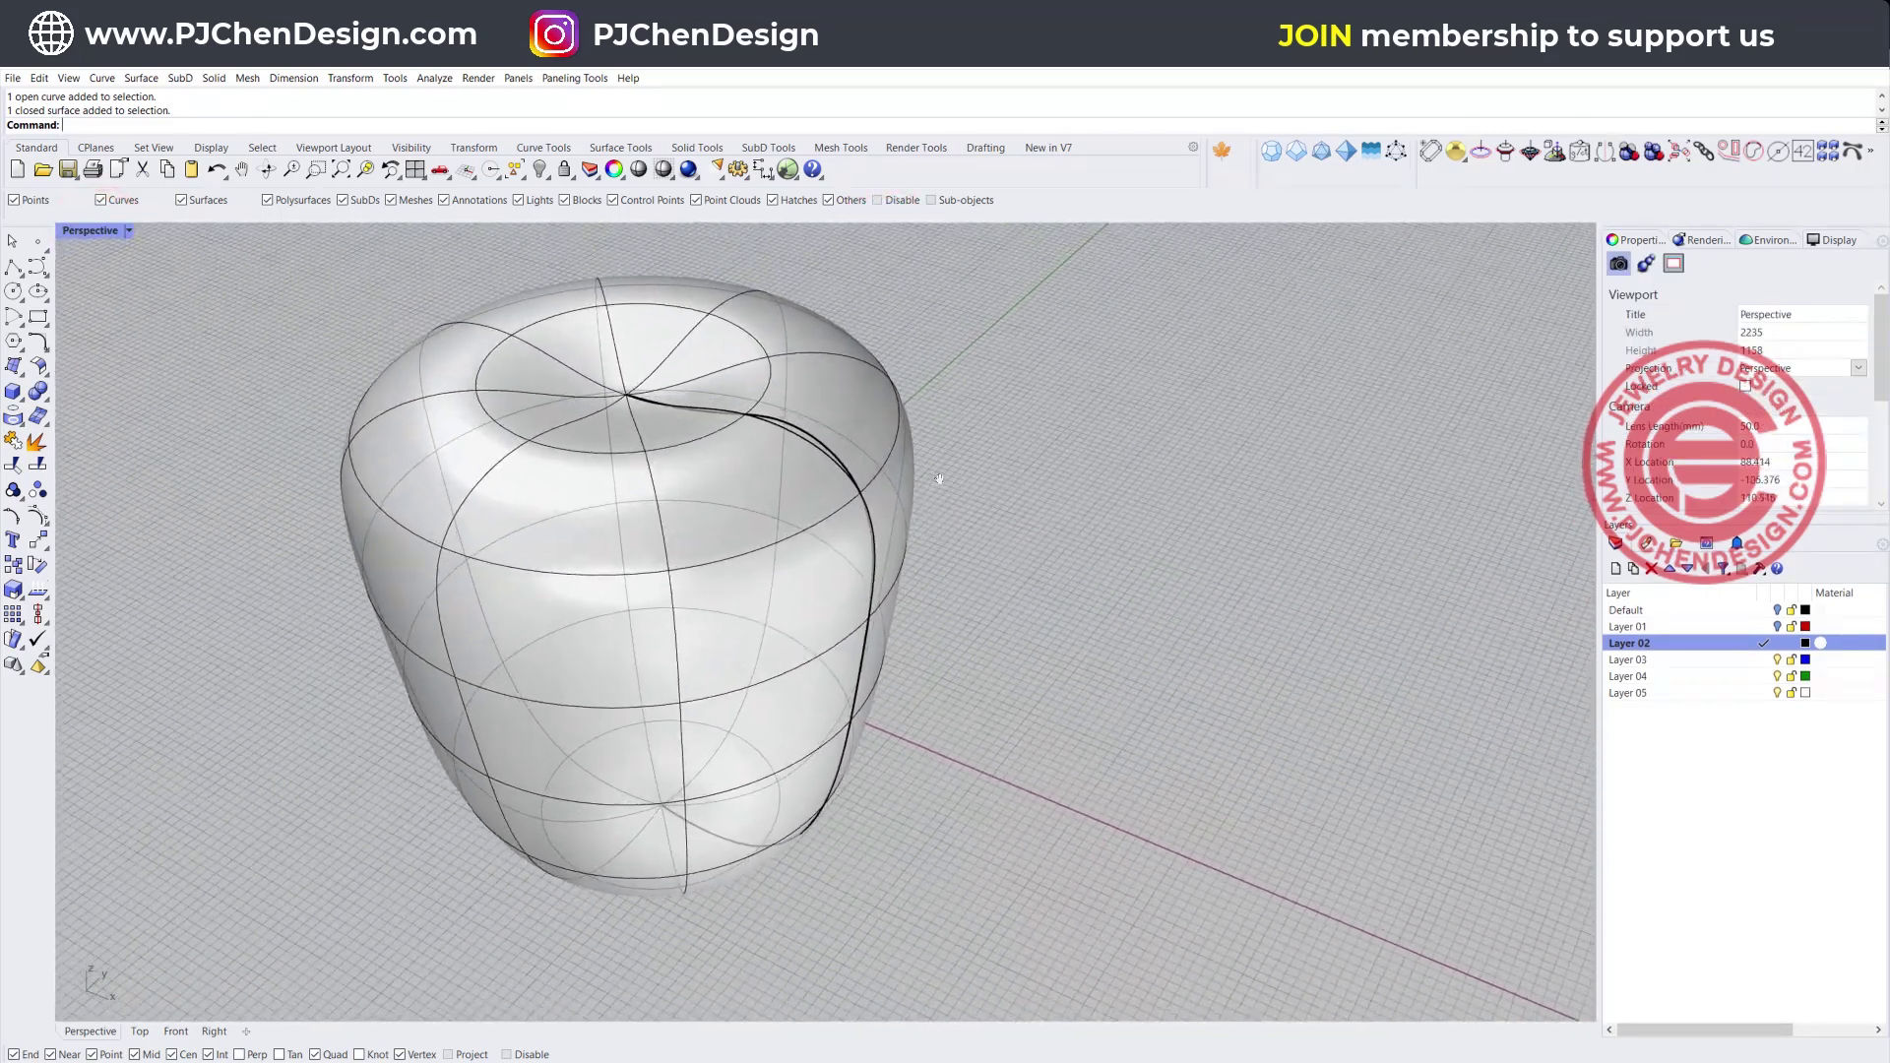
Turn on the pepper body's control points and pick a single point on the outer ring around the top rim
click(850, 384)
click(38, 516)
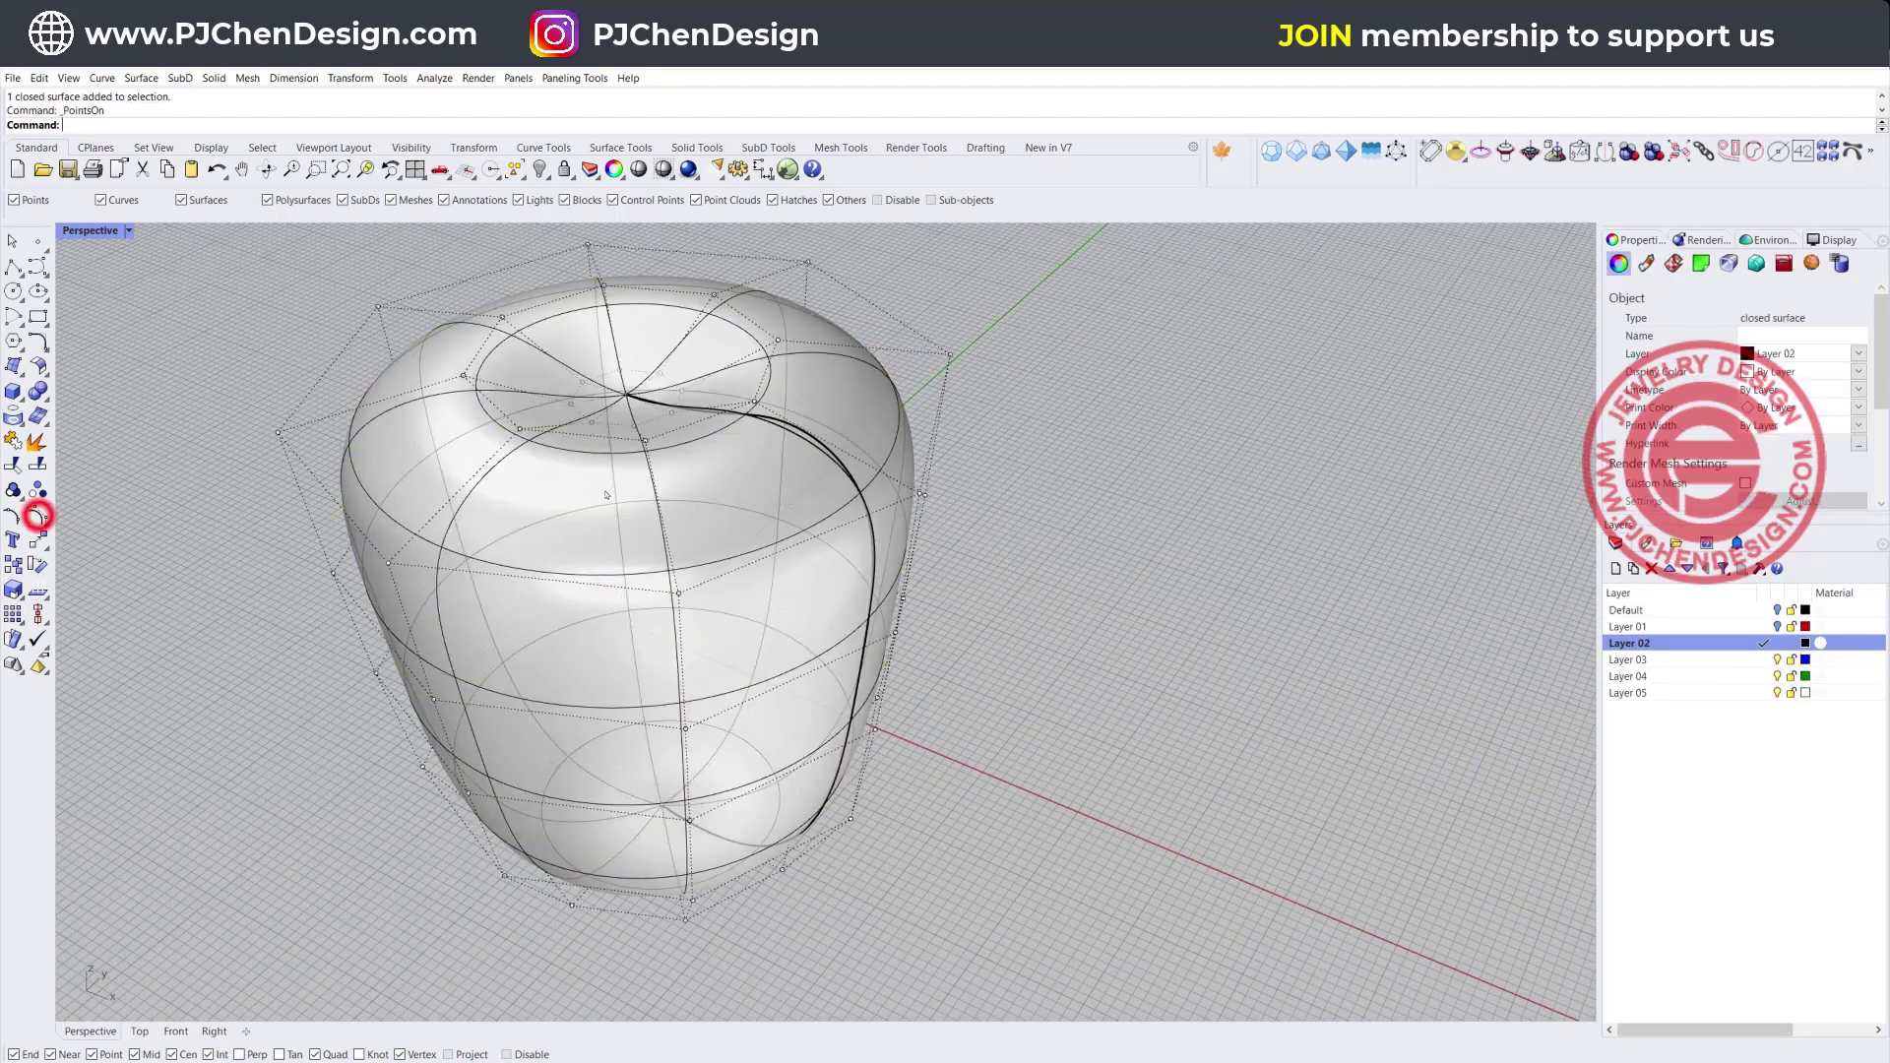
click(951, 352)
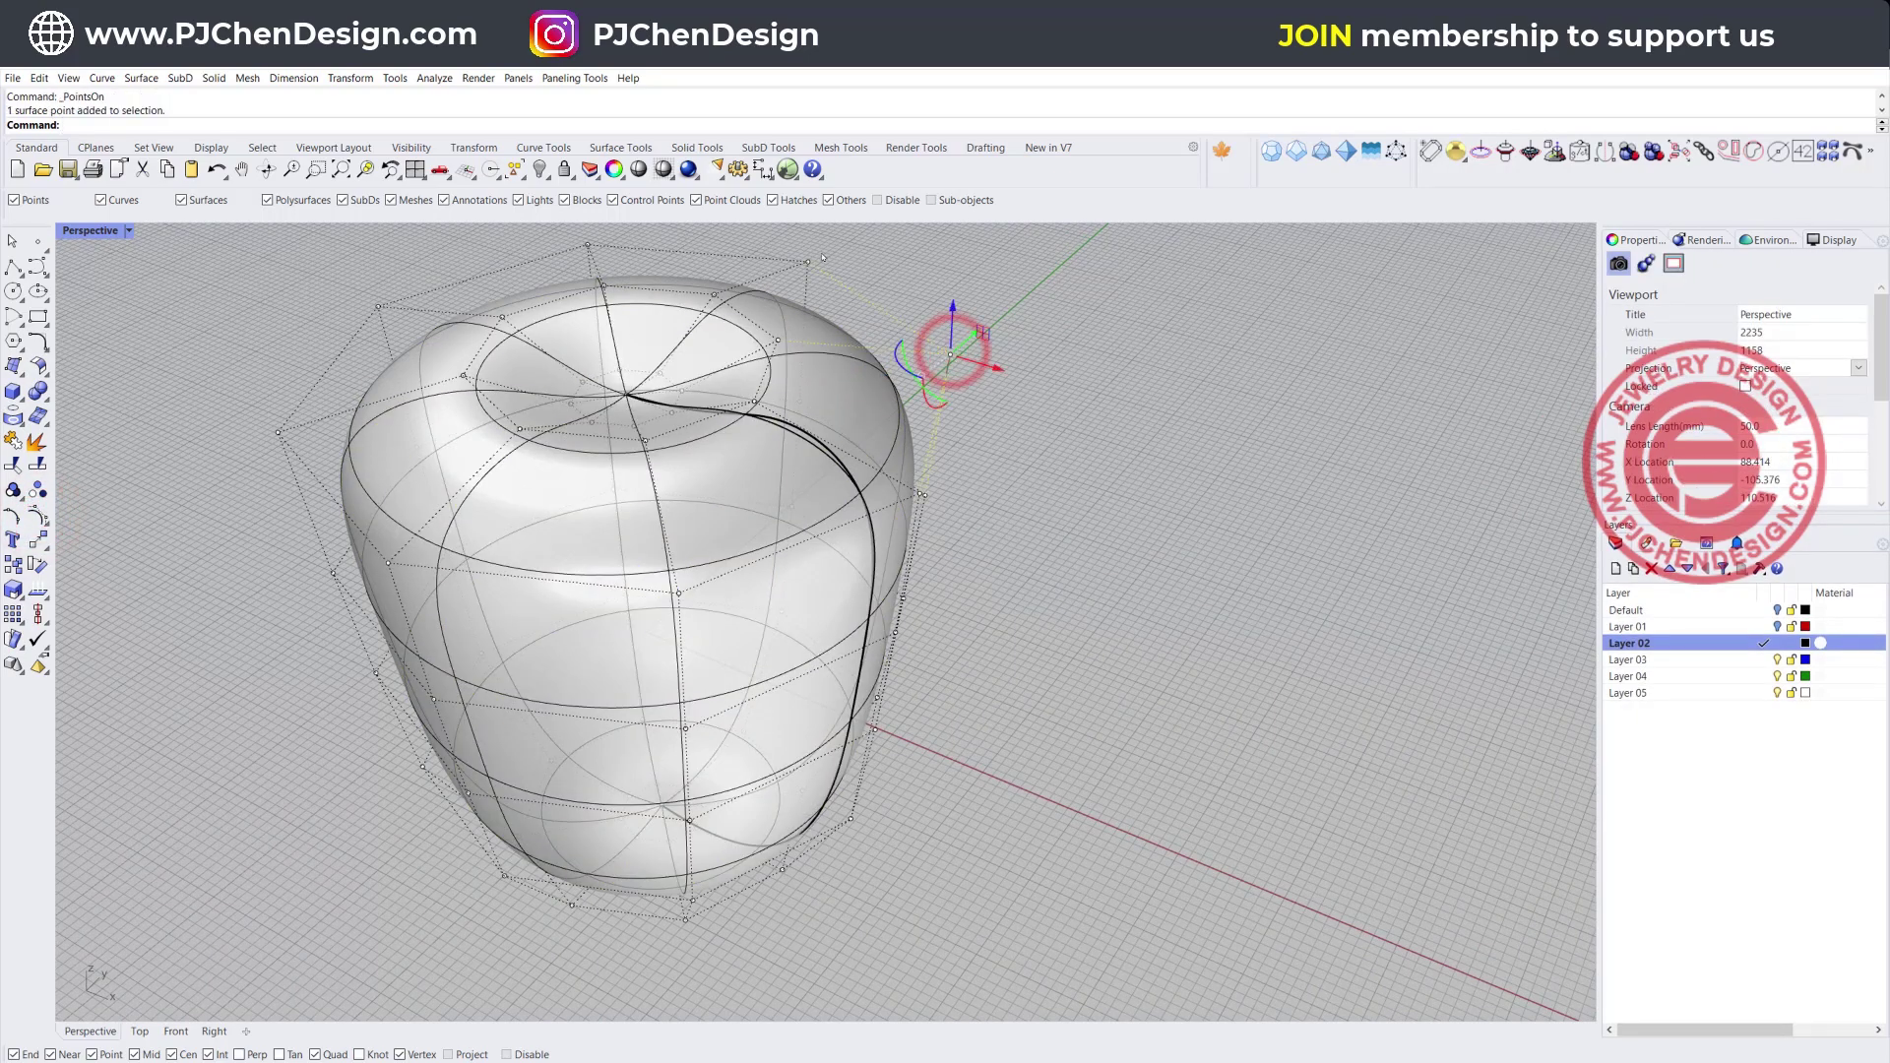
Float the Select Points tools beside the model and extend the selection to the point's full column with Select V
click(515, 171)
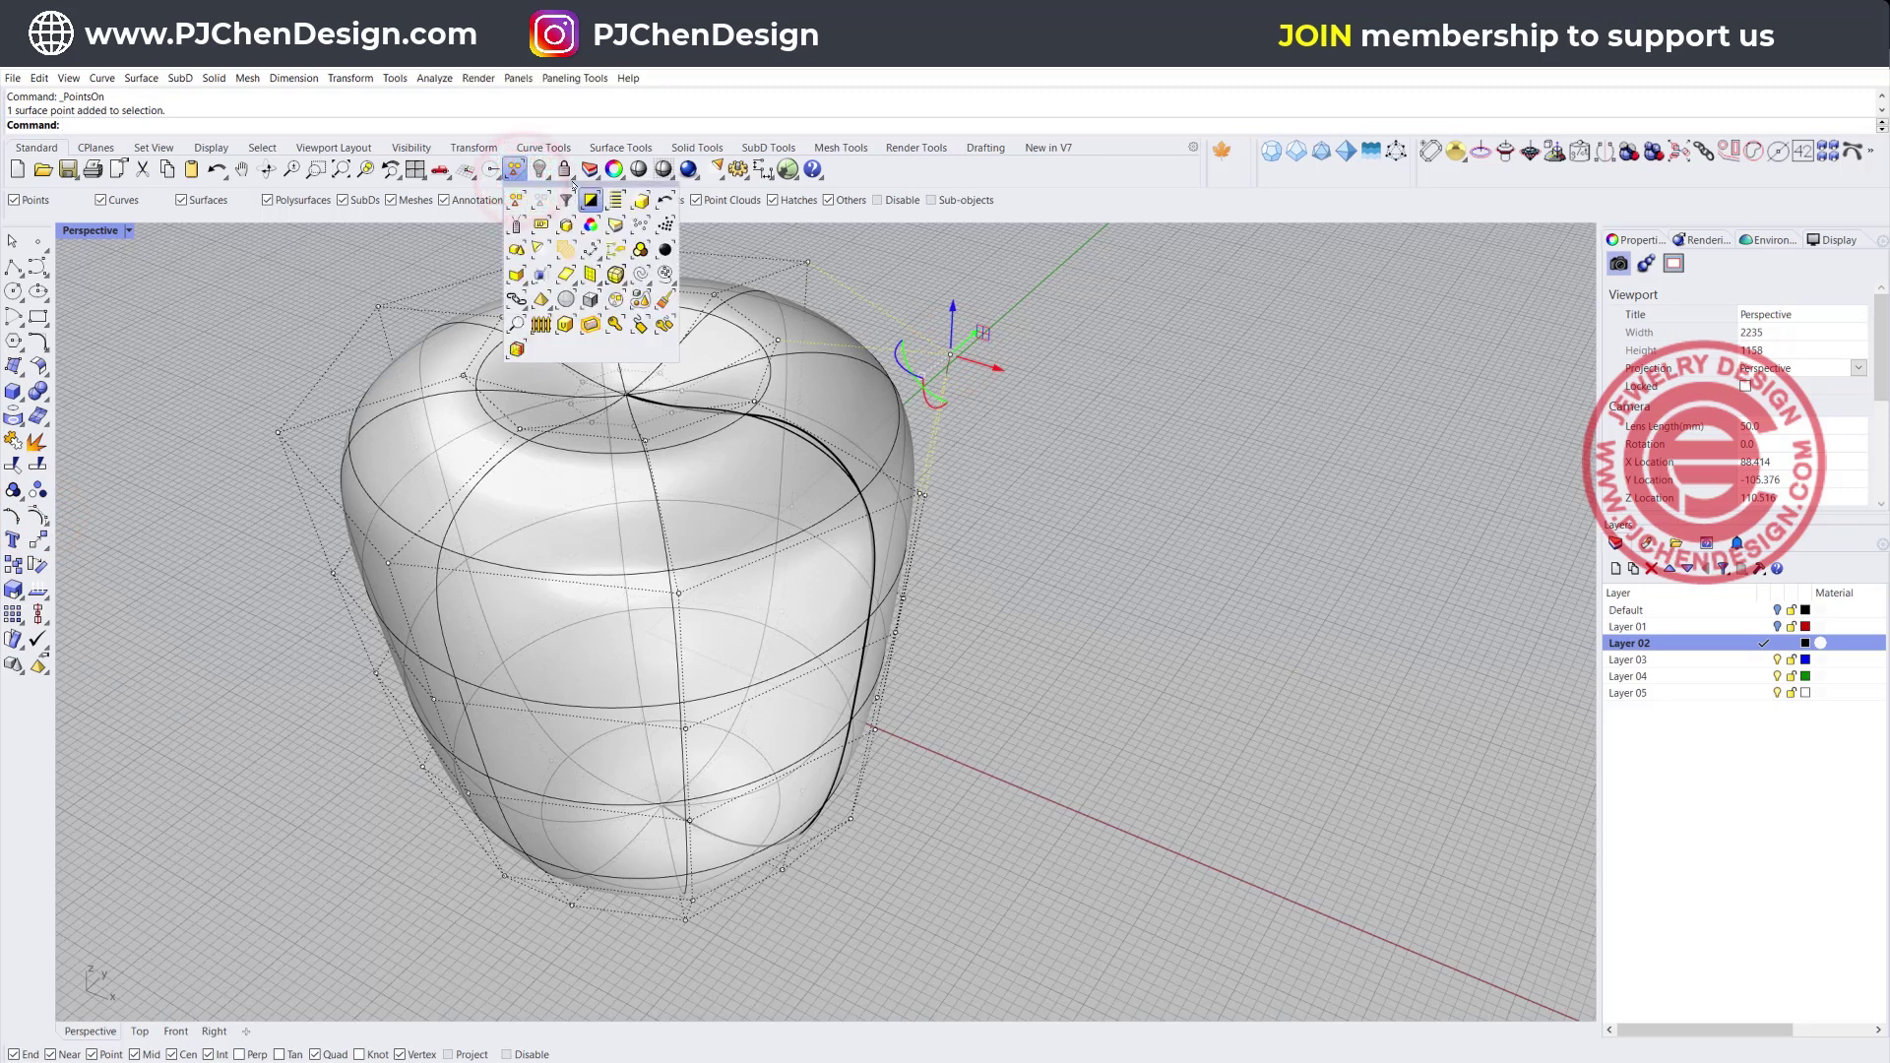
drag(600, 185, 1133, 260)
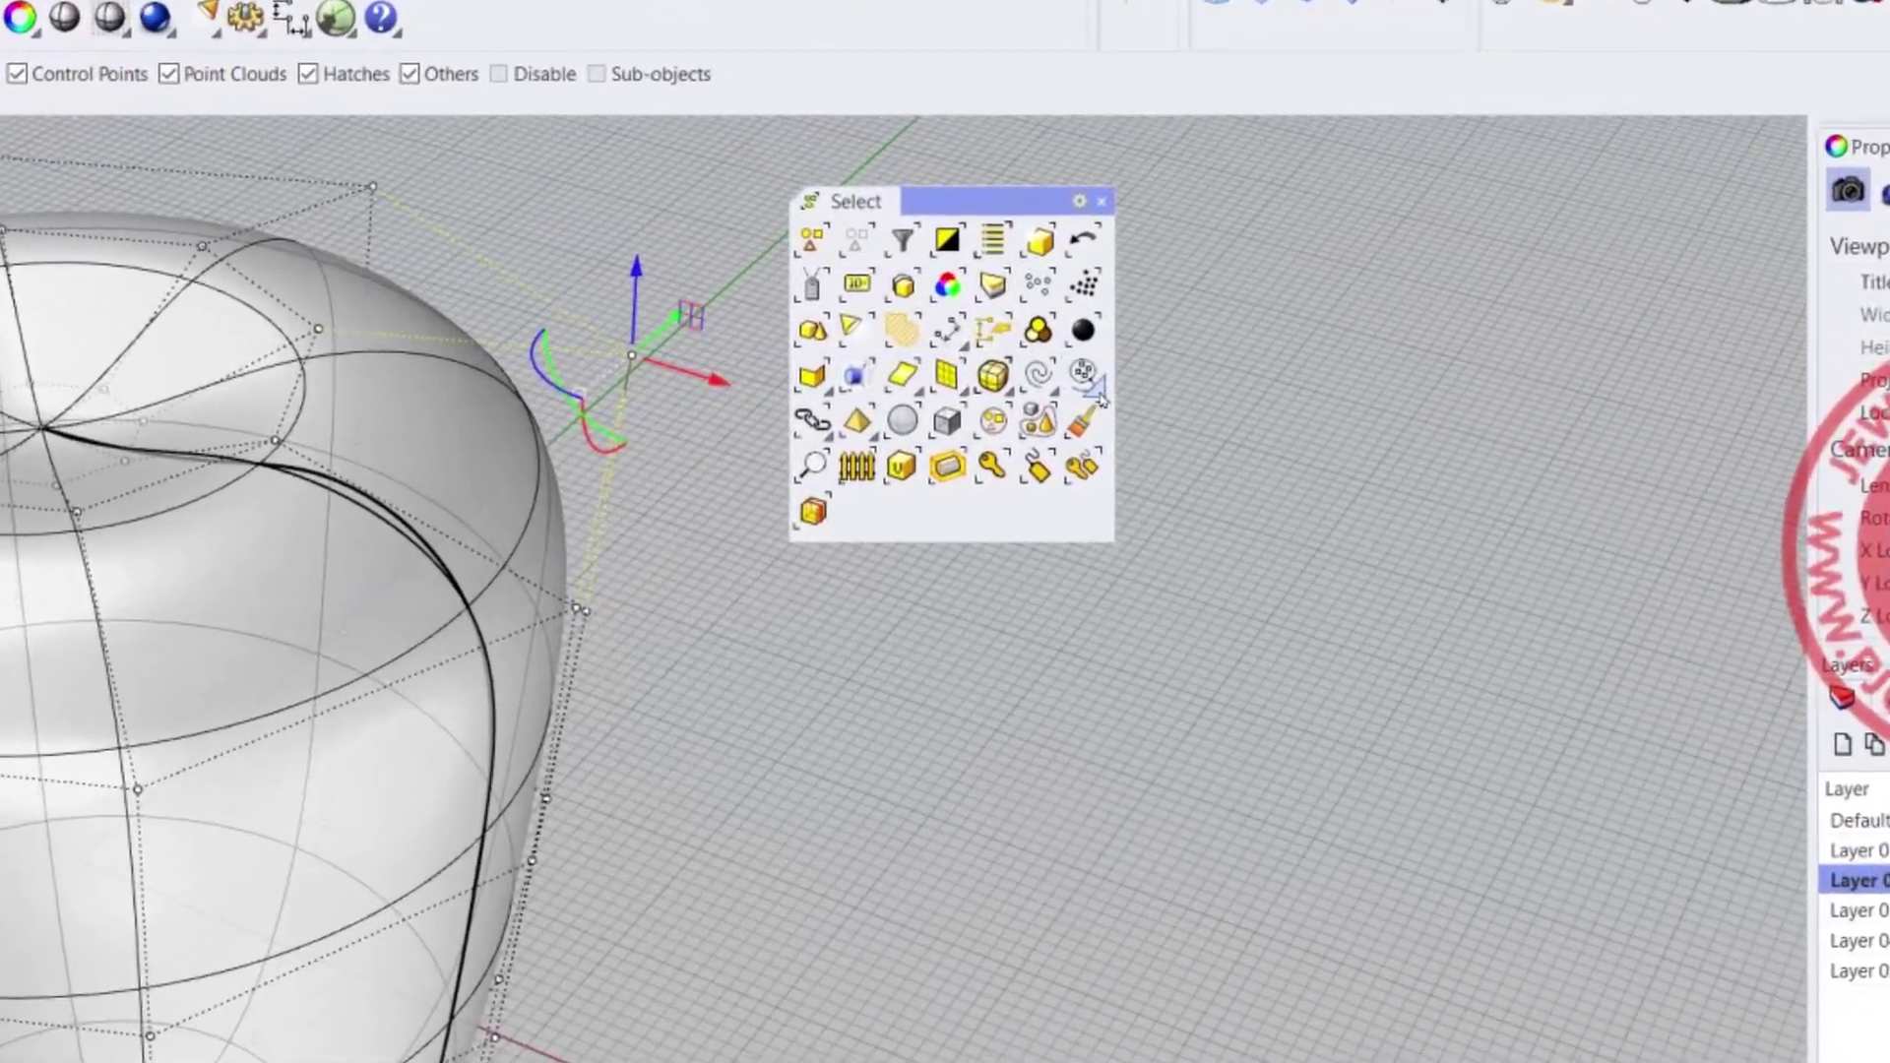
click(1098, 399)
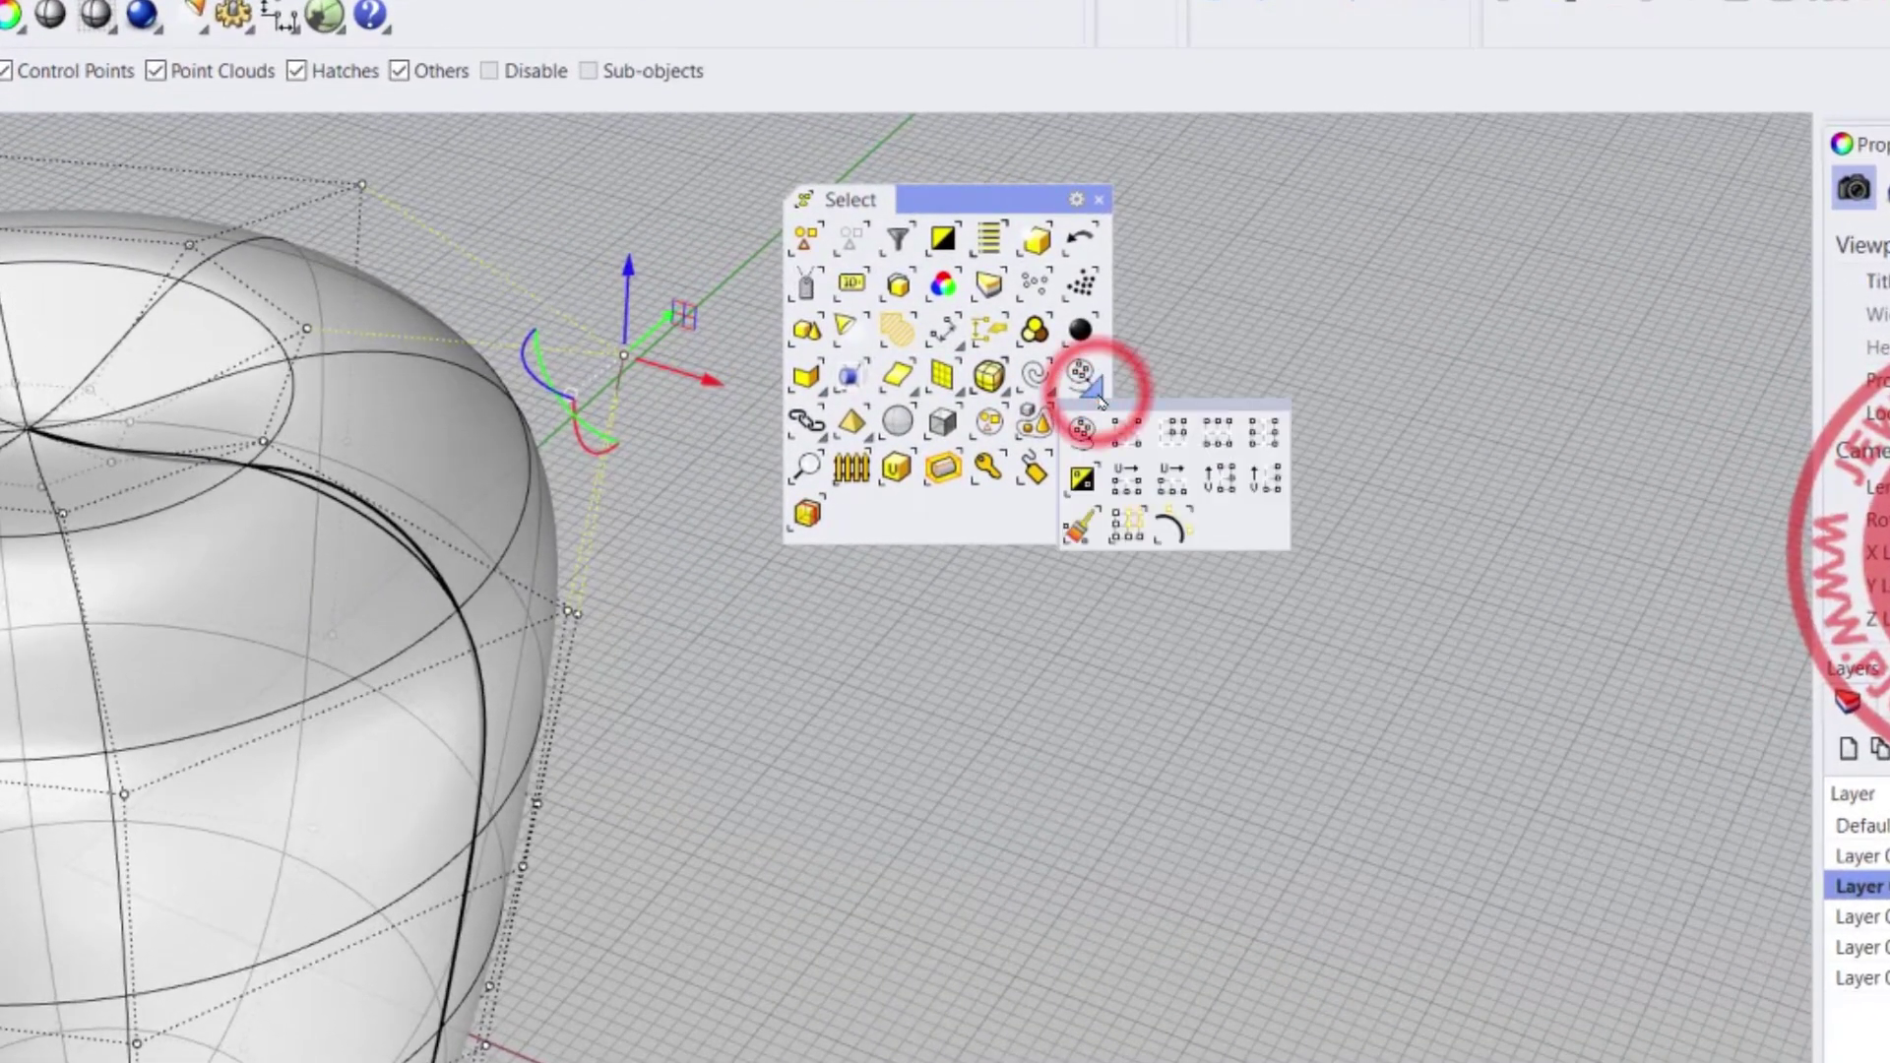
drag(1114, 402, 1187, 186)
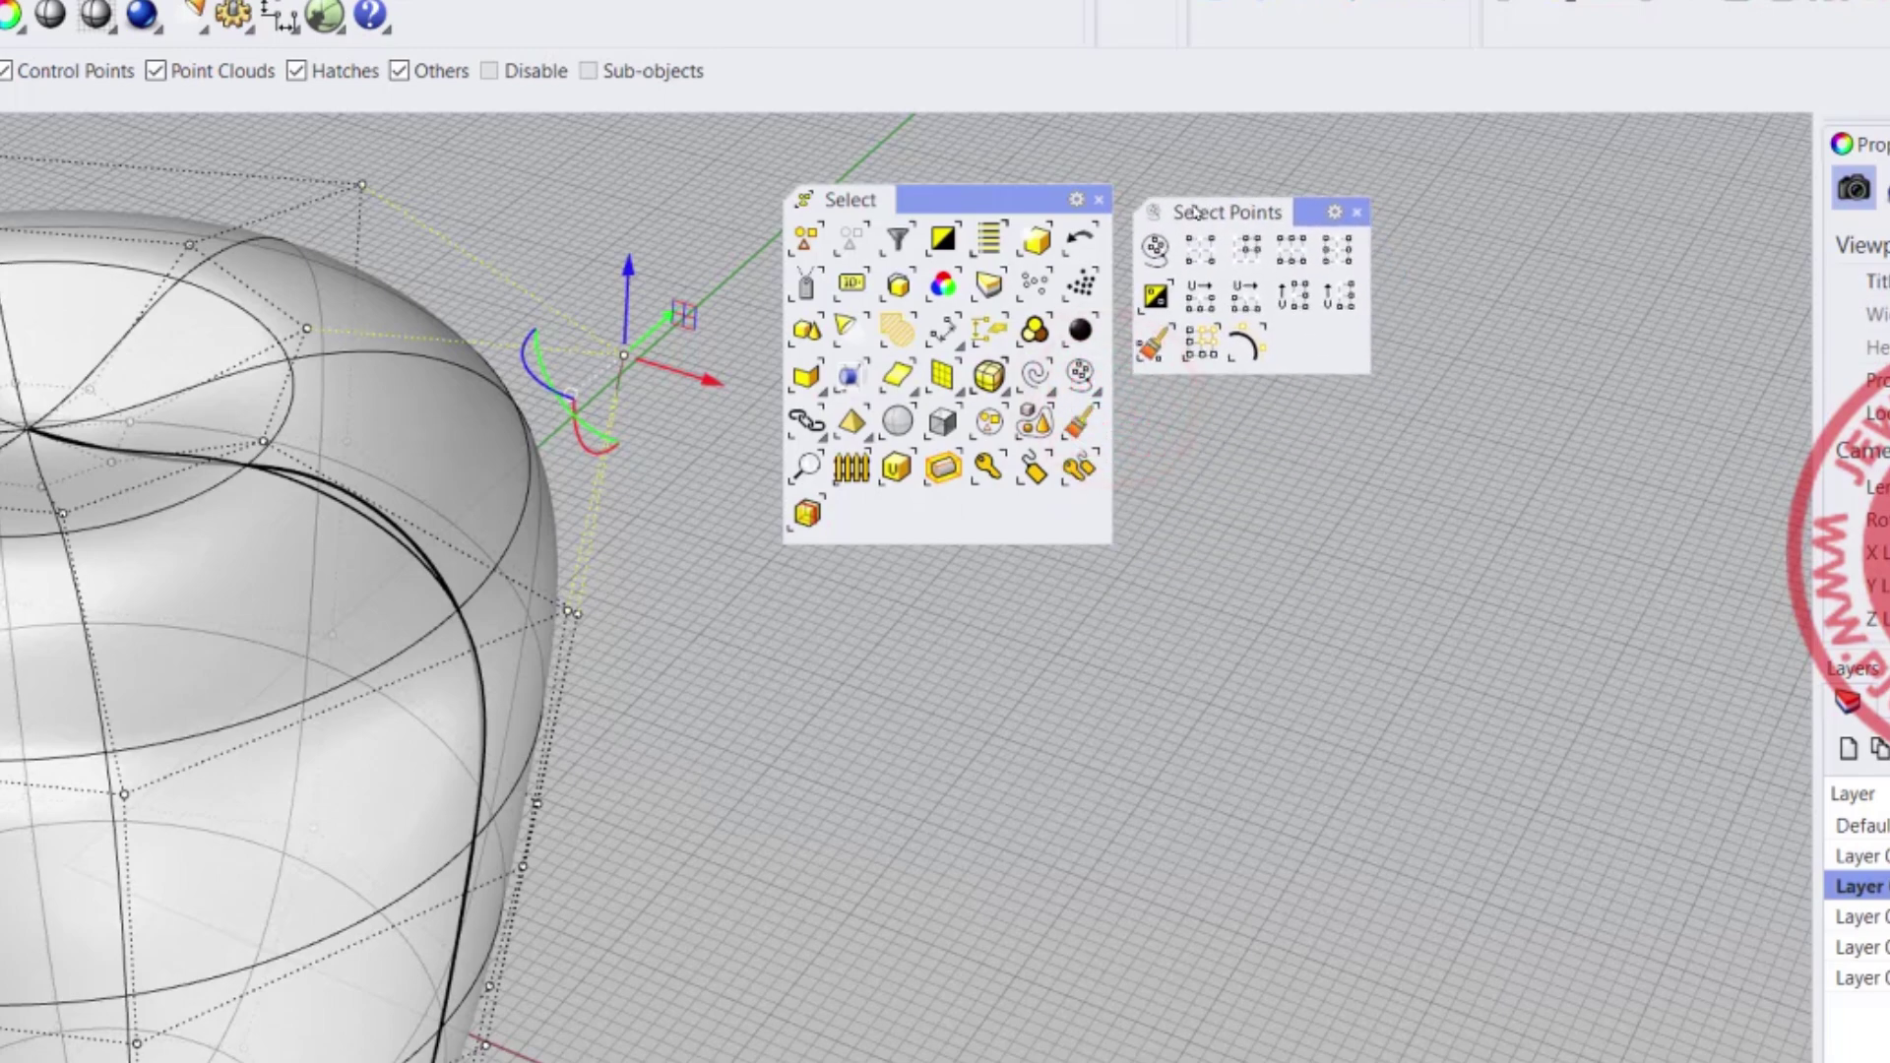
click(1100, 200)
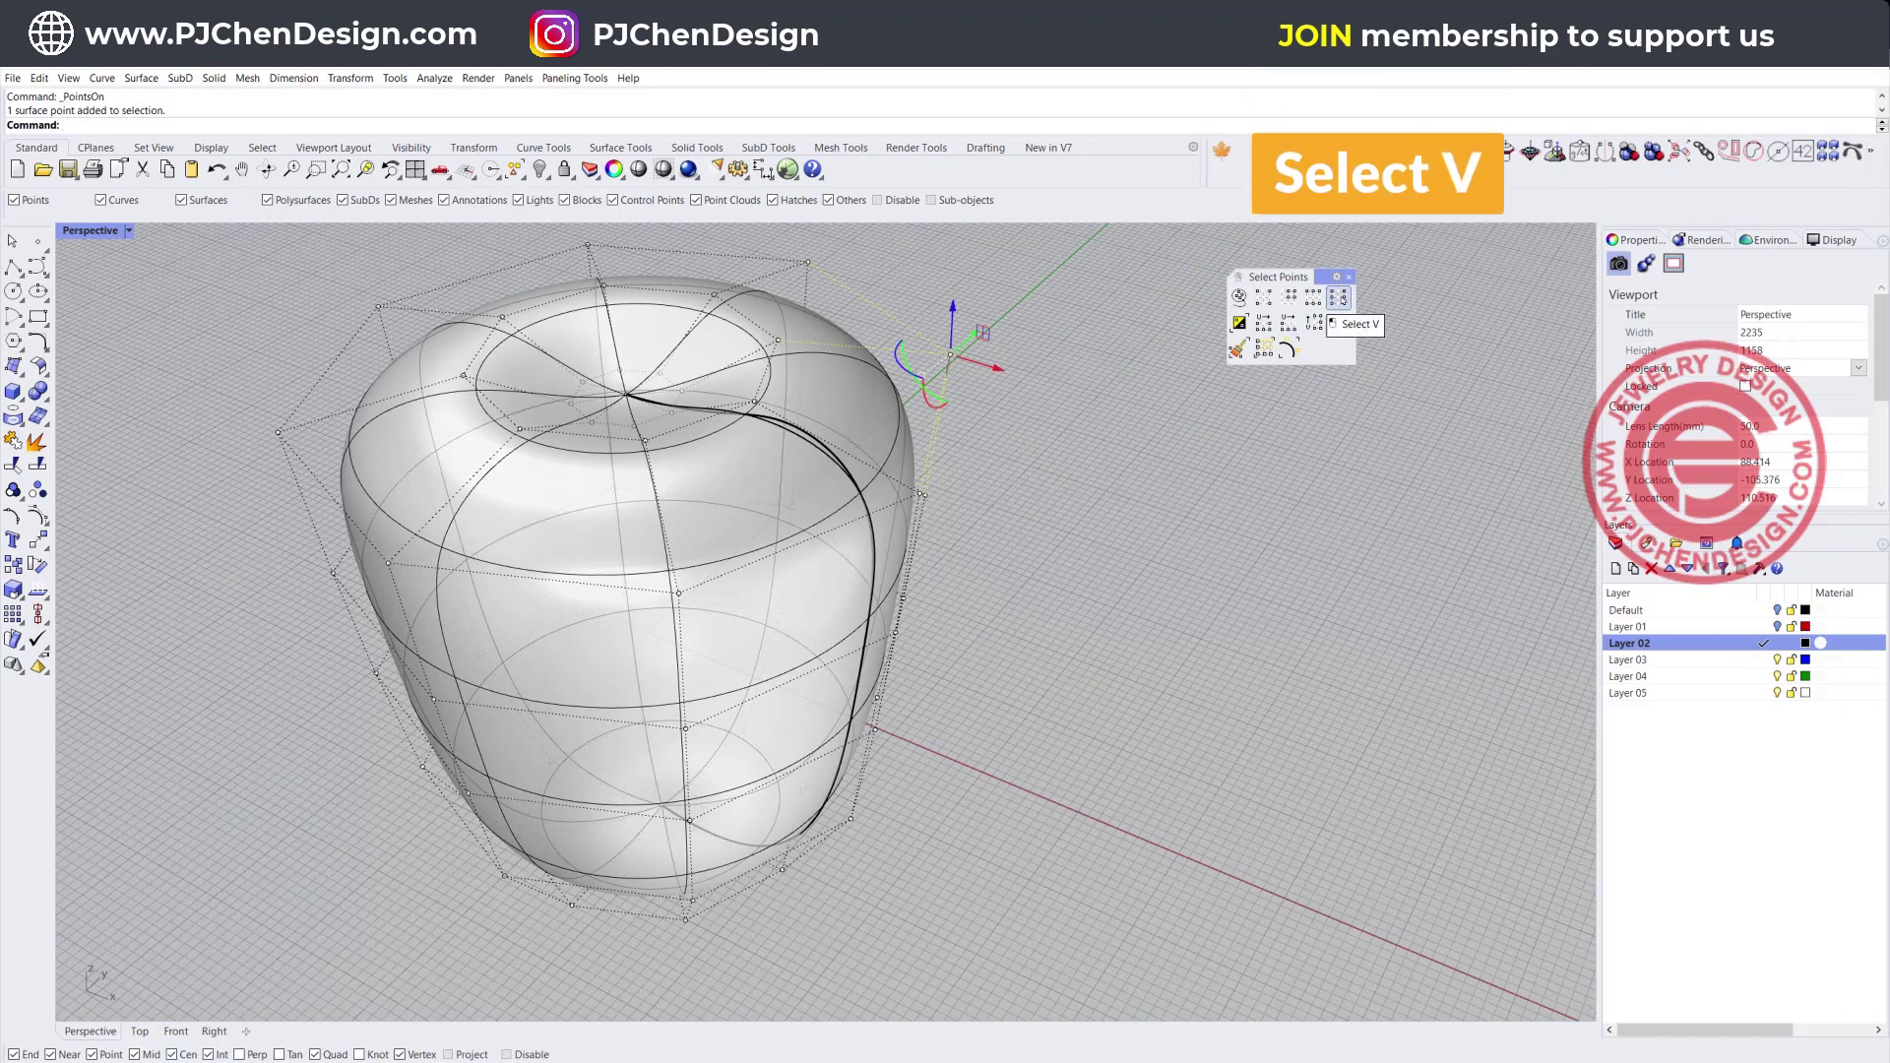
click(1339, 301)
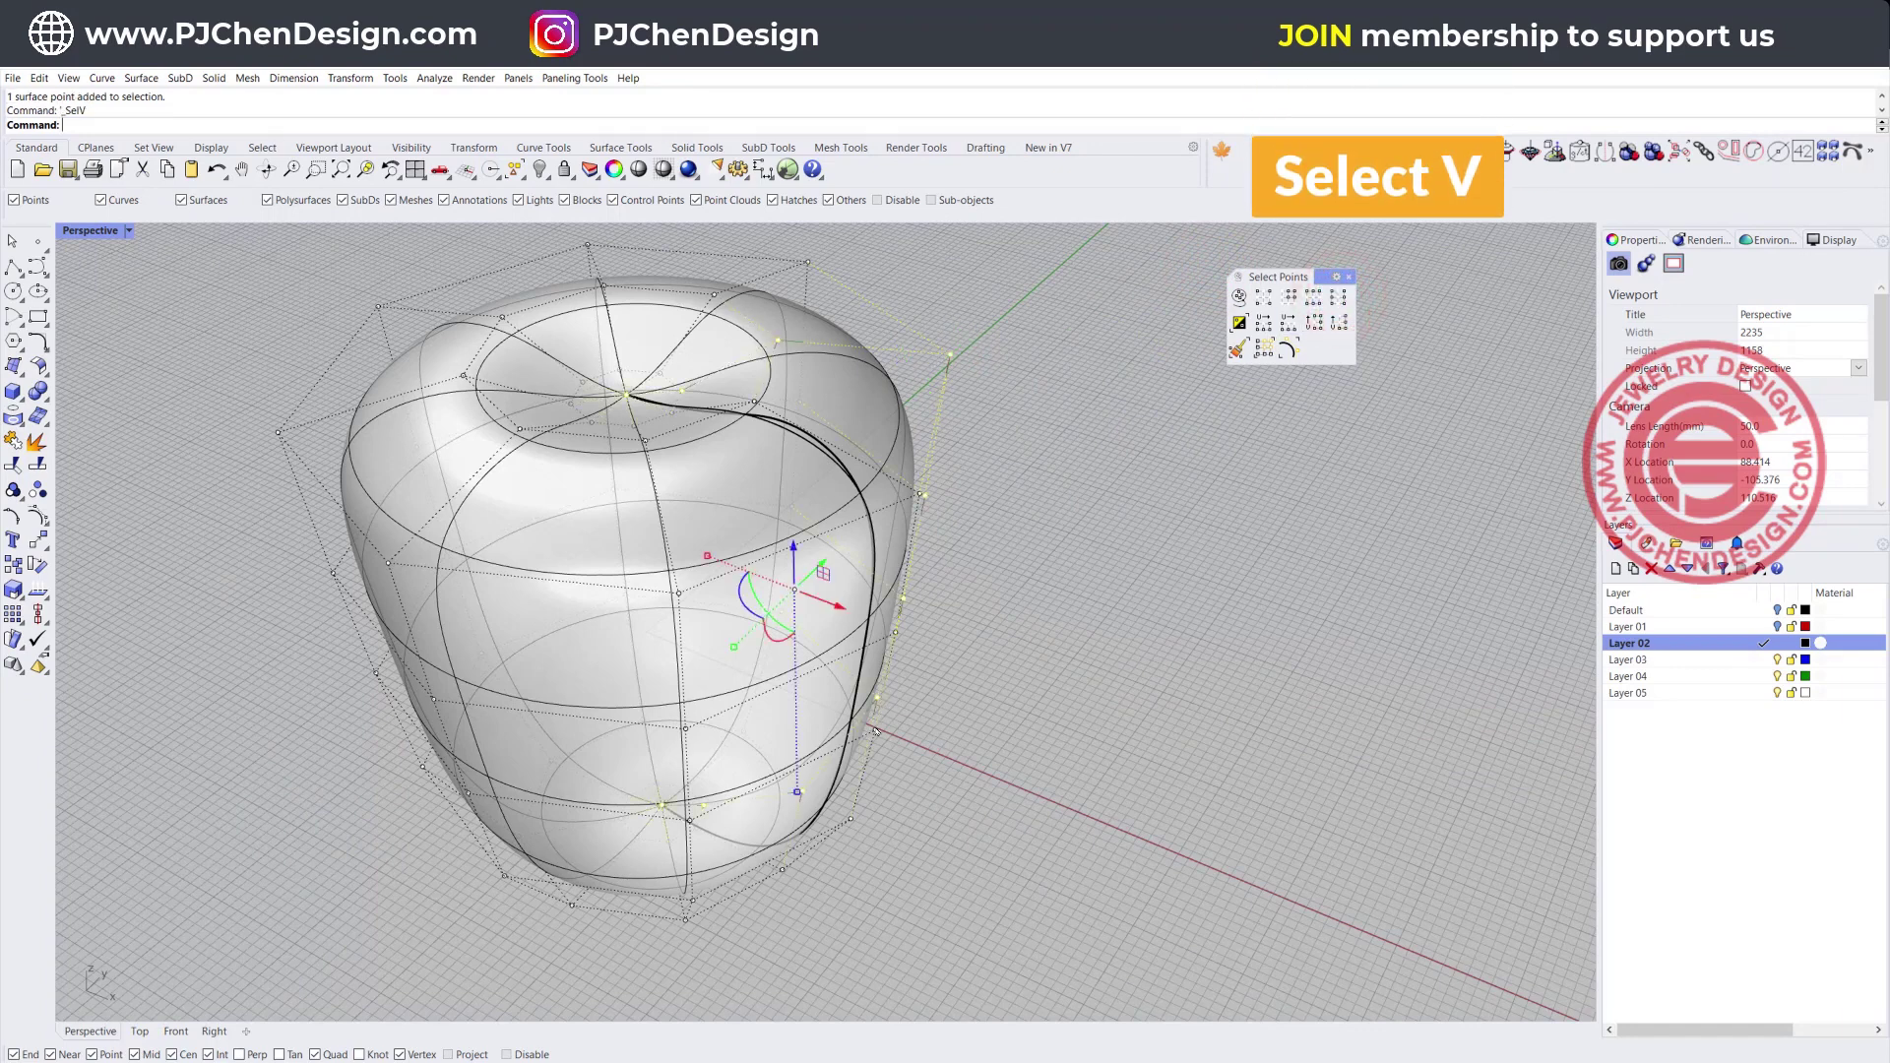
Try scaling the selected column of control points along the red gumball axis, and undo the scale
right_drag(989, 487, 881, 552)
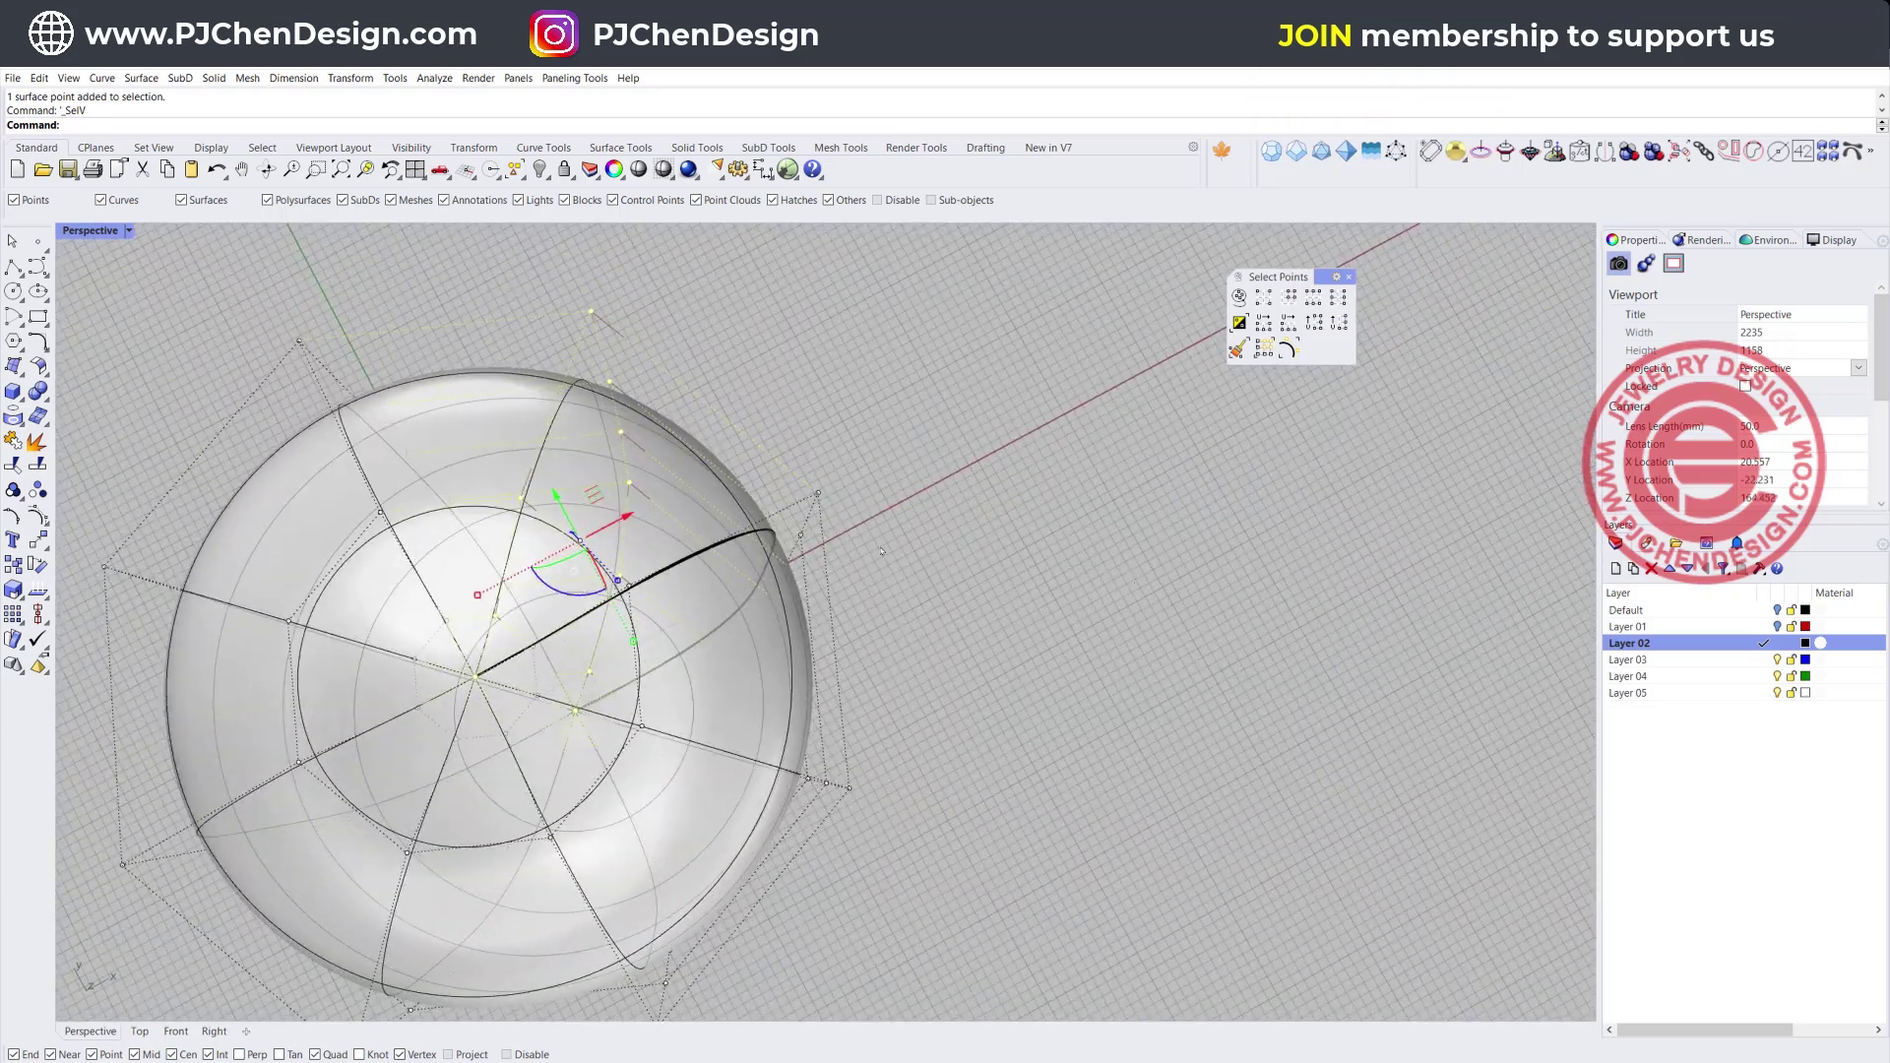
scroll(708, 531, down, 6)
right_drag(812, 718, 726, 621)
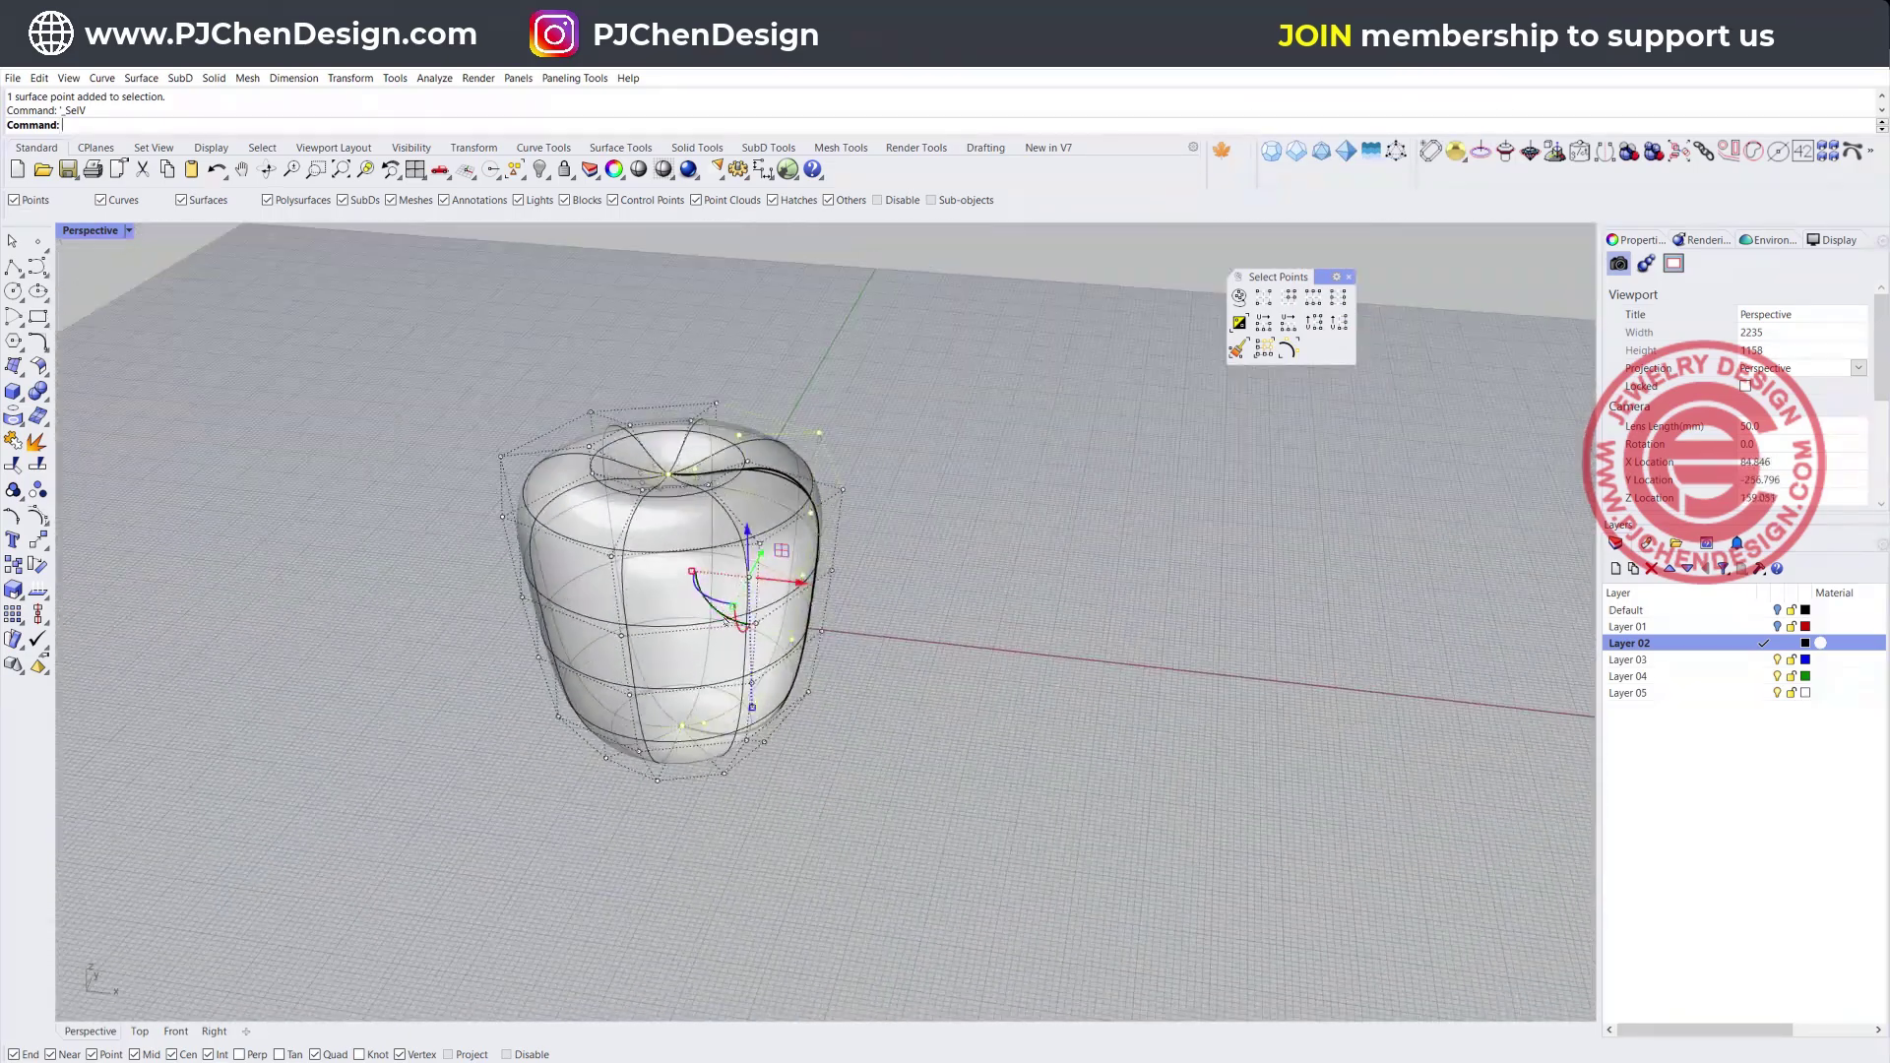
scroll(725, 622, up, 2)
drag(685, 558, 716, 558)
right_drag(950, 451, 616, 429)
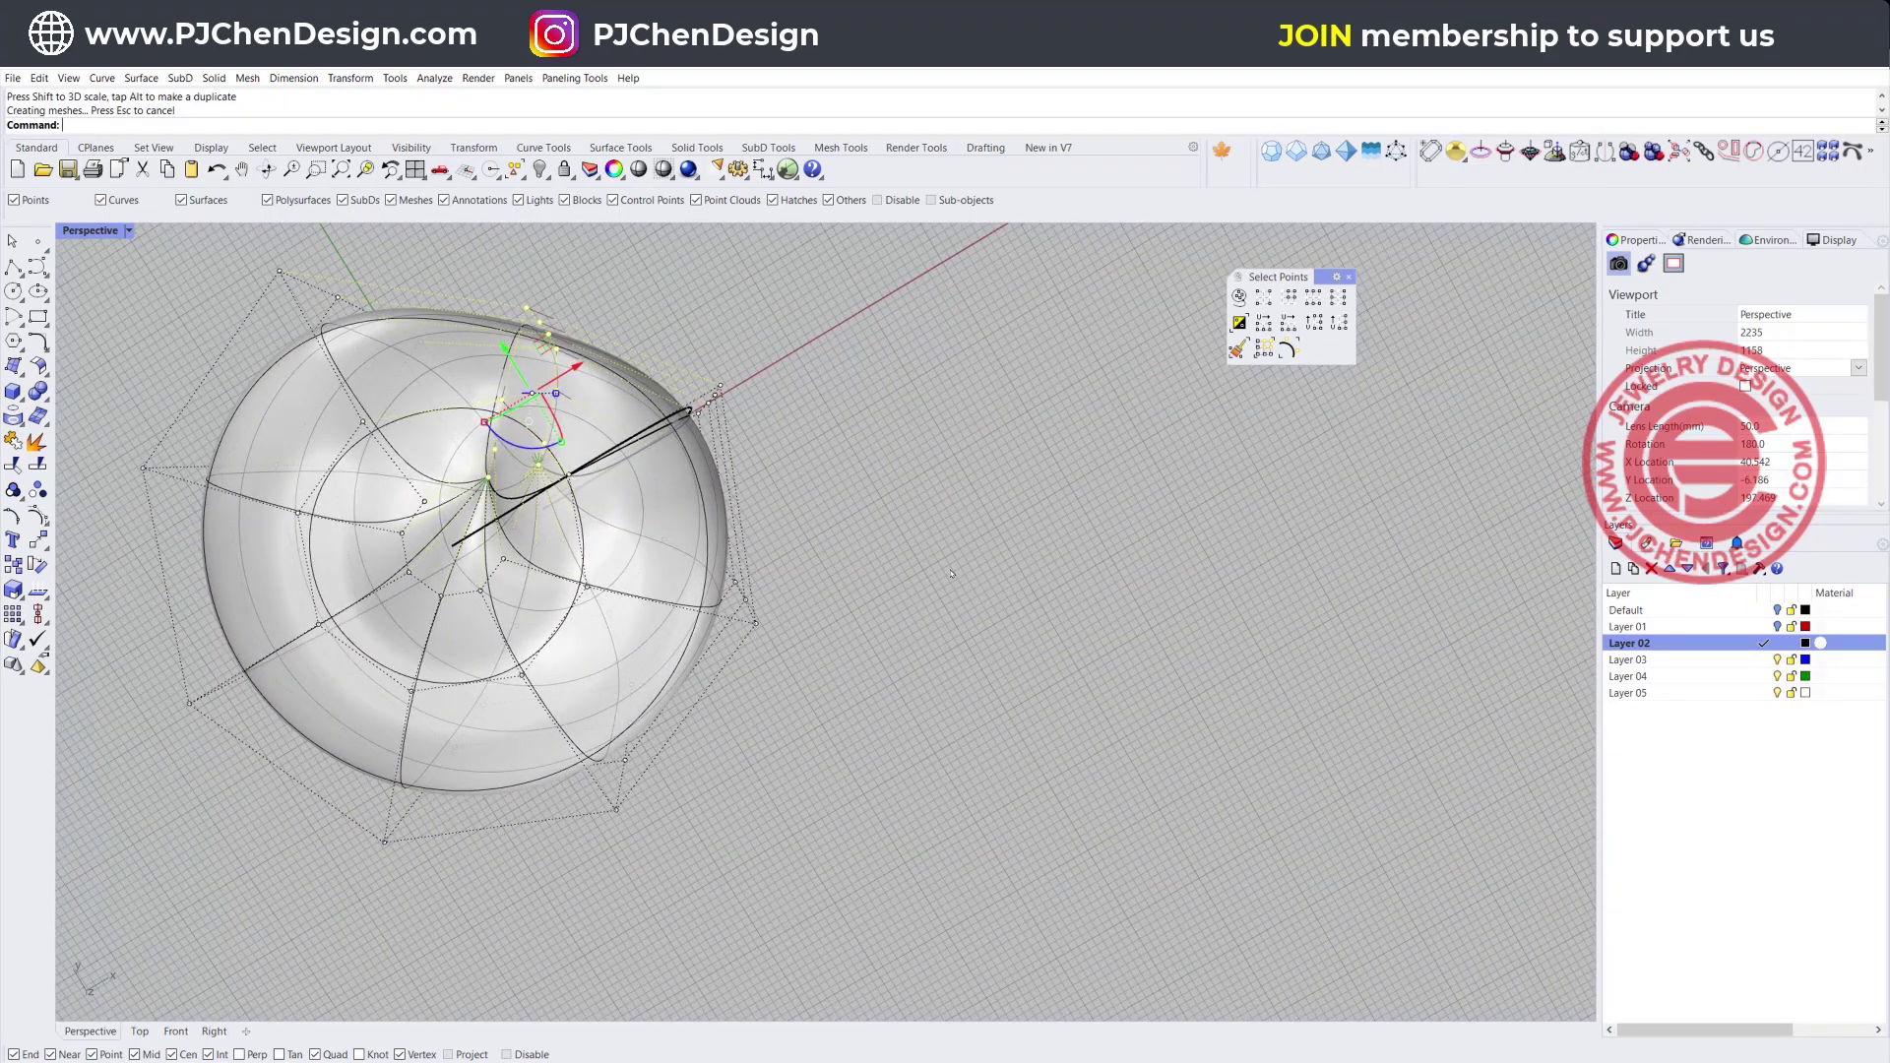
key(ctrl+z)
Draw a test circle near the red axis beside the pepper body in a maximized Top view
double_click(95, 234)
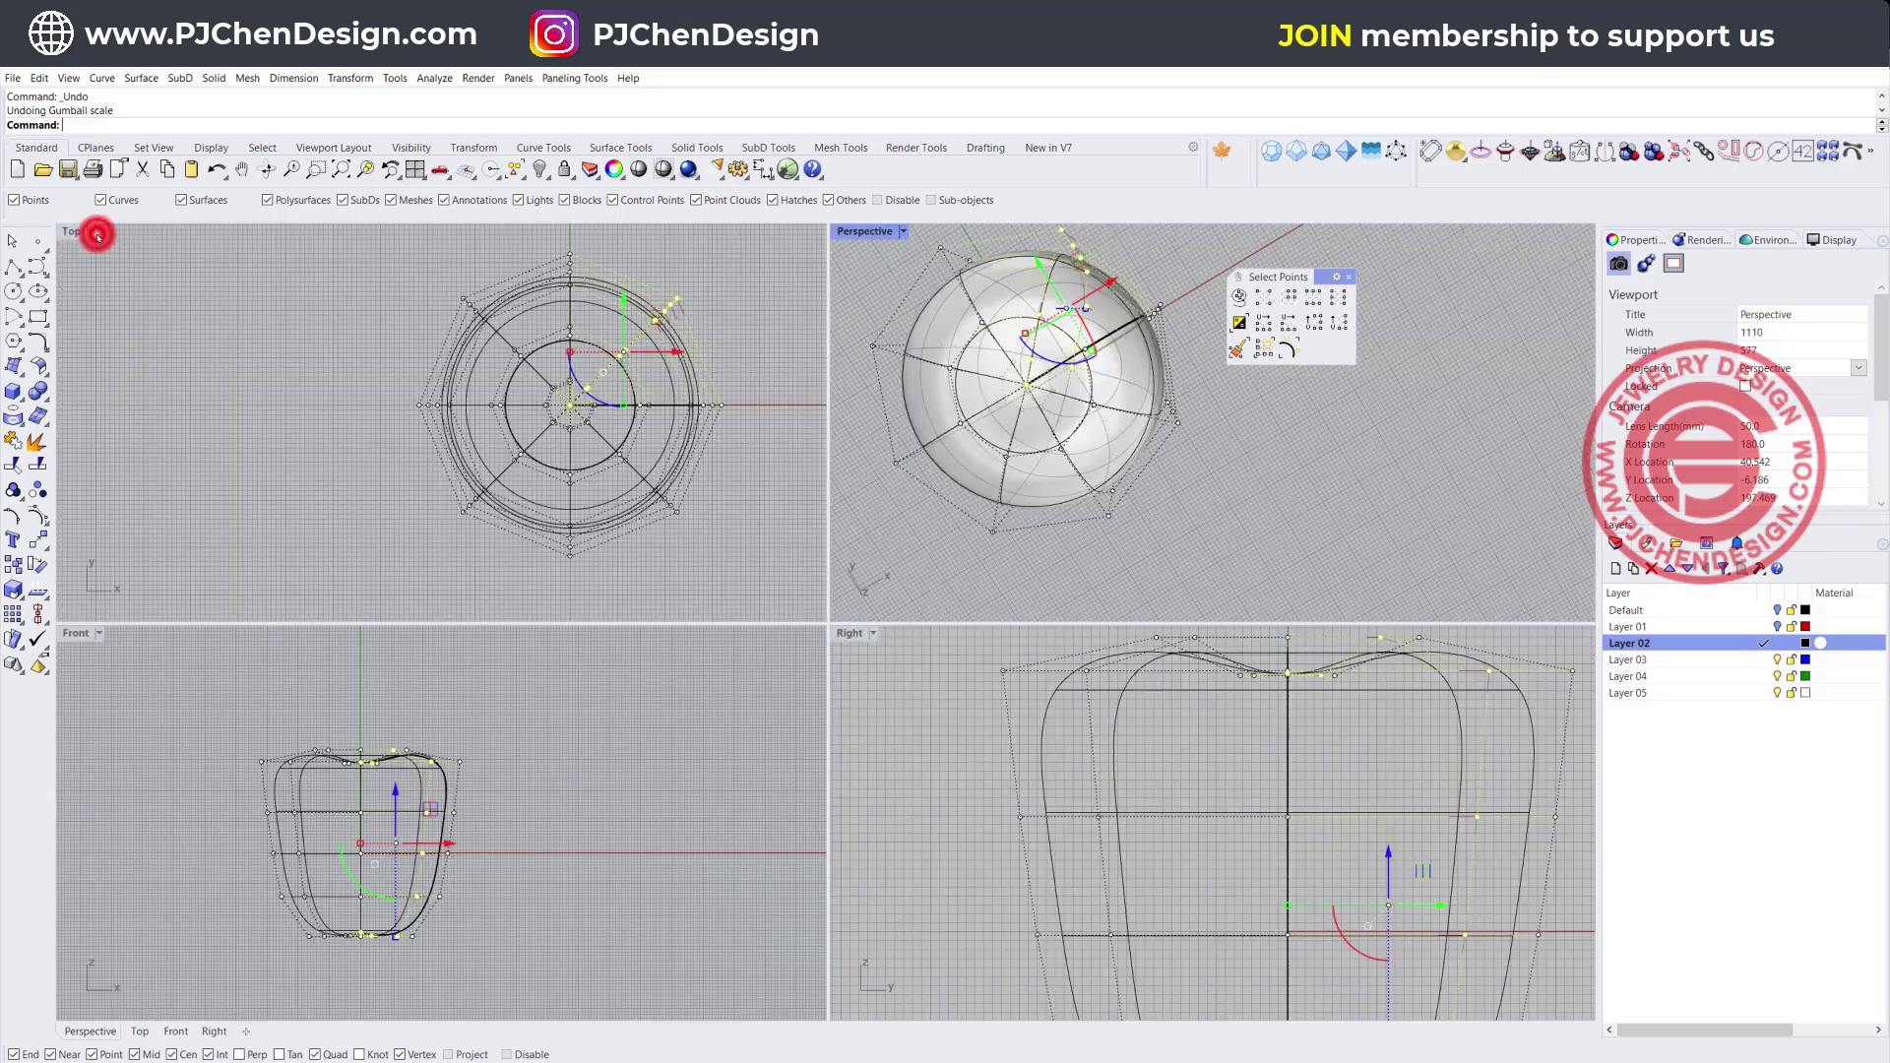
double_click(77, 229)
right_drag(951, 541, 356, 546)
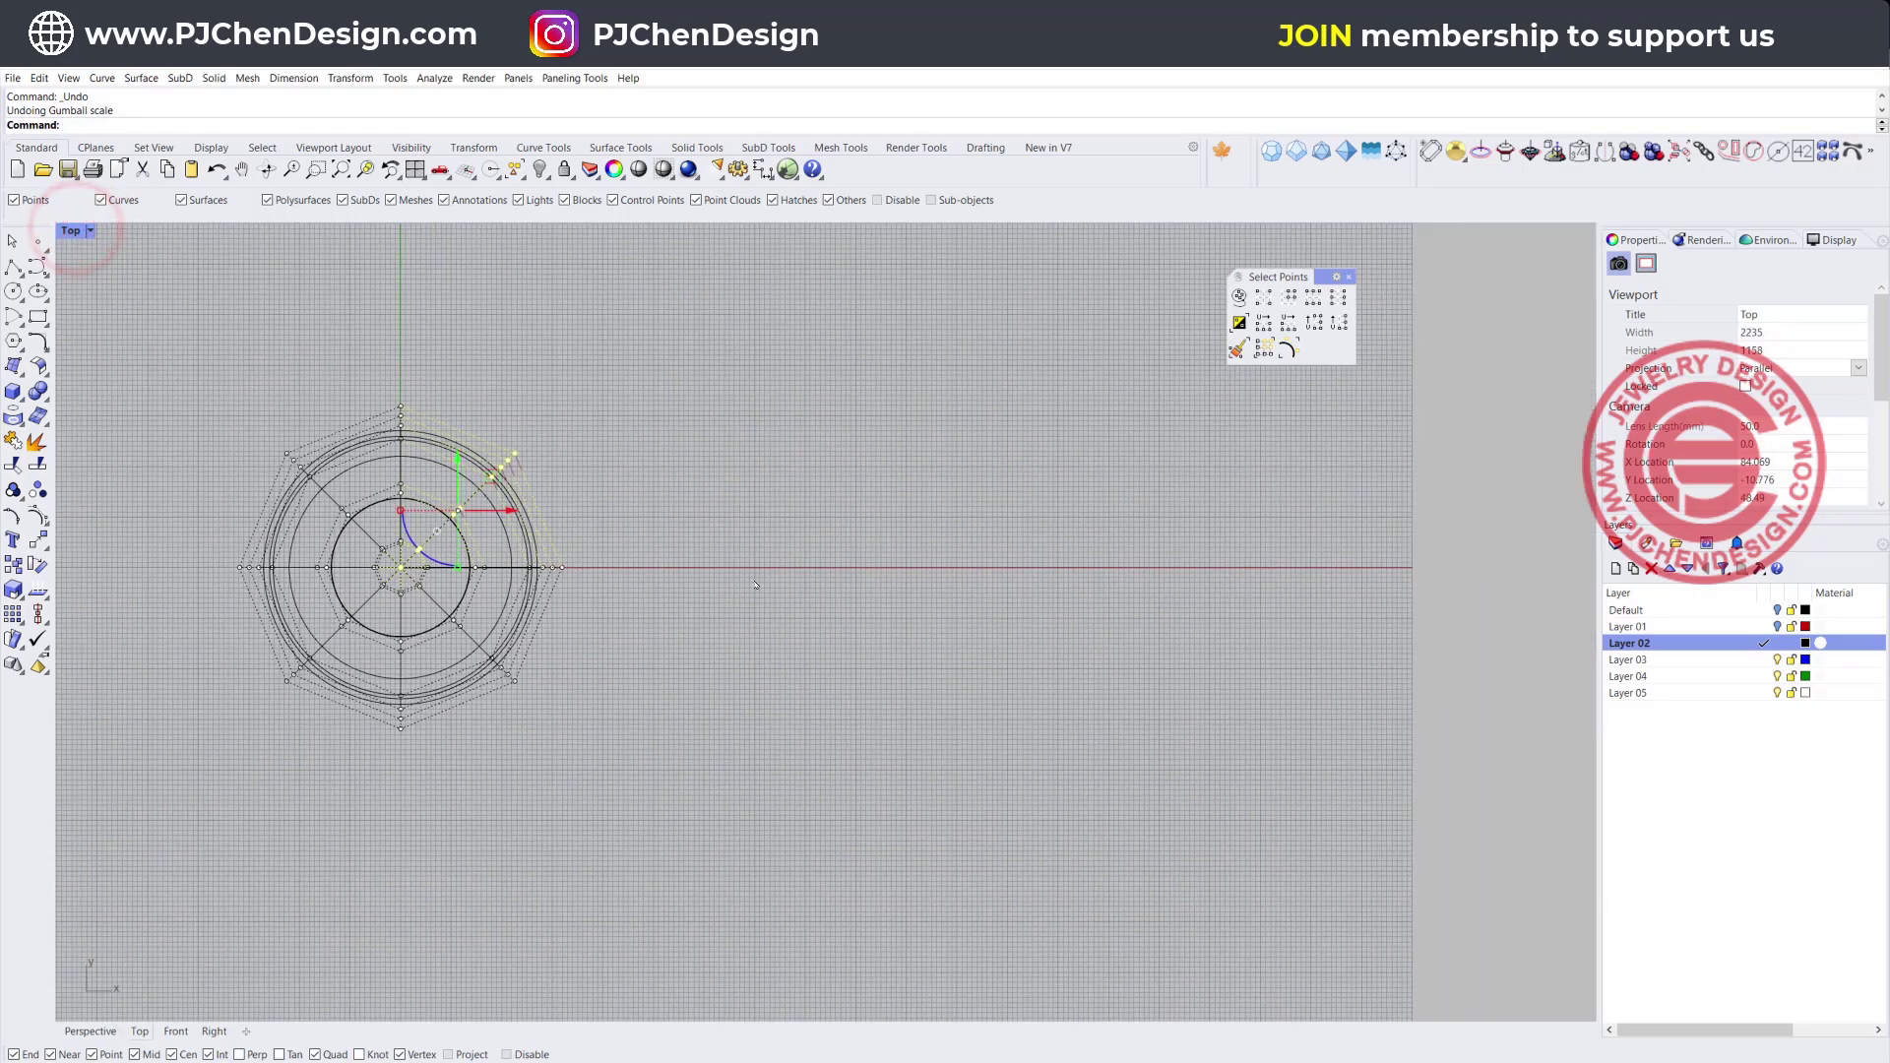
click(863, 561)
right_drag(863, 561, 762, 555)
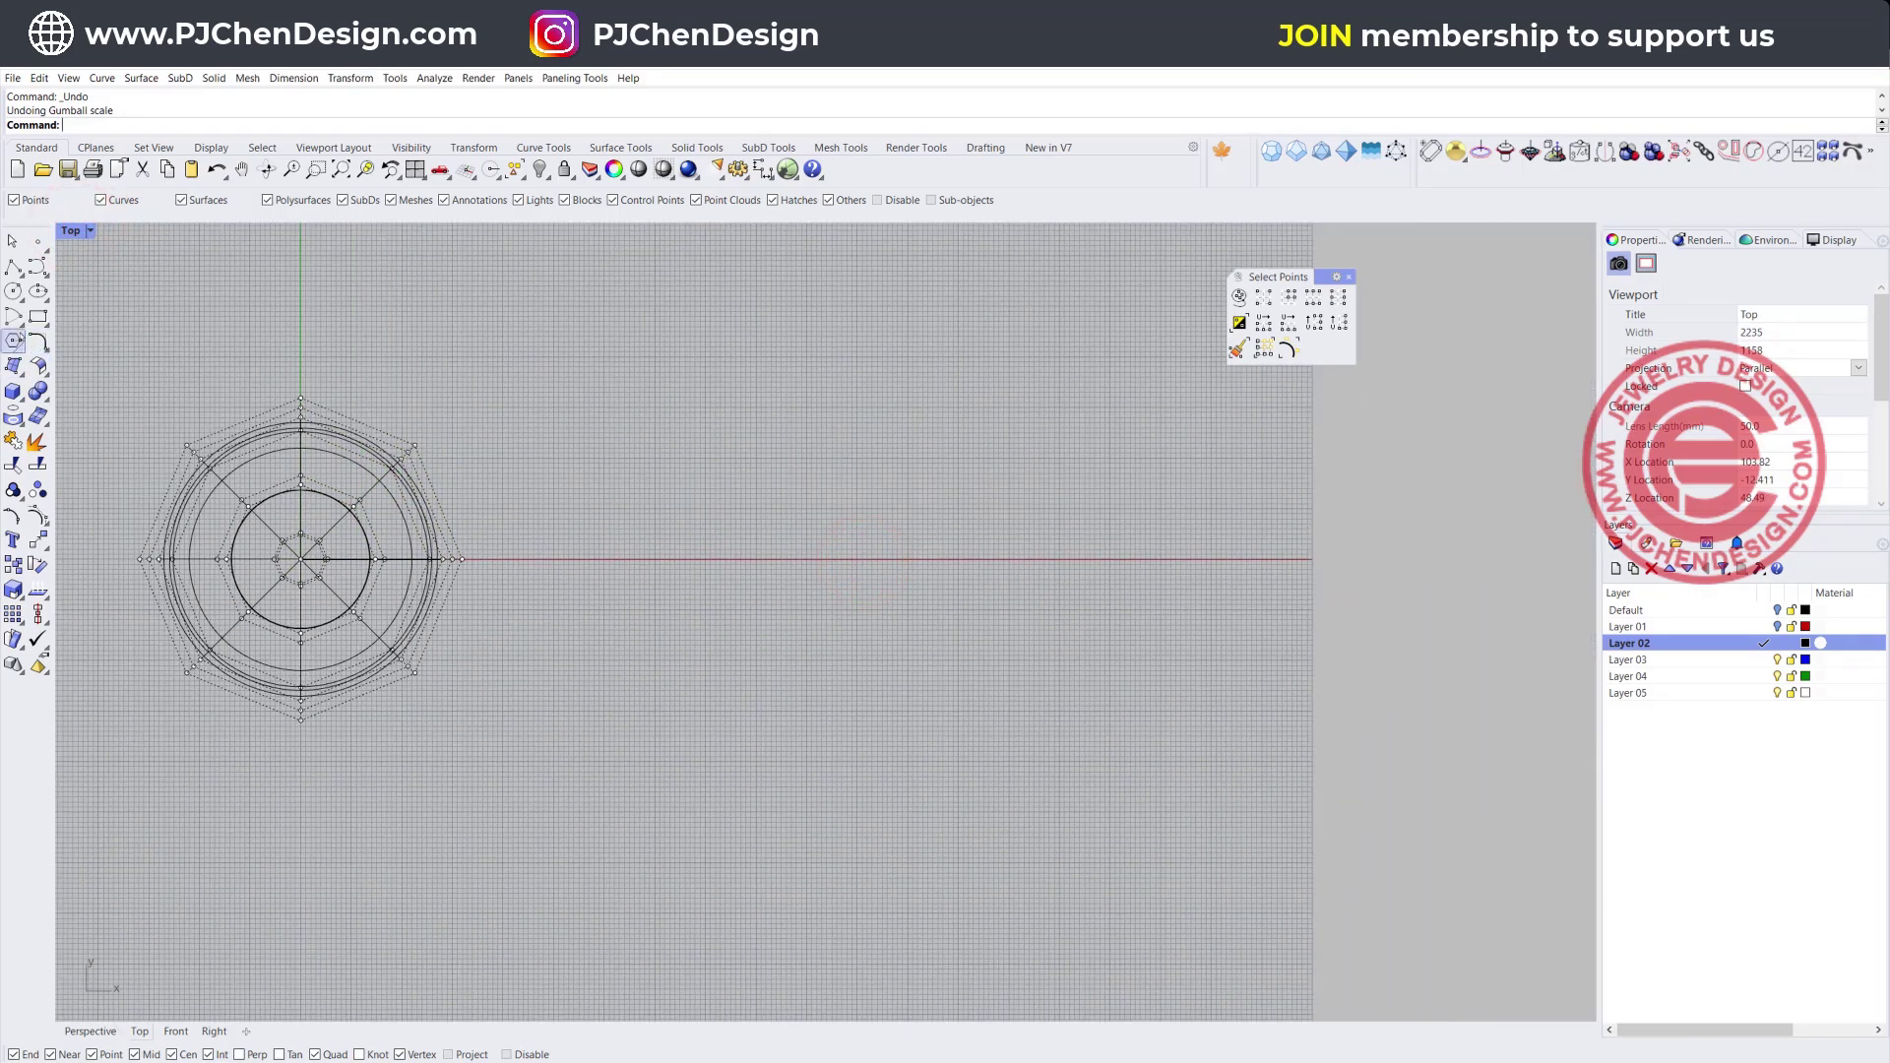
click(13, 292)
click(691, 552)
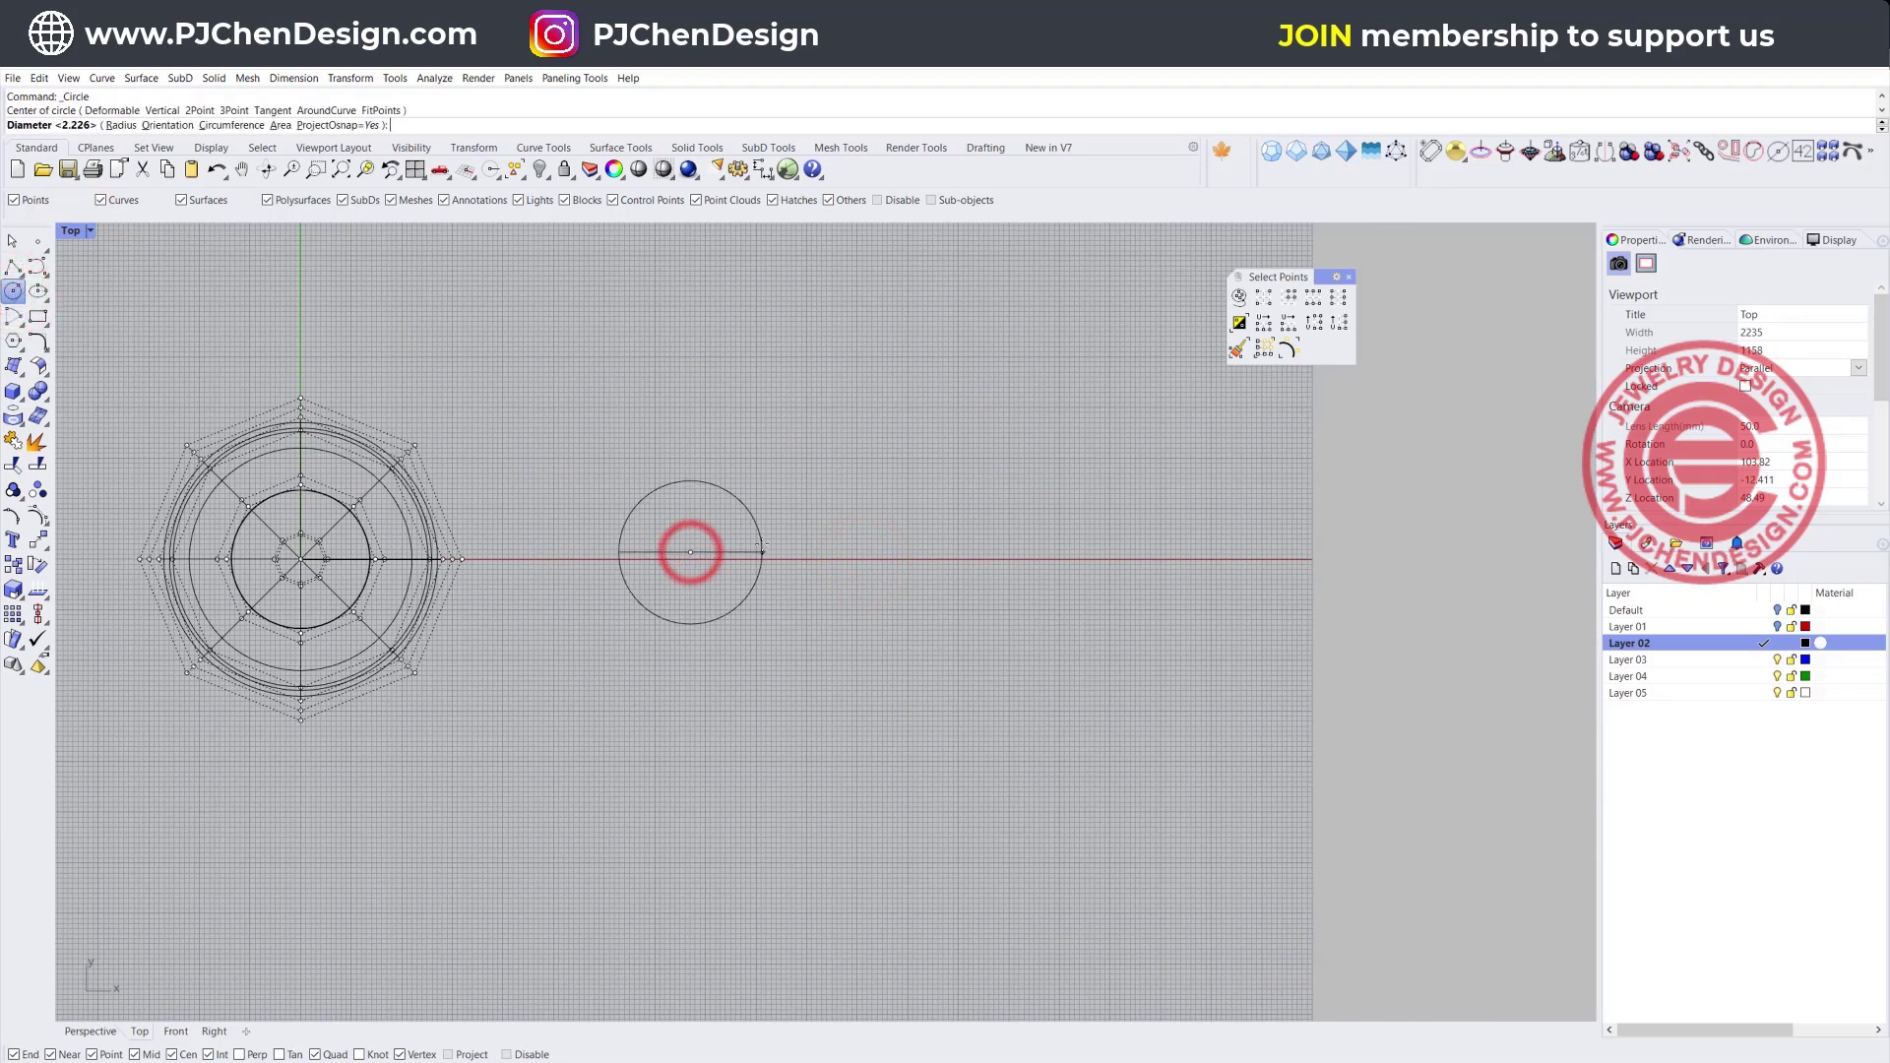
click(761, 548)
Try pulling the circle's upper-right corner control point inward, examine the adjoining kink points, and undo the move
scroll(761, 547, up, 5)
click(763, 527)
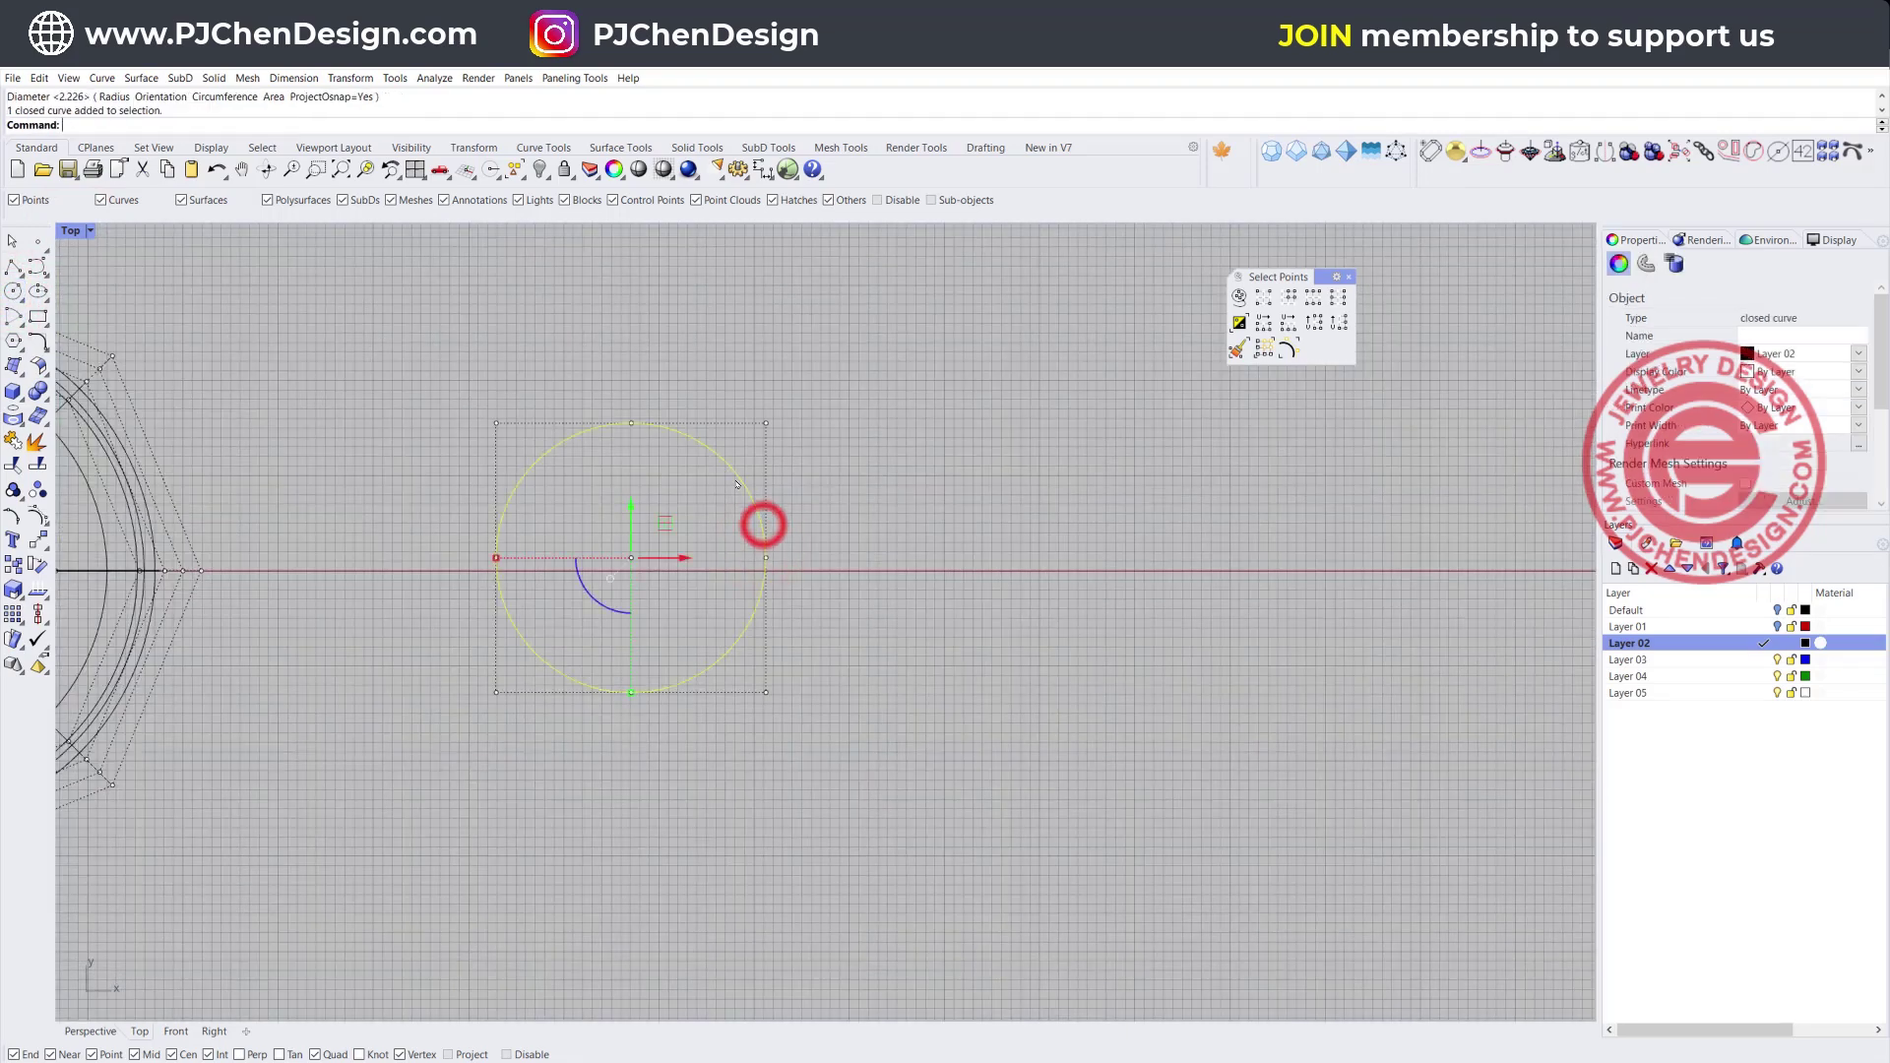
drag(732, 370, 842, 487)
drag(802, 386, 648, 492)
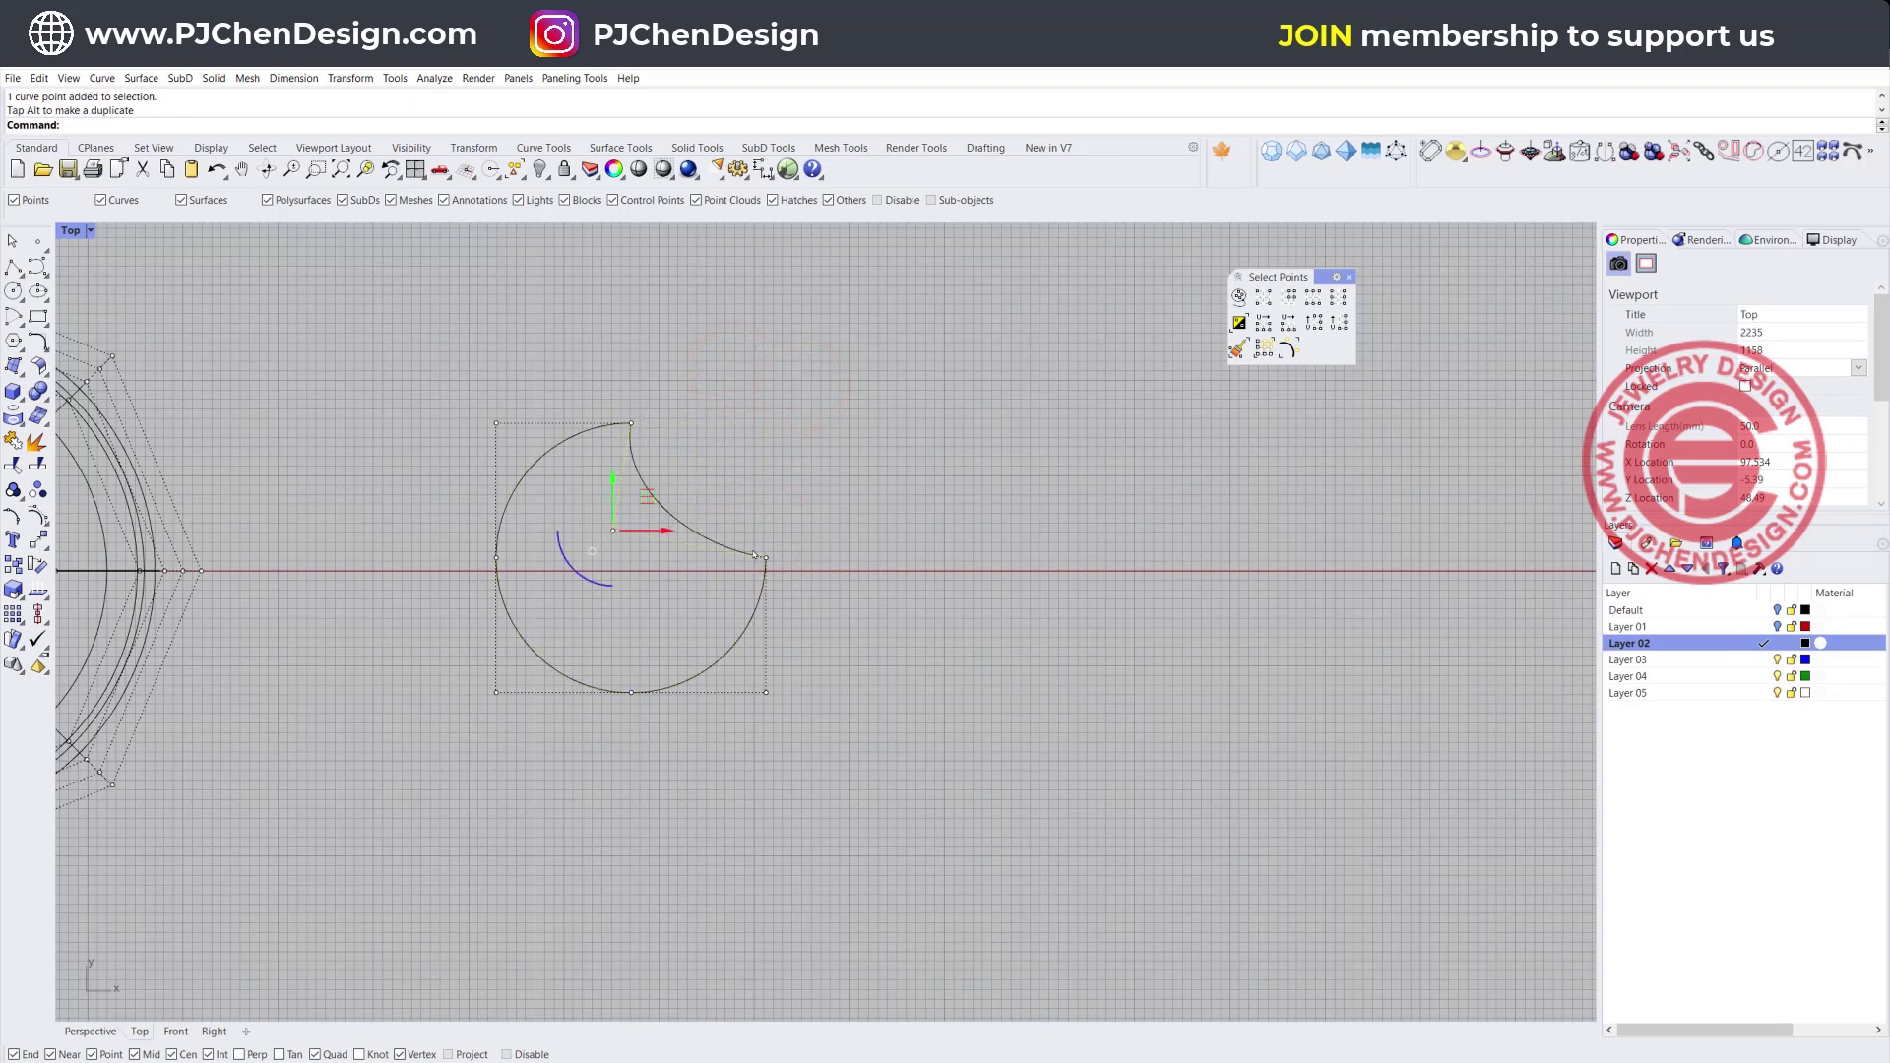
click(655, 436)
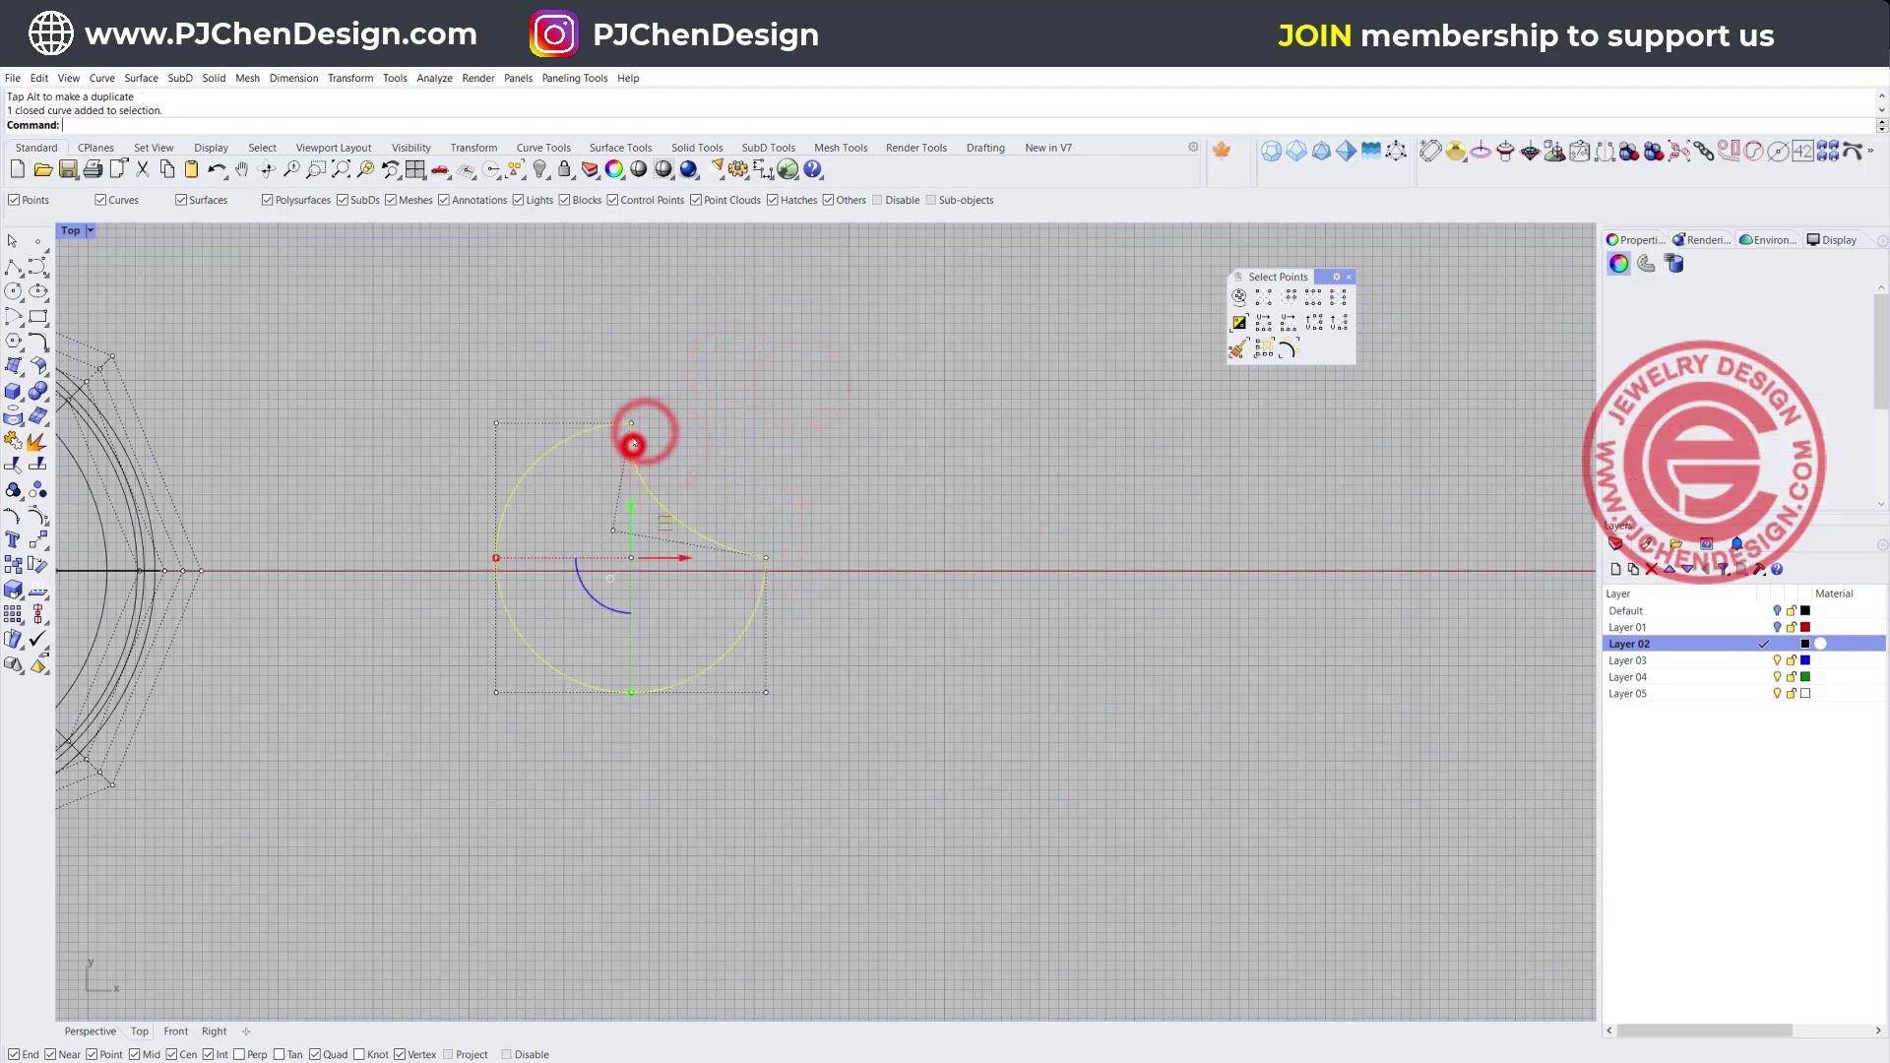
click(659, 434)
click(768, 560)
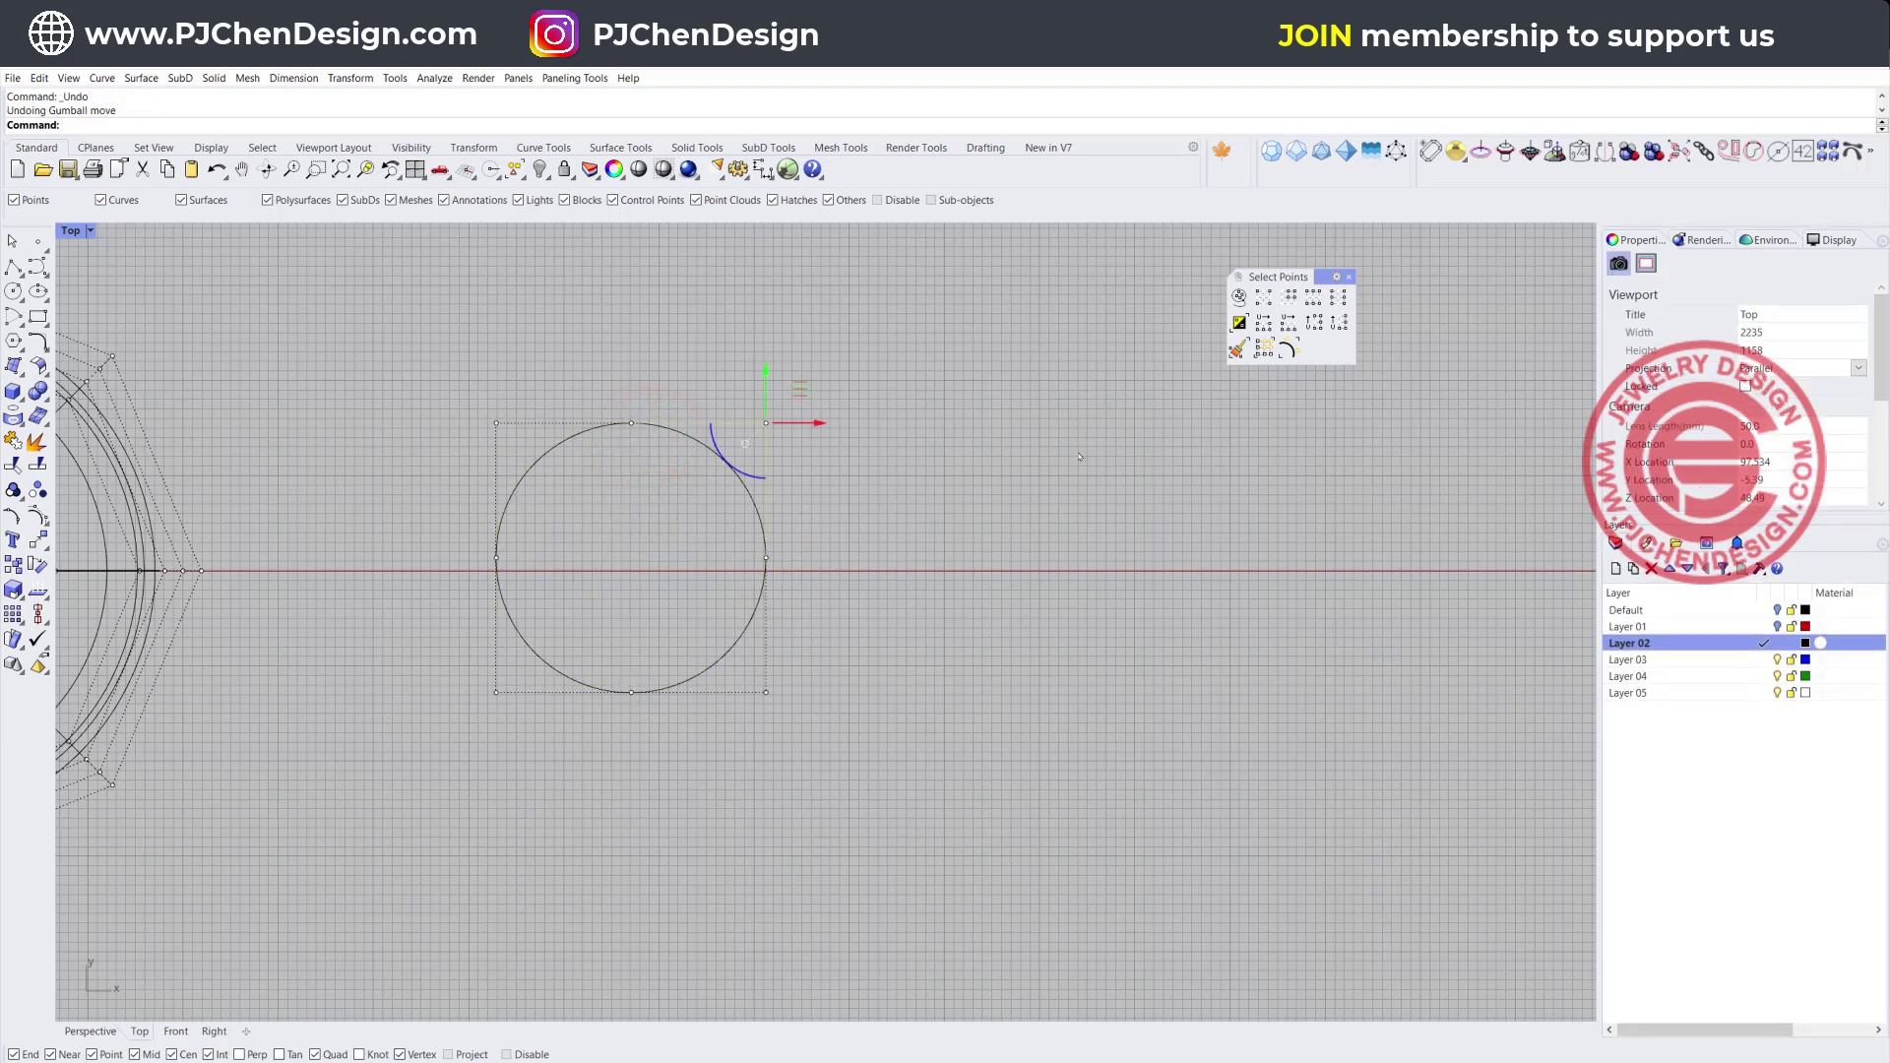
click(831, 514)
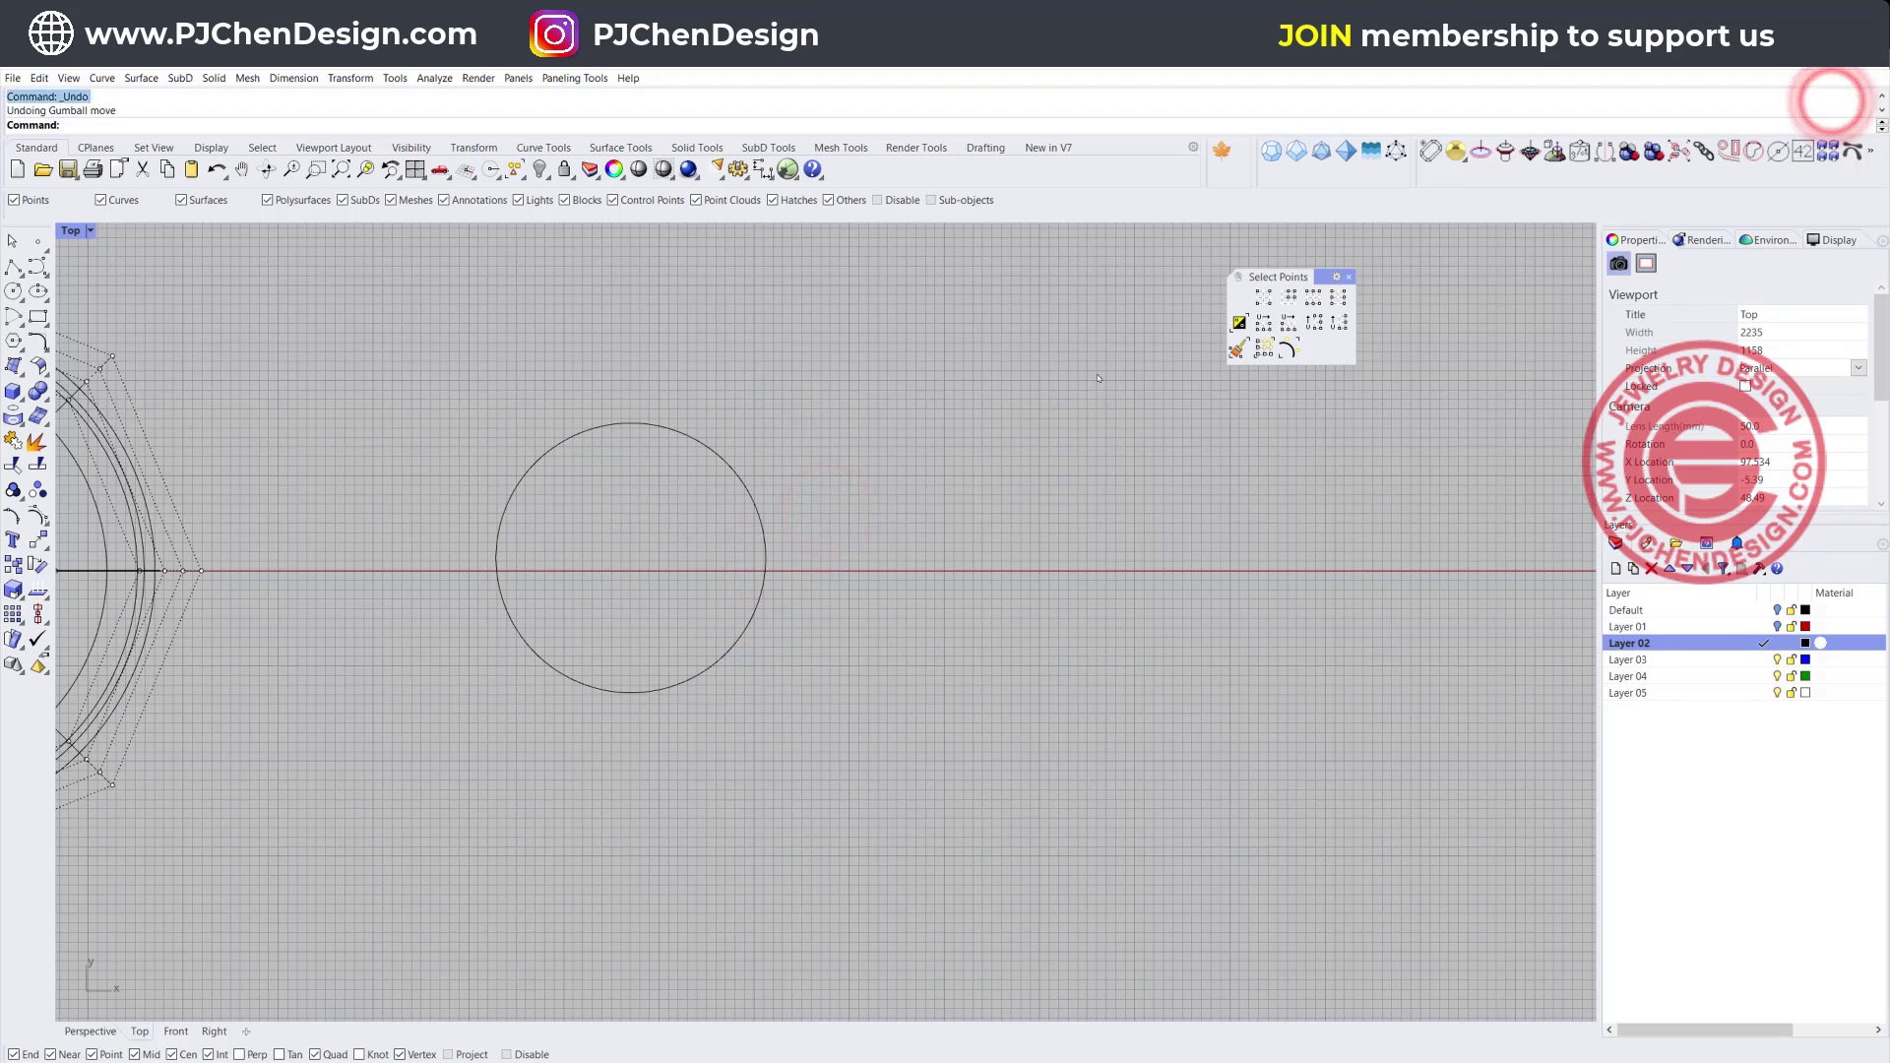
Rebuild the test circle with point count 8 and degree 3, and set the Top view to Ghosted display
click(741, 482)
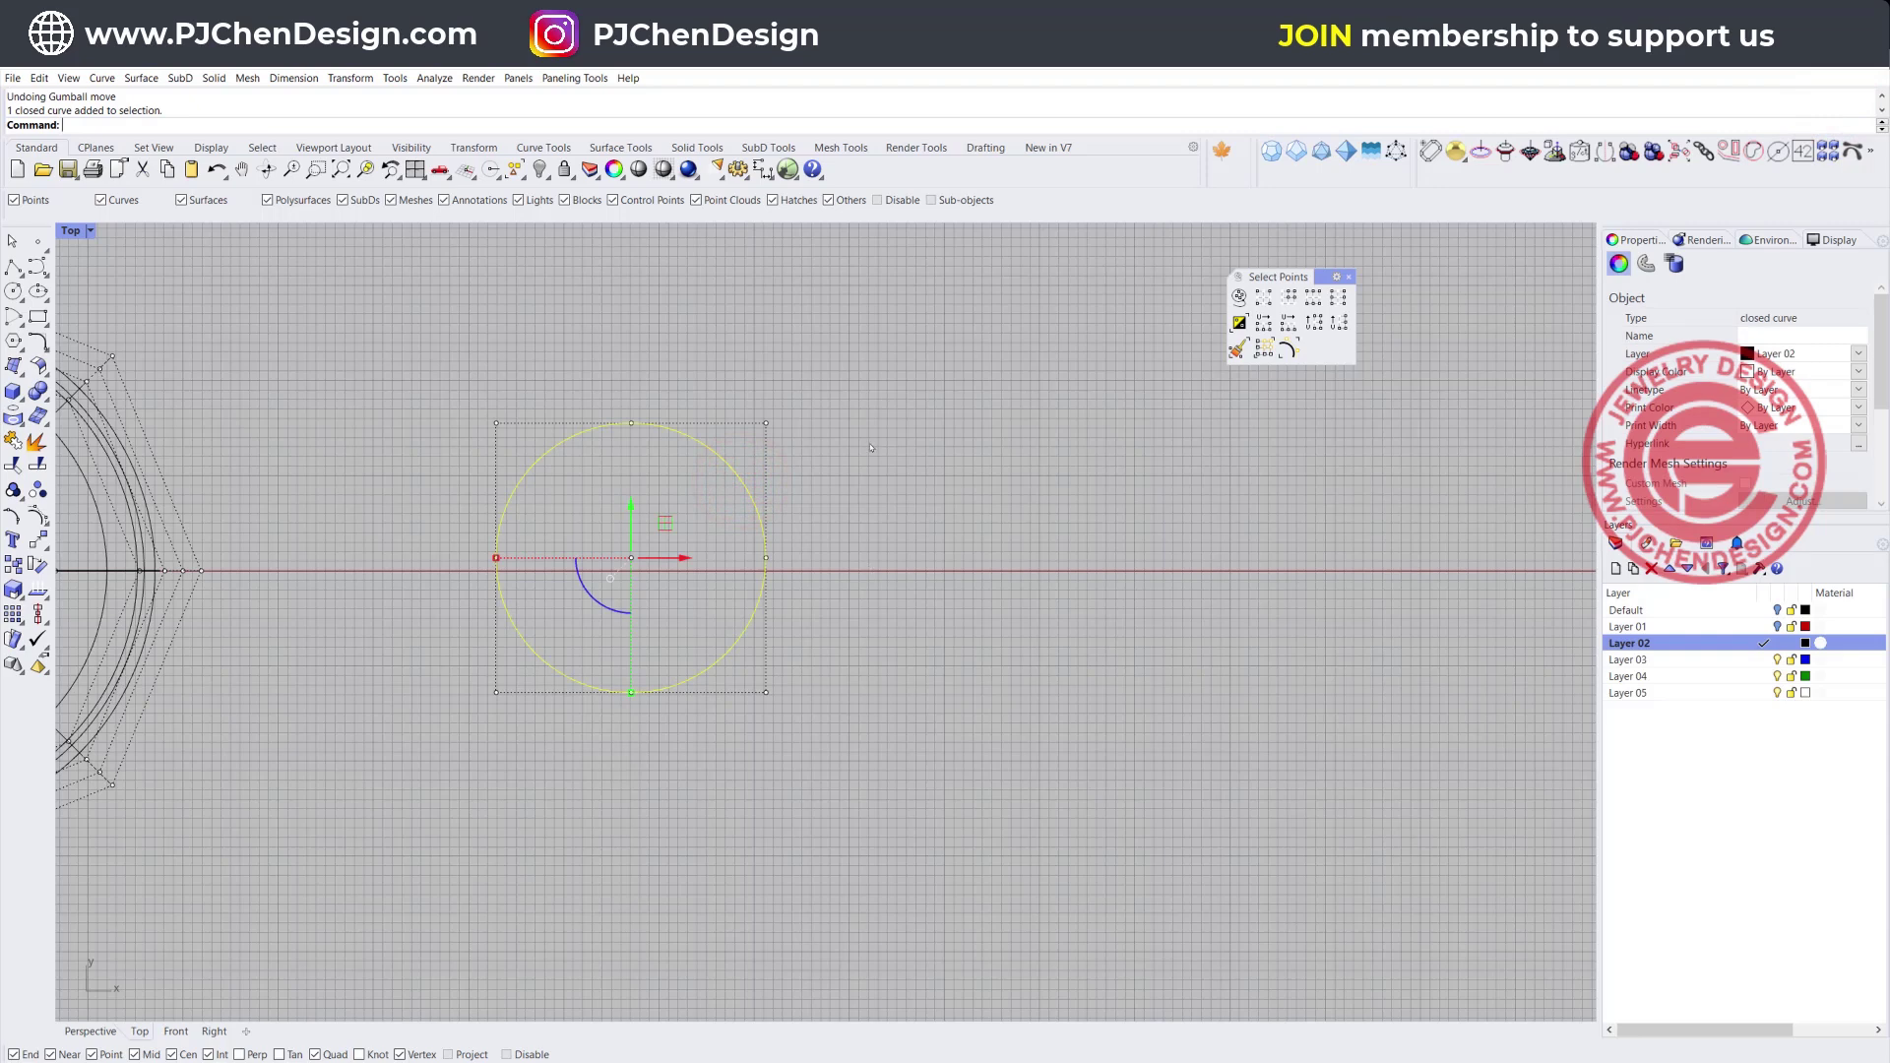
text(Rebuild)
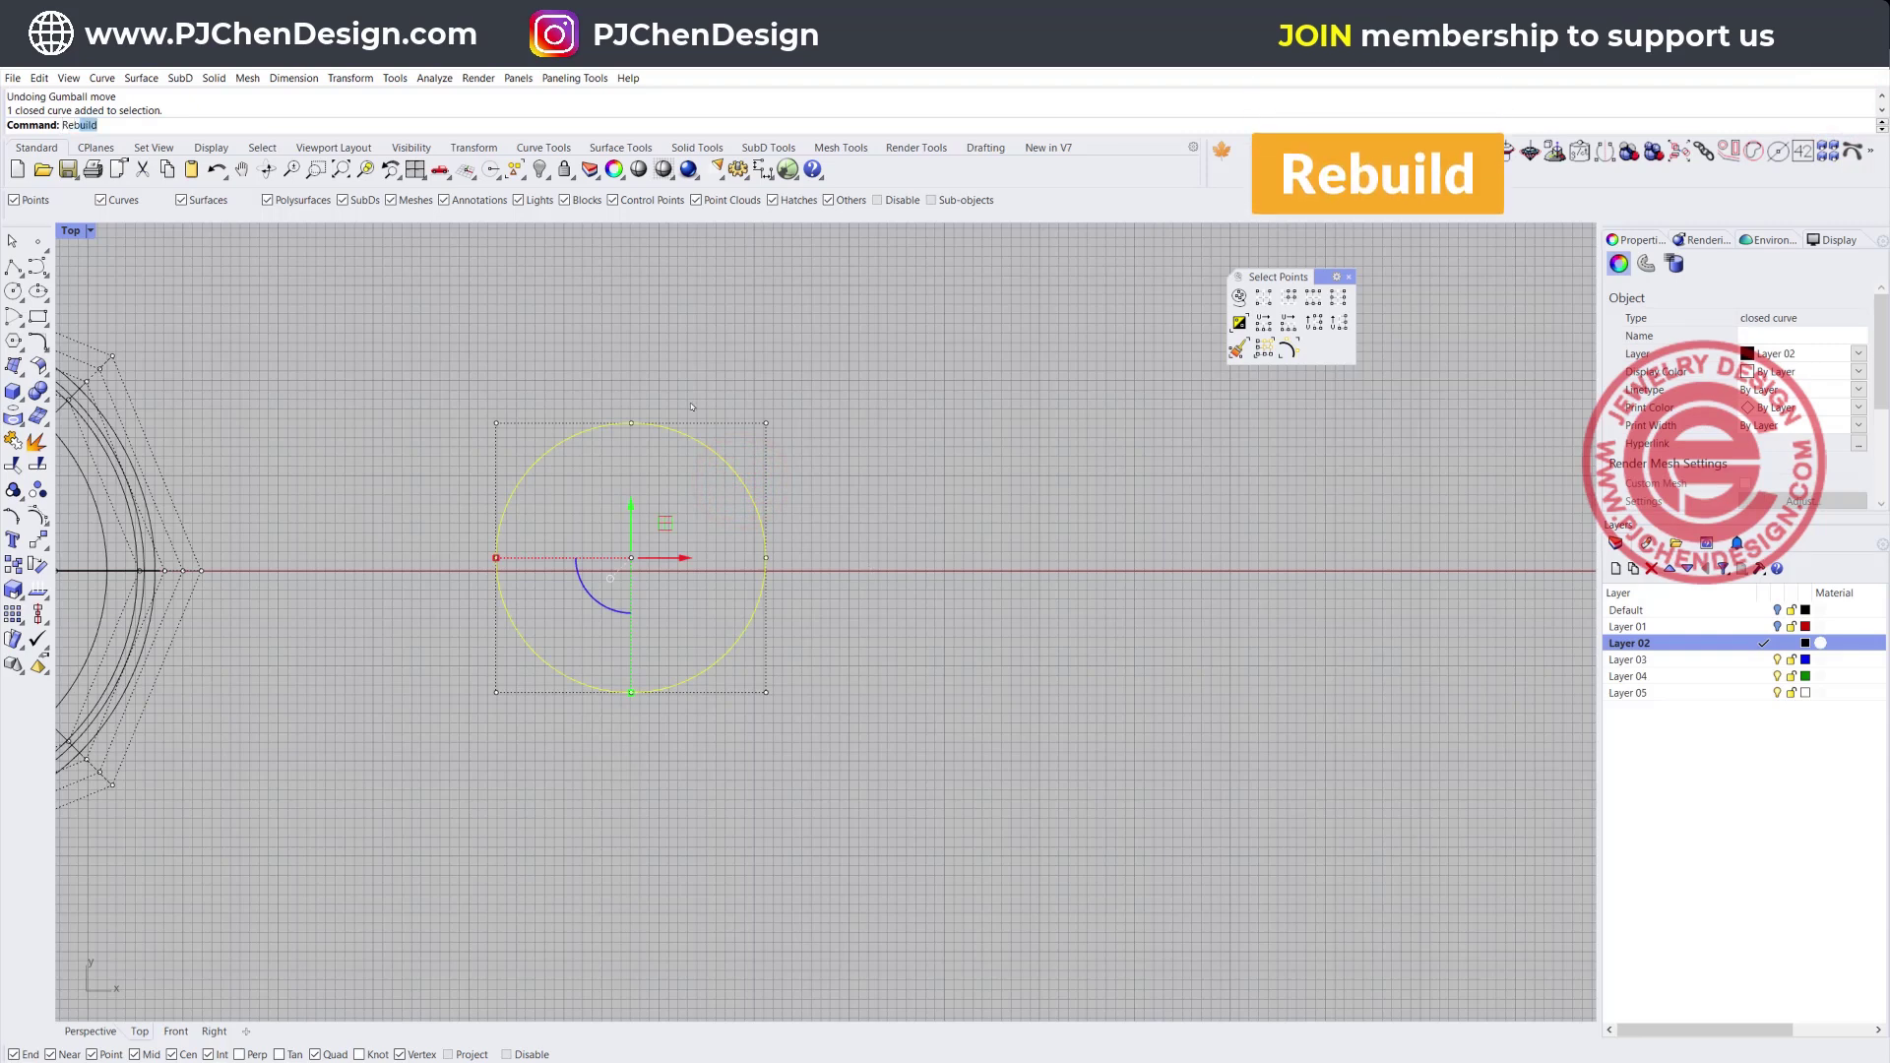
key(Return)
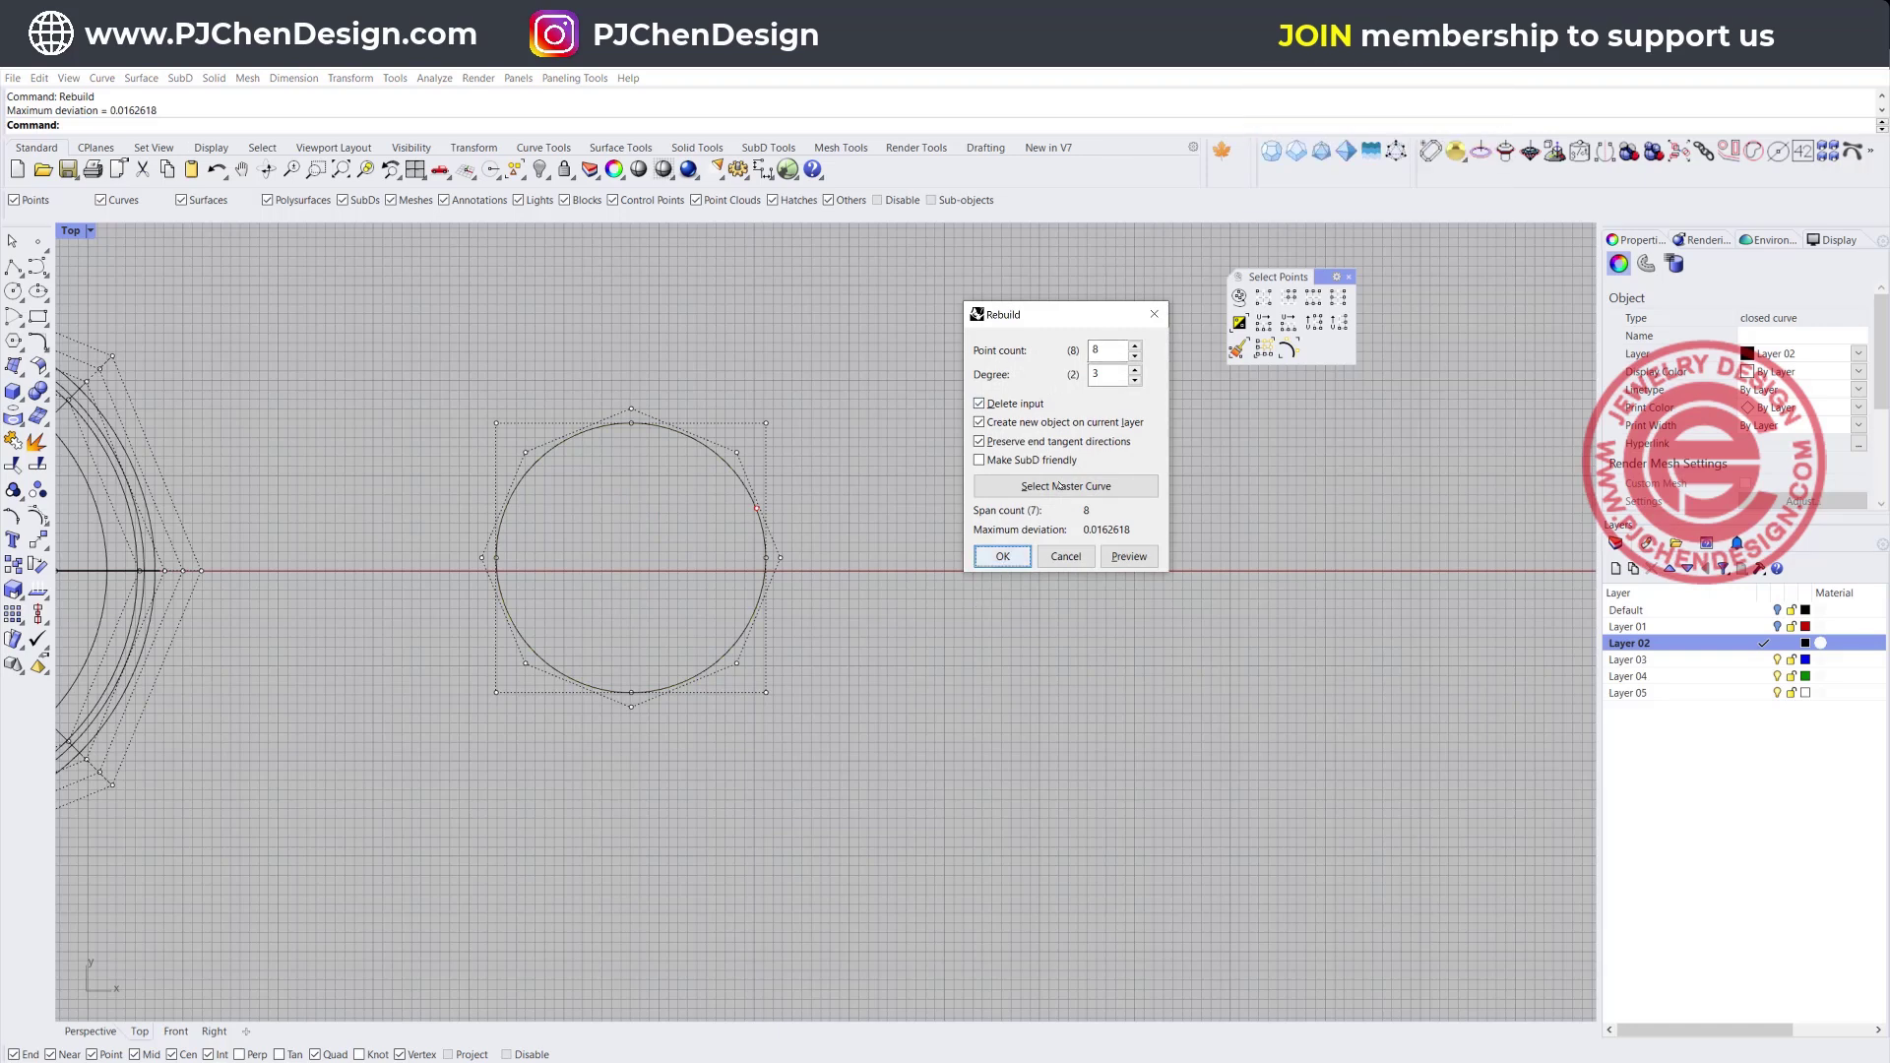
click(1109, 374)
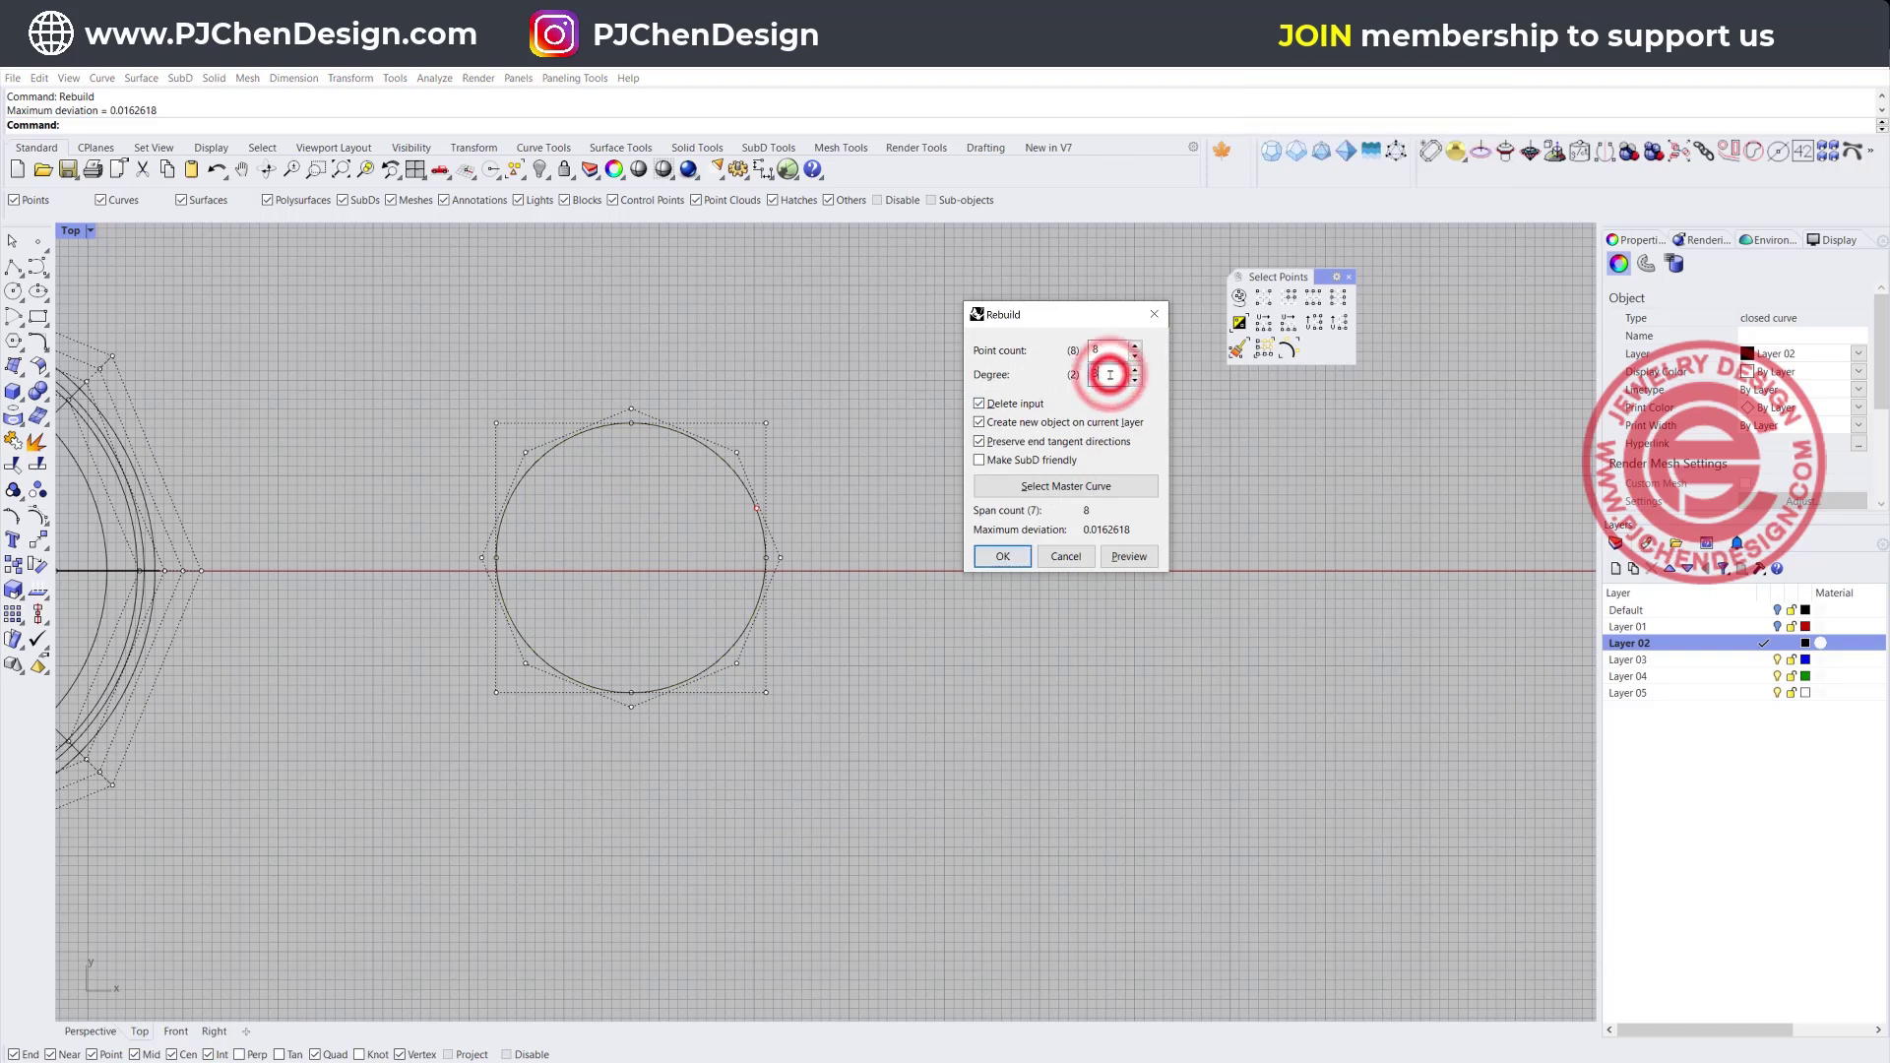
click(997, 560)
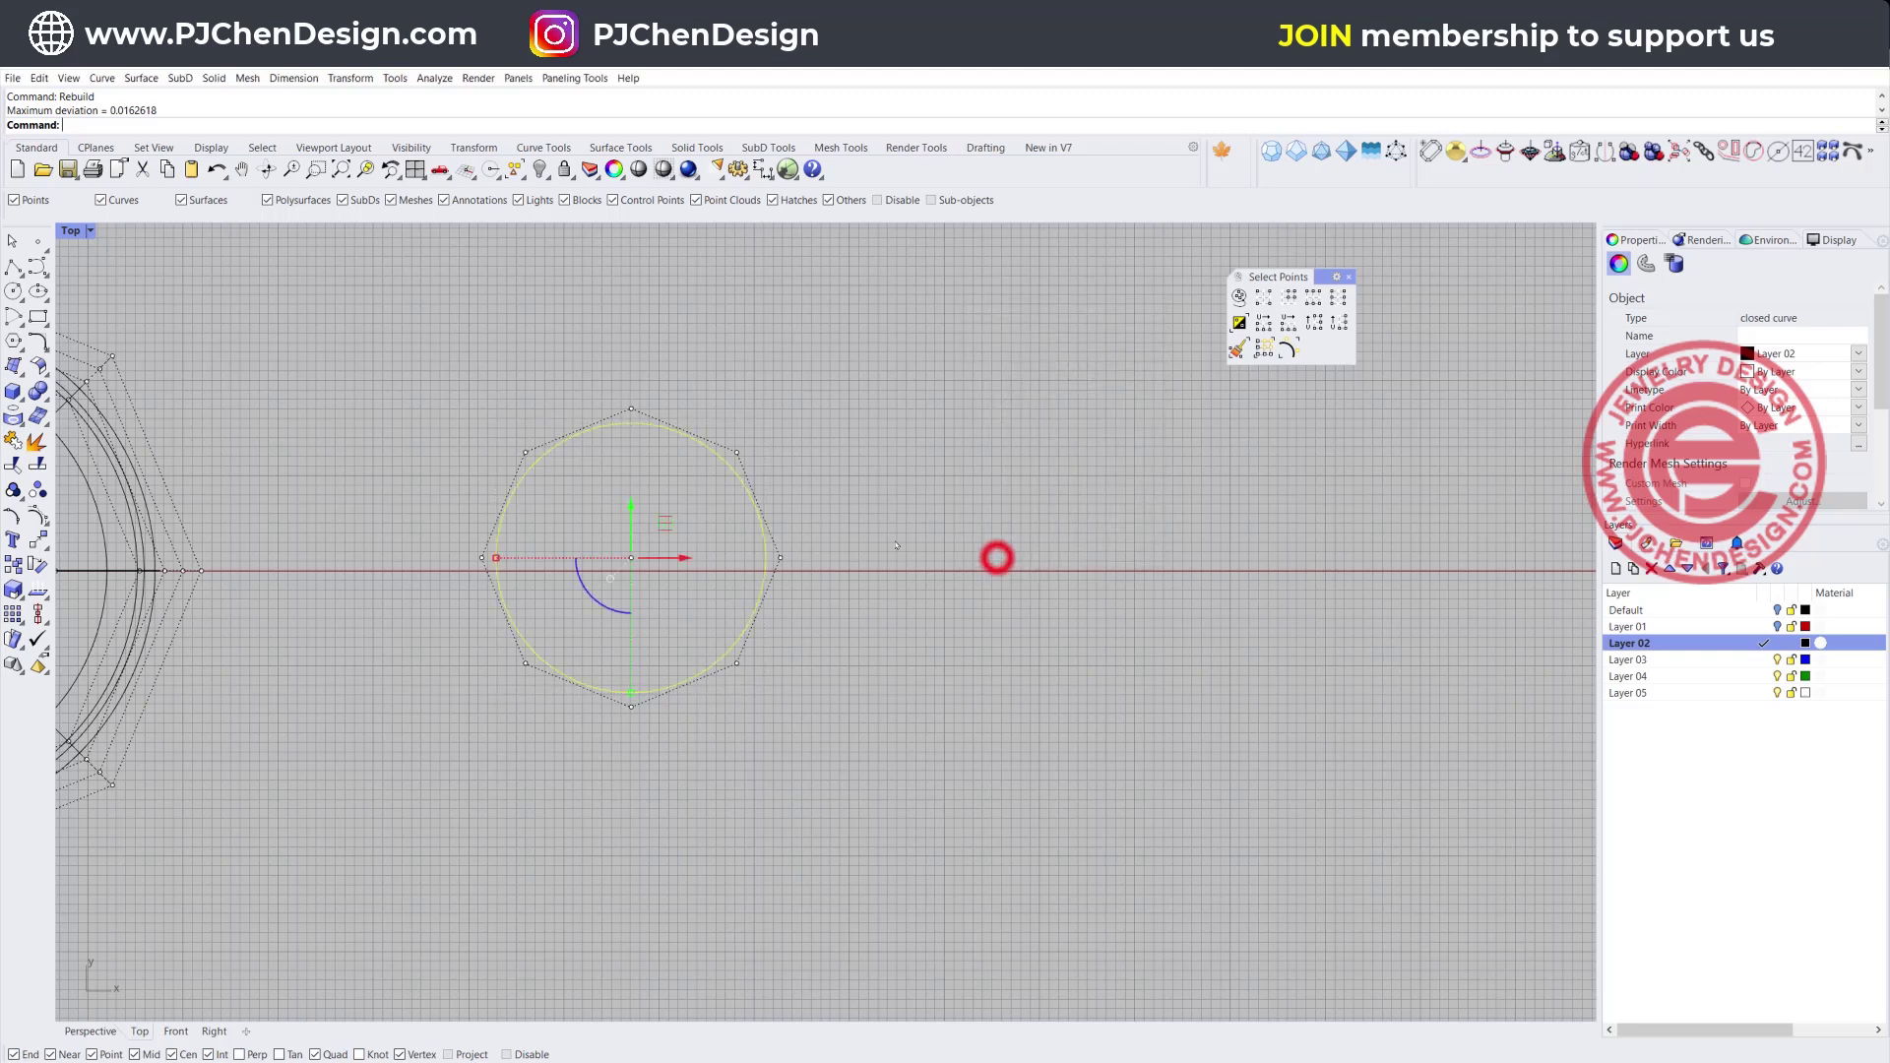
click(85, 350)
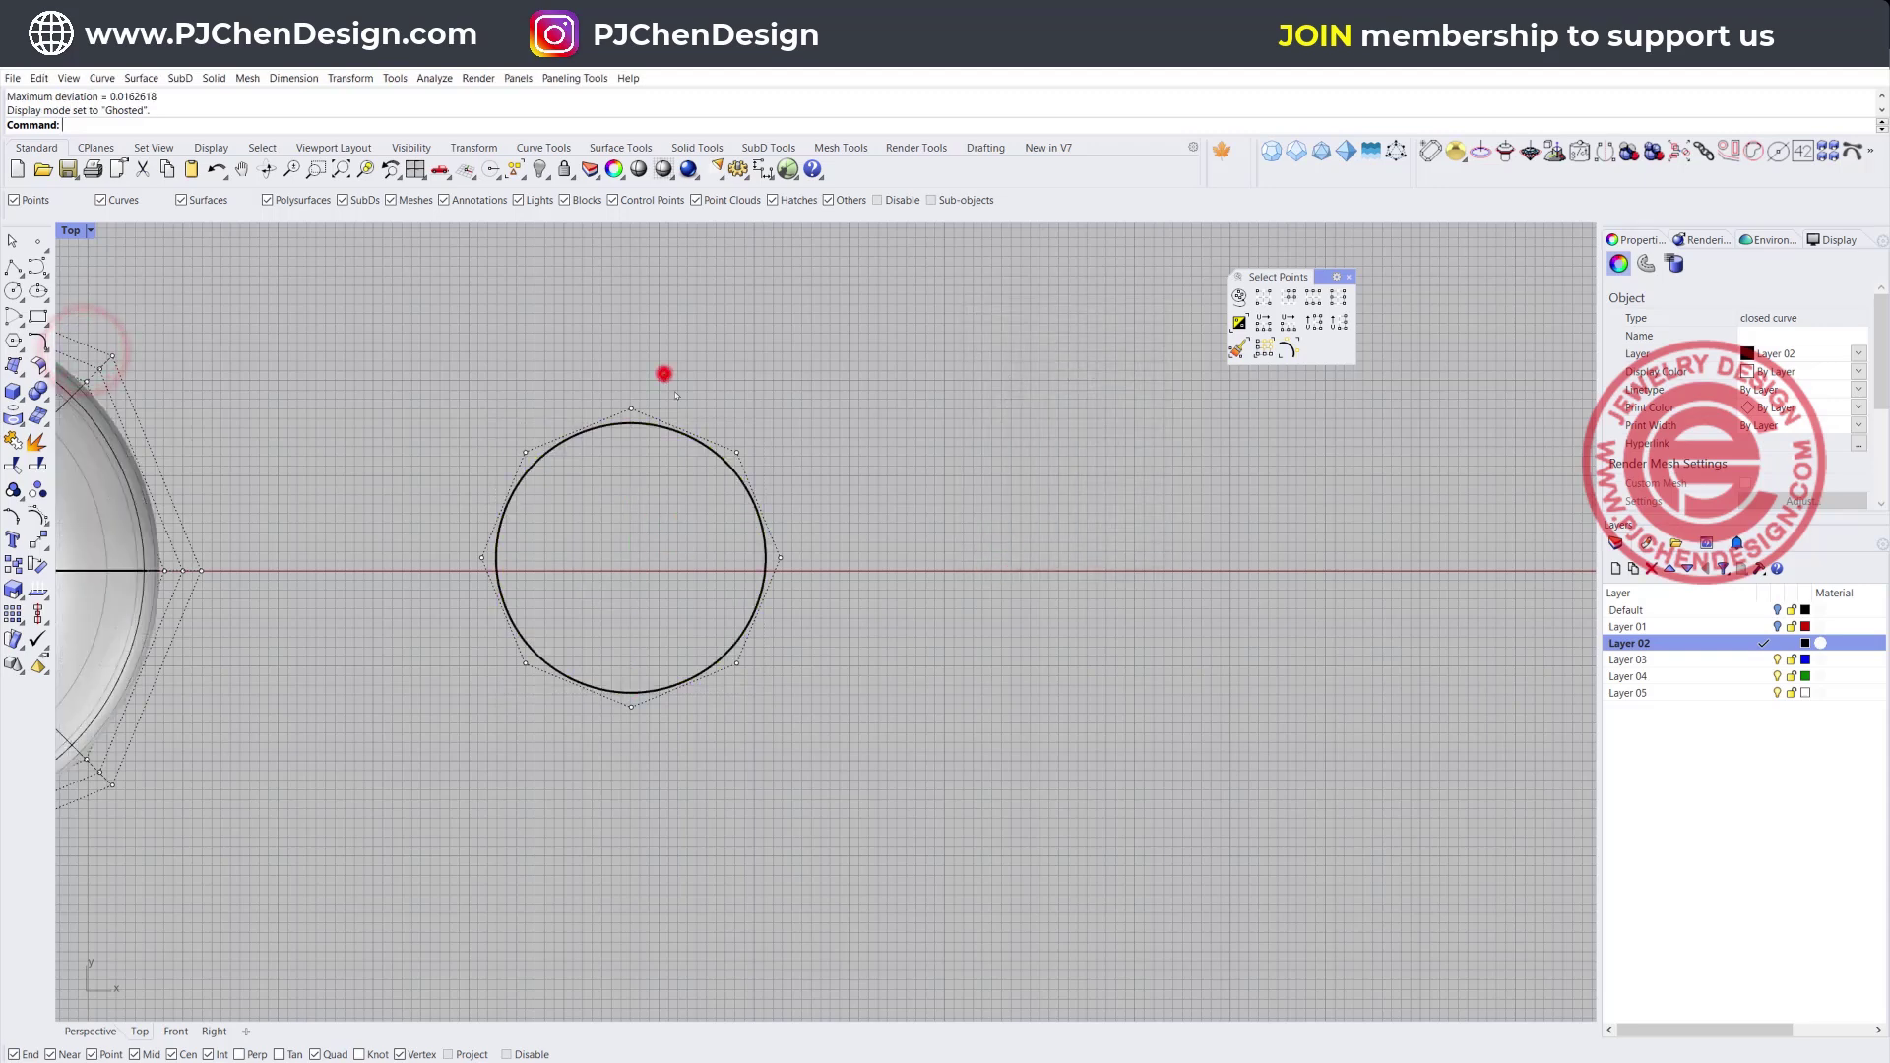
Try pulling the rebuilt circle's upper-right control point towards the centre to test its smoothness, and undo the move
drag(664, 374, 777, 498)
drag(763, 419, 653, 528)
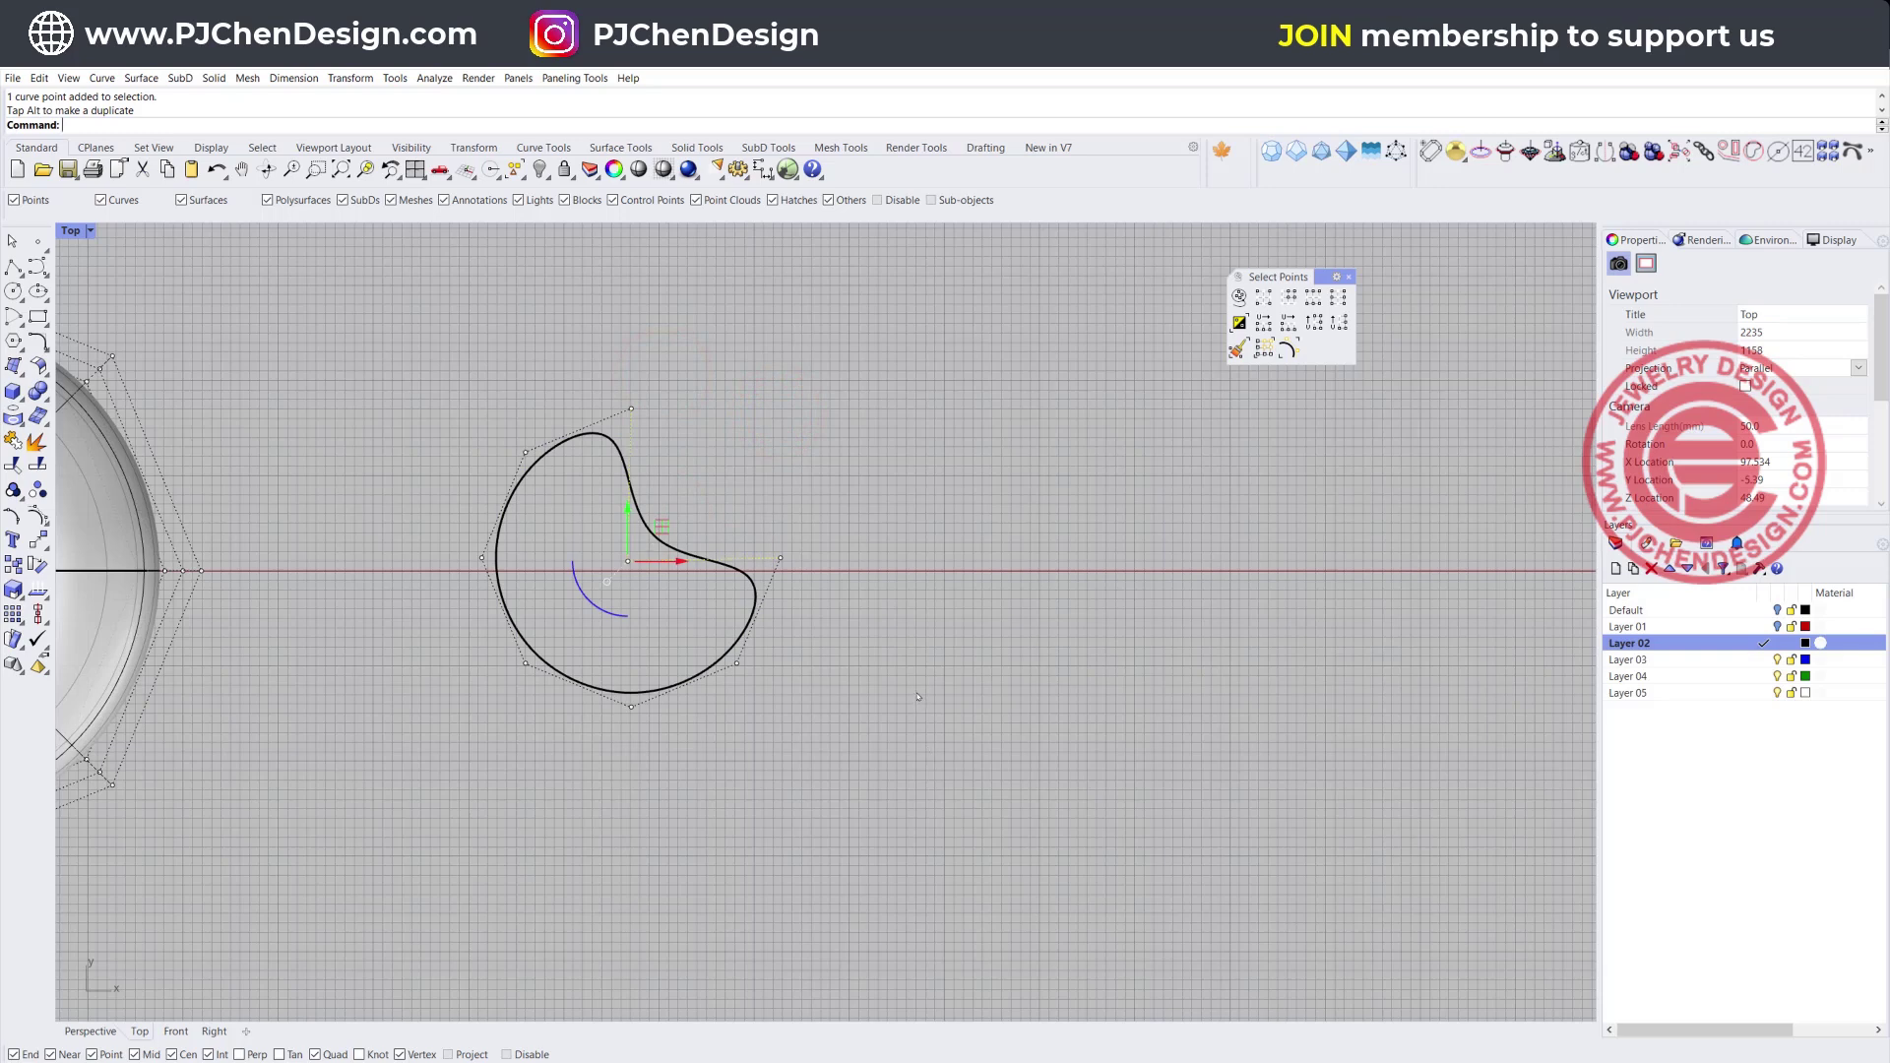
key(ctrl+z)
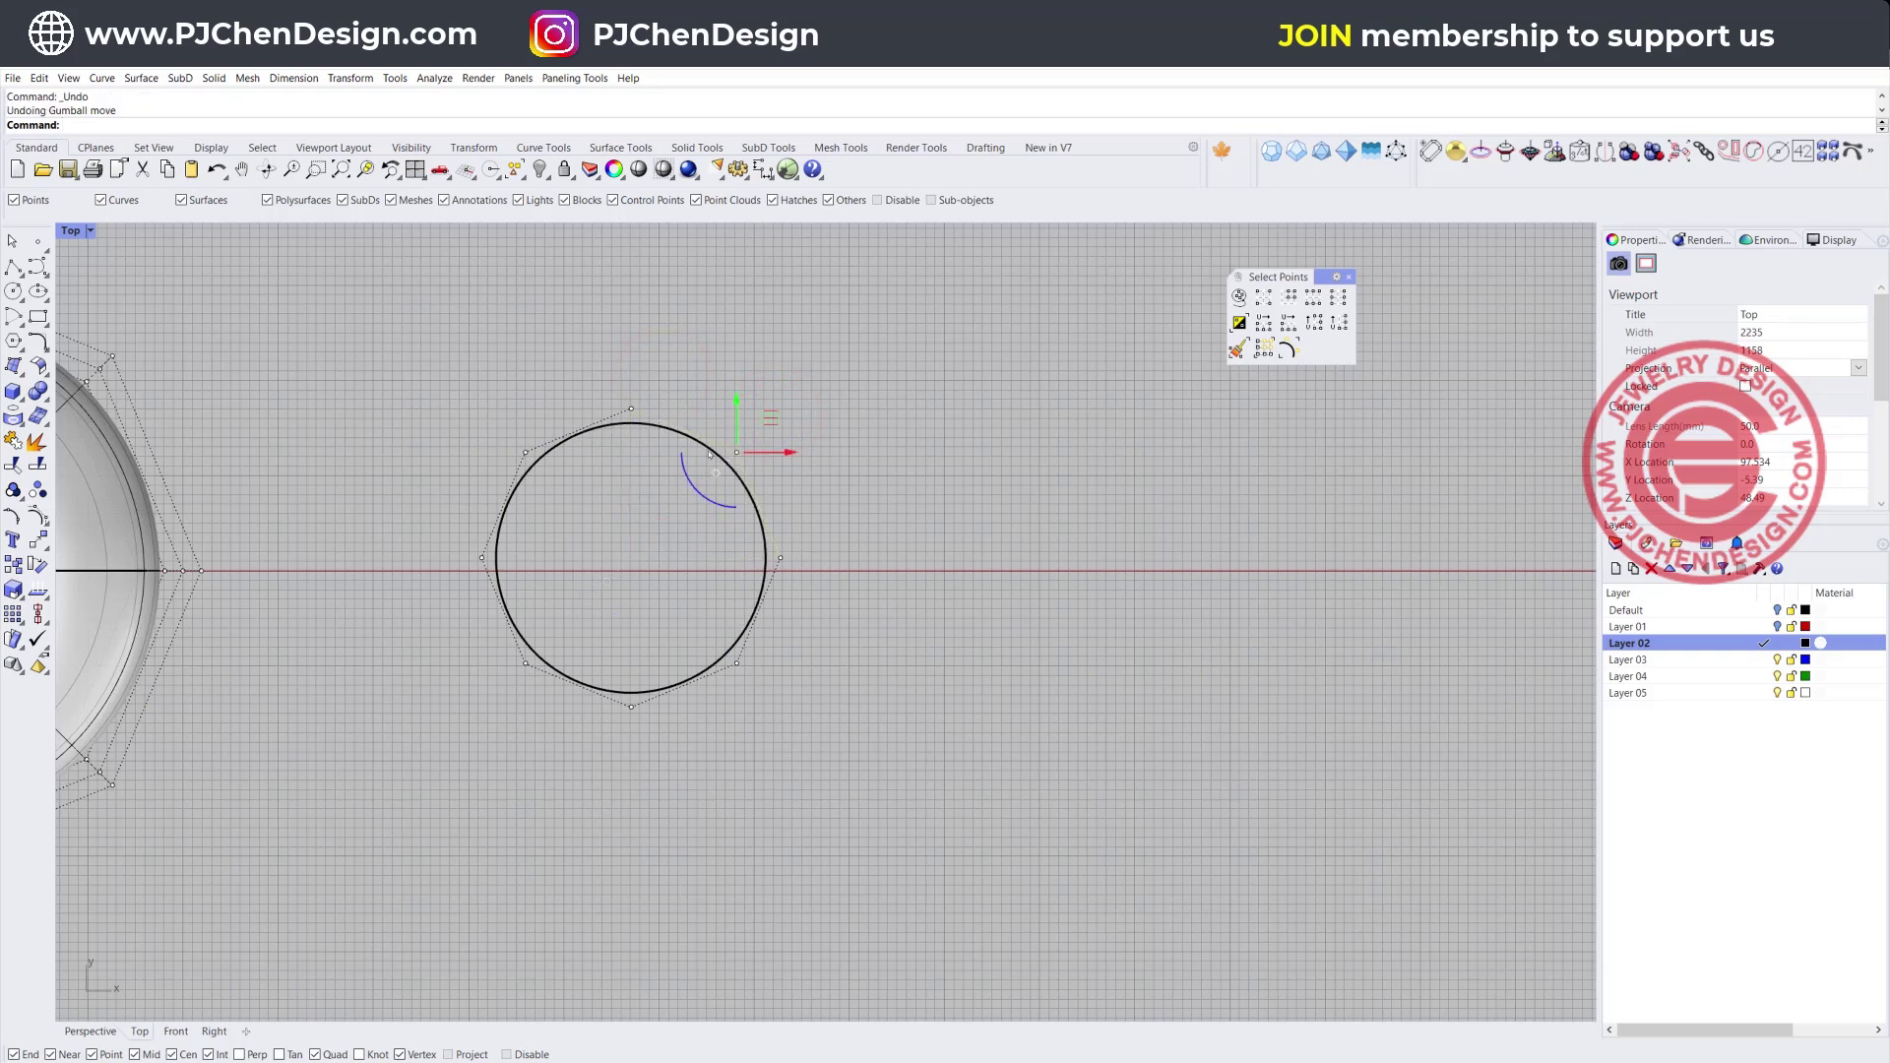
Move the rebuilt circle's upper-right control point slightly outward, check its neighbouring points, and hide the circle's control points
drag(774, 418, 730, 459)
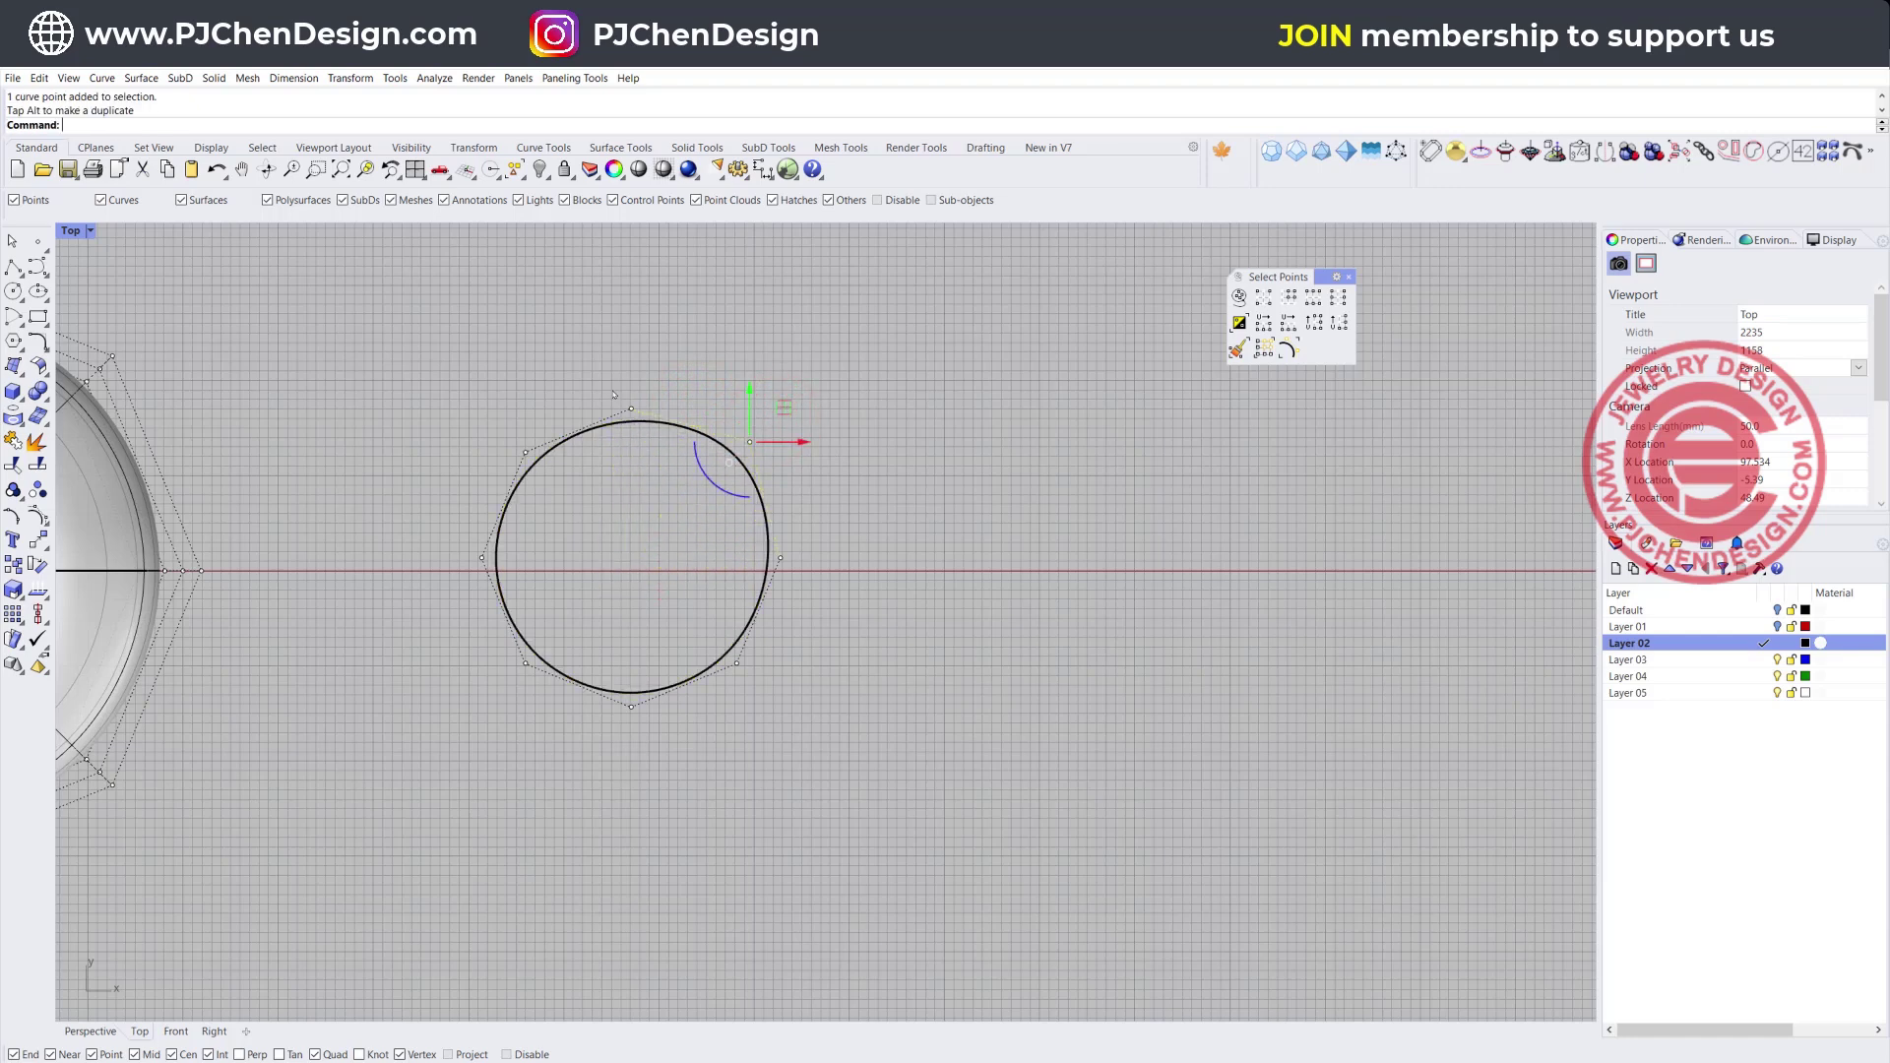
drag(613, 389, 663, 455)
drag(723, 548, 793, 586)
click(866, 421)
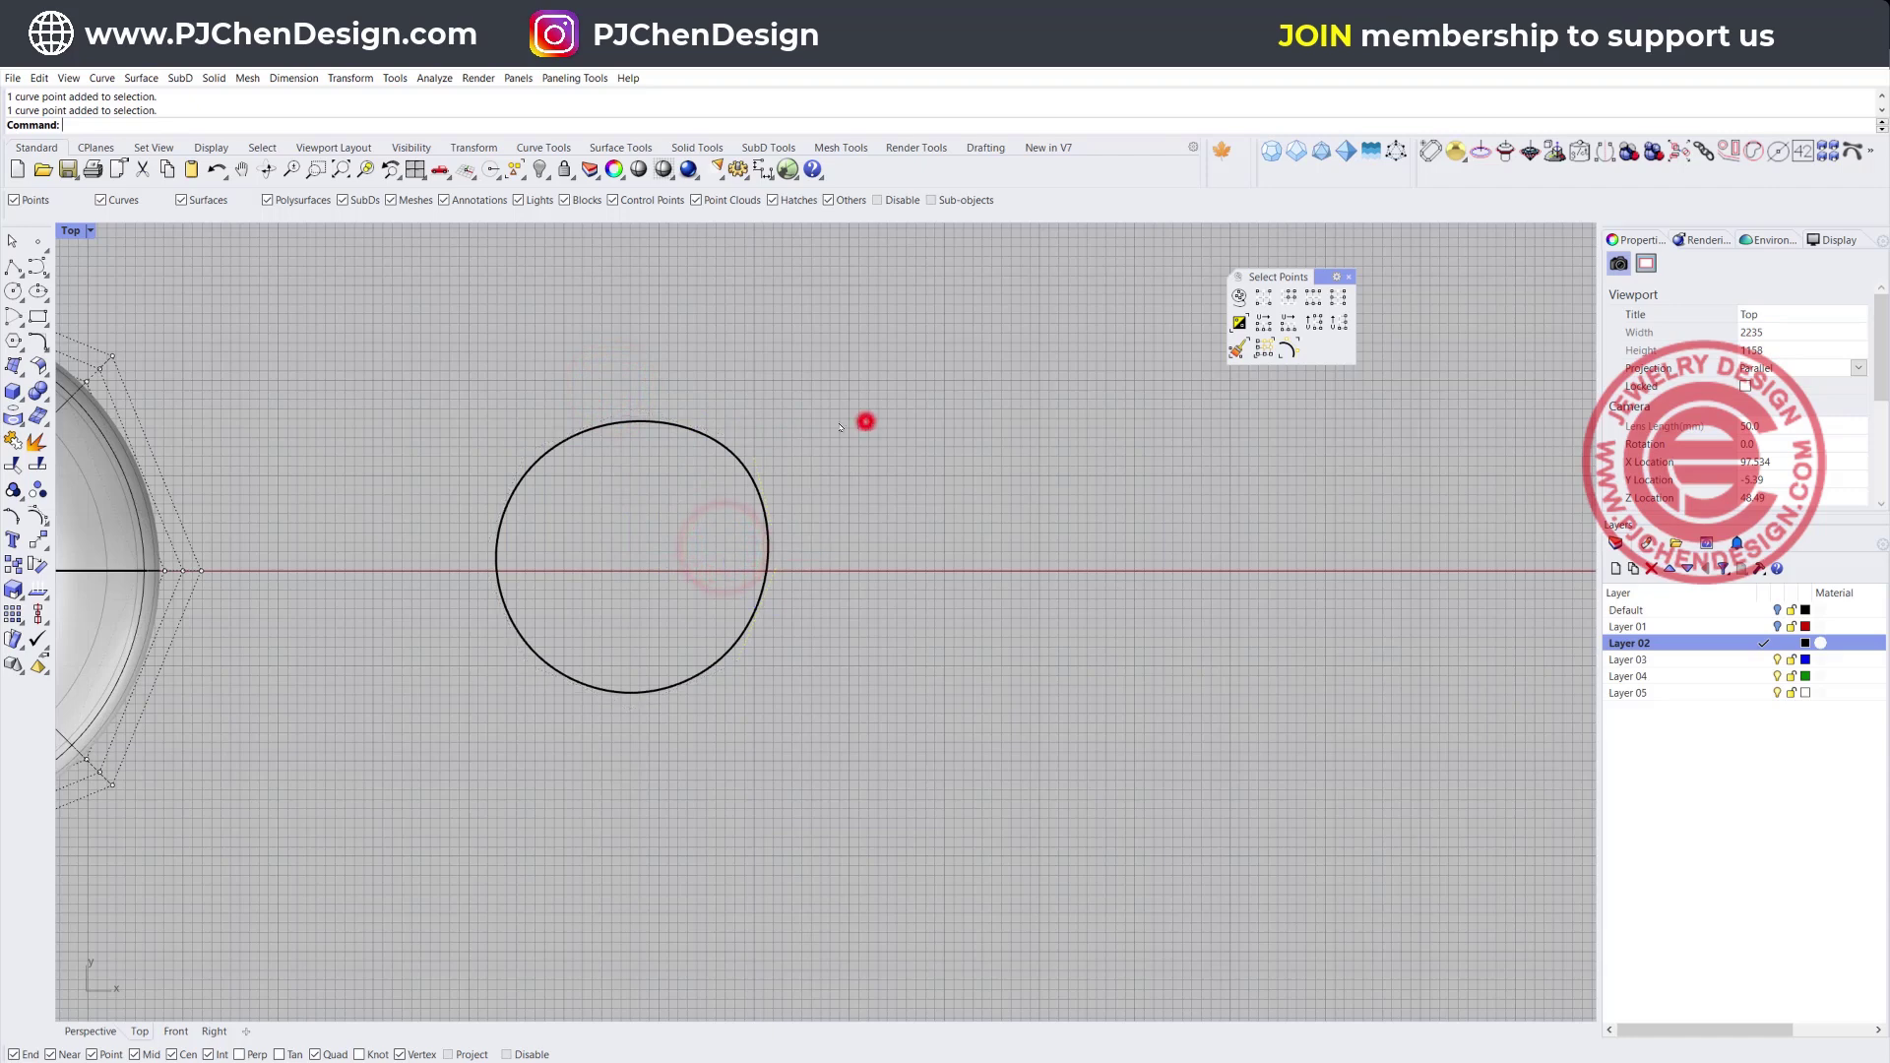
Insert two control points on the test circle, one on each side of its upper-right corner point
click(732, 453)
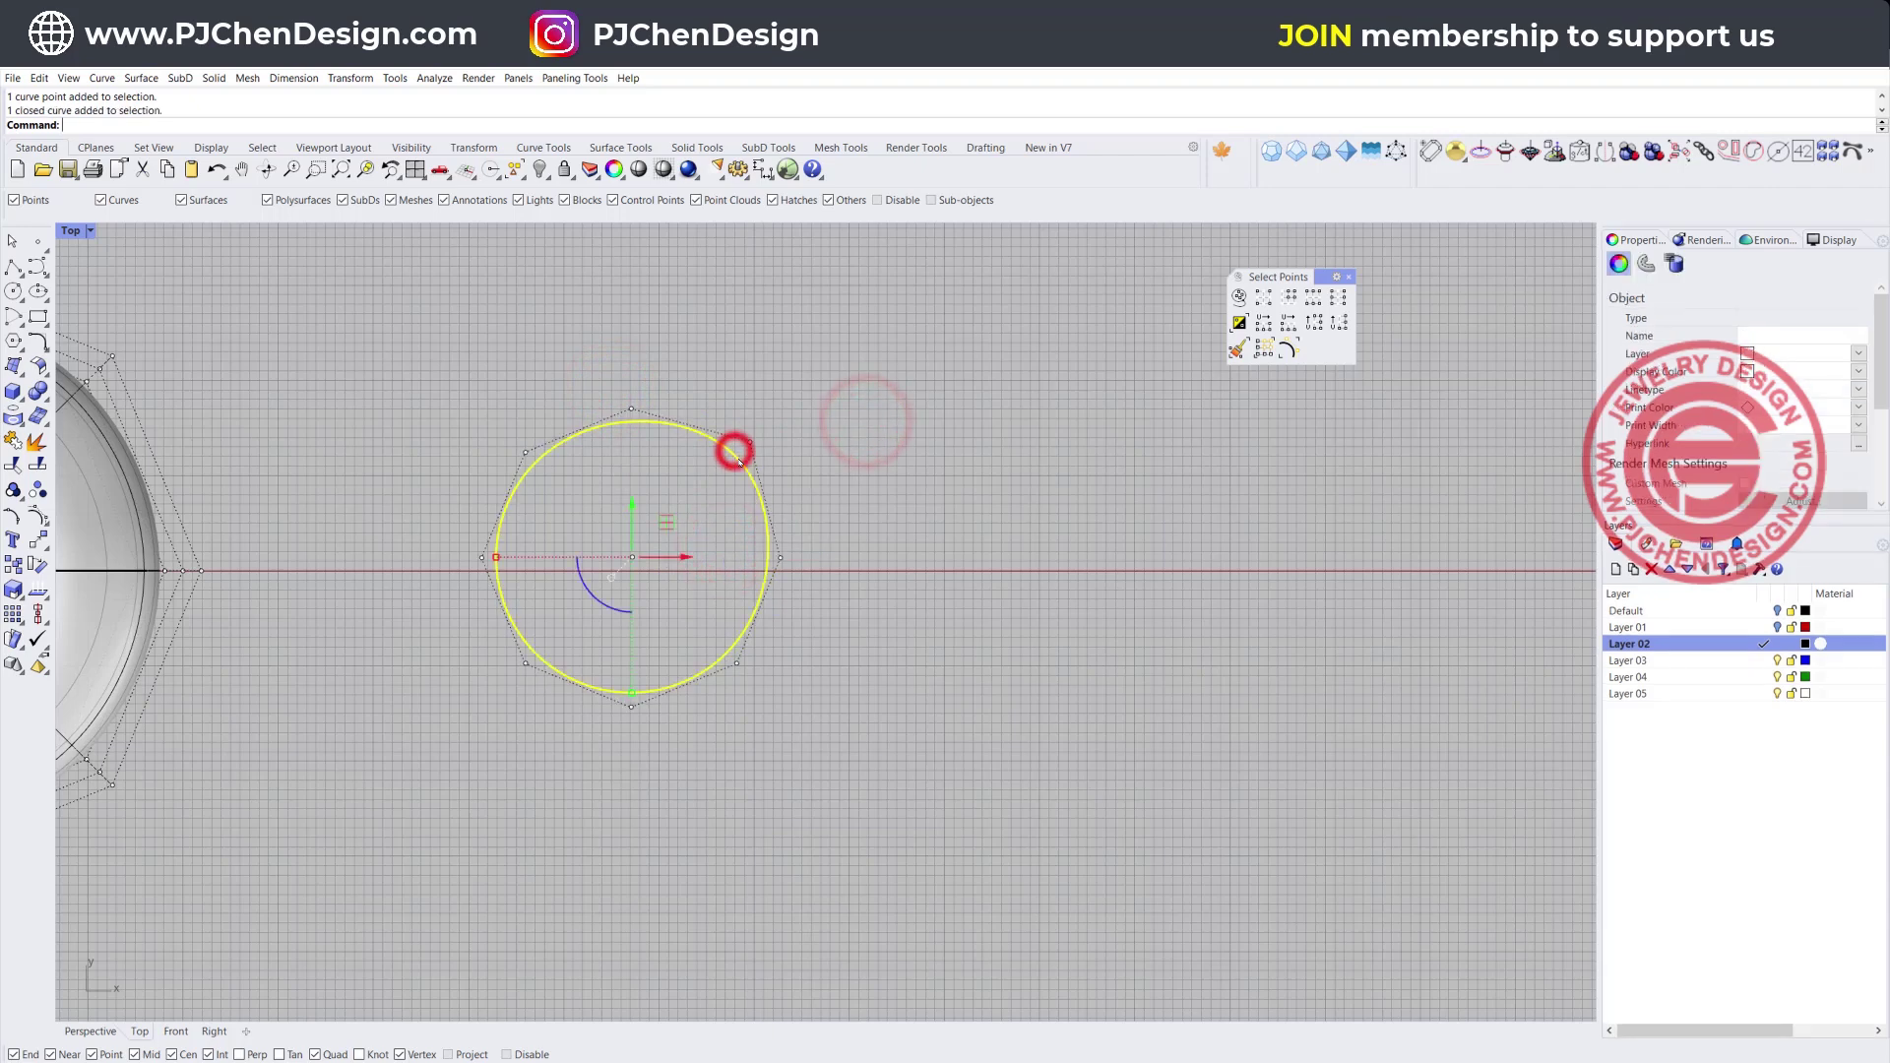
click(42, 521)
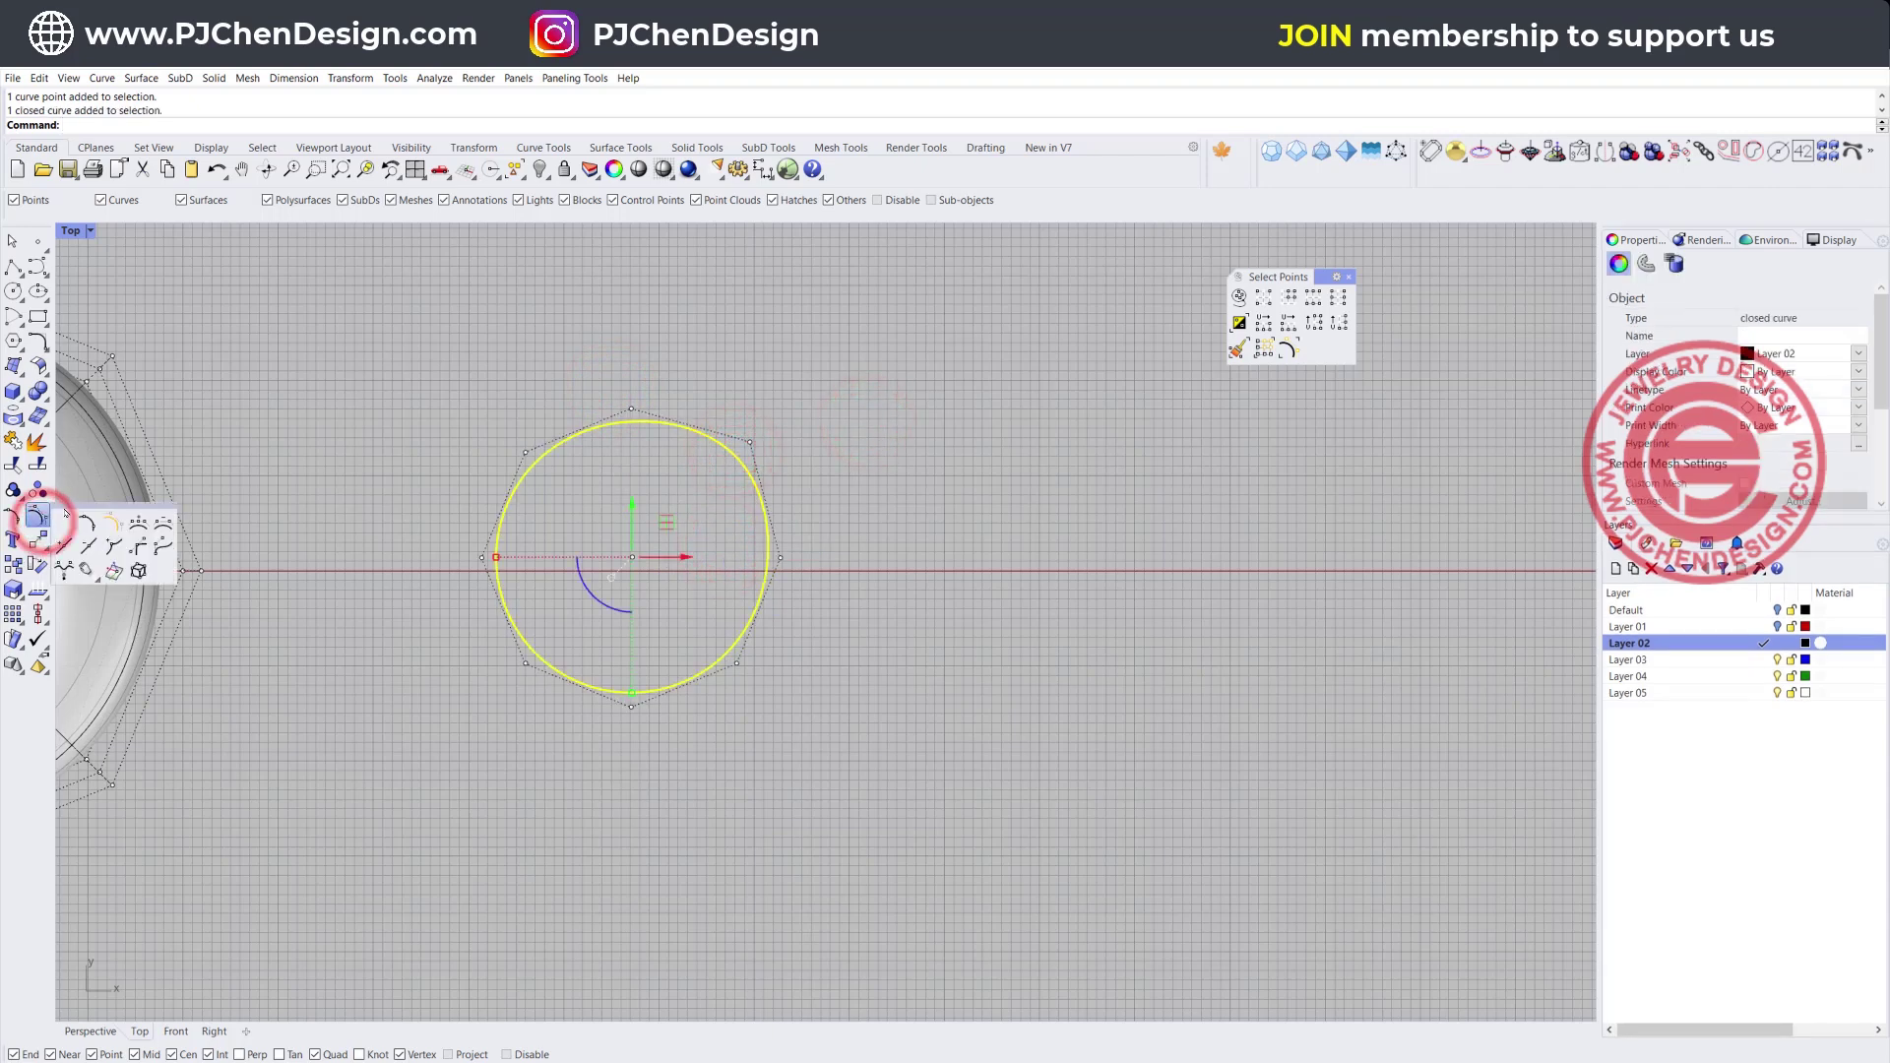
drag(273, 463, 689, 295)
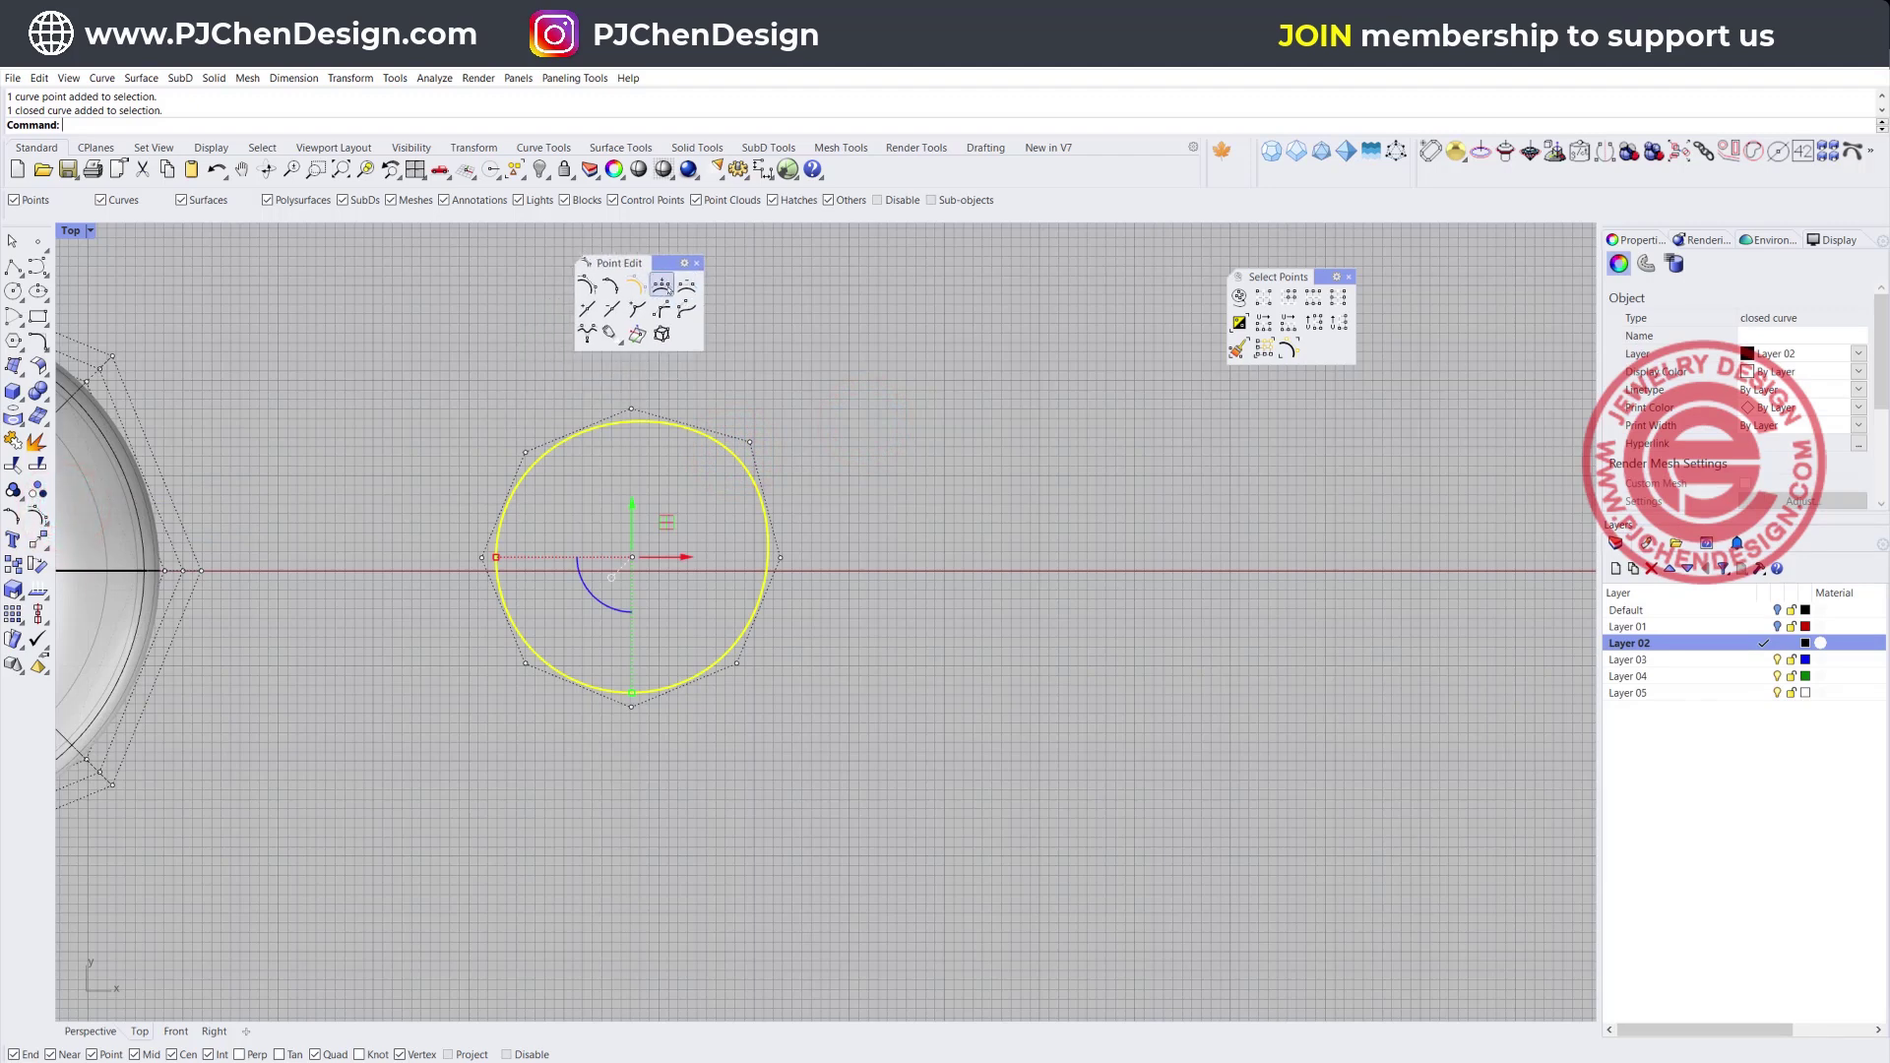
click(662, 285)
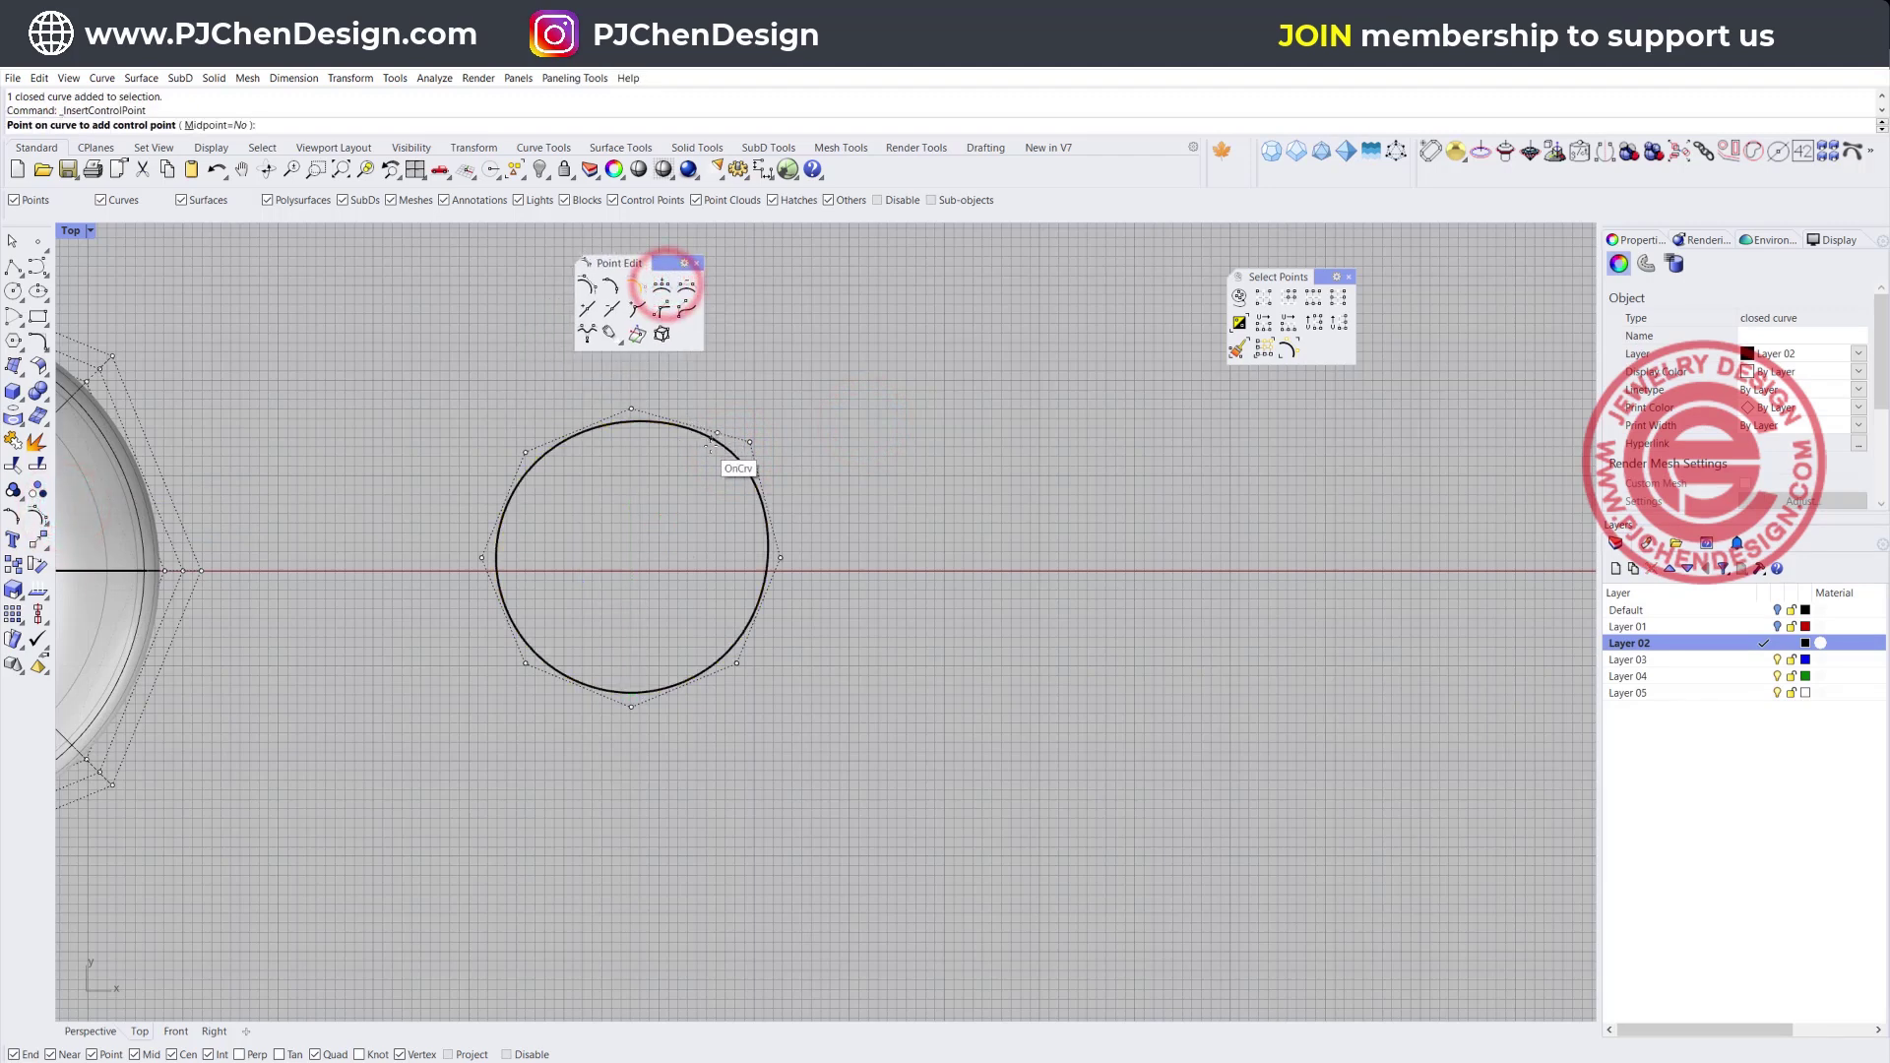
click(717, 439)
click(755, 465)
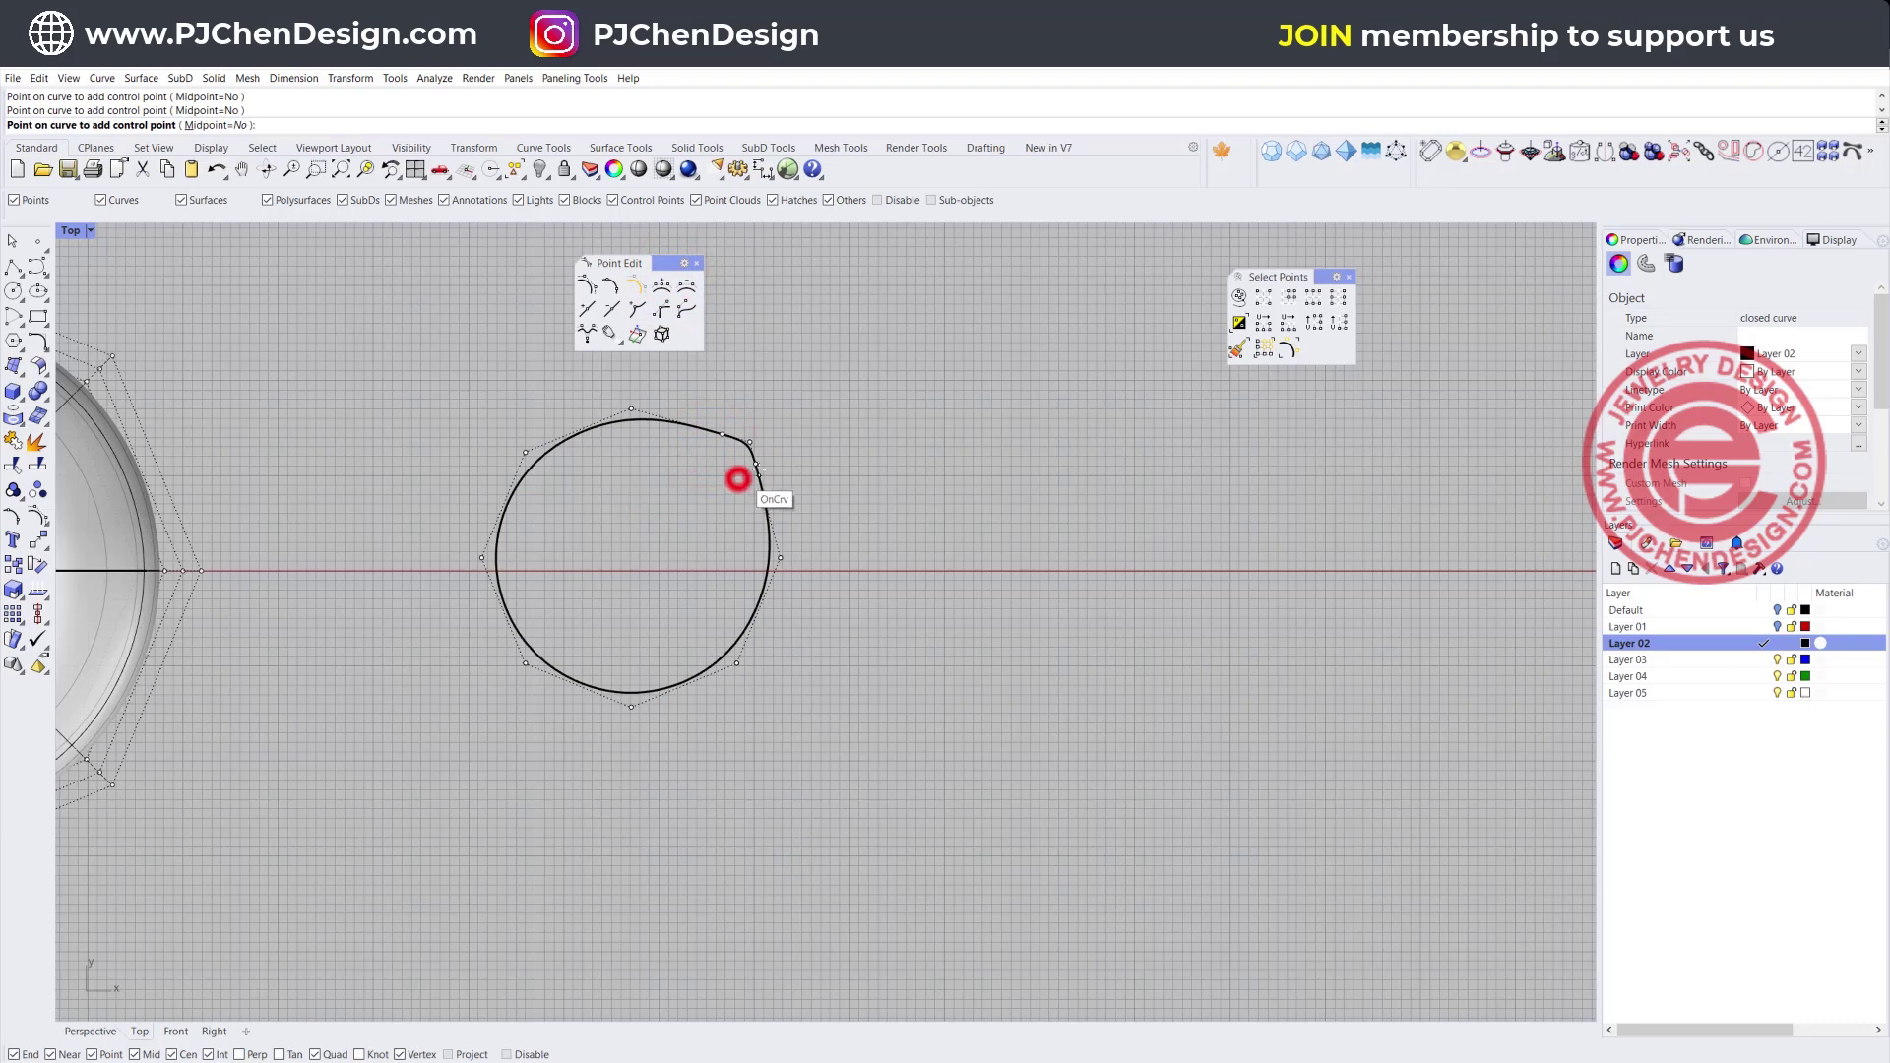
right_click(799, 459)
Pull the control point between the two inserted points towards the circle's centre and check its neighbouring points
drag(708, 413, 765, 469)
shift+click(758, 465)
scroll(748, 463, up, 4)
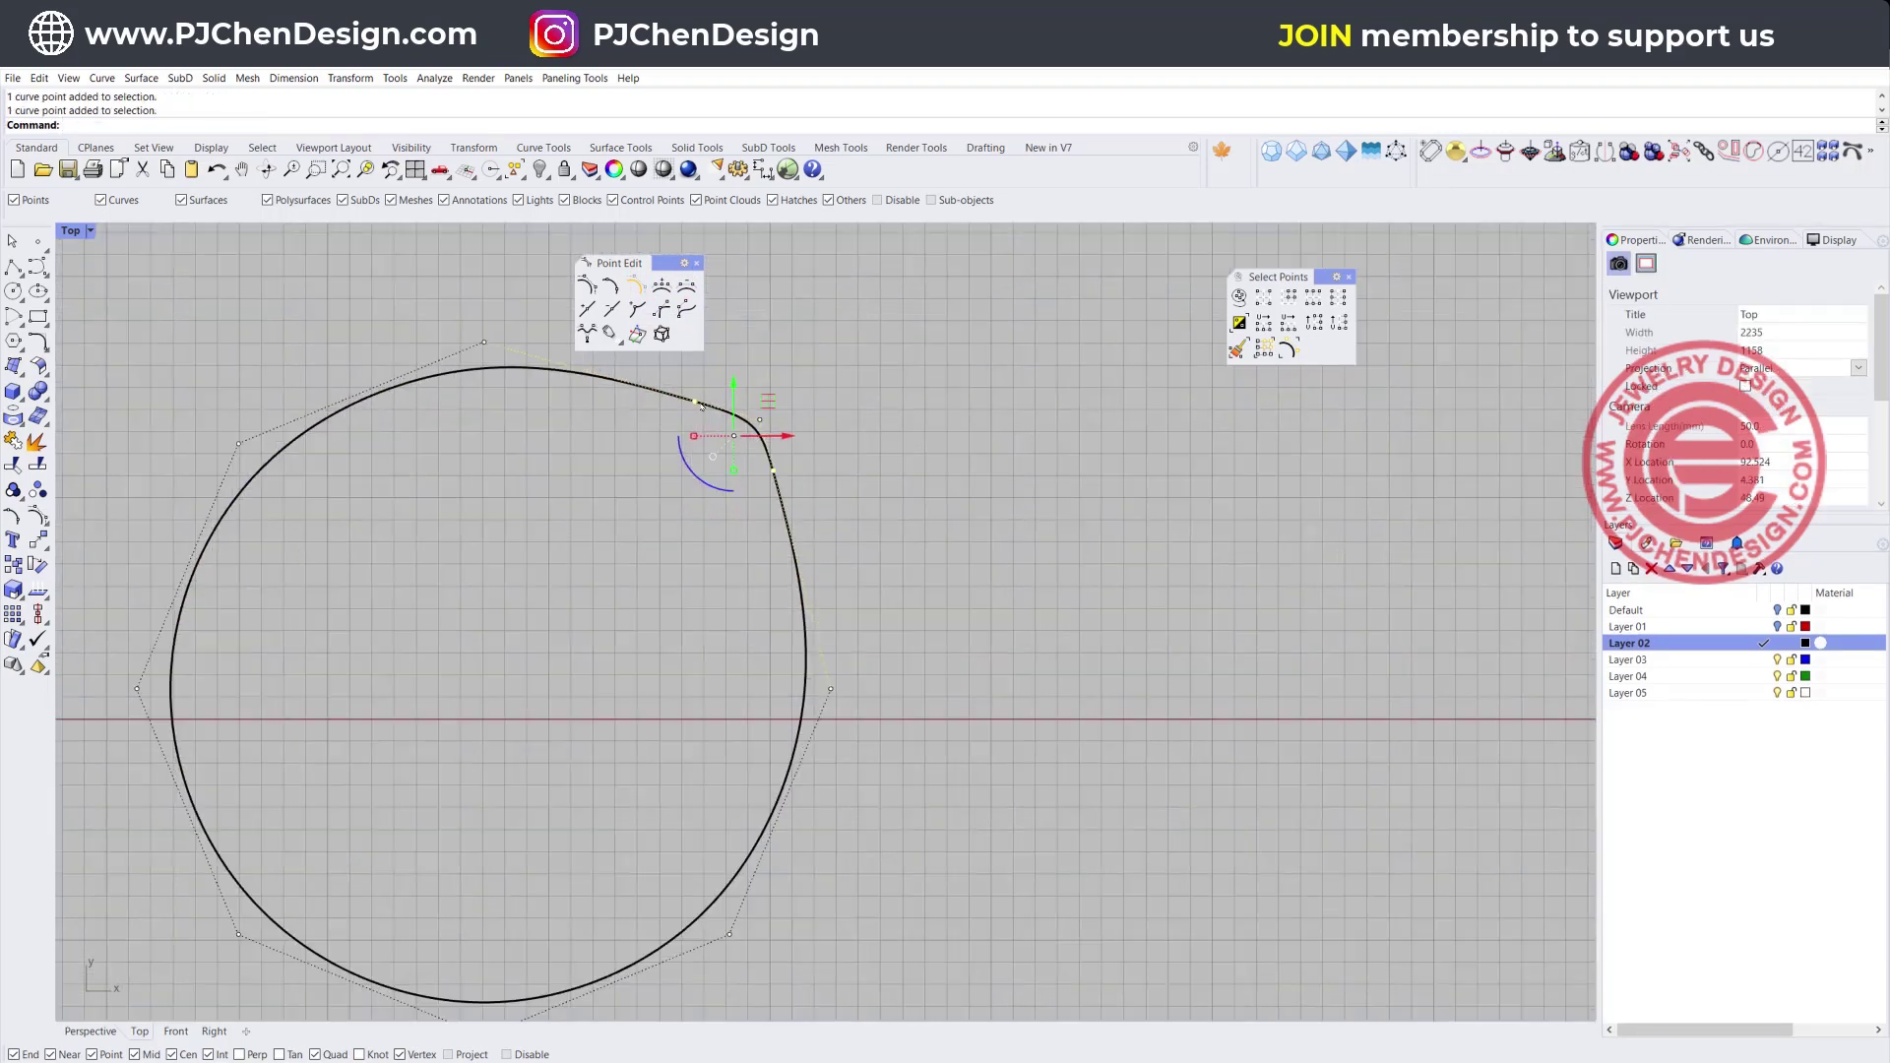
click(759, 420)
drag(801, 380, 664, 496)
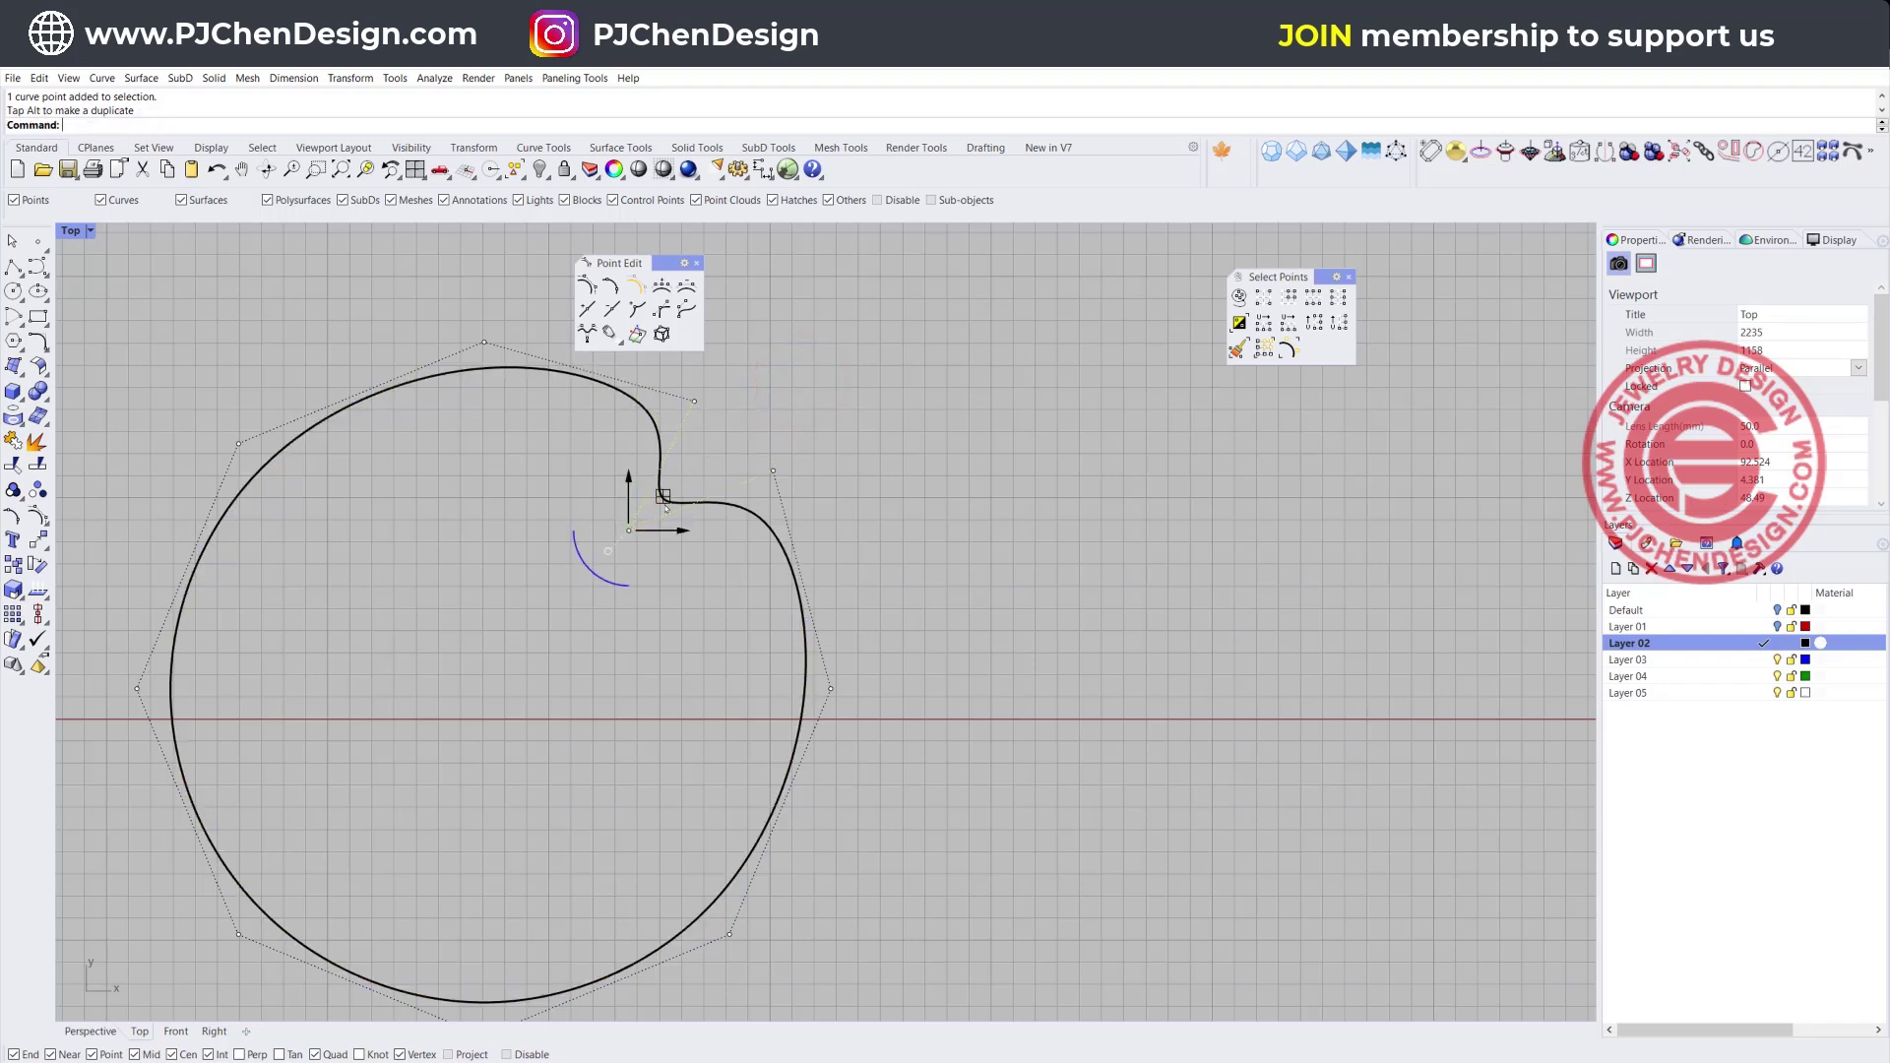
click(696, 403)
click(772, 471)
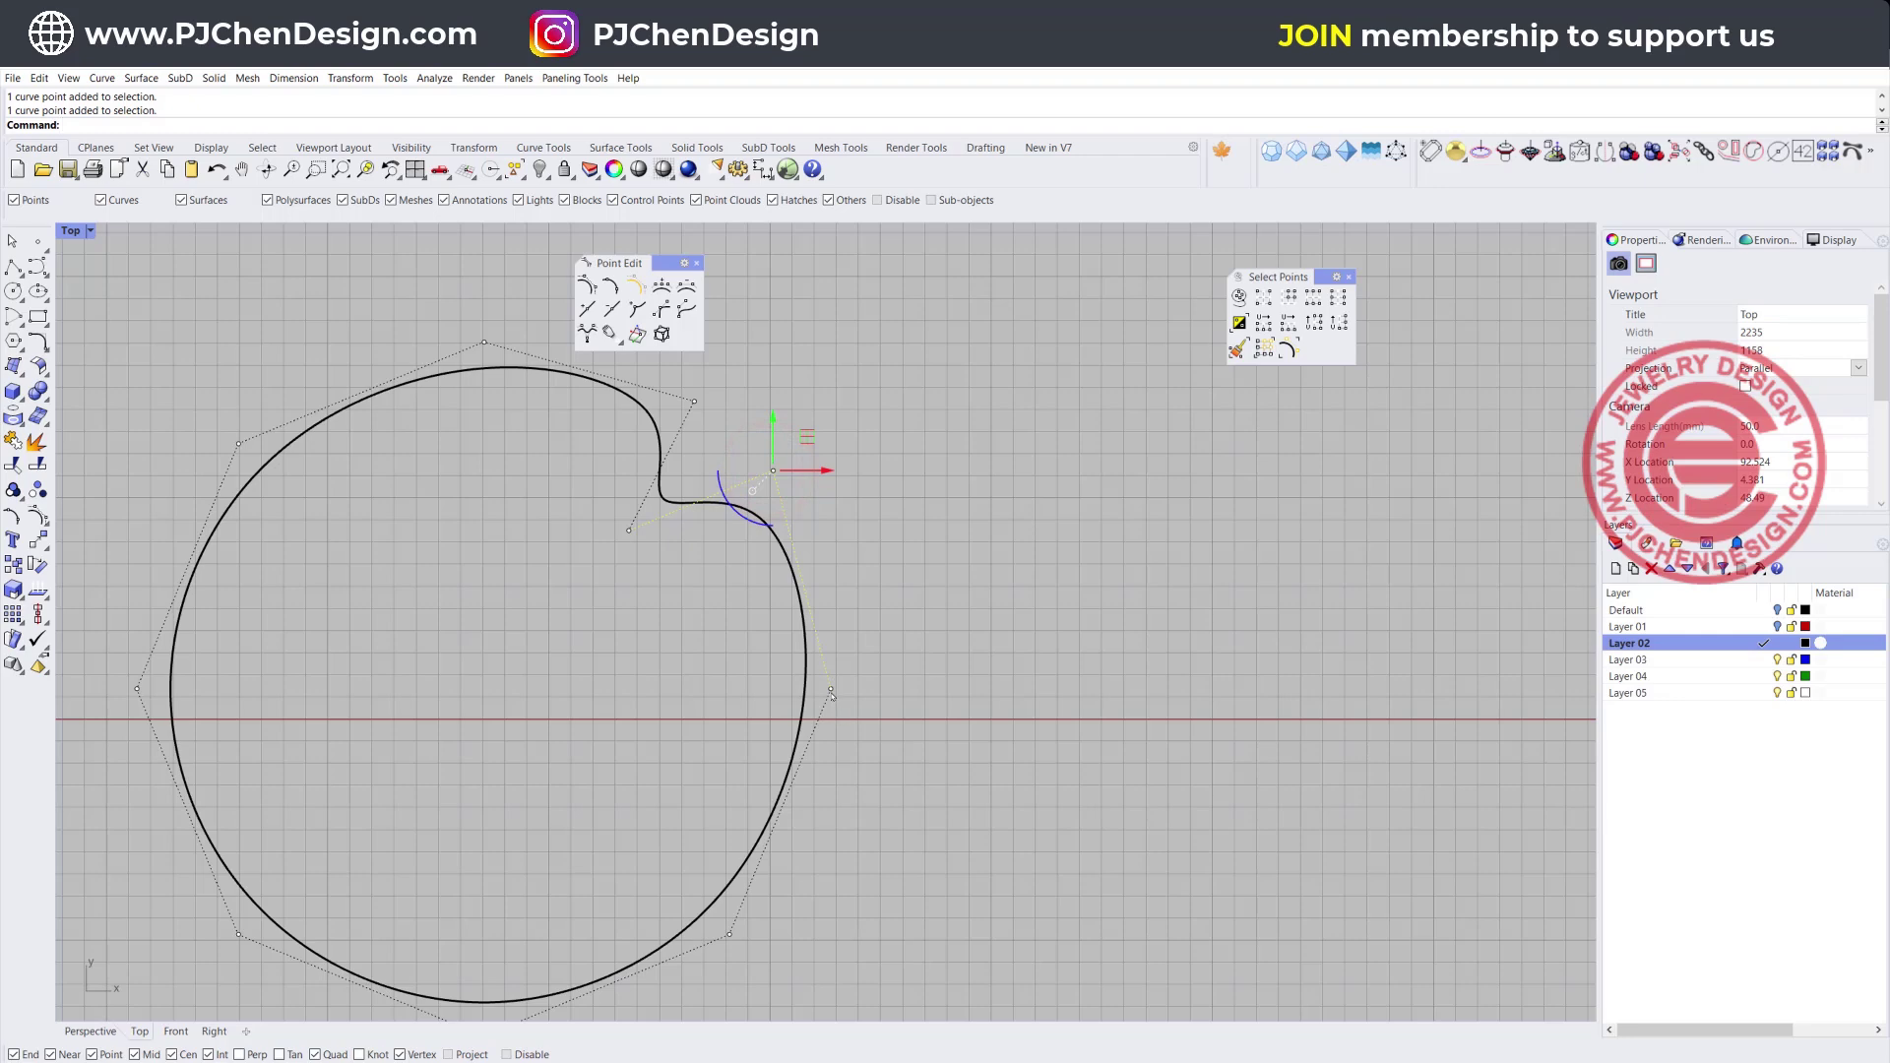
click(954, 640)
Delete the test circle beside the pepper body
scroll(954, 641, down, 6)
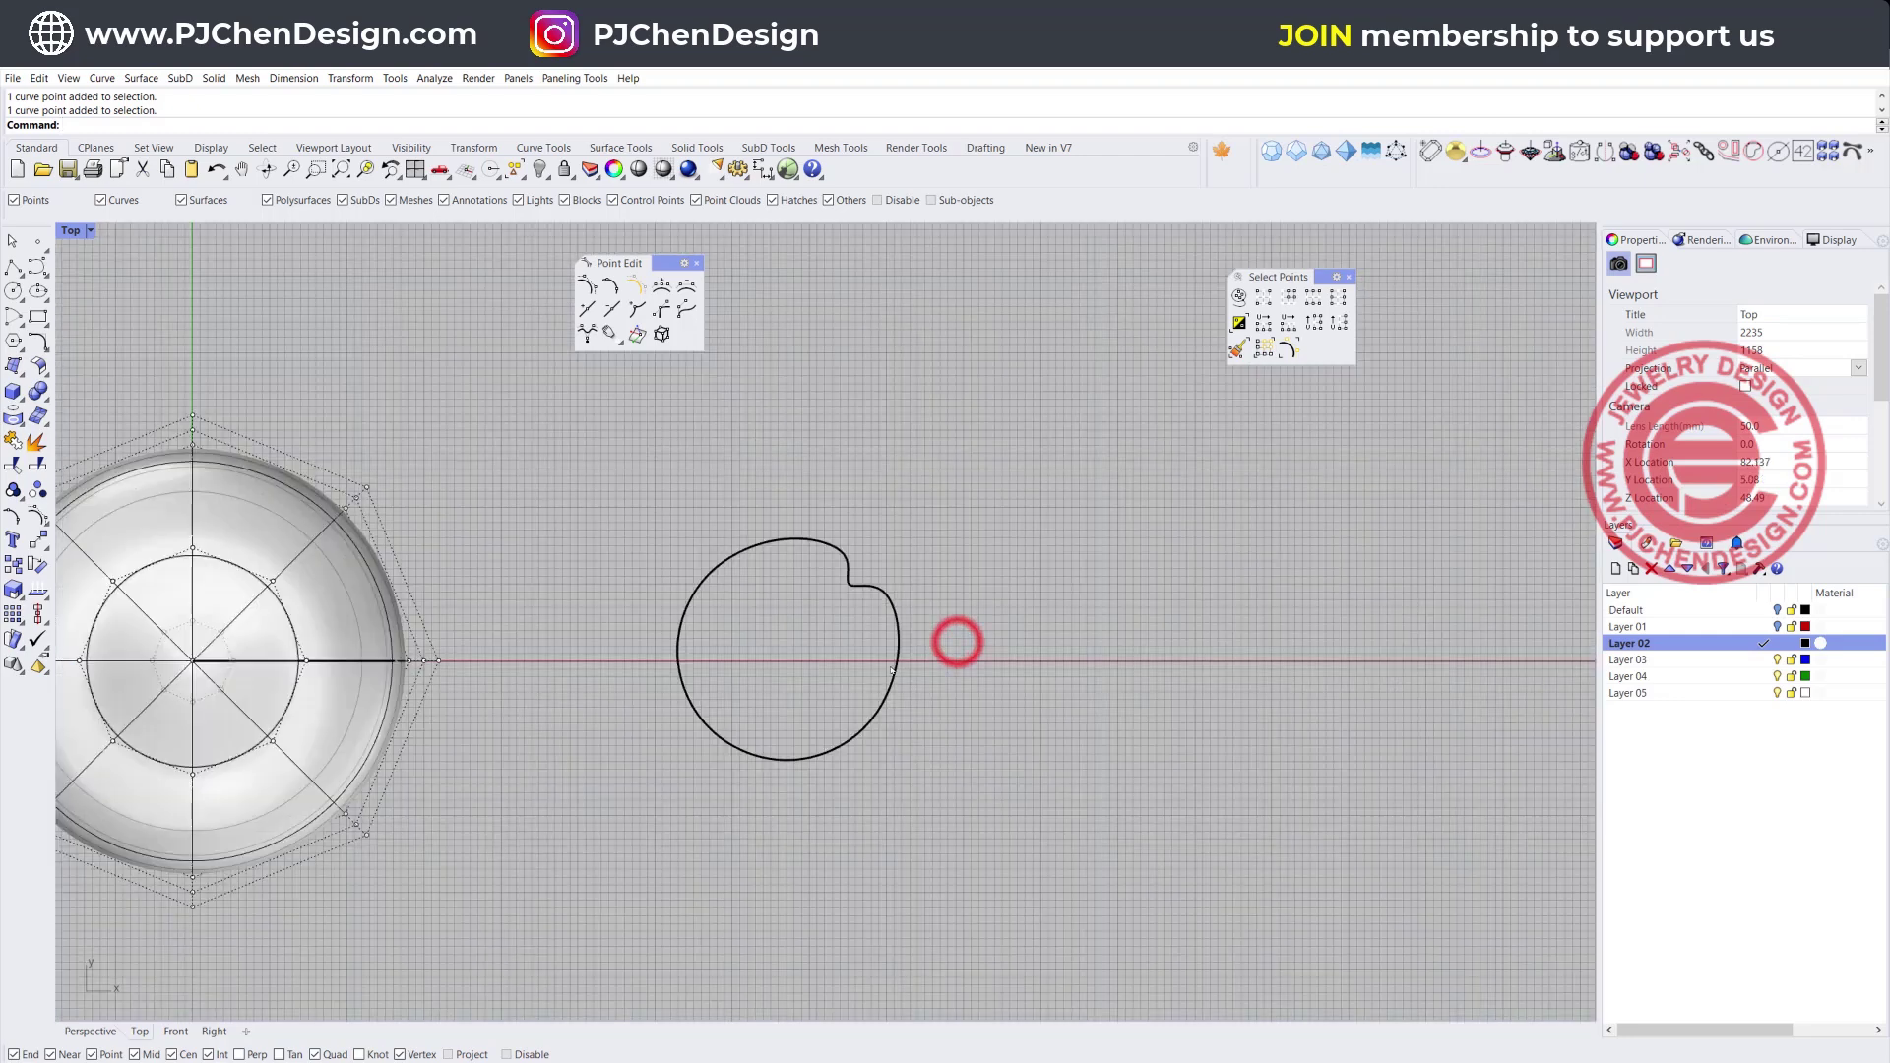
drag(622, 467, 1066, 783)
key(Delete)
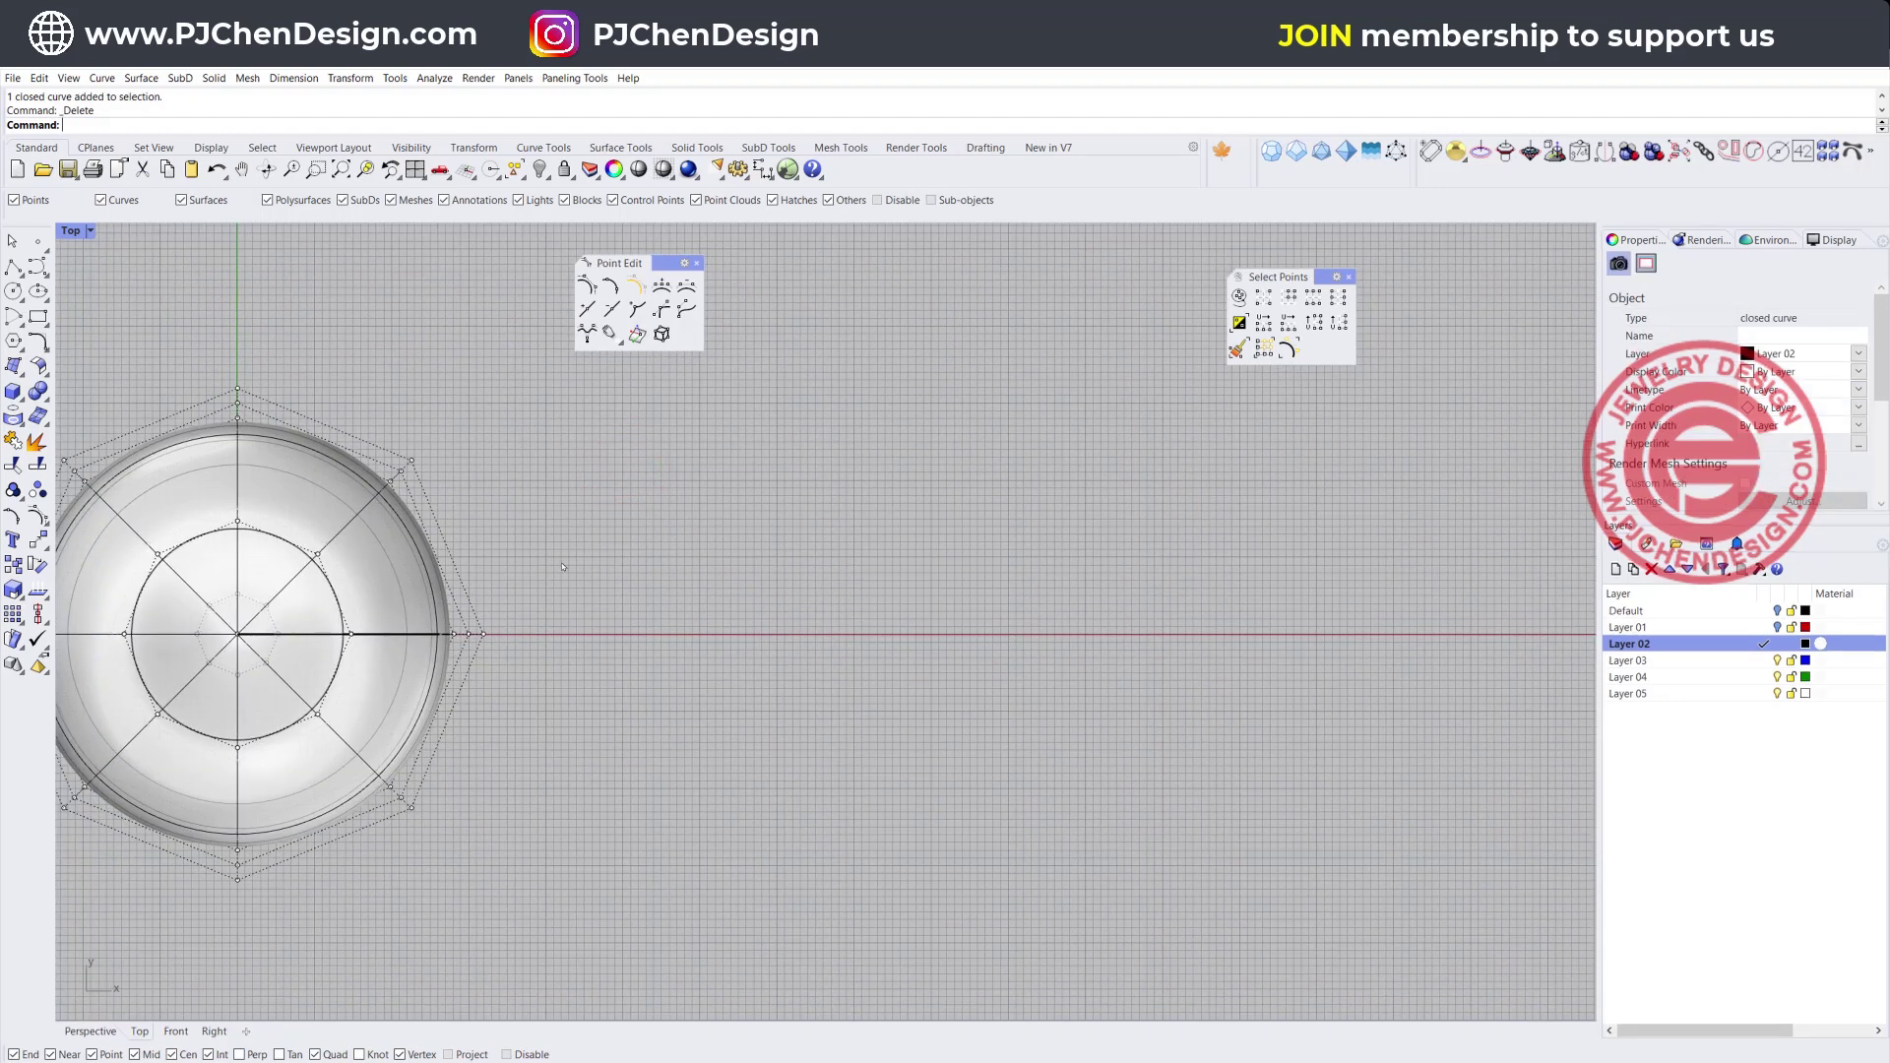
Insert two V-direction control-point columns on the pepper surface, one on each side of its upper-right diagonal column
right_drag(455, 518, 712, 551)
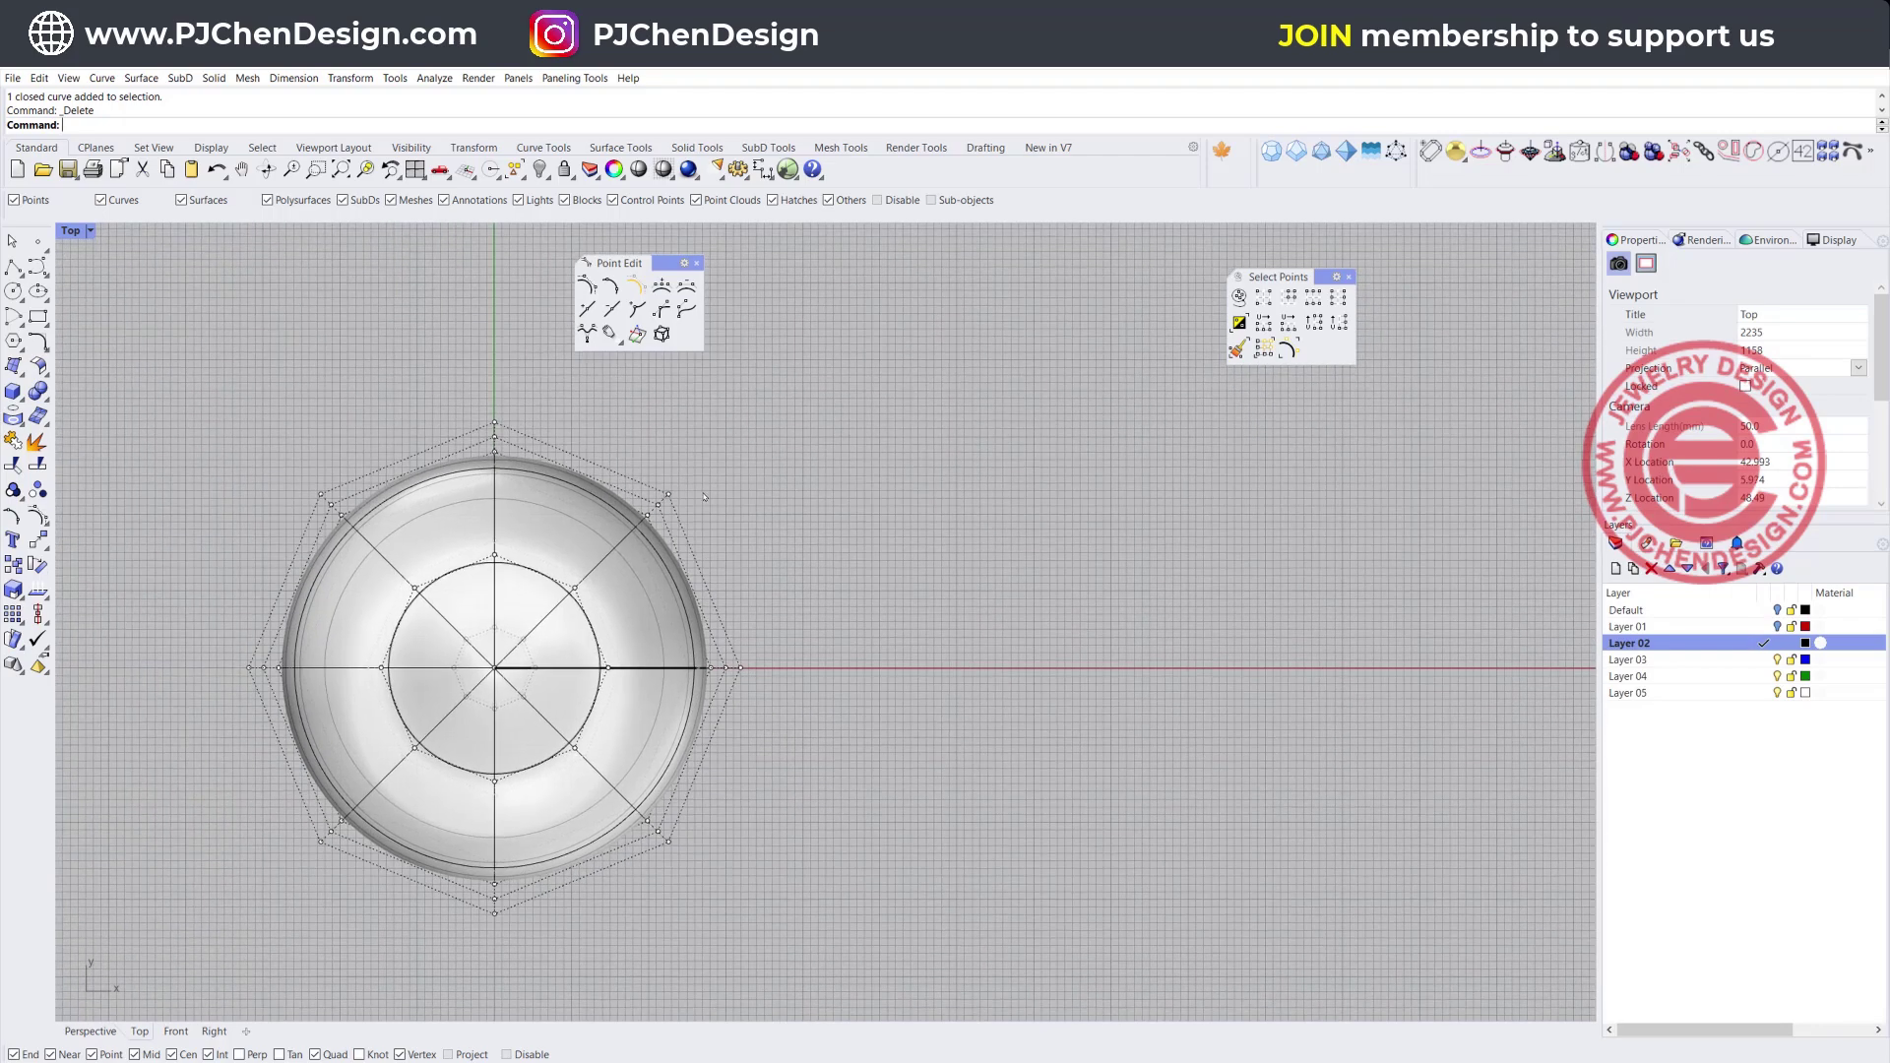
scroll(637, 515, up, 3)
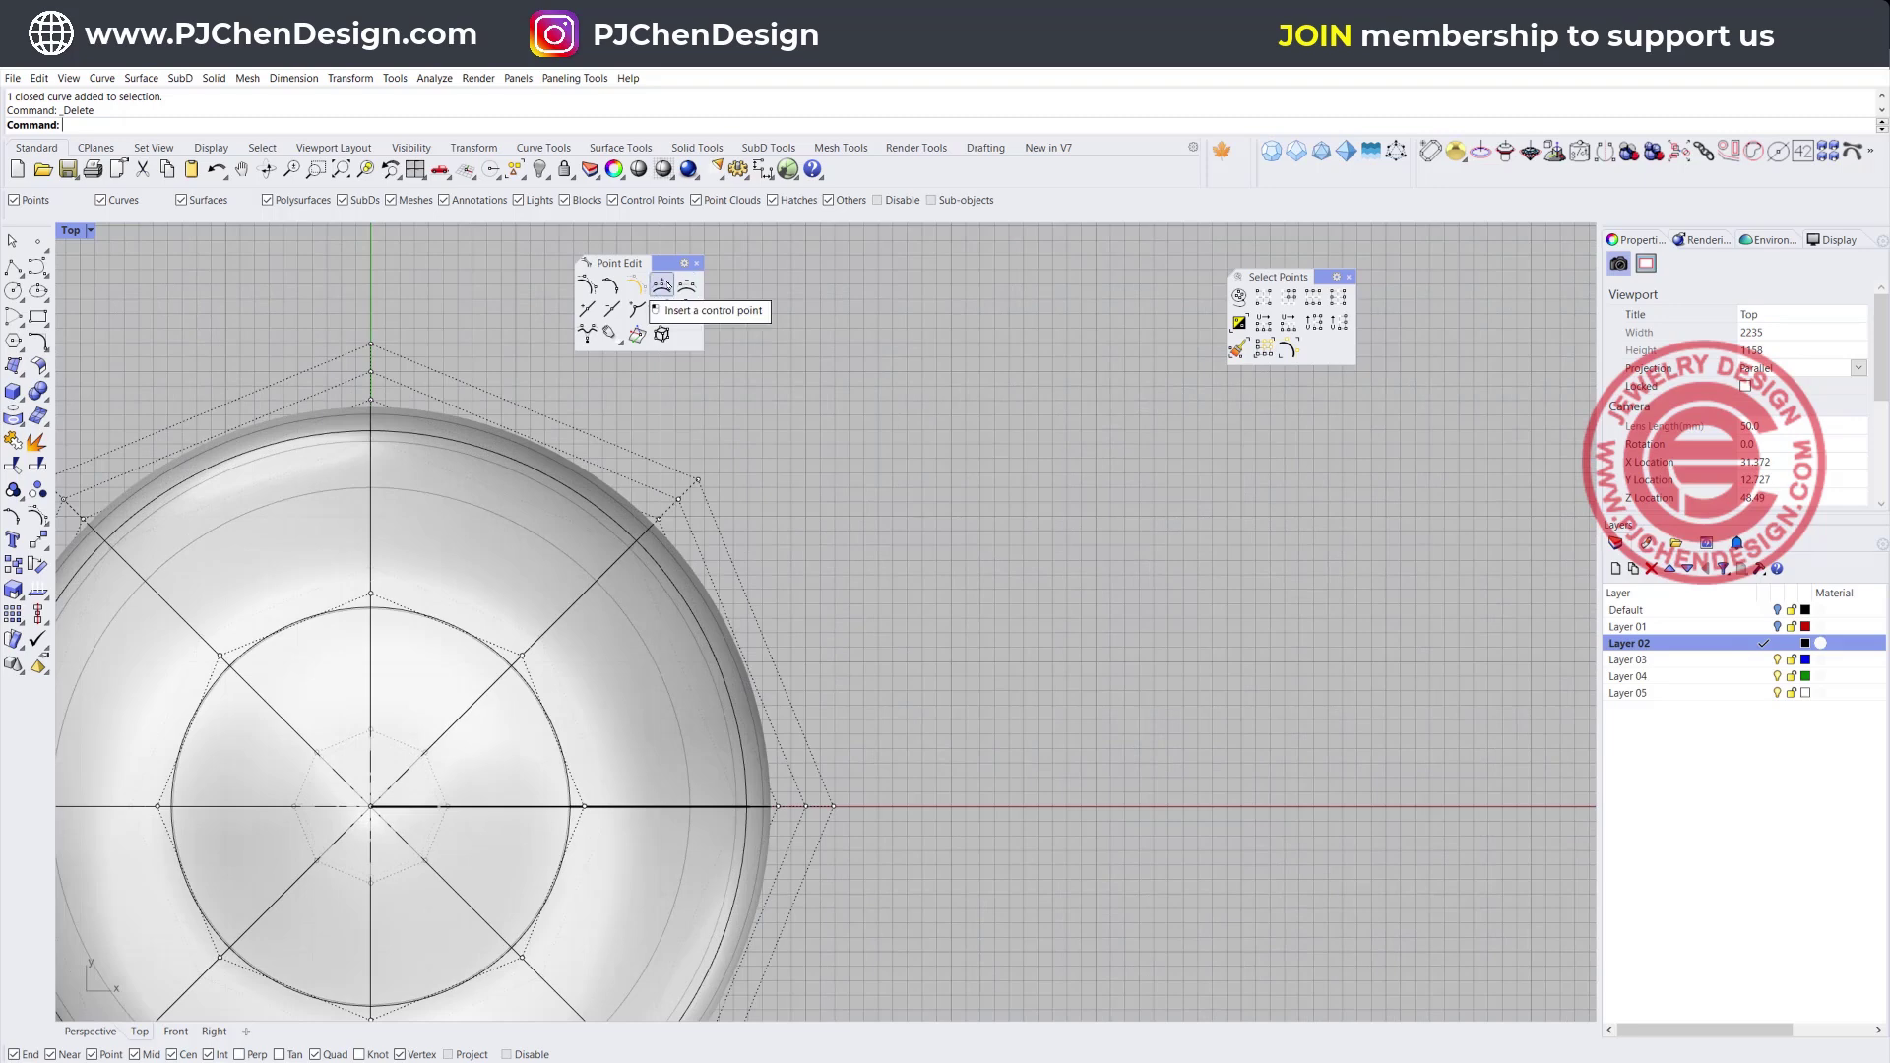
click(660, 285)
click(622, 550)
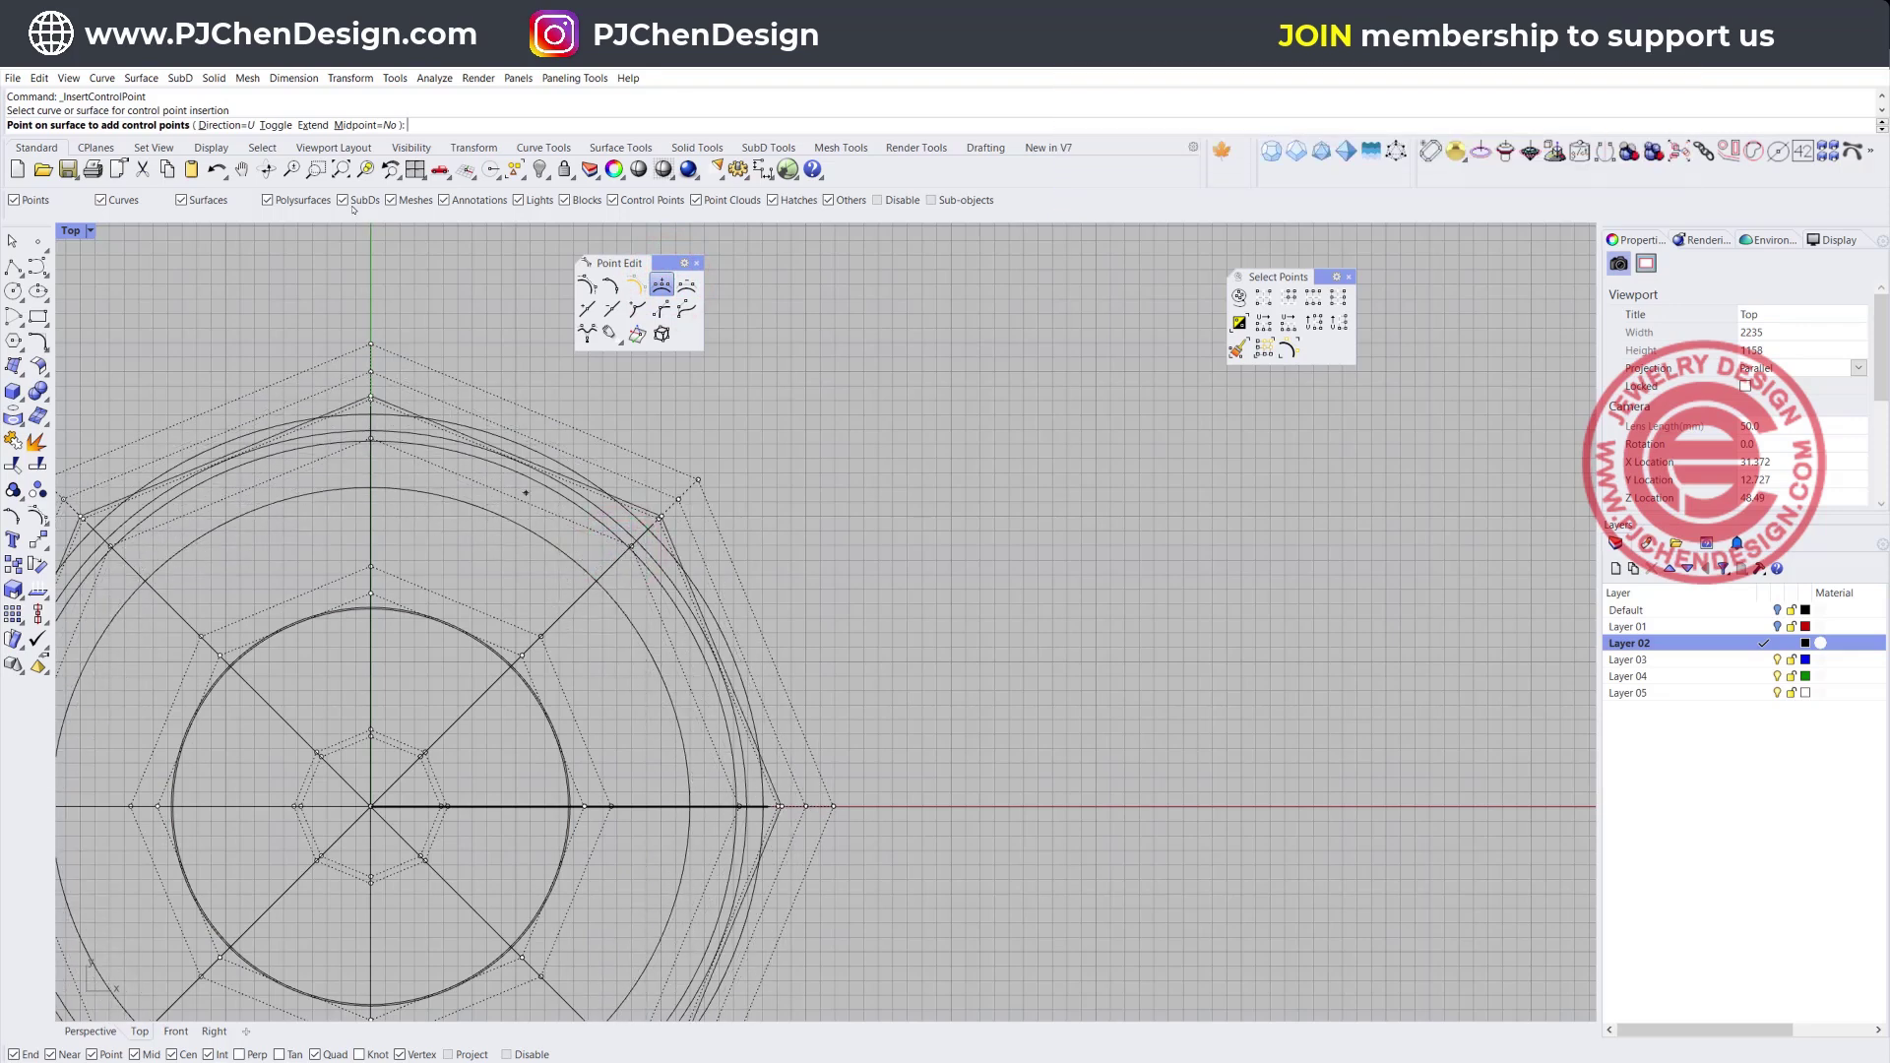
click(275, 125)
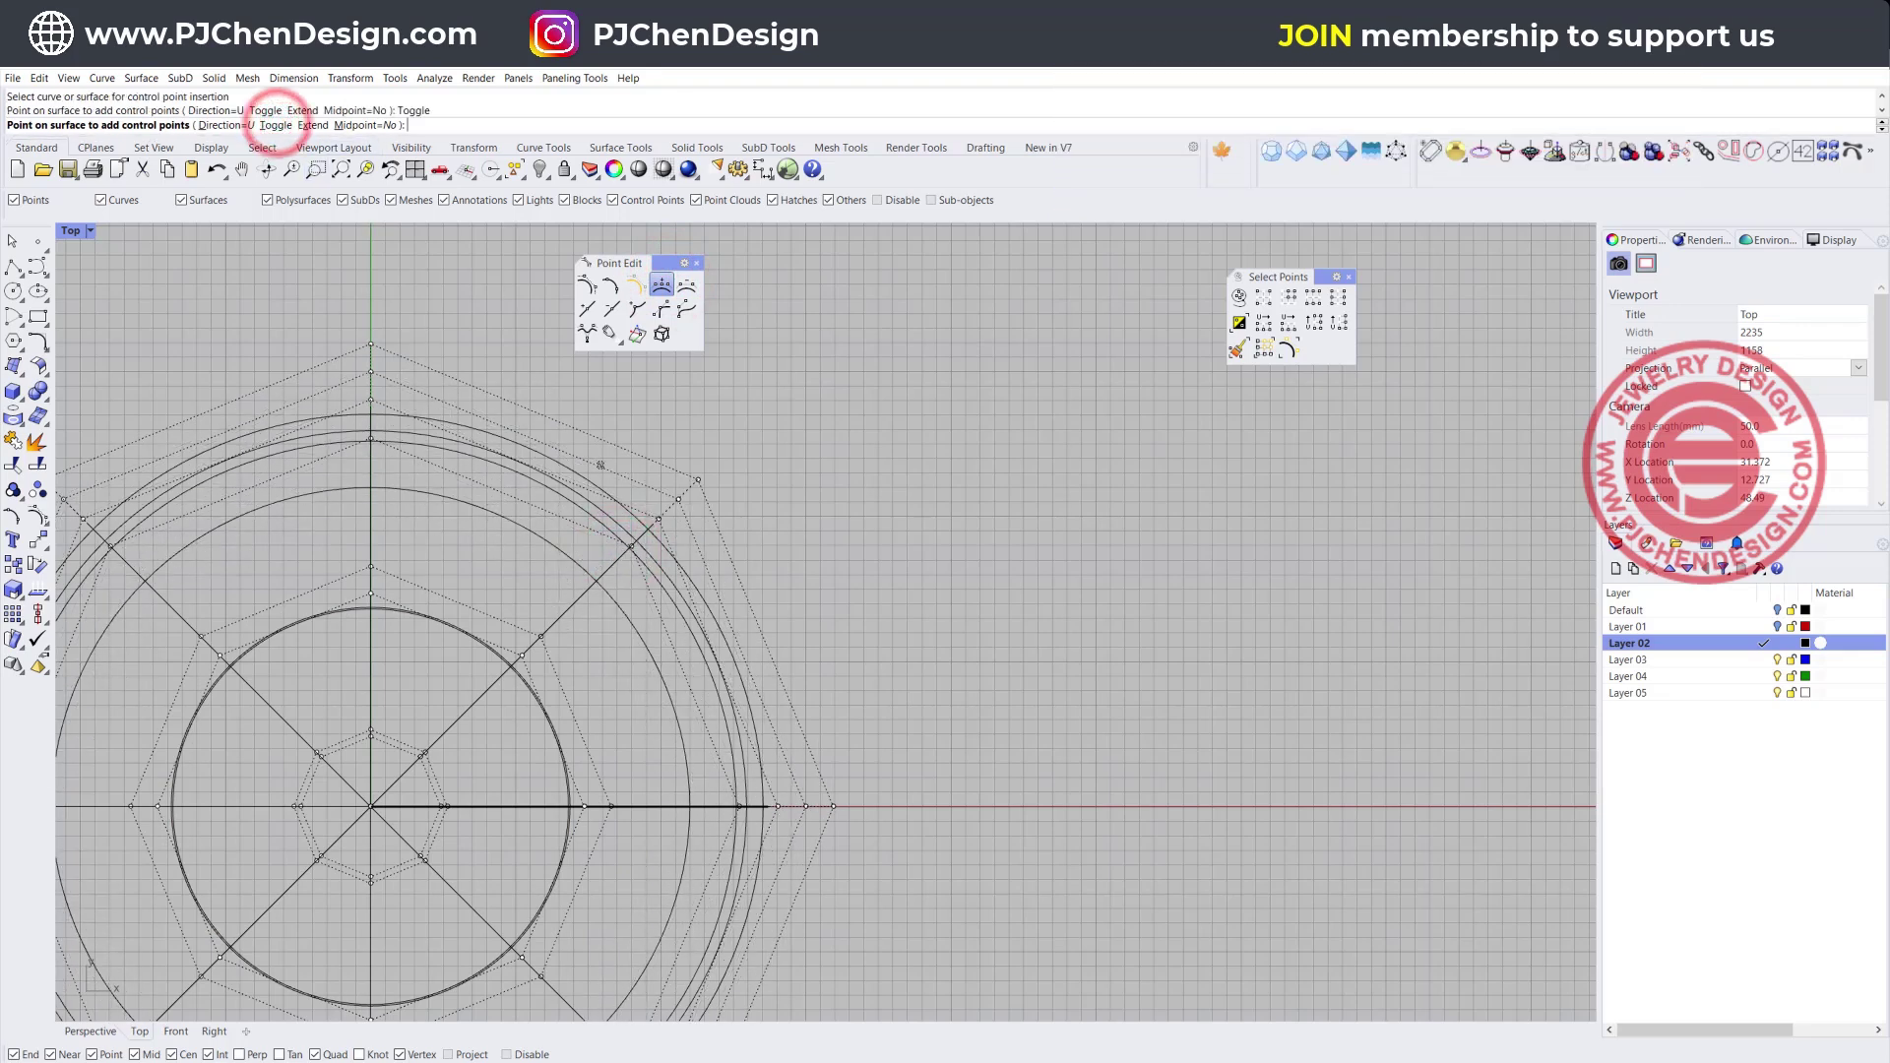
click(610, 508)
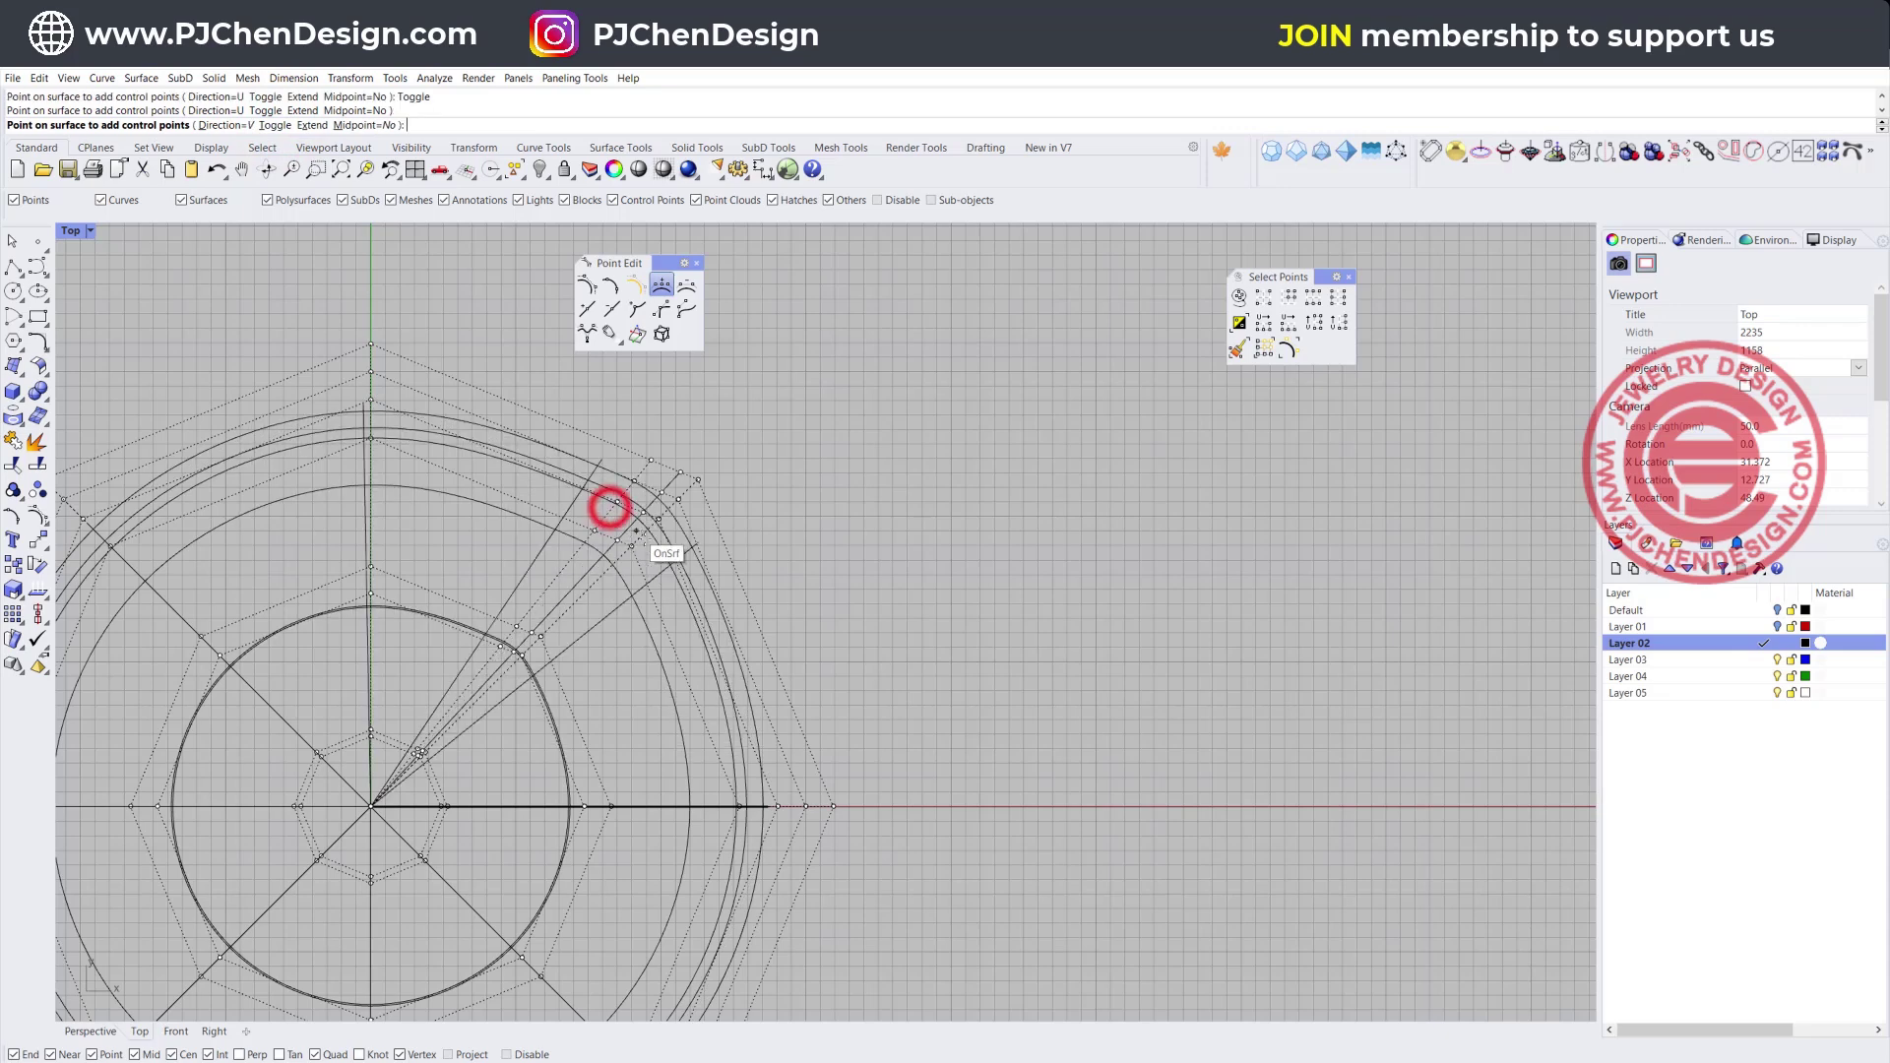
click(688, 586)
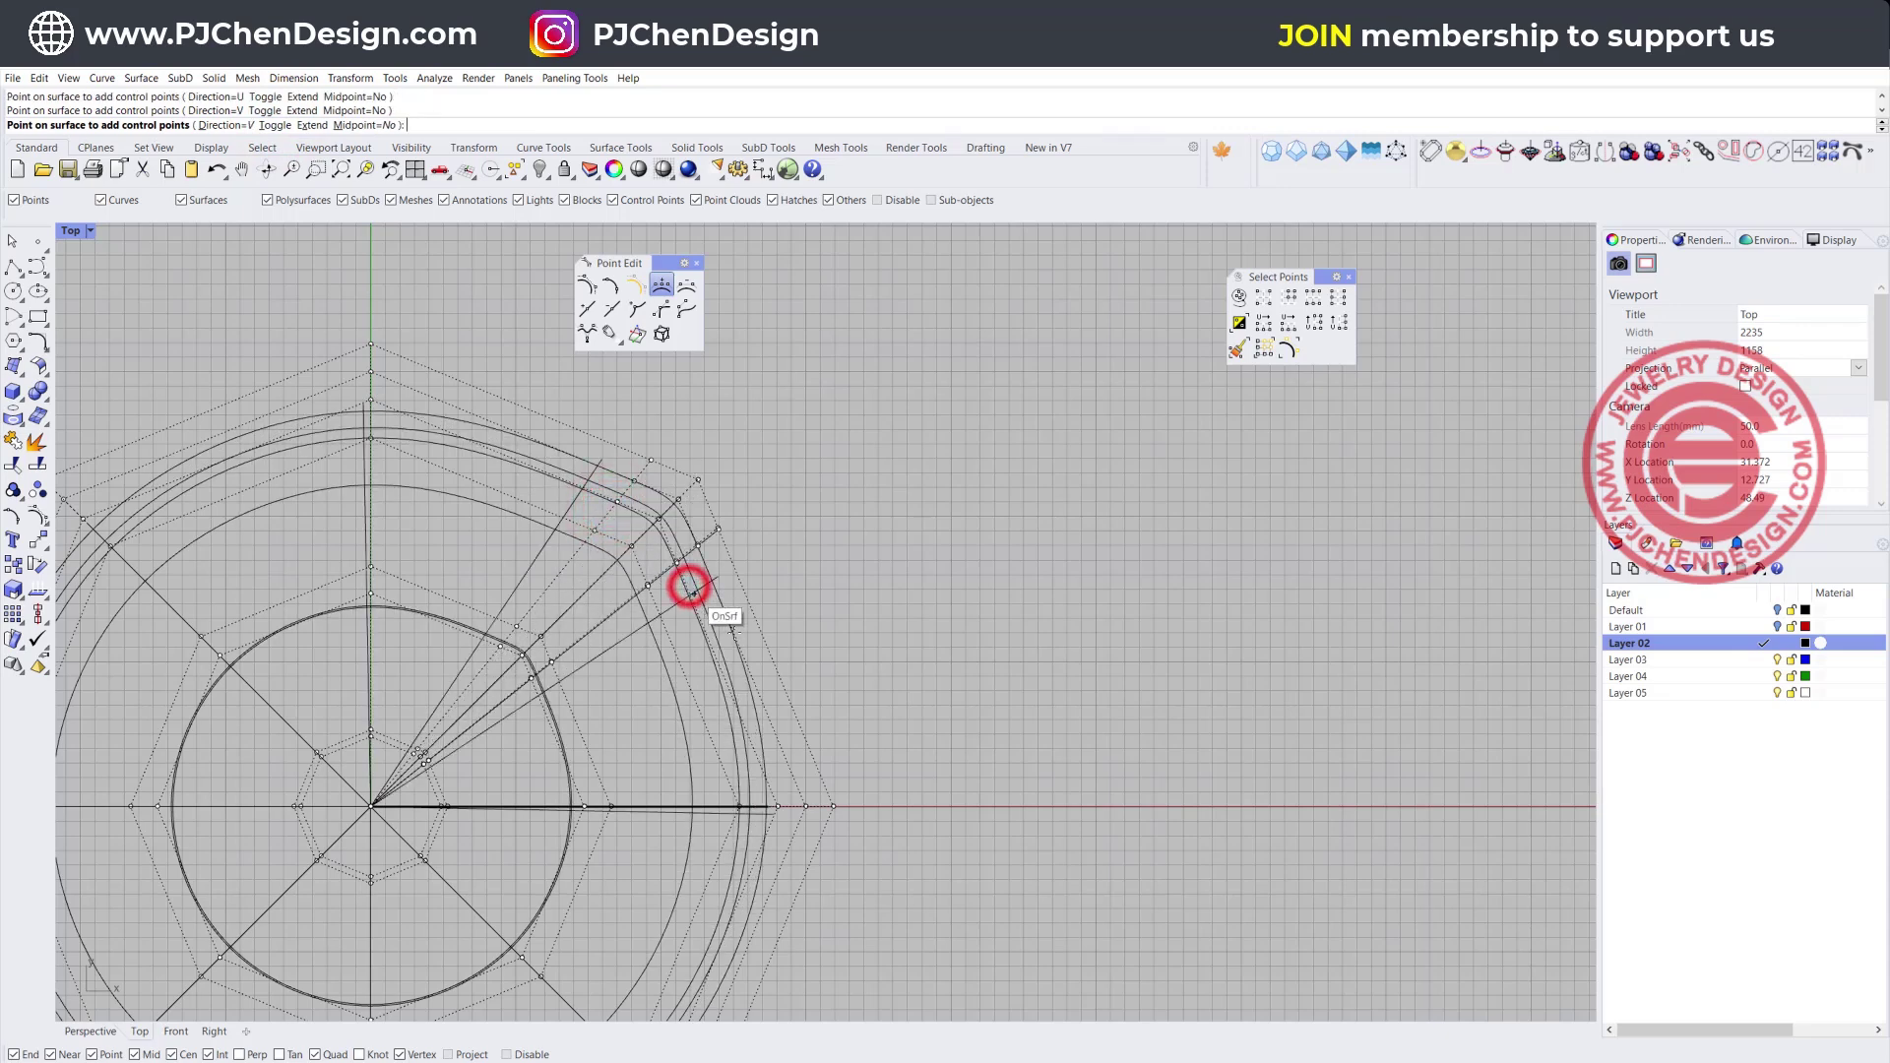
key(Return)
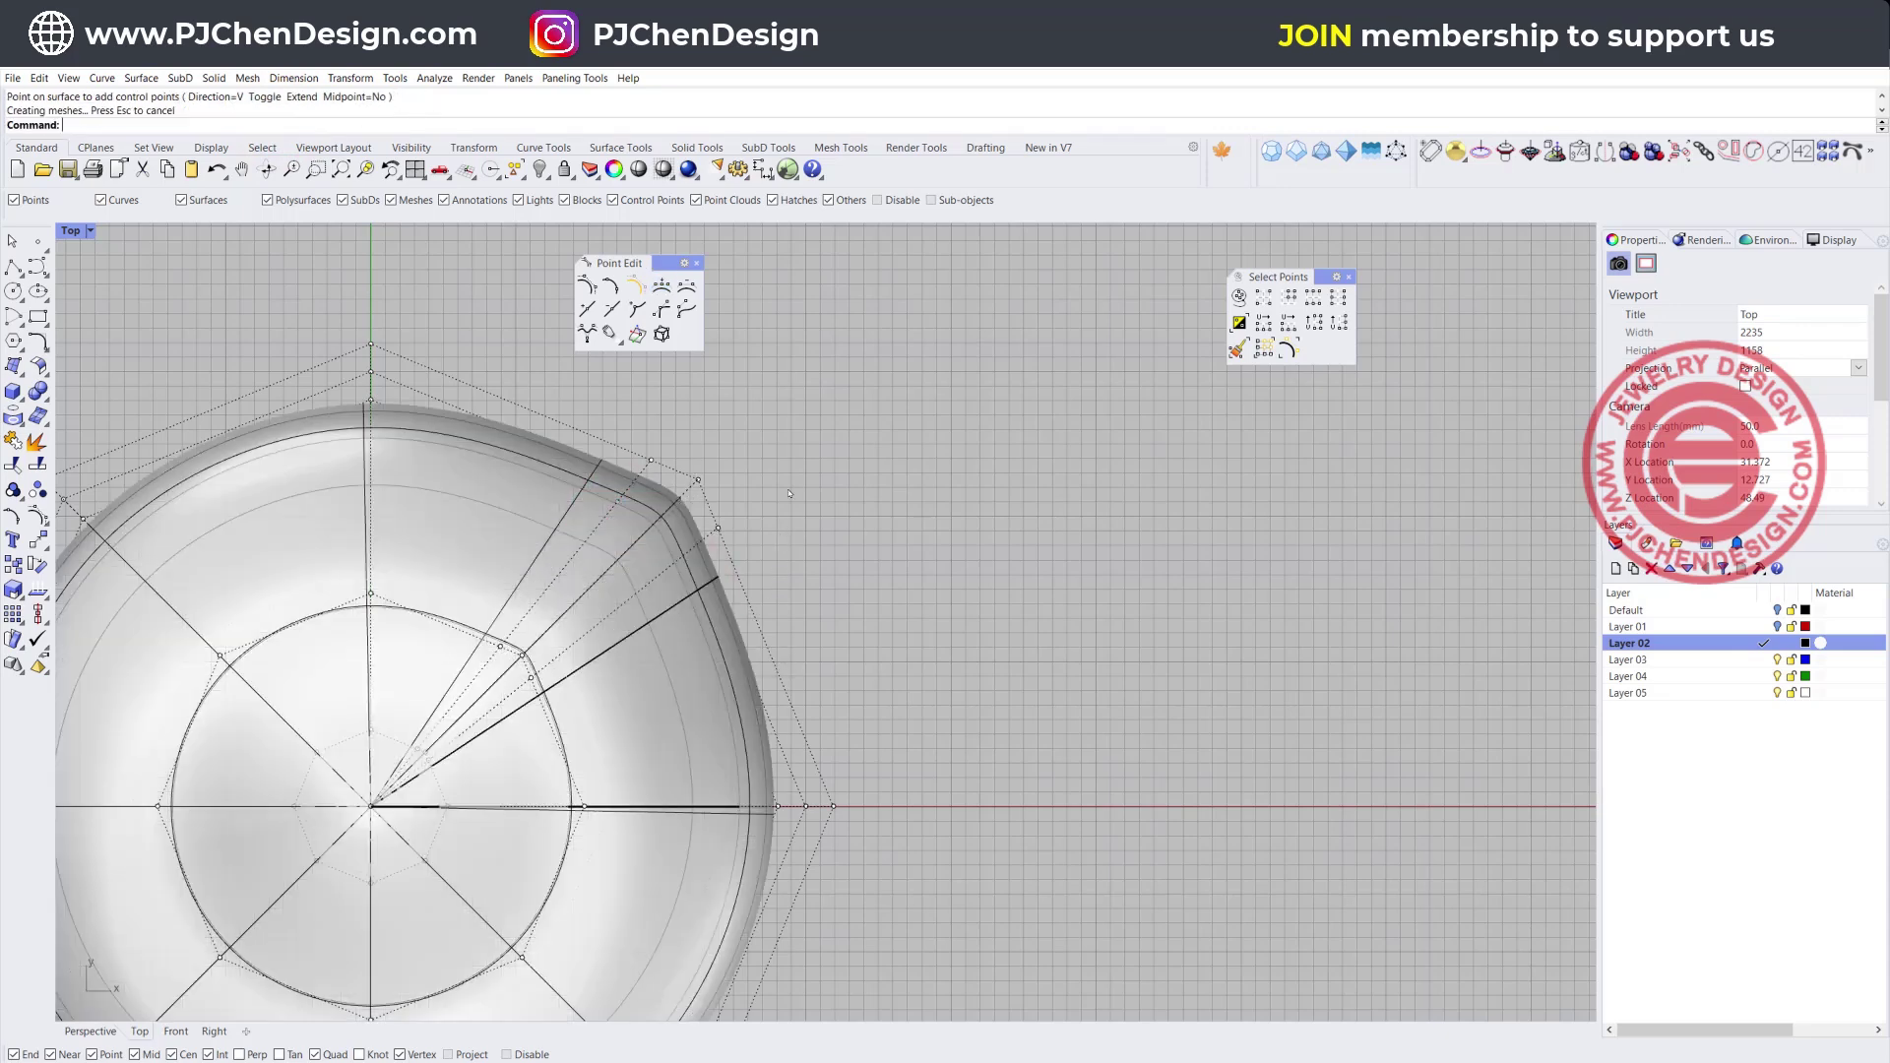
Try scaling the pepper's whole upper-right diagonal column of control points inward, selecting it along V
click(698, 480)
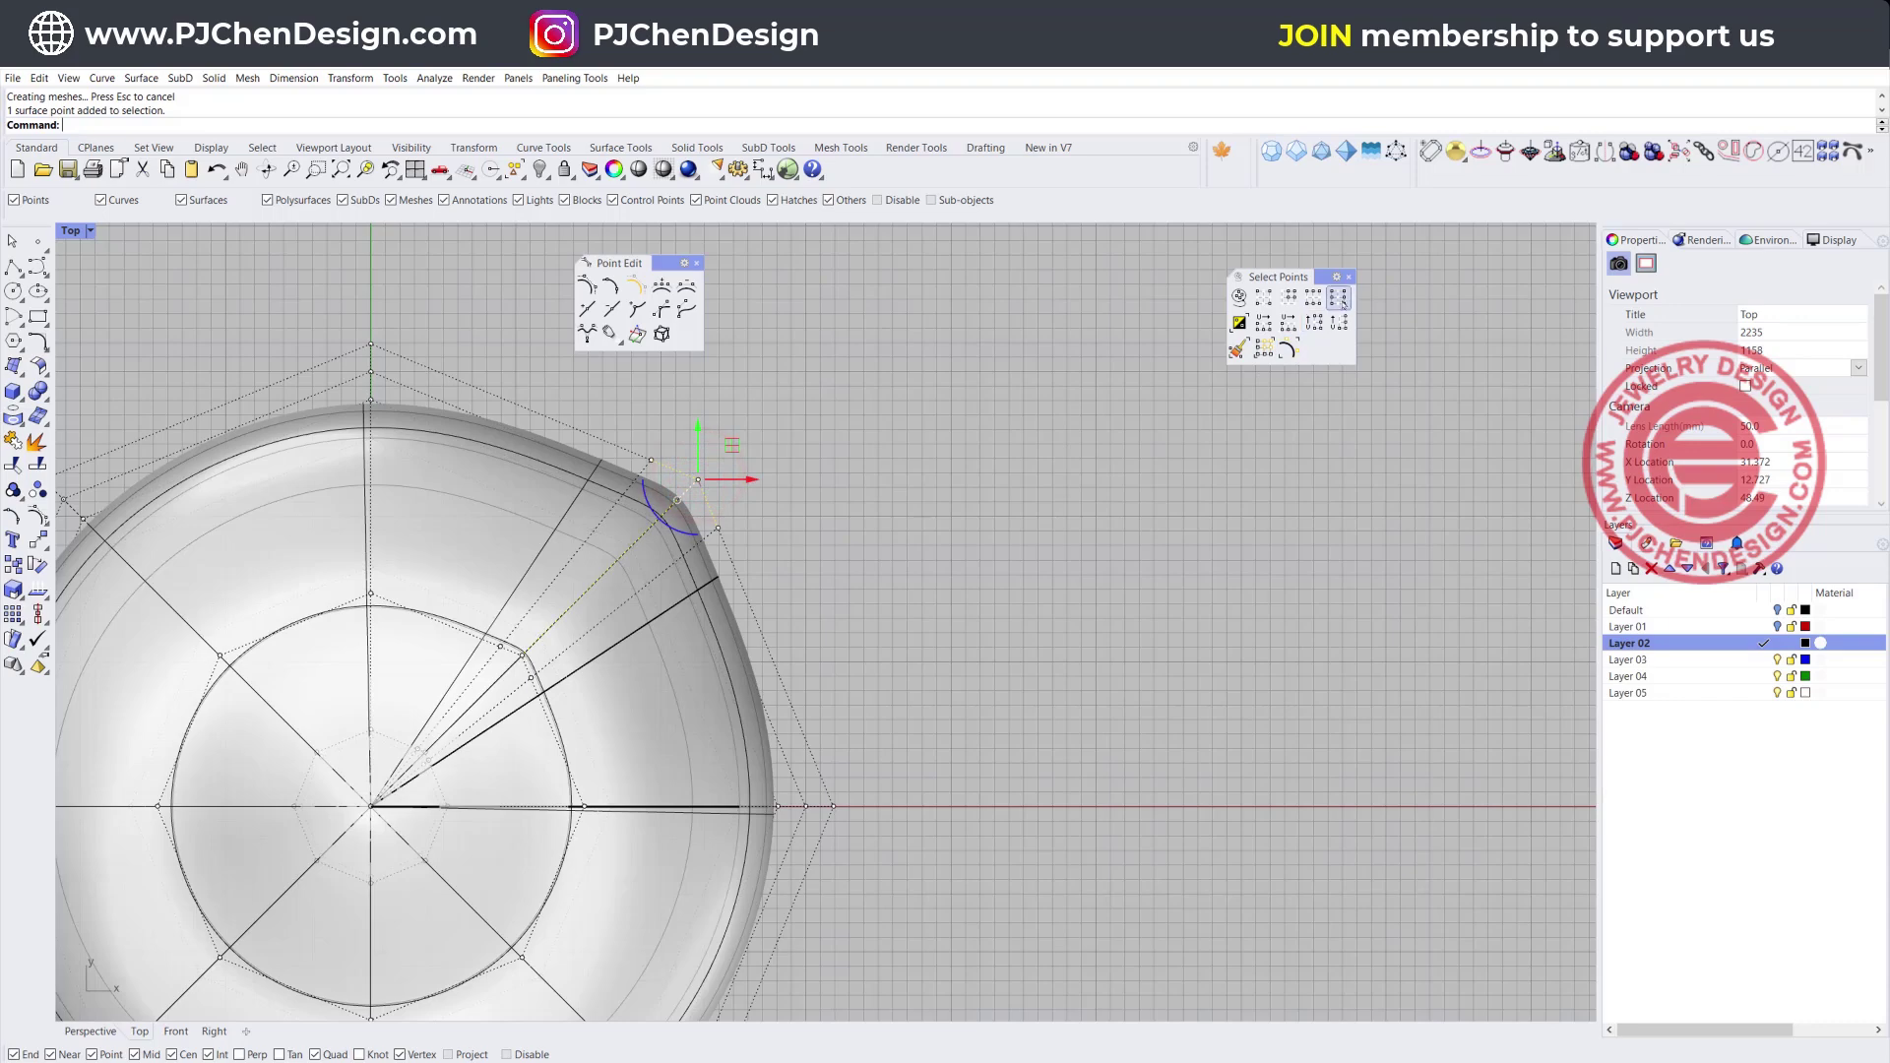
click(1339, 299)
double_click(78, 229)
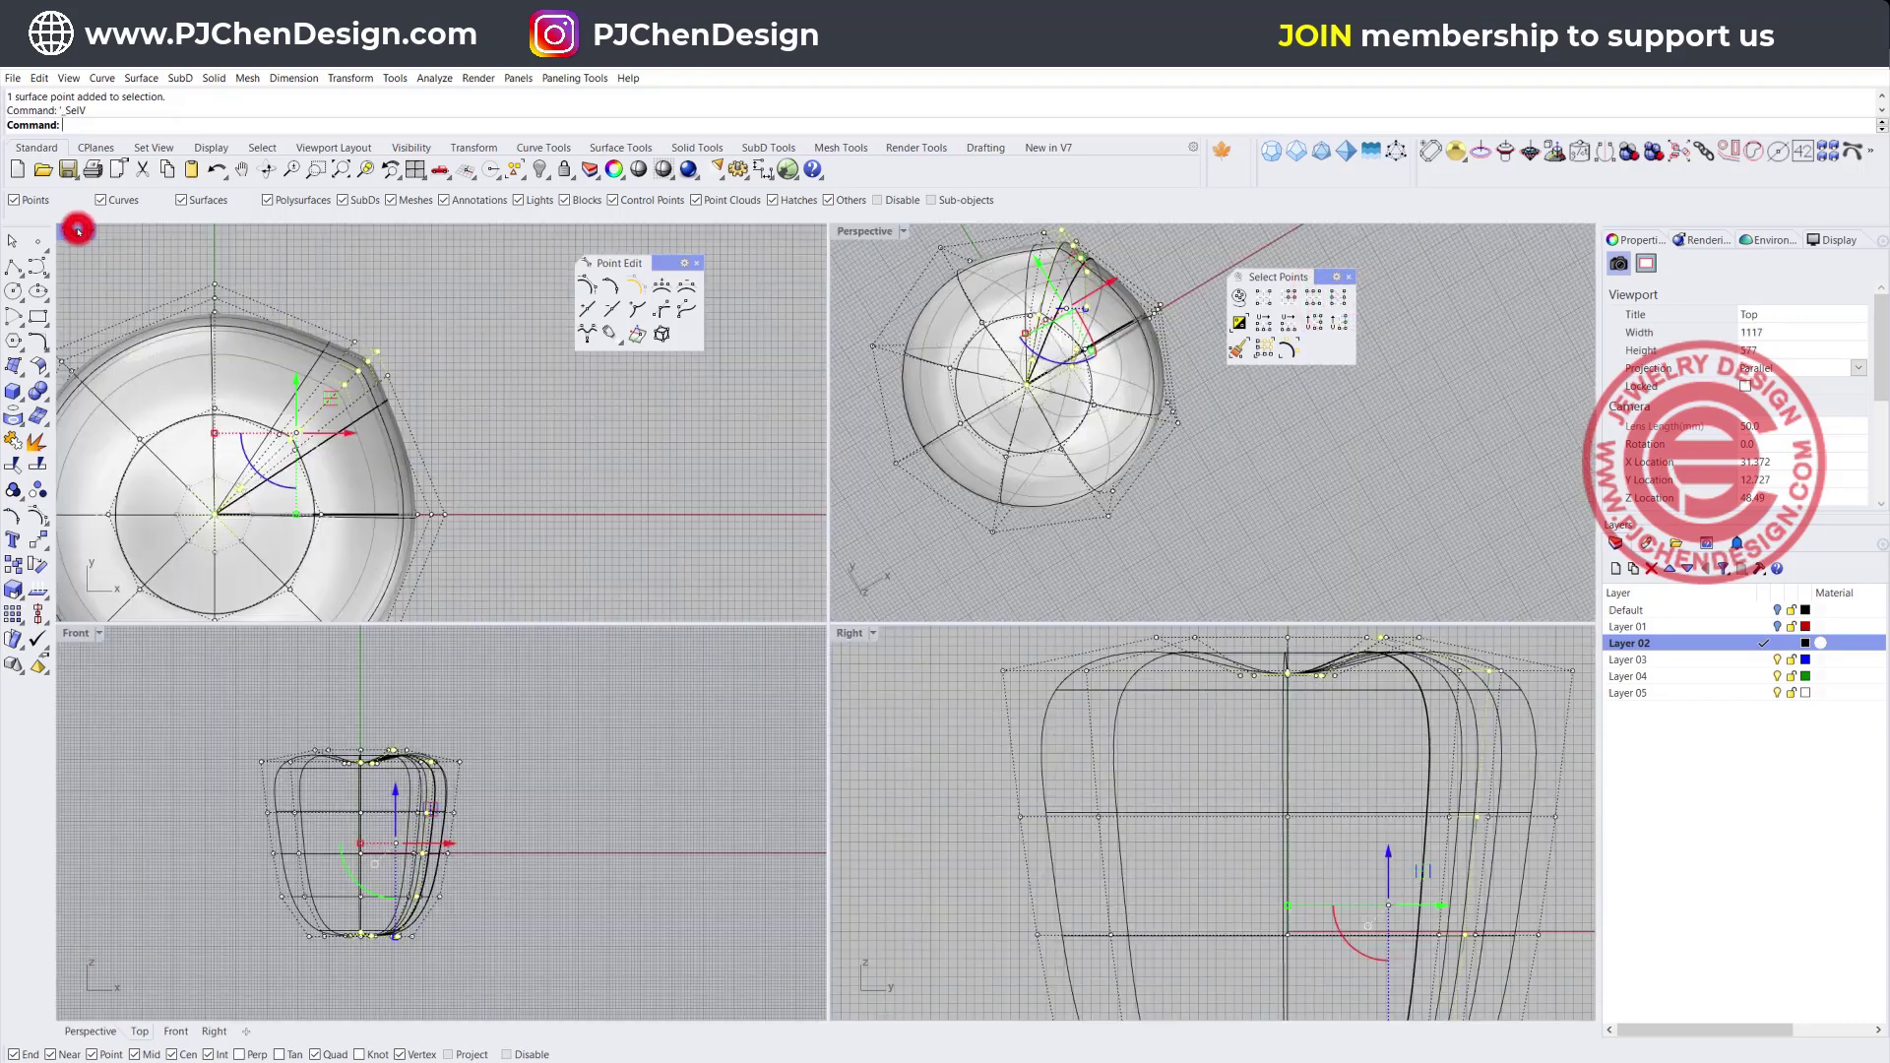
right_drag(1466, 531, 1147, 463)
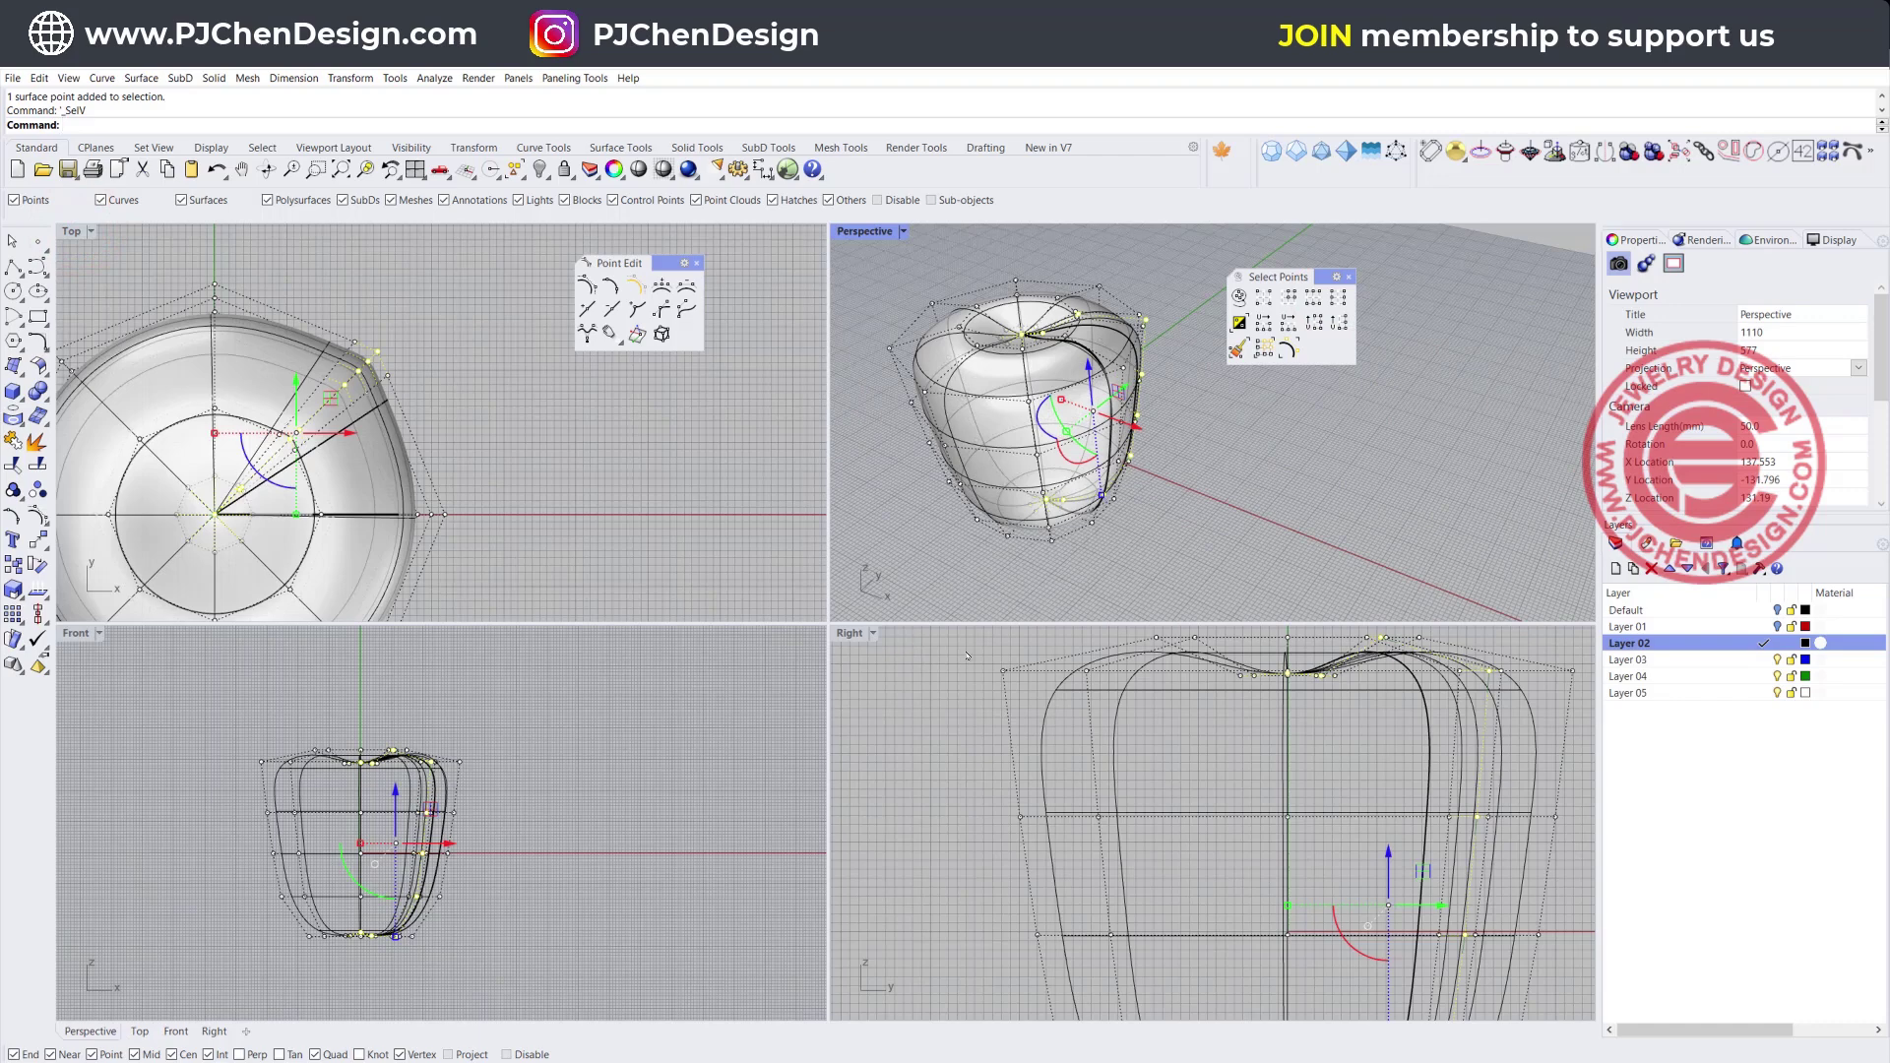
scroll(1348, 827, down, 5)
drag(1231, 860, 1242, 867)
Set the Perspective view to Rendered display and examine the groove and the centre of the pepper's top
click(1279, 484)
right_drag(1279, 484, 1197, 463)
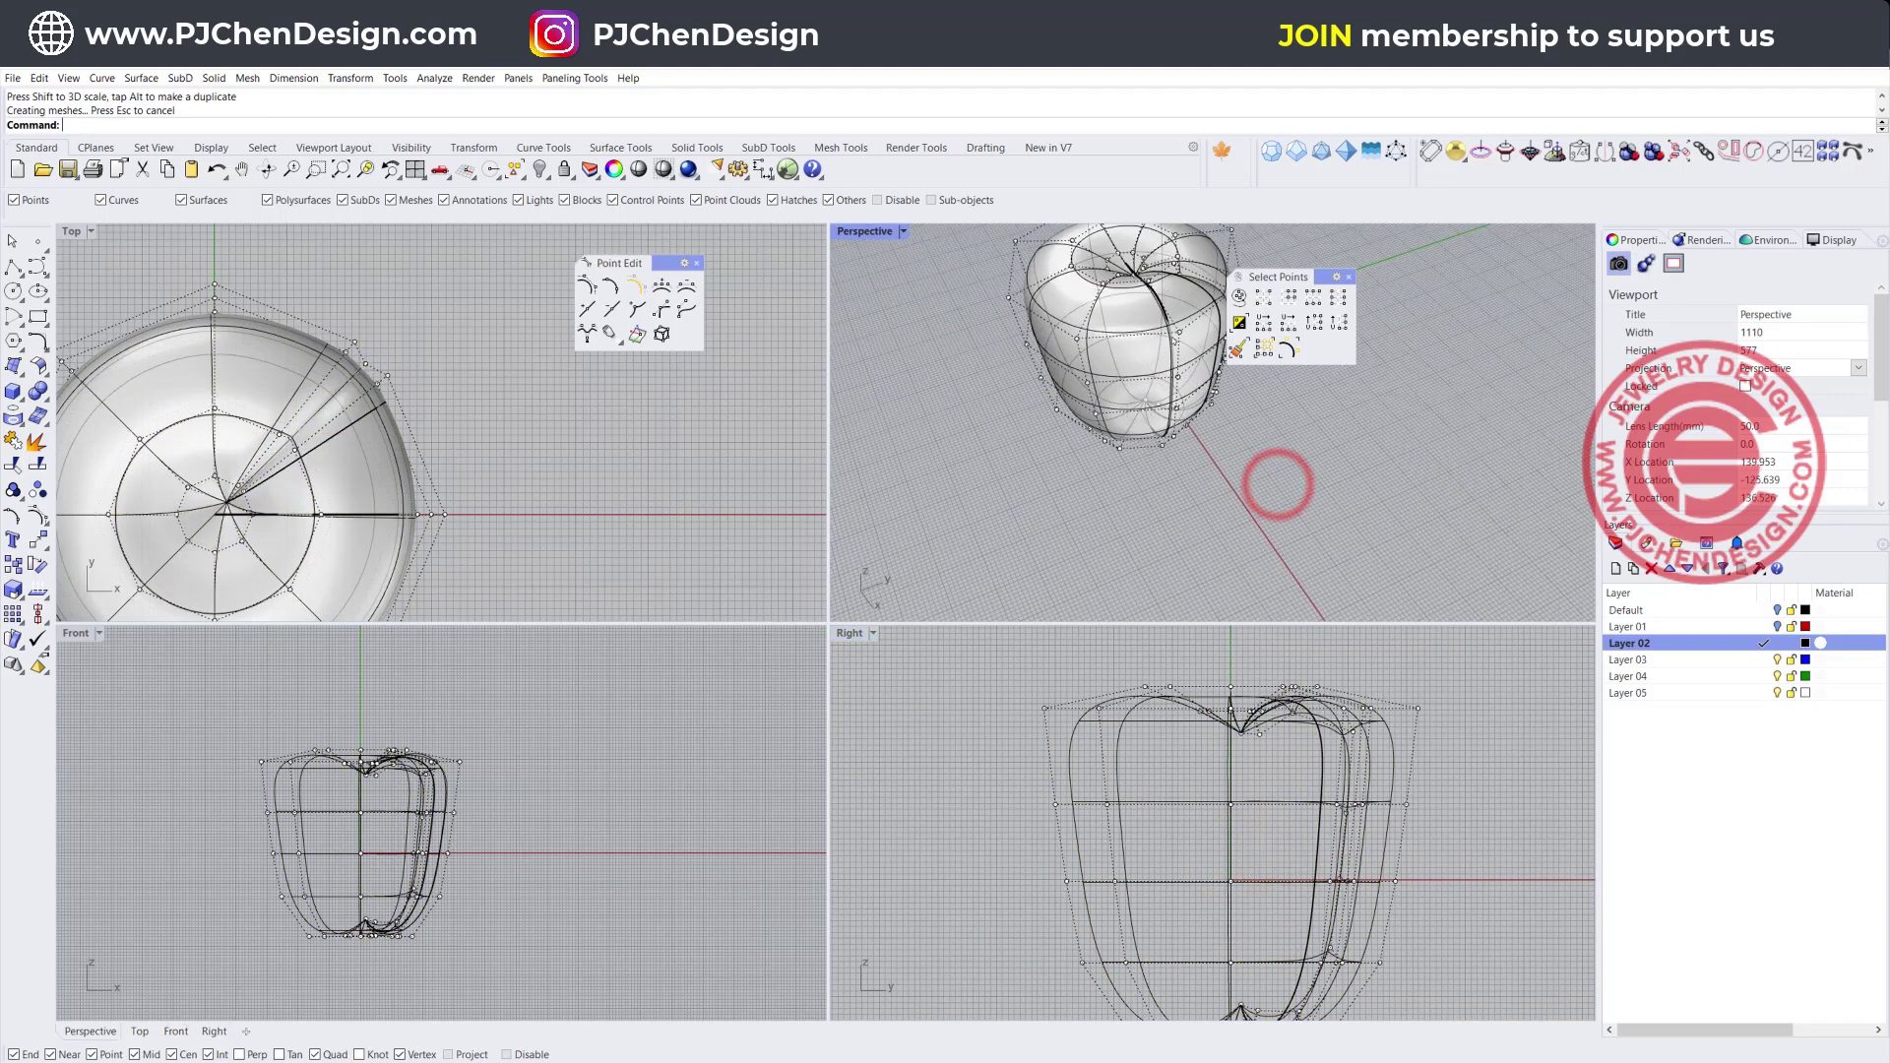
scroll(1183, 382, up, 3)
shift+right_drag(1184, 382, 1065, 416)
click(903, 231)
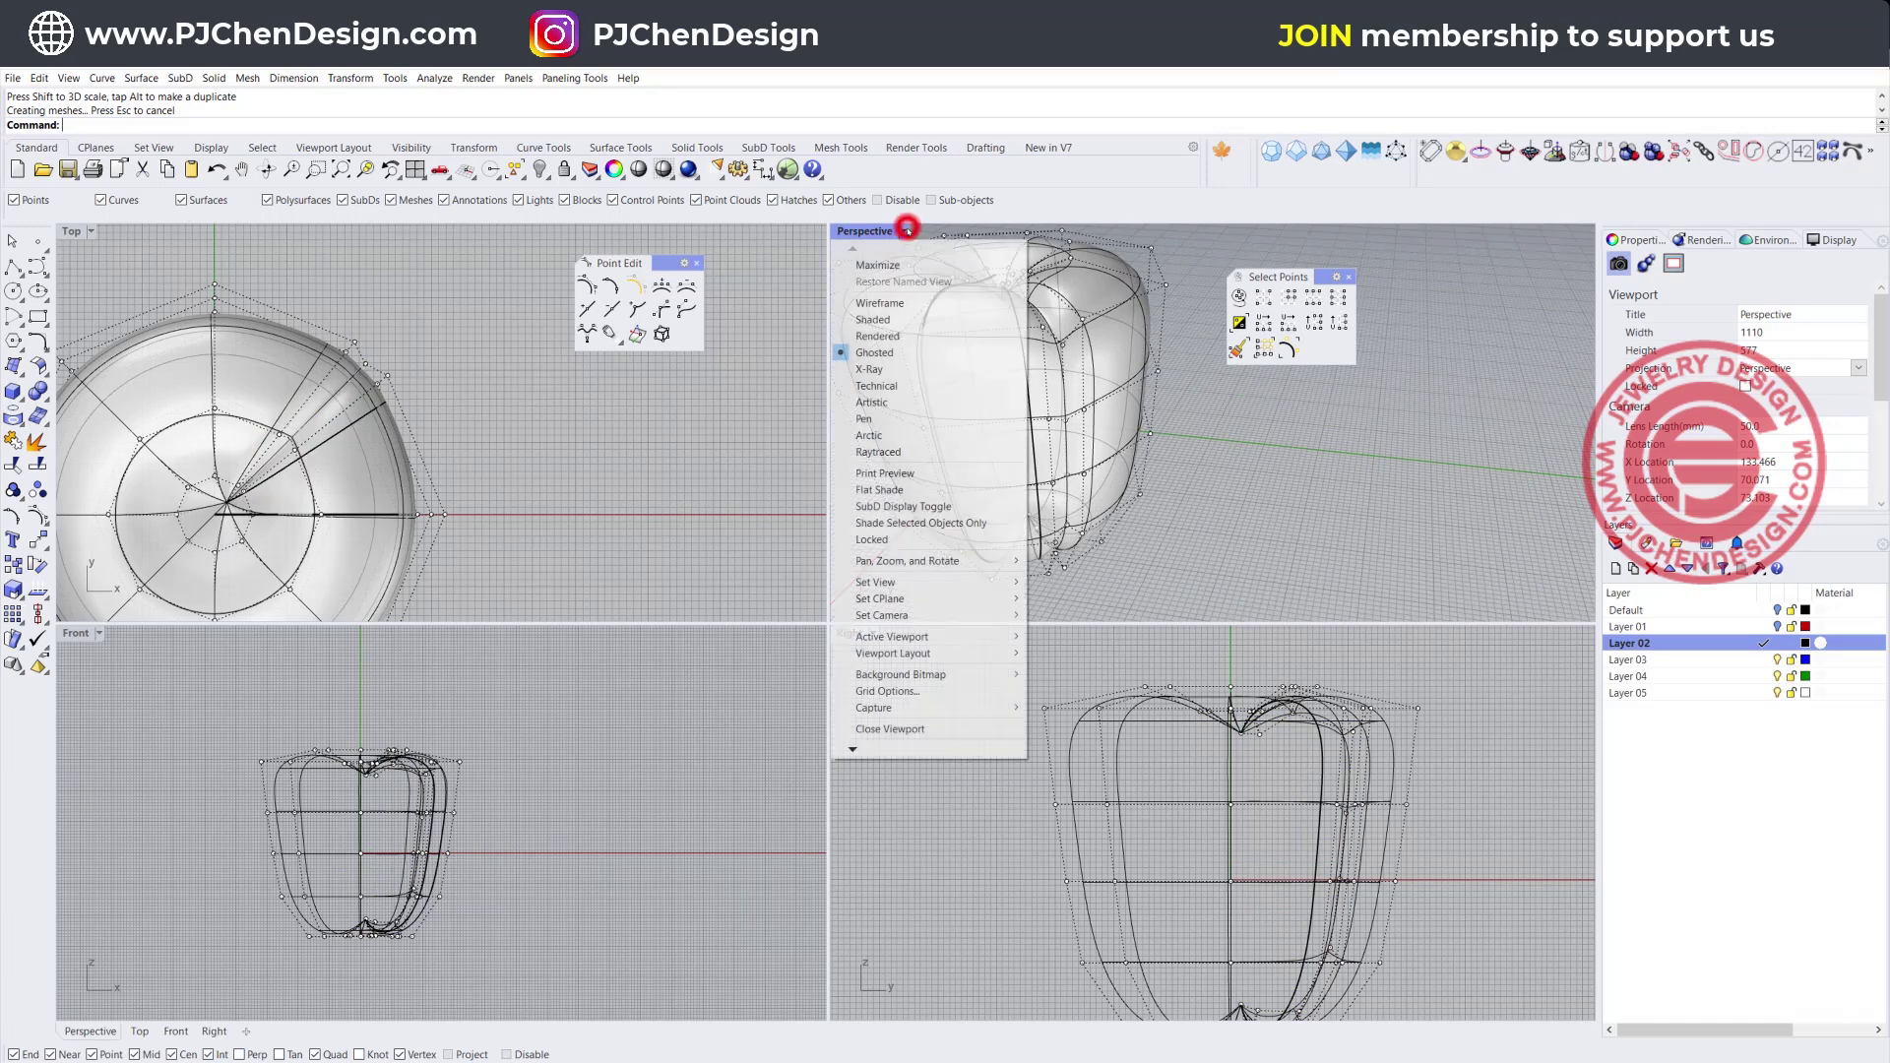
click(877, 337)
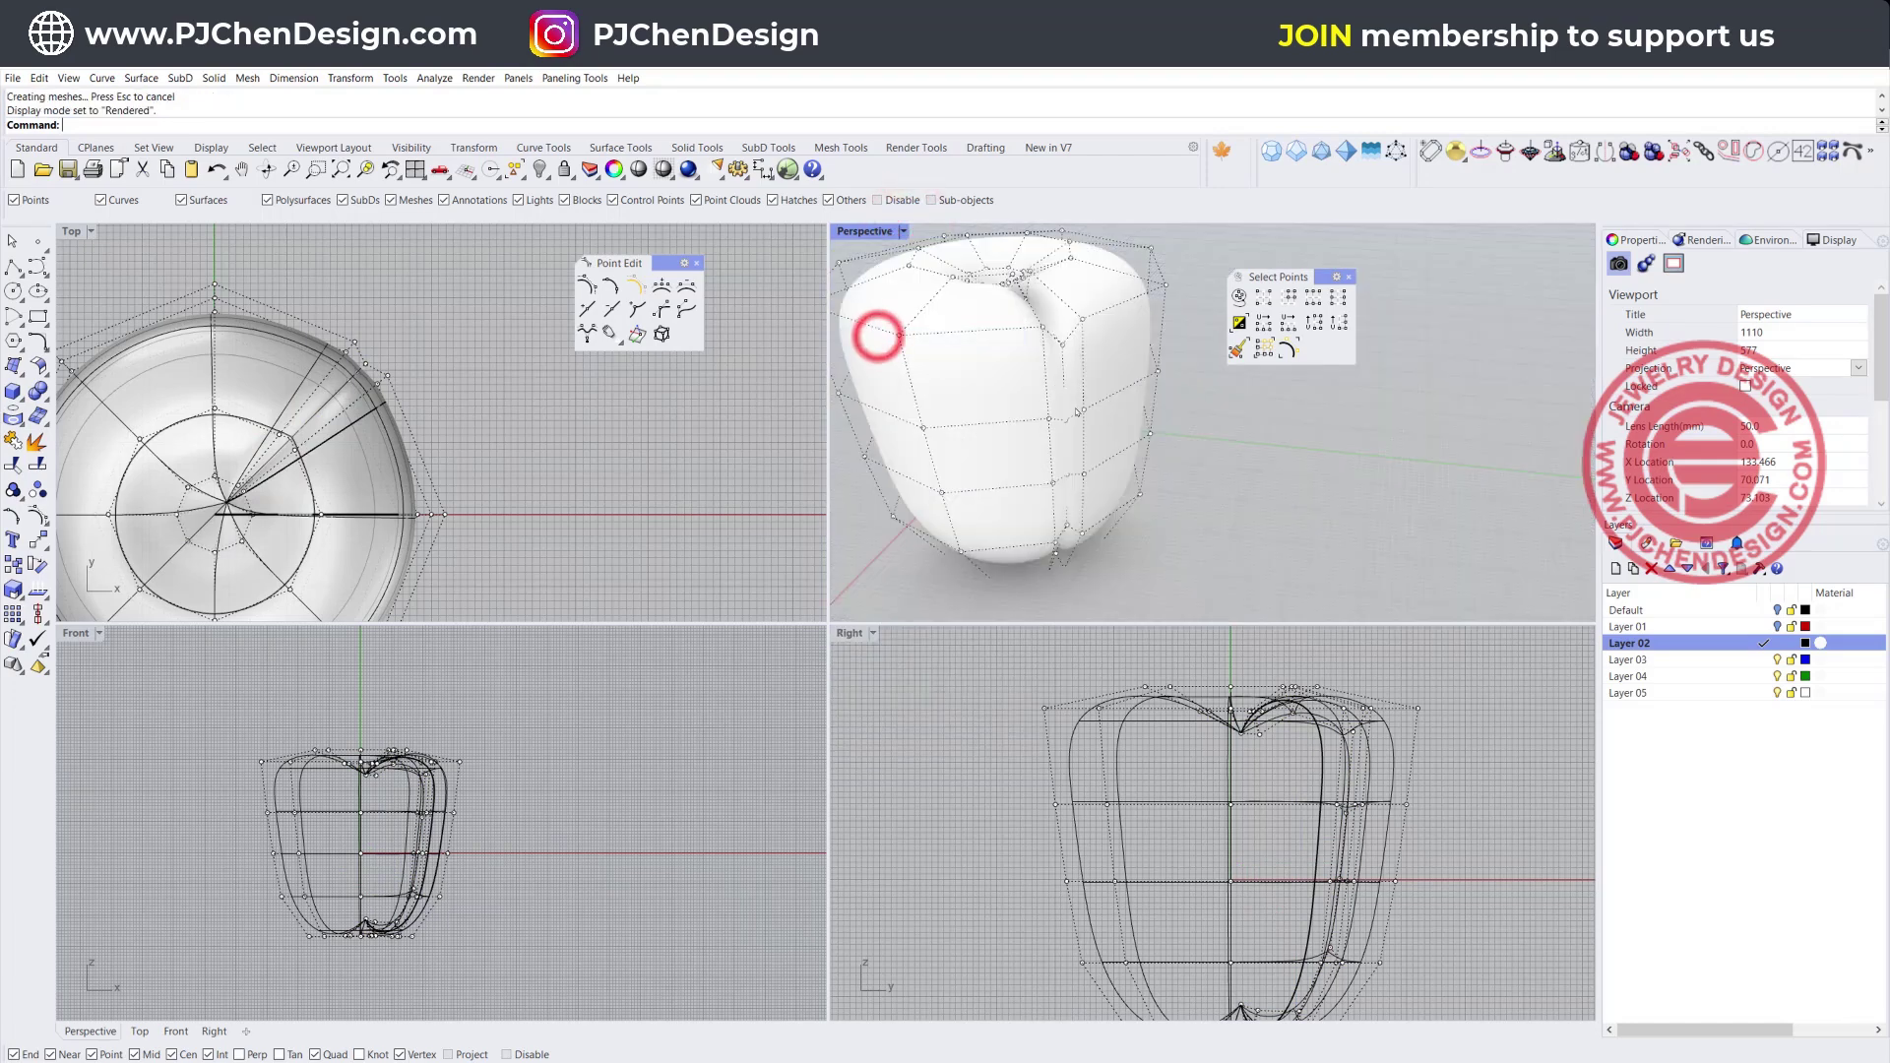
click(1272, 442)
right_drag(1053, 320, 1041, 375)
scroll(1043, 394, up, 2)
shift+right_drag(1058, 463, 979, 314)
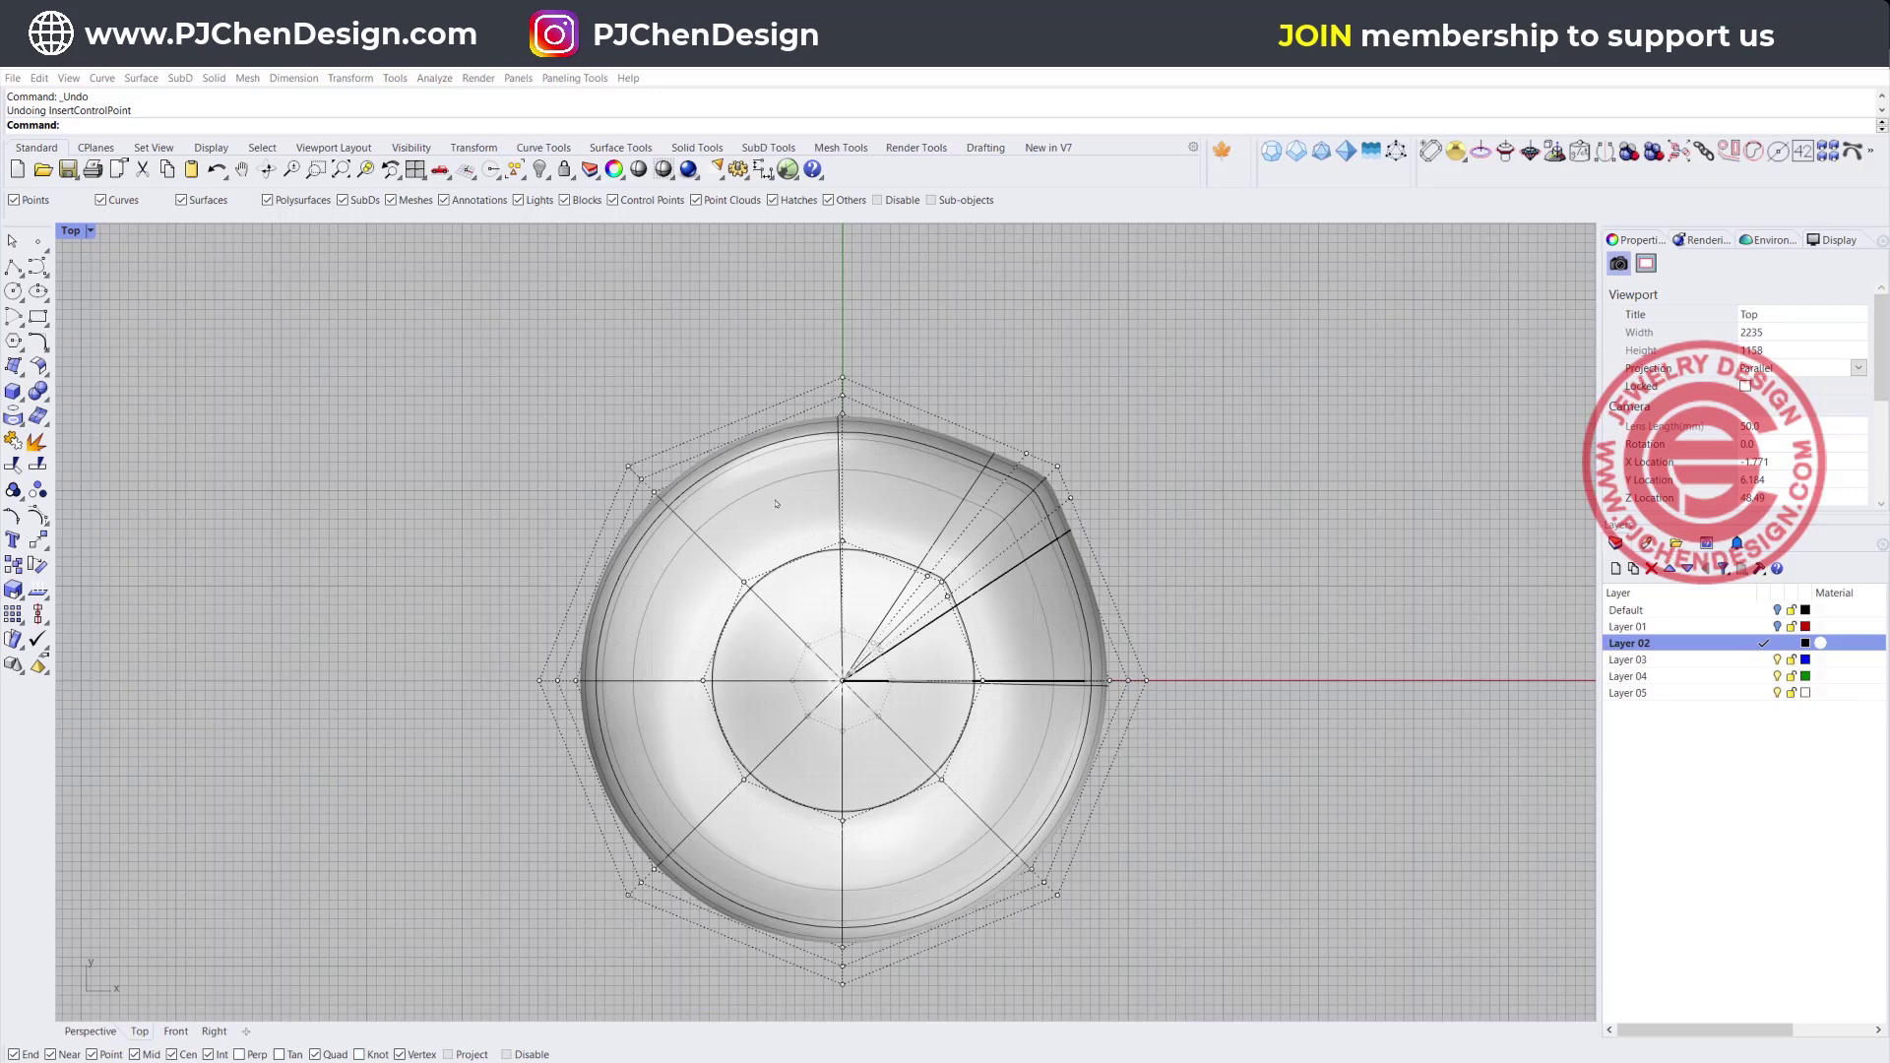
Insert V-direction control-point columns on both sides of the pepper surface's other three diagonal columns in the Top view
click(776, 503)
click(662, 284)
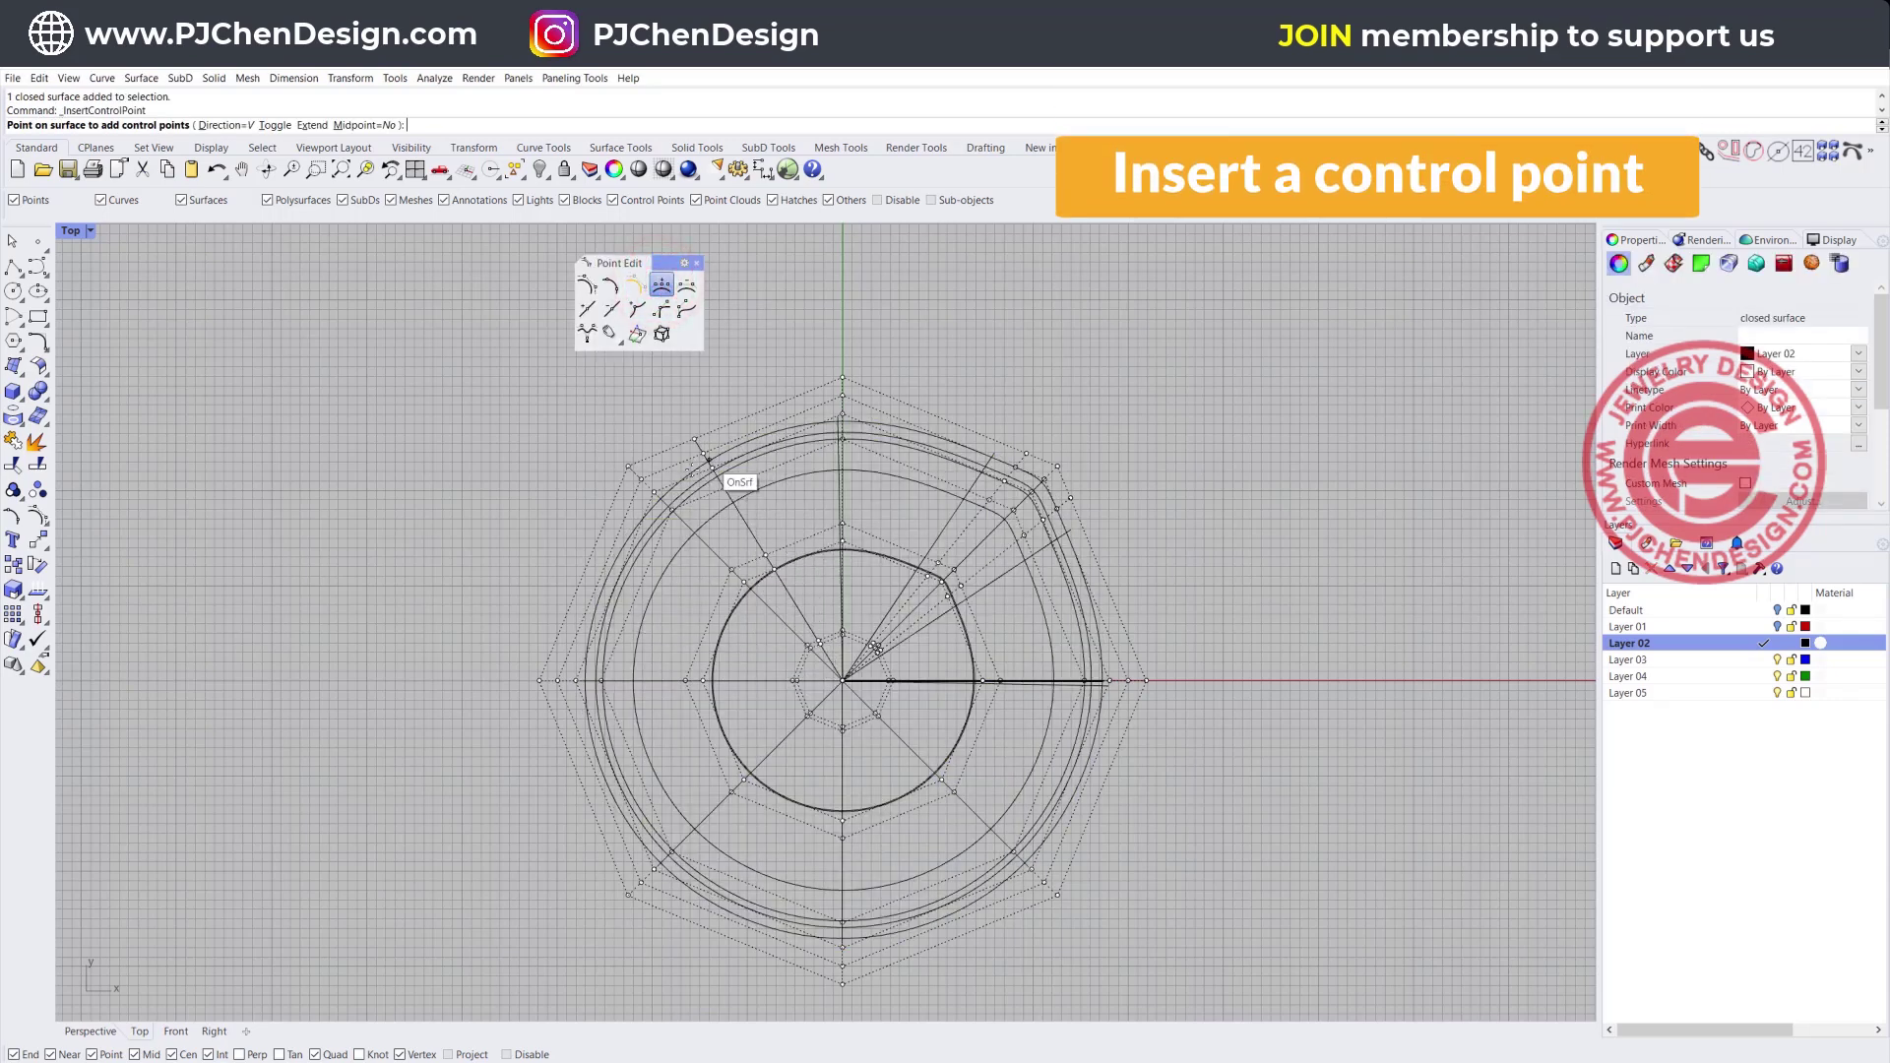
click(705, 512)
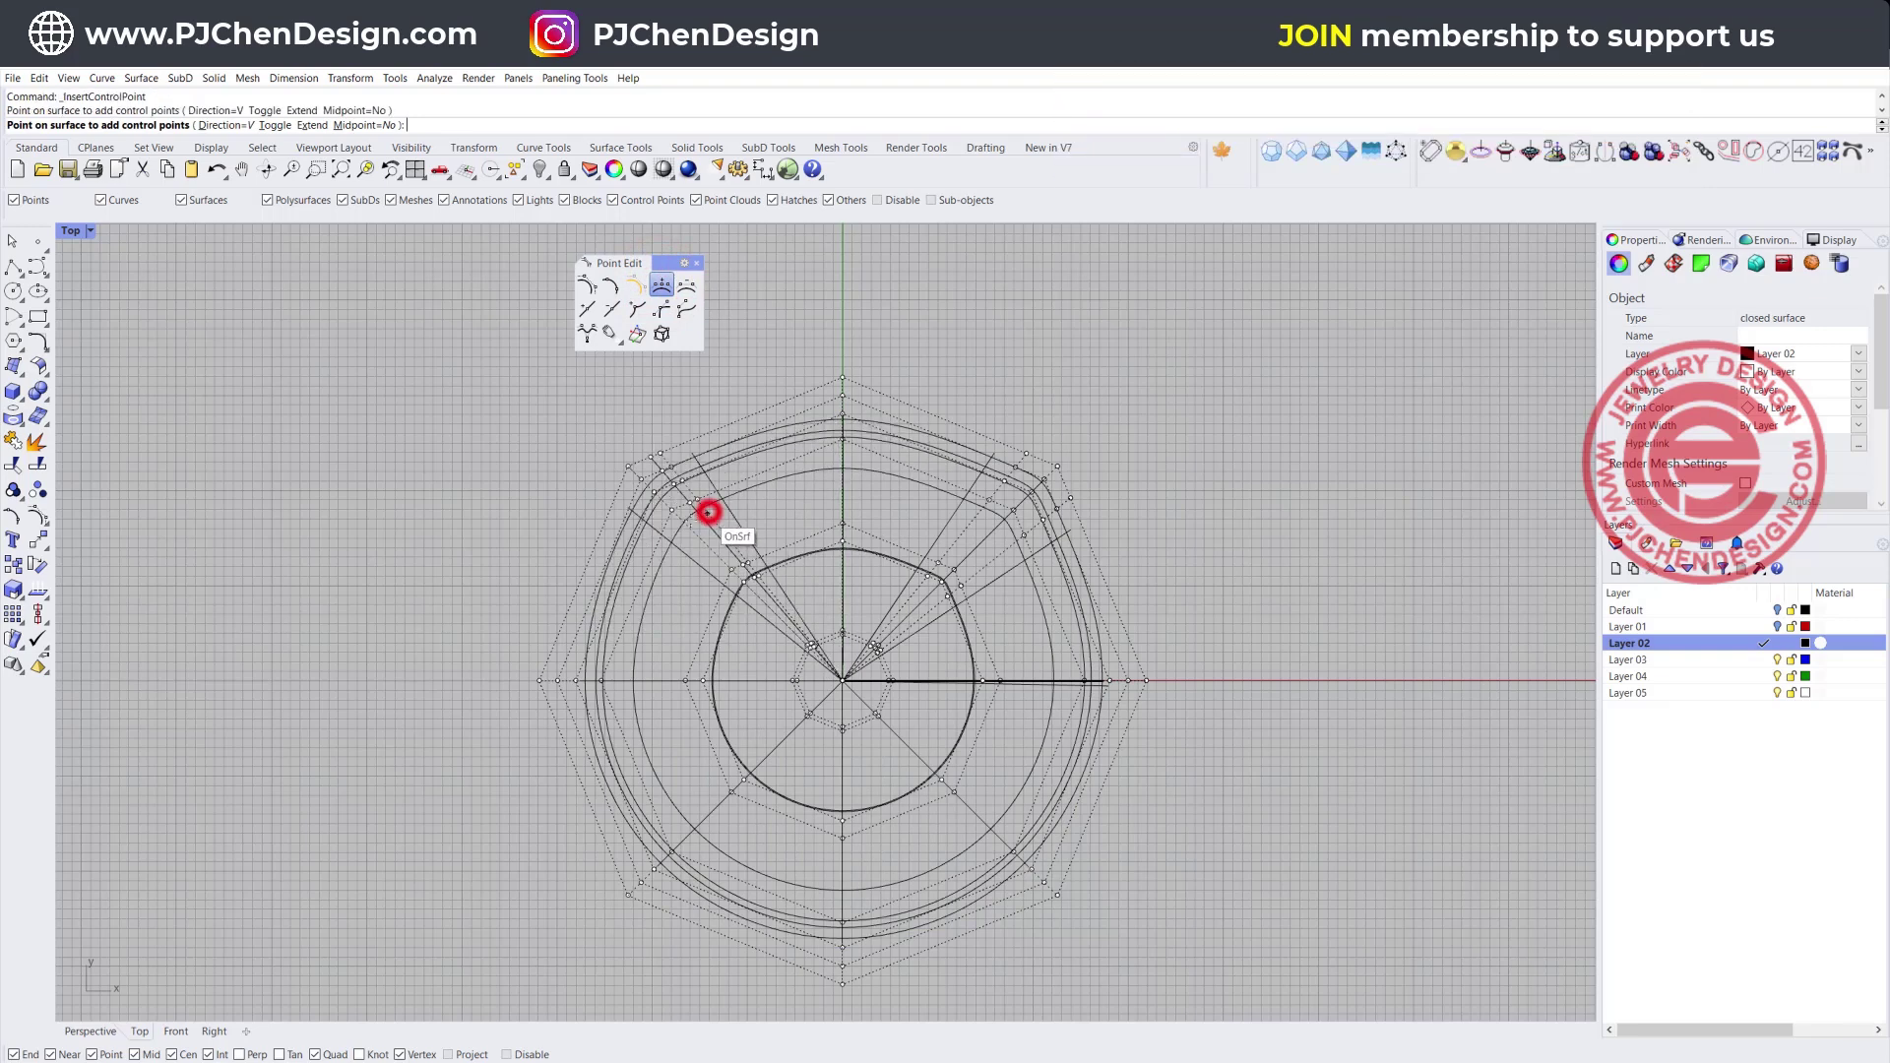
click(652, 554)
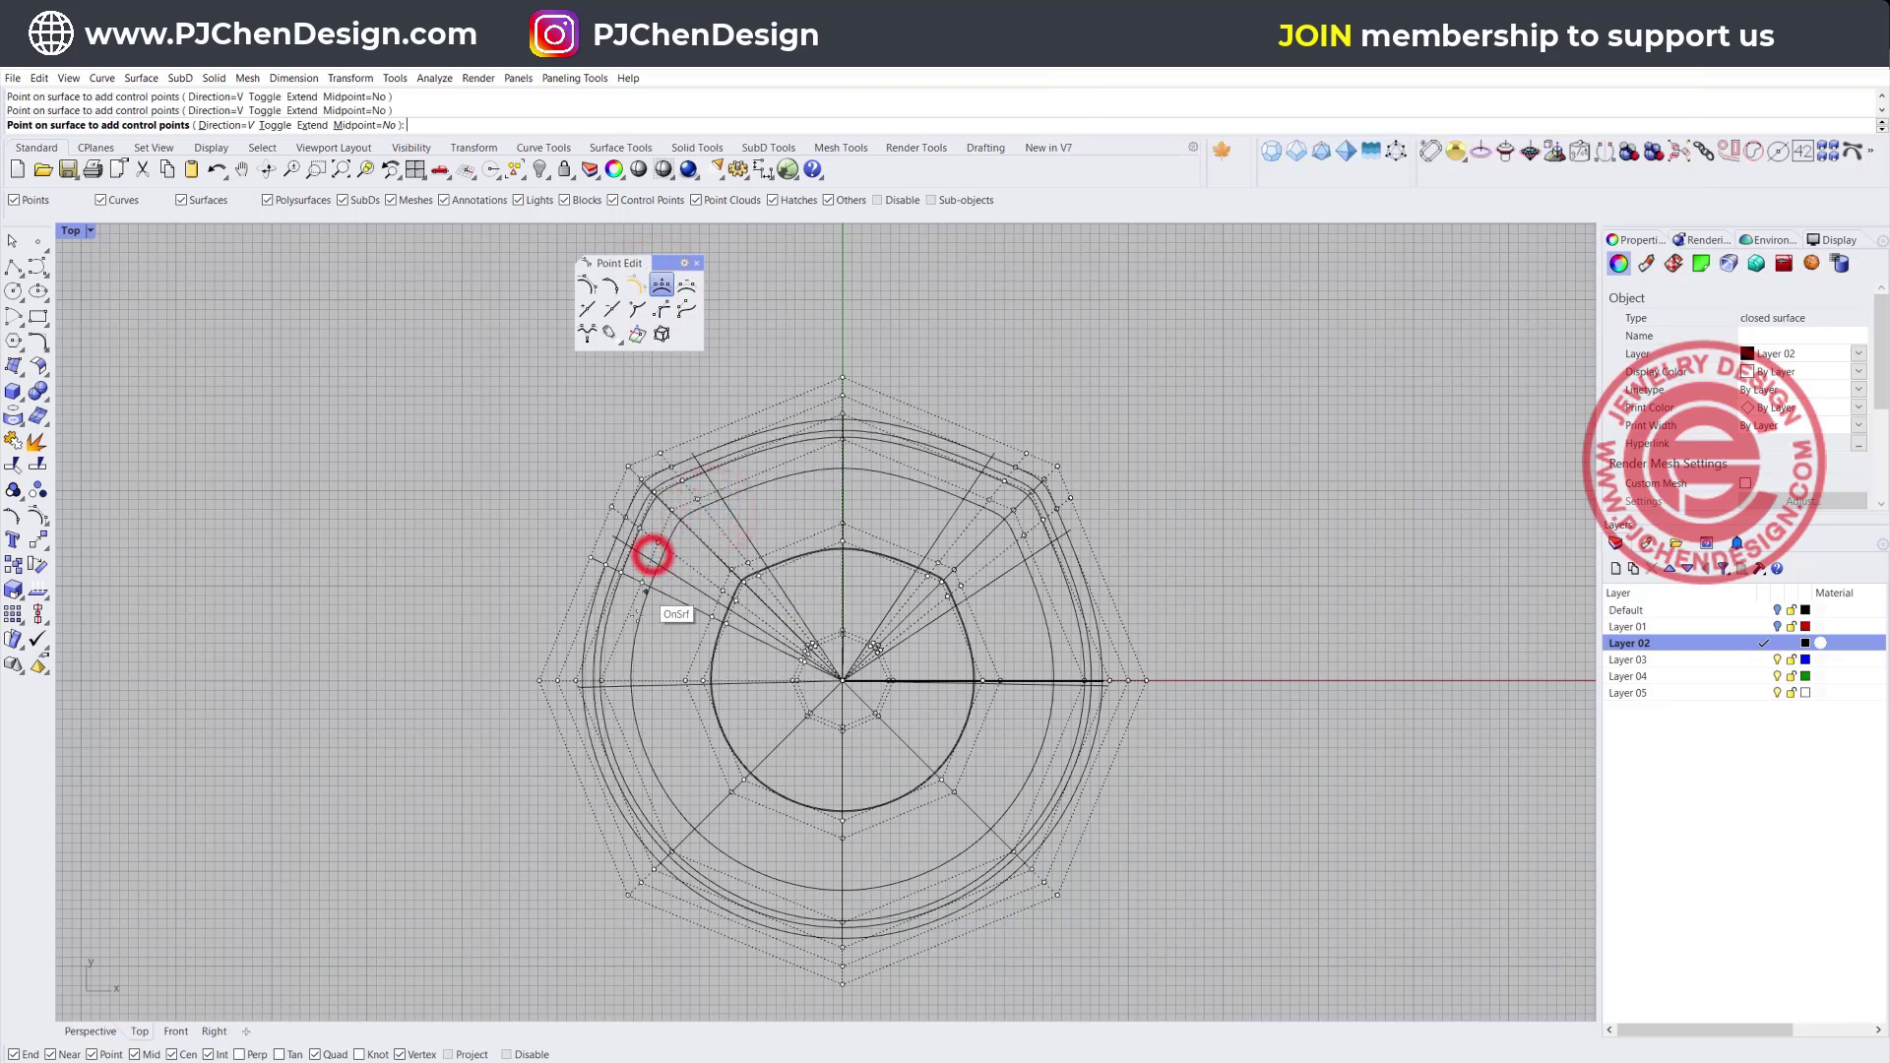
click(644, 845)
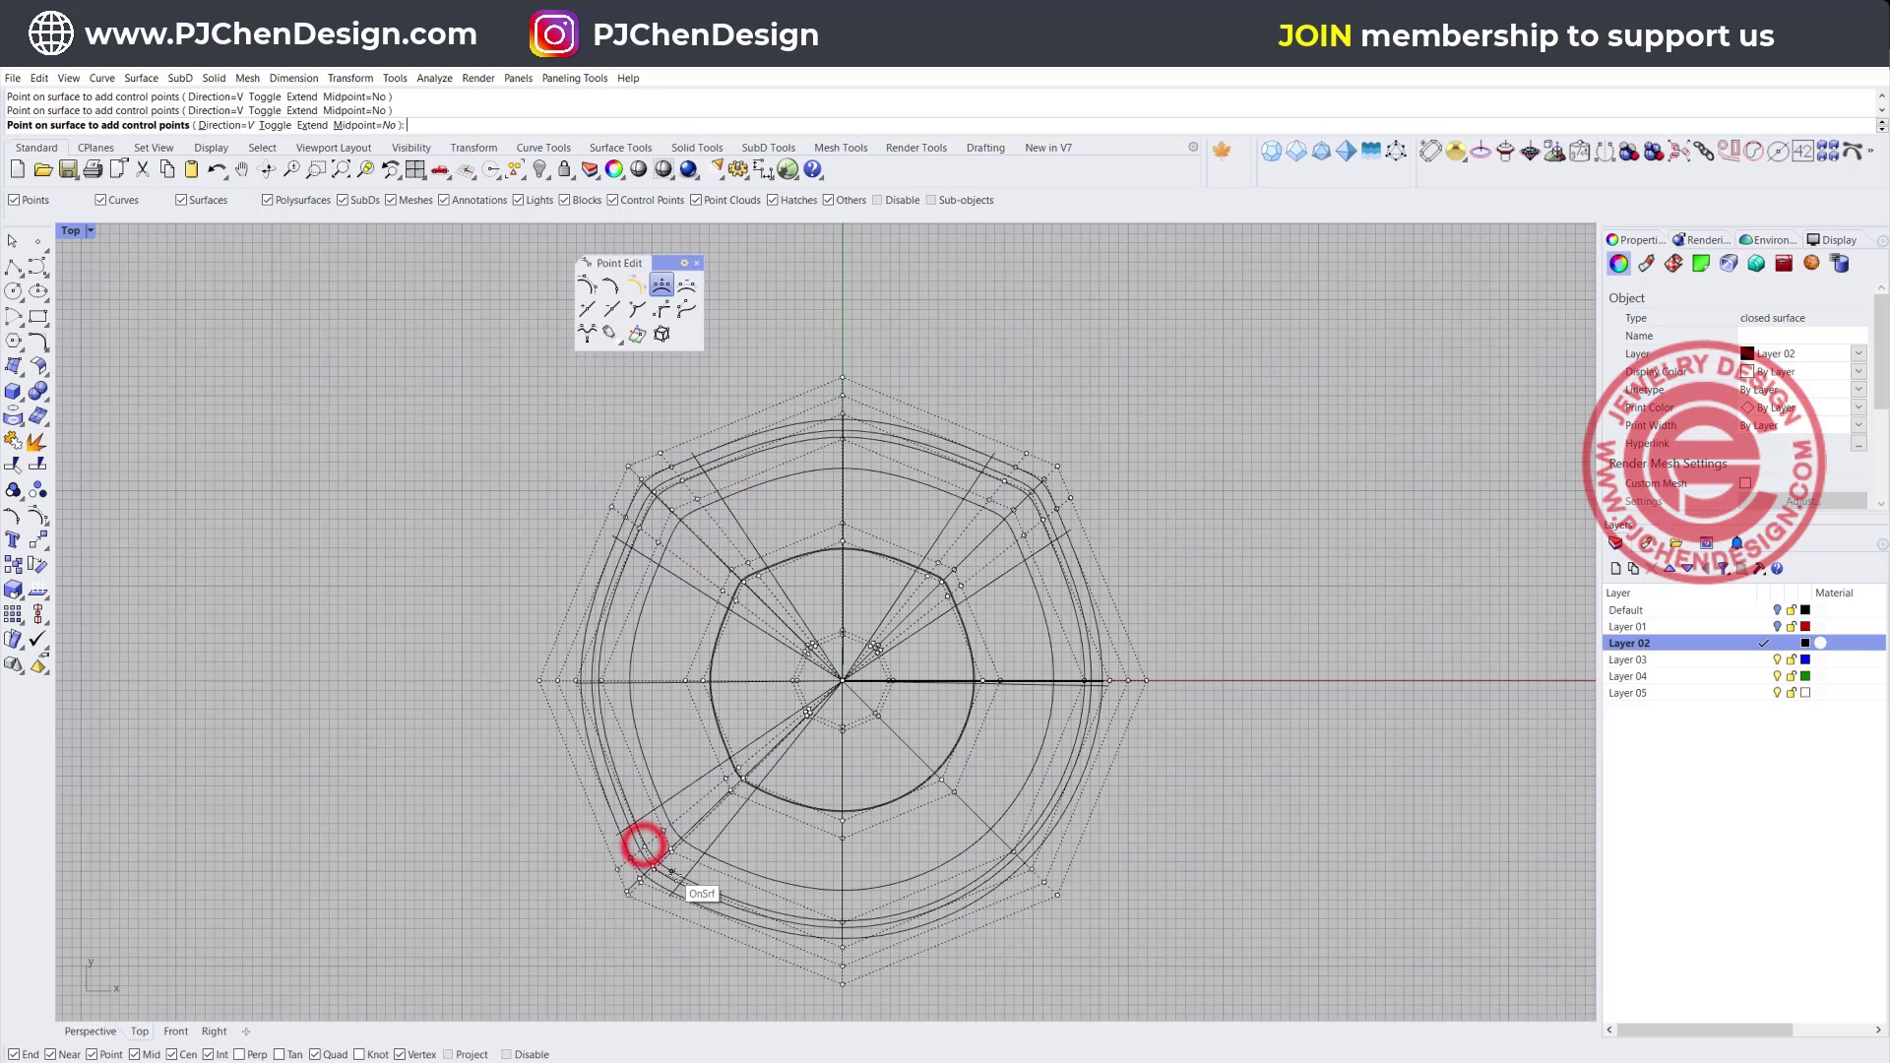
click(692, 896)
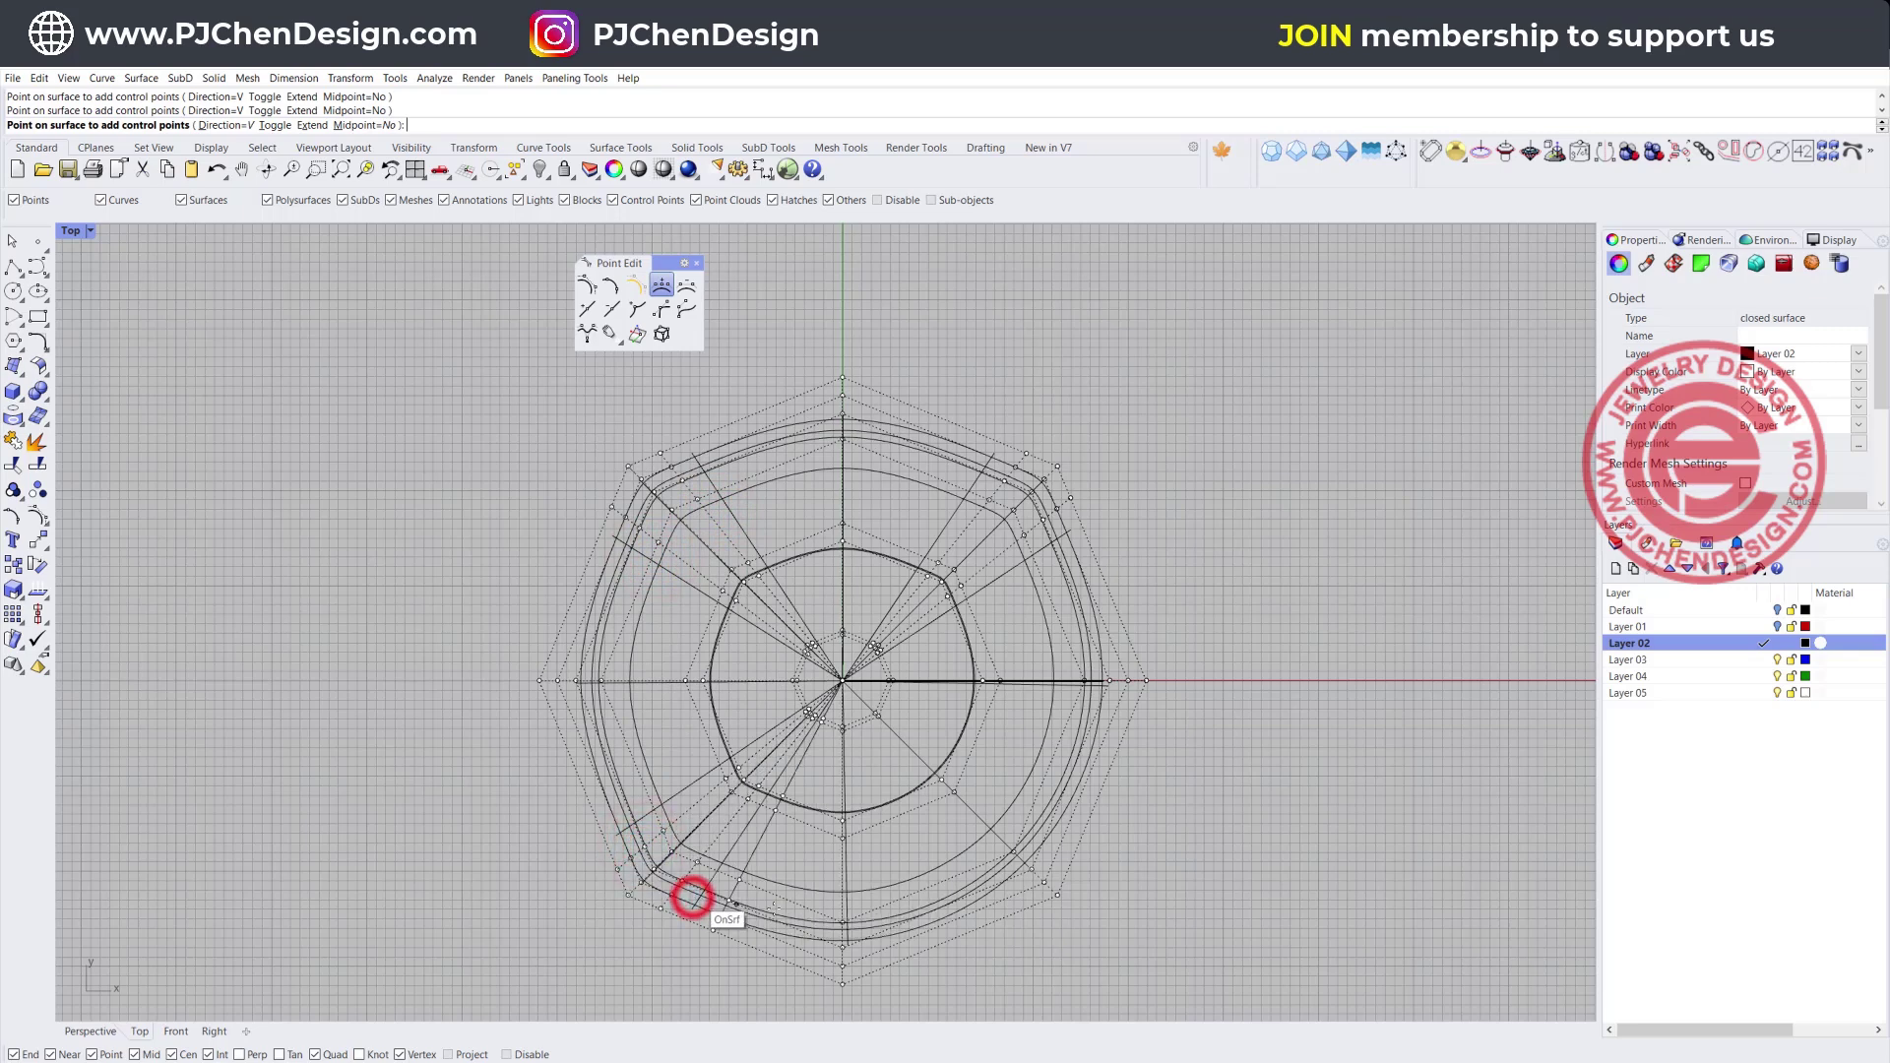
click(983, 882)
click(1055, 832)
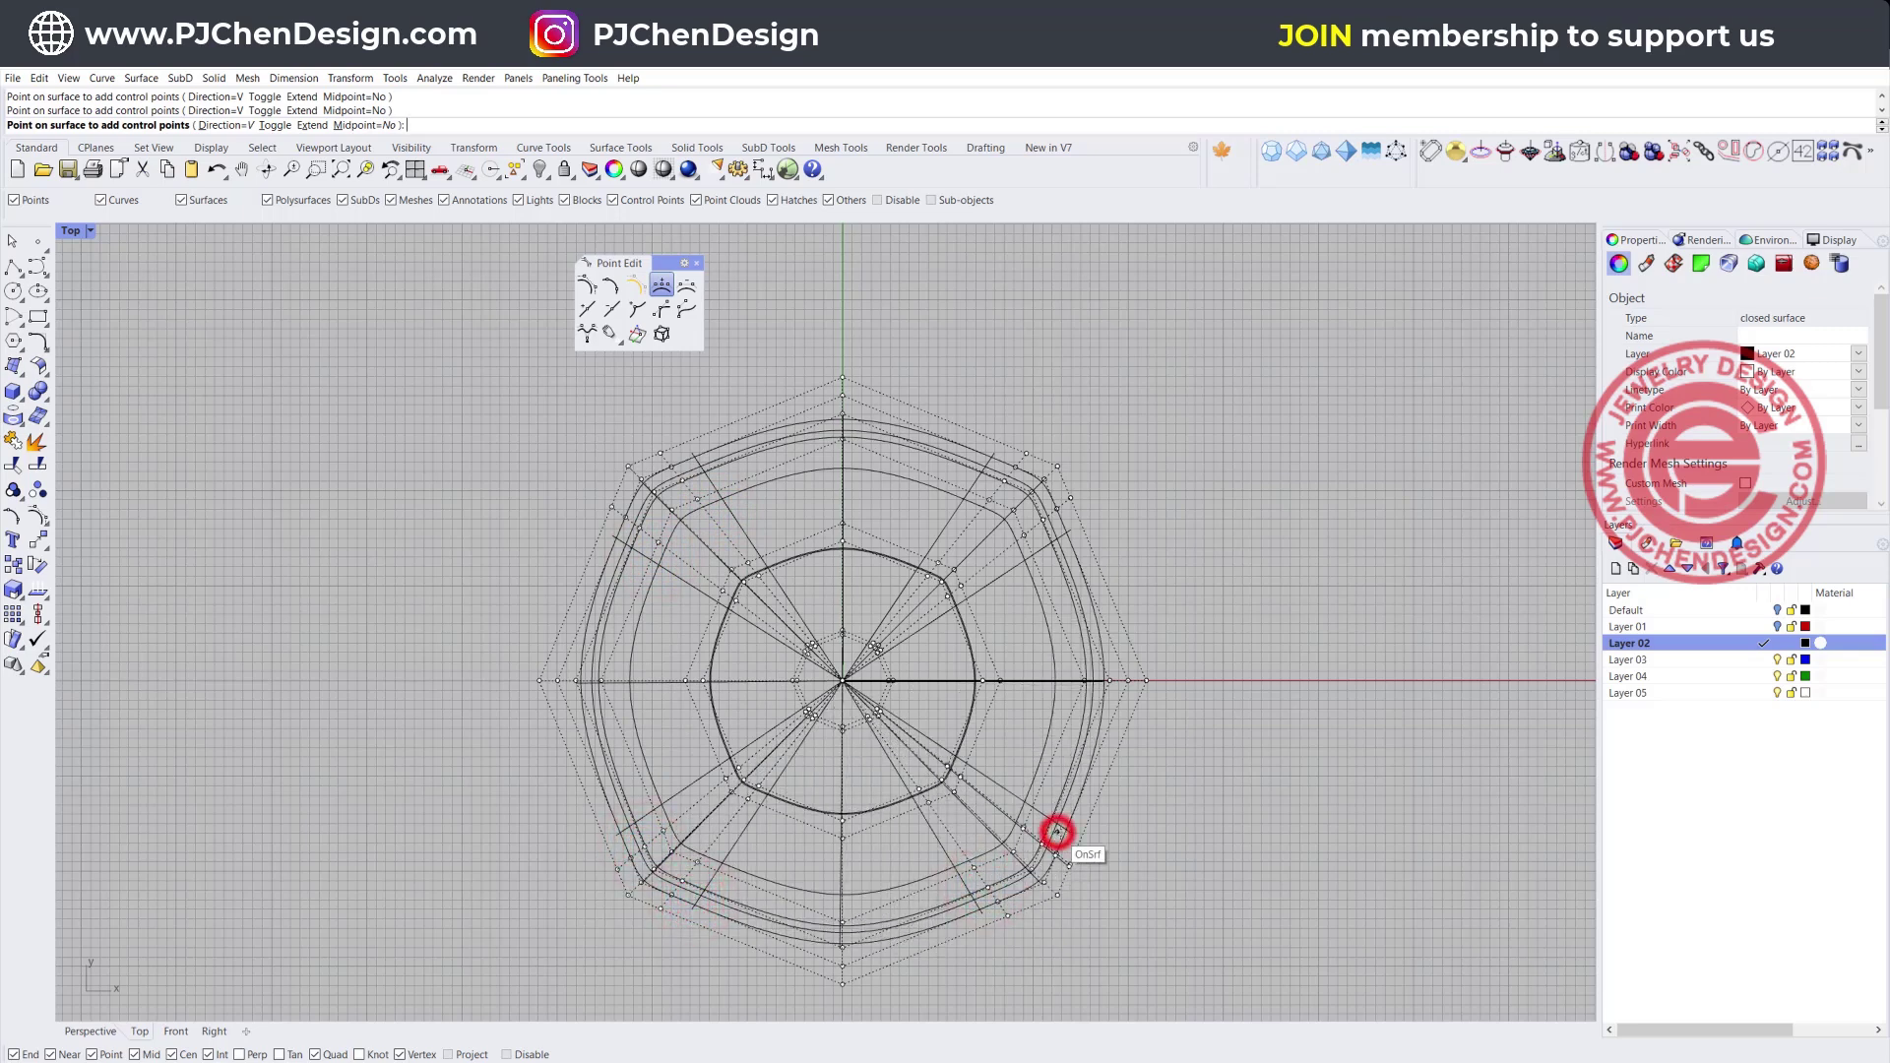
key(Return)
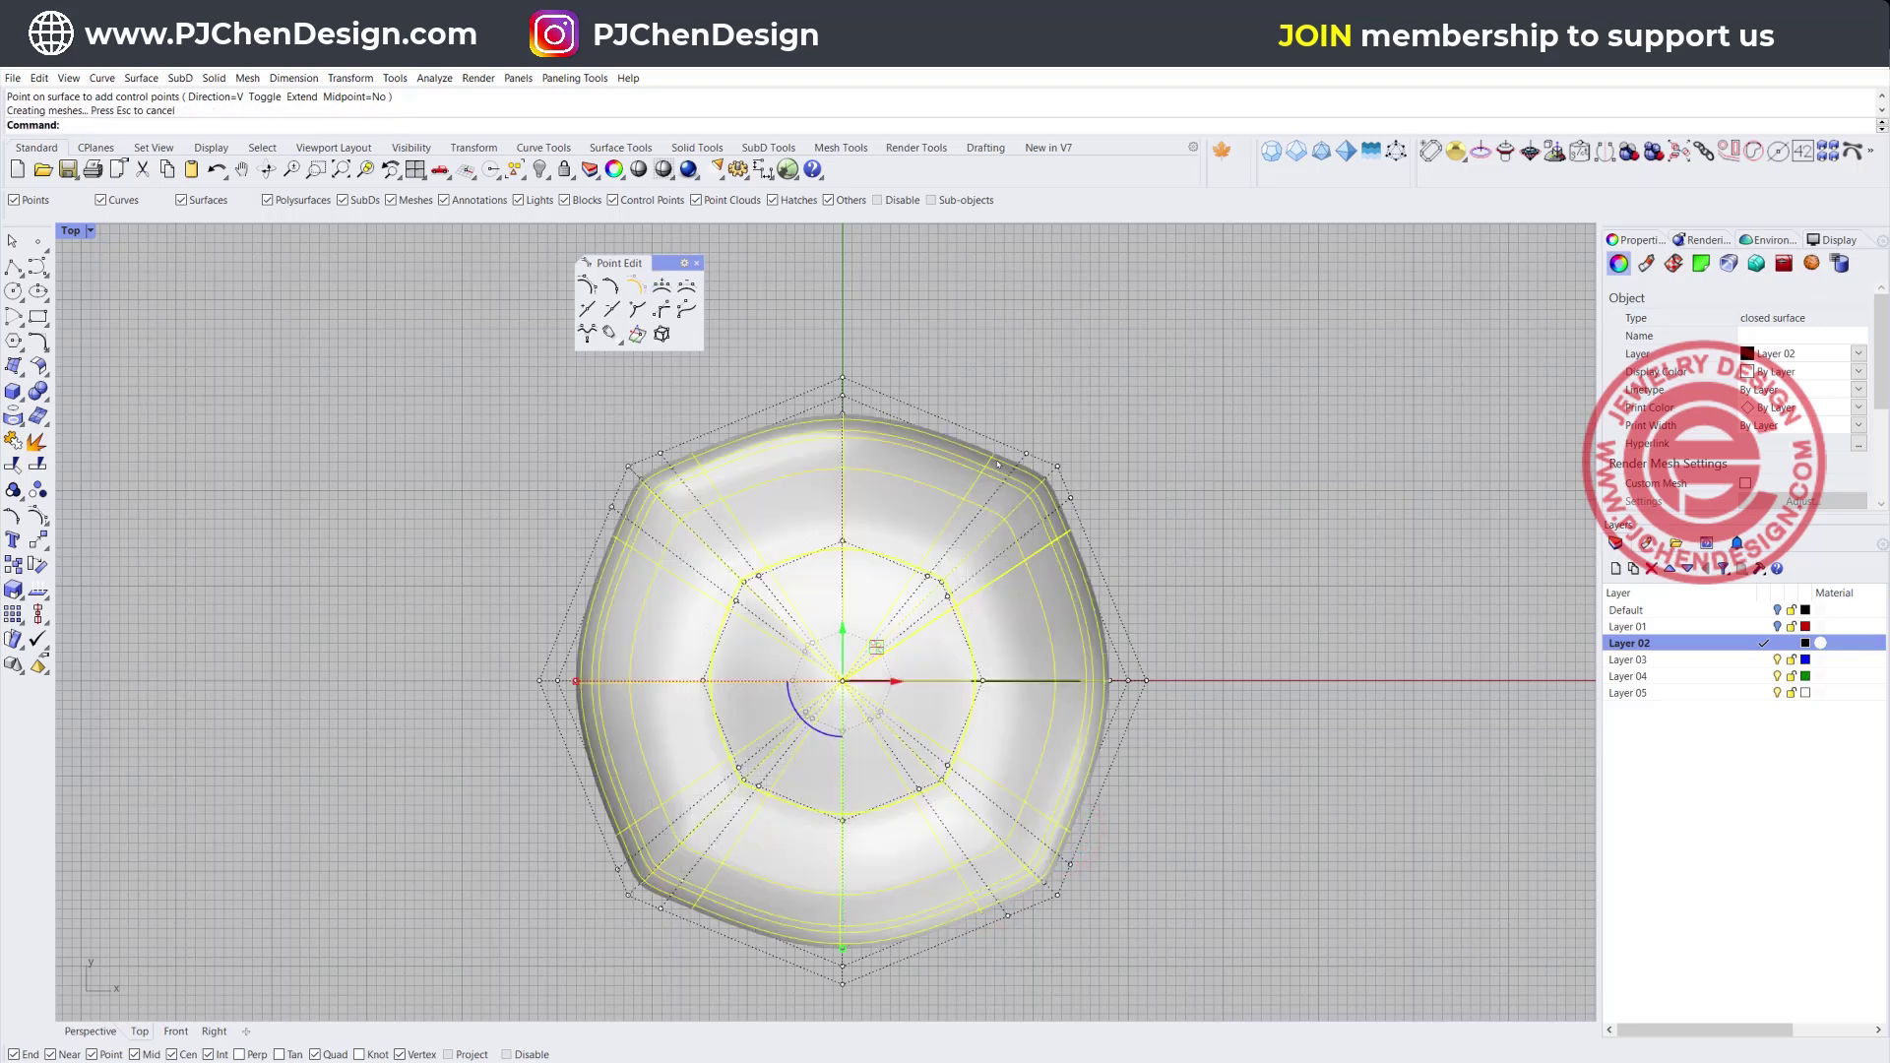
Maximize the Perspective view and set it to Ghosted display, showing the whole pepper from above its side
double_click(71, 230)
click(1448, 430)
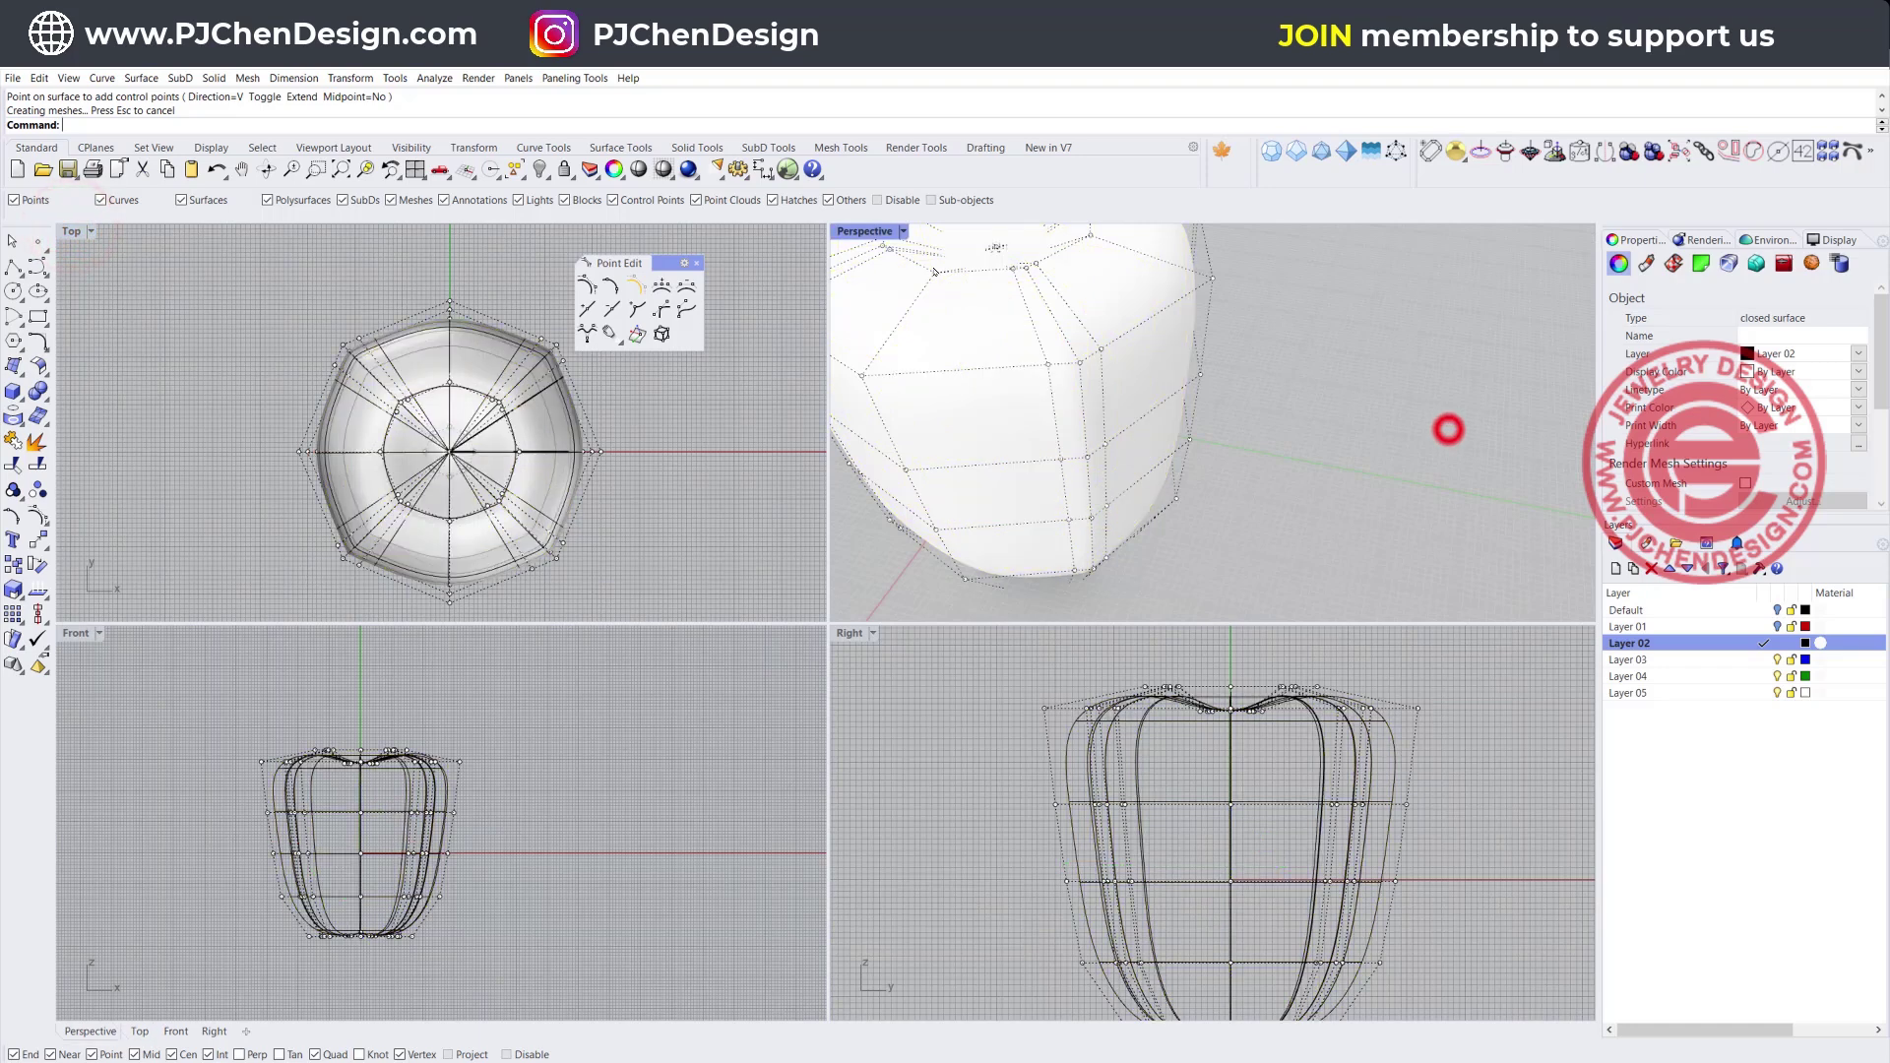
double_click(873, 232)
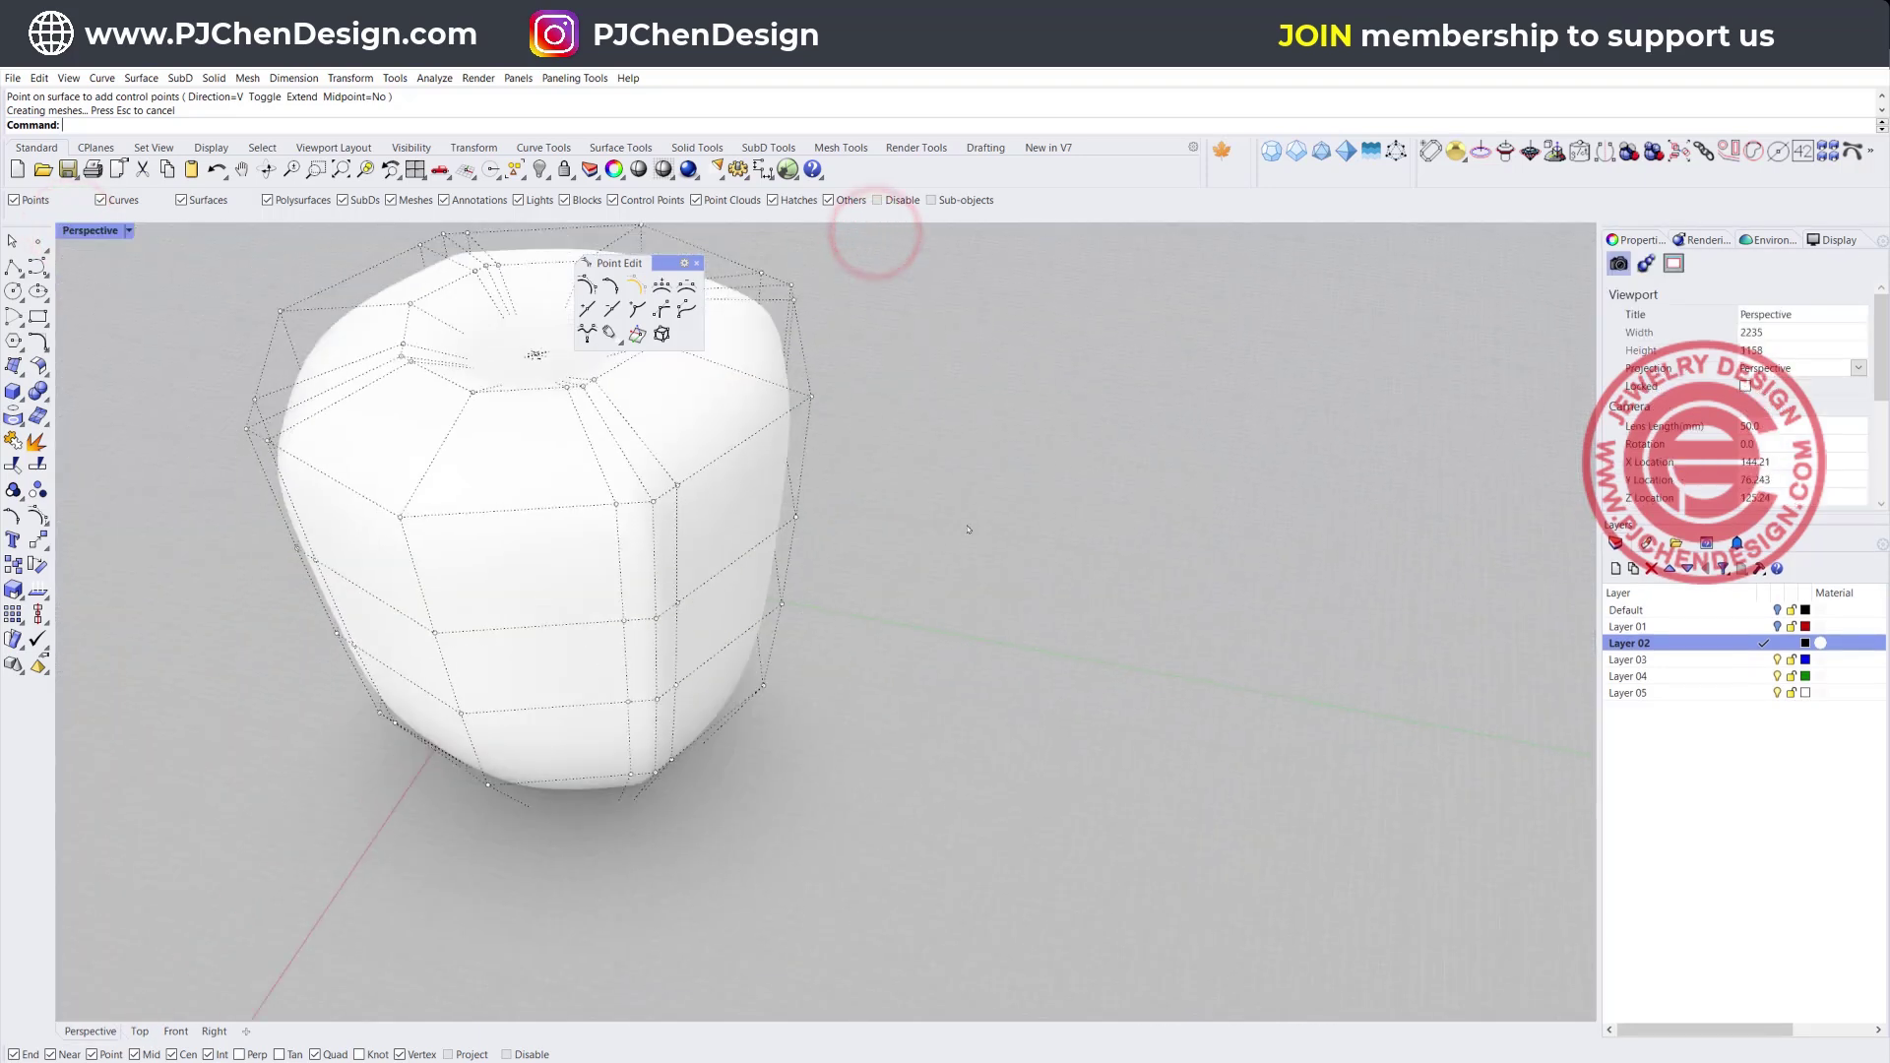
click(128, 231)
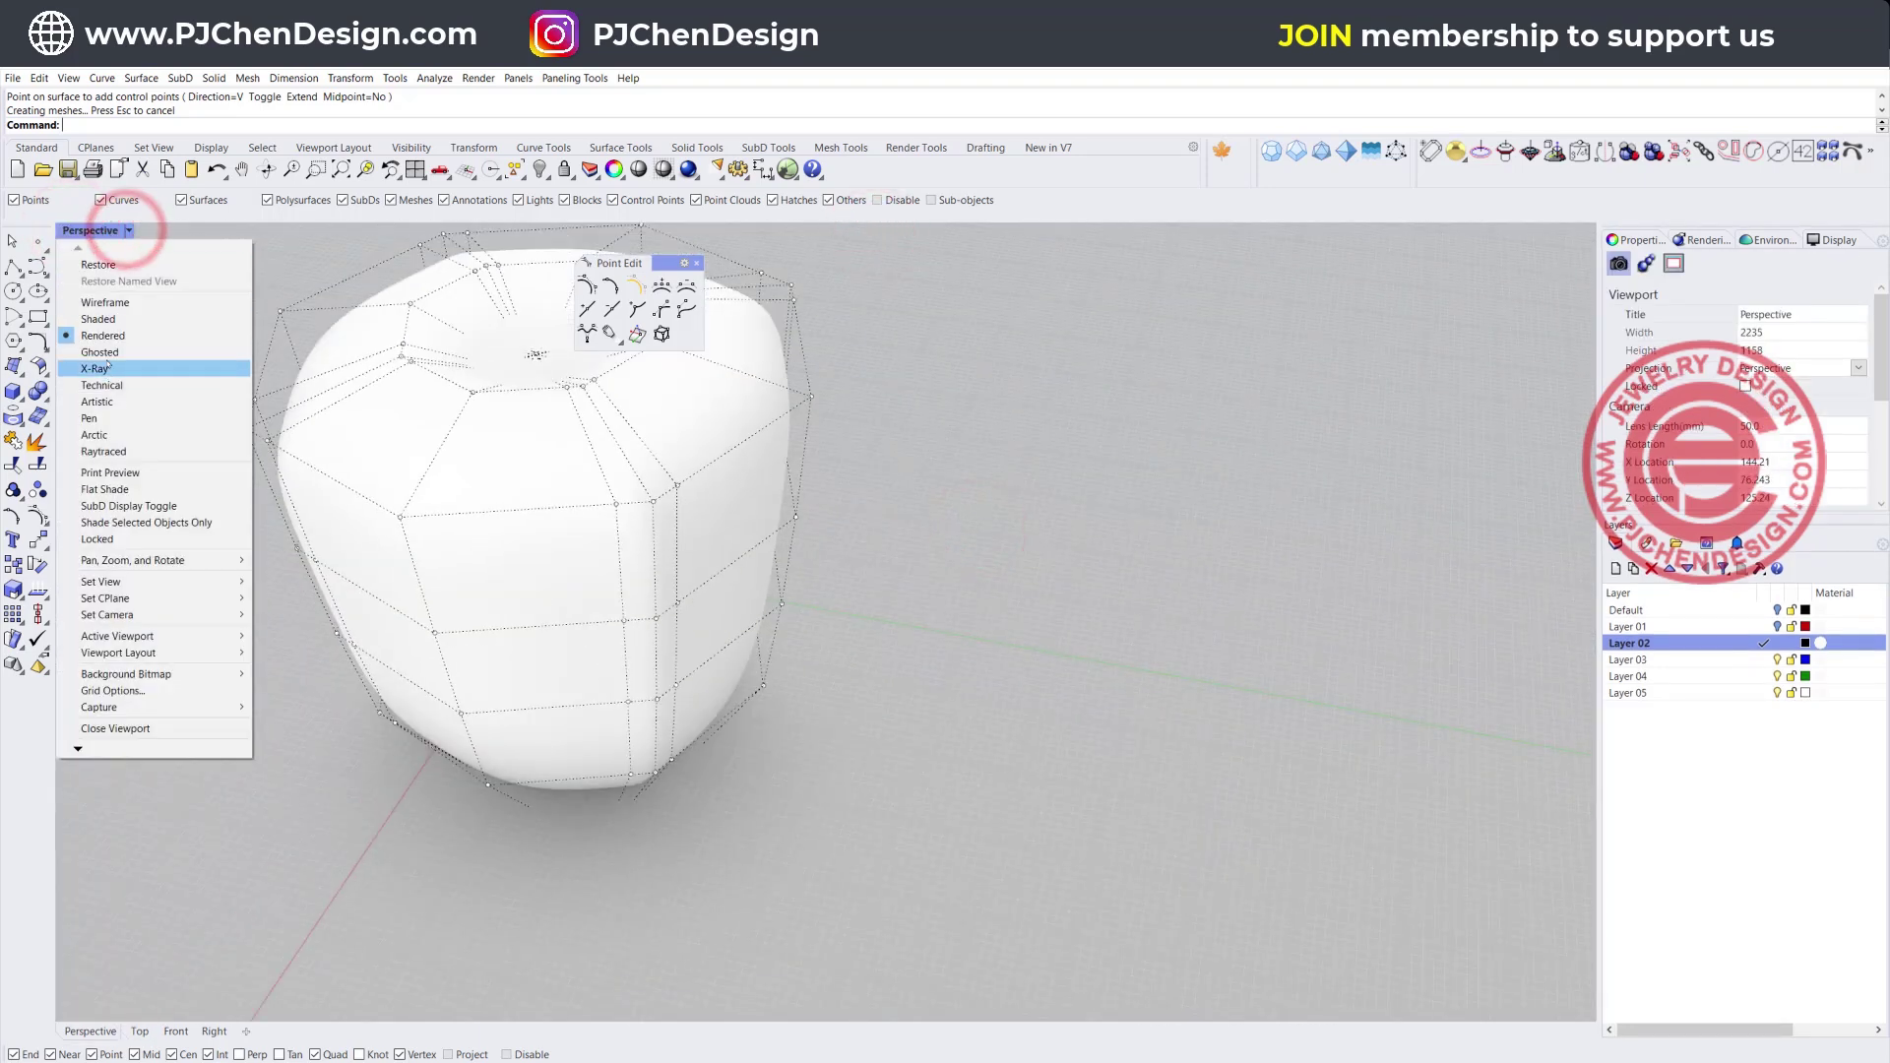
click(107, 354)
scroll(935, 463, down, 2)
right_drag(930, 413, 892, 360)
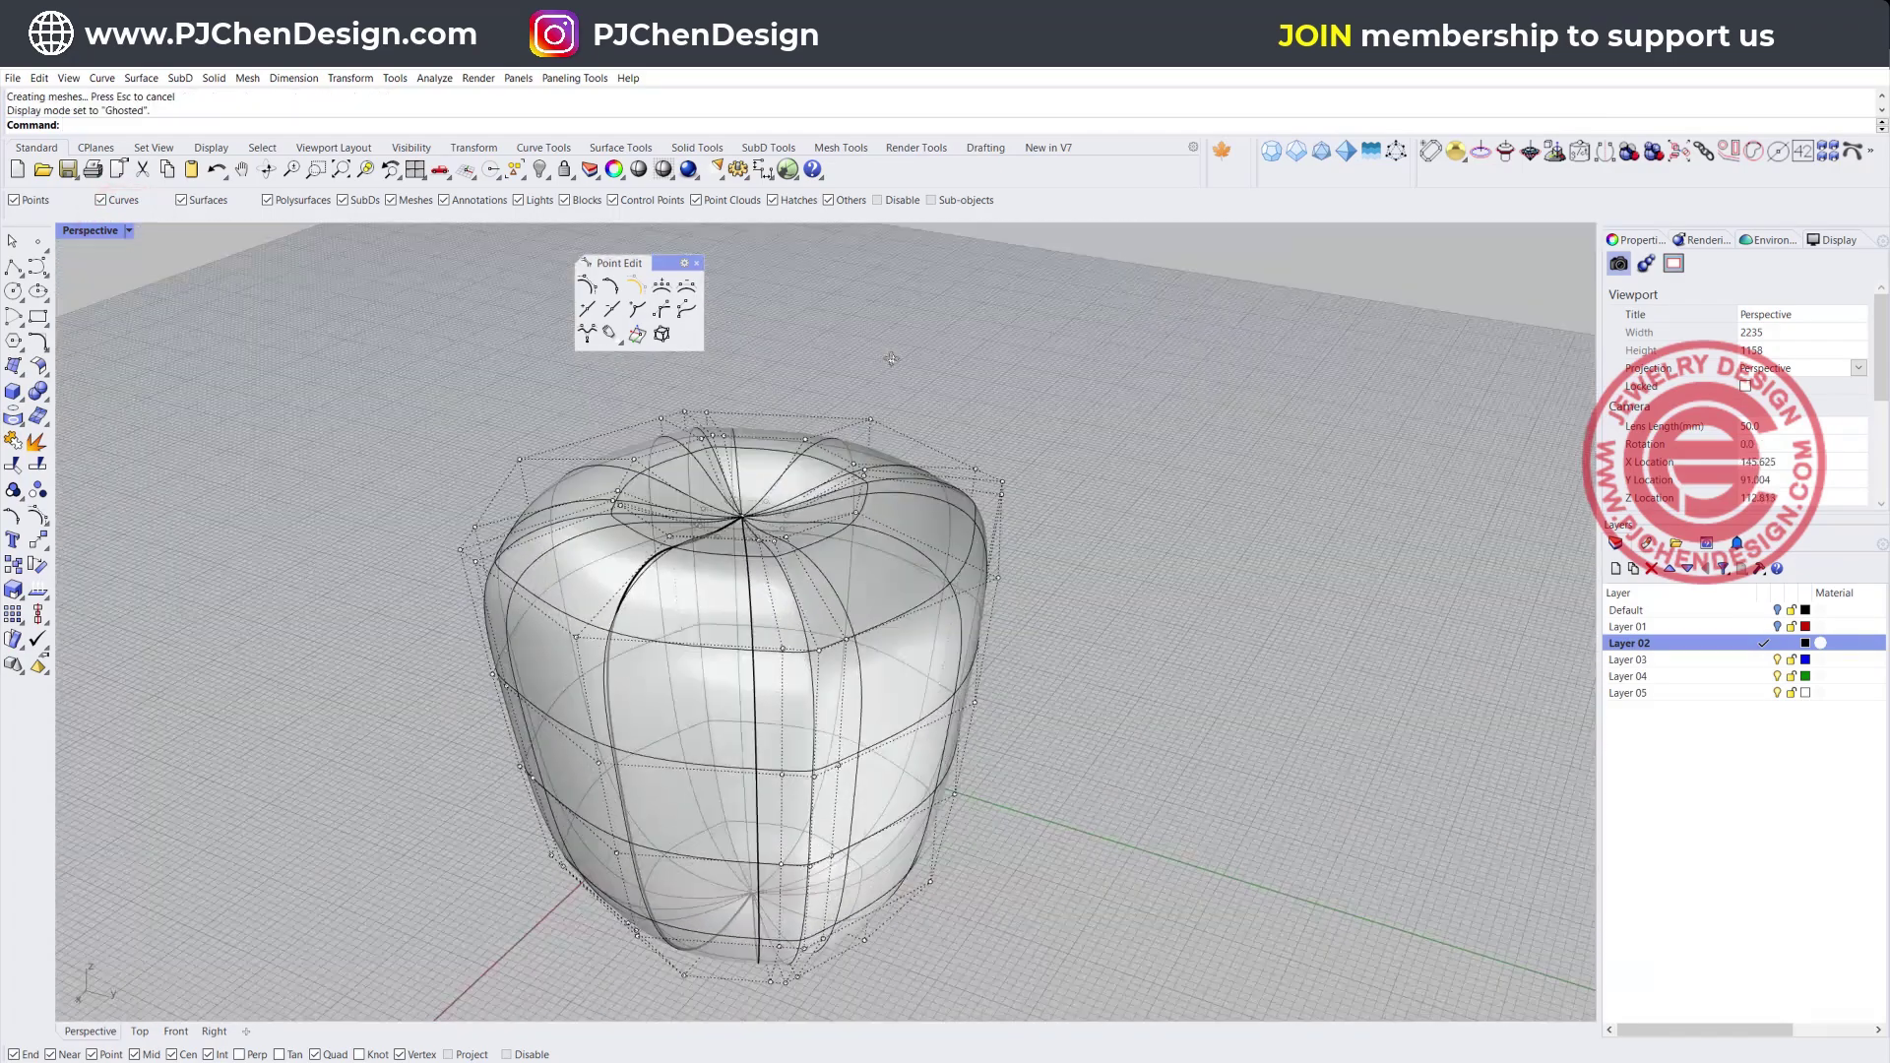
Select one upper-rim control point on each of the pepper's four diagonal columns and extend the selection along V, opening the Select Points tools
scroll(992, 495, up, 2)
right_drag(994, 495, 1006, 490)
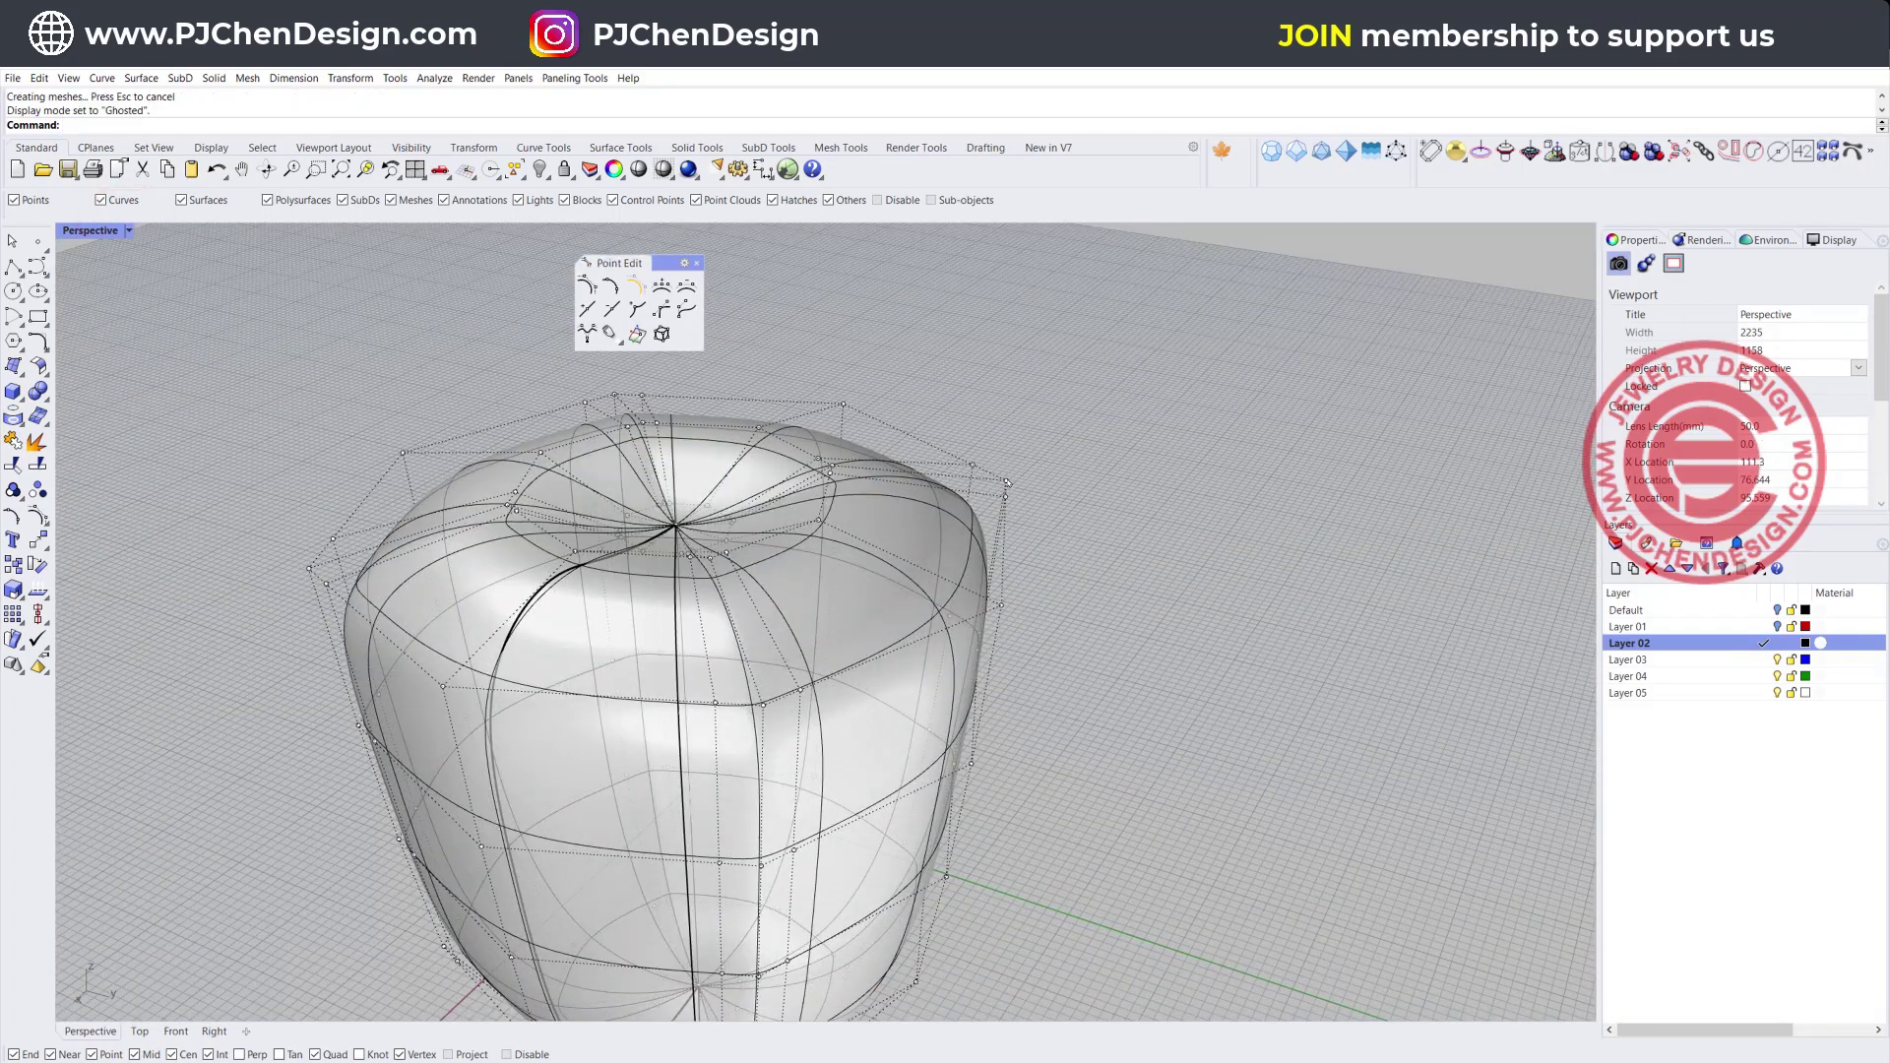
click(1007, 482)
shift+click(614, 395)
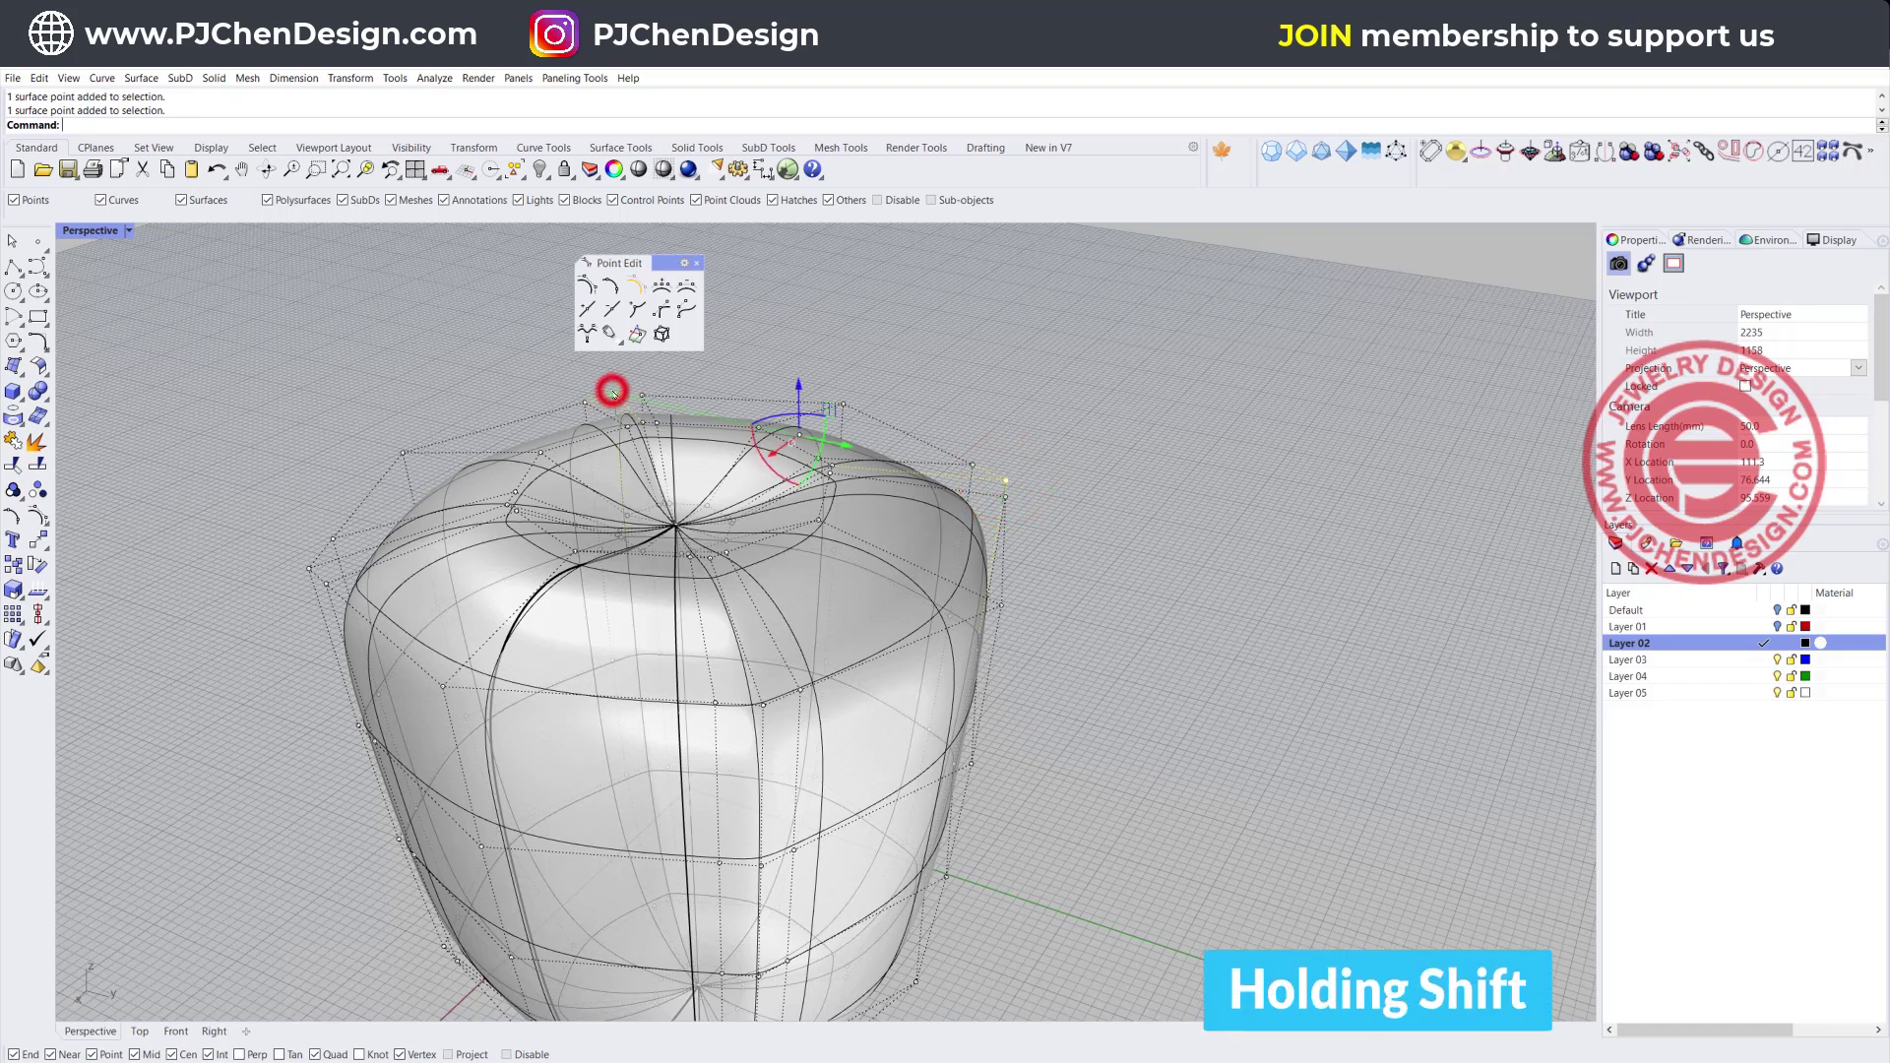
shift+click(308, 570)
shift+click(762, 708)
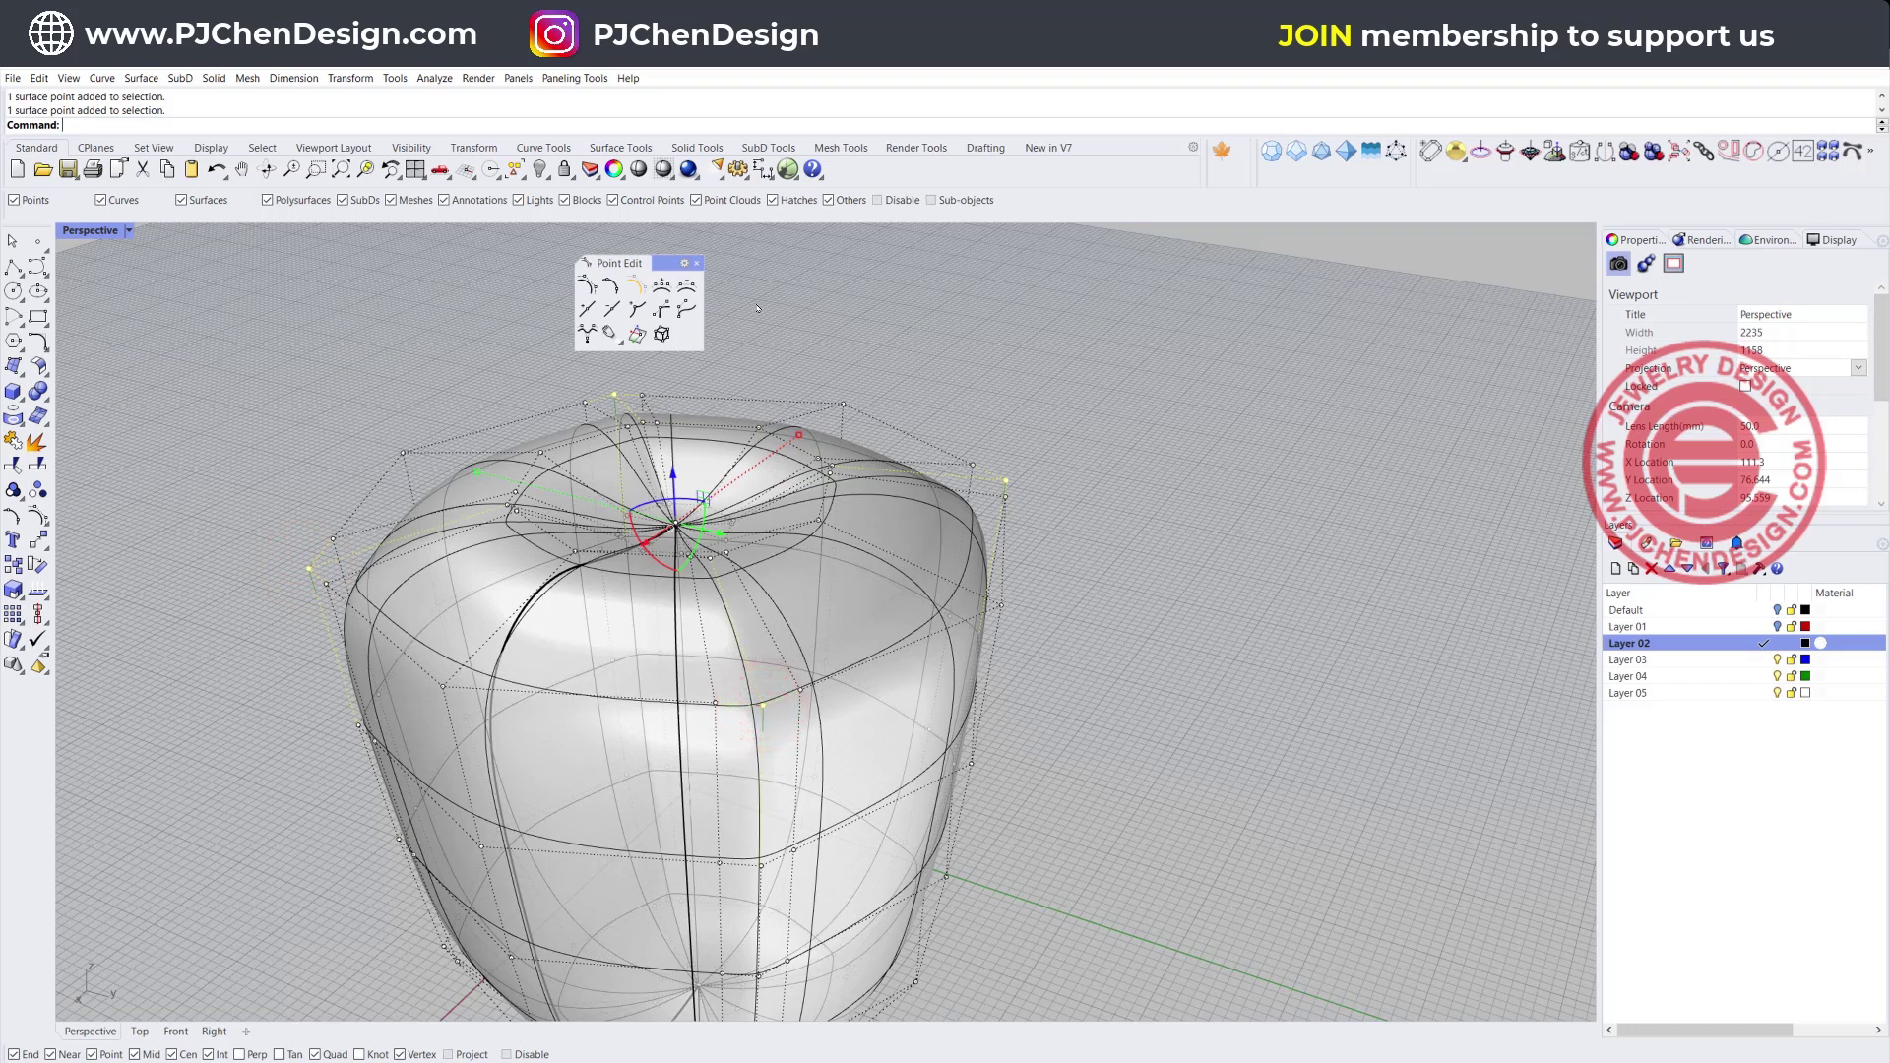
click(517, 171)
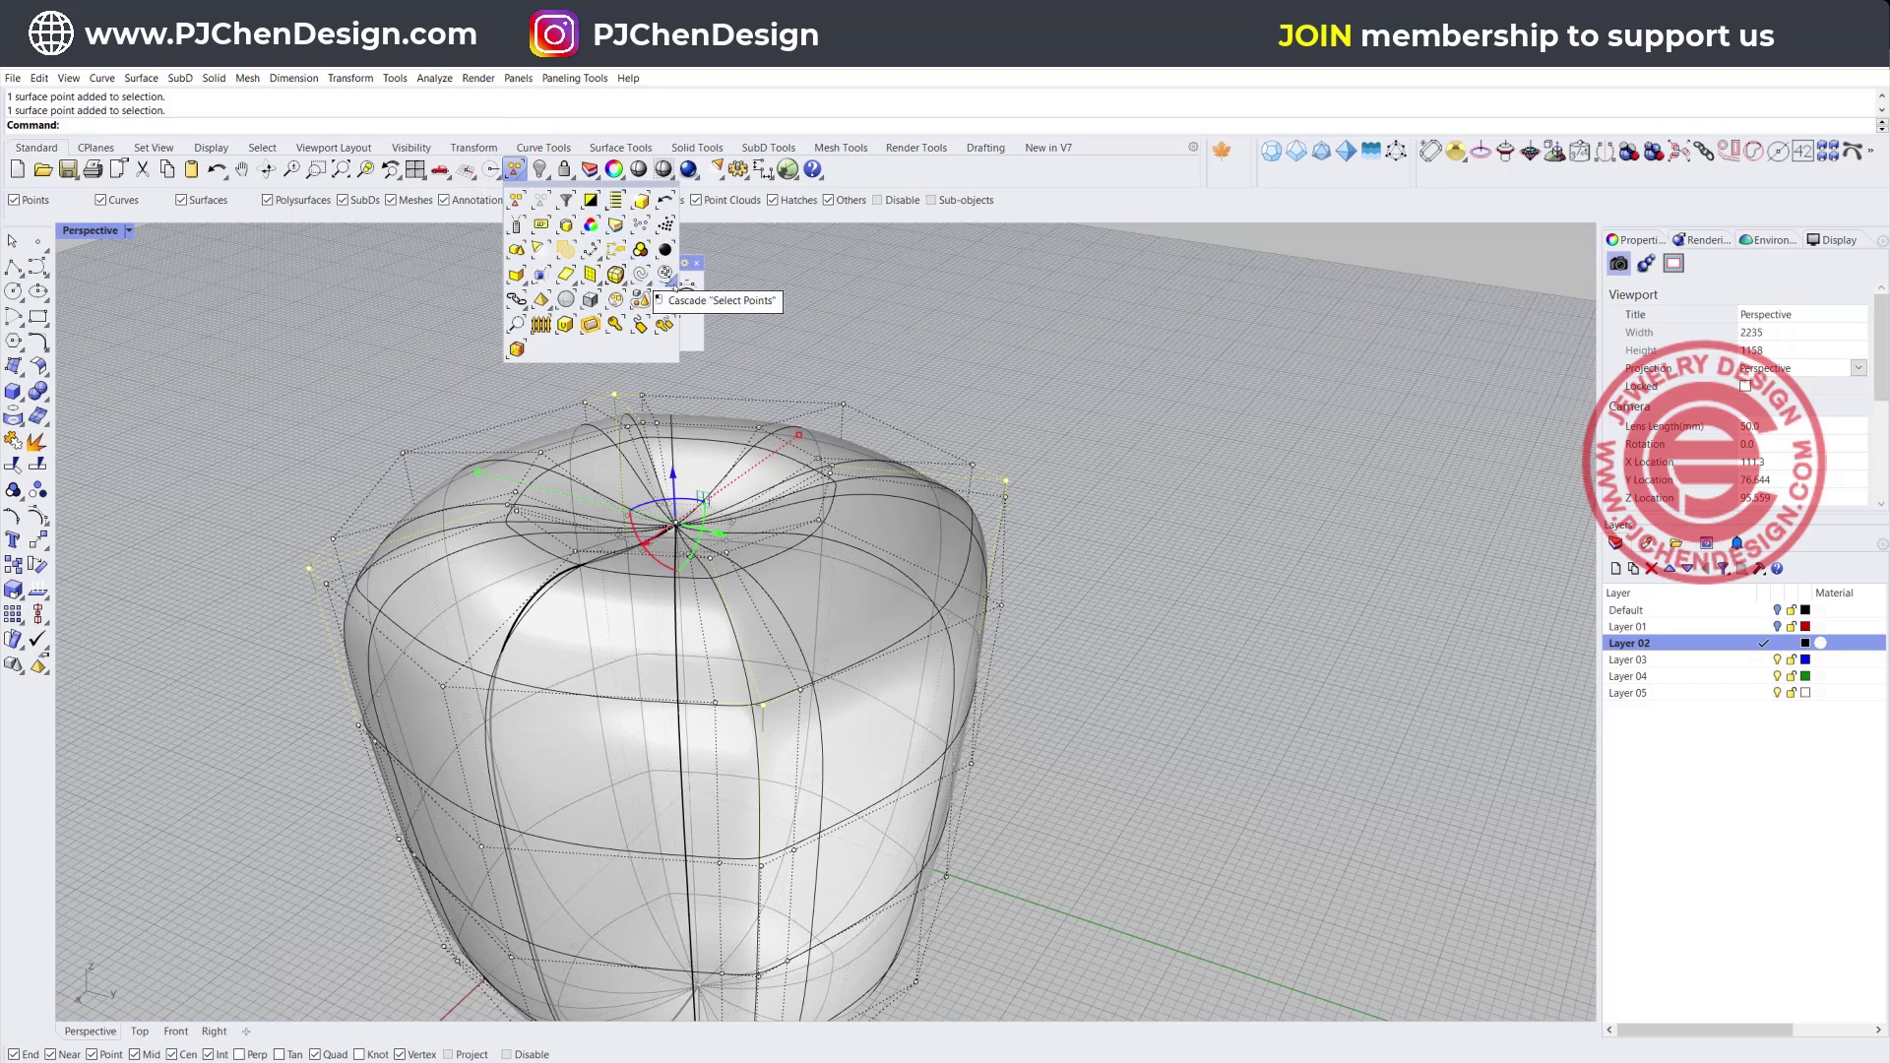
click(671, 282)
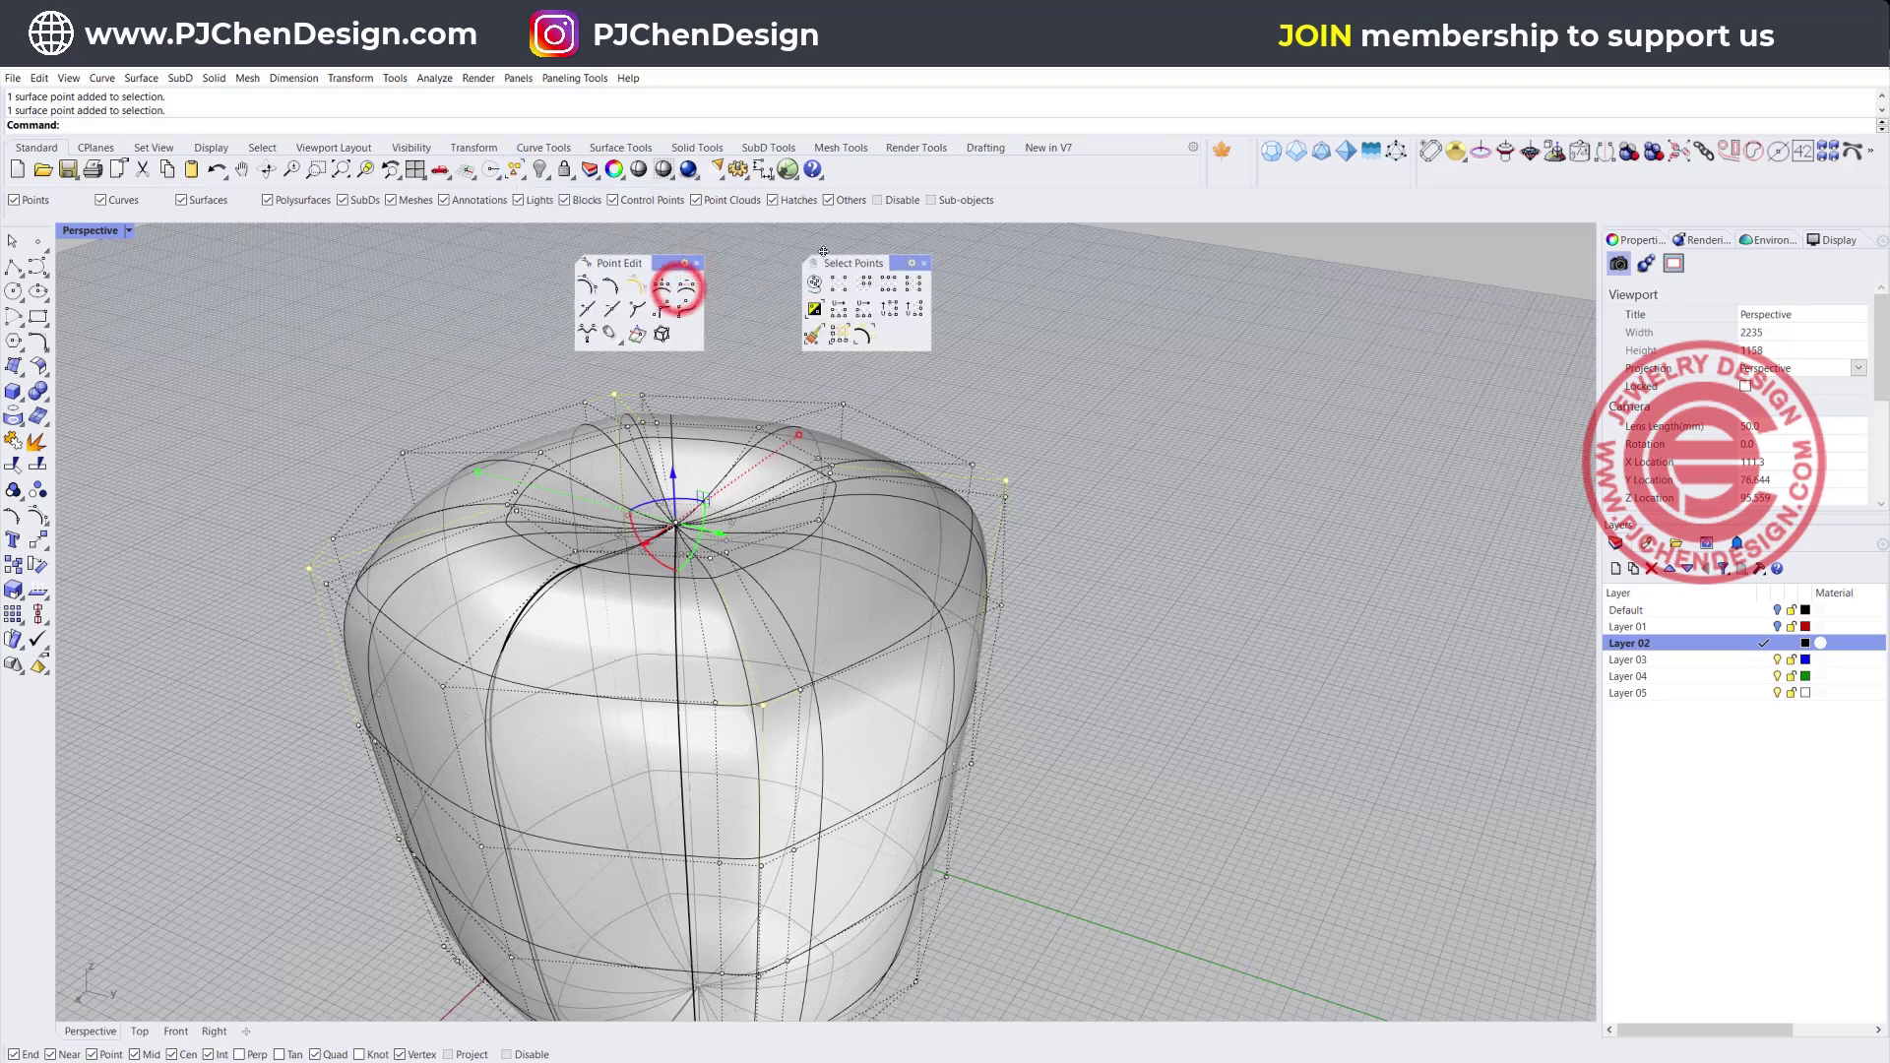
drag(823, 252, 817, 254)
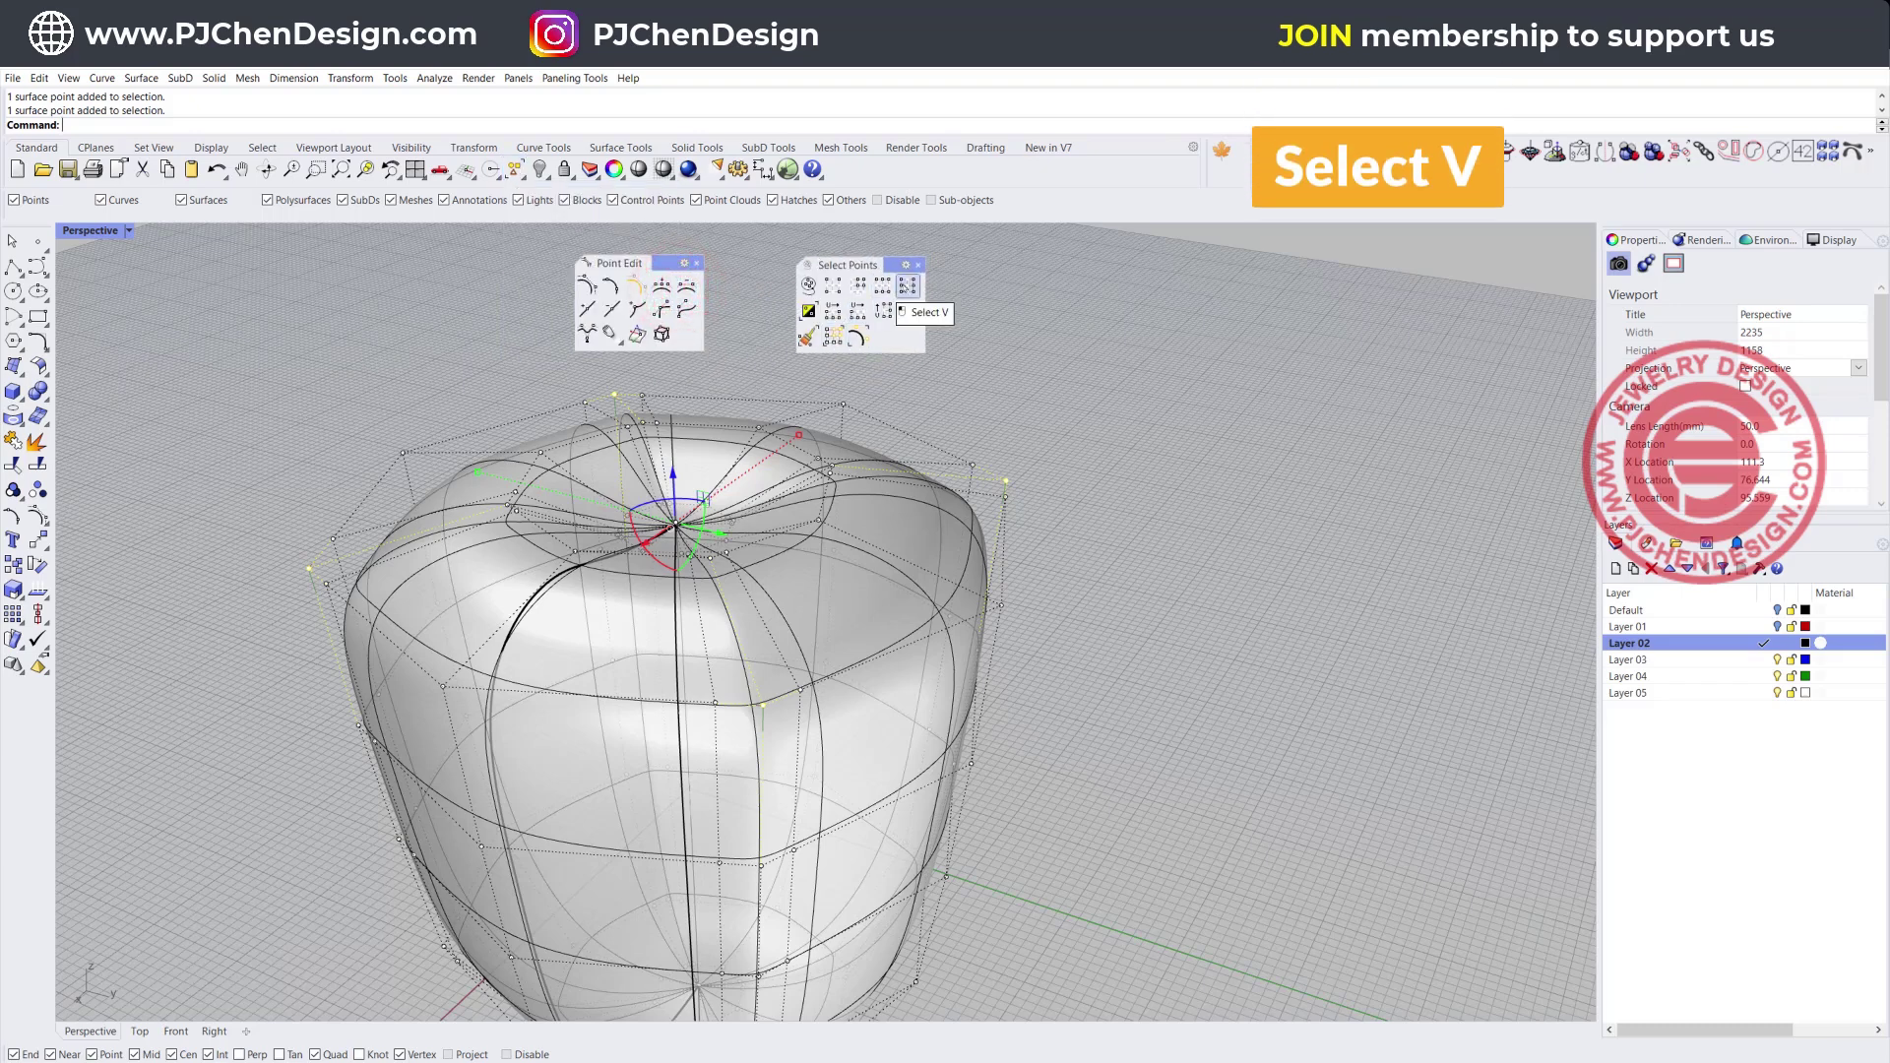
click(906, 286)
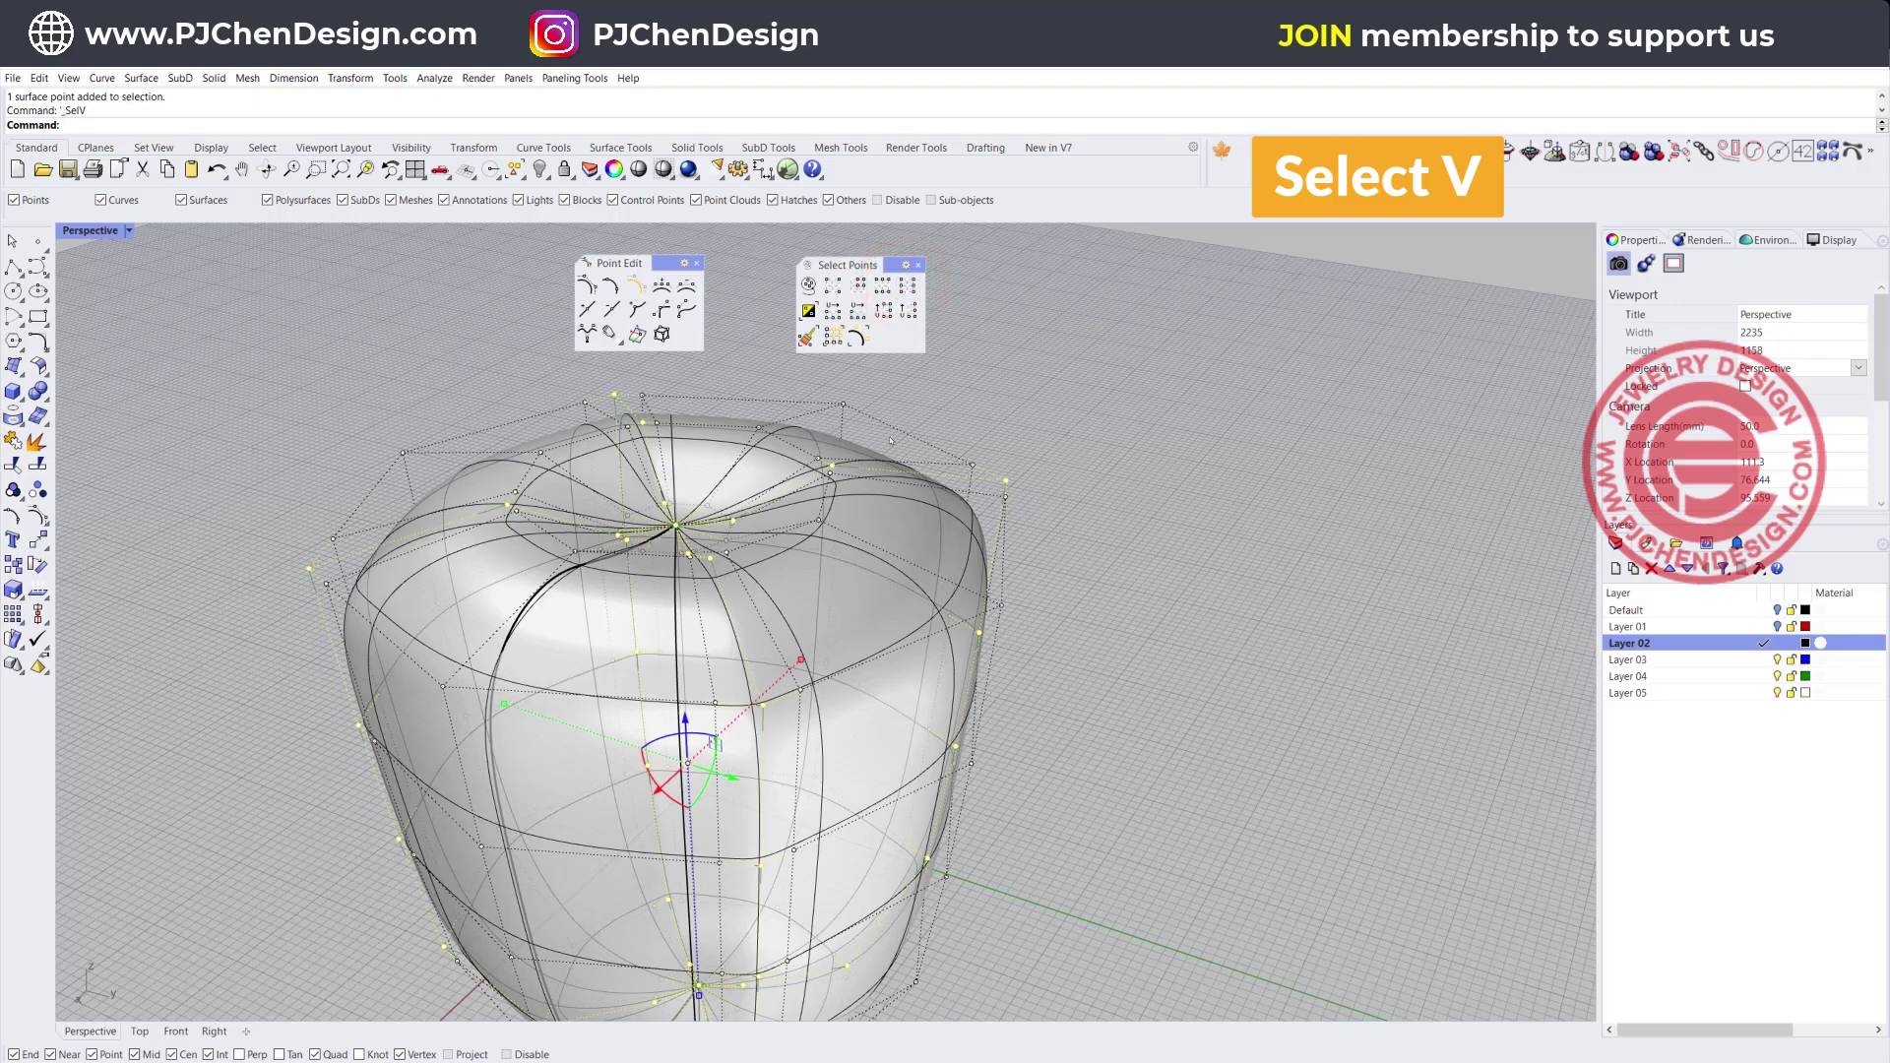
Restore the four-view layout and scale the four selected diagonal columns inward toward the pepper's centre in the Top view
right_drag(1062, 581, 755, 546)
double_click(108, 233)
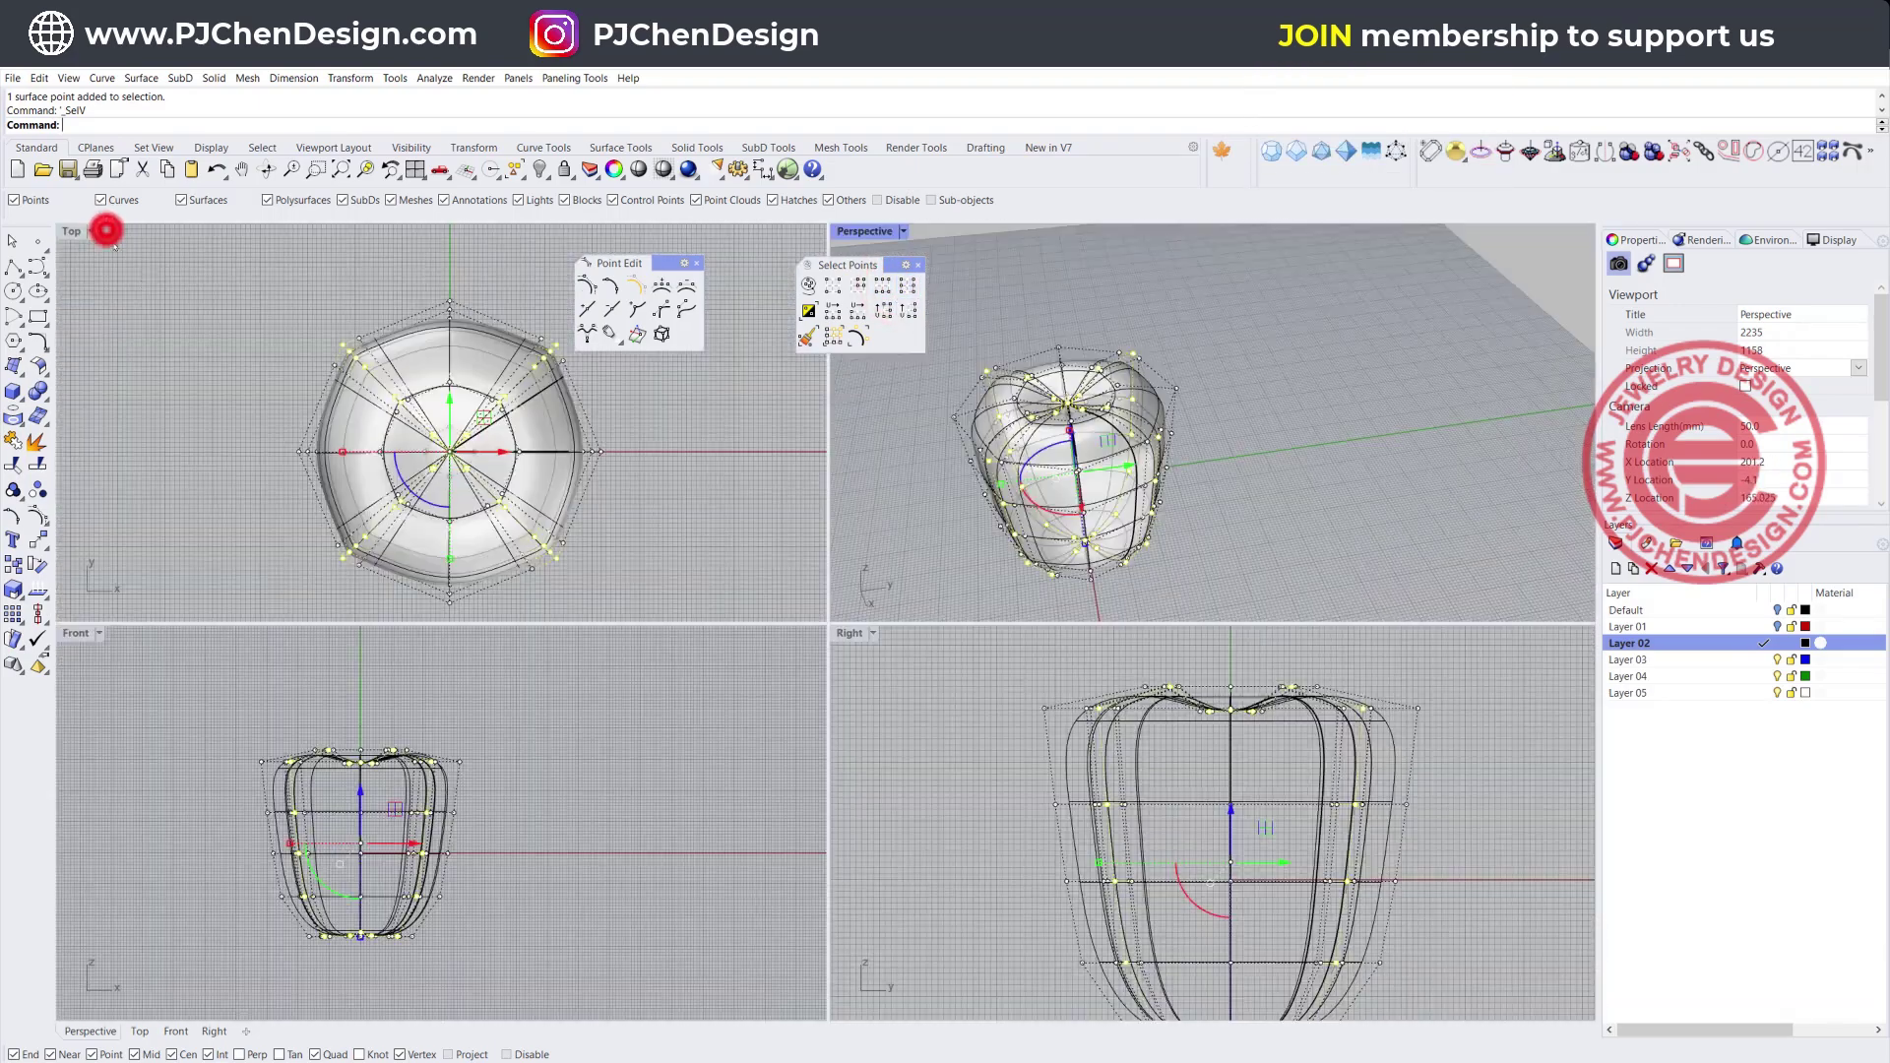
scroll(424, 448, up, 5)
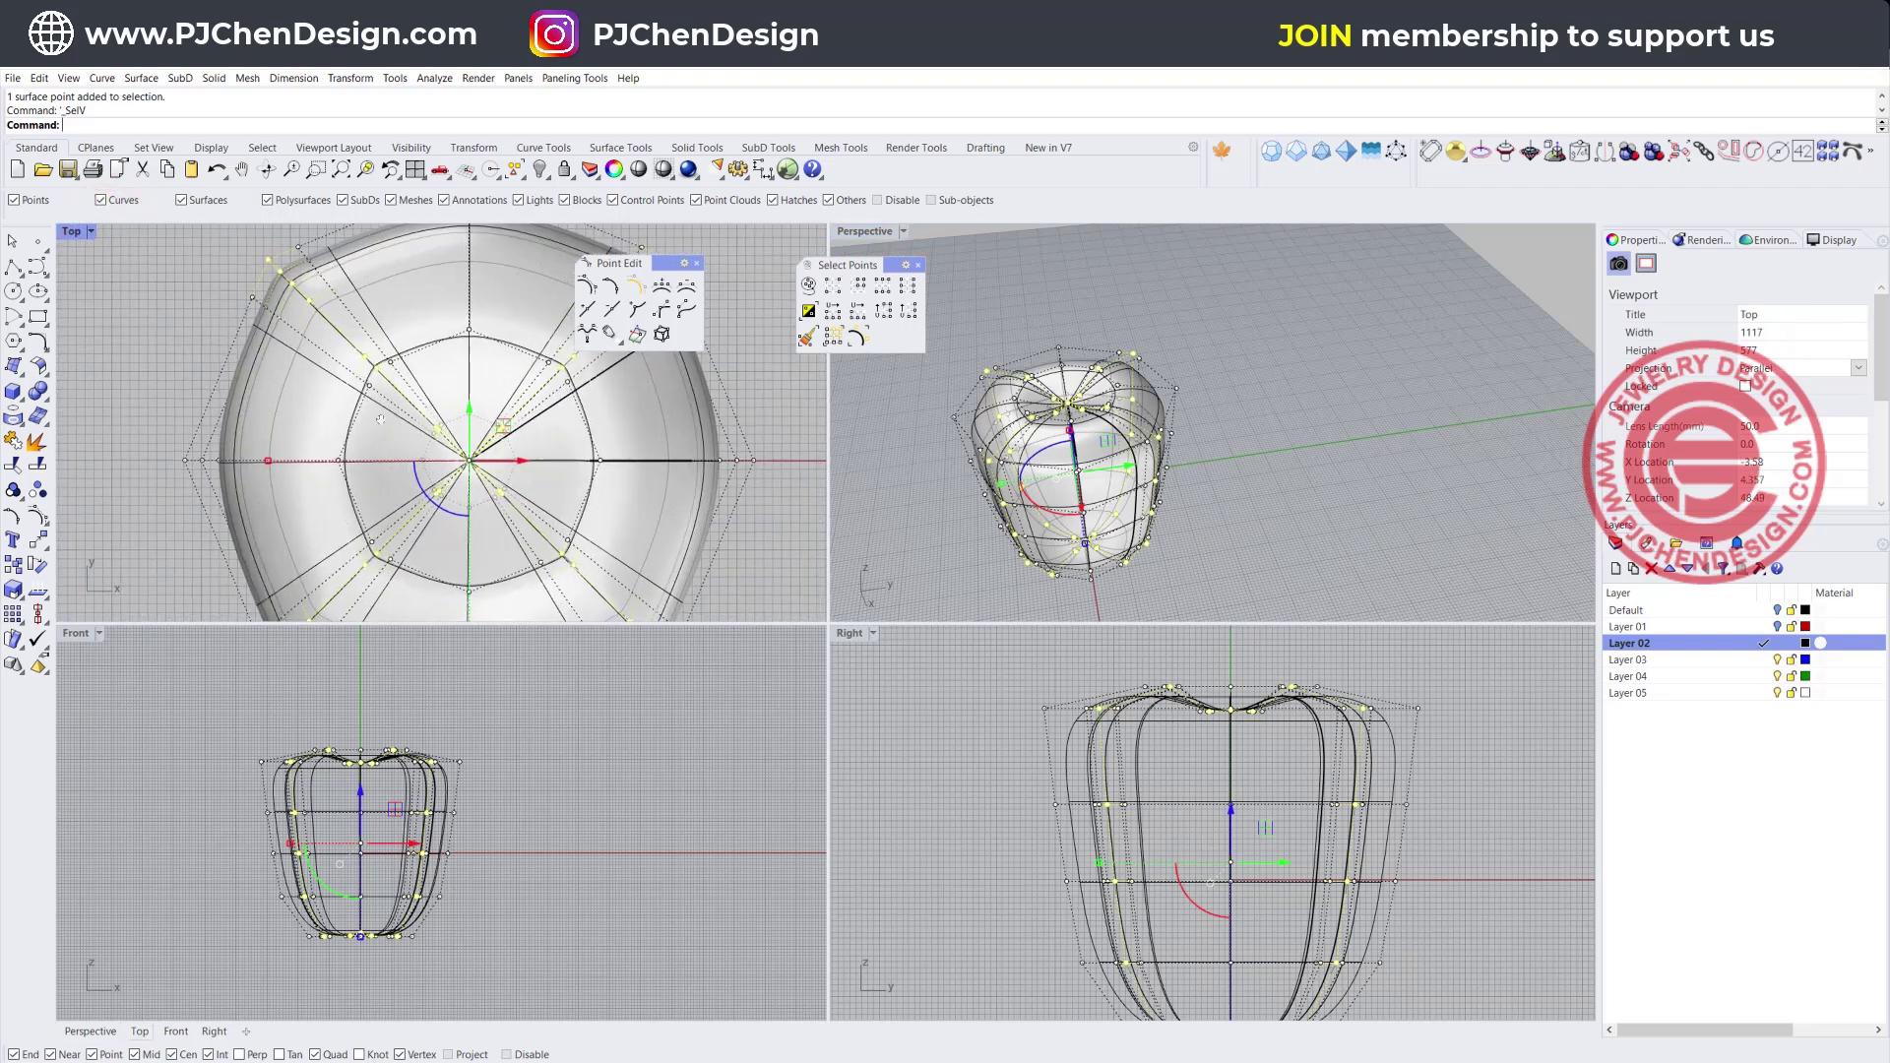
drag(173, 425, 210, 446)
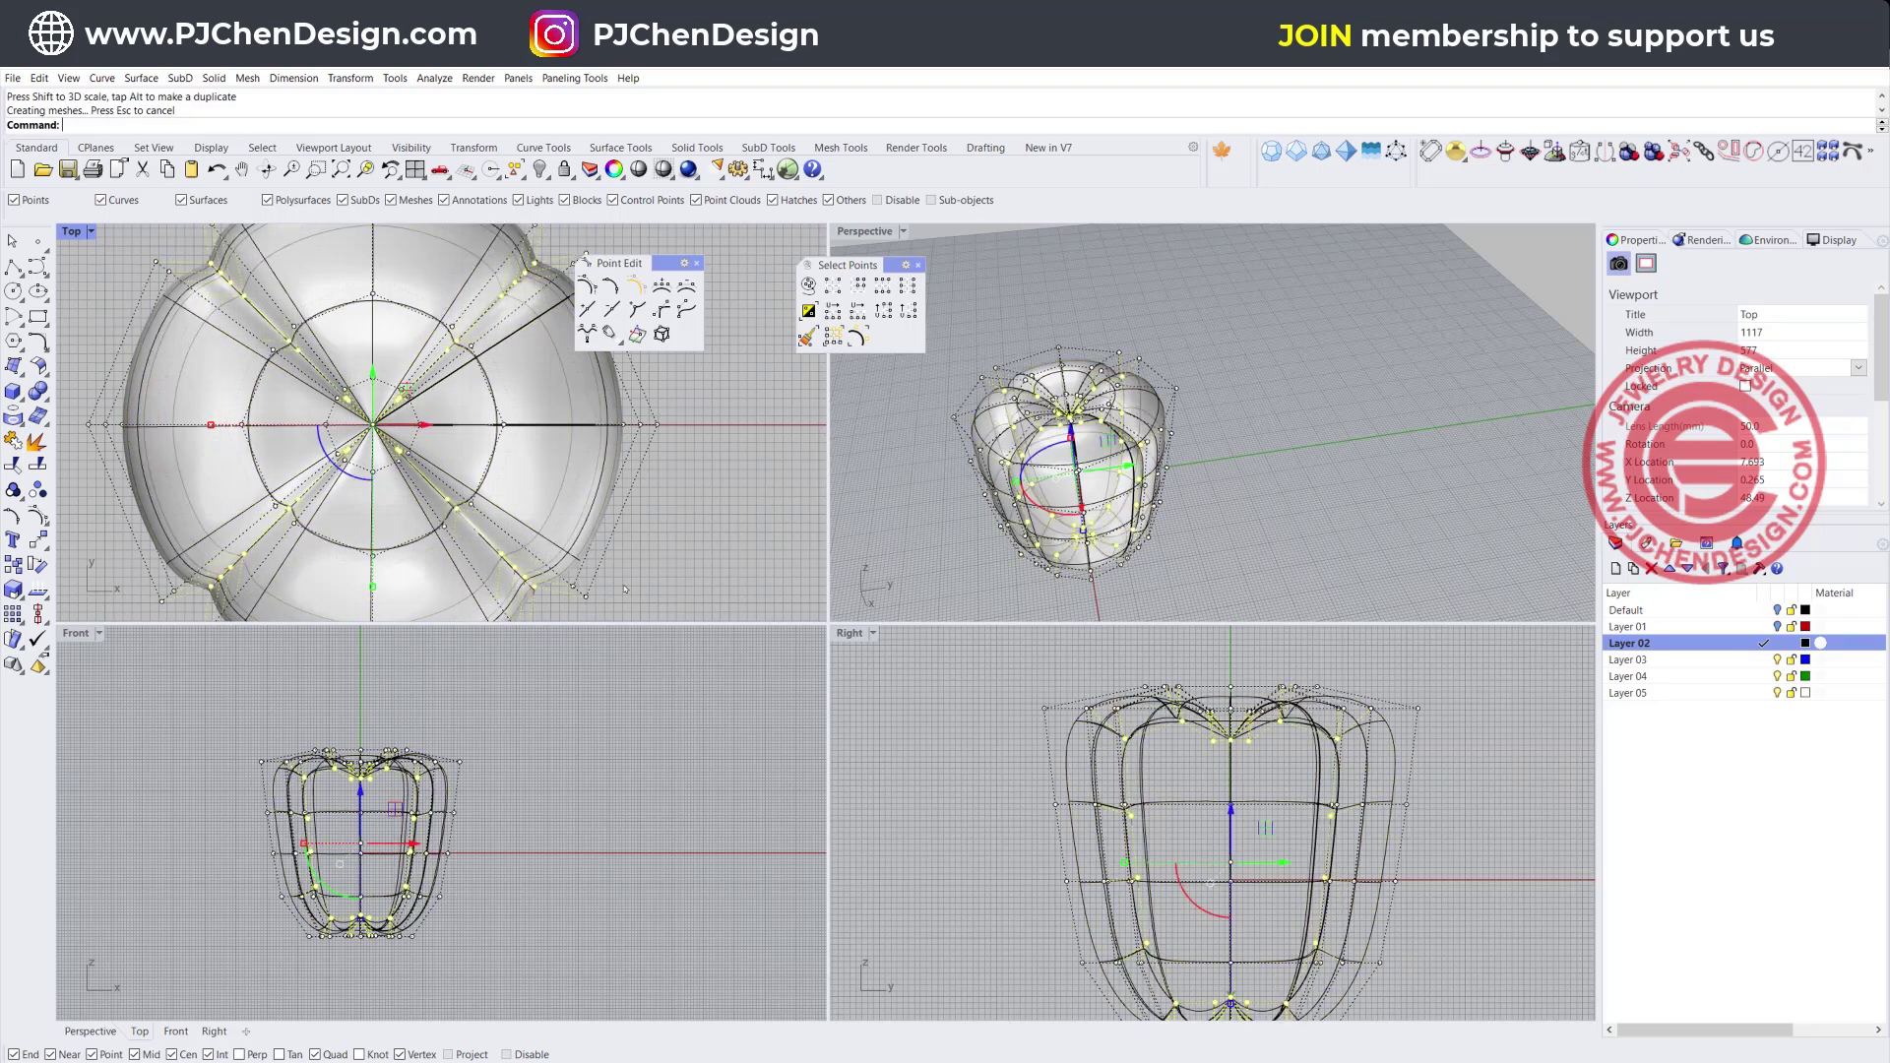
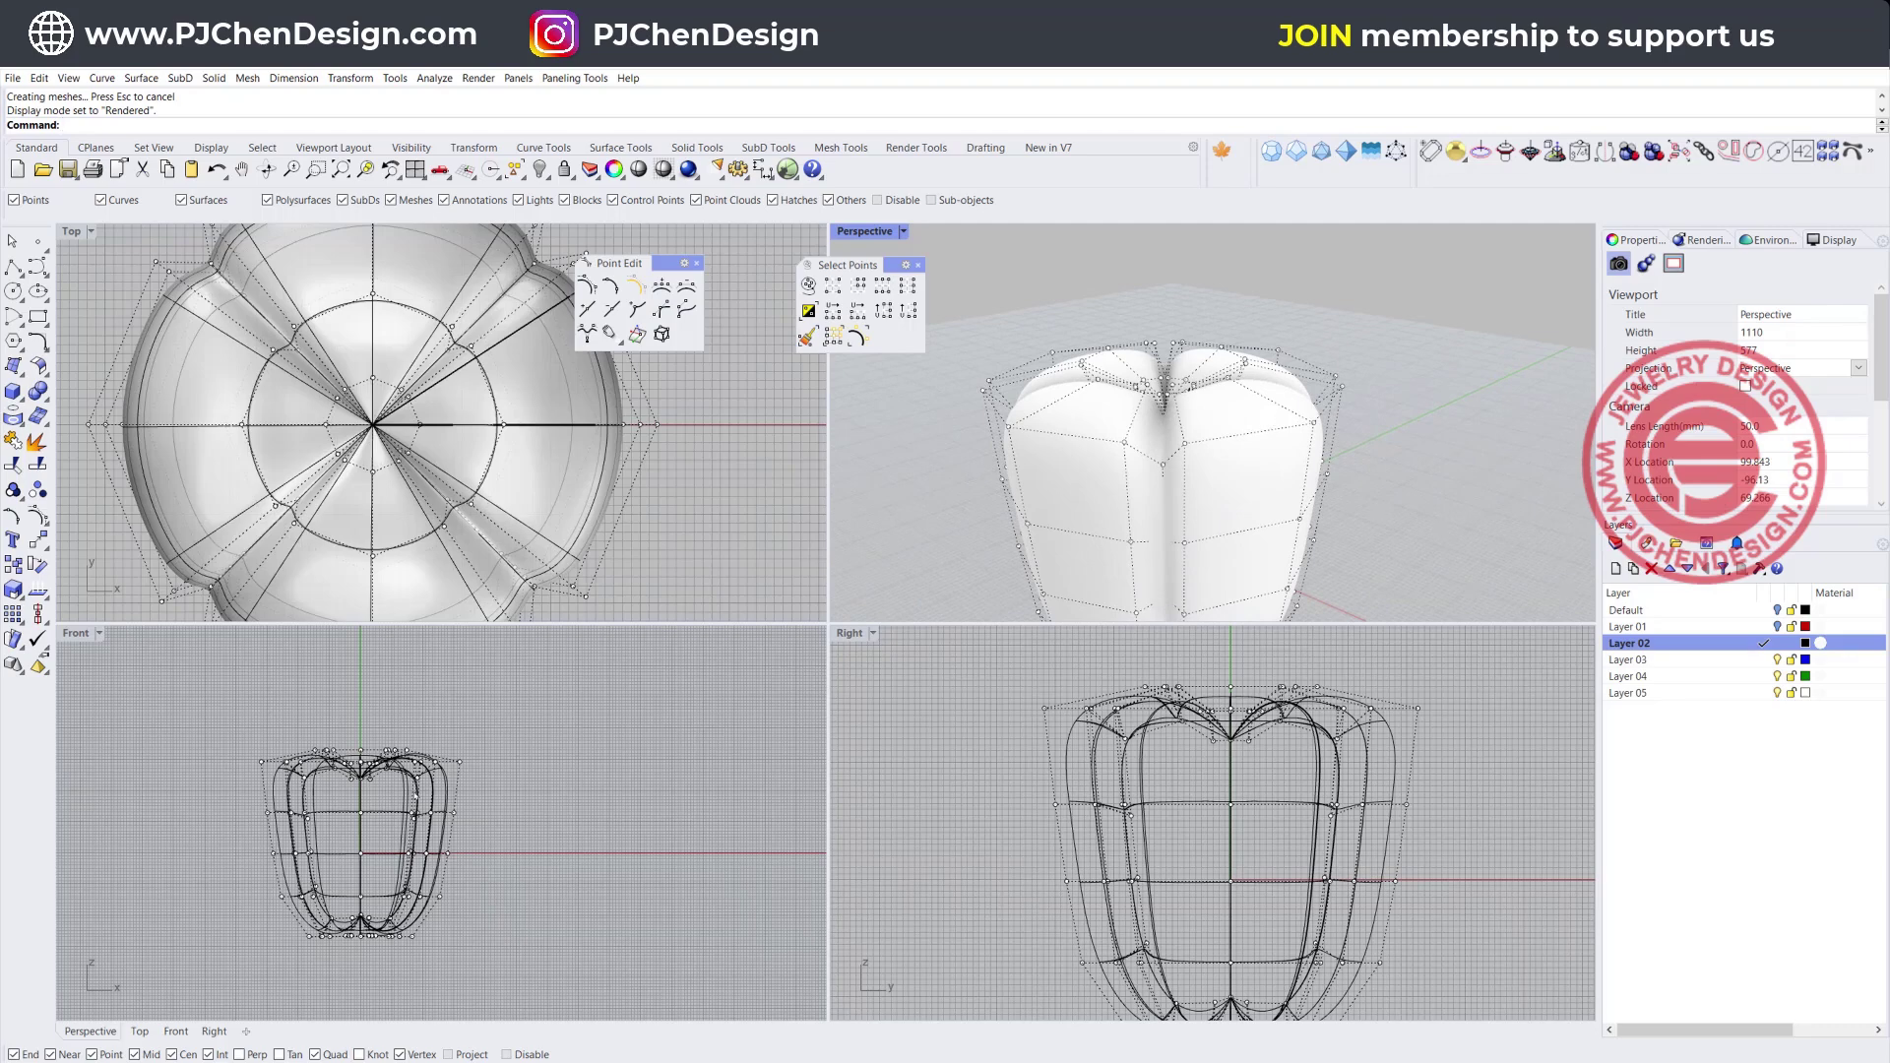
Select the control points at the bottom of the pepper's top dimple in the Front view and raise them to make it shallower
scroll(371, 786, up, 8)
right_drag(394, 816, 460, 871)
scroll(394, 816, up, 9)
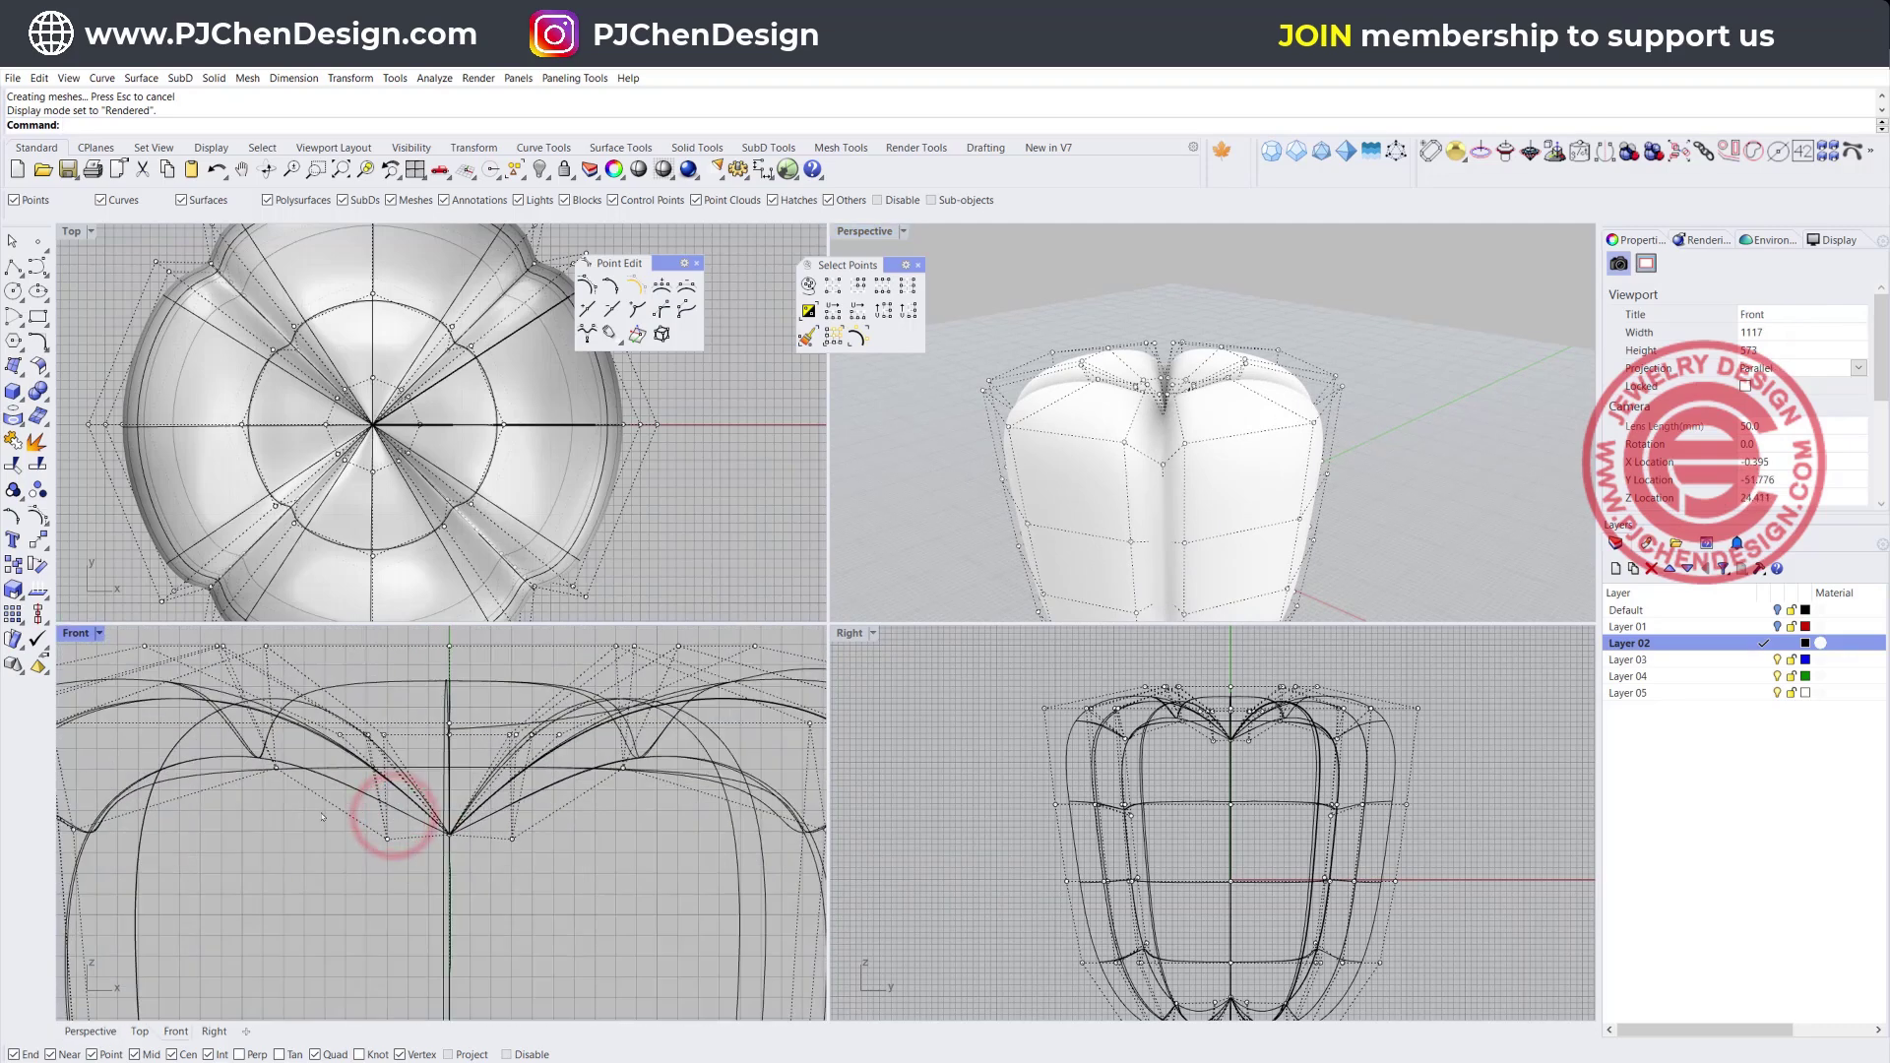
drag(643, 907, 655, 920)
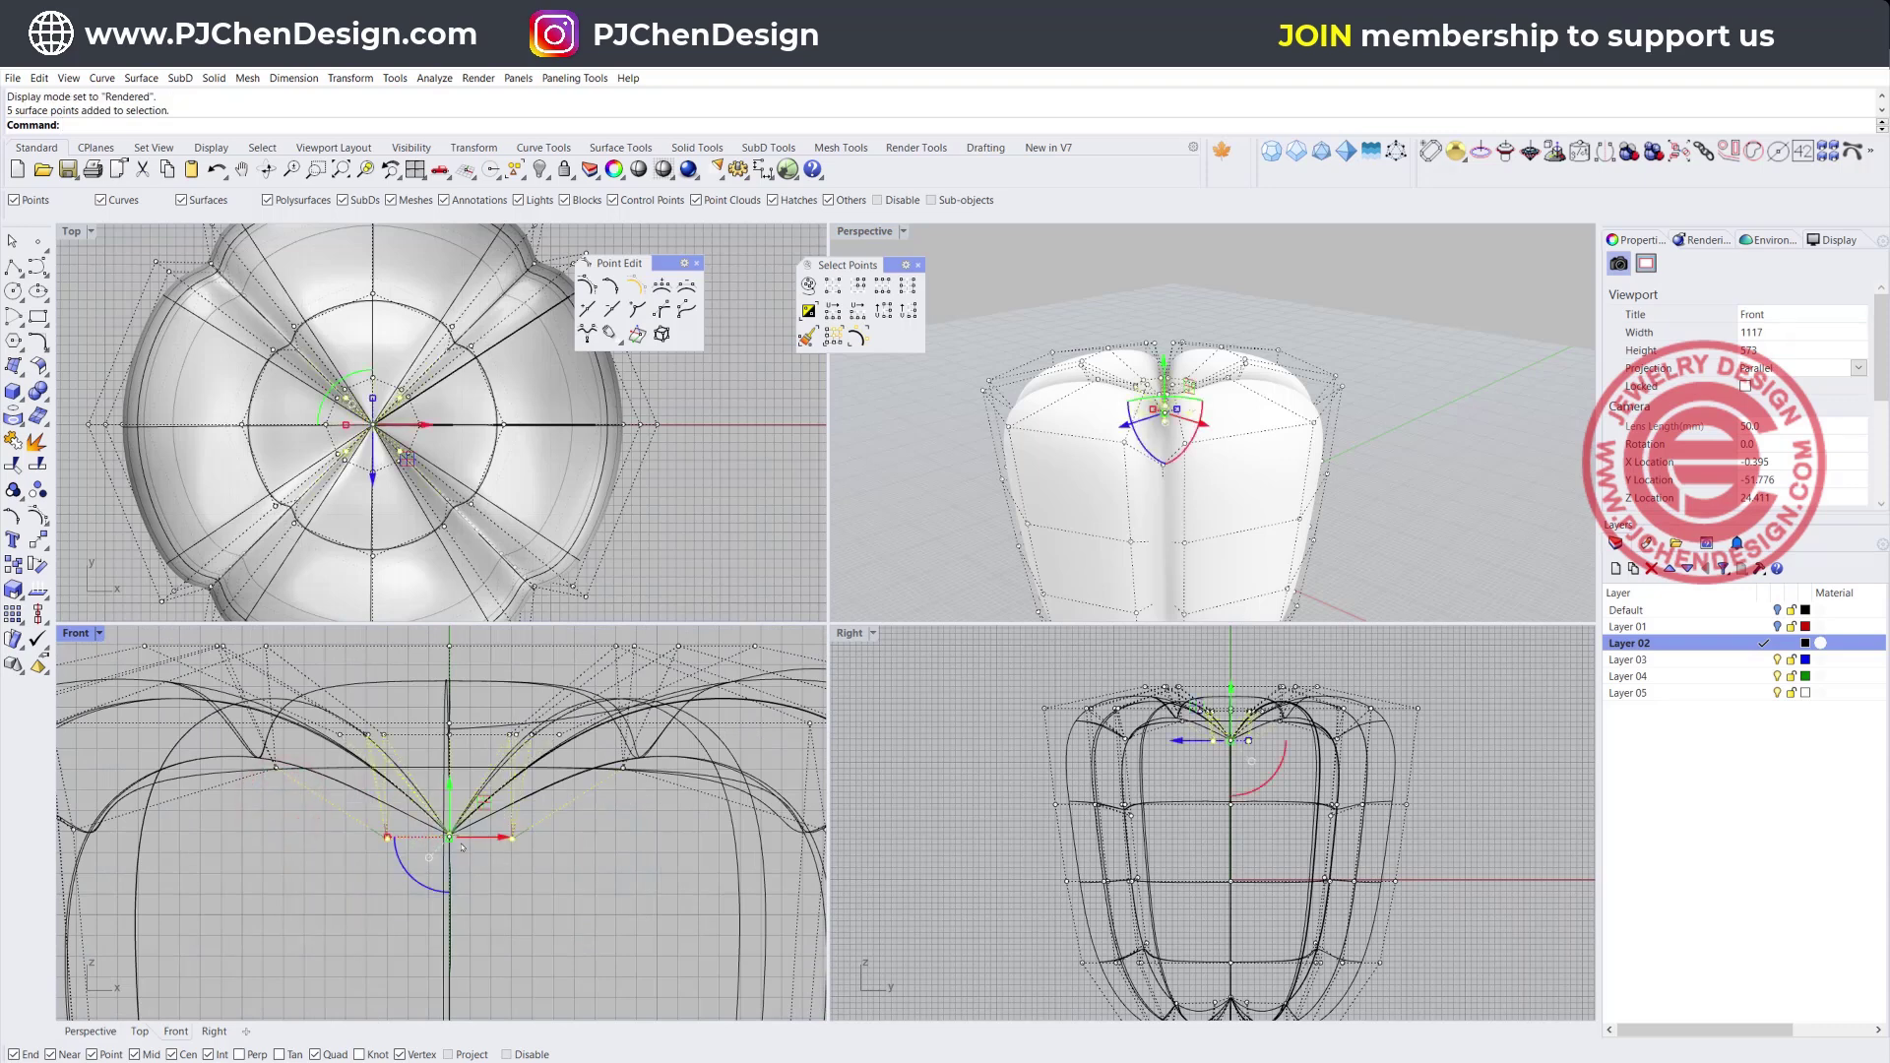
drag(448, 788, 464, 722)
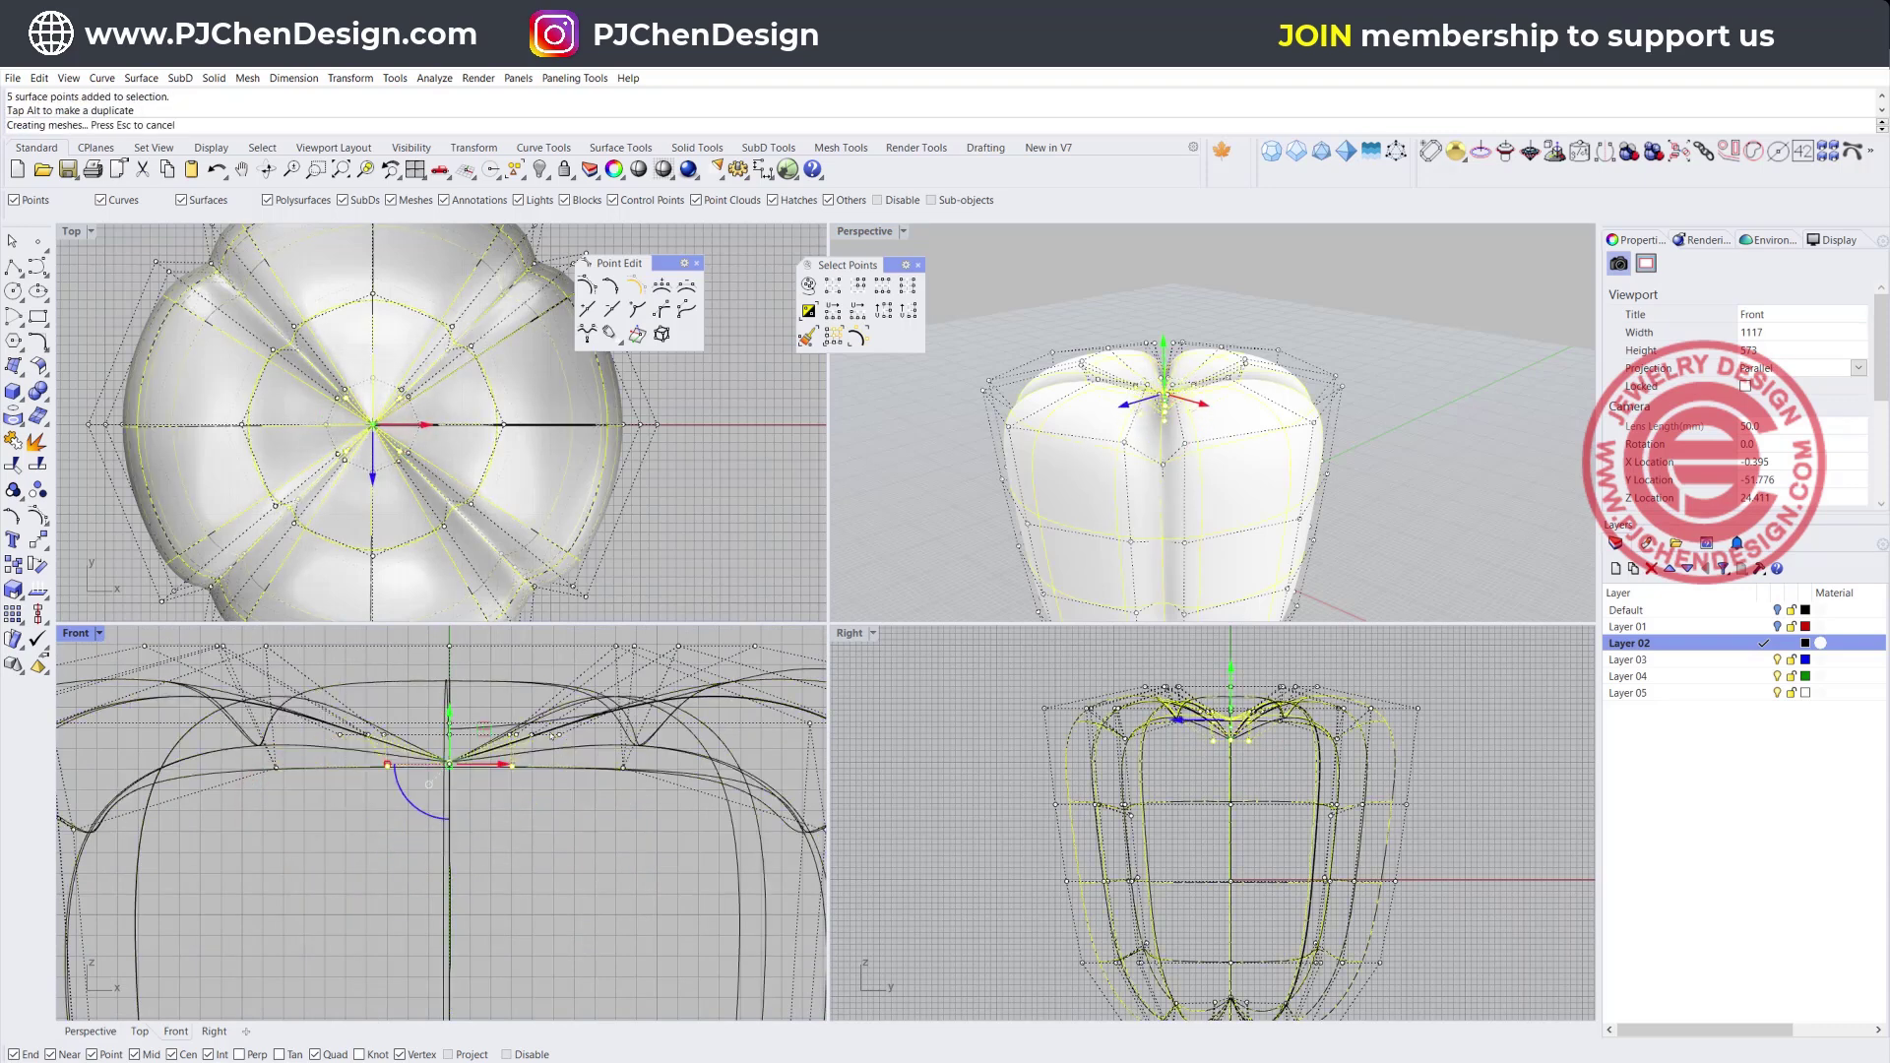
click(1447, 367)
Examine the reshaped dimple and grooves, and set the Perspective view to Ghosted display with the whole pepper in view
scroll(1447, 364, up, 6)
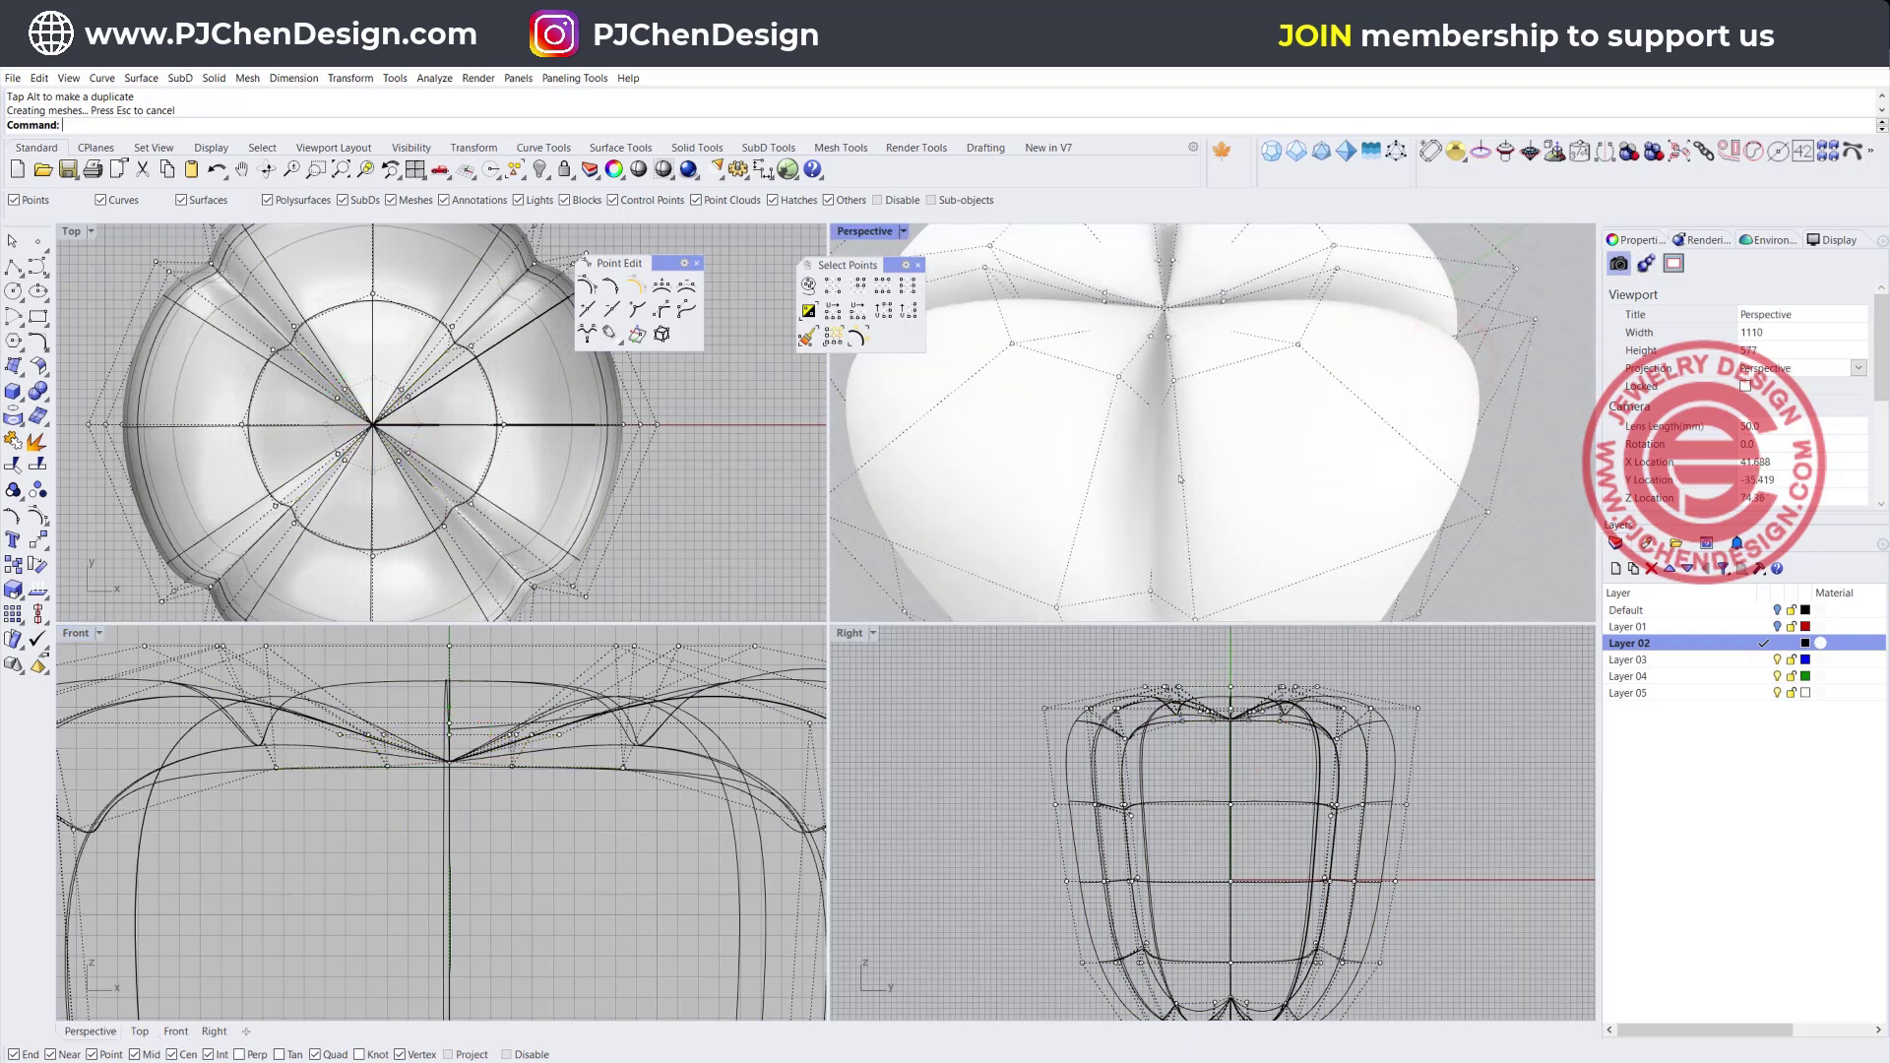
click(705, 485)
scroll(1362, 469, down, 2)
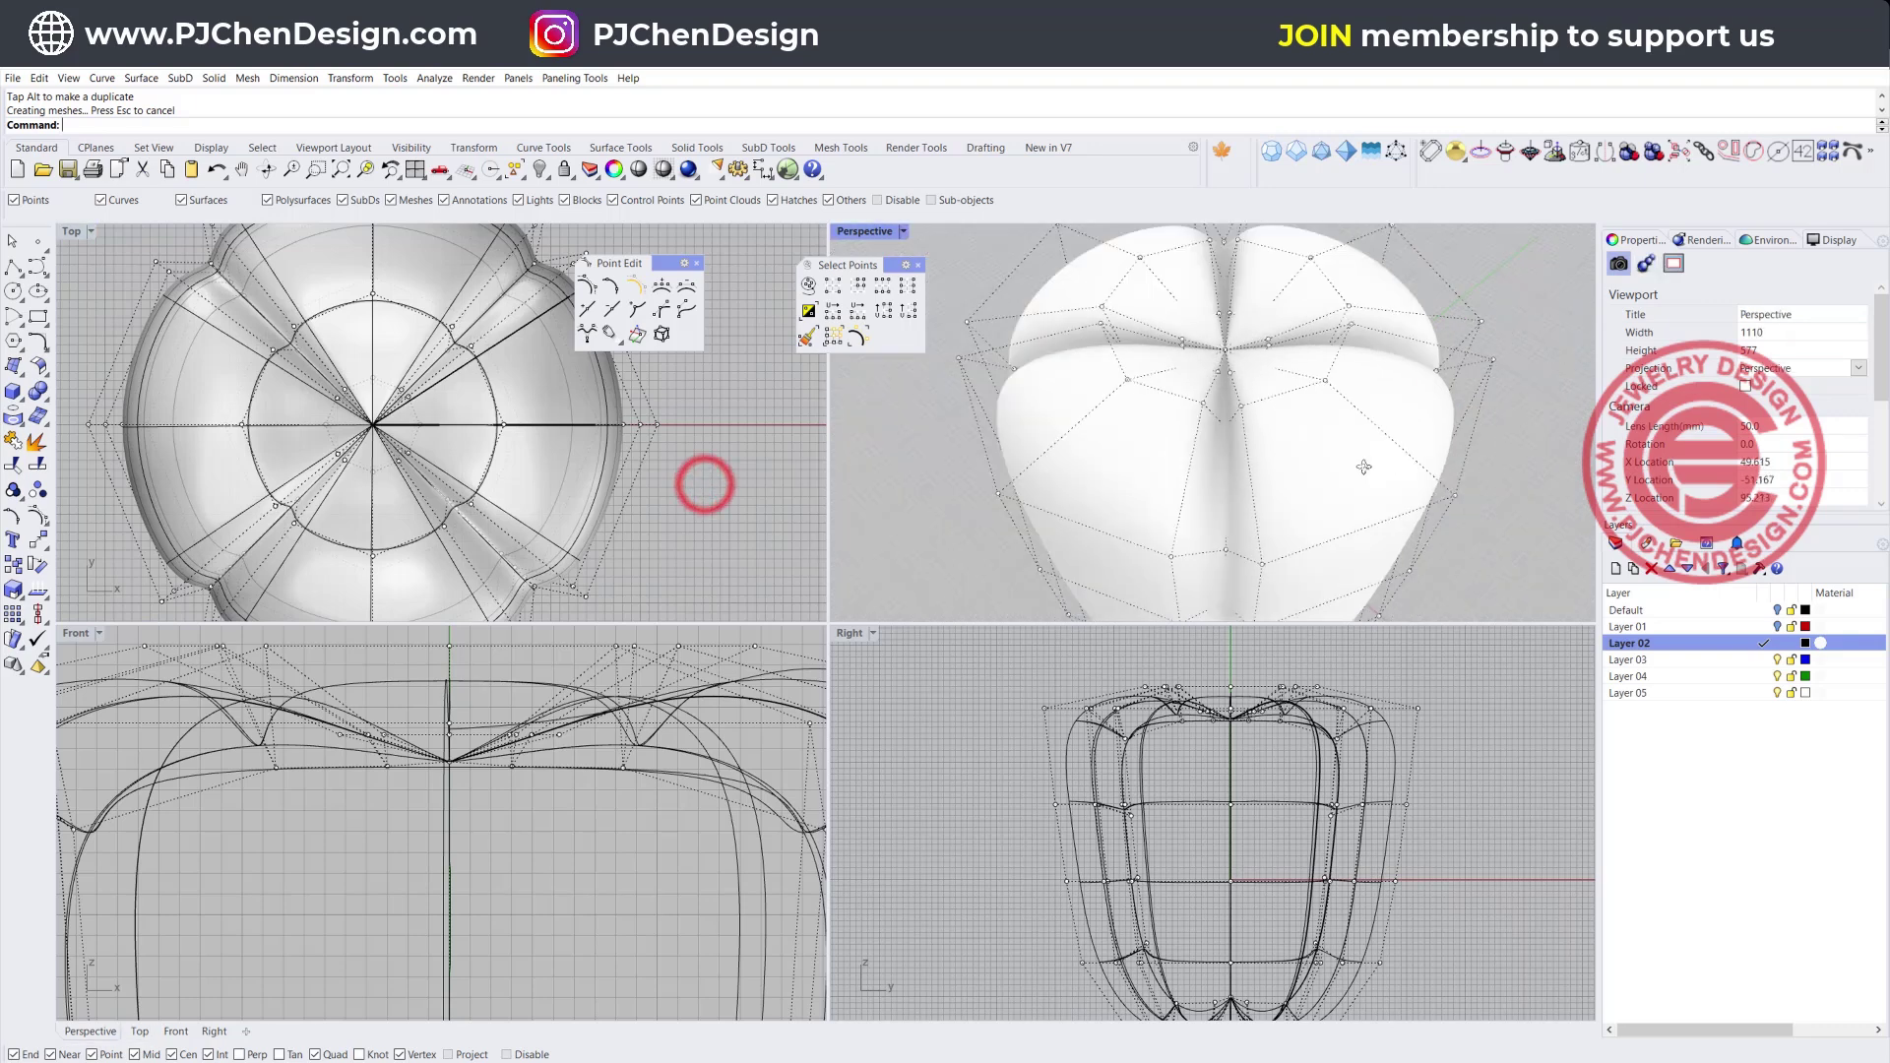
right_drag(1362, 468, 968, 283)
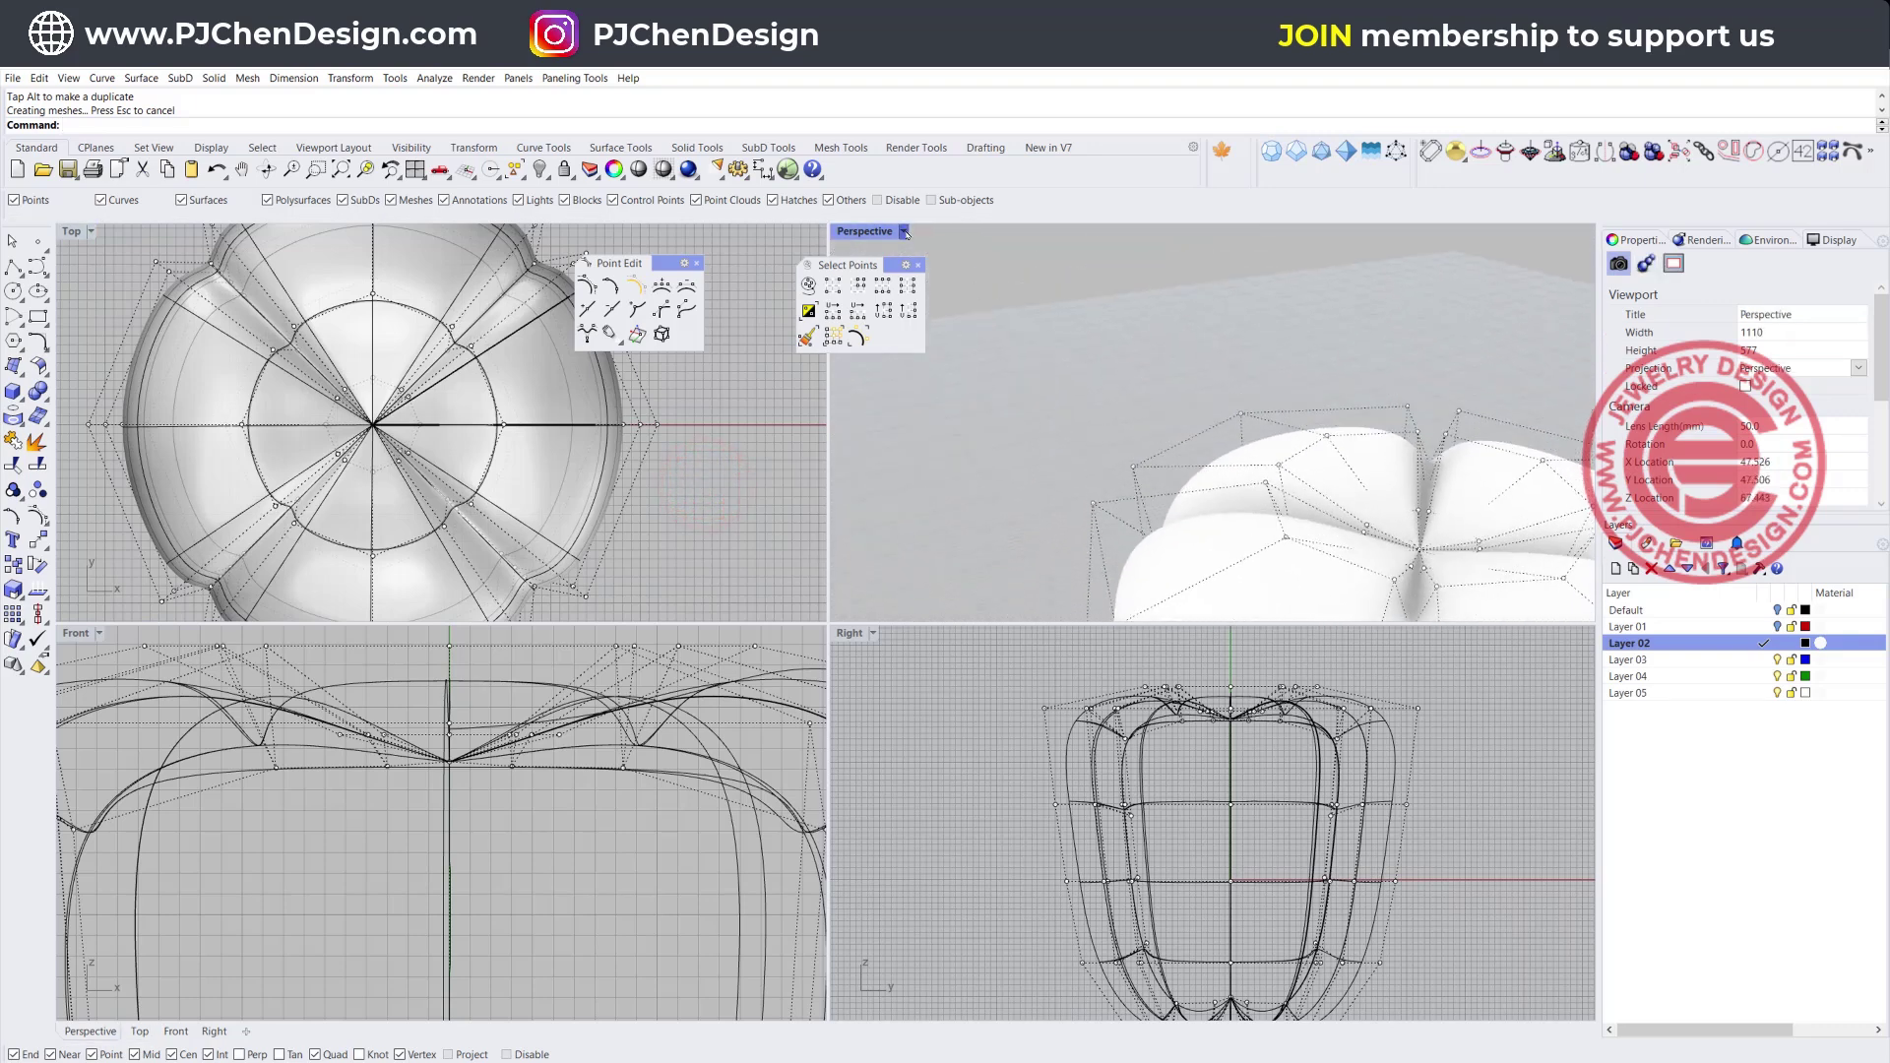
click(904, 231)
click(898, 353)
scroll(899, 357, down, 3)
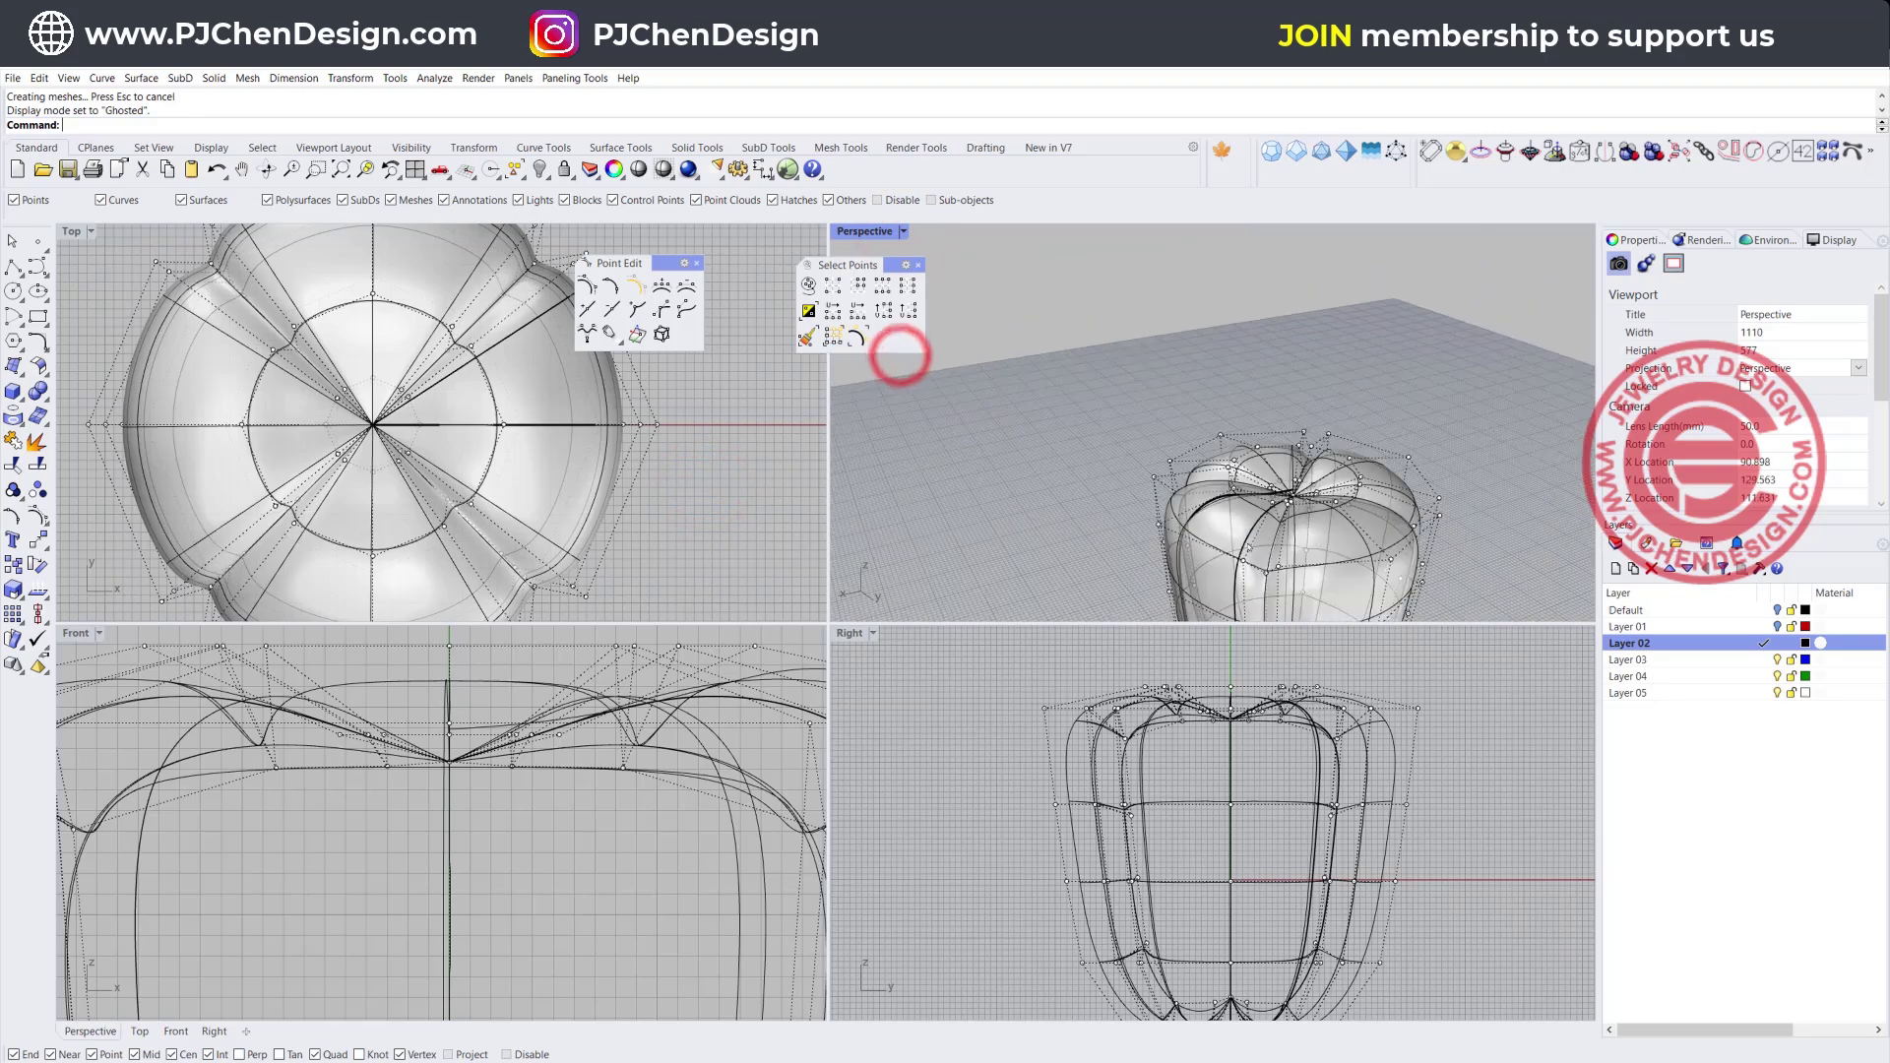
right_drag(899, 356, 1224, 489)
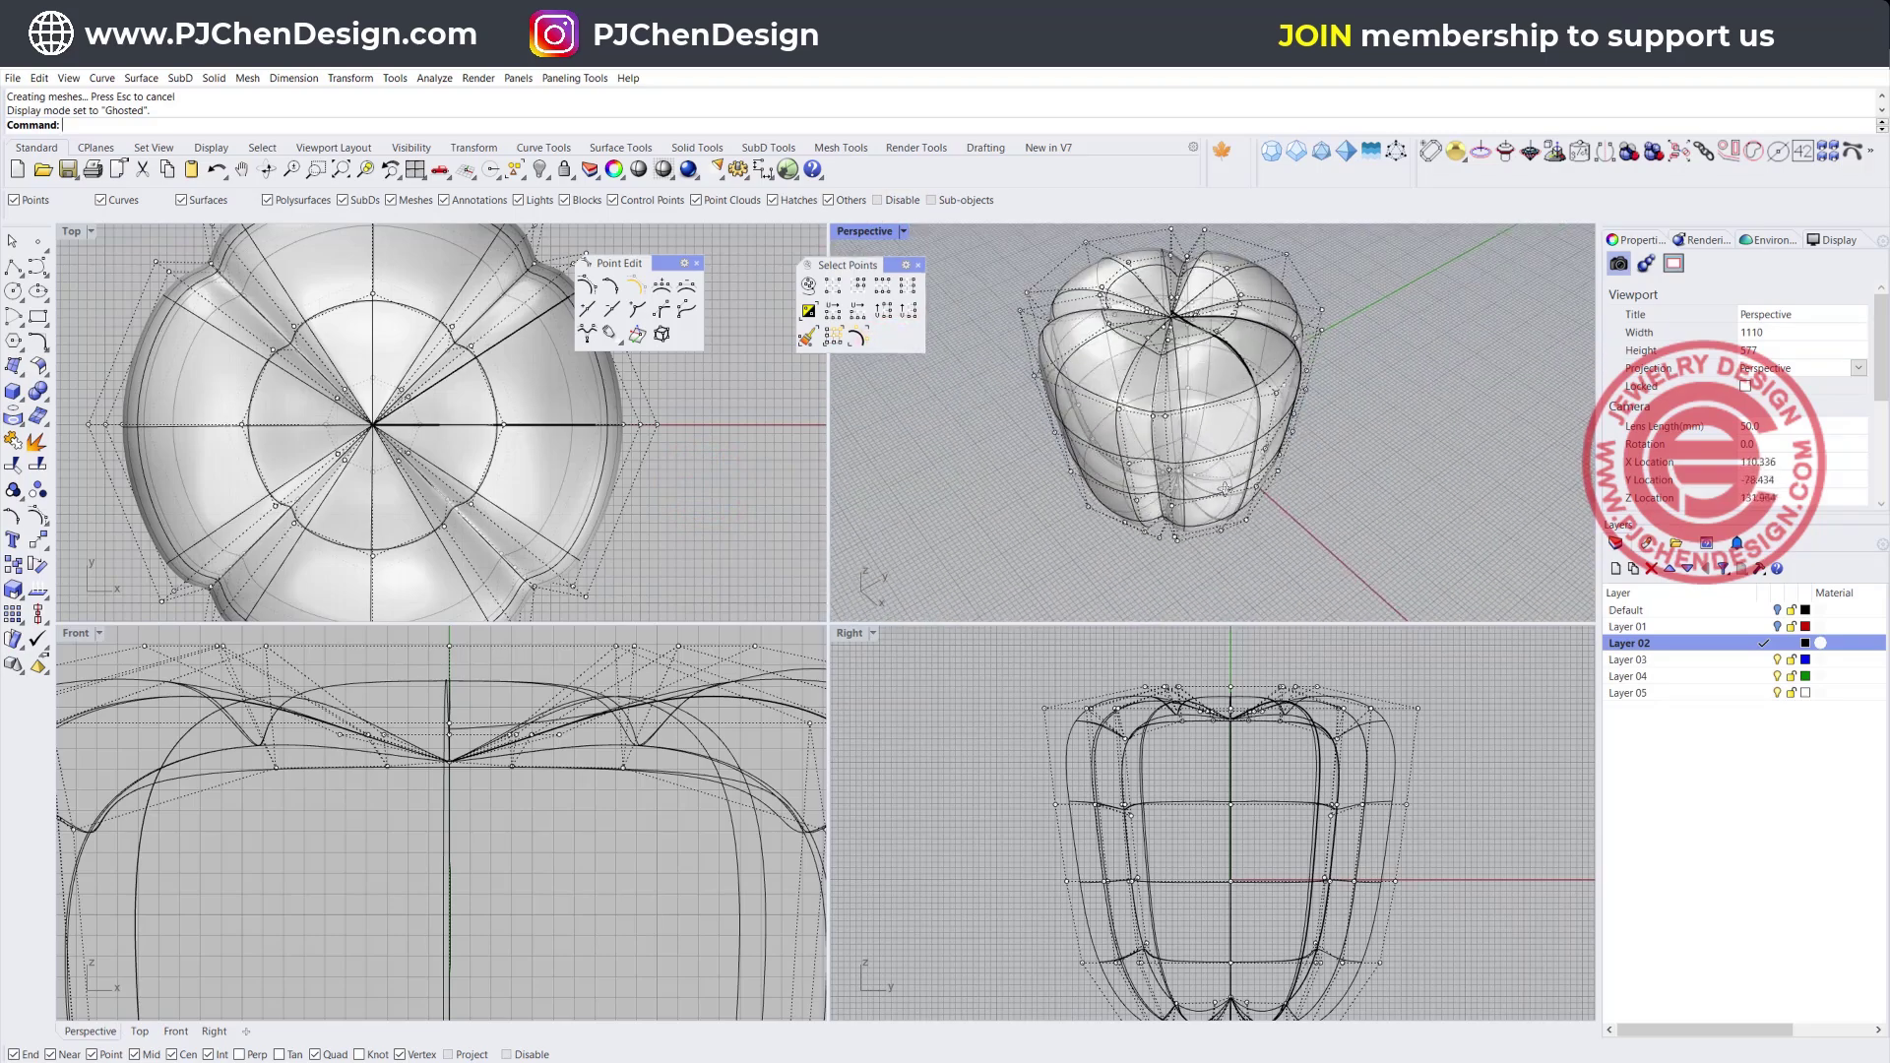
Raise the outer-rim control point at the middle of the lobe on the positive X side
scroll(1274, 404, up, 3)
click(1268, 396)
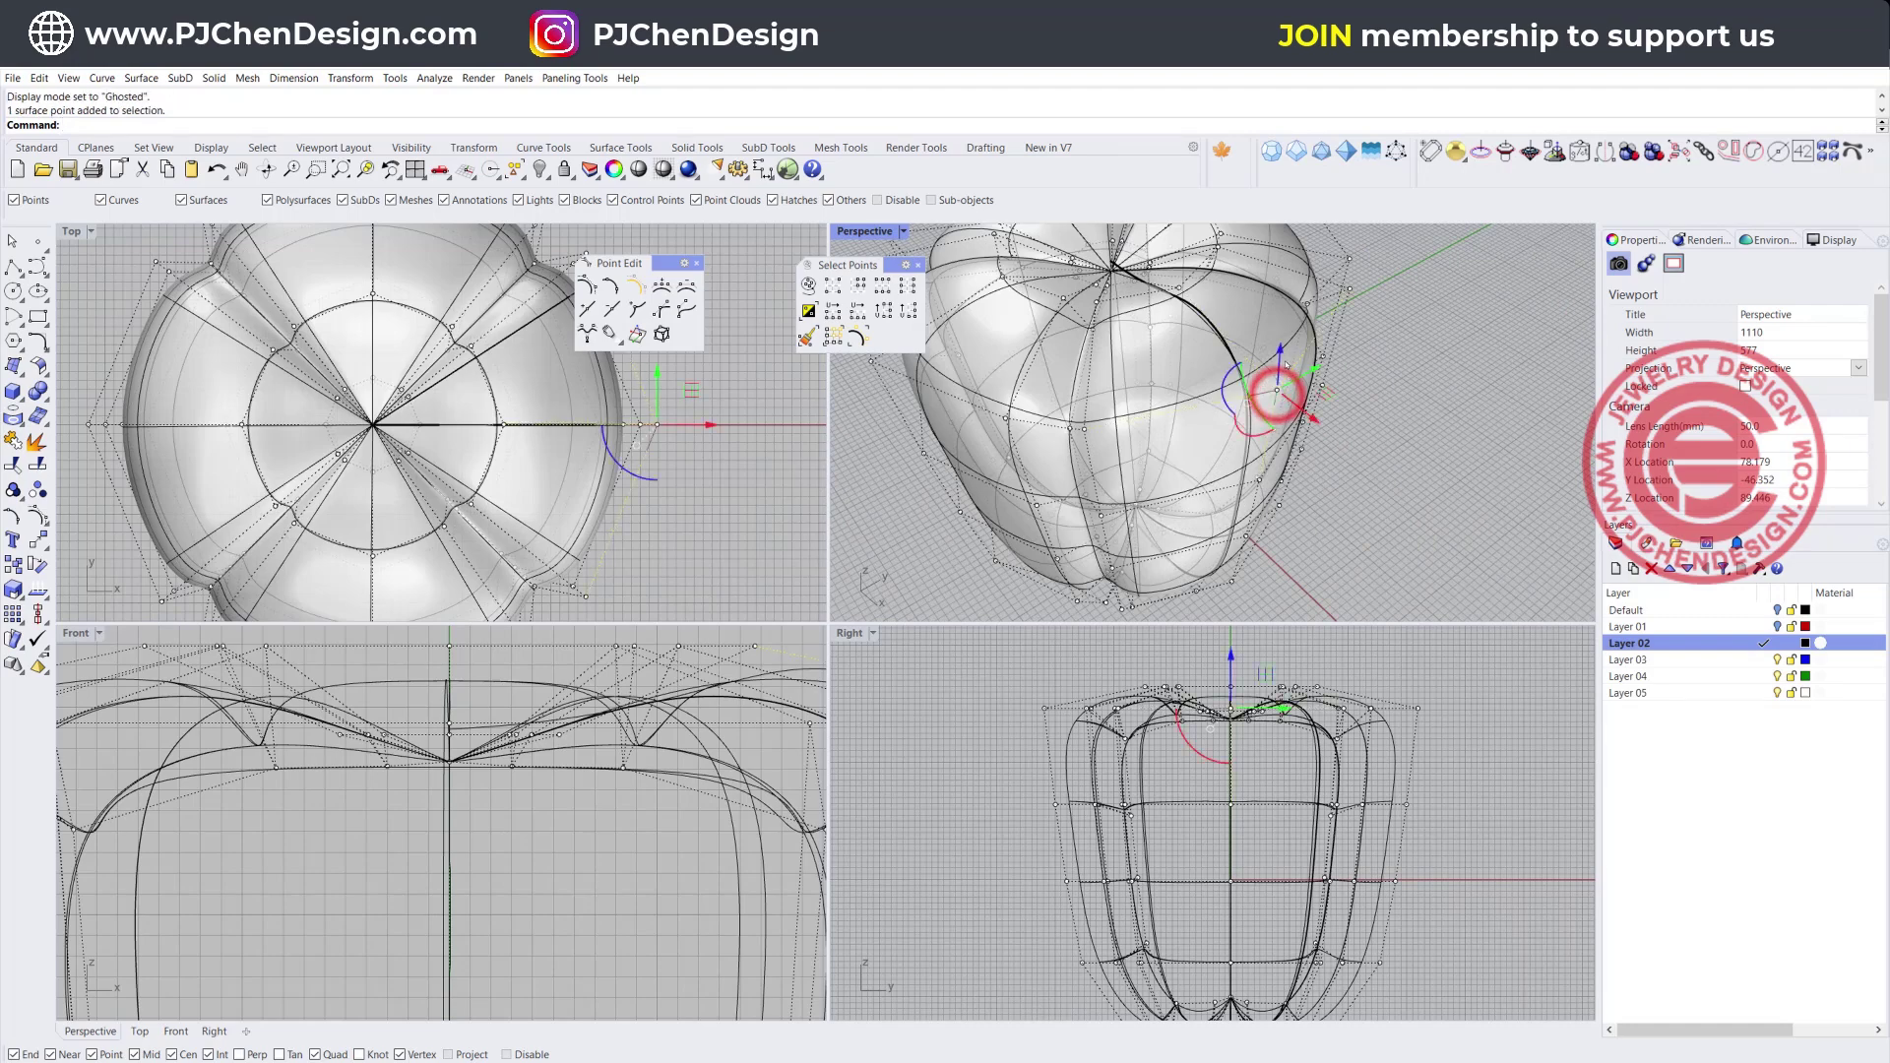
drag(1283, 350, 1282, 271)
scroll(1088, 422, down, 2)
Select a side control point in the pepper's lower-right groove and shift it slightly outward along the diagonal in the Top view
scroll(1063, 389, up, 5)
right_drag(1231, 483, 1157, 454)
scroll(1157, 455, up, 5)
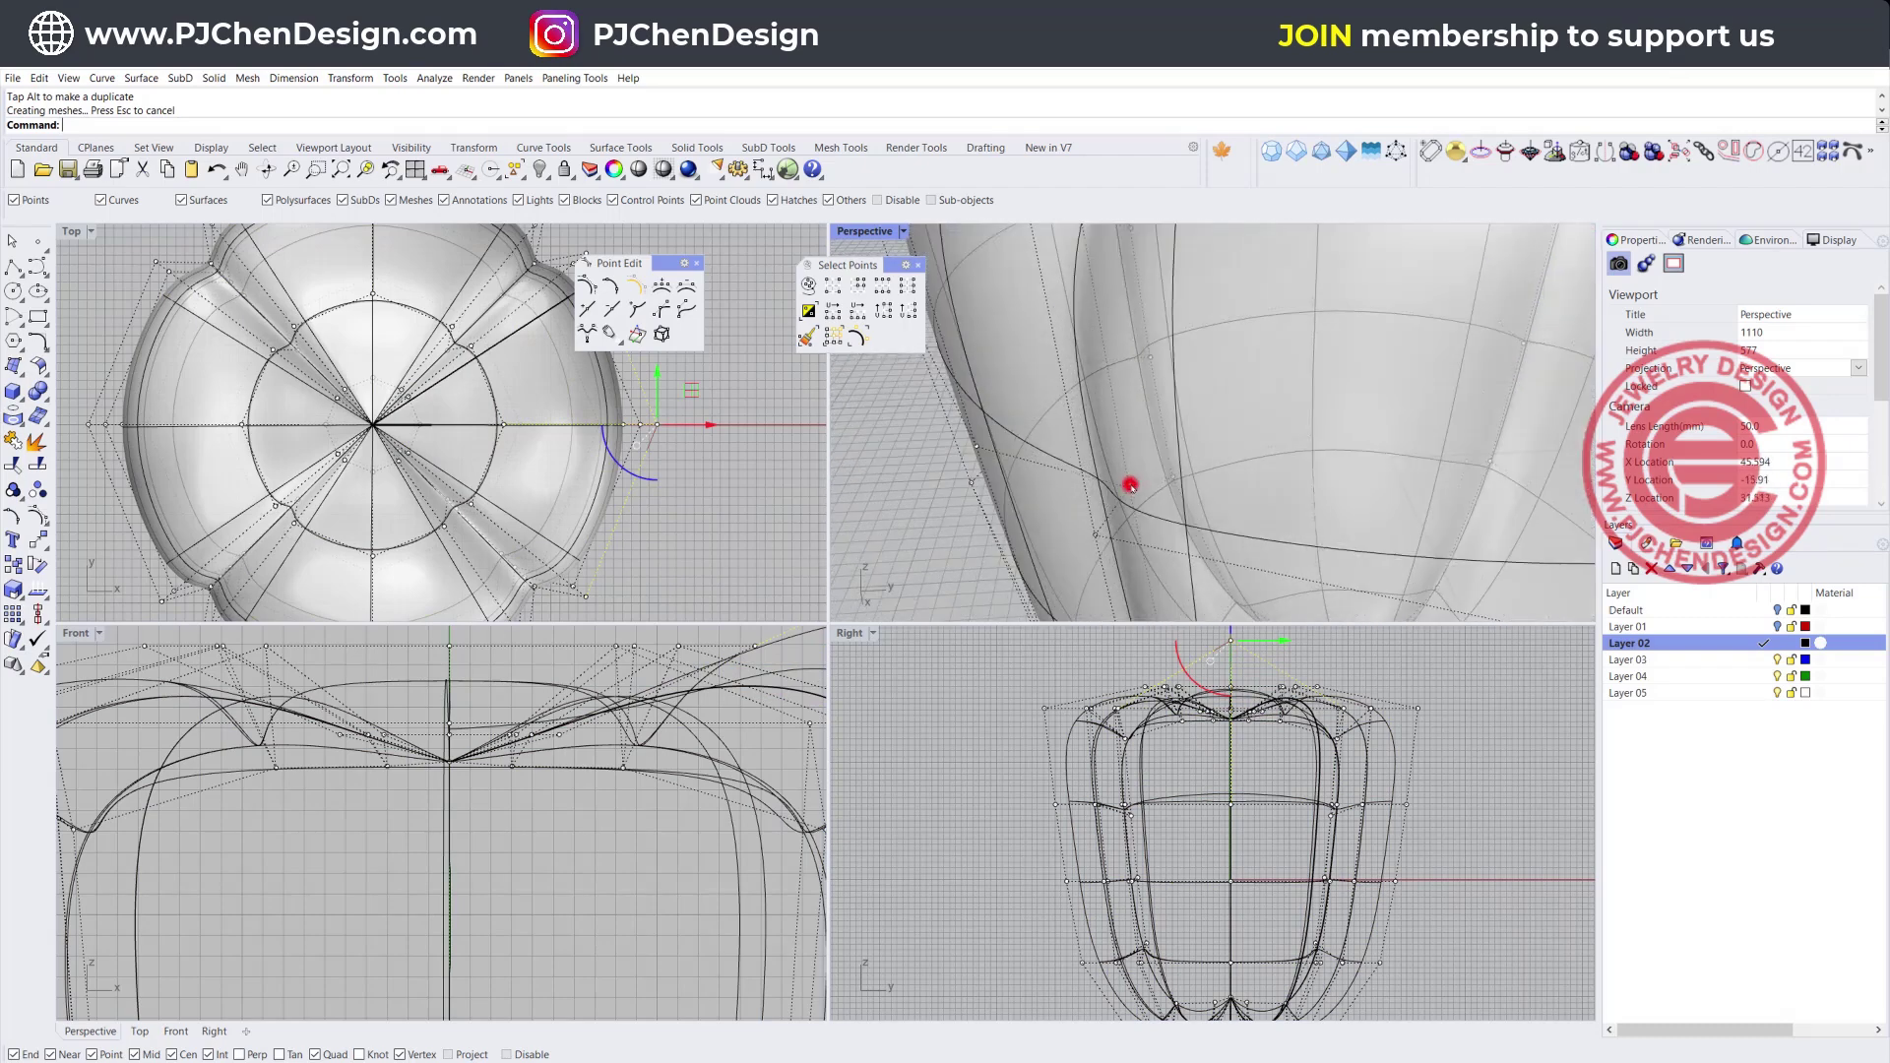
click(1131, 486)
right_drag(440, 553, 421, 470)
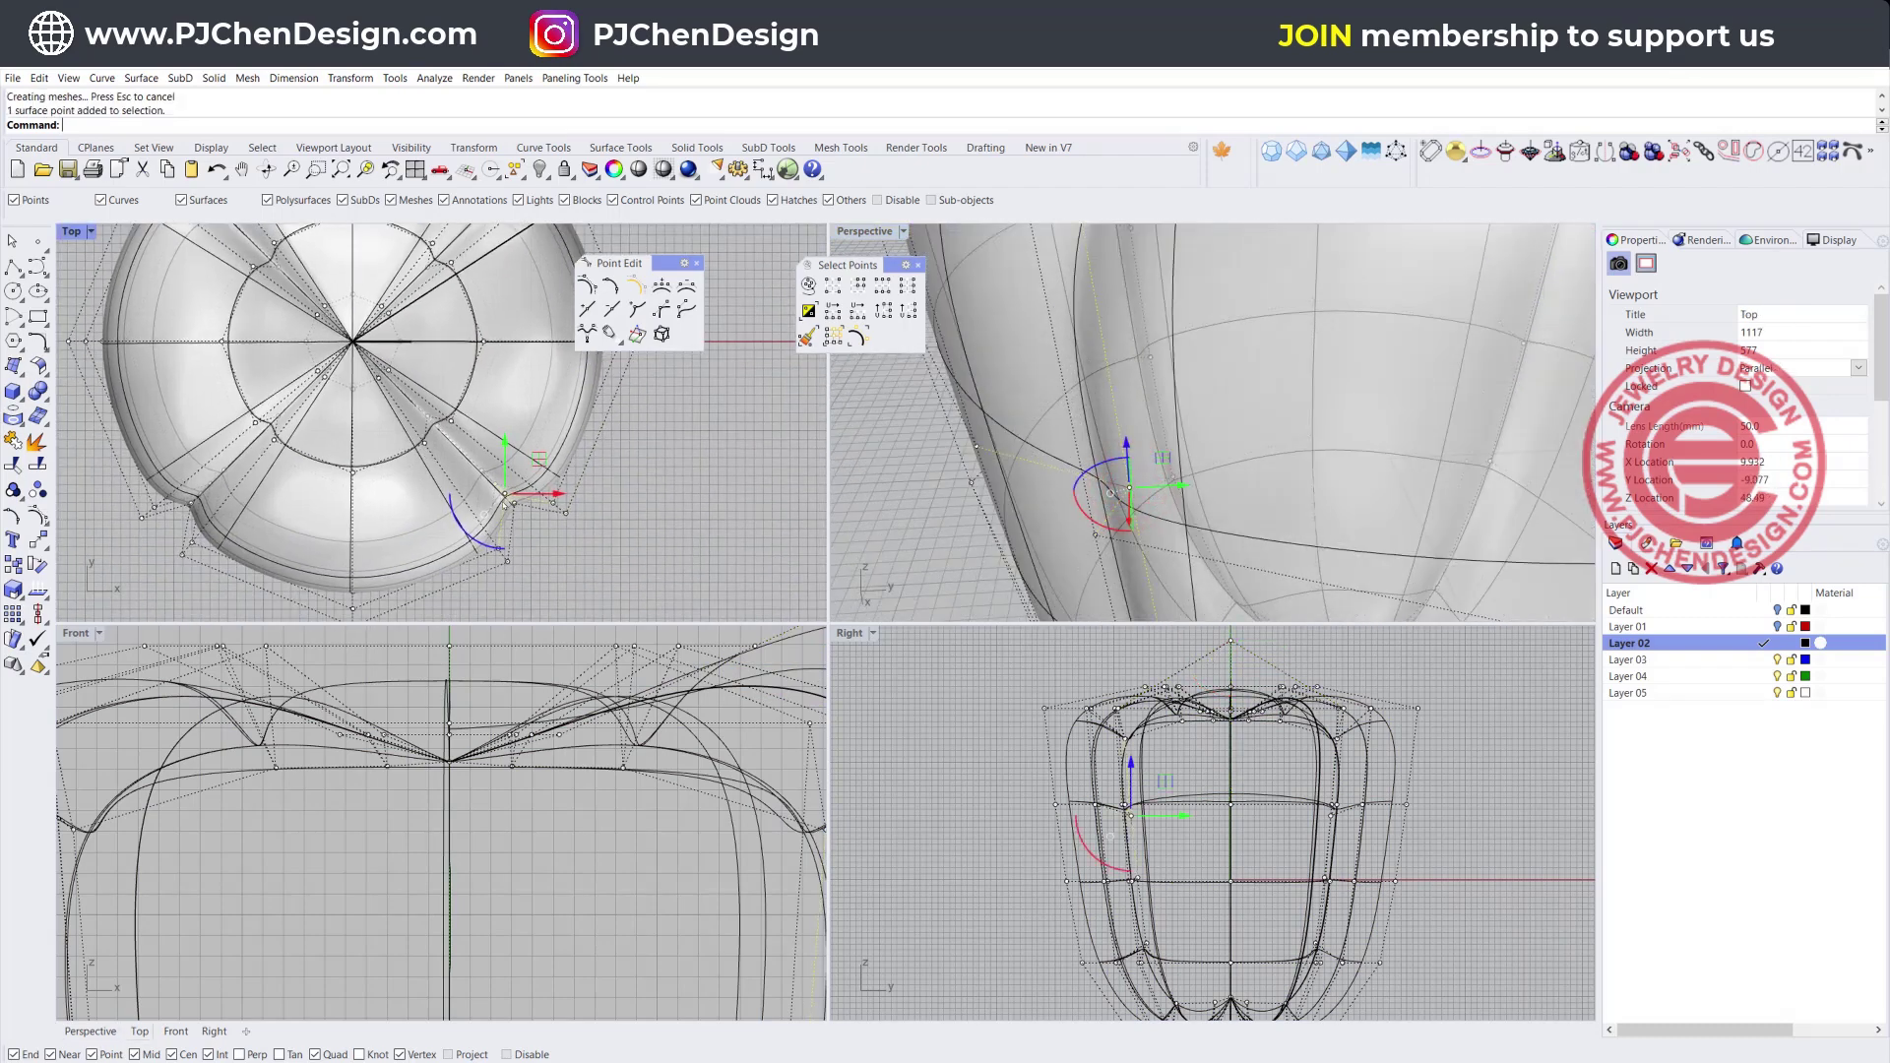
drag(539, 459, 548, 473)
click(727, 544)
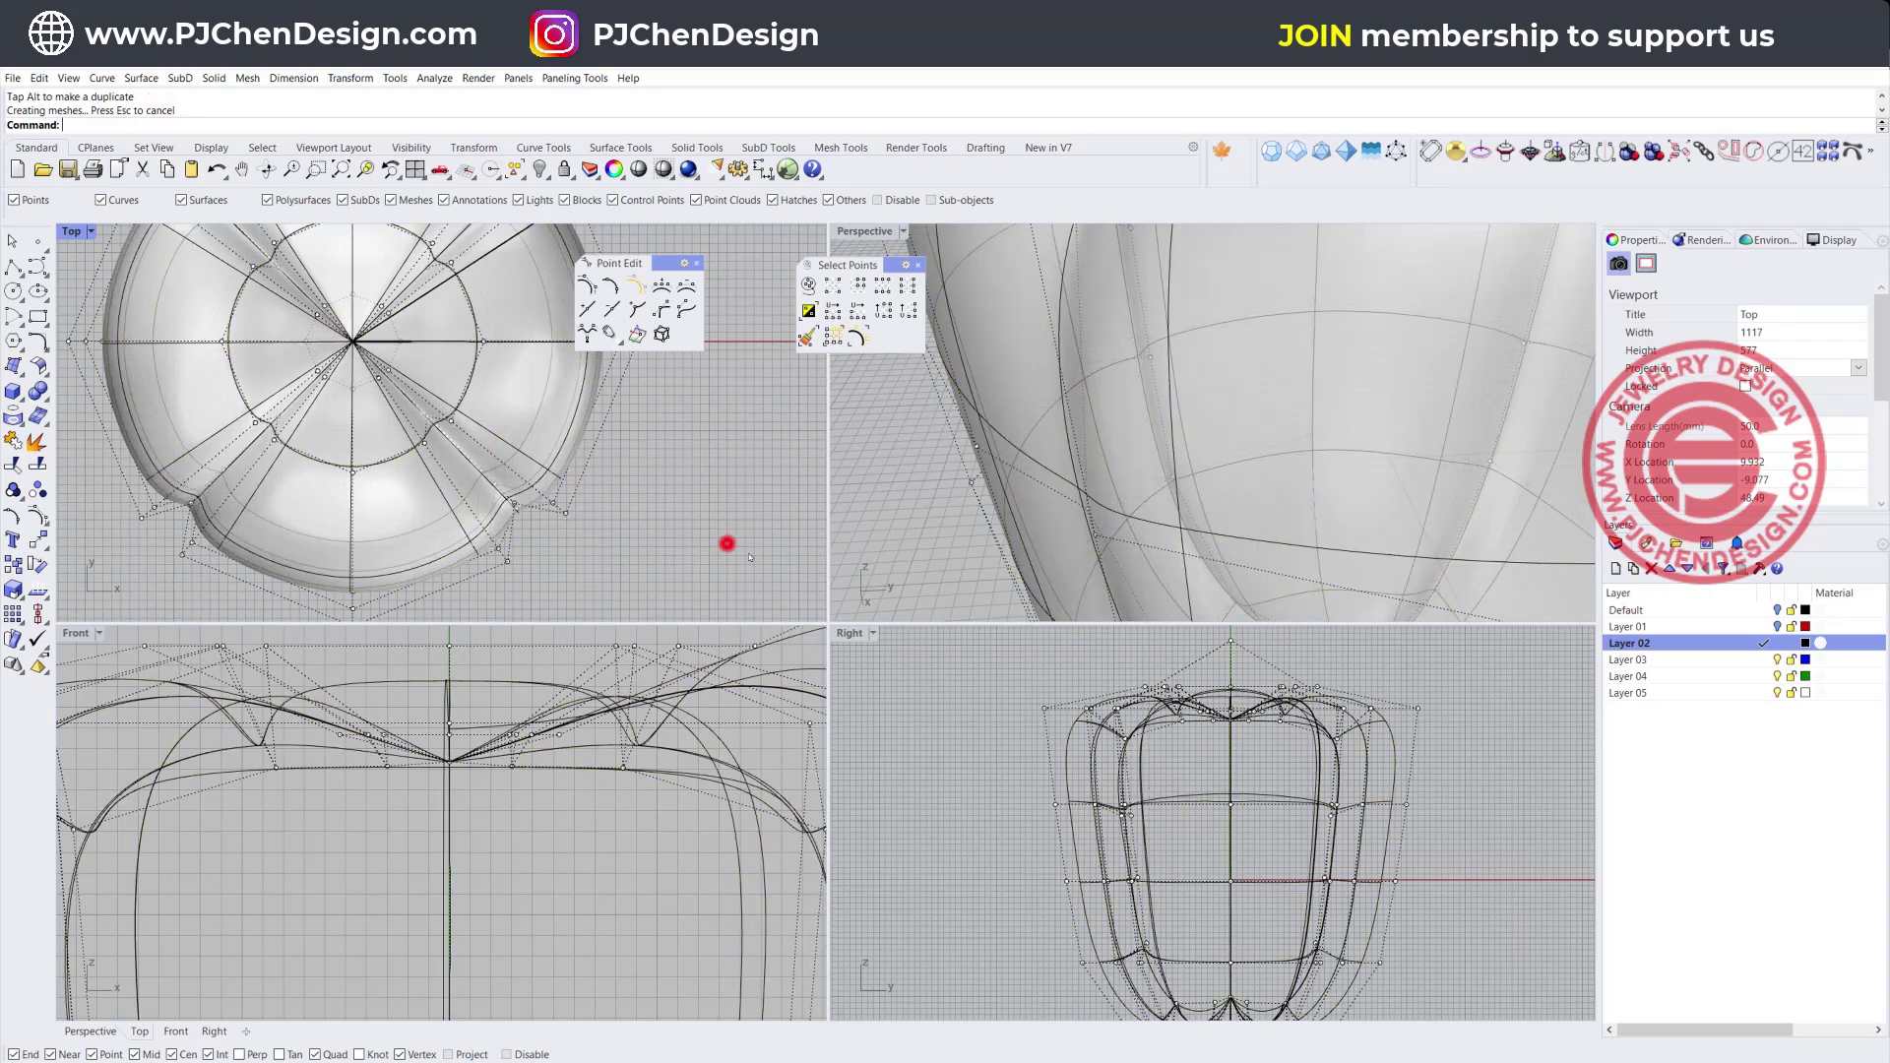
Select a side control point in the pepper's lower-left groove and shift it slightly outward along the diagonal in the Top view
scroll(1093, 472, down, 4)
right_drag(1093, 473, 1314, 443)
click(1050, 543)
drag(247, 445, 240, 456)
scroll(1044, 492, down, 6)
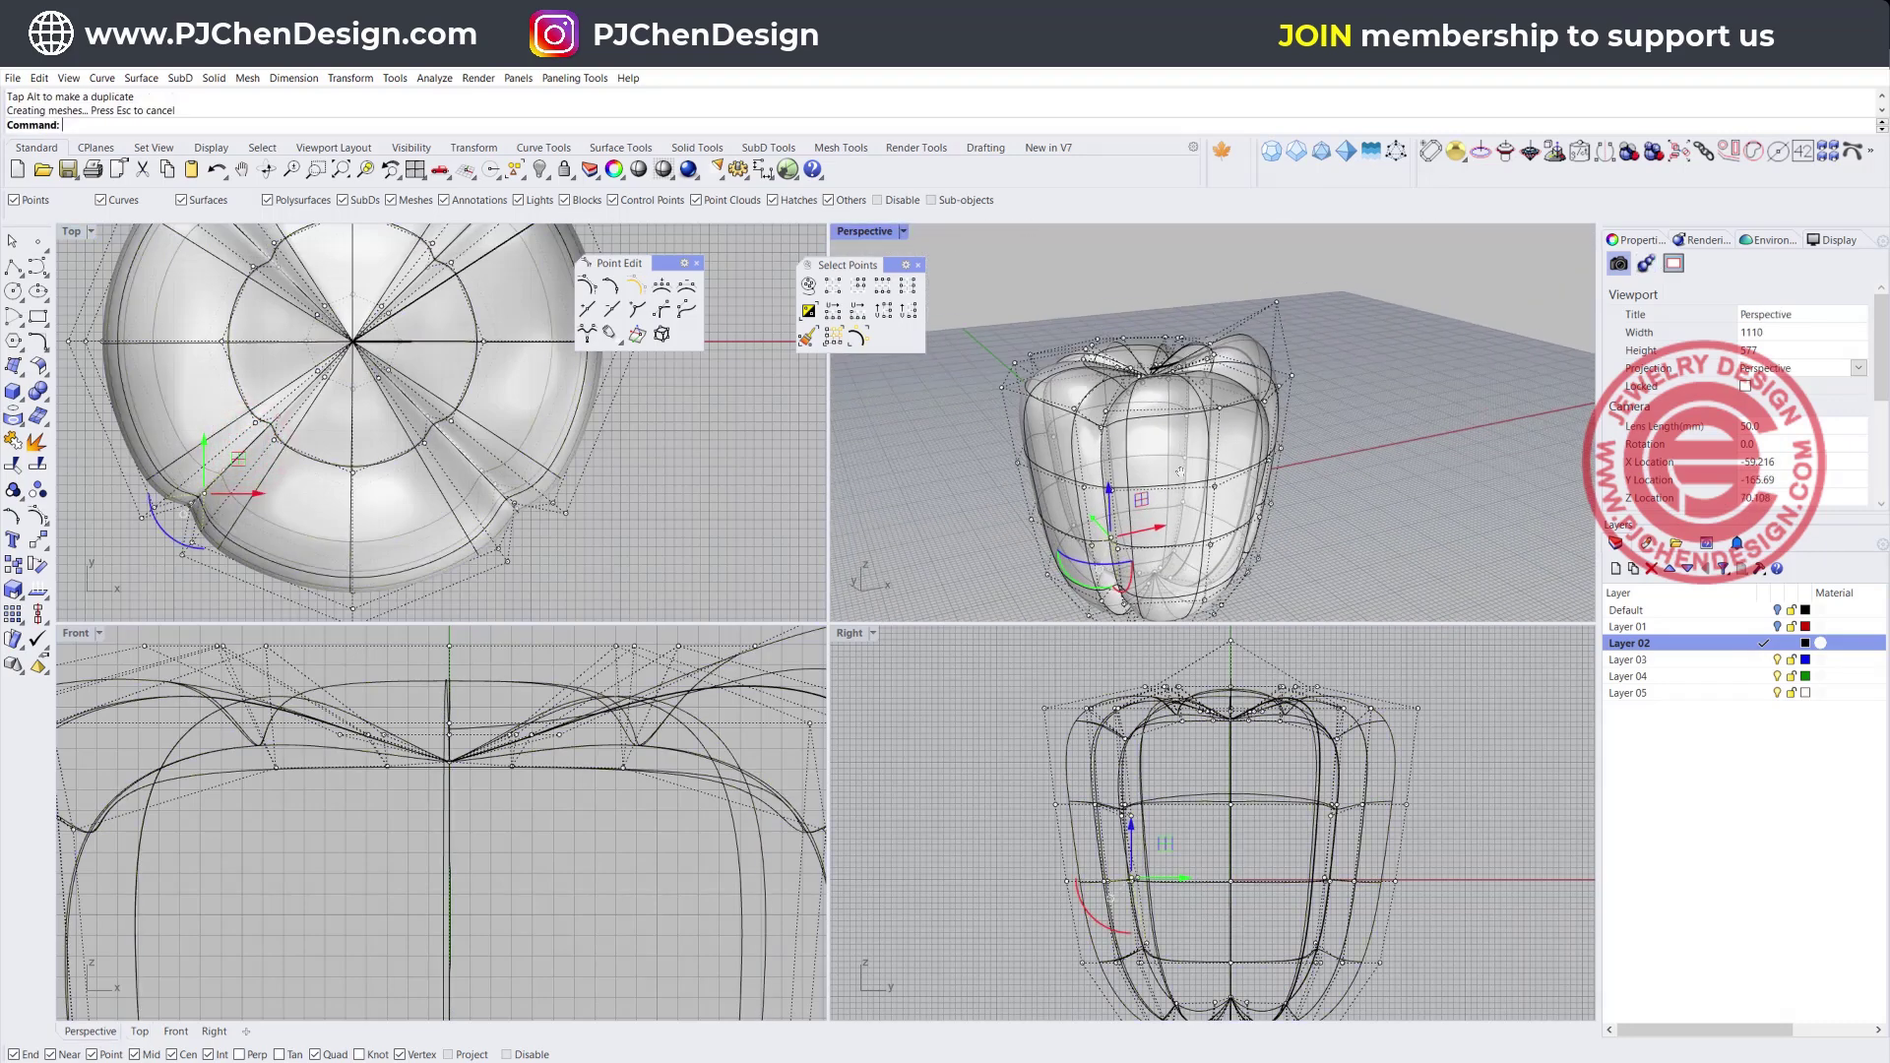
Raise the inner-ring control point on top of the positive X lobe slightly, using the Right view
scroll(1133, 354, up, 4)
right_drag(1226, 257, 1253, 309)
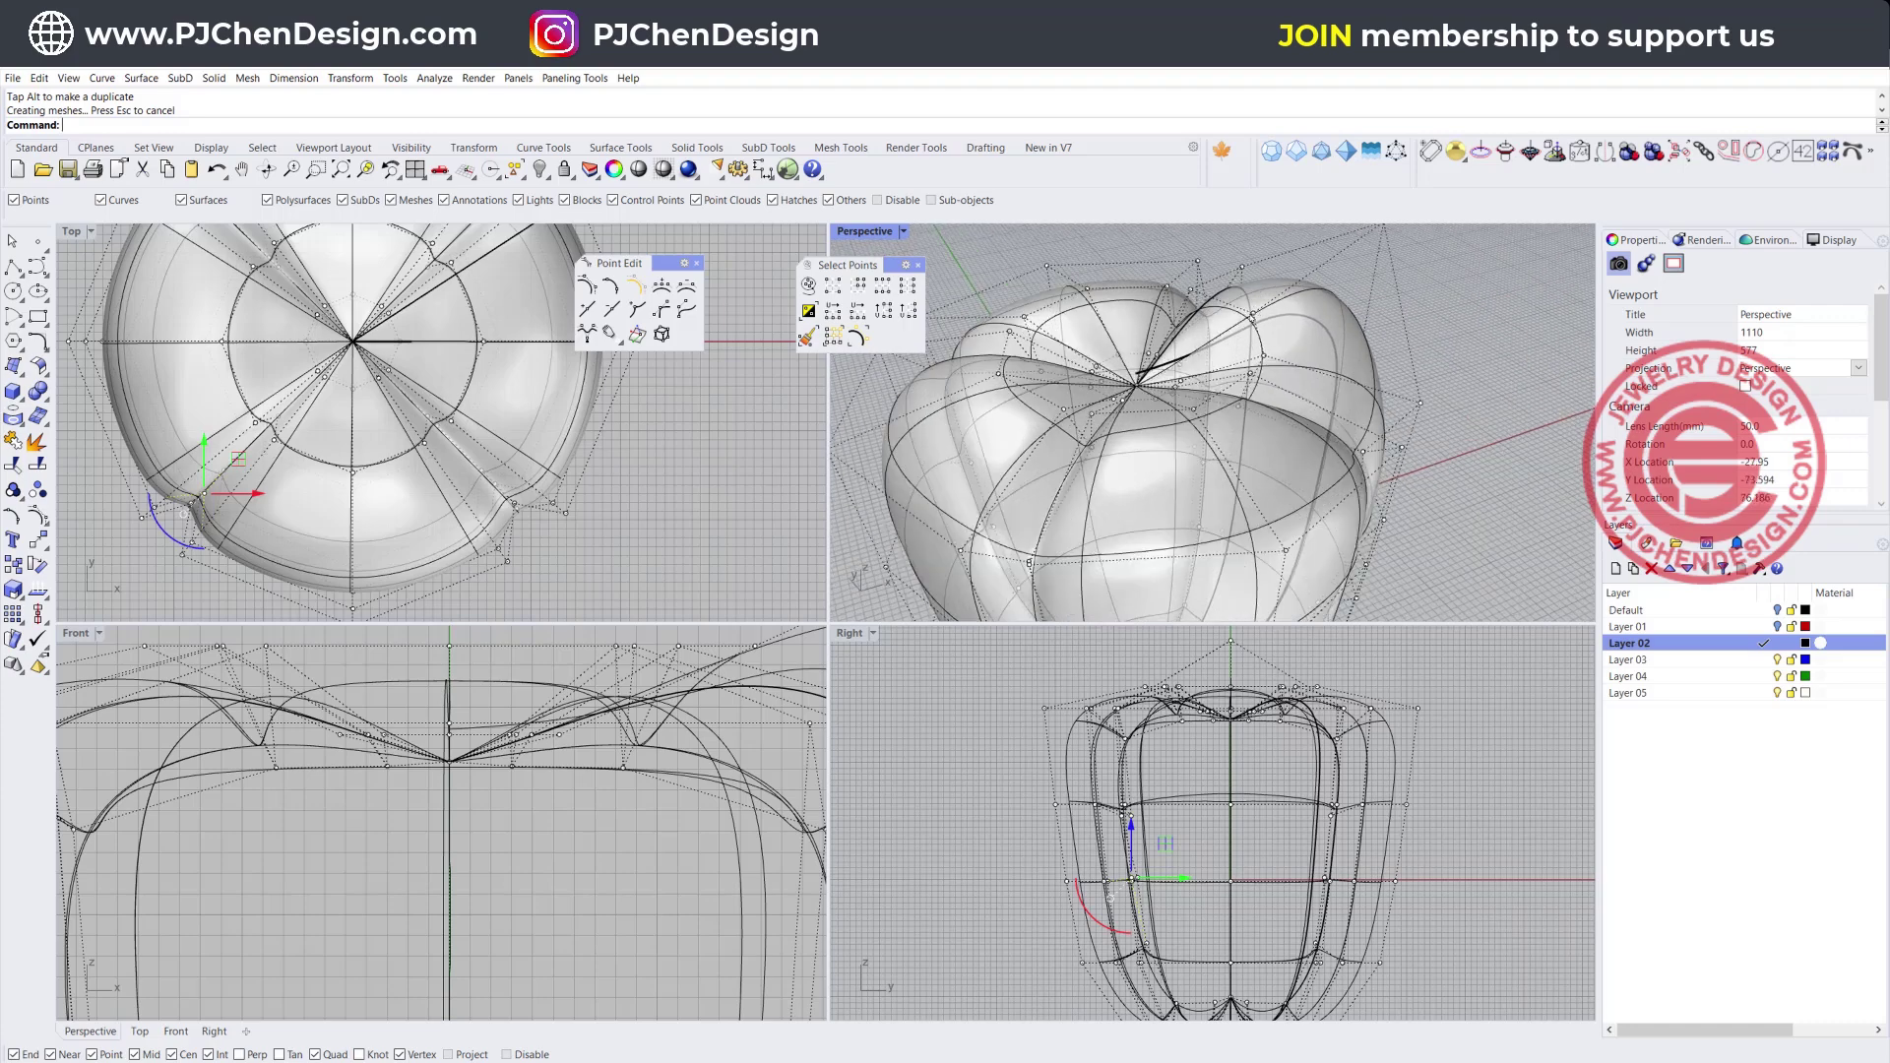
click(1253, 312)
right_drag(1225, 650, 1186, 733)
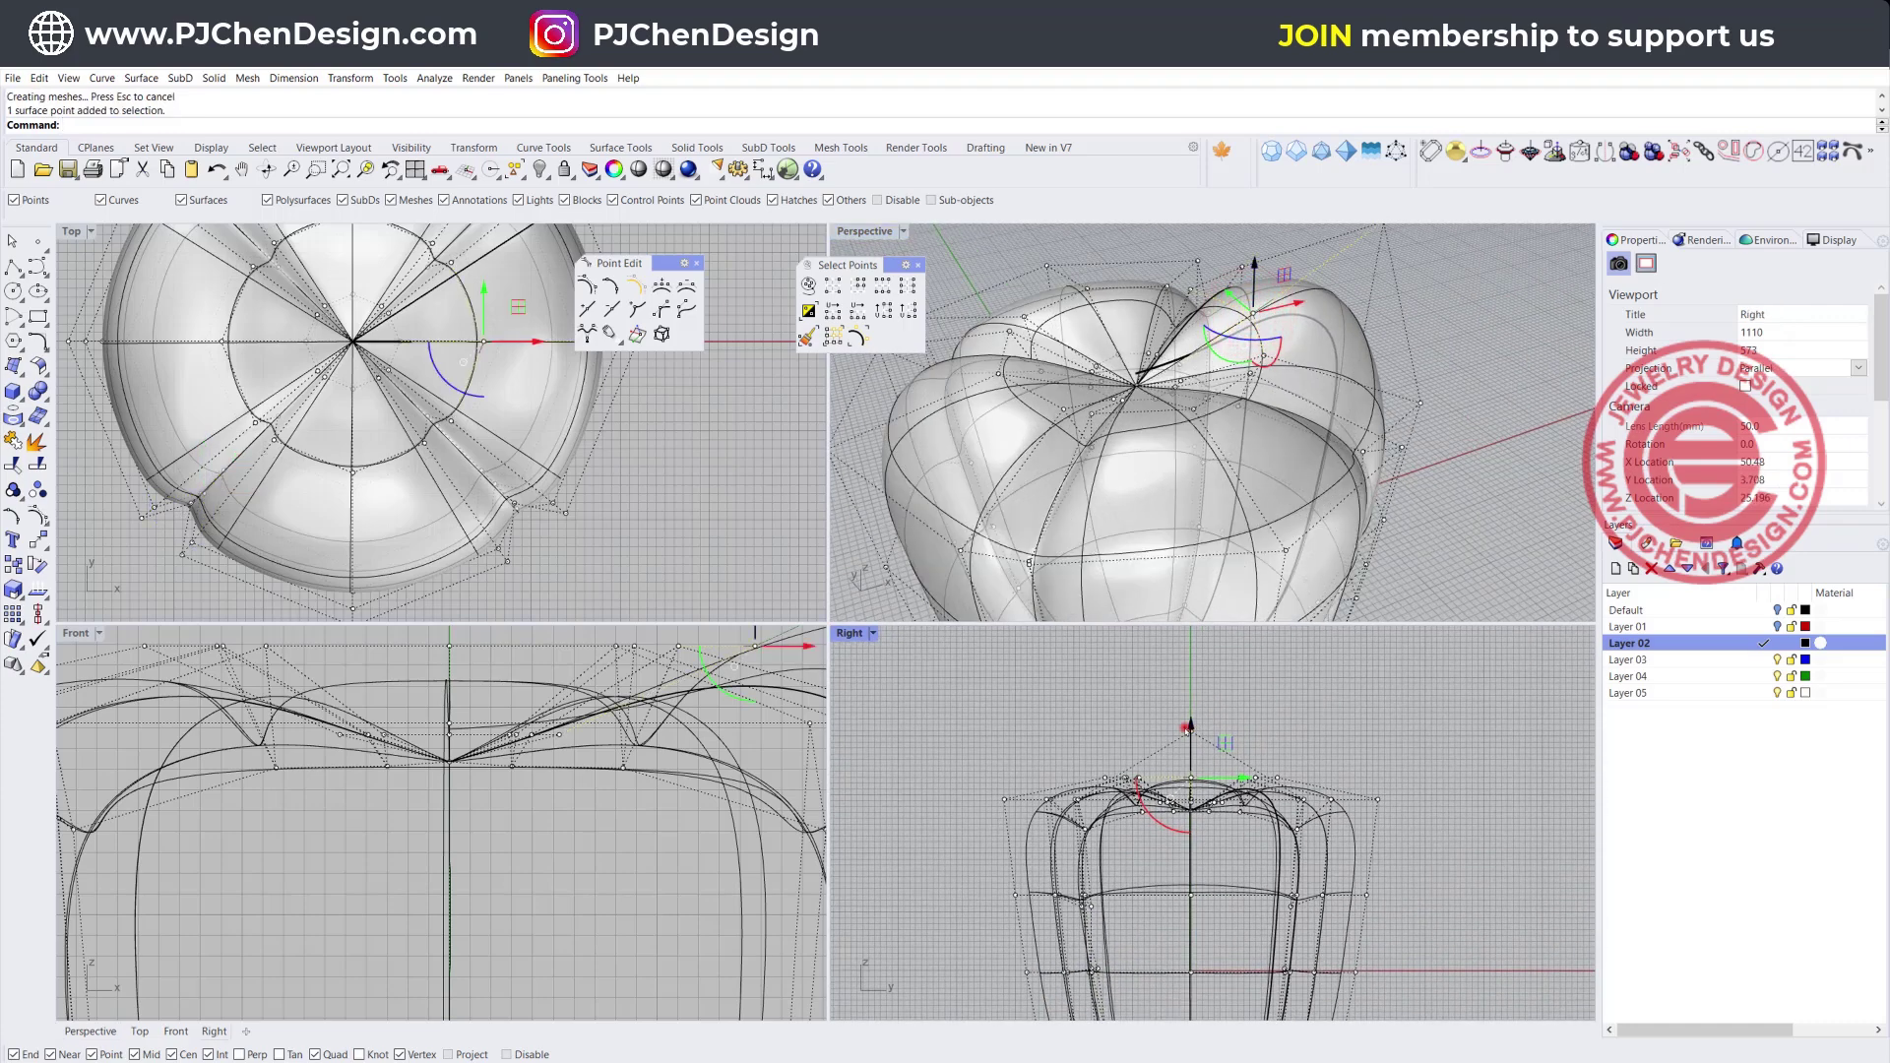
drag(1186, 728, 1185, 711)
click(1484, 516)
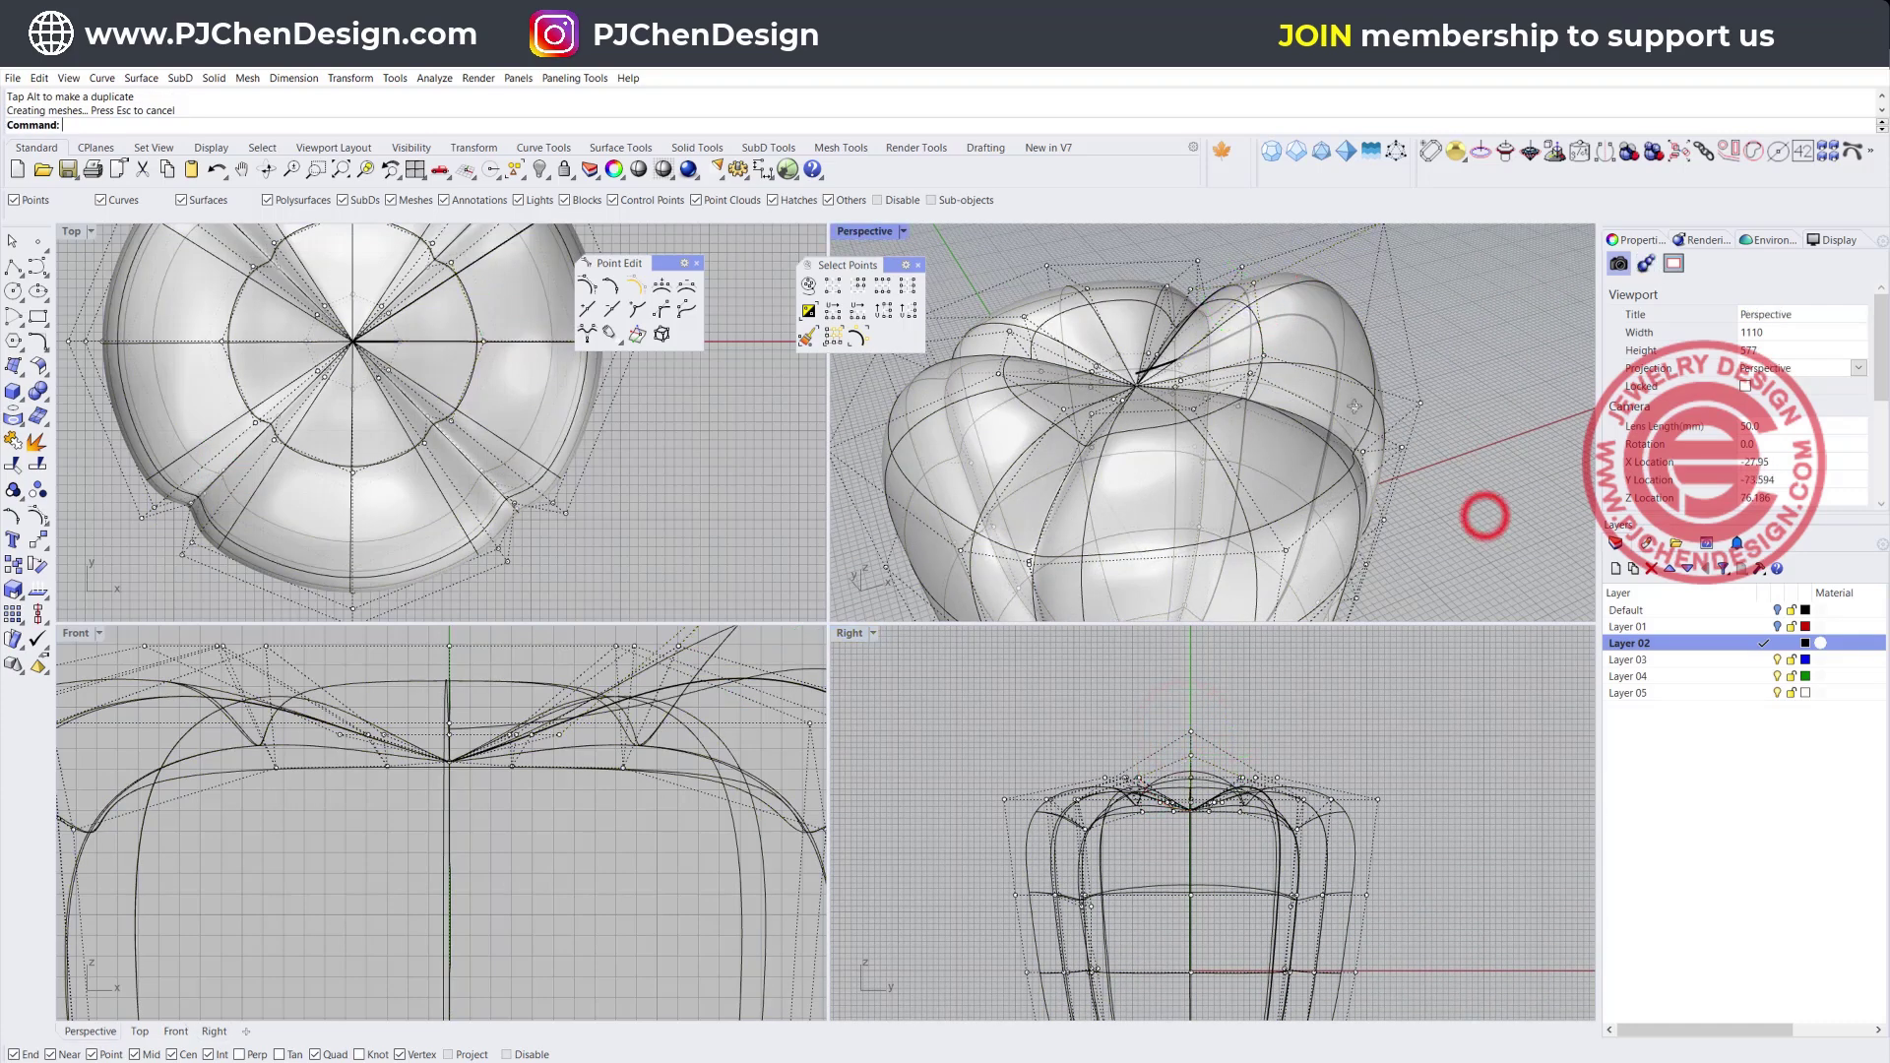
Select the inner-ring and outer-rim control points at the middle of the Top view's lower lobe and raise them slightly
right_drag(1354, 405, 1254, 369)
right_drag(985, 379, 994, 473)
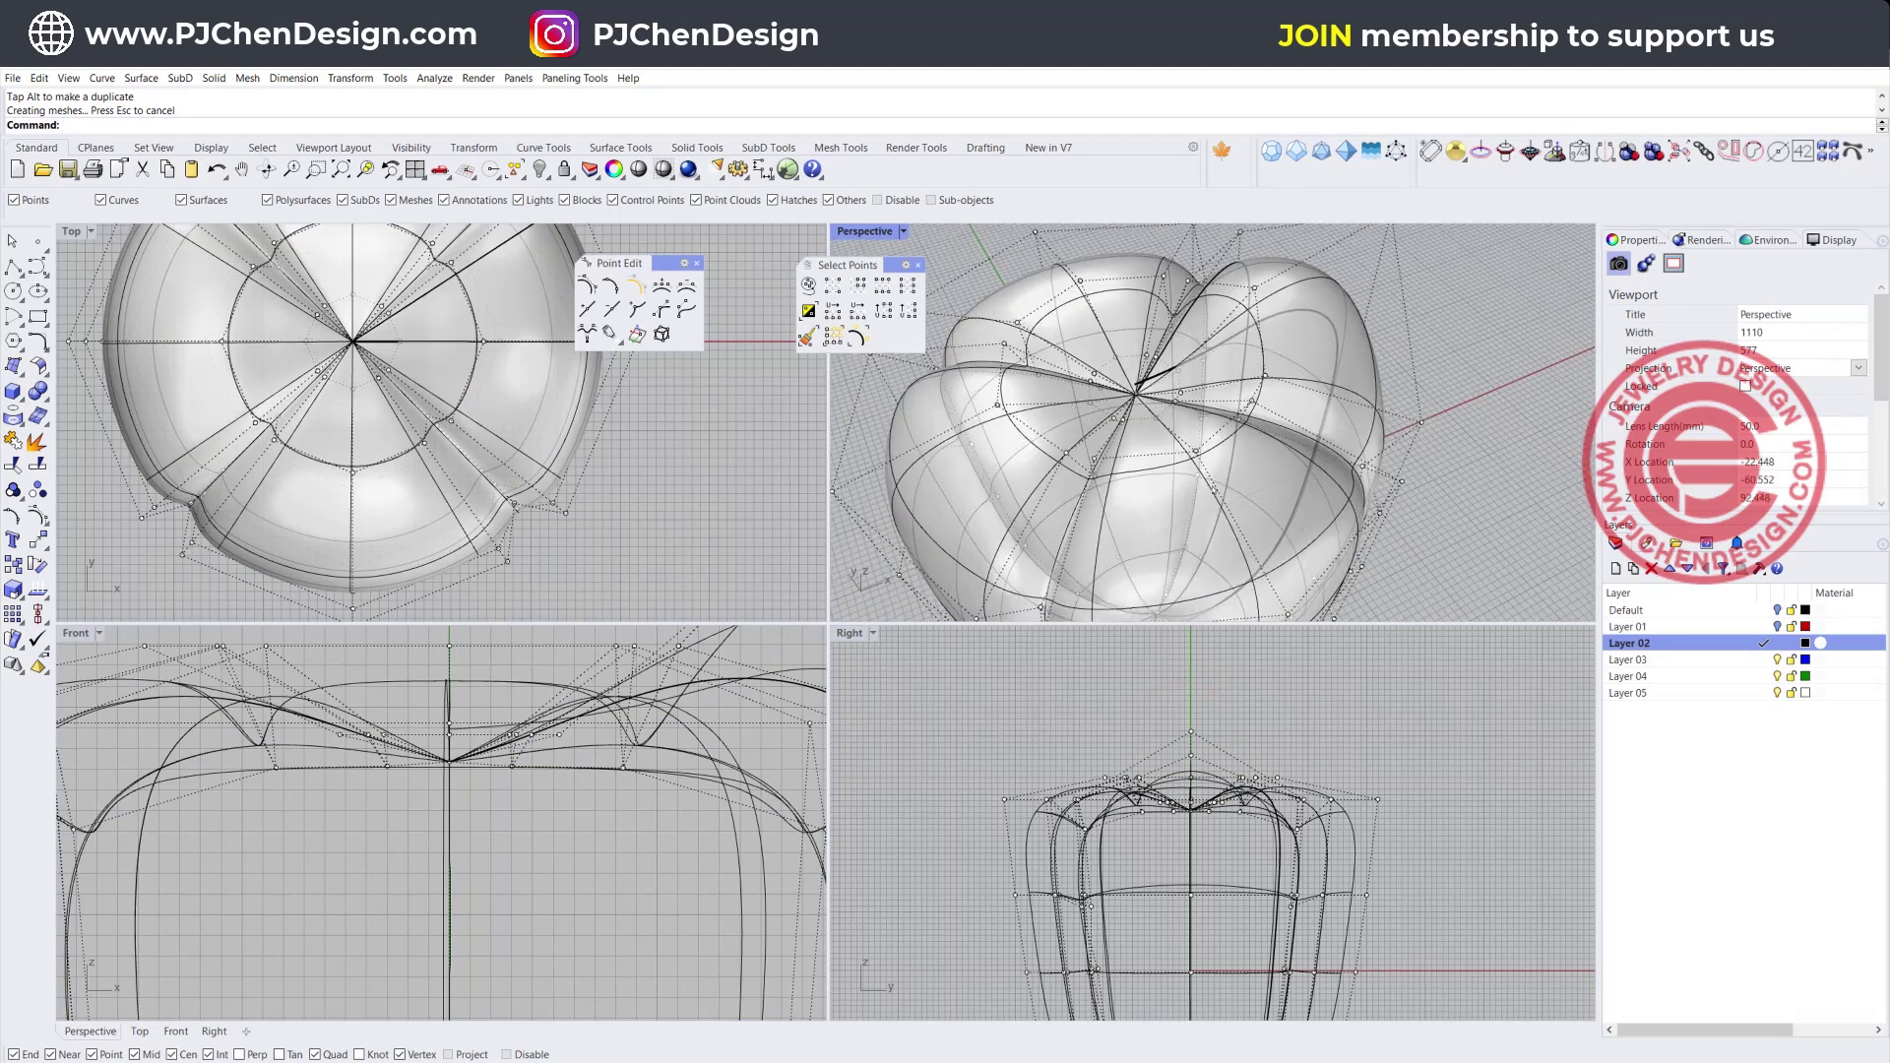
click(1196, 450)
right_drag(1196, 450, 1383, 530)
click(1378, 524)
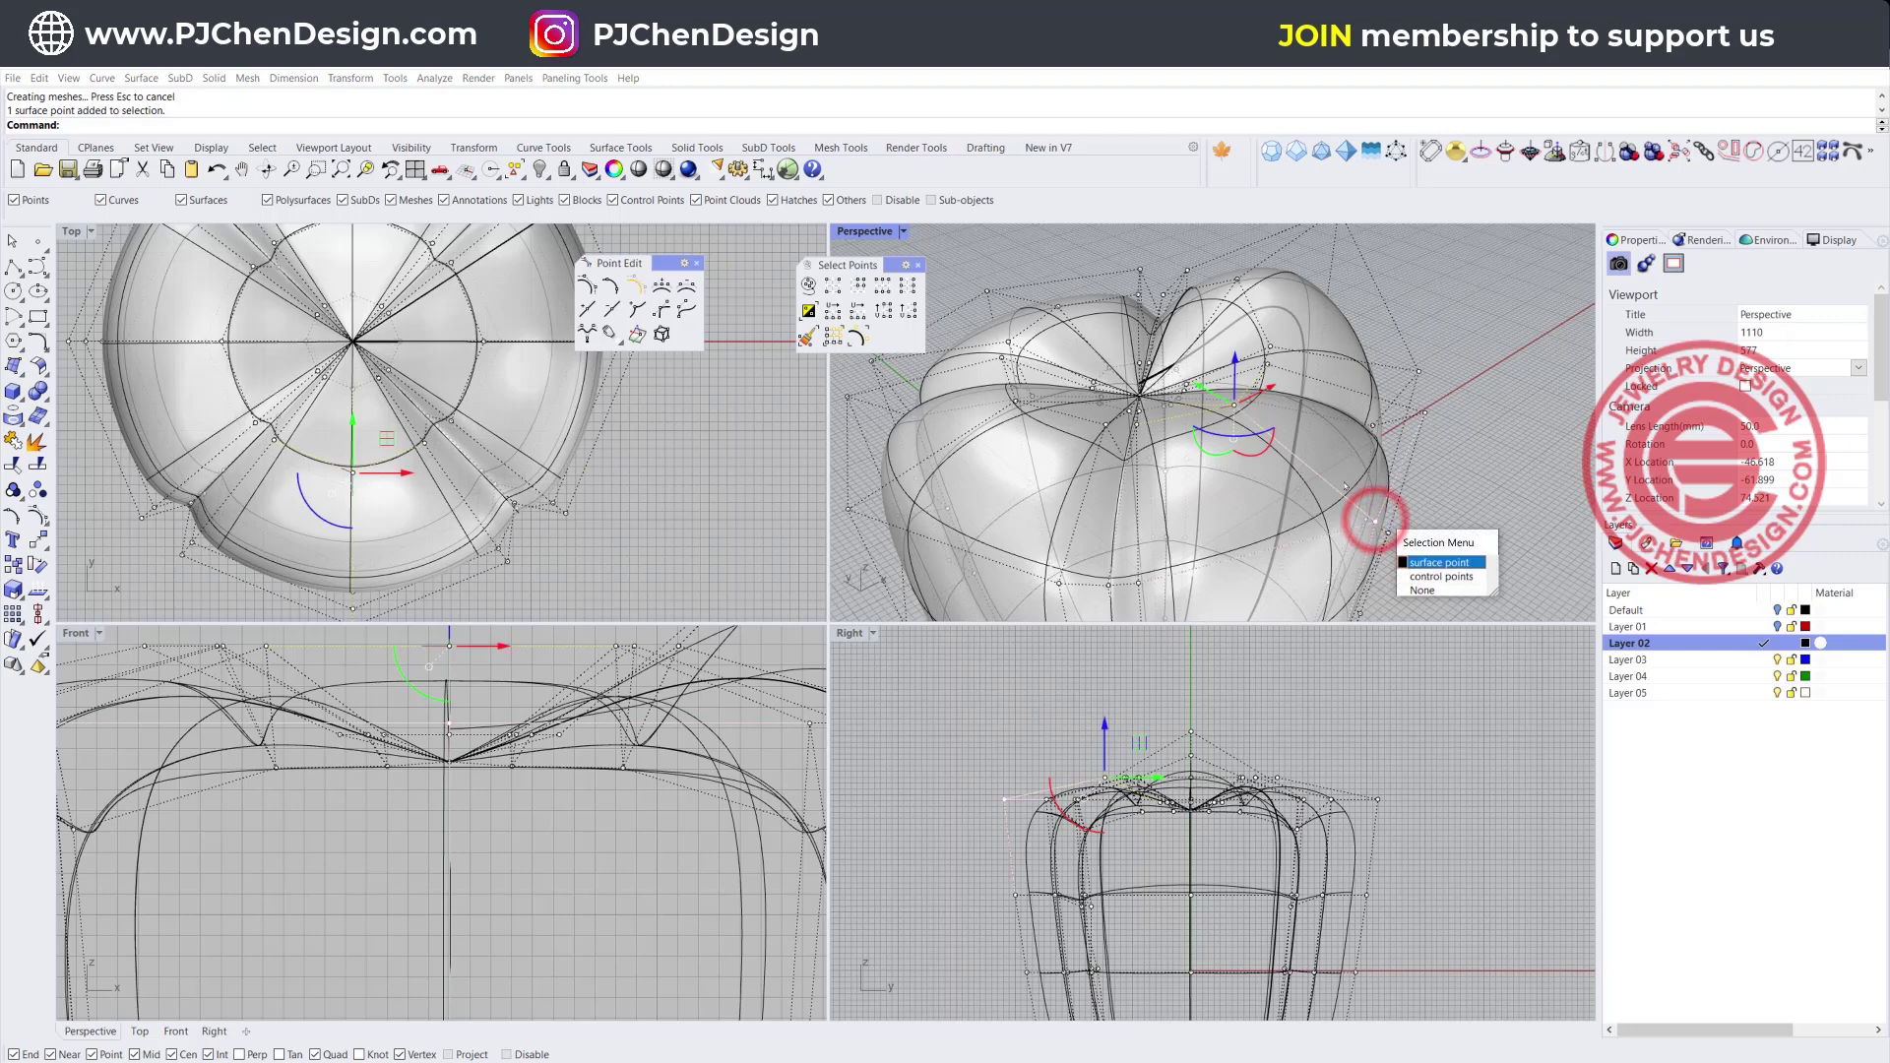
click(1421, 560)
drag(1302, 433, 1311, 402)
scroll(926, 462, down, 4)
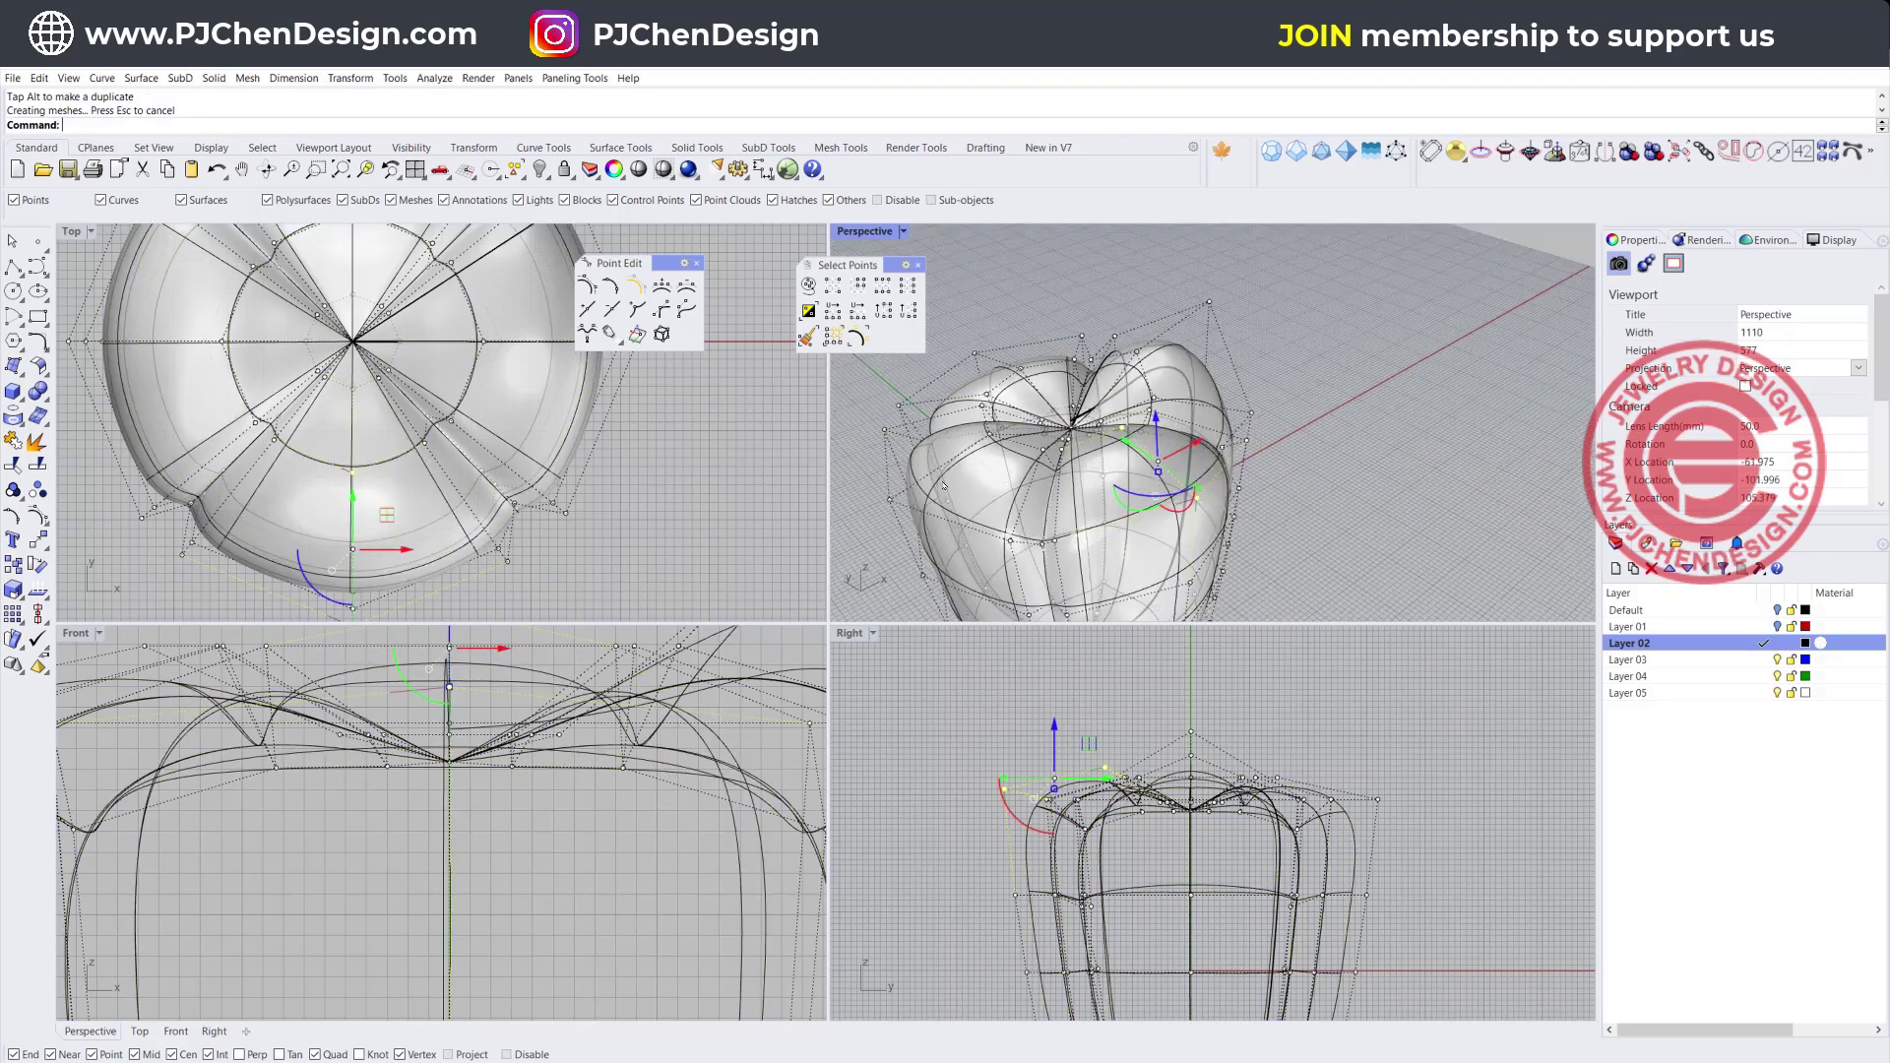
Select two neighbouring outer-rim control points beside the upper-left groove and raise them slightly
right_drag(923, 465, 970, 446)
click(882, 434)
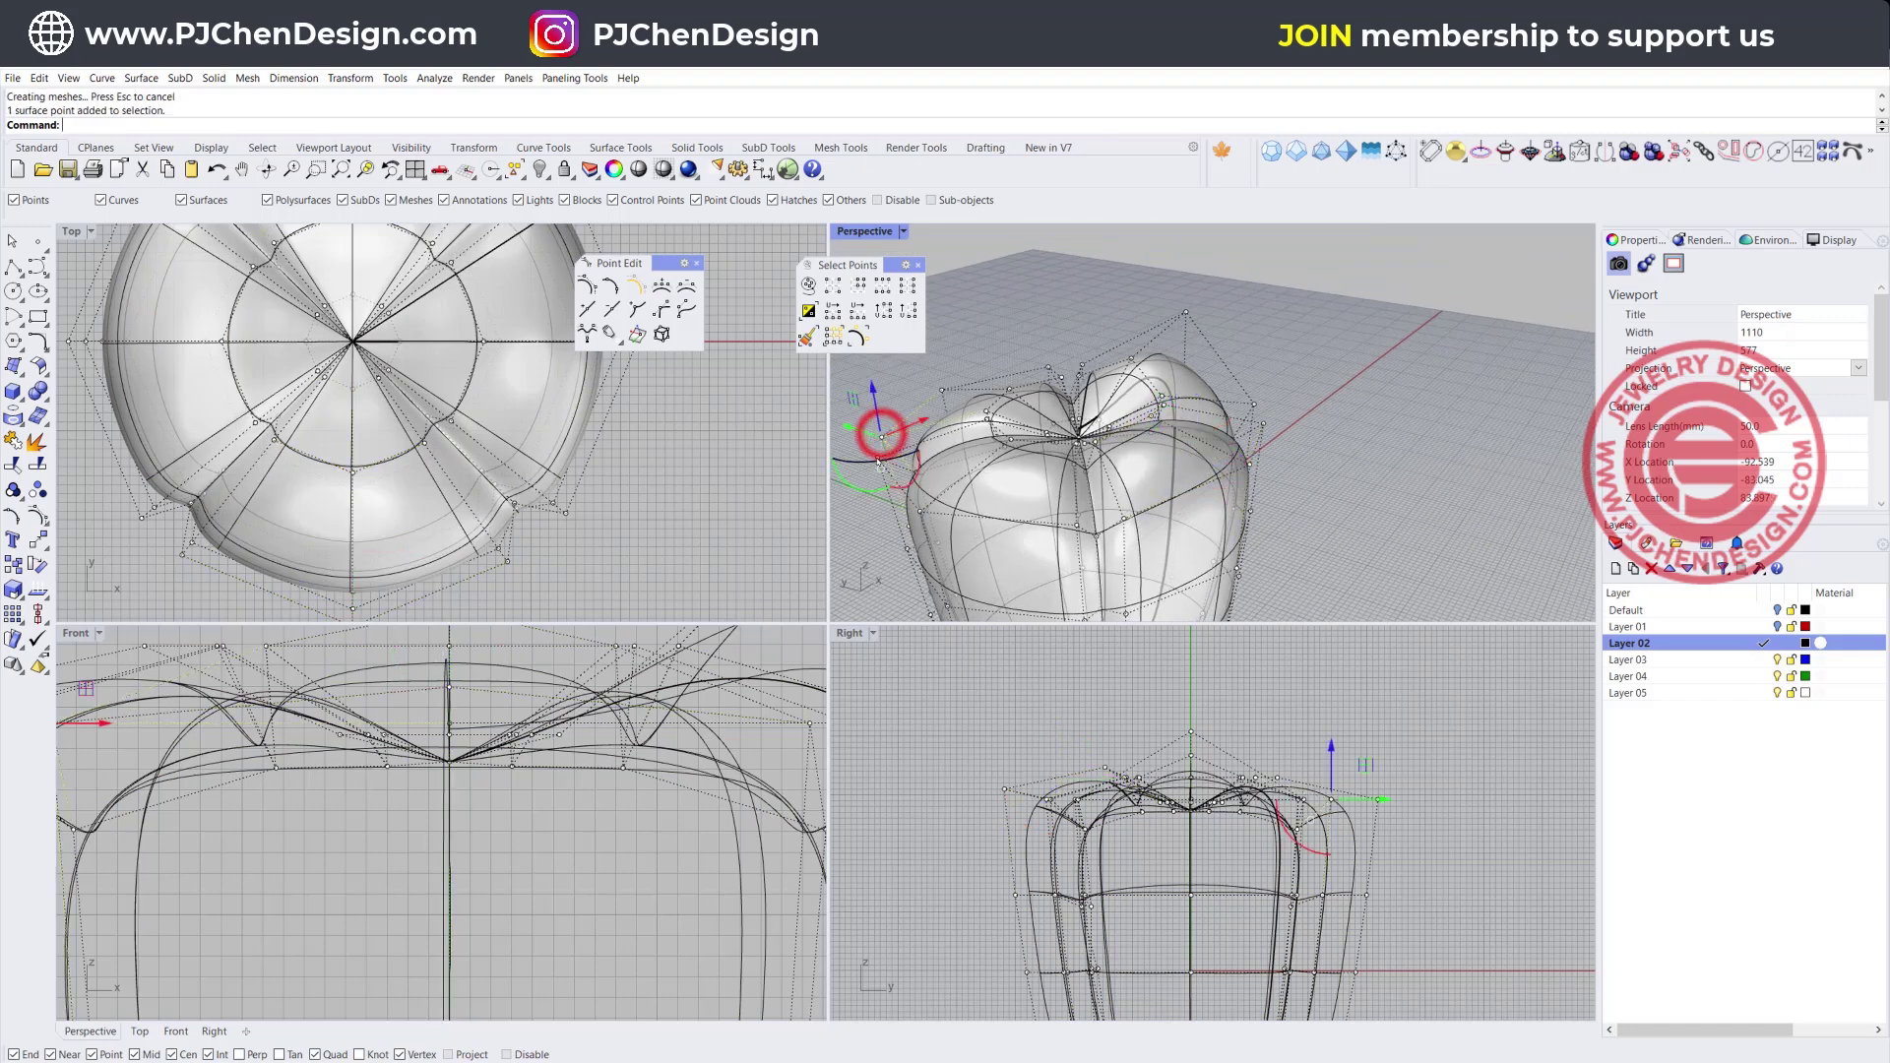
shift+click(878, 459)
drag(873, 396, 873, 397)
Window-select the raised peak control points on the positive X lobe and lower them slightly
mouse_move(1280, 463)
right_down()
mouse_move(1413, 501)
mouse_move(1280, 428)
right_up()
drag(1202, 301, 1317, 365)
mouse_move(1244, 279)
mouse_down()
mouse_move(1244, 306)
mouse_move(1237, 279)
mouse_up()
Select the upper-rim control point in the pepper's lower-left groove and move it inward toward the centre in the Top view
right_drag(1342, 375, 1011, 444)
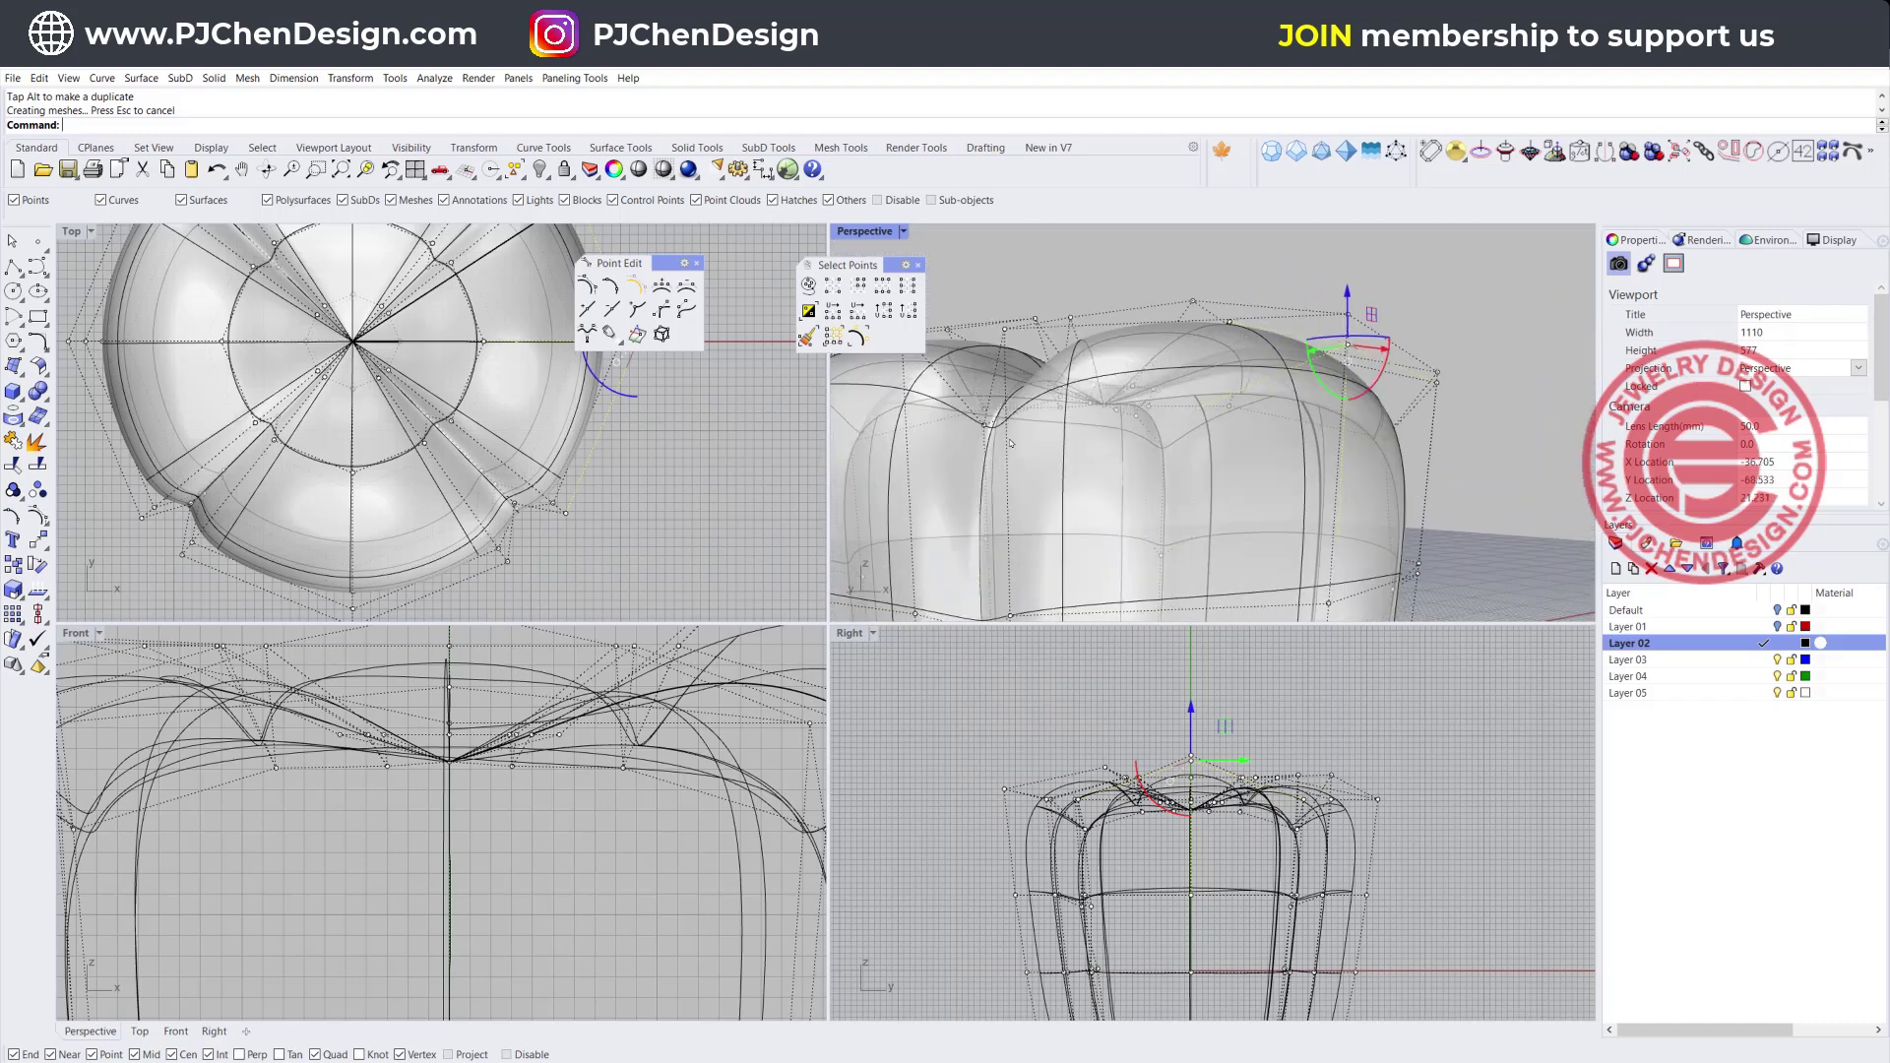
scroll(1004, 439, up, 3)
click(965, 420)
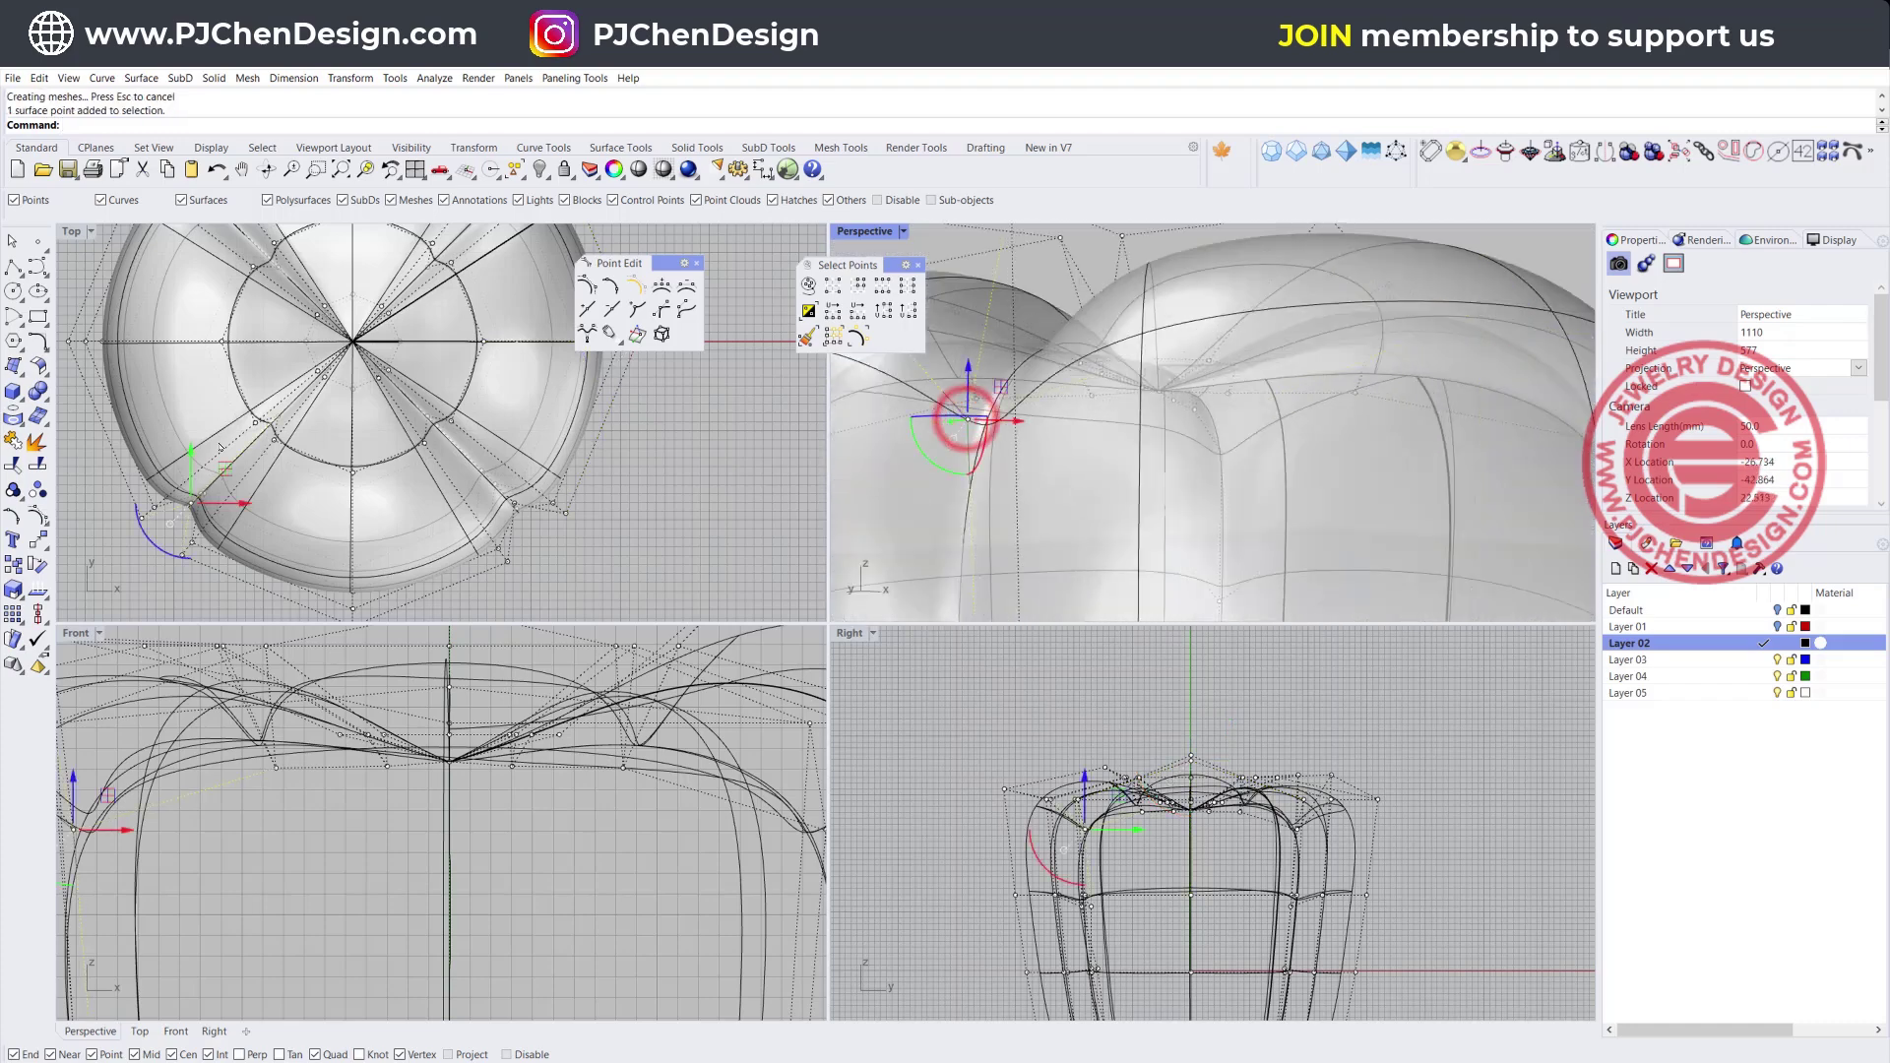
scroll(223, 476, up, 3)
drag(225, 474, 276, 407)
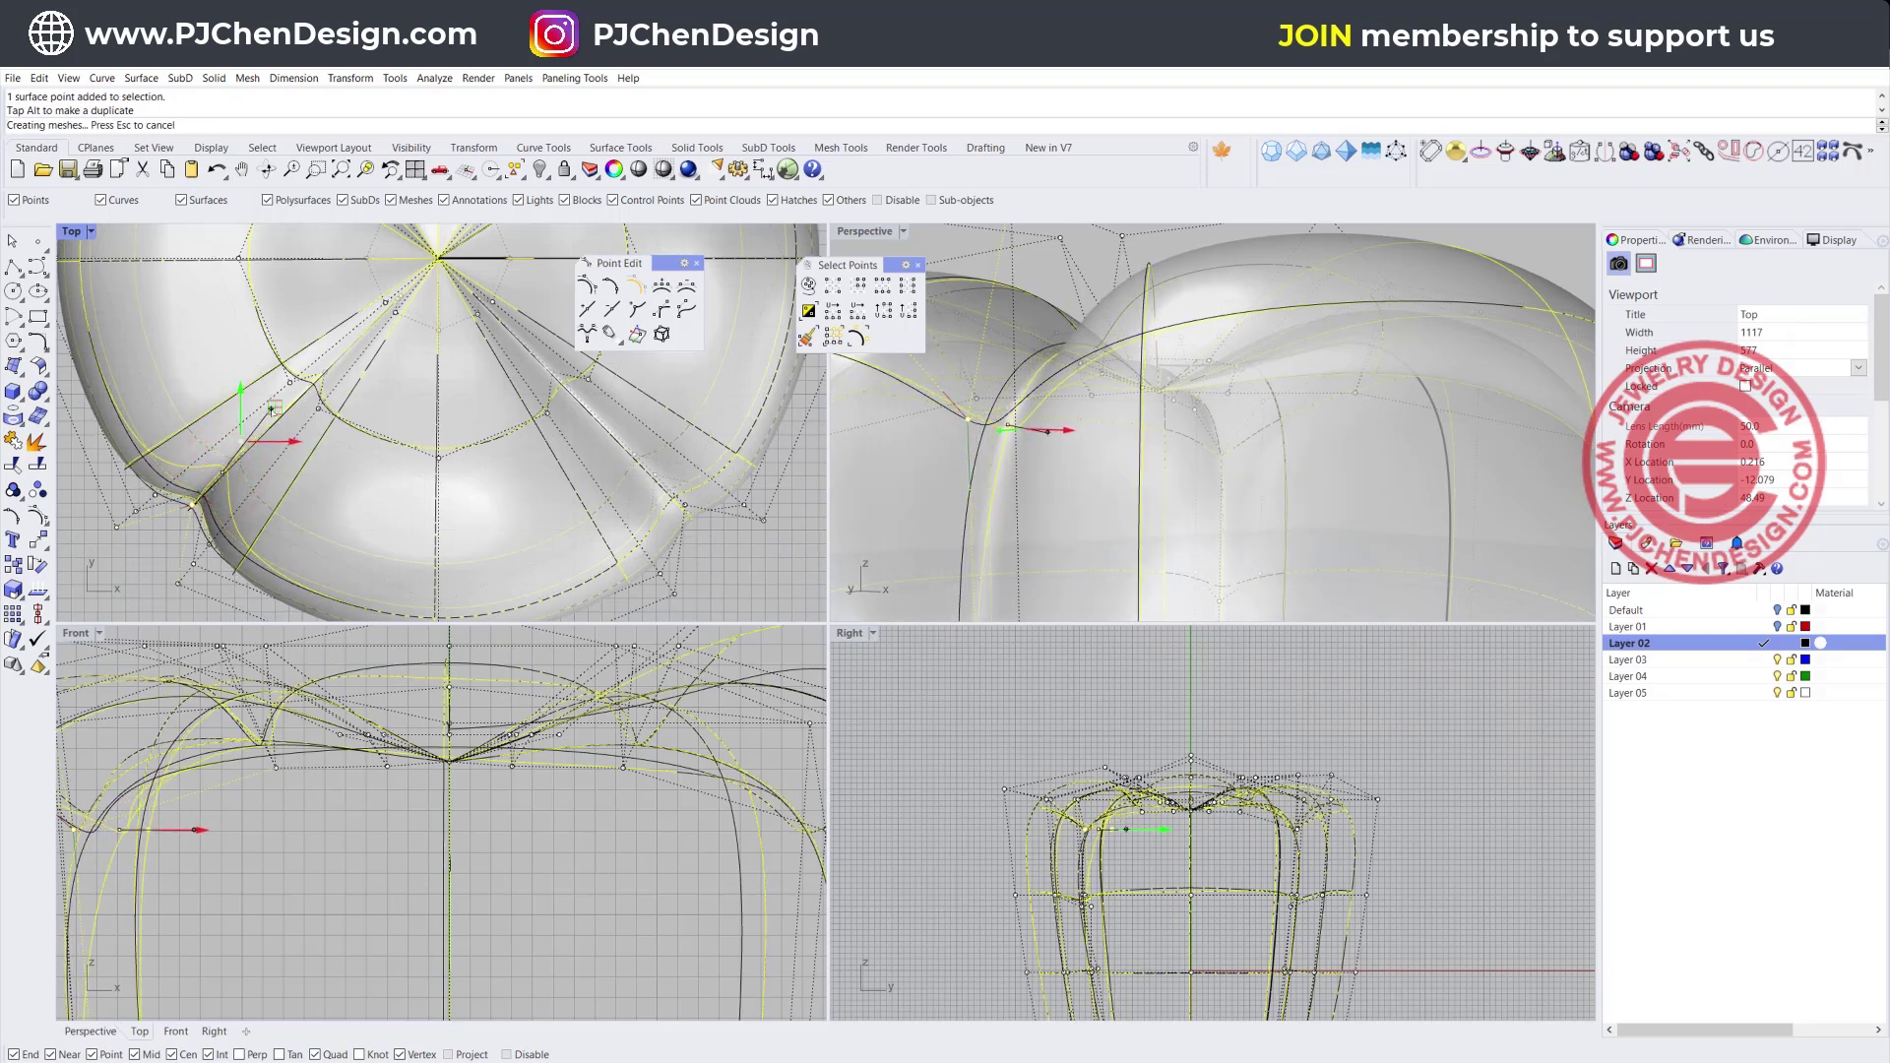
scroll(689, 551, down, 3)
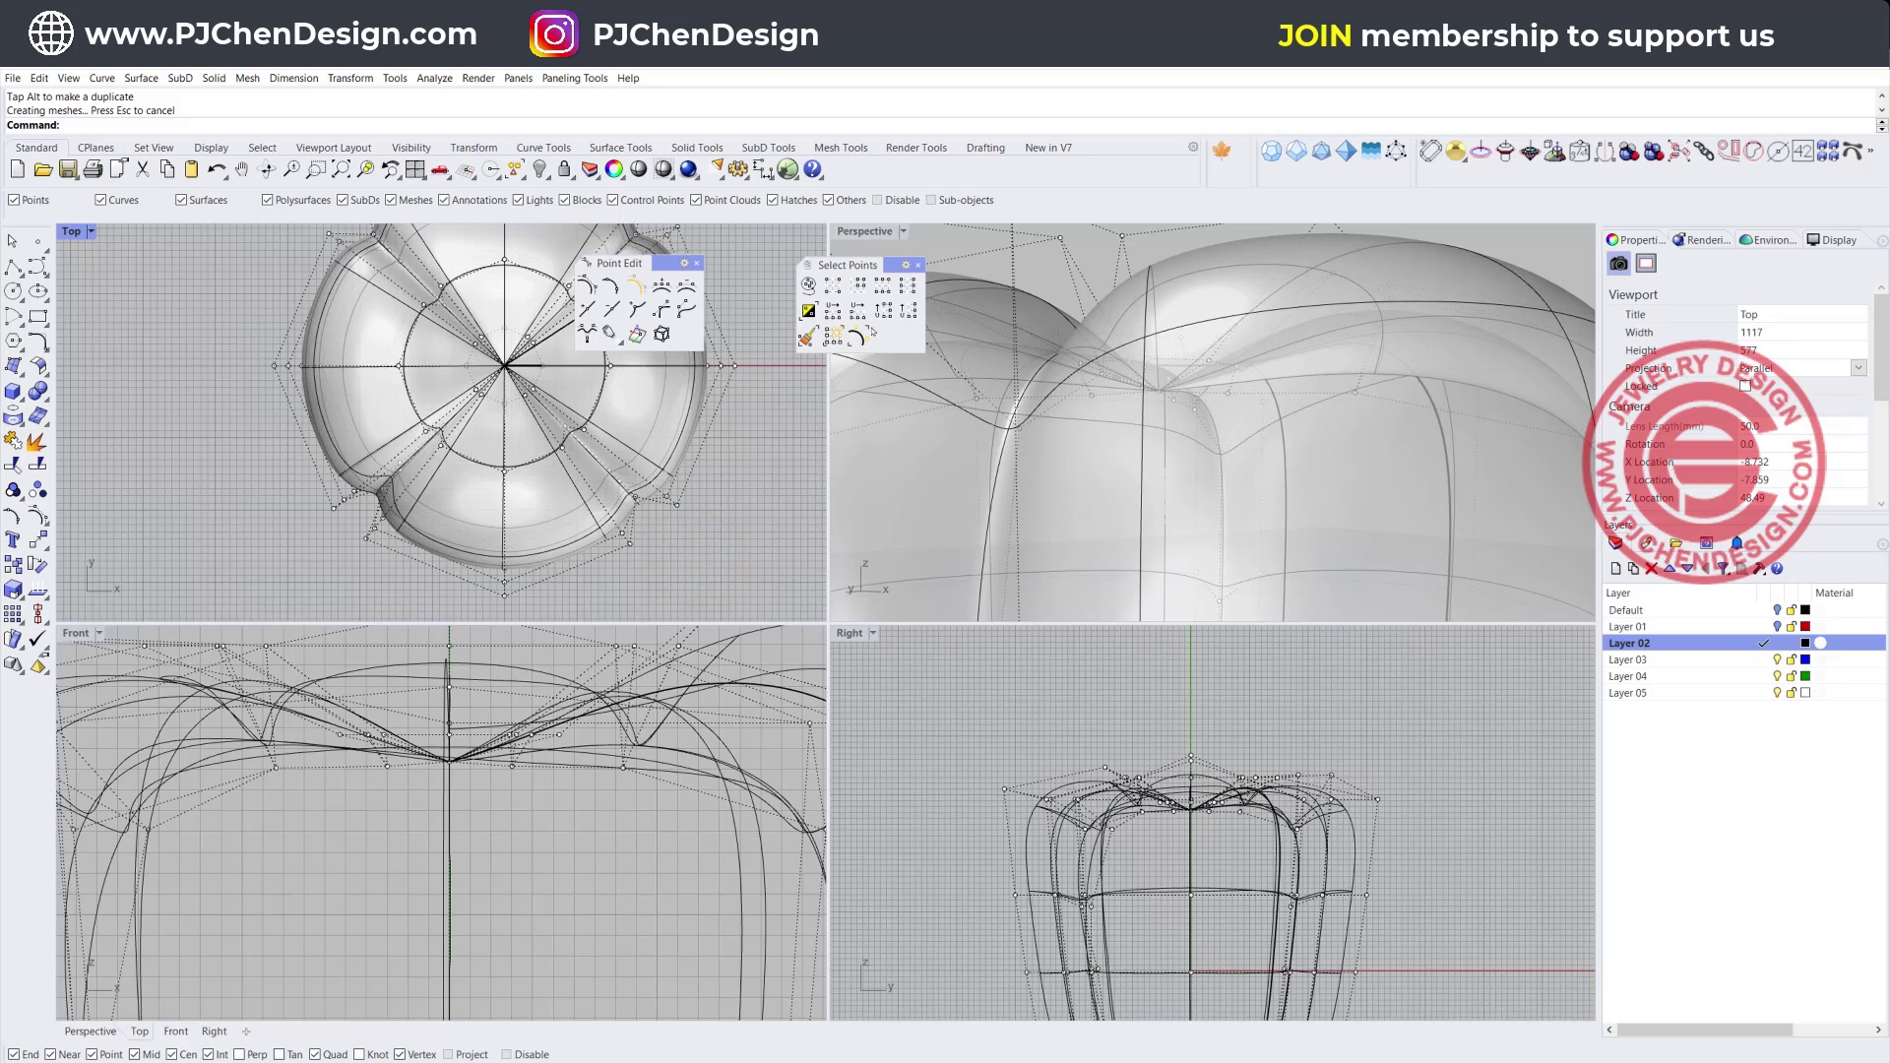
Select the V column of control points beside the Top view's lower-right groove and rotate it slightly clockwise about the origin
click(884, 287)
click(629, 543)
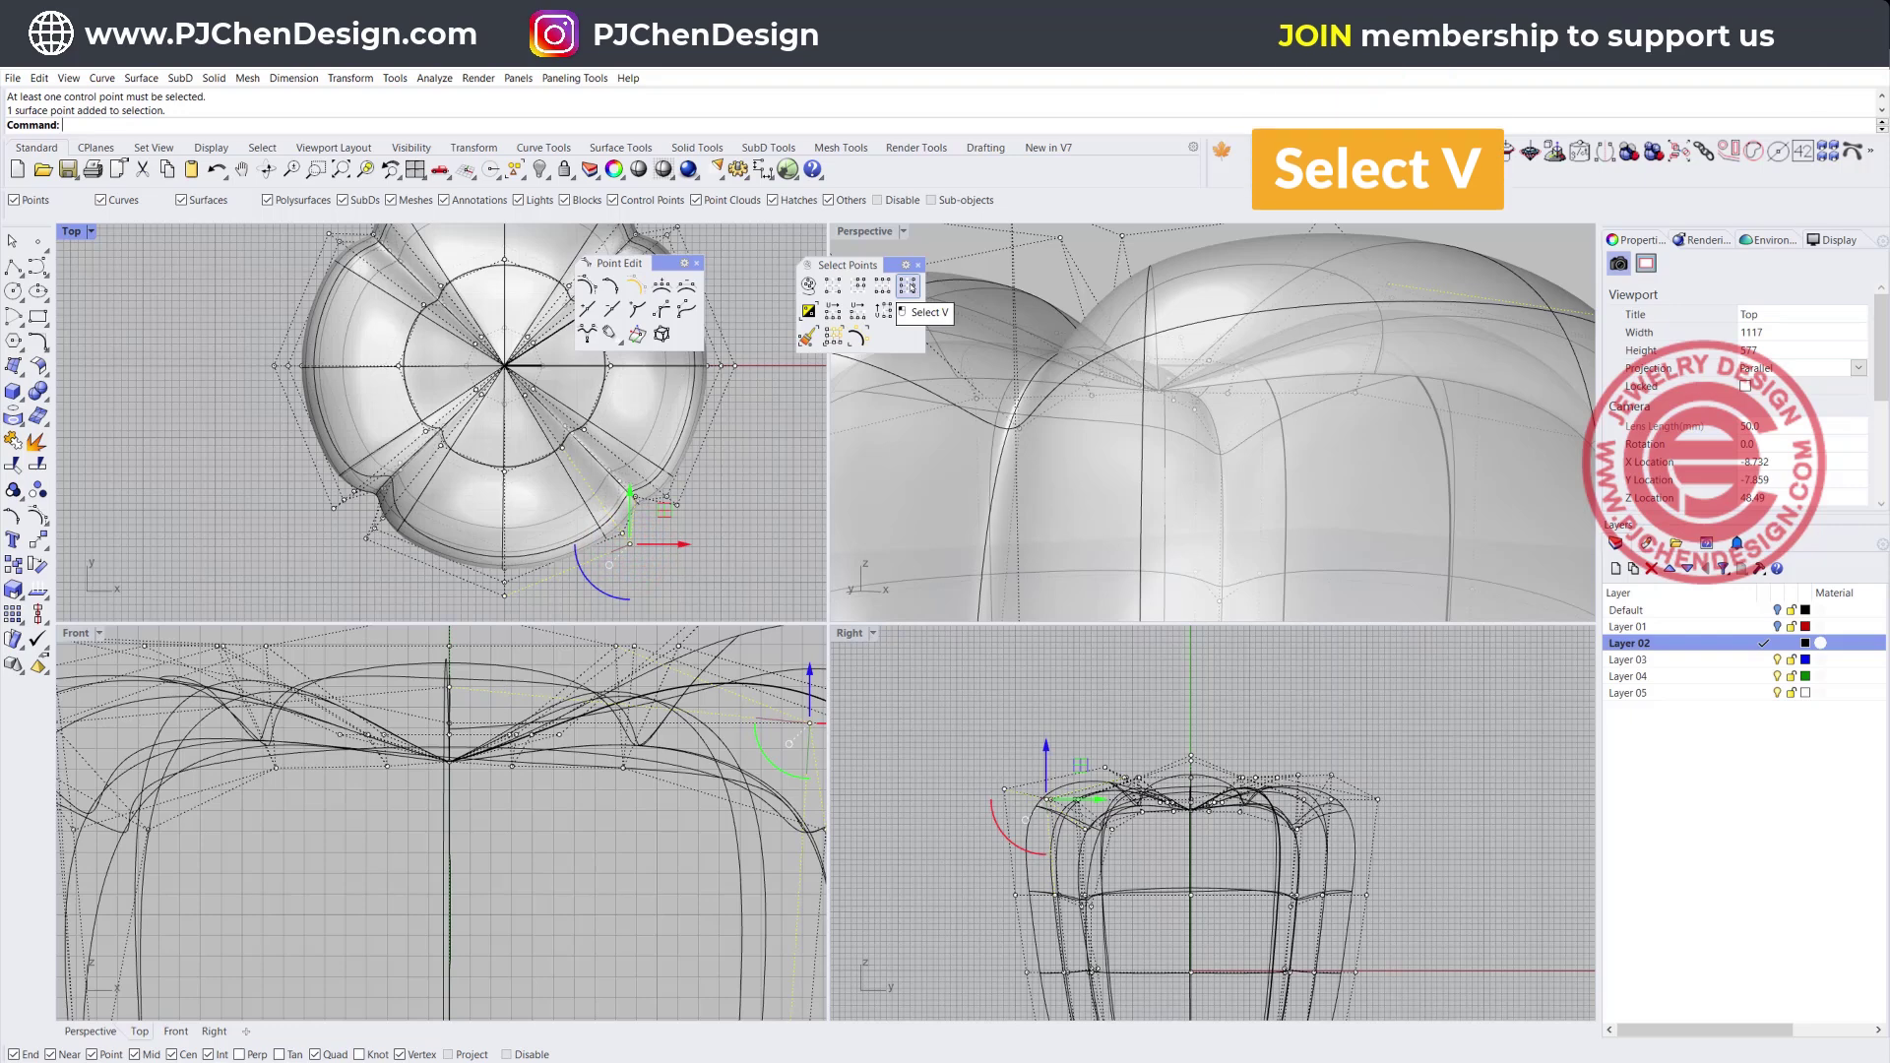
click(908, 286)
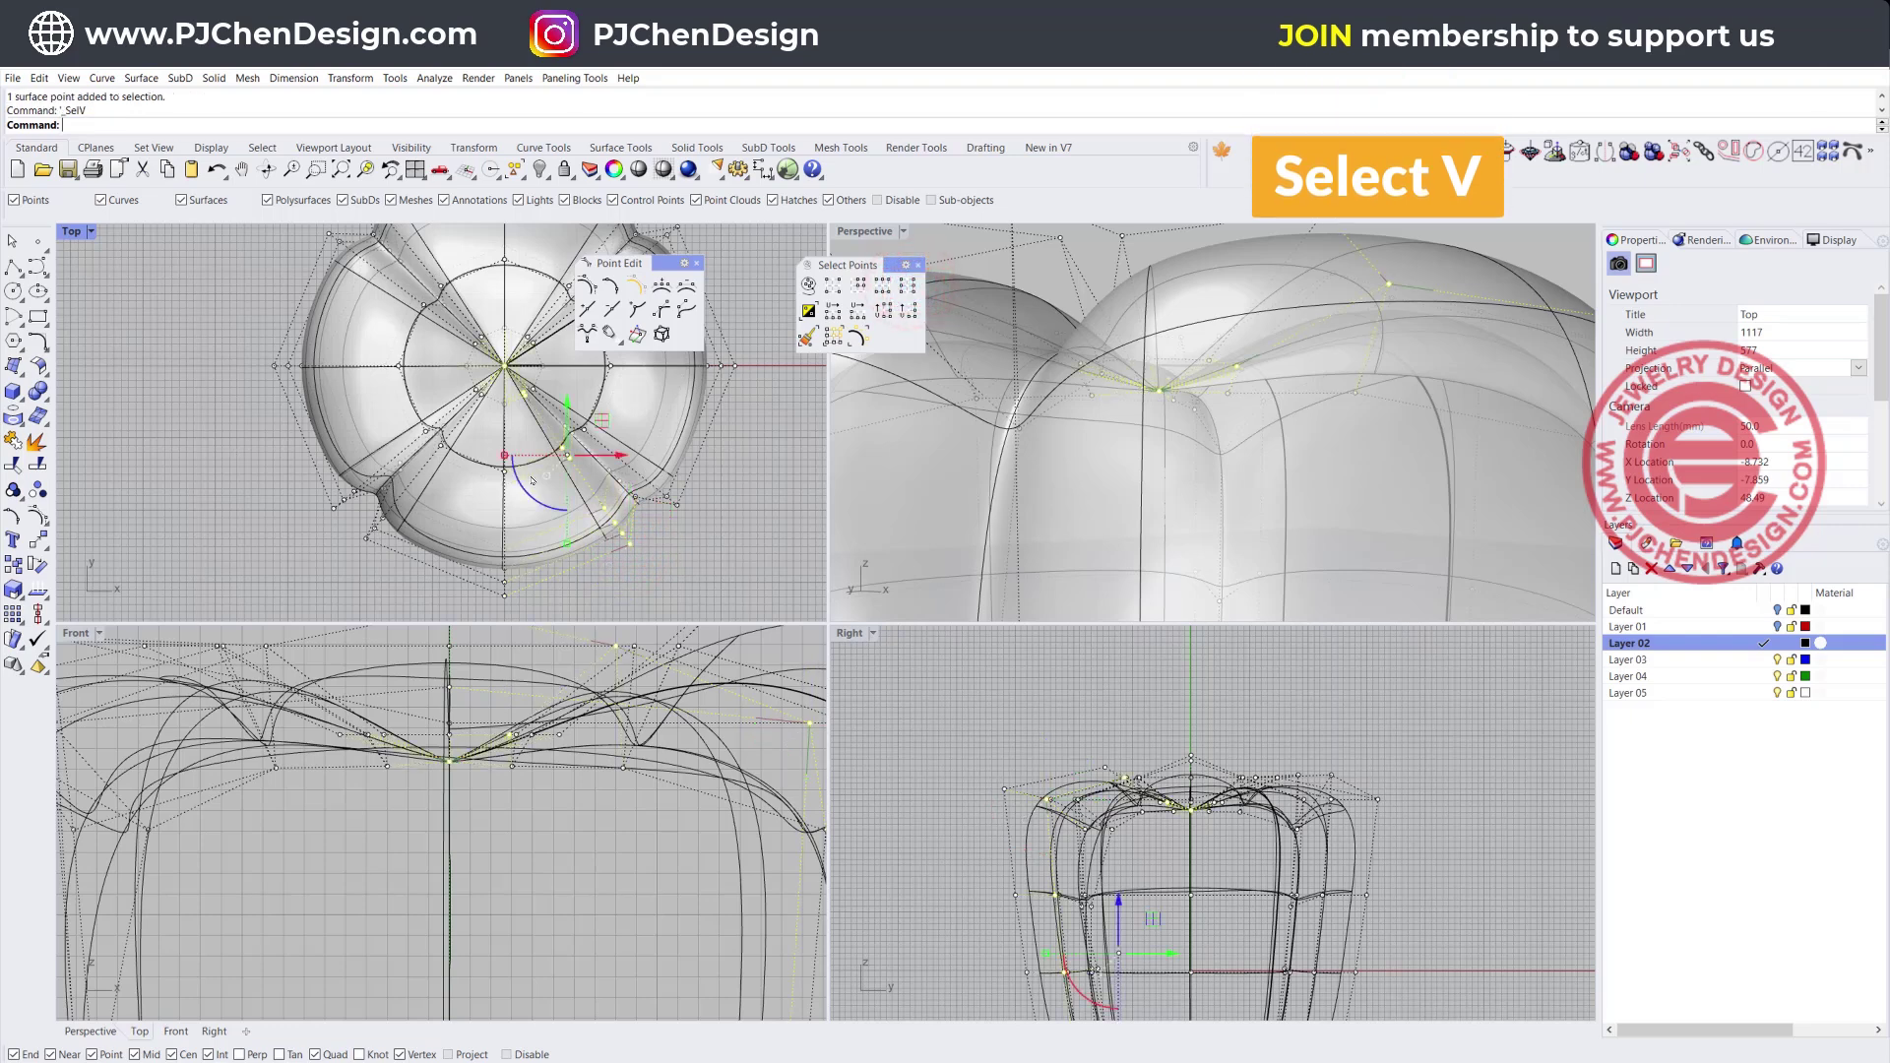
click(37, 564)
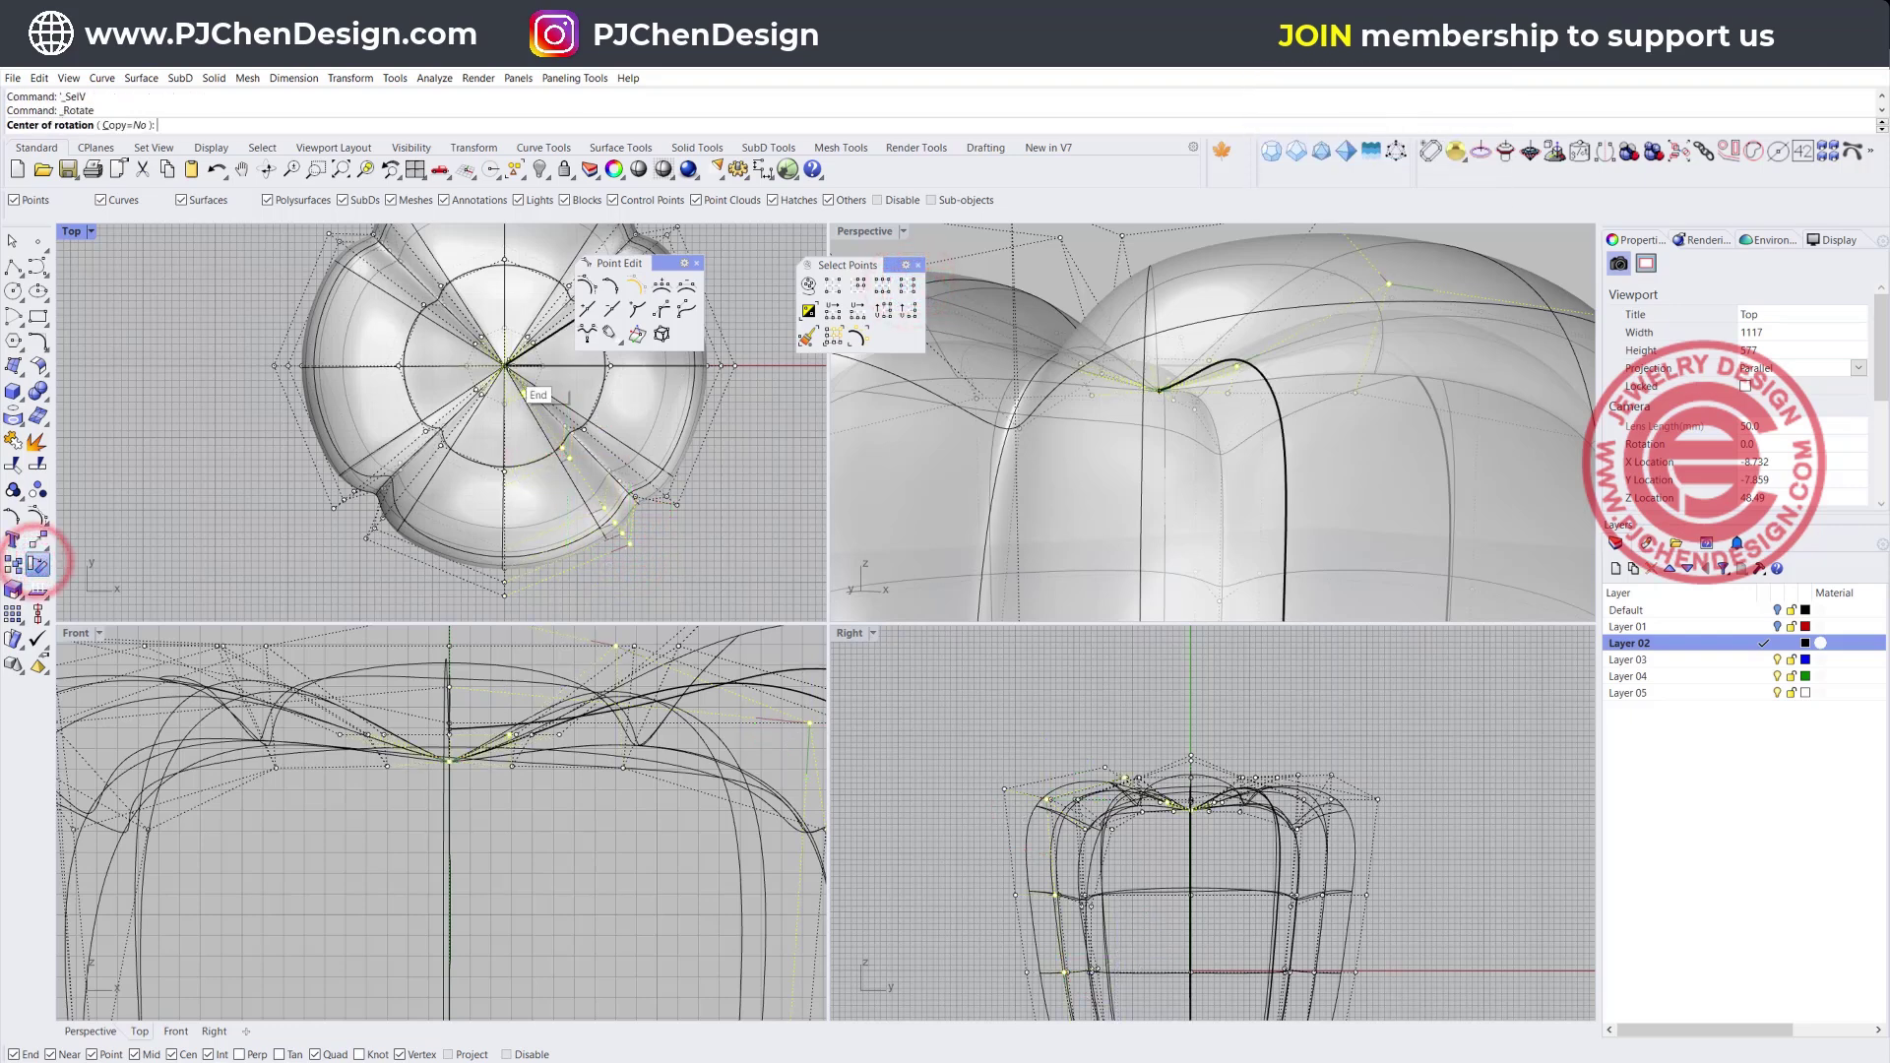
click(505, 367)
text(0)
key(Return)
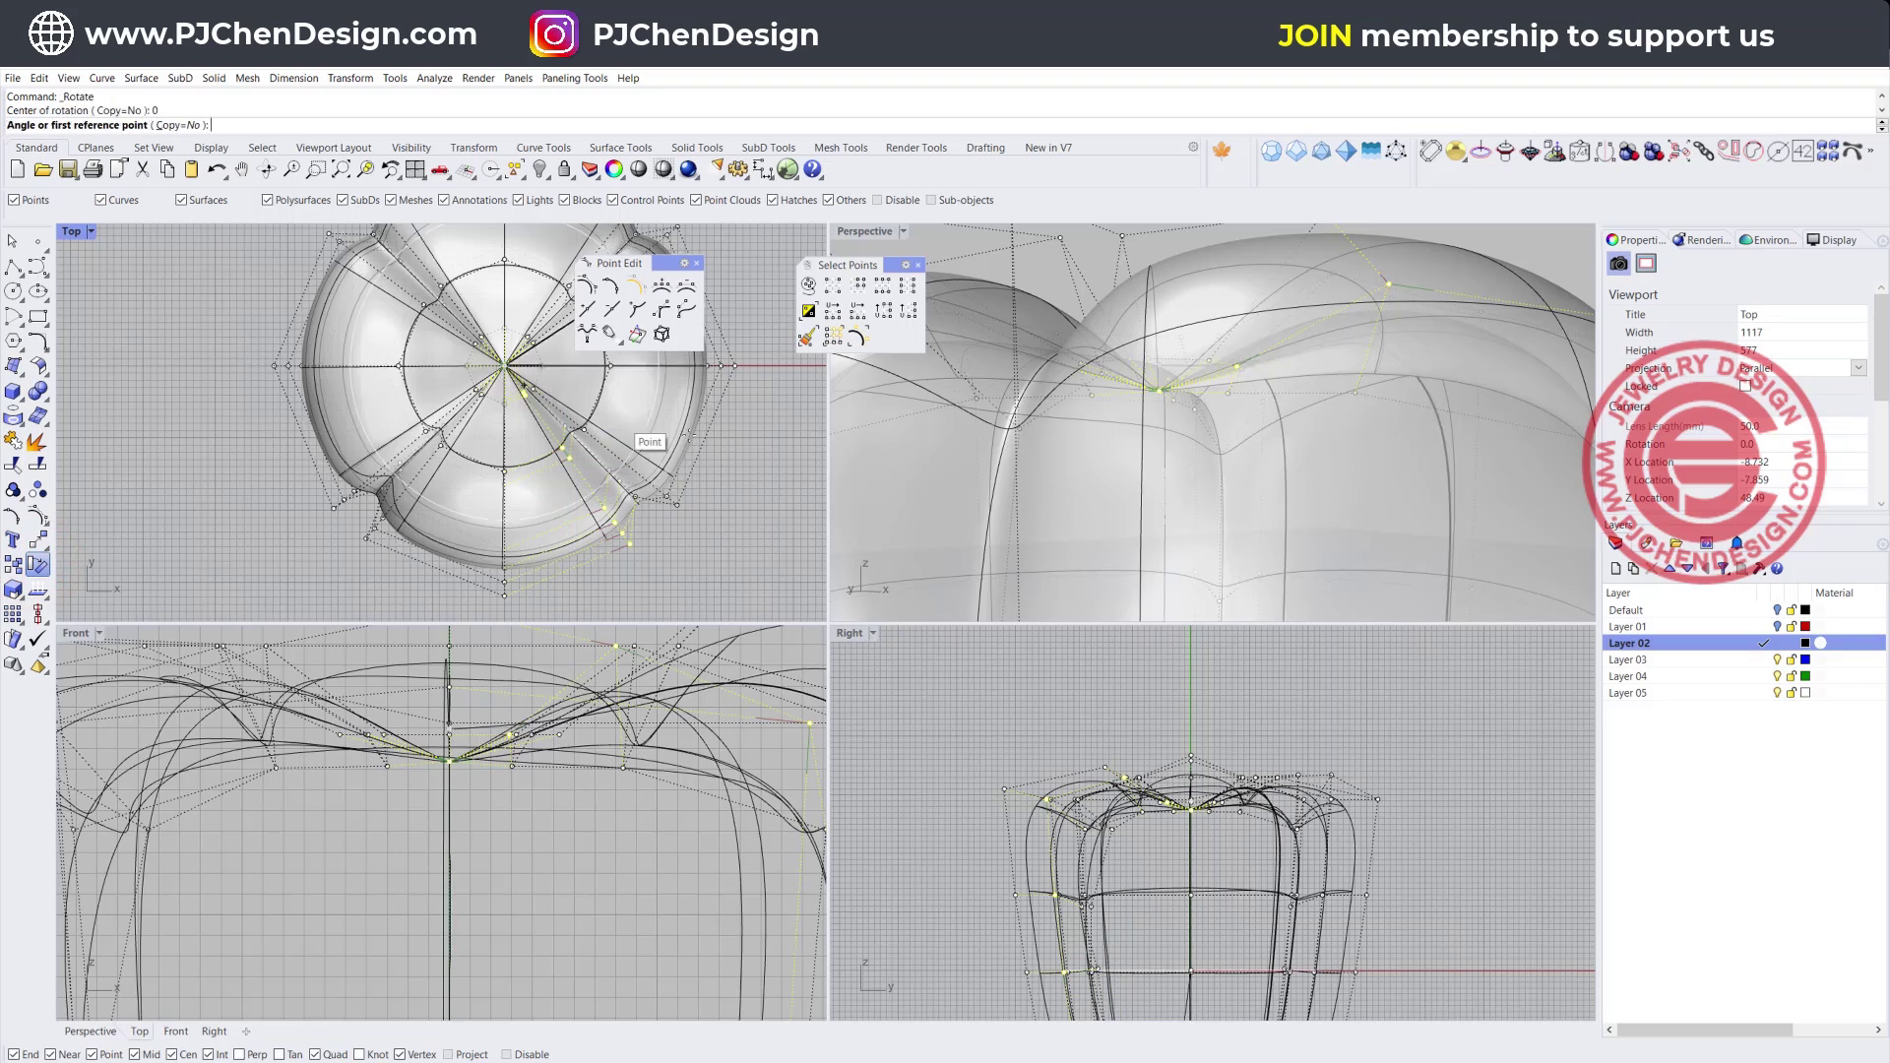
click(753, 519)
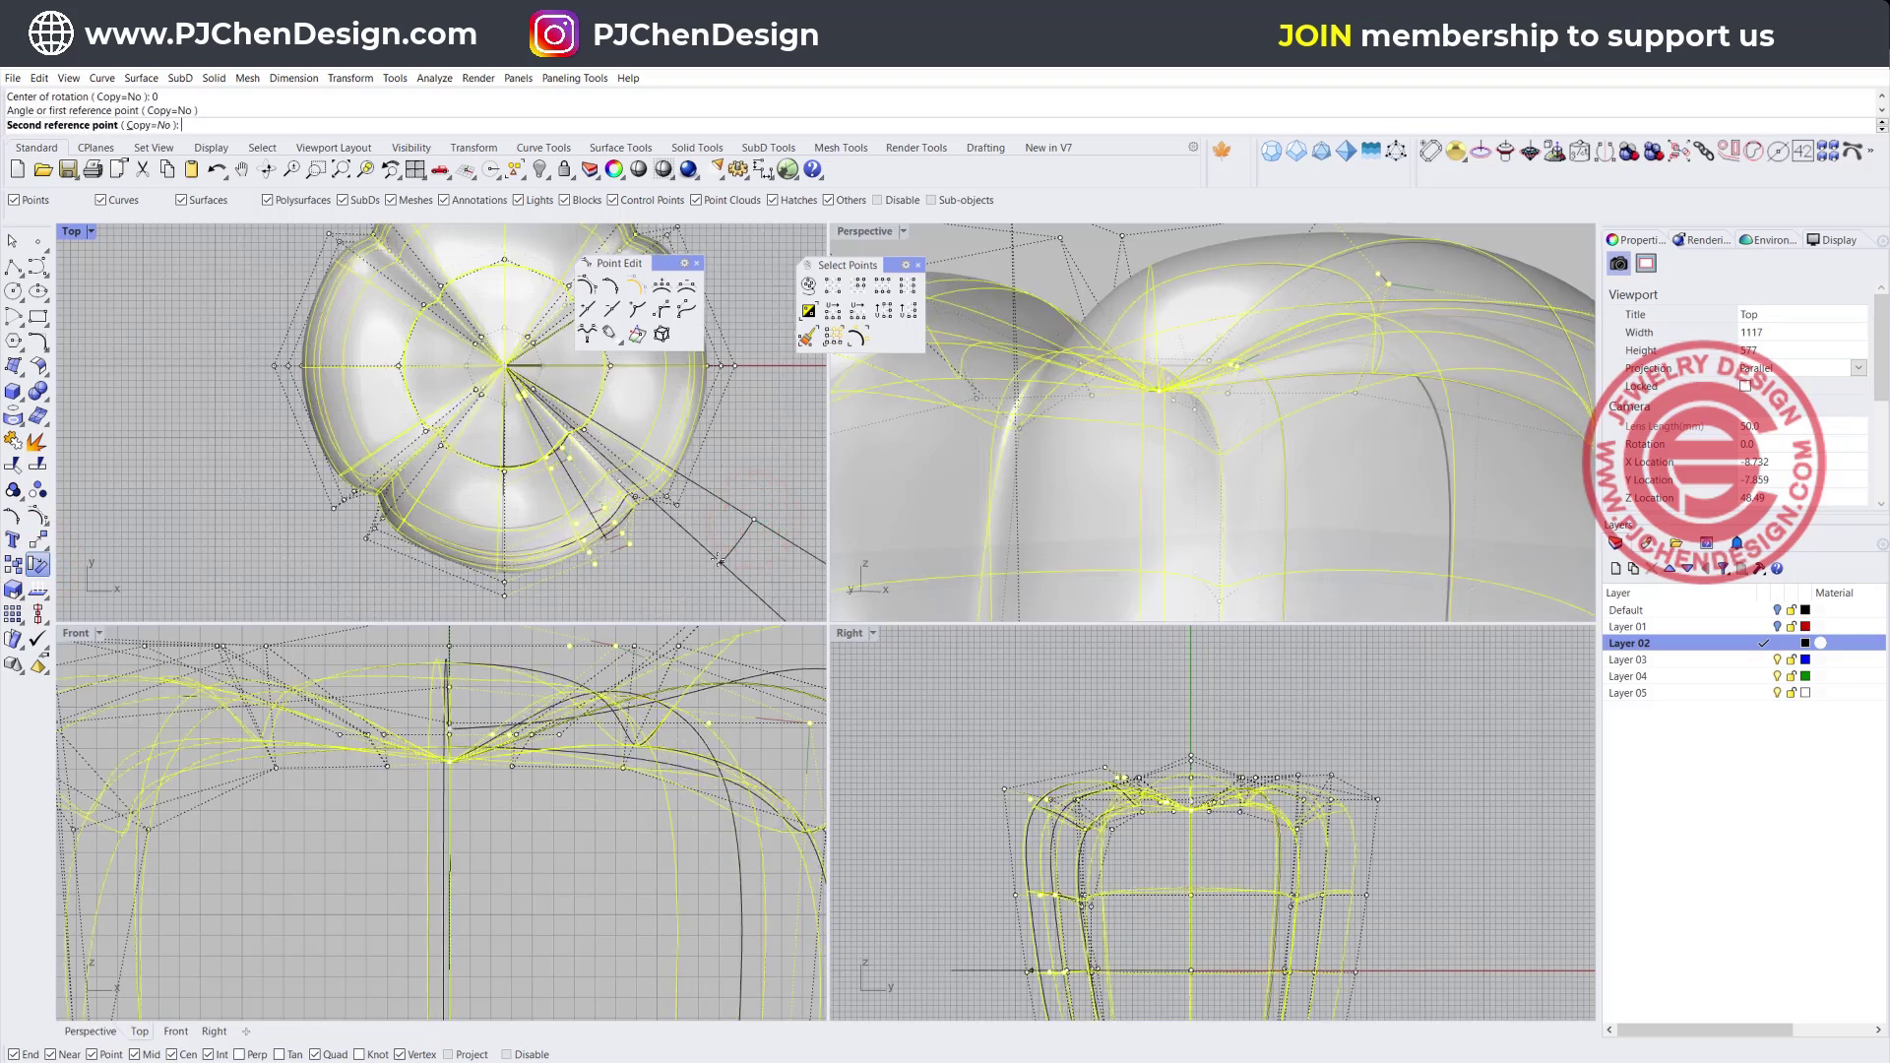
click(719, 557)
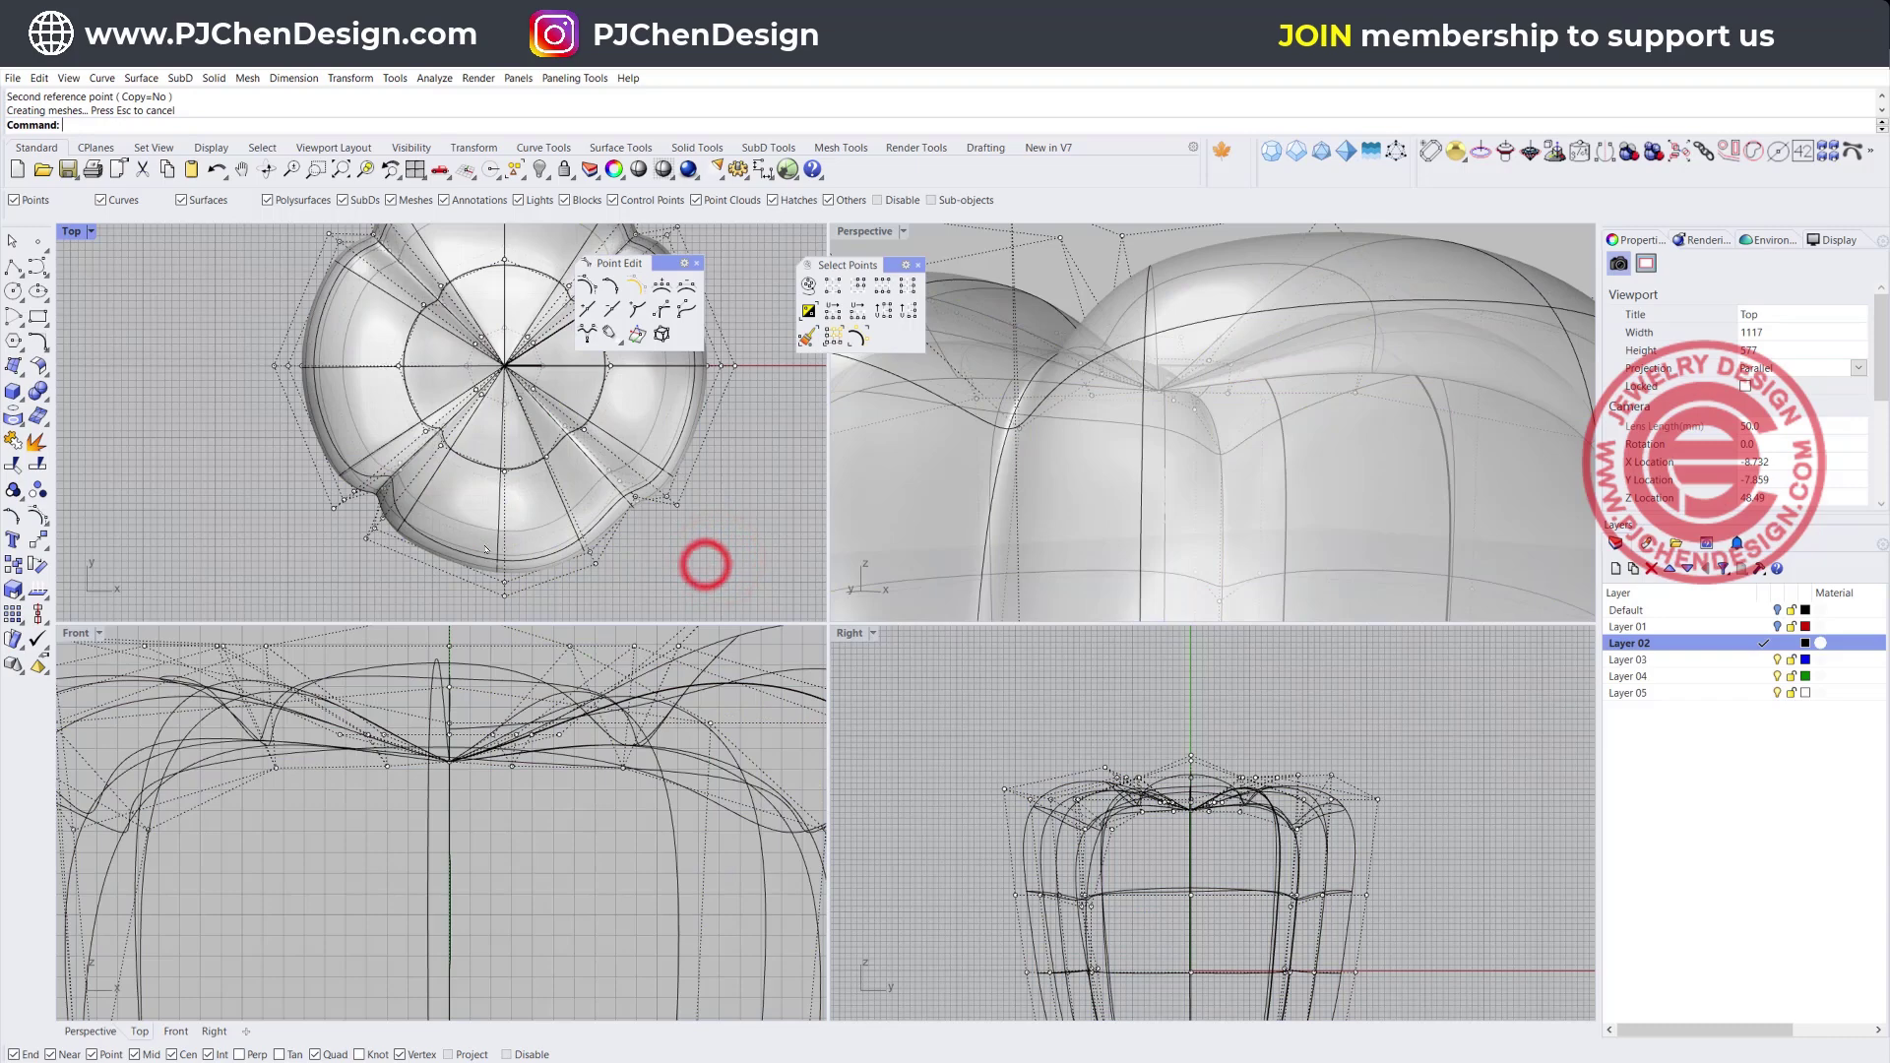
Select an upper-rim control point on the negative X lobe and move it slightly outward
scroll(679, 460, up, 3)
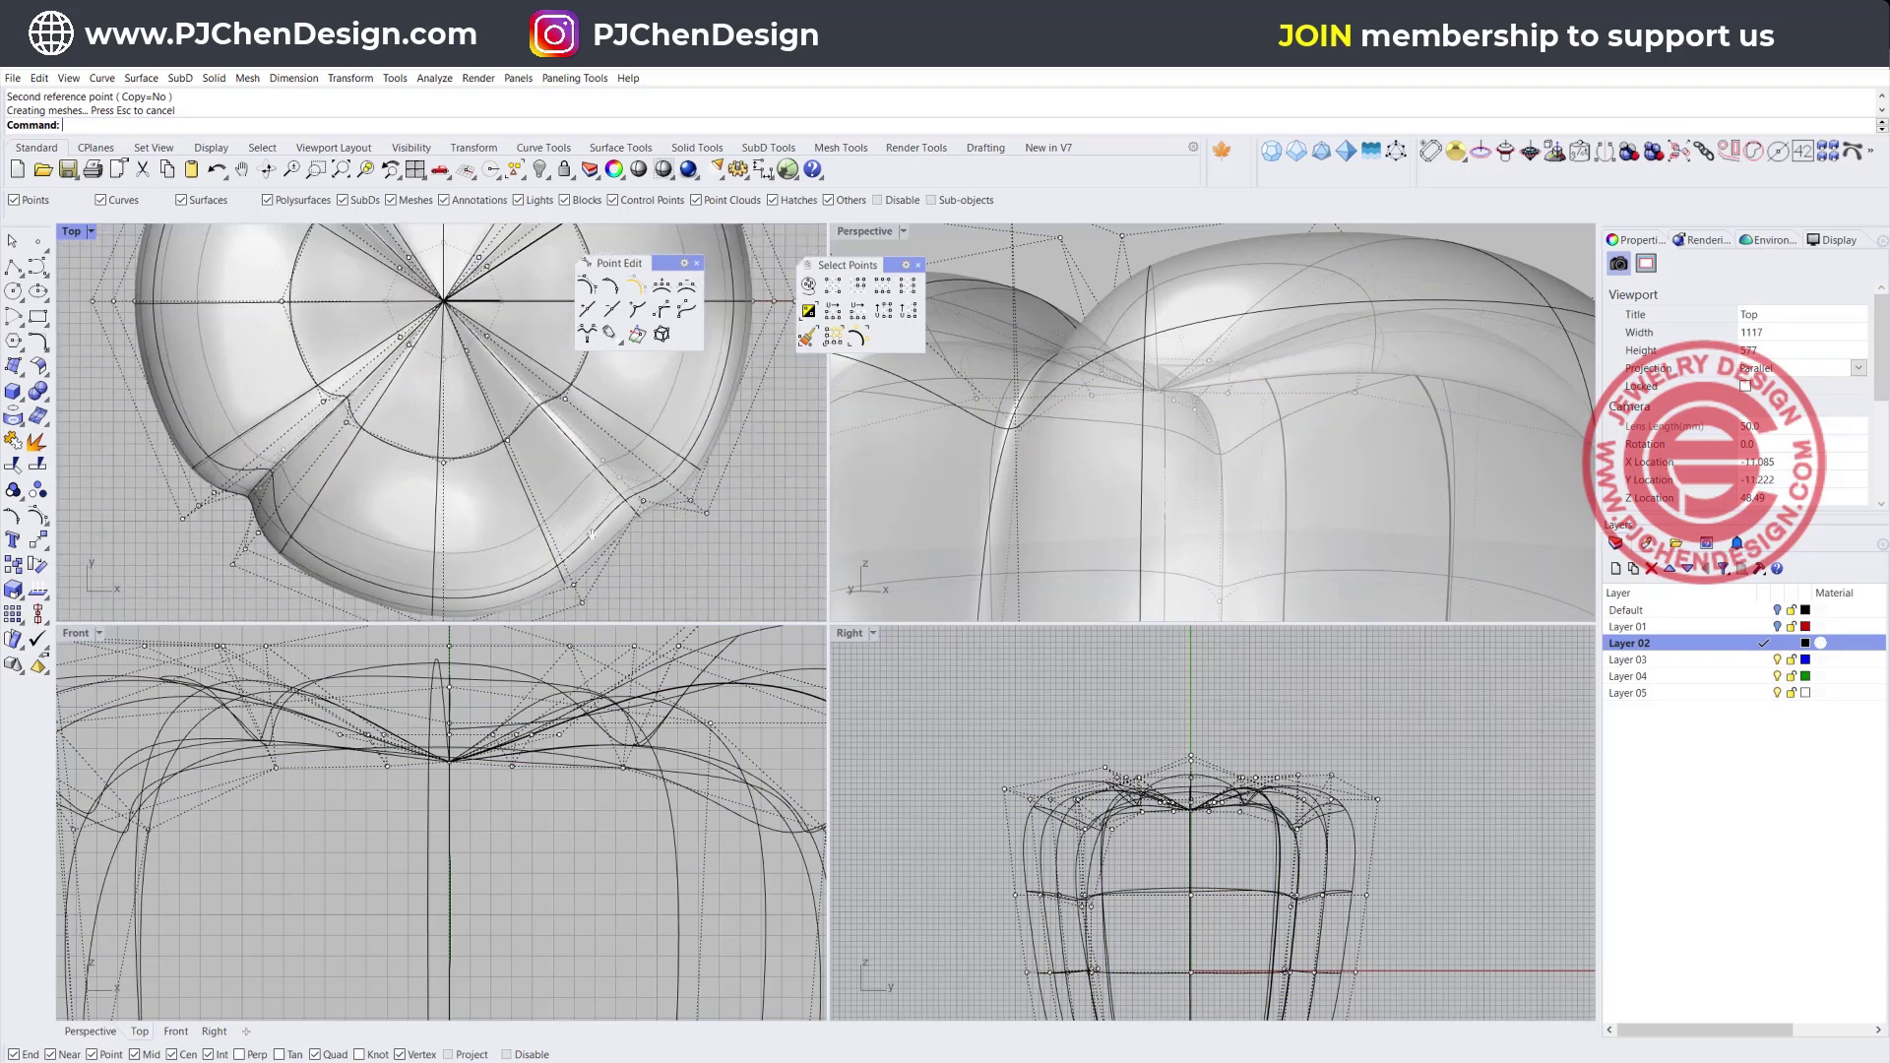
scroll(1092, 399, down, 10)
right_drag(1088, 389, 1226, 443)
scroll(1132, 433, up, 5)
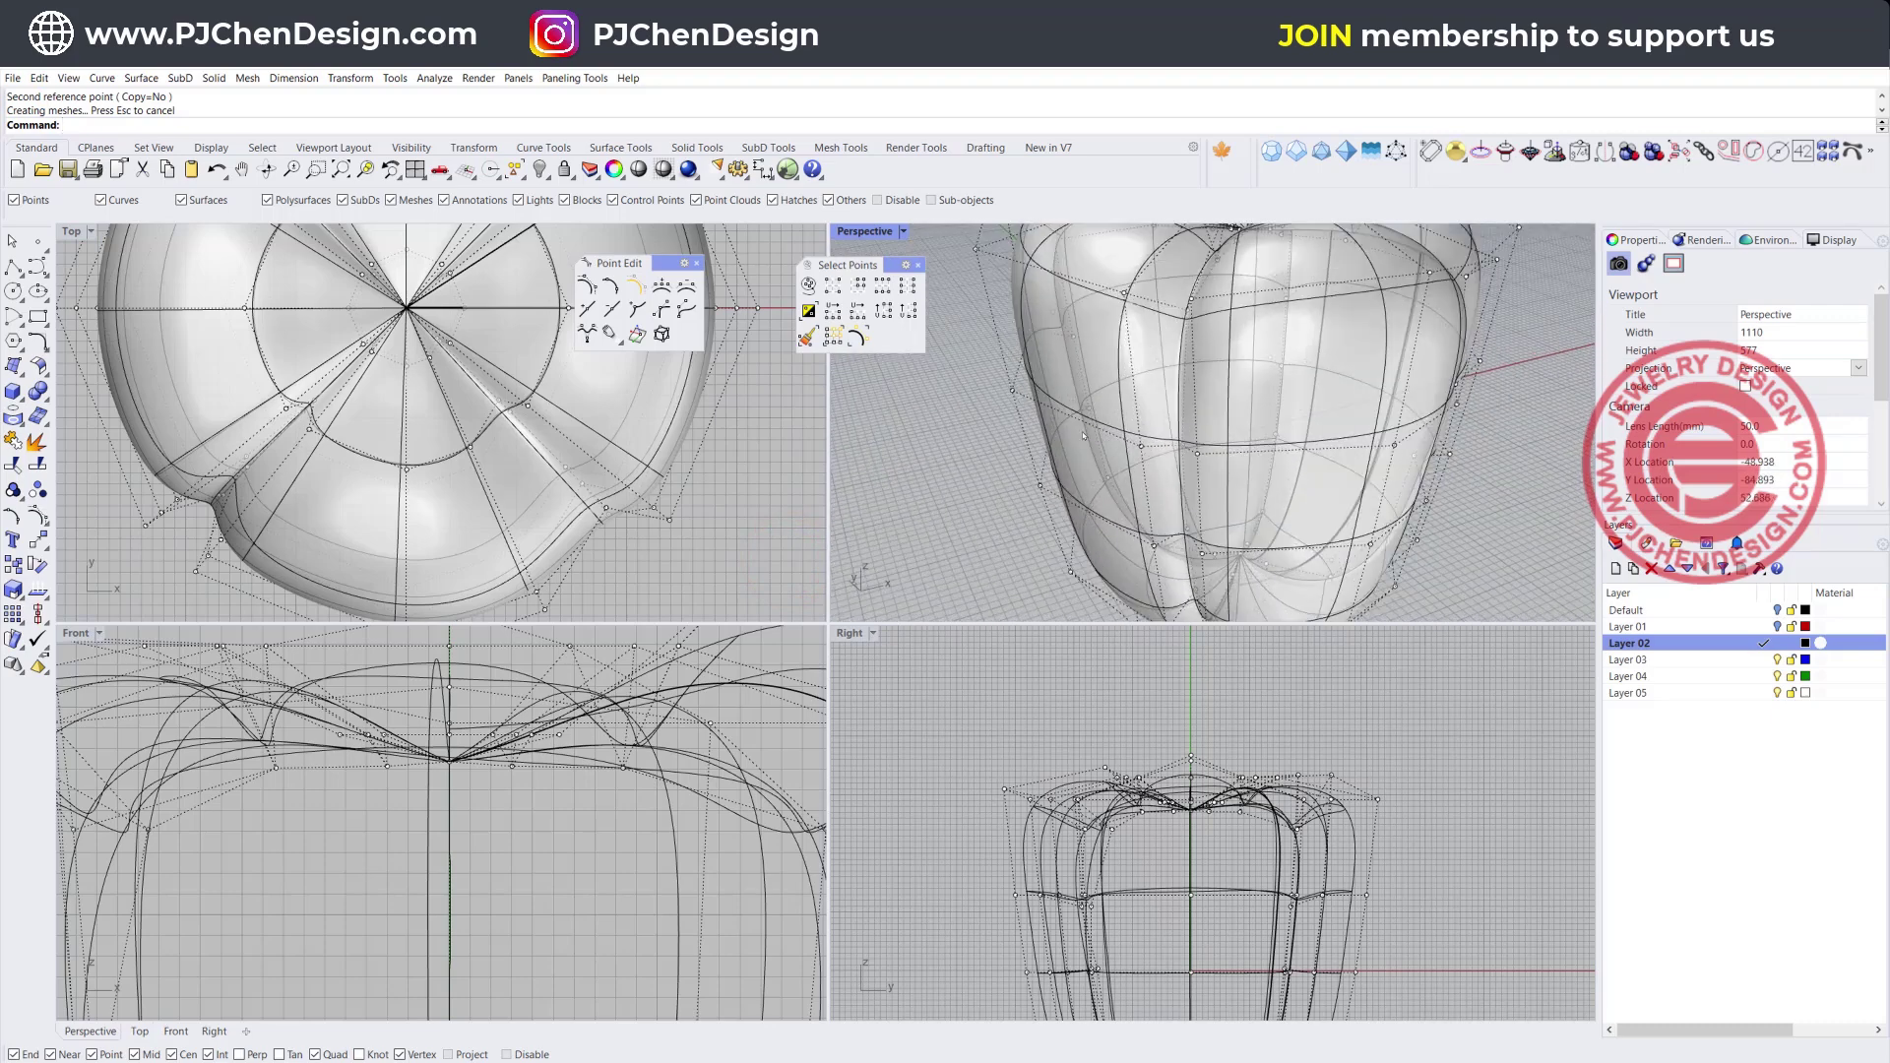
click(1014, 347)
right_drag(1046, 455, 1047, 401)
drag(1086, 384, 1048, 383)
click(913, 446)
Turn off the pepper's control points and look at its lobes from above
scroll(1122, 405, down, 2)
scroll(1125, 404, down, 6)
right_drag(1125, 405, 1240, 453)
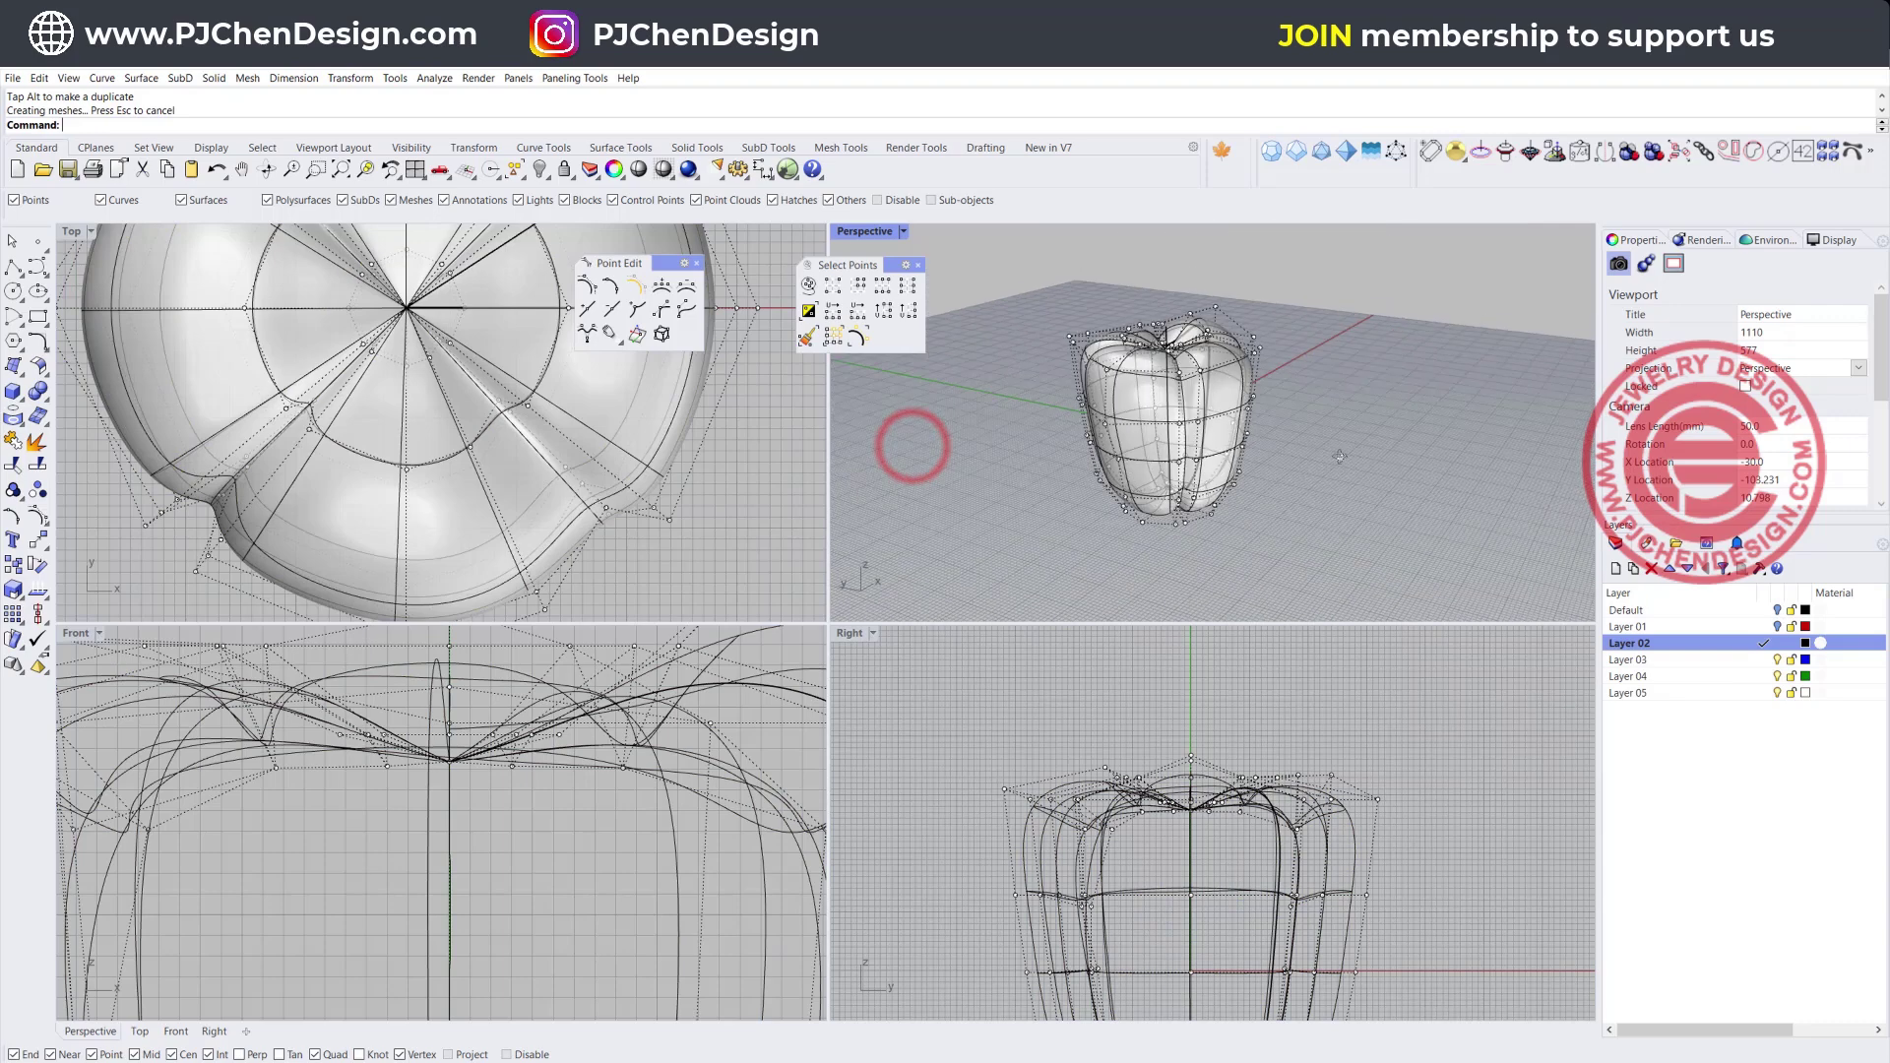
click(1329, 464)
key(Escape)
right_drag(1084, 356, 844, 485)
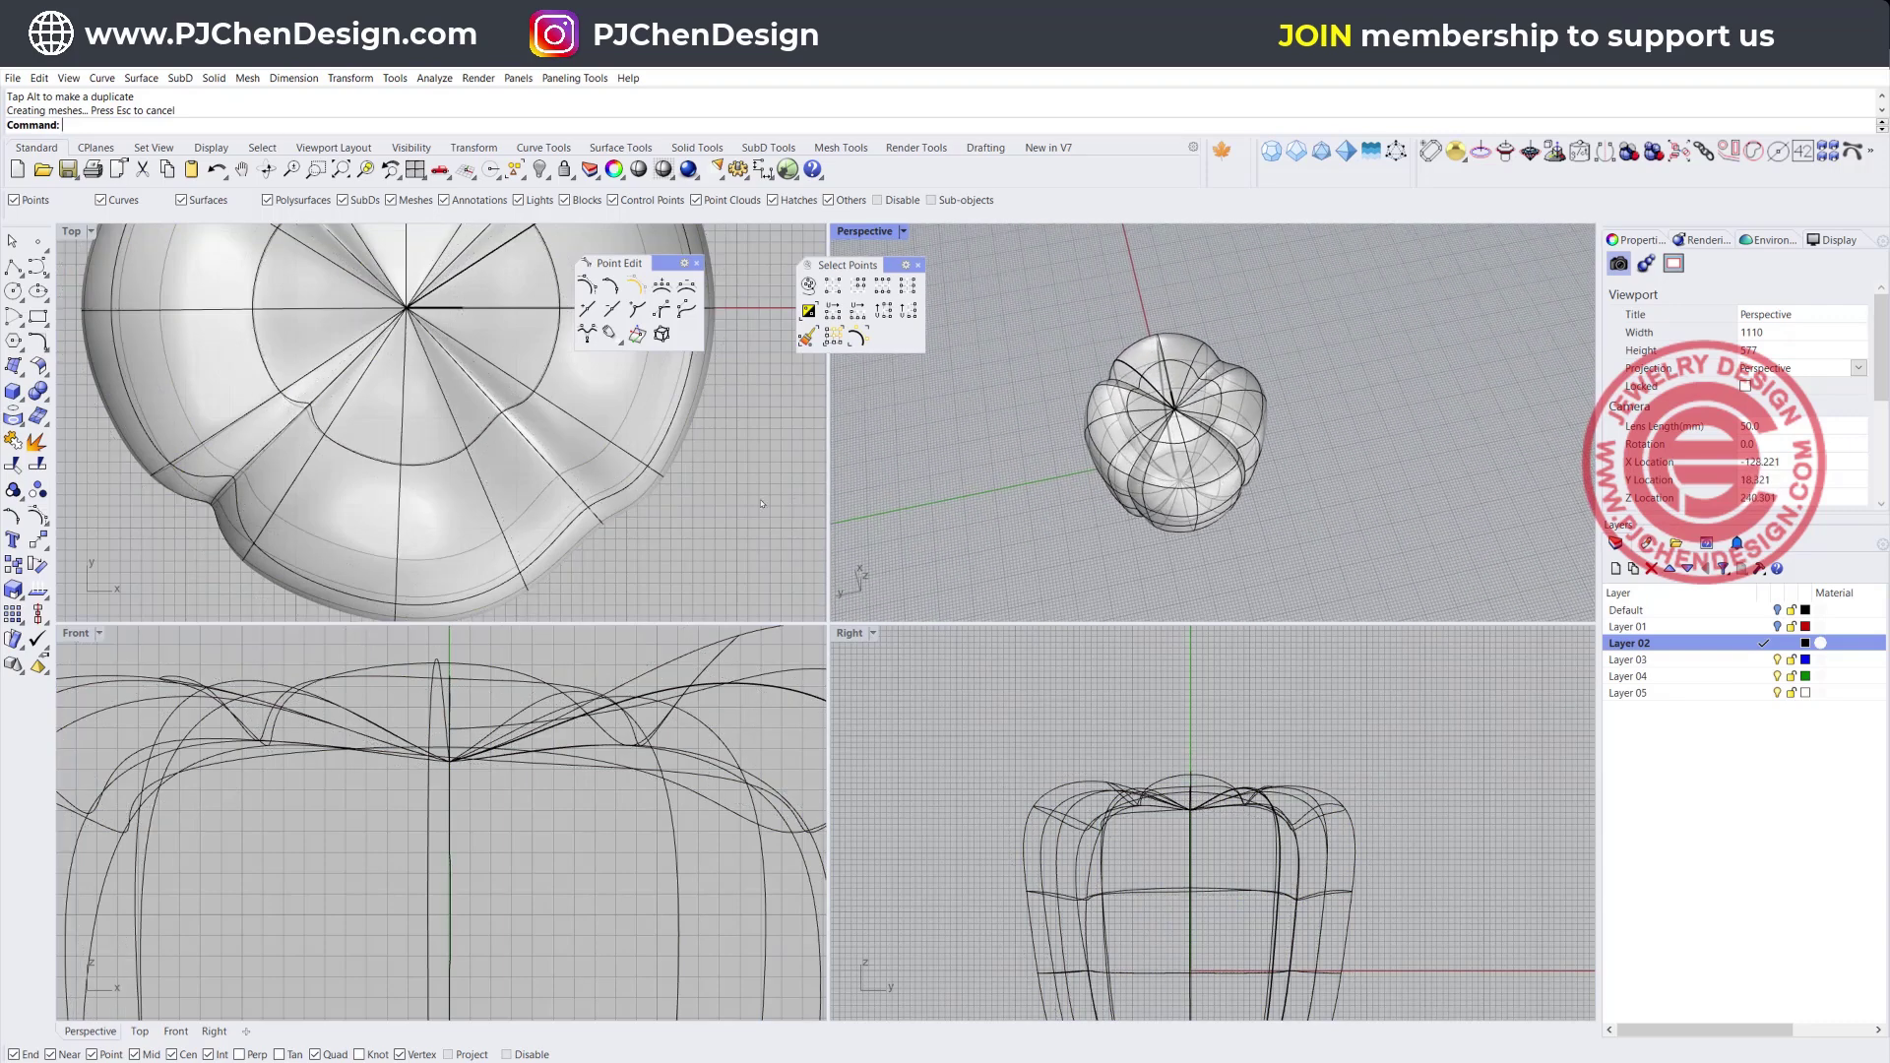
Draw an inscribed polygon with 6 sides beside the pepper in the Top view
scroll(485, 472, down, 3)
scroll(496, 805, down, 4)
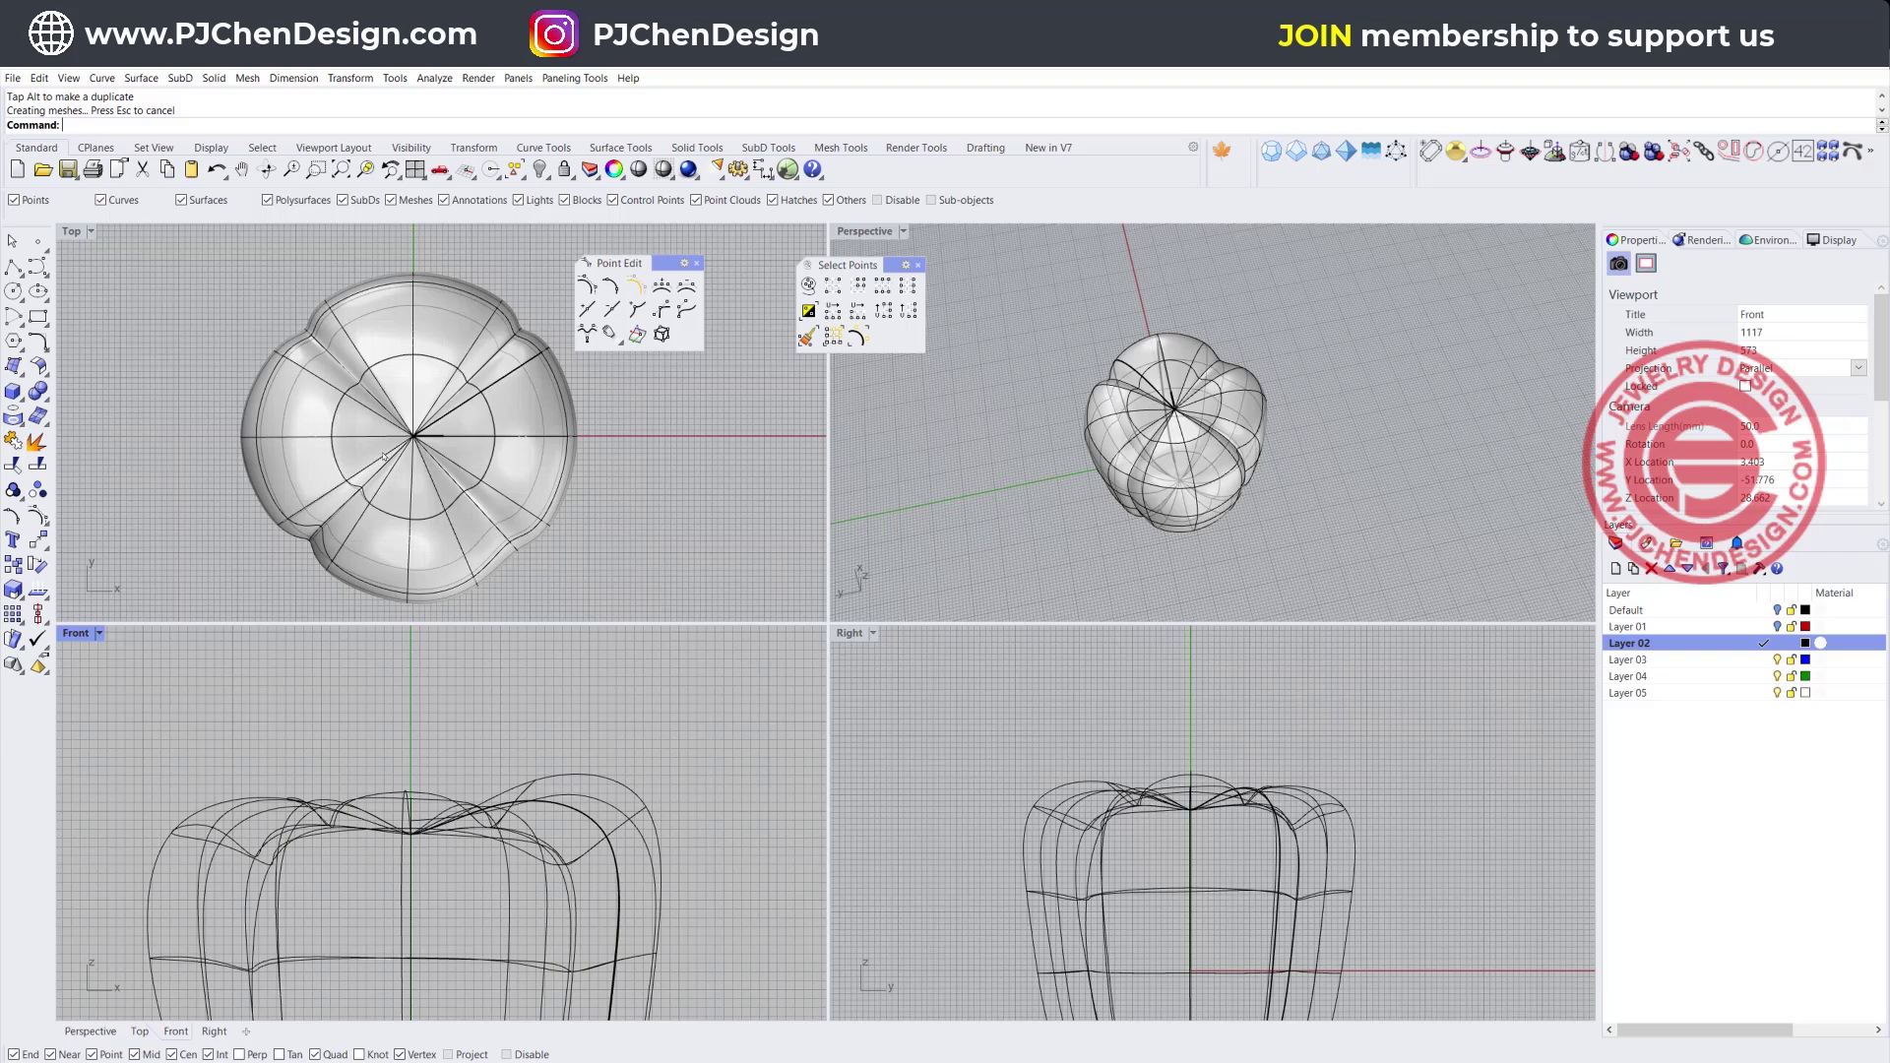
right_drag(557, 466, 414, 450)
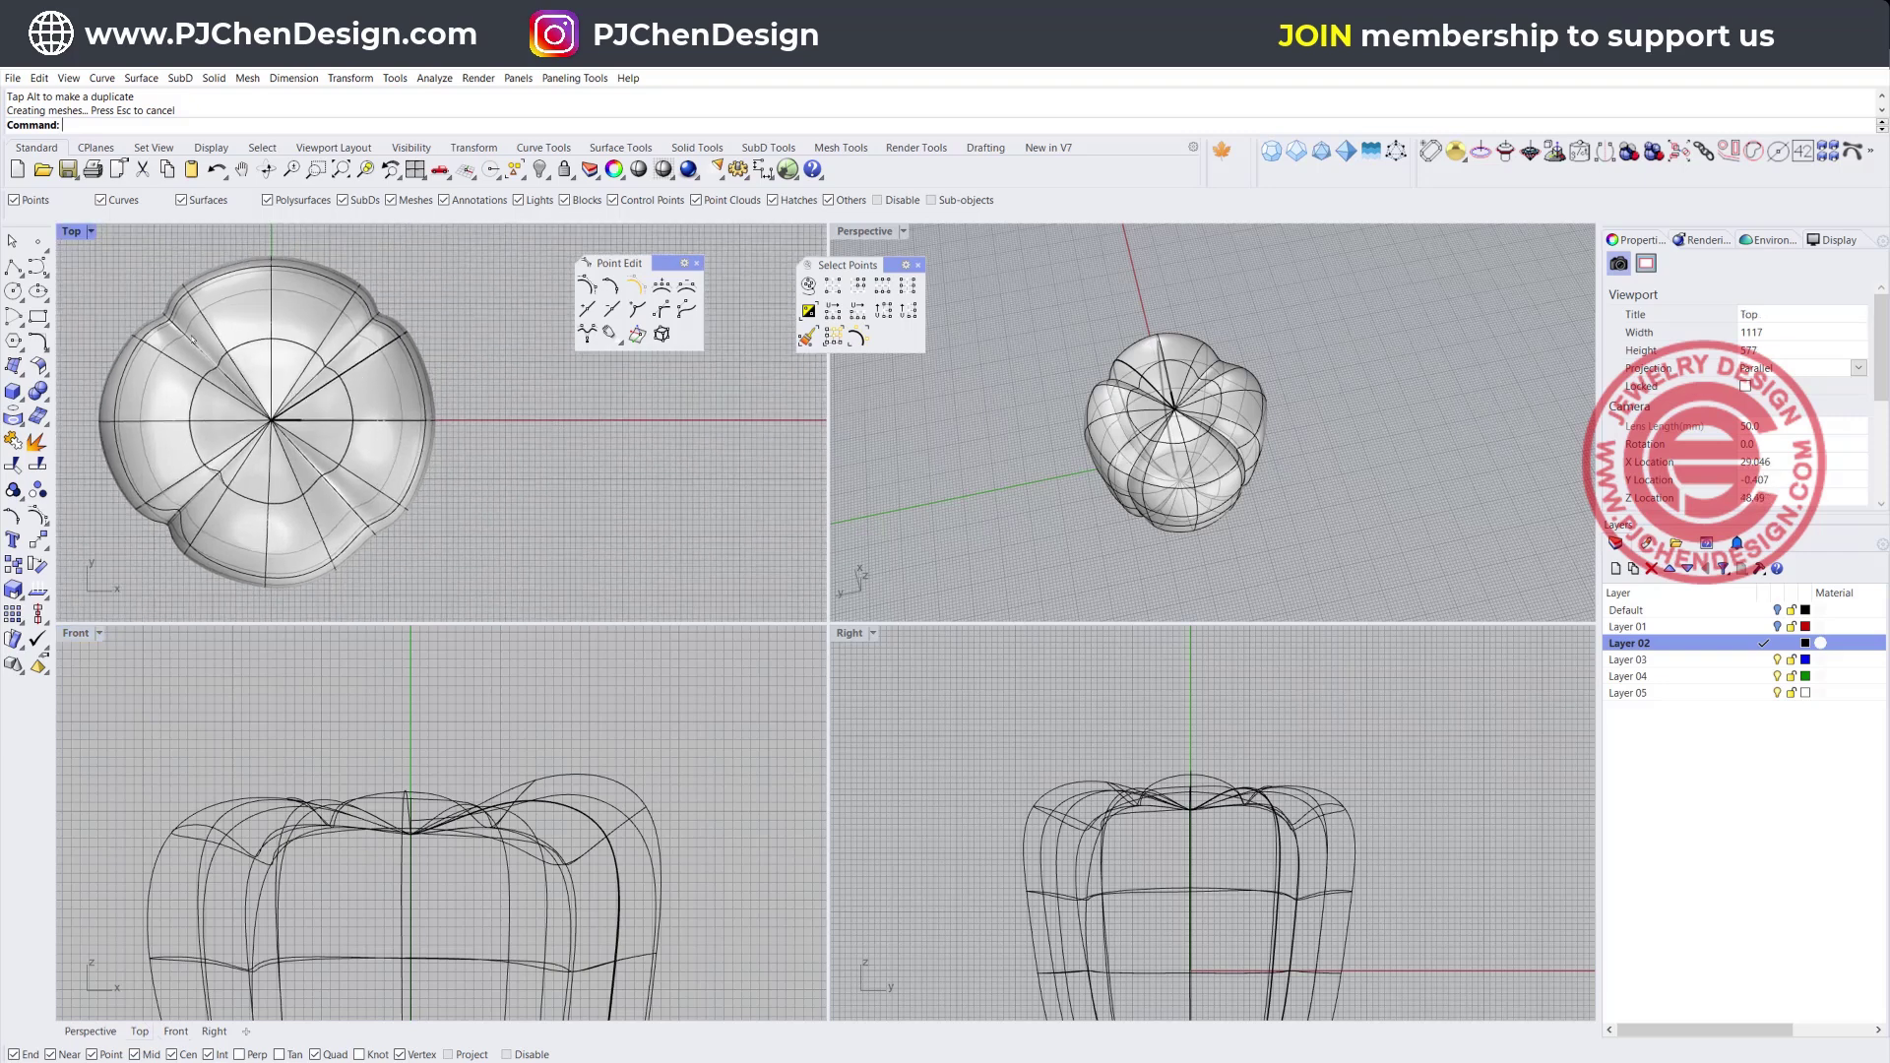
click(13, 340)
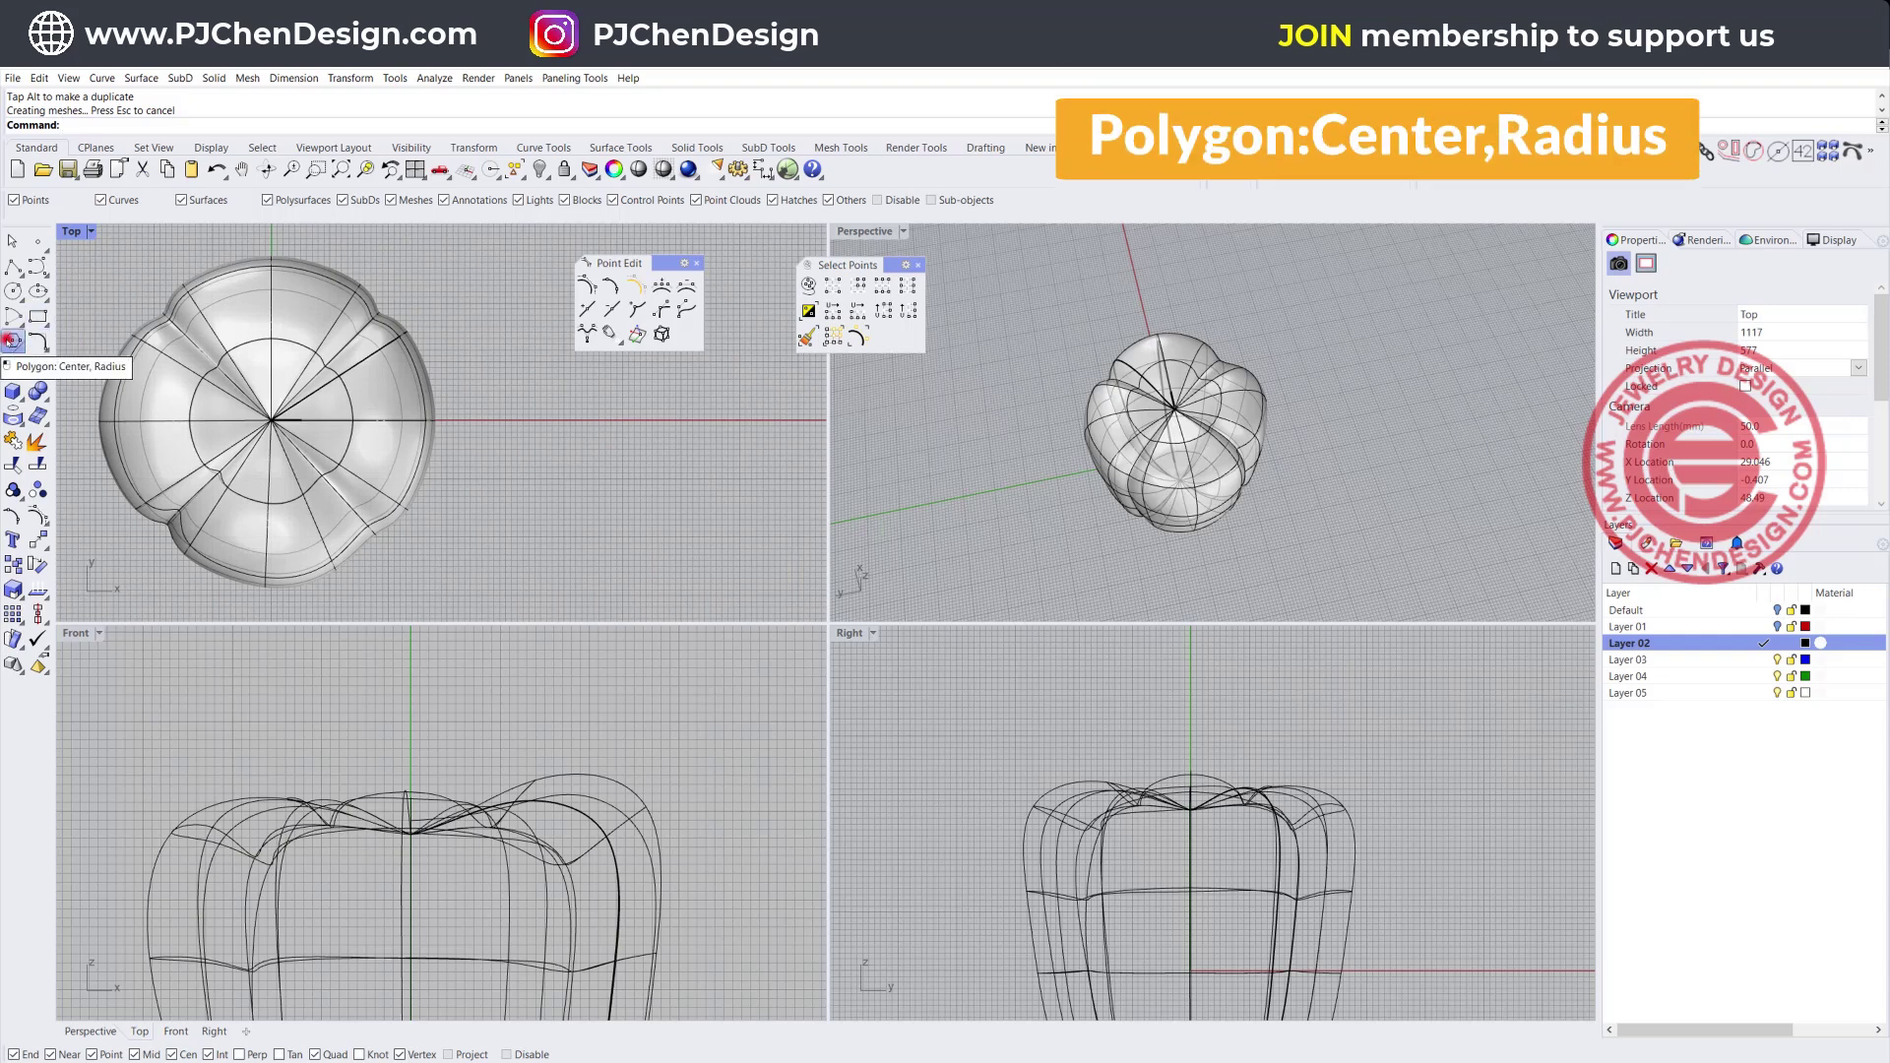
click(600, 443)
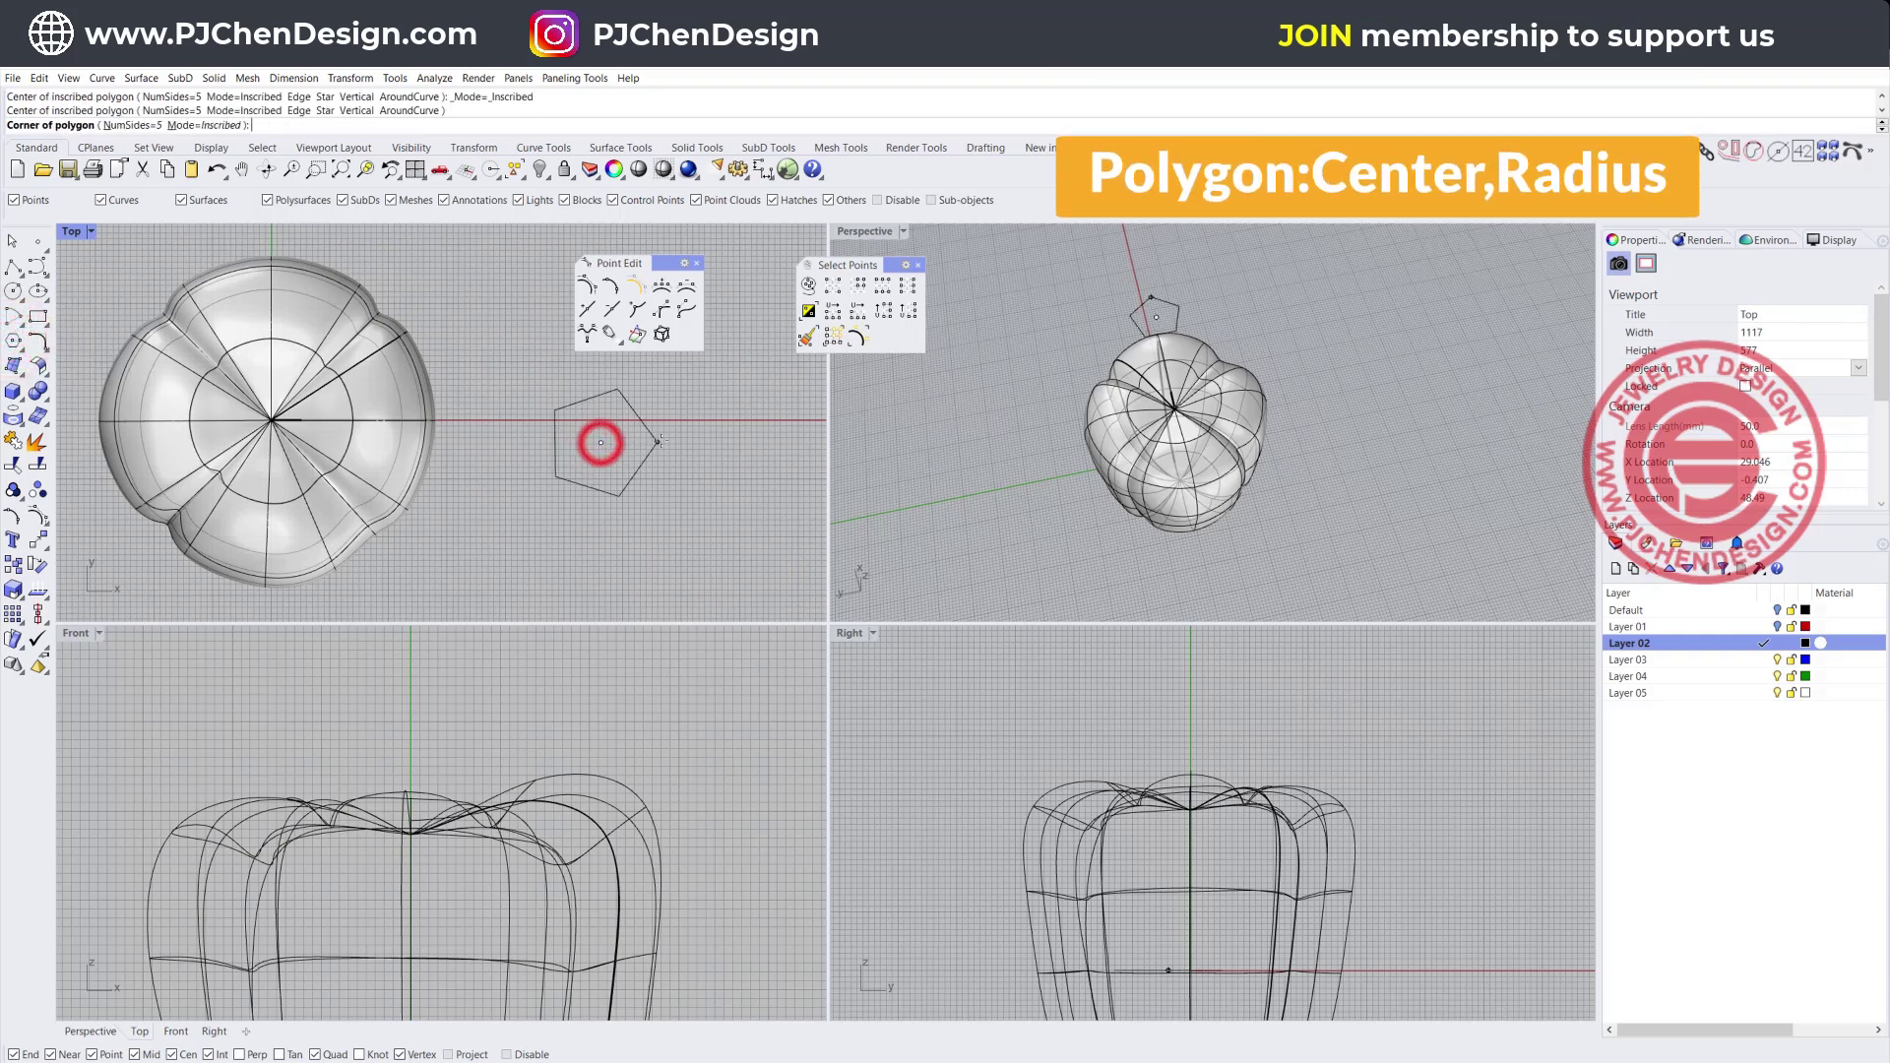
click(134, 125)
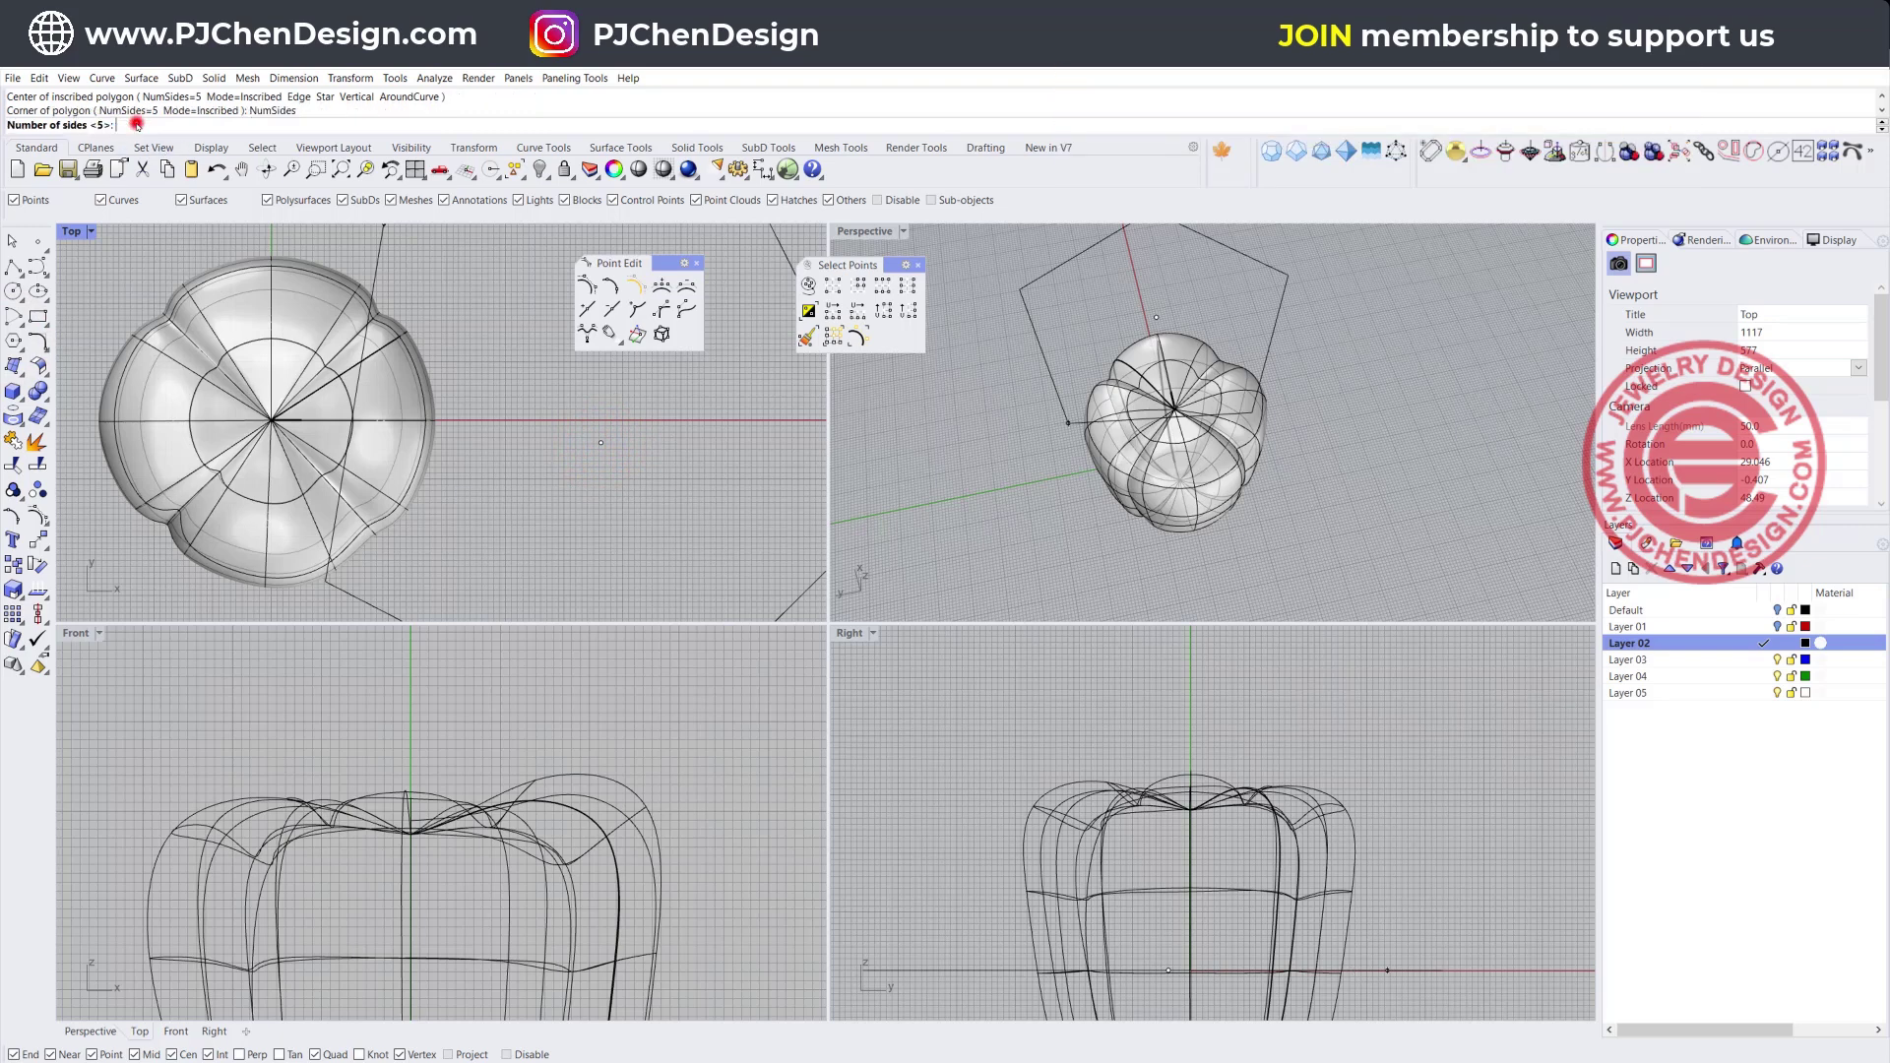
text(6)
key(Return)
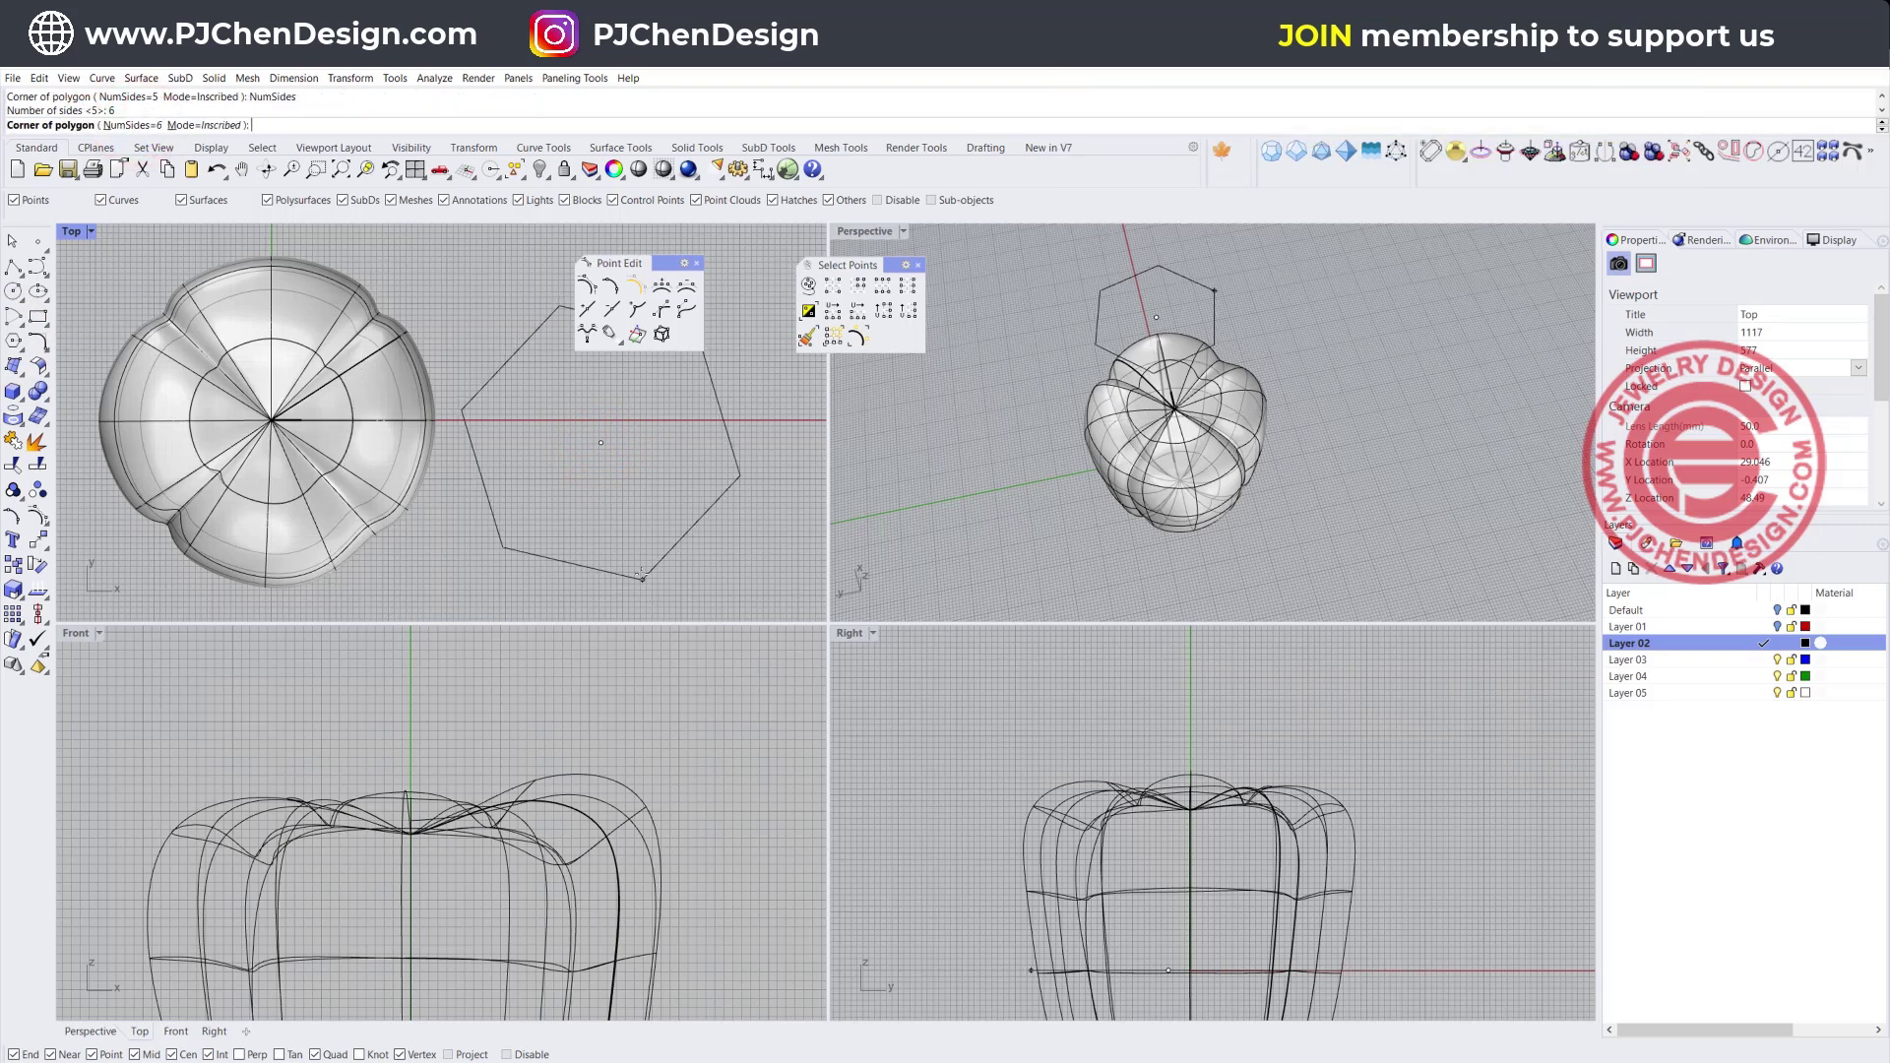
click(667, 442)
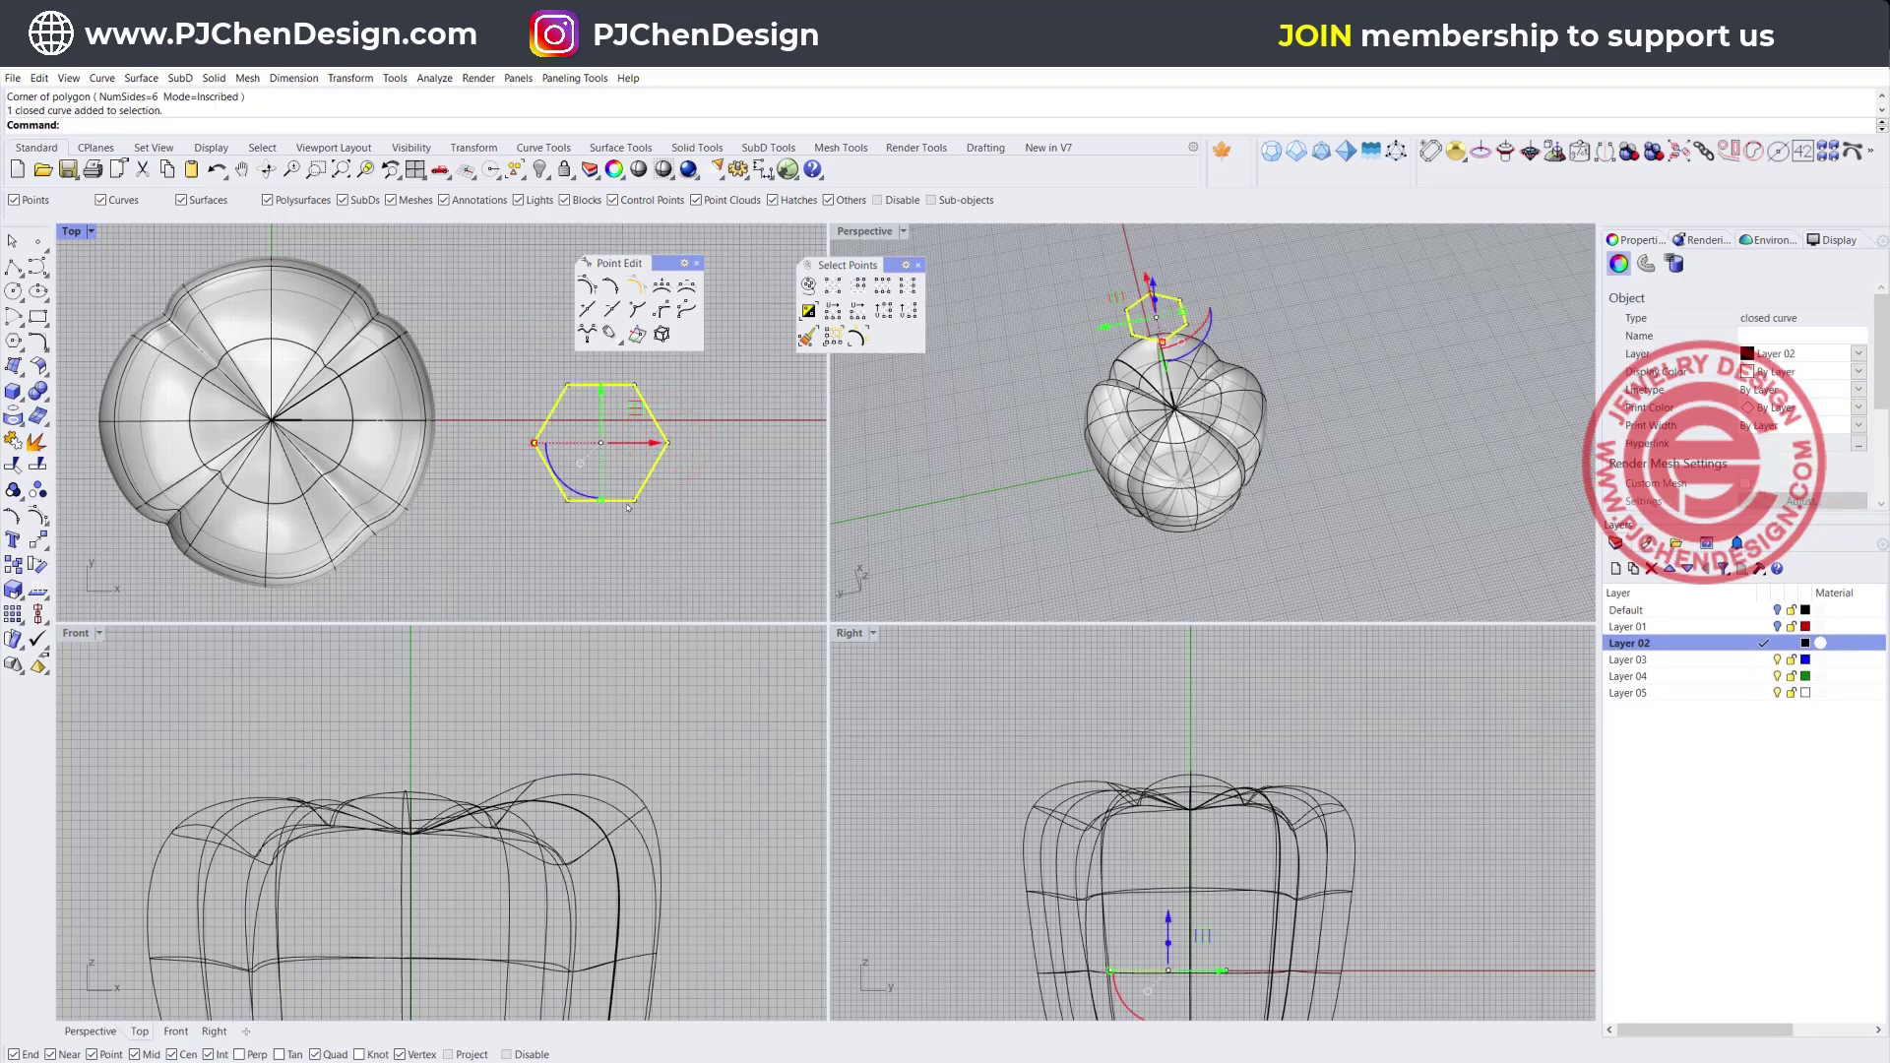
Rebuild the hexagon with 16 points and degree 3, deleting the input curve
key(Return)
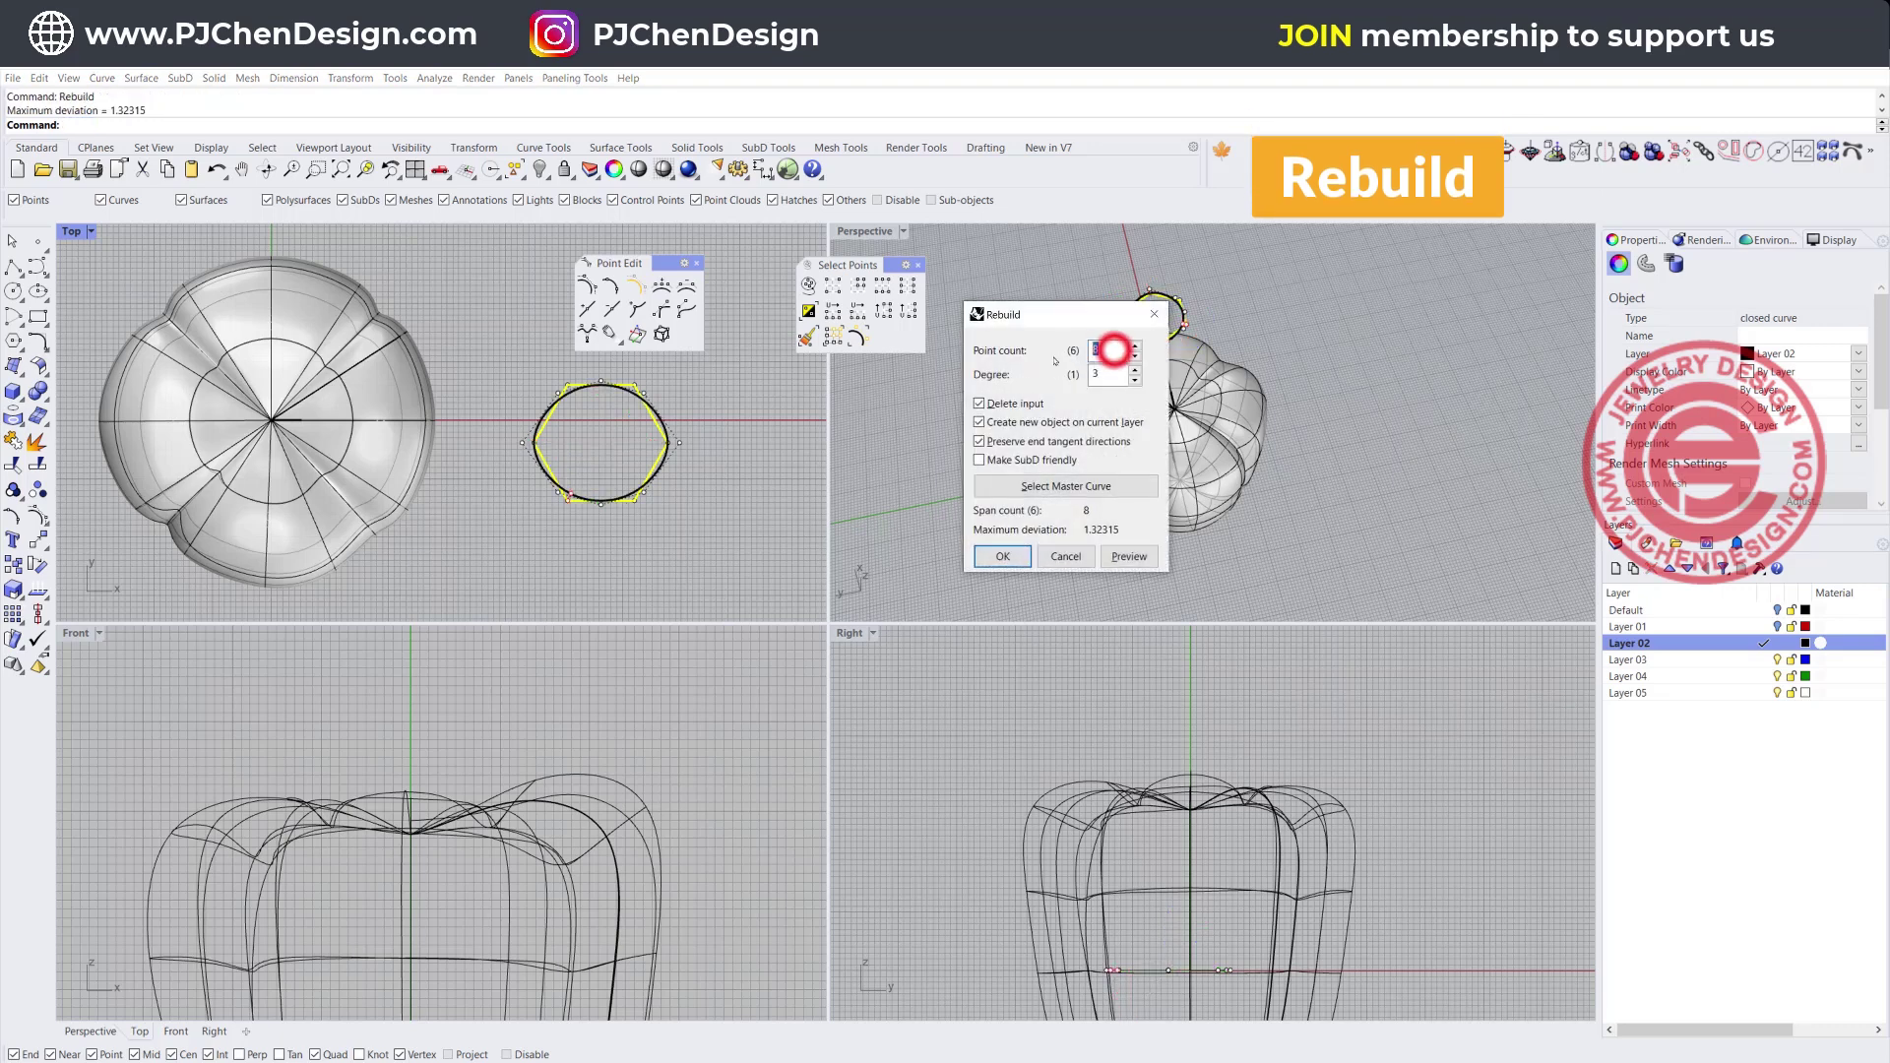
text(16)
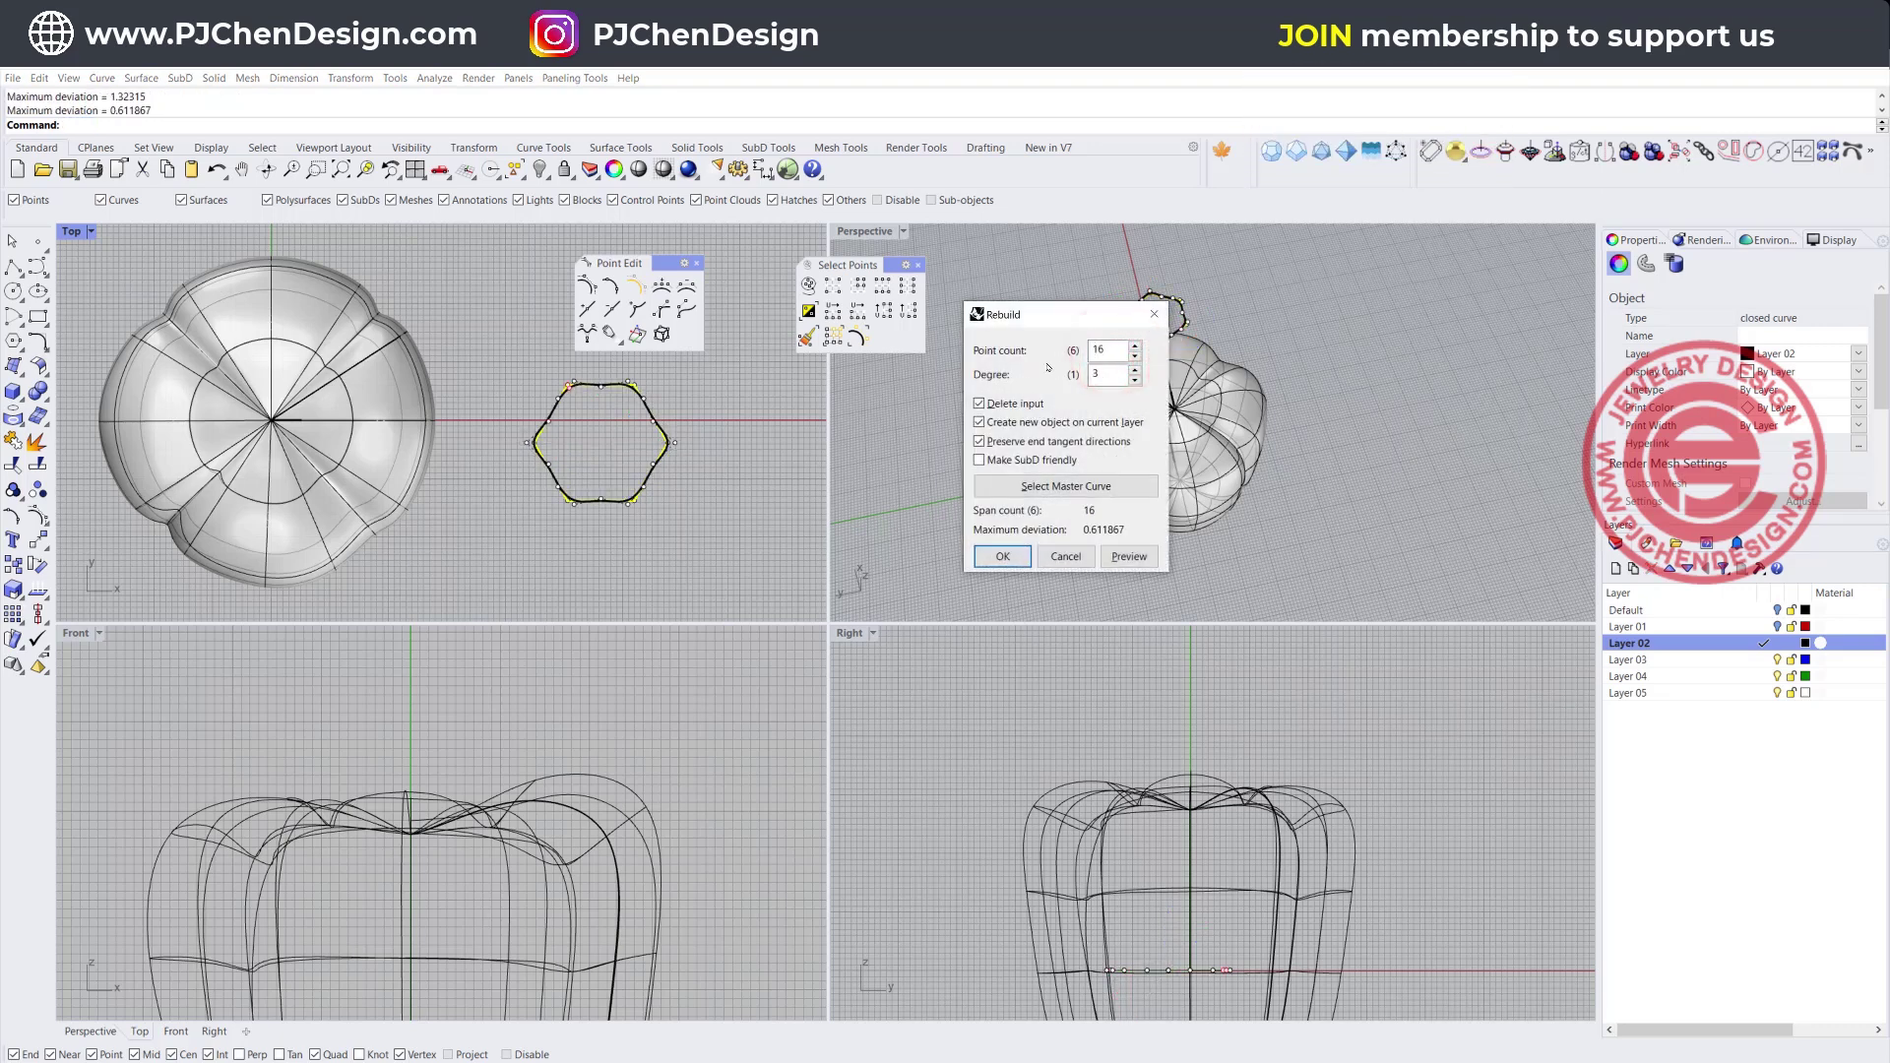
click(999, 564)
Scale the rebuilt hexagon curve down slightly about its centre in the Top view
scroll(598, 443, up, 4)
right_drag(514, 460, 449, 508)
scroll(446, 508, up, 2)
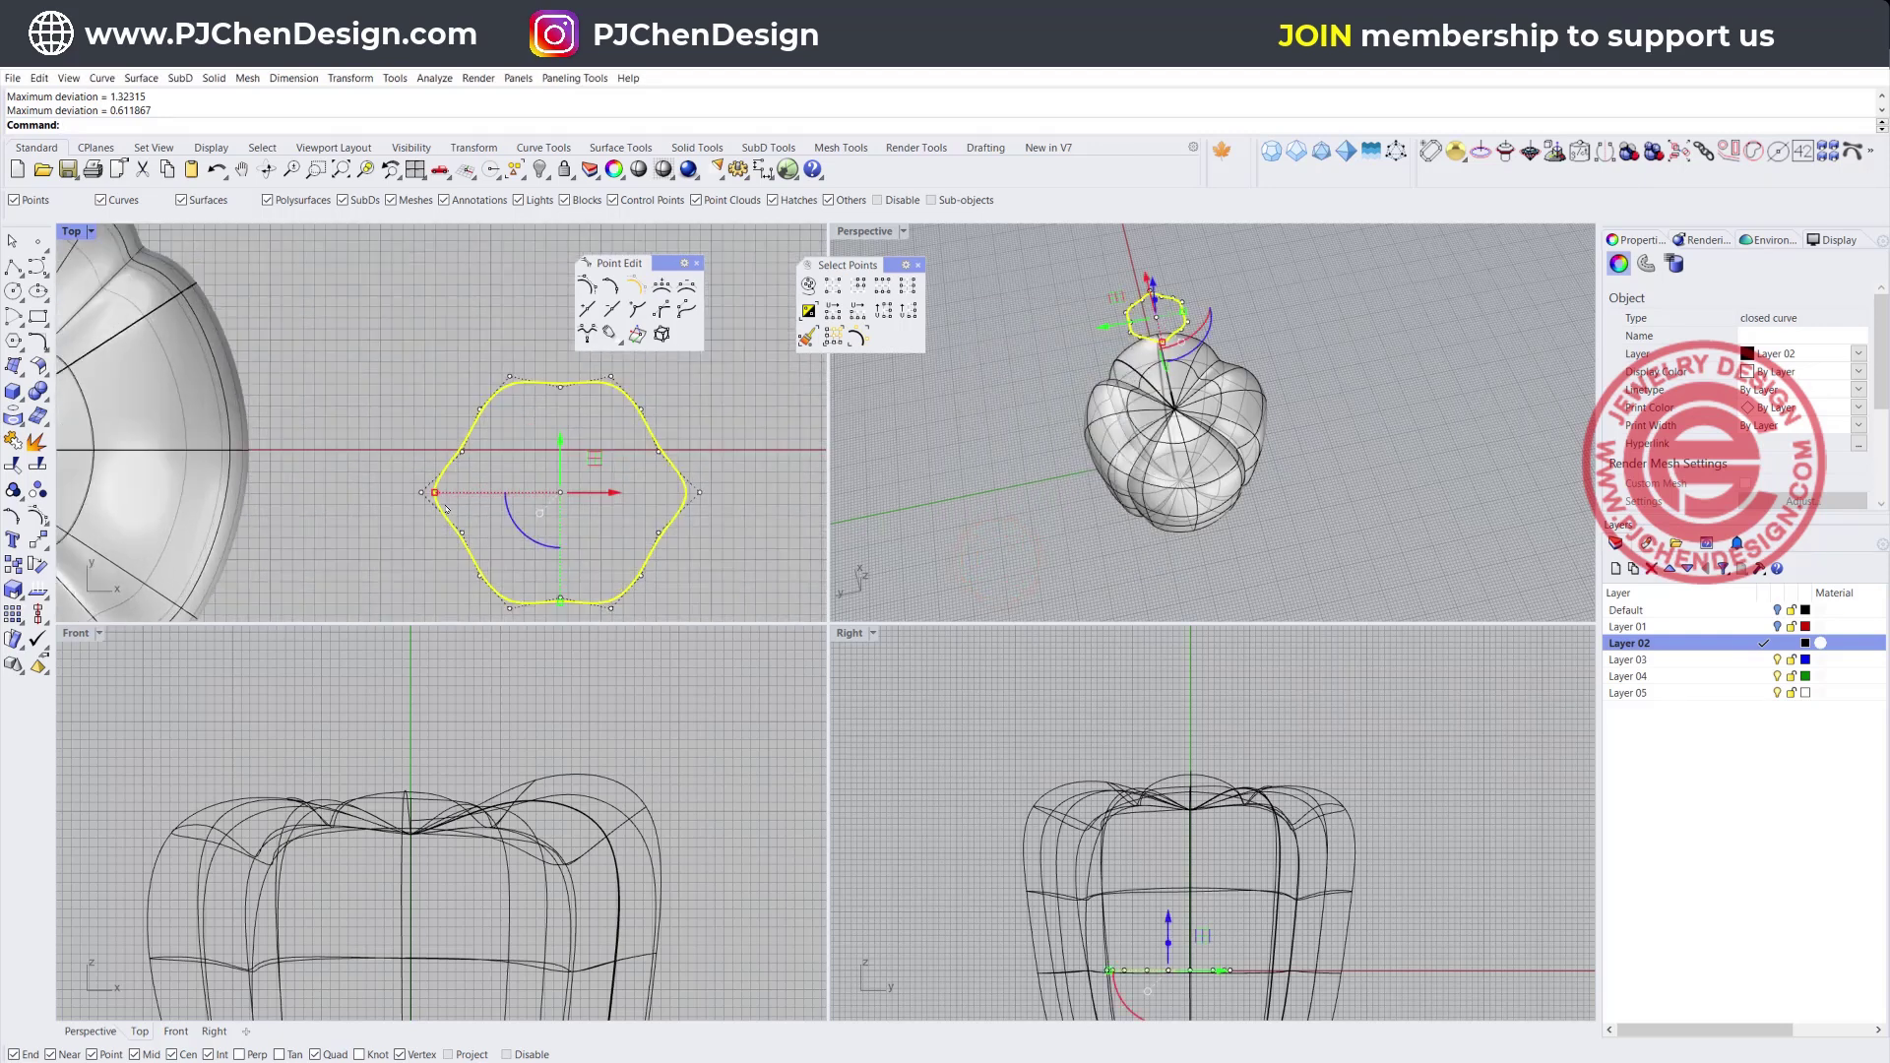
click(434, 492)
click(716, 554)
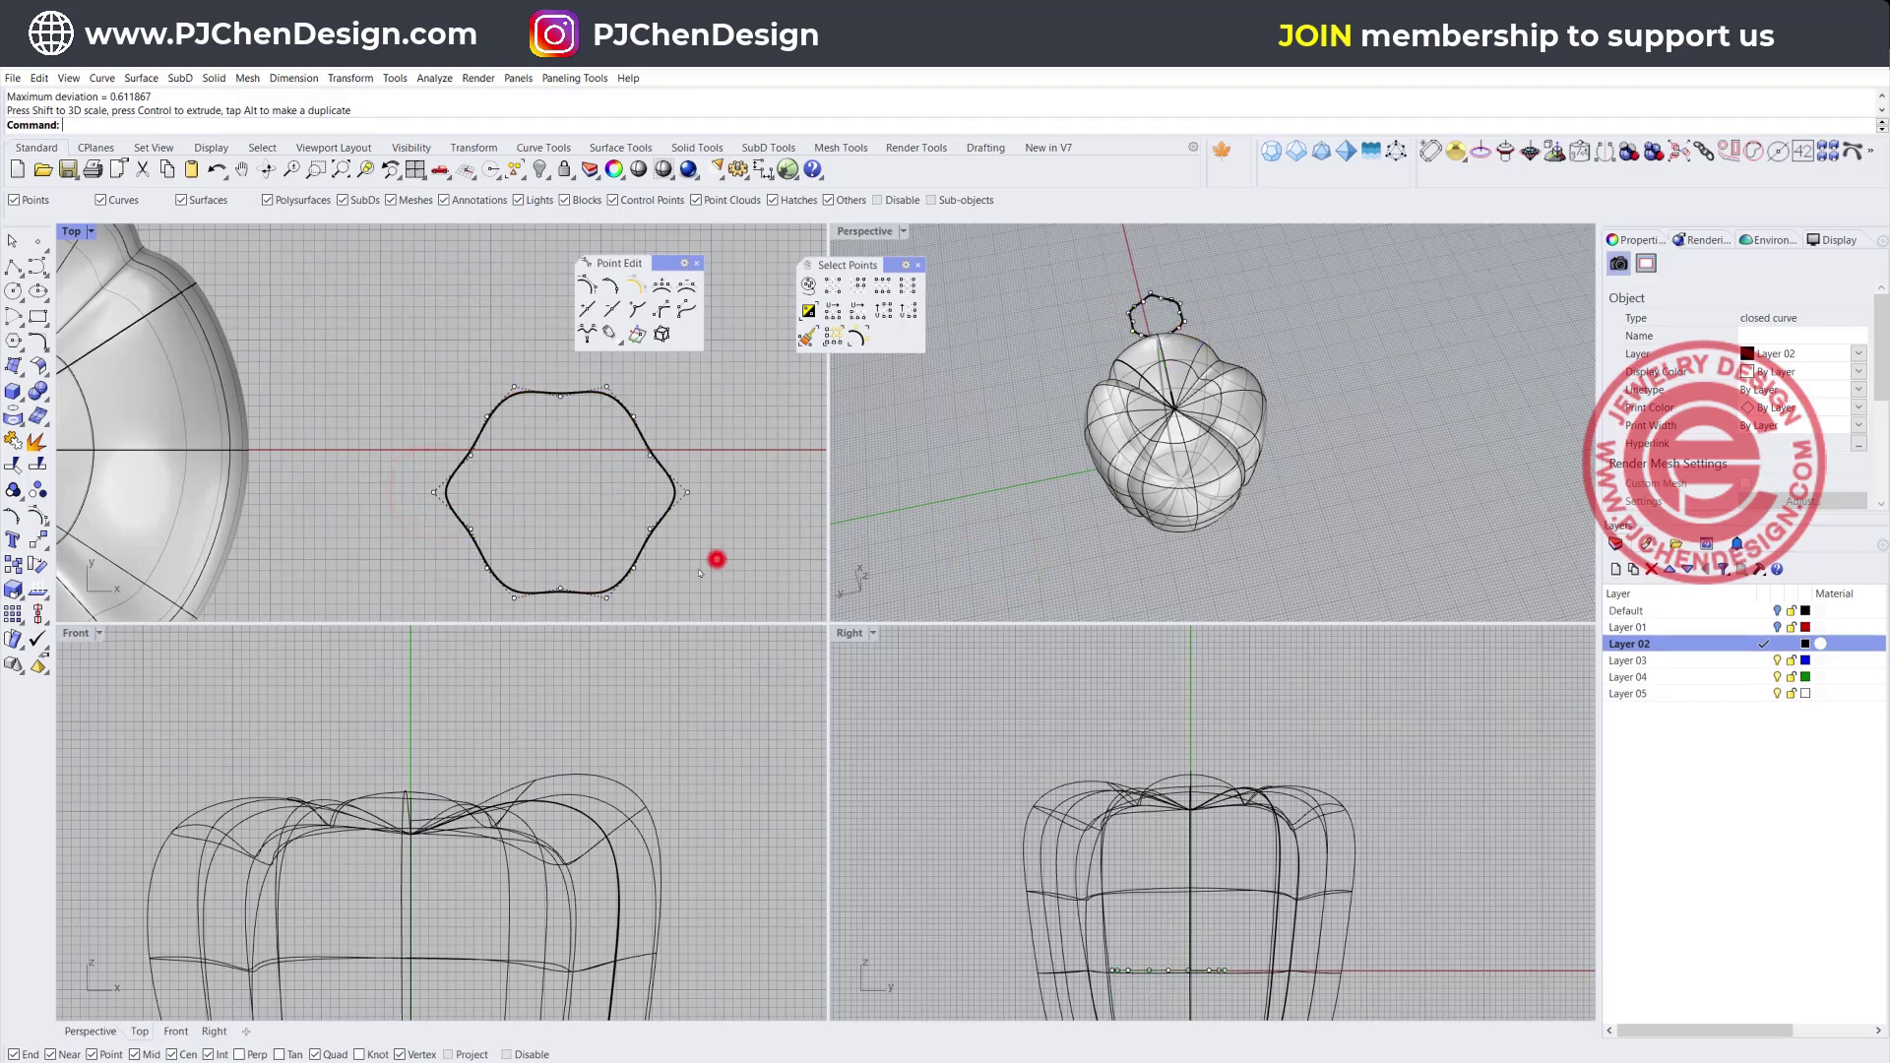
Extrude the rounded hexagon curve straight to both sides as a closed solid
right_drag(1270, 457, 1132, 379)
drag(1295, 367, 1256, 341)
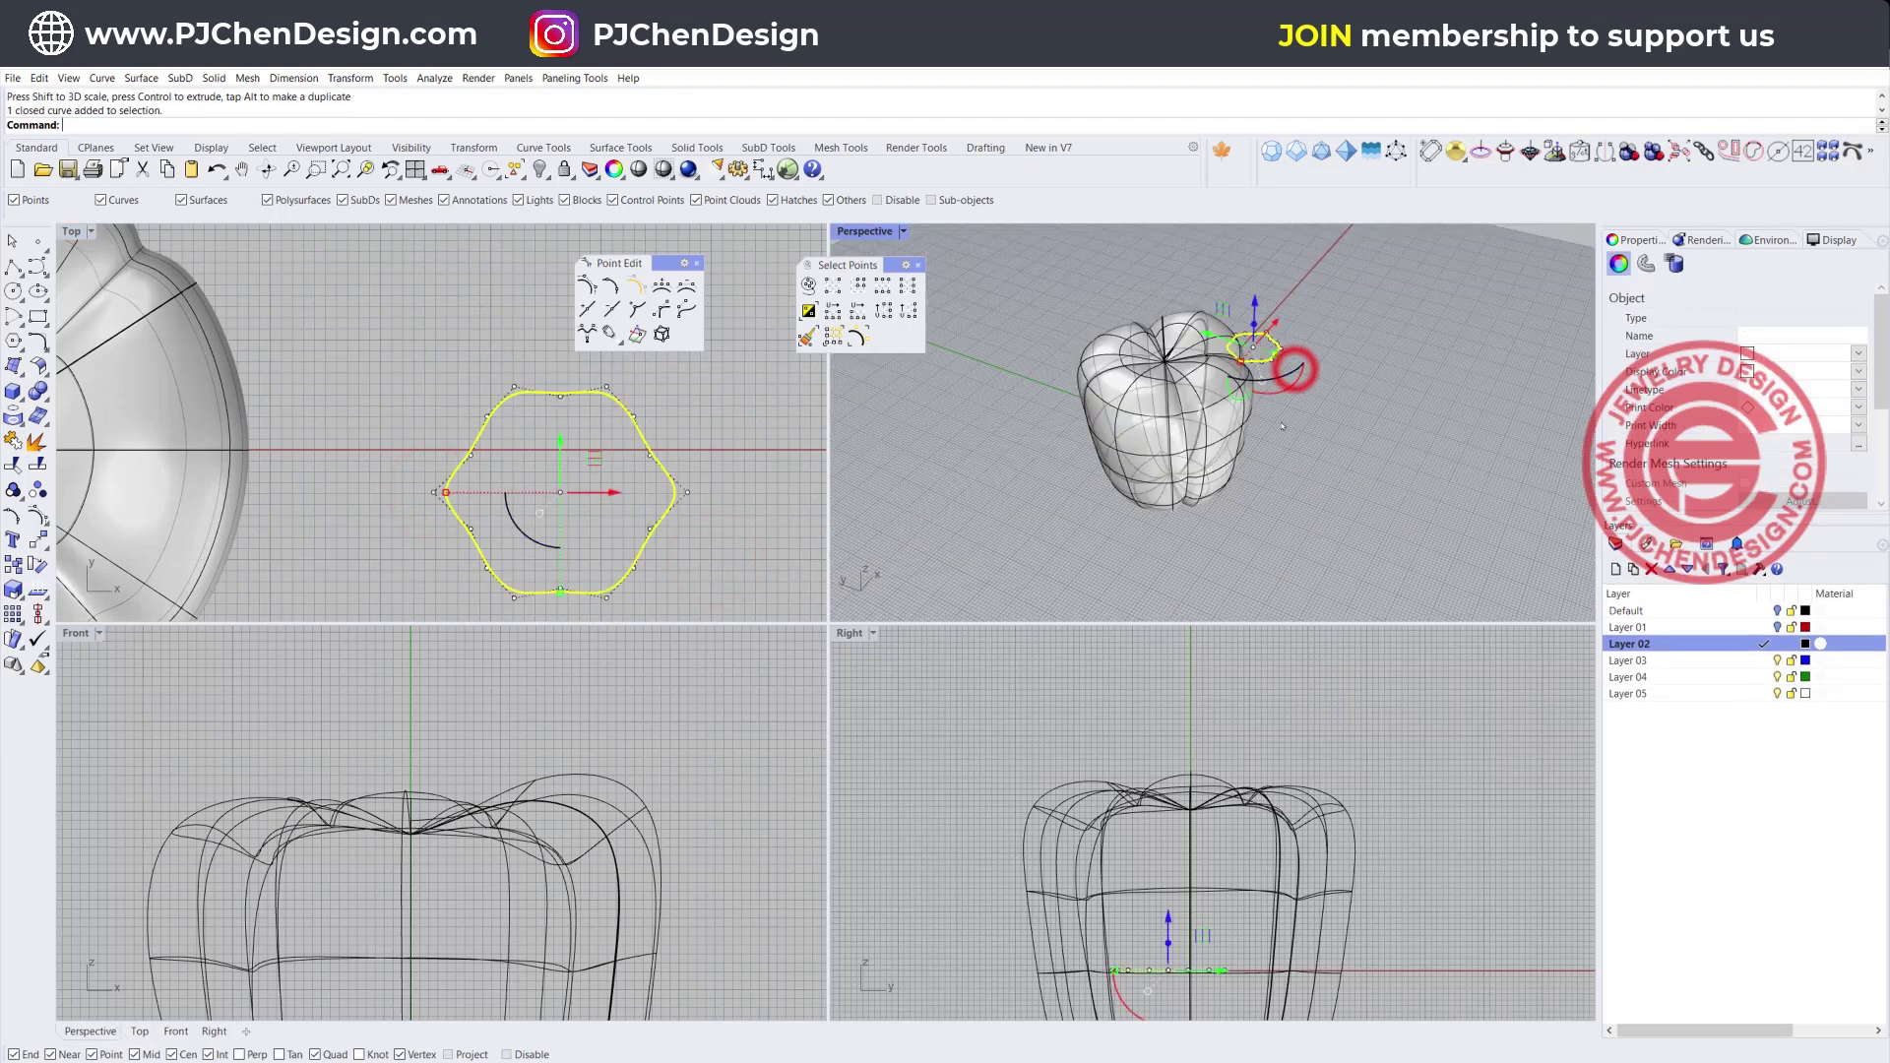
scroll(616, 886, down, 6)
right_drag(717, 898, 533, 871)
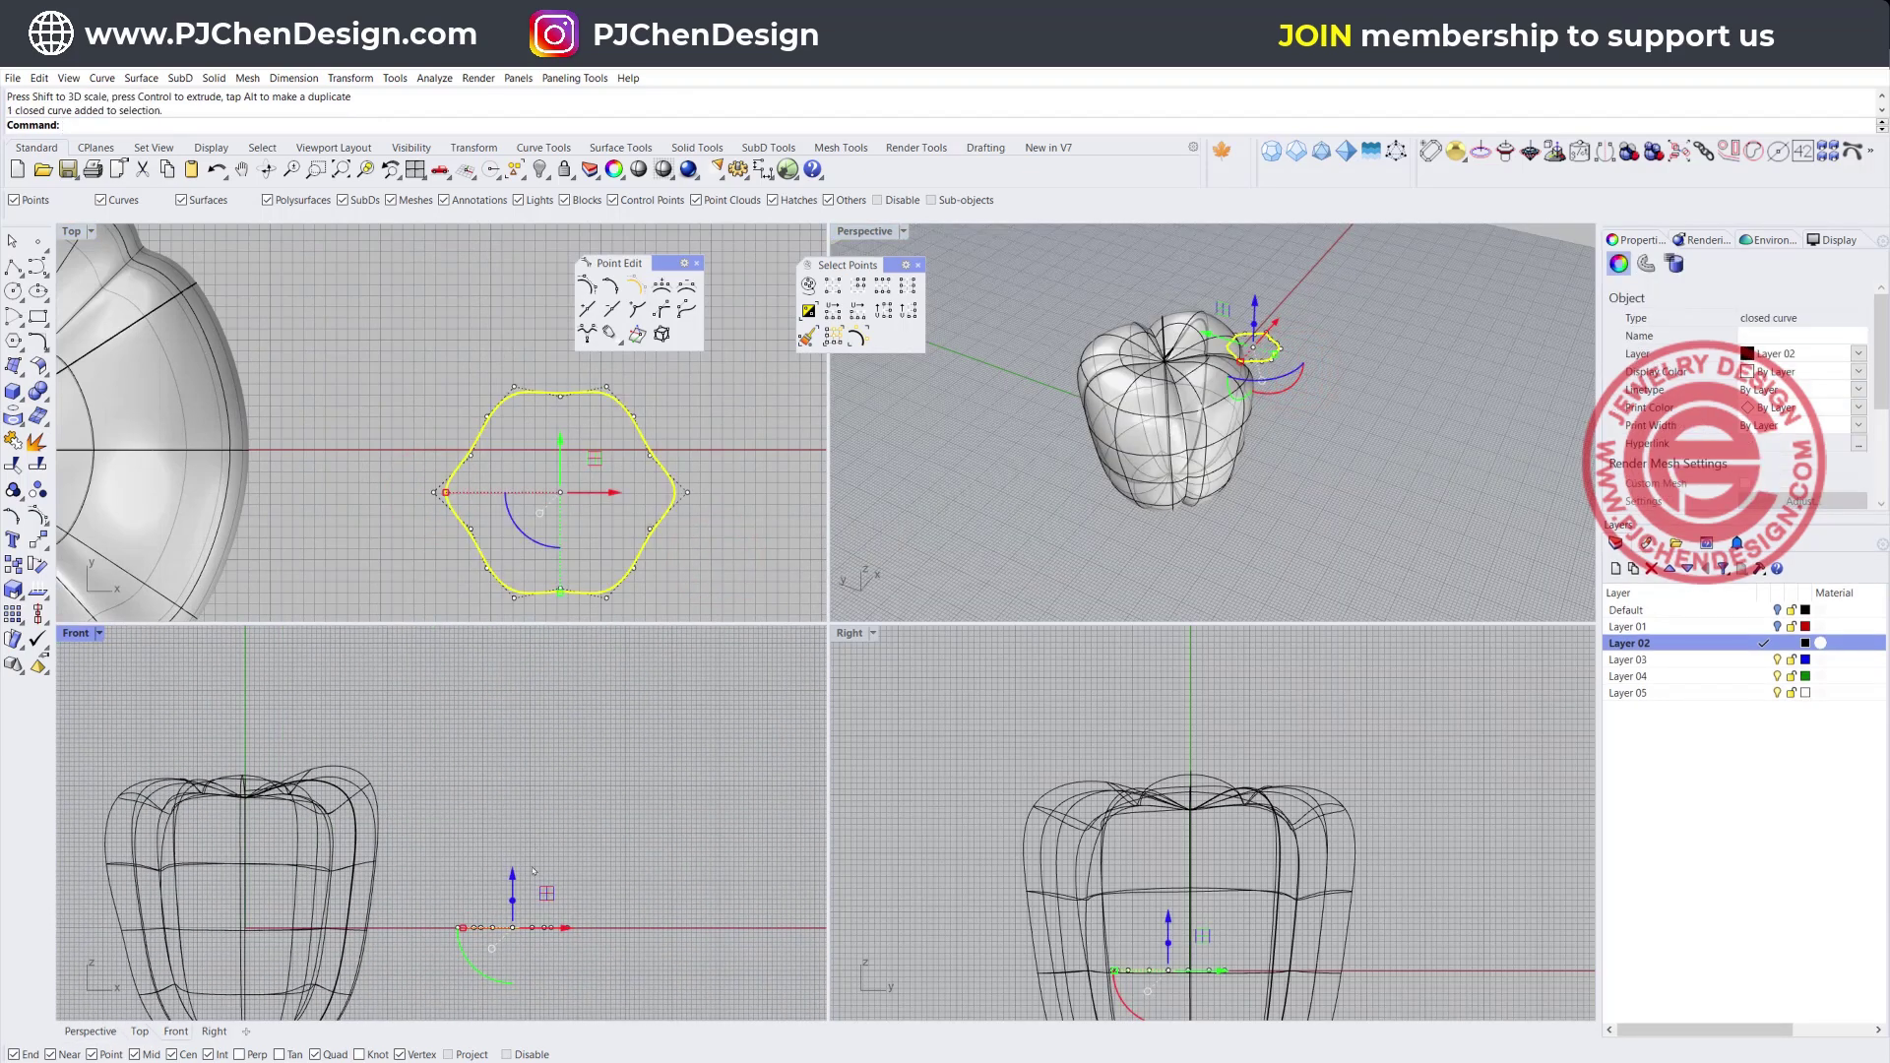
click(213, 78)
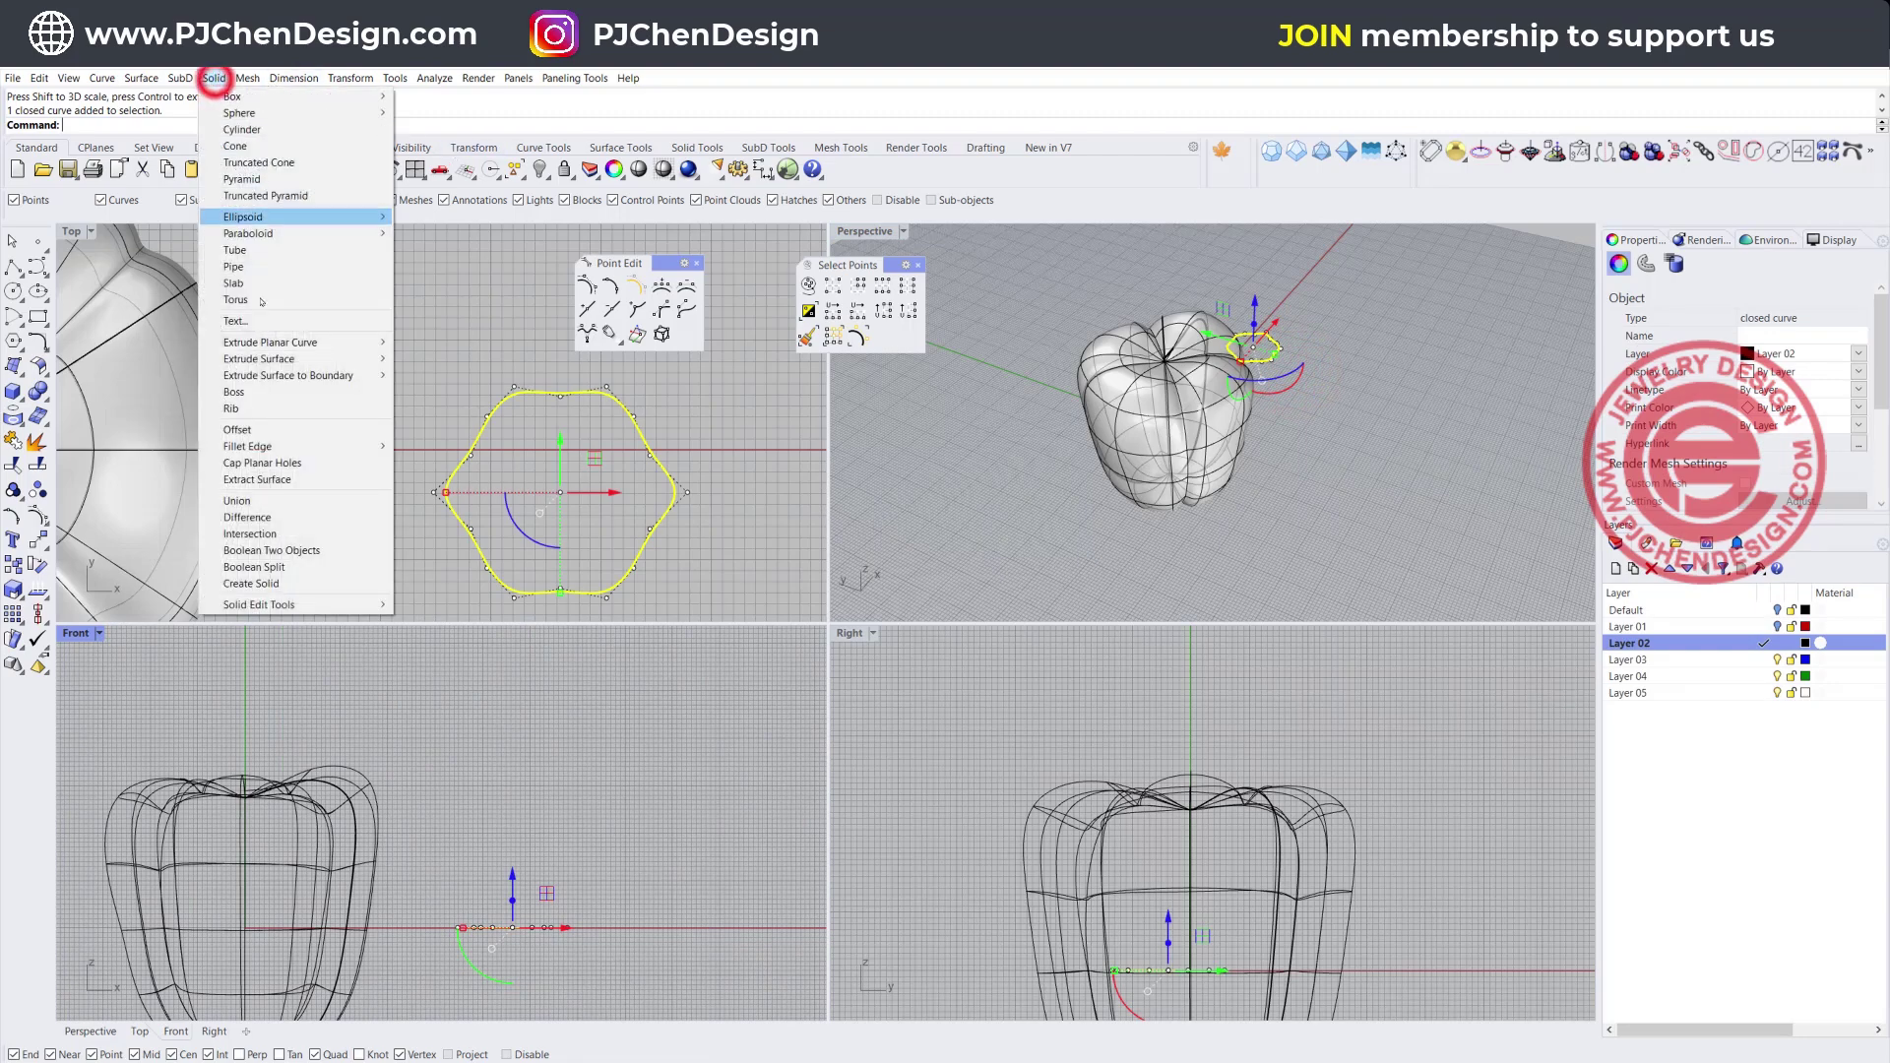
mouse_move(296, 339)
click(421, 340)
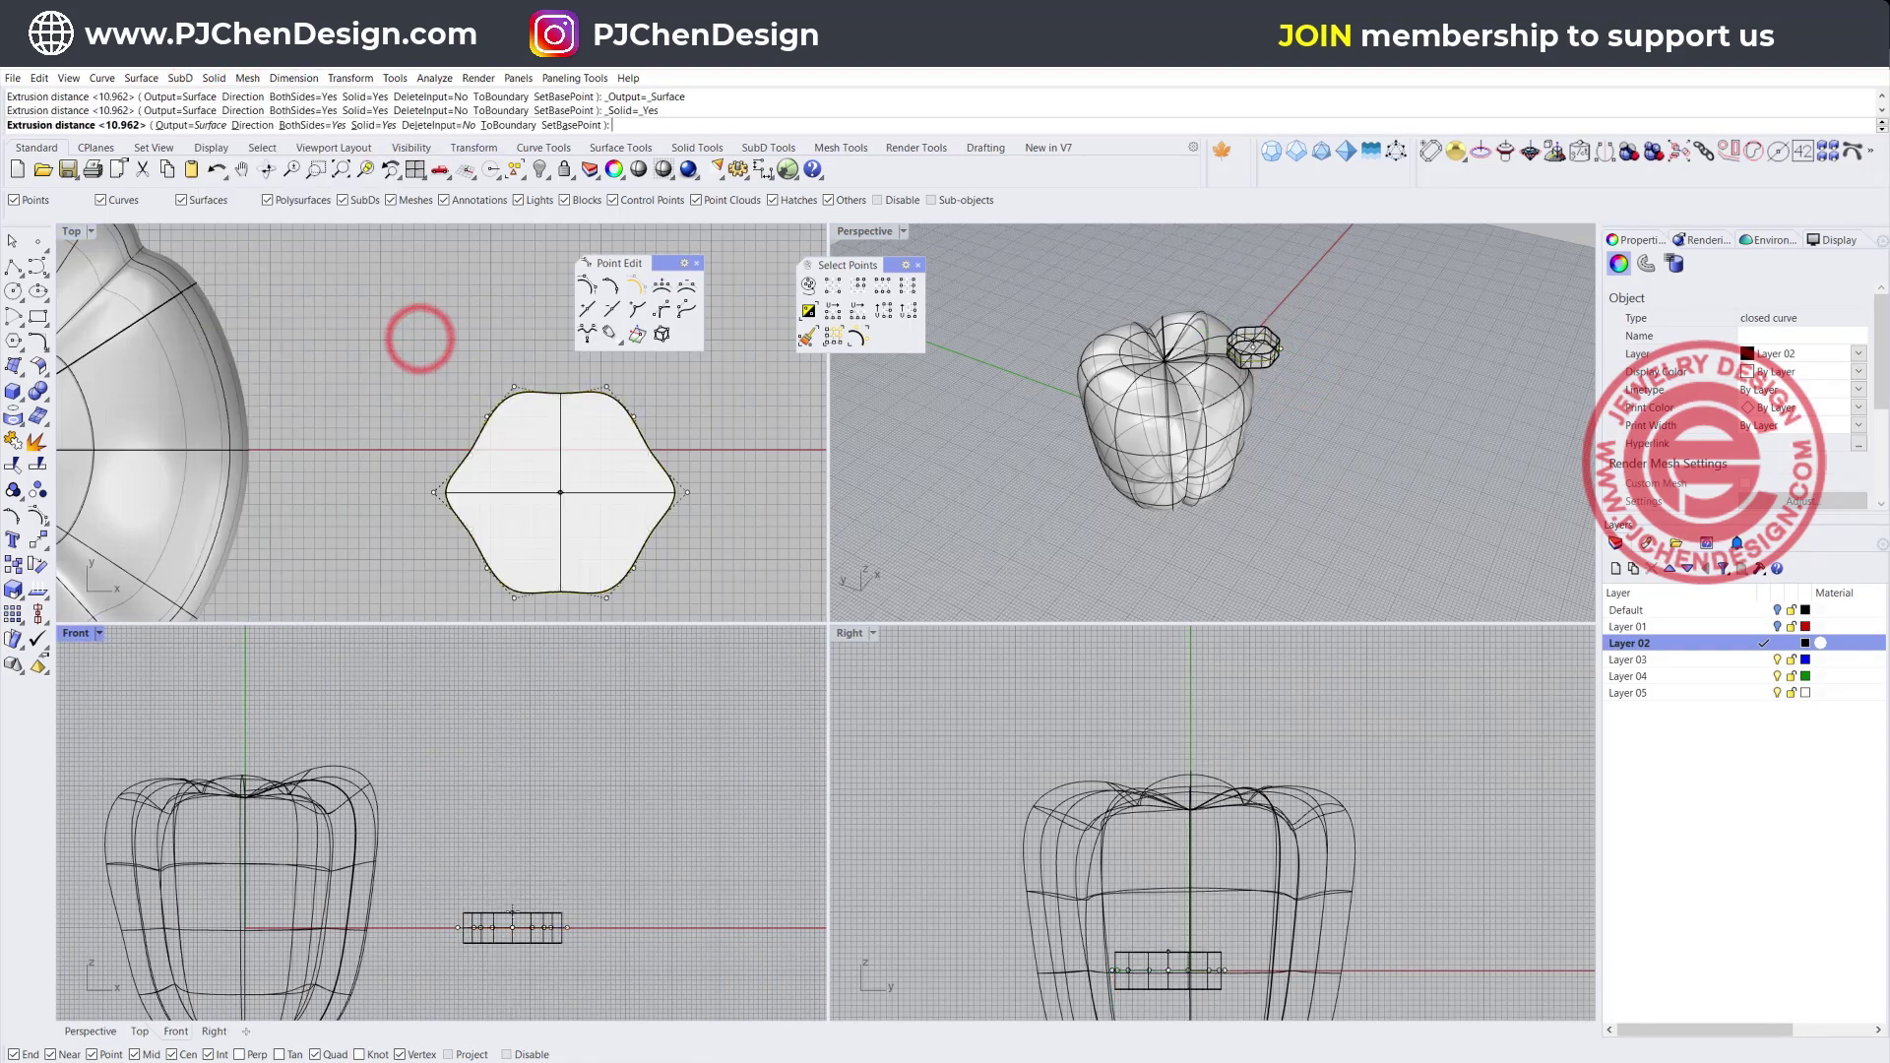
click(510, 904)
click(678, 833)
Delete the hexagonal extrusion, keeping its profile curve
scroll(1278, 379, up, 5)
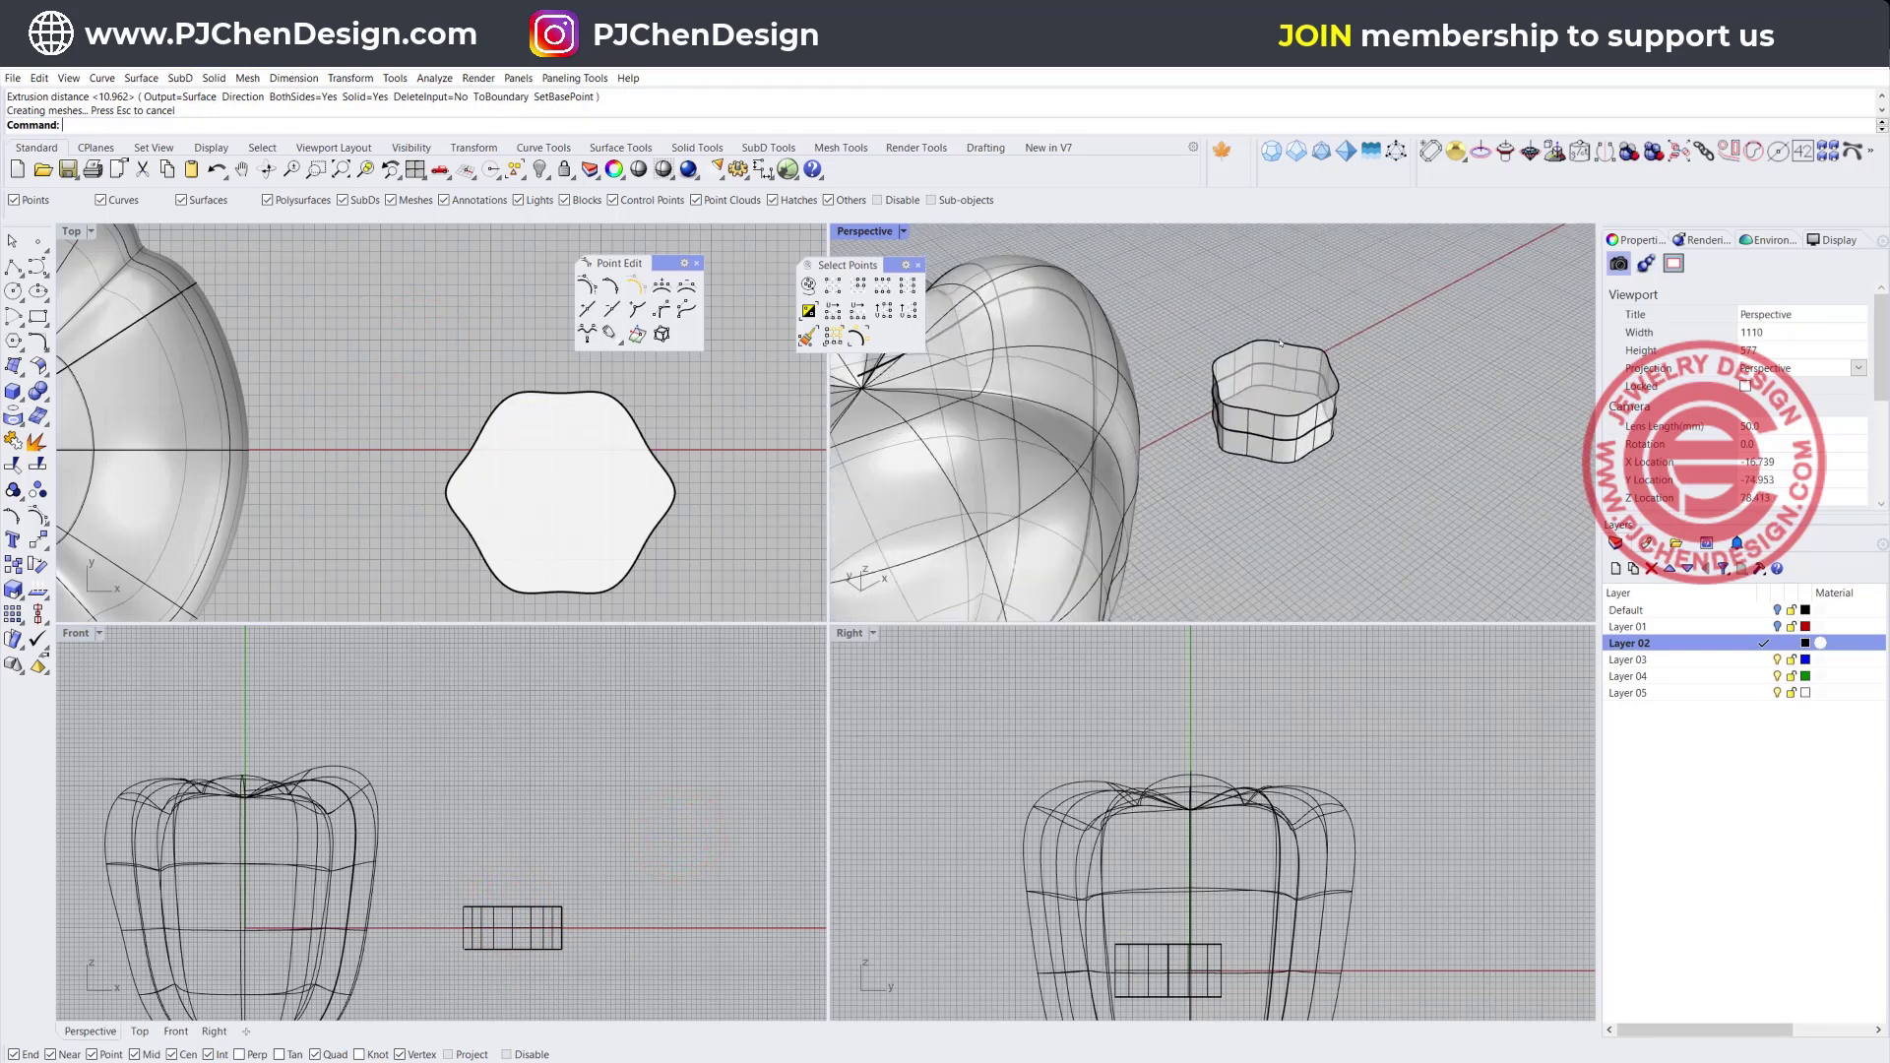
click(1297, 356)
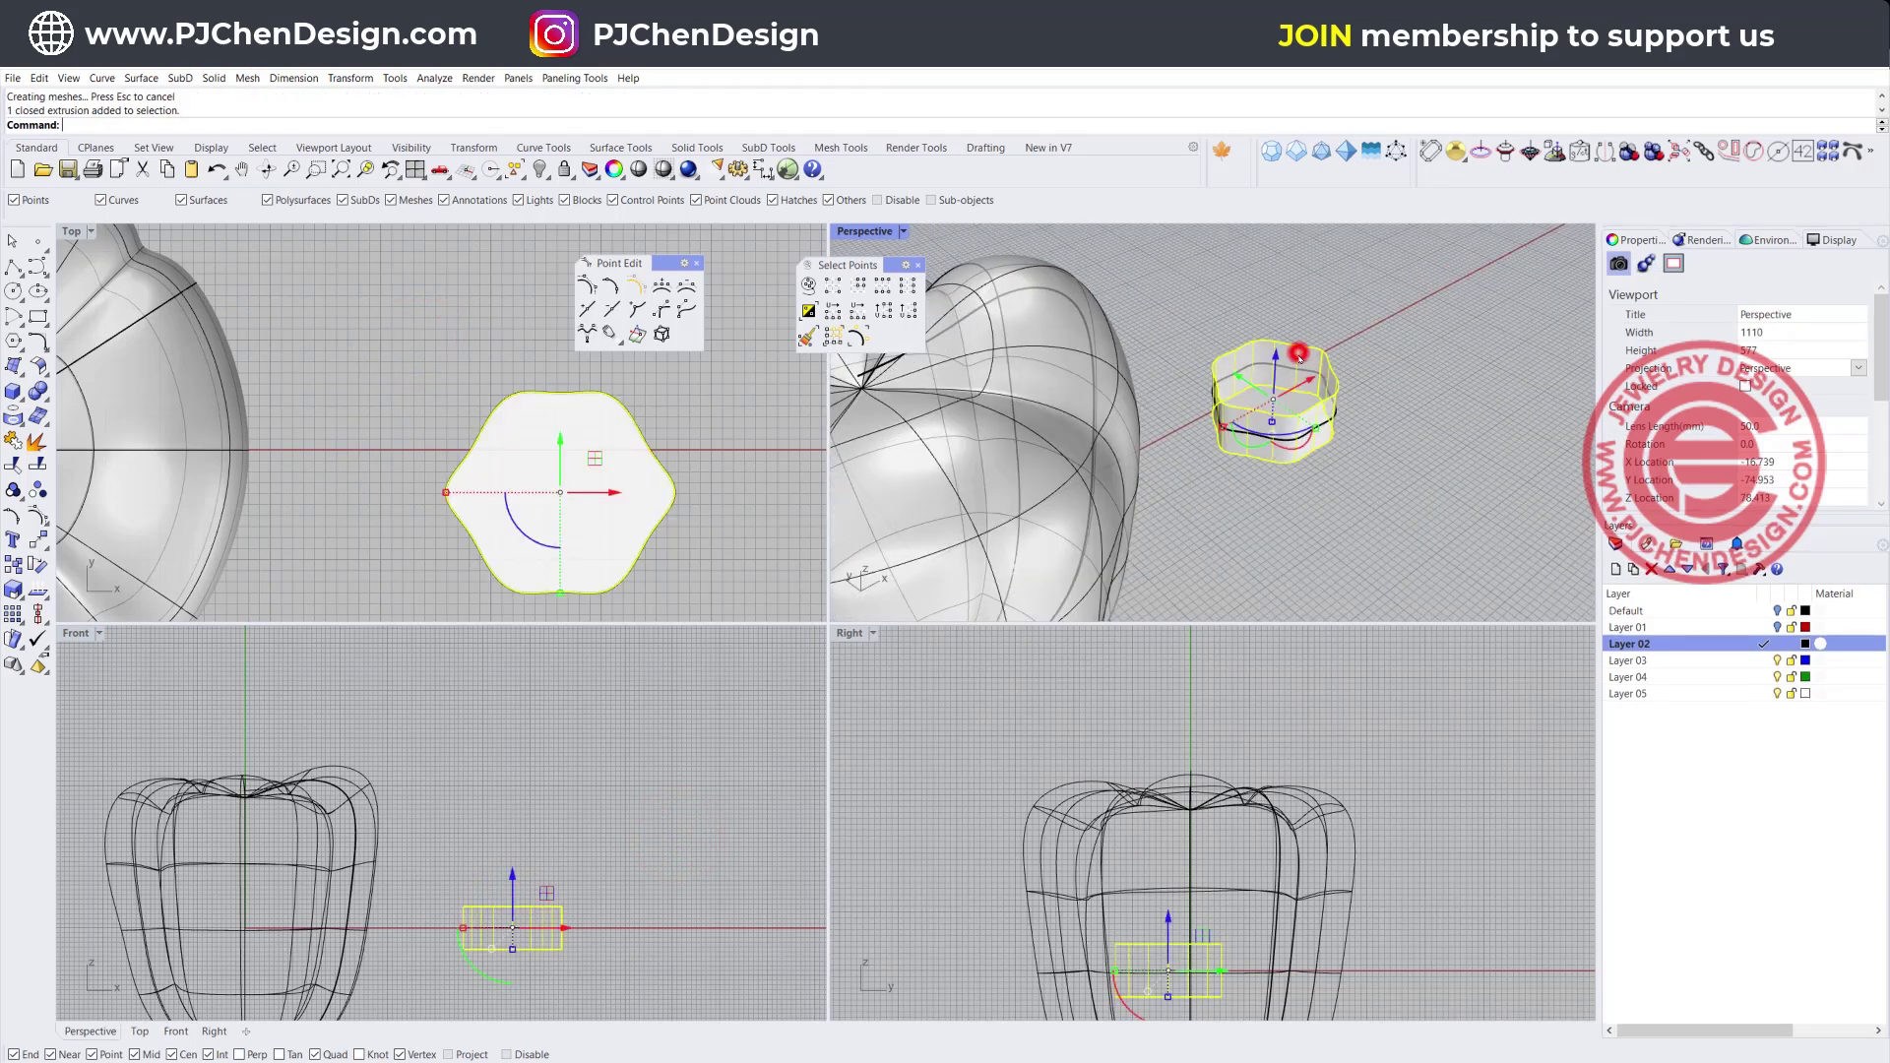
key(Delete)
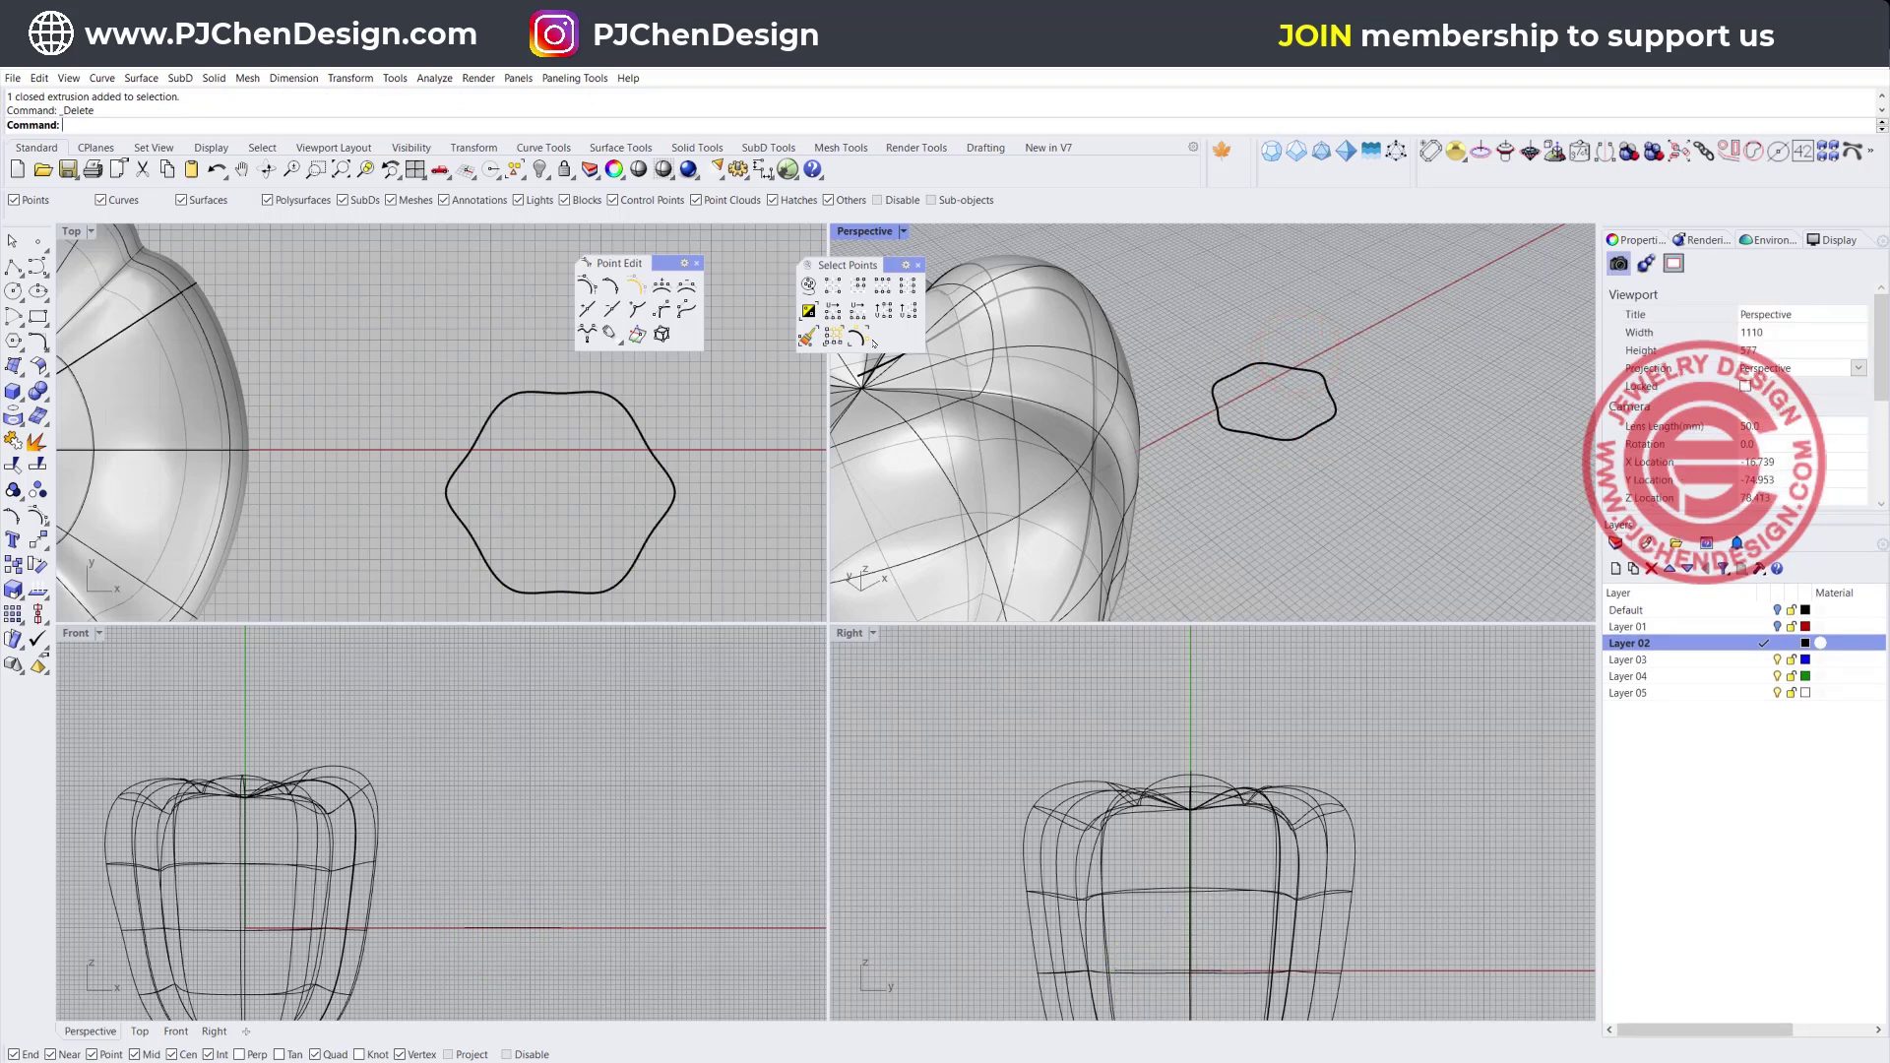
Place an Area Centroid point at the centre of the rounded hexagon curve
right_drag(620, 431, 432, 407)
click(434, 79)
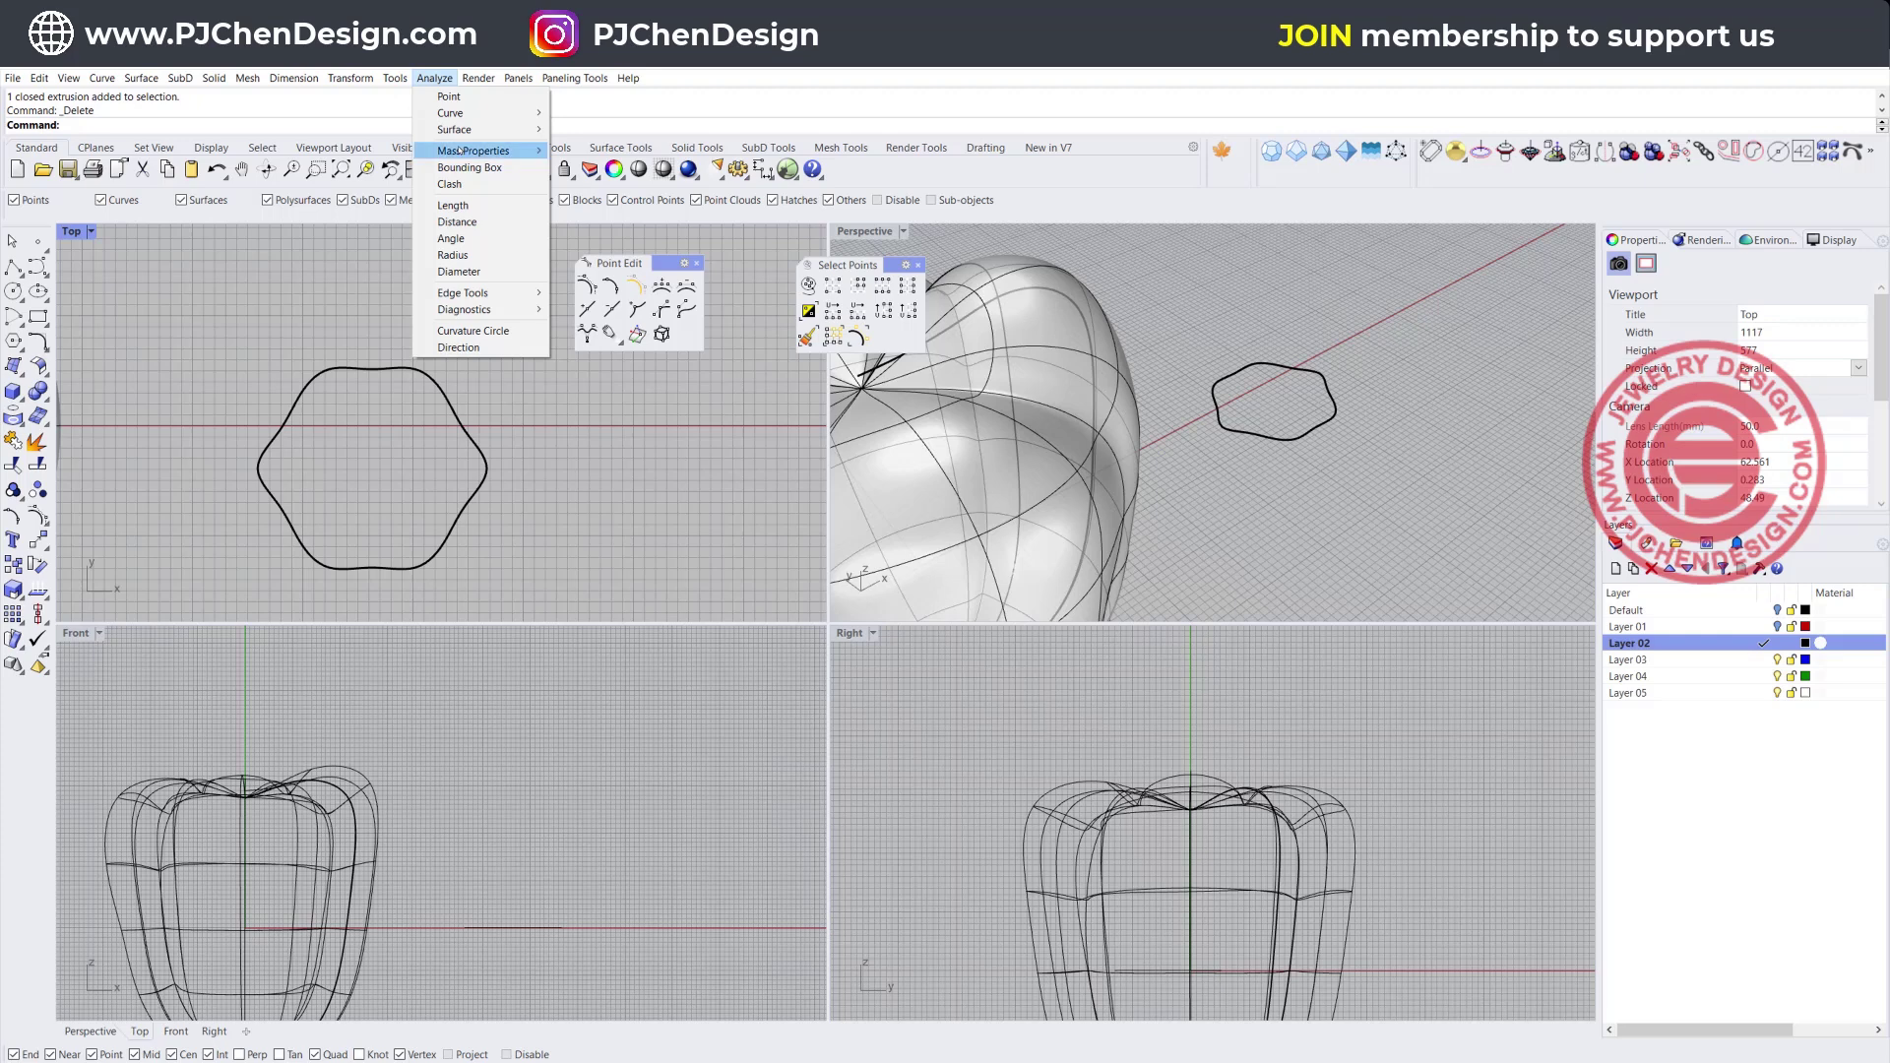
mouse_move(460, 151)
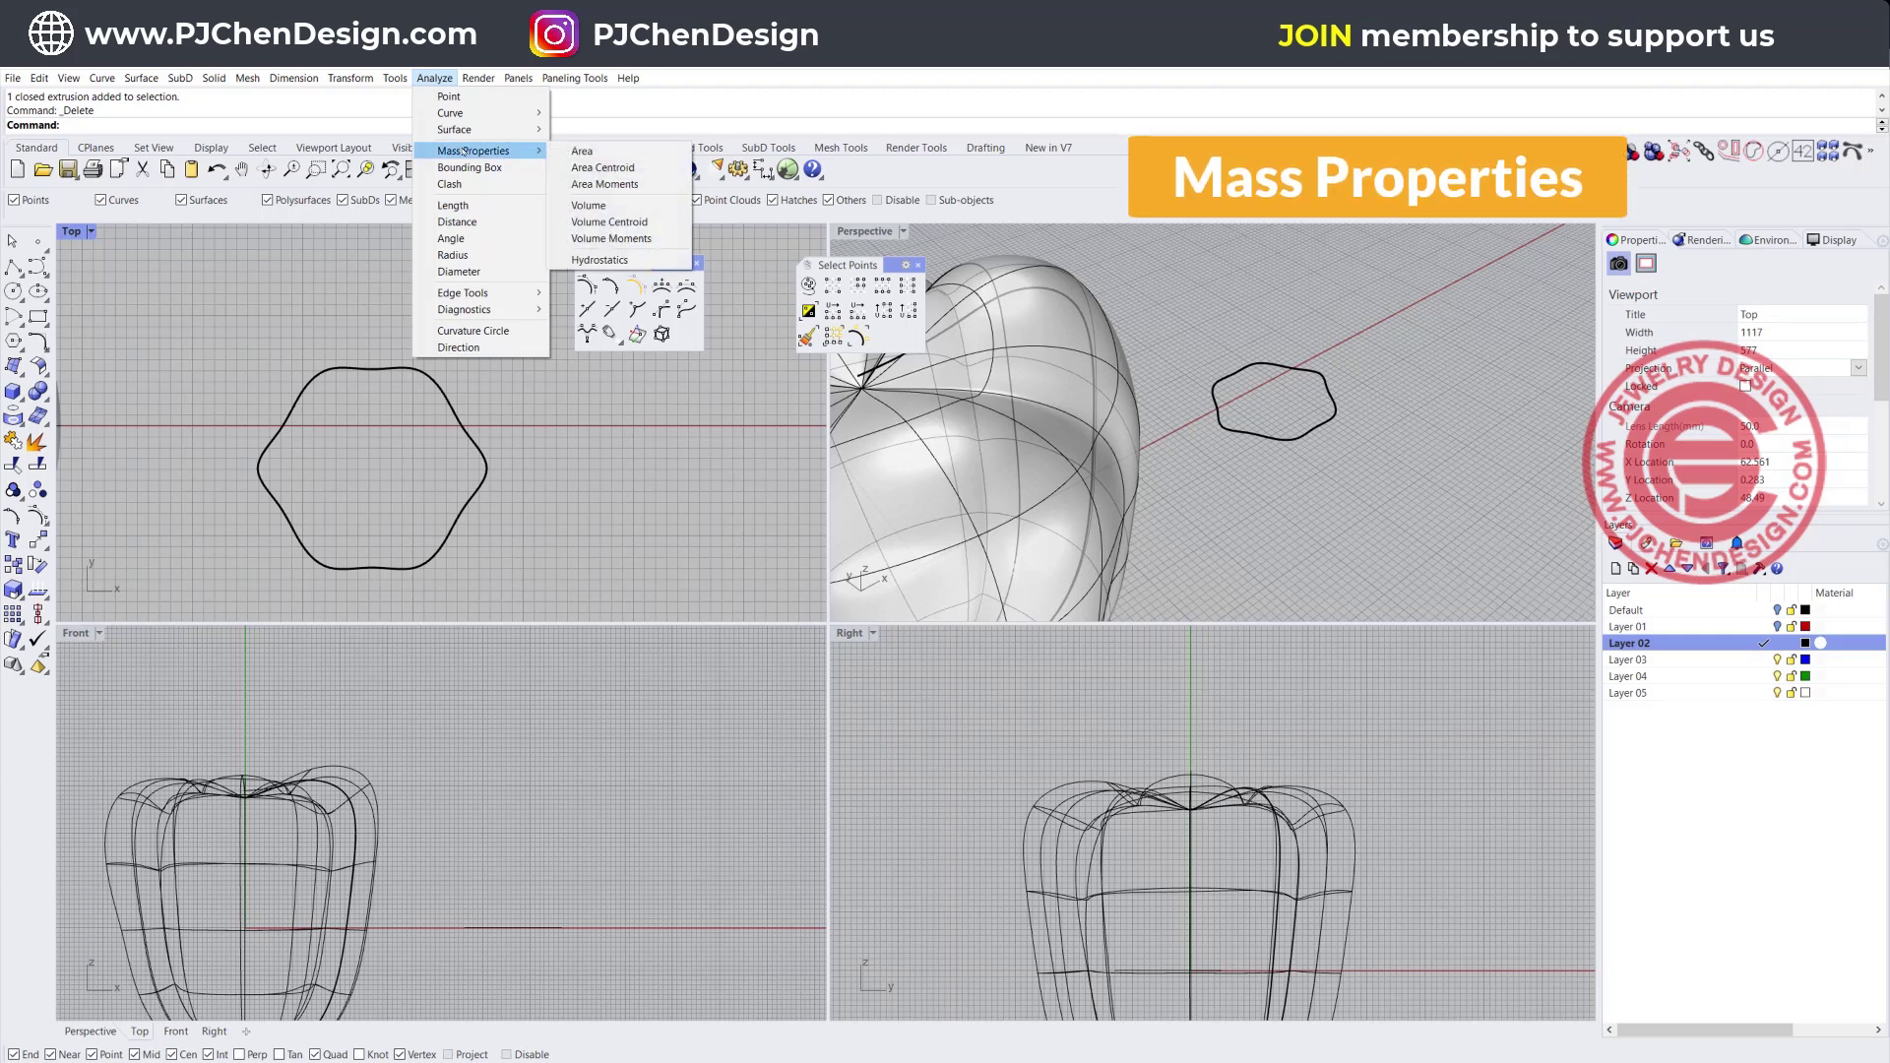
click(622, 170)
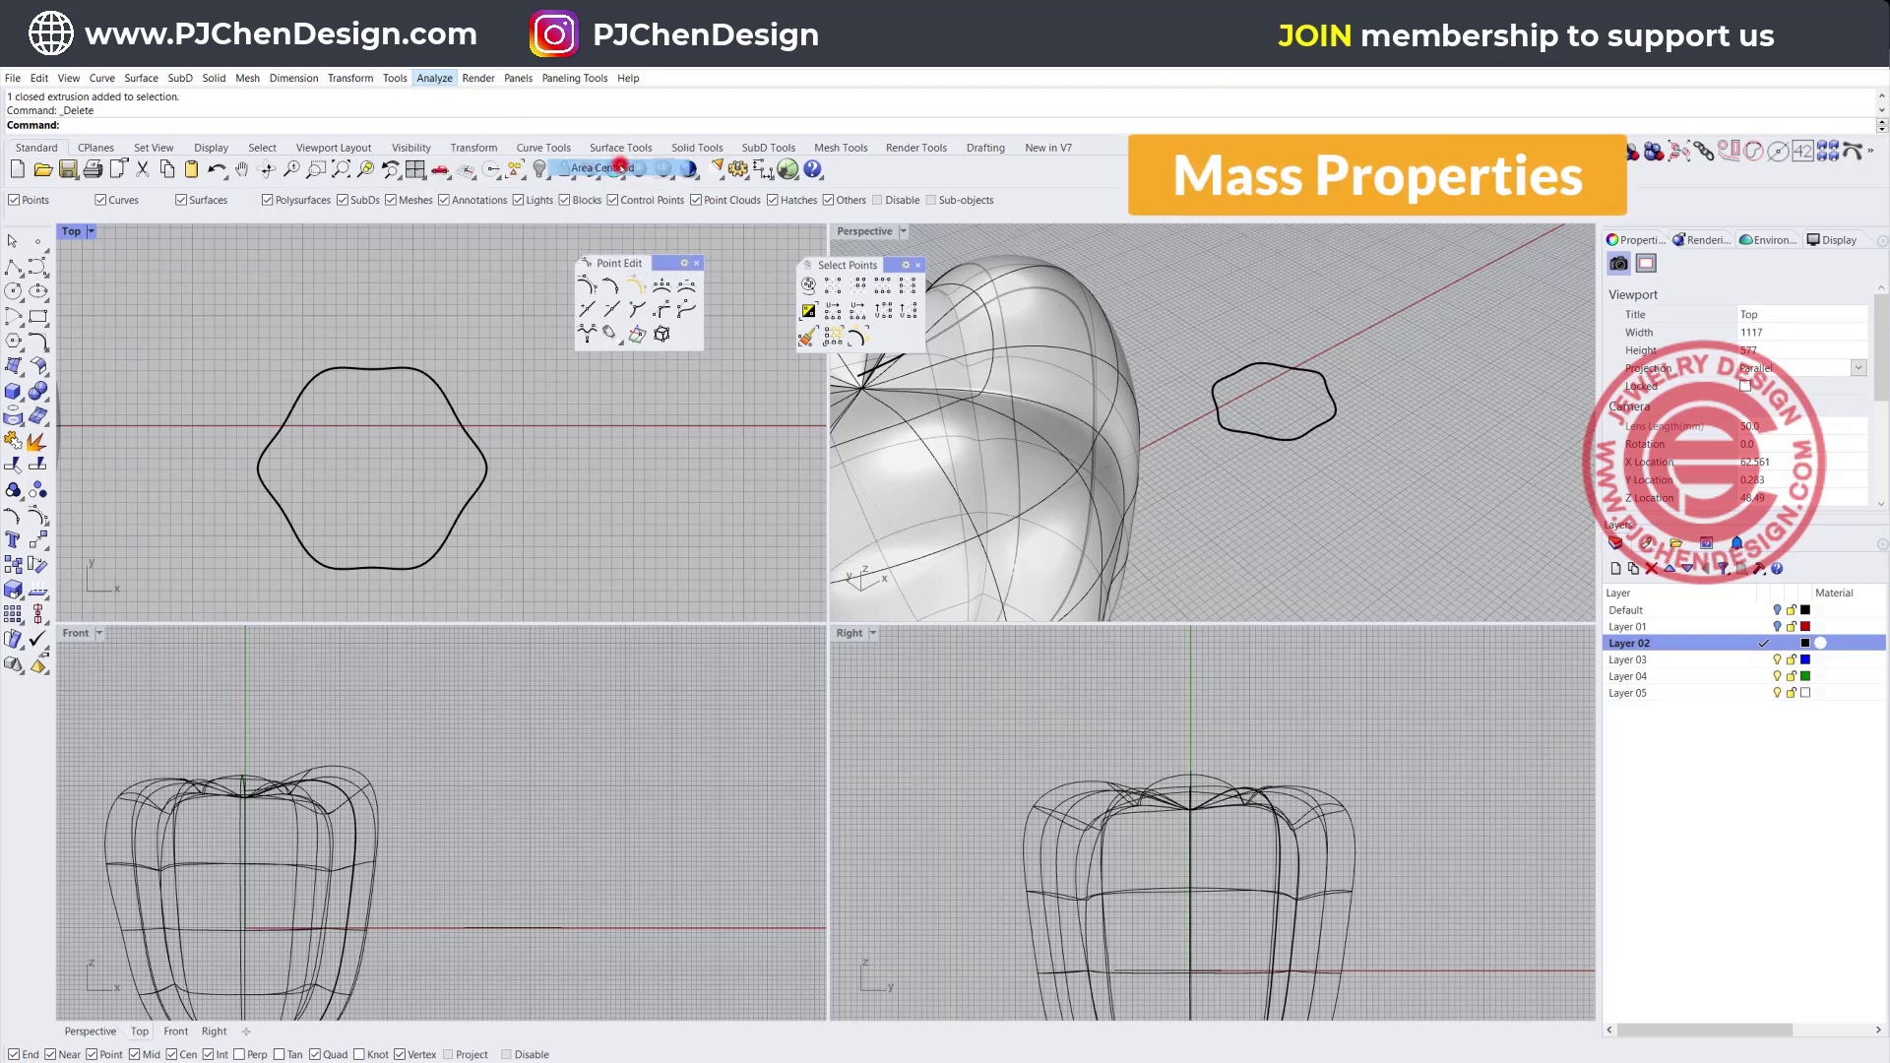
click(473, 451)
key(Return)
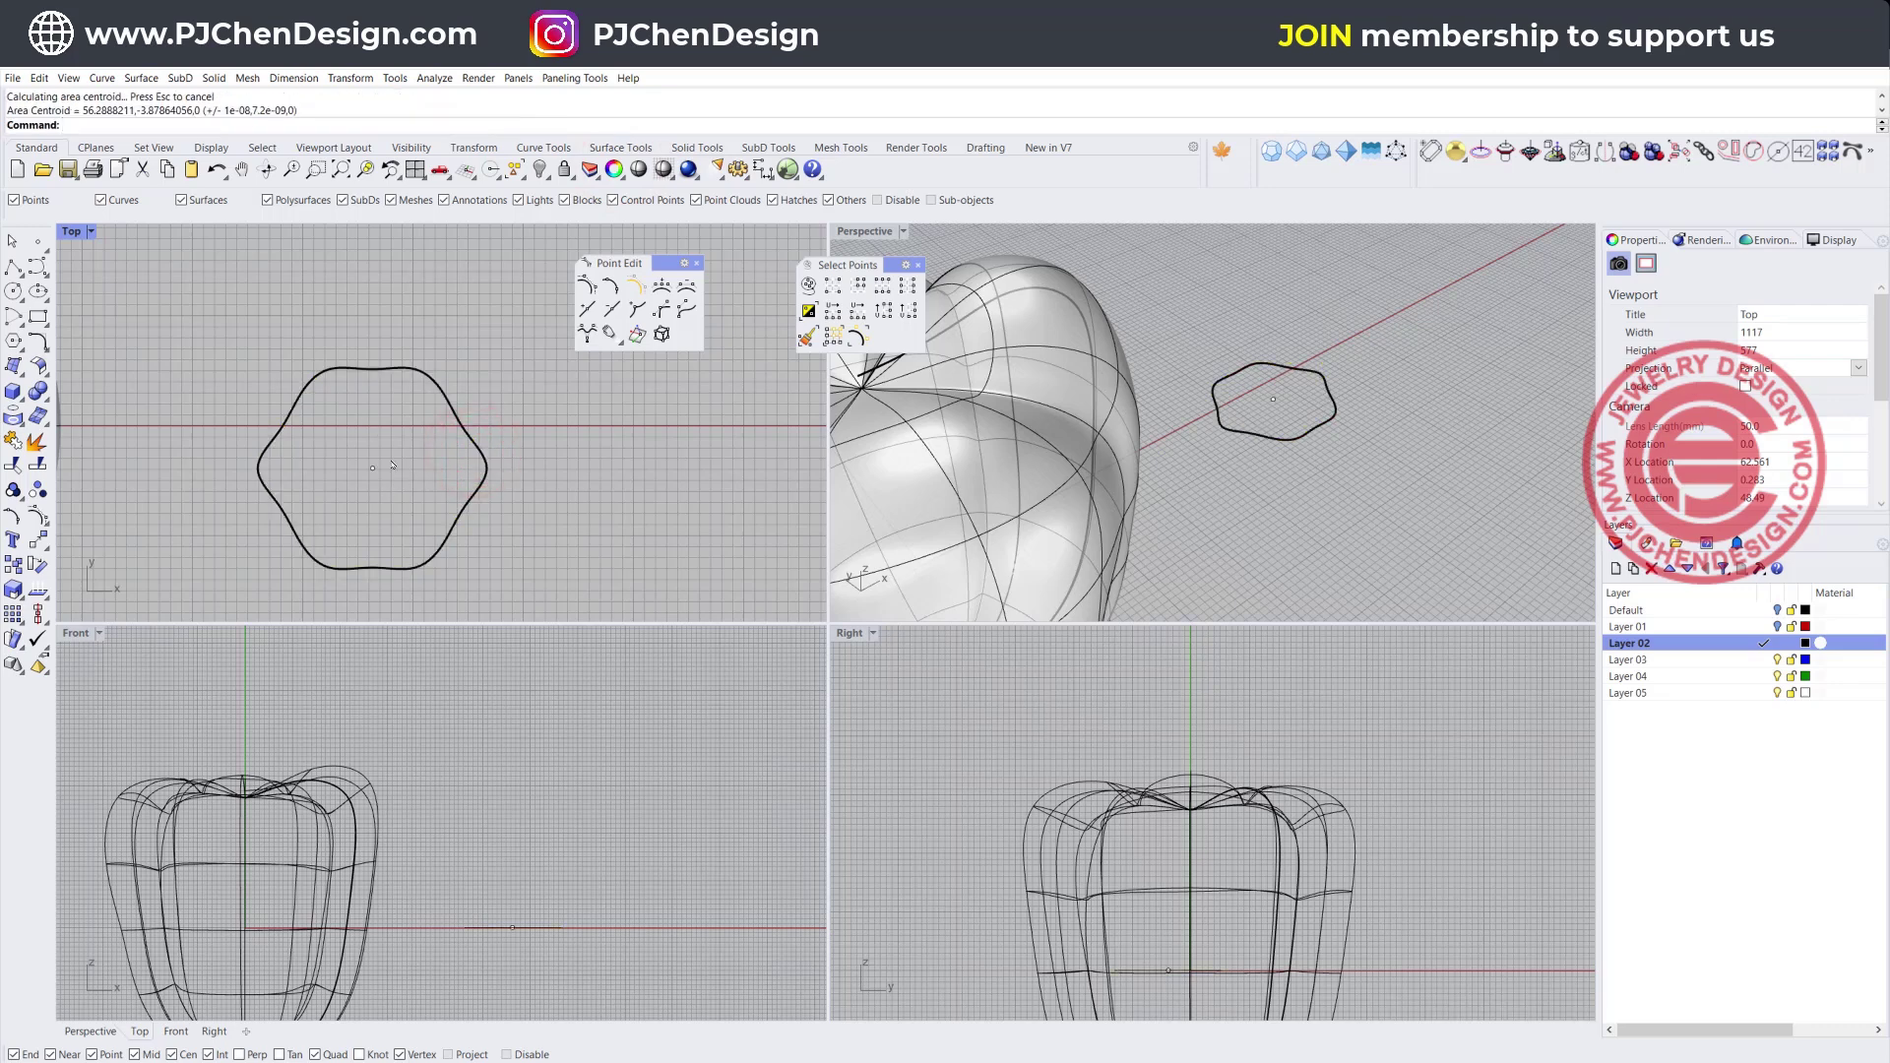
Group the centroid point with the rounded hexagon curve
drag(331, 432, 430, 490)
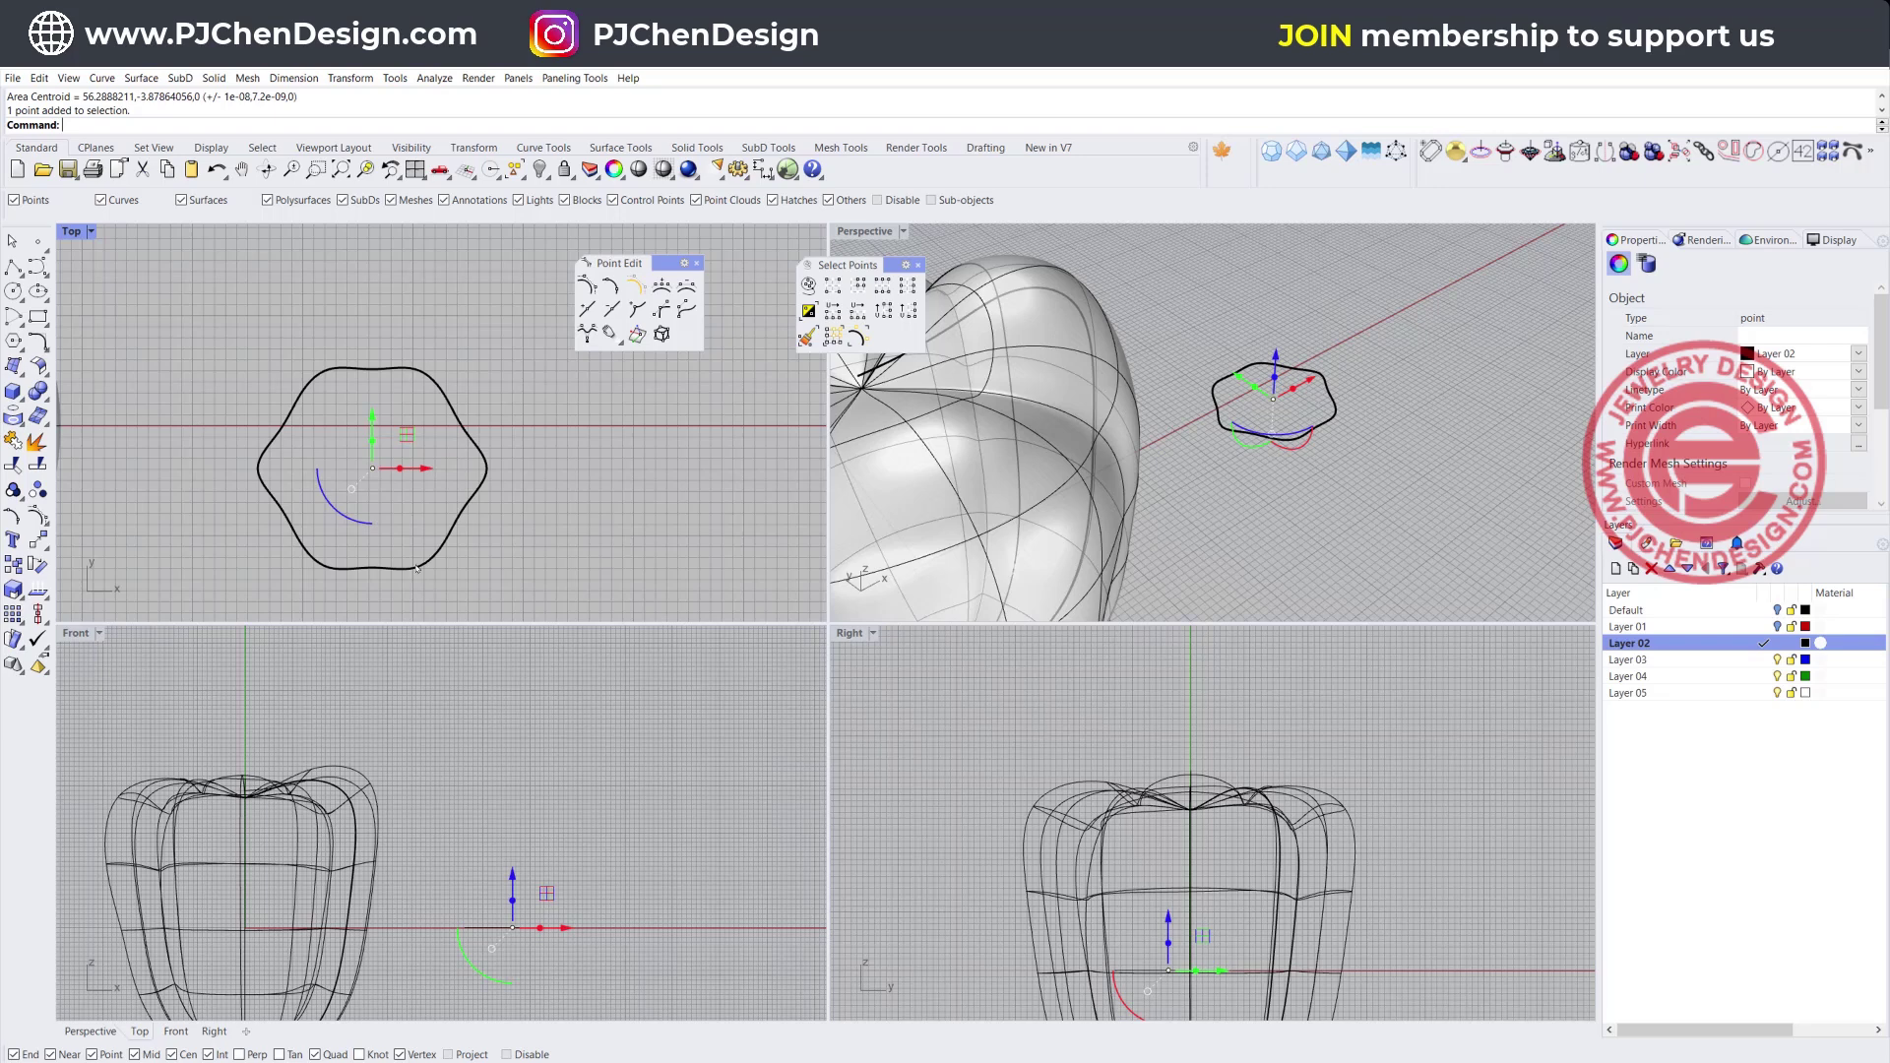
drag(565, 558, 333, 425)
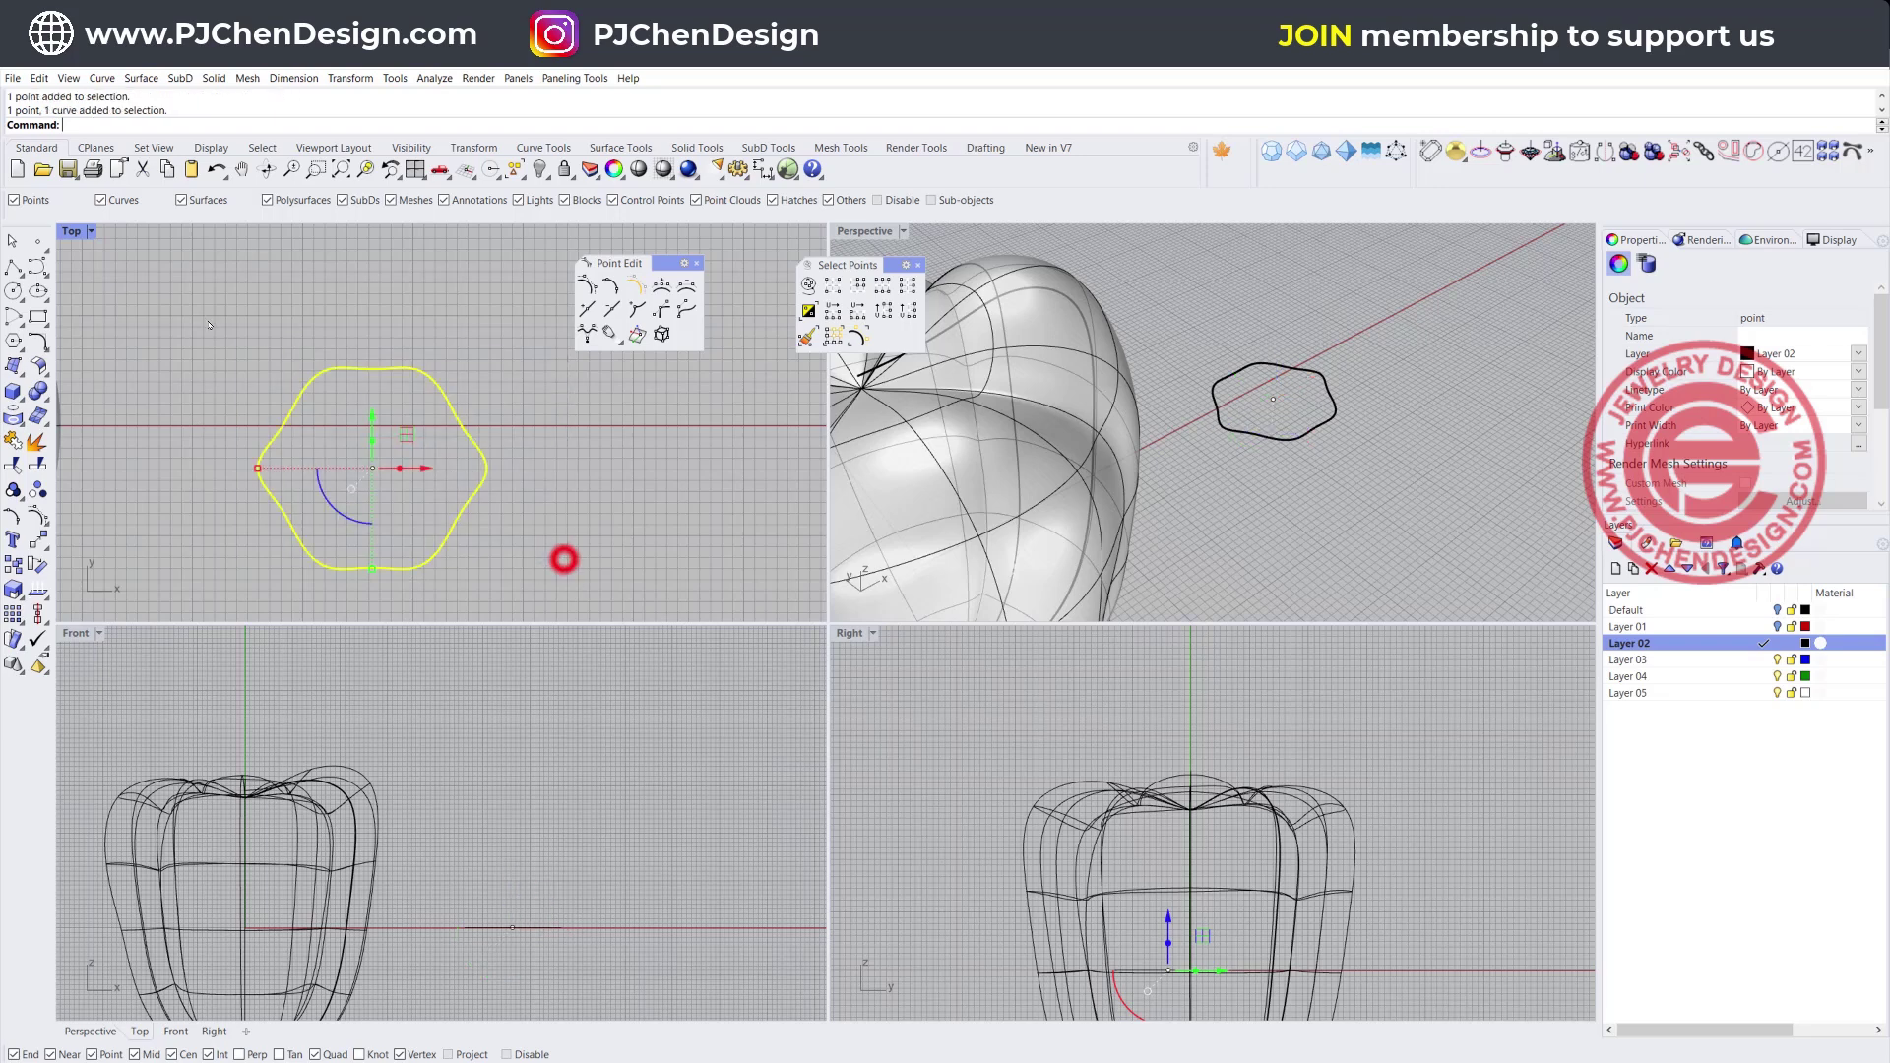
click(14, 490)
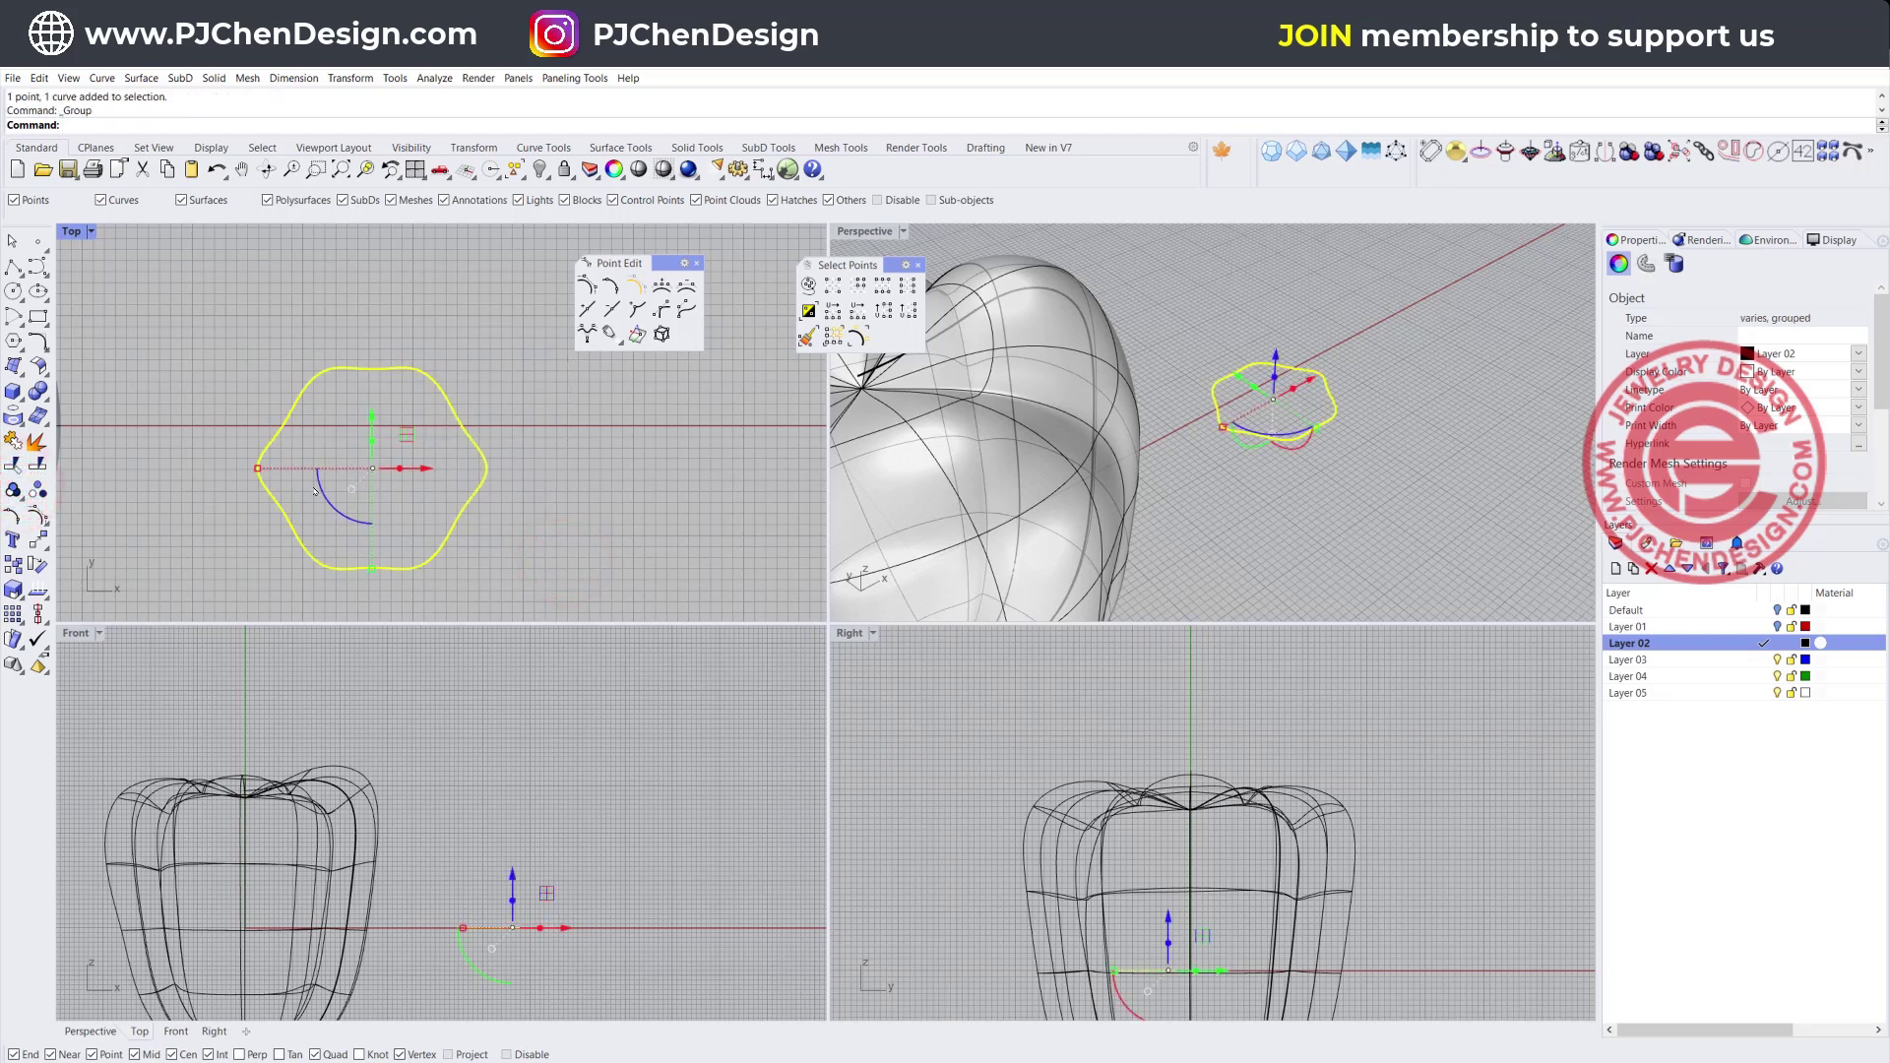
Align the horizontal centers of the grouped hexagon curve and centroid point to 0 in the Top view
click(353, 490)
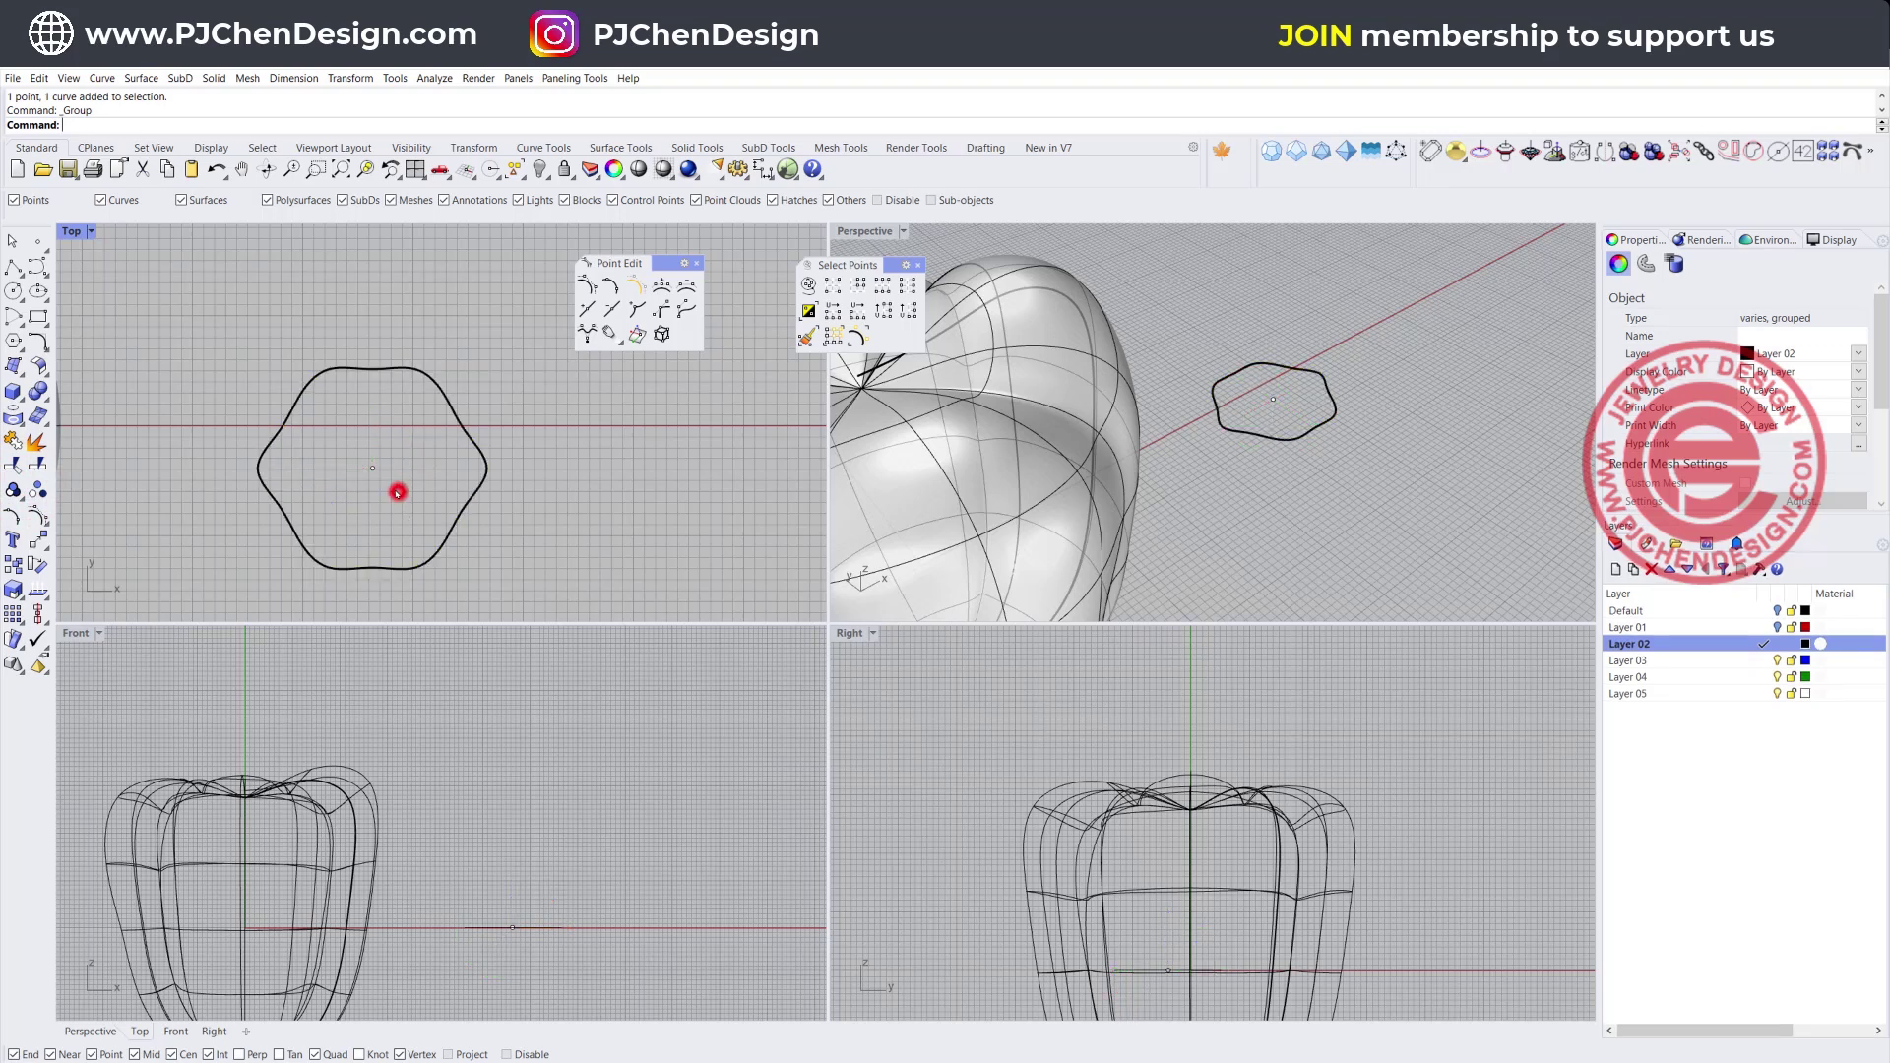
click(44, 543)
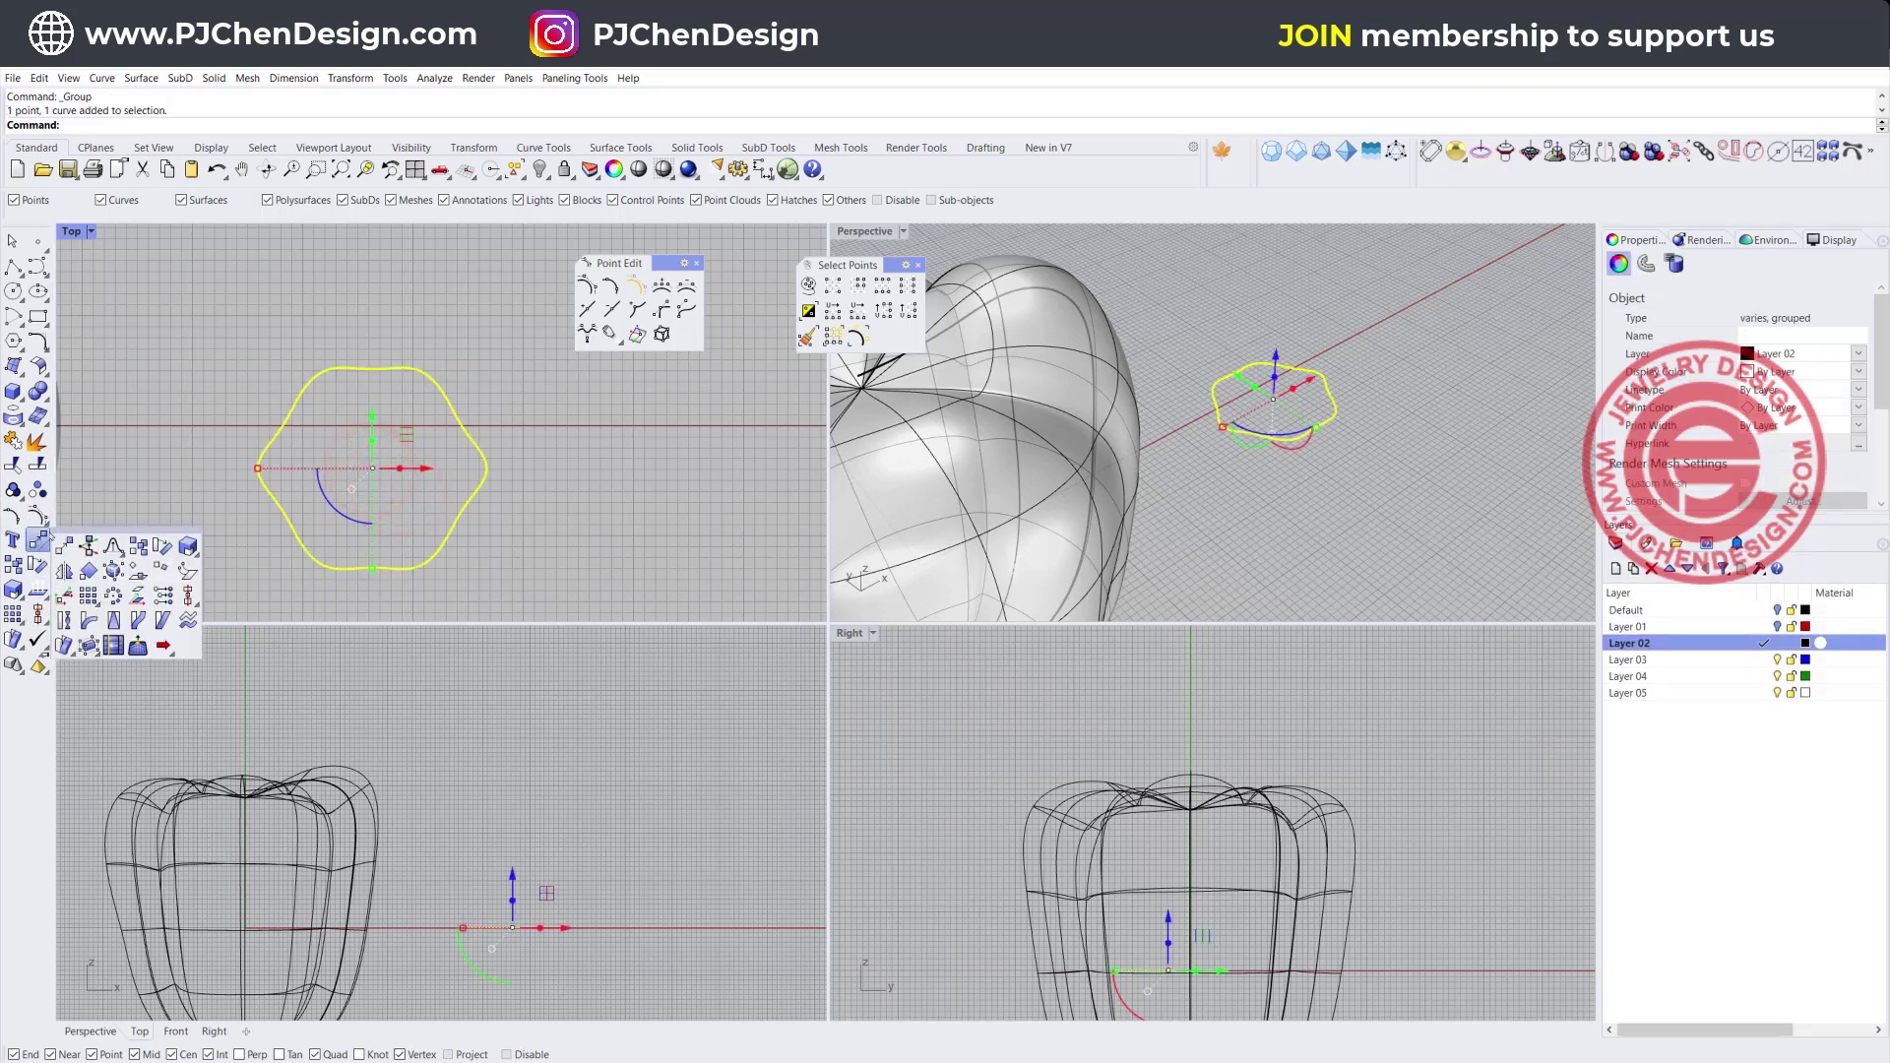
click(39, 612)
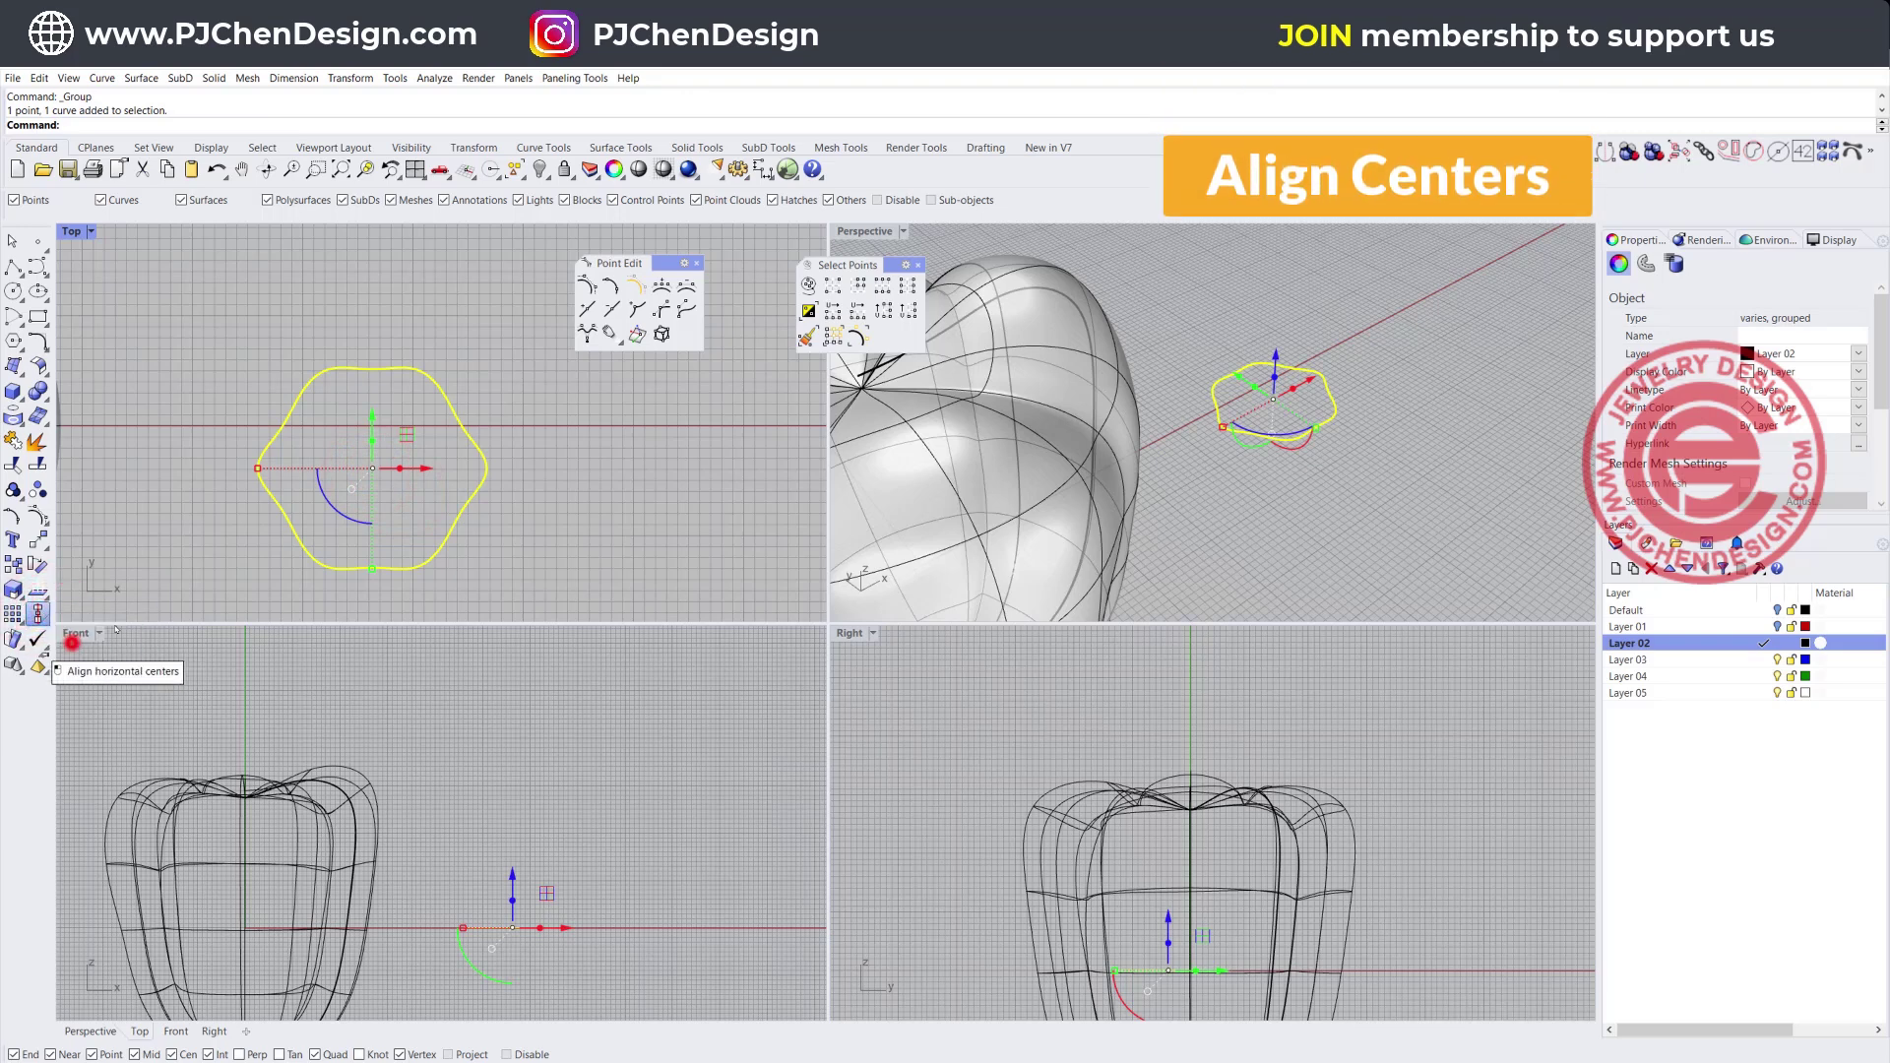
text(0)
key(Return)
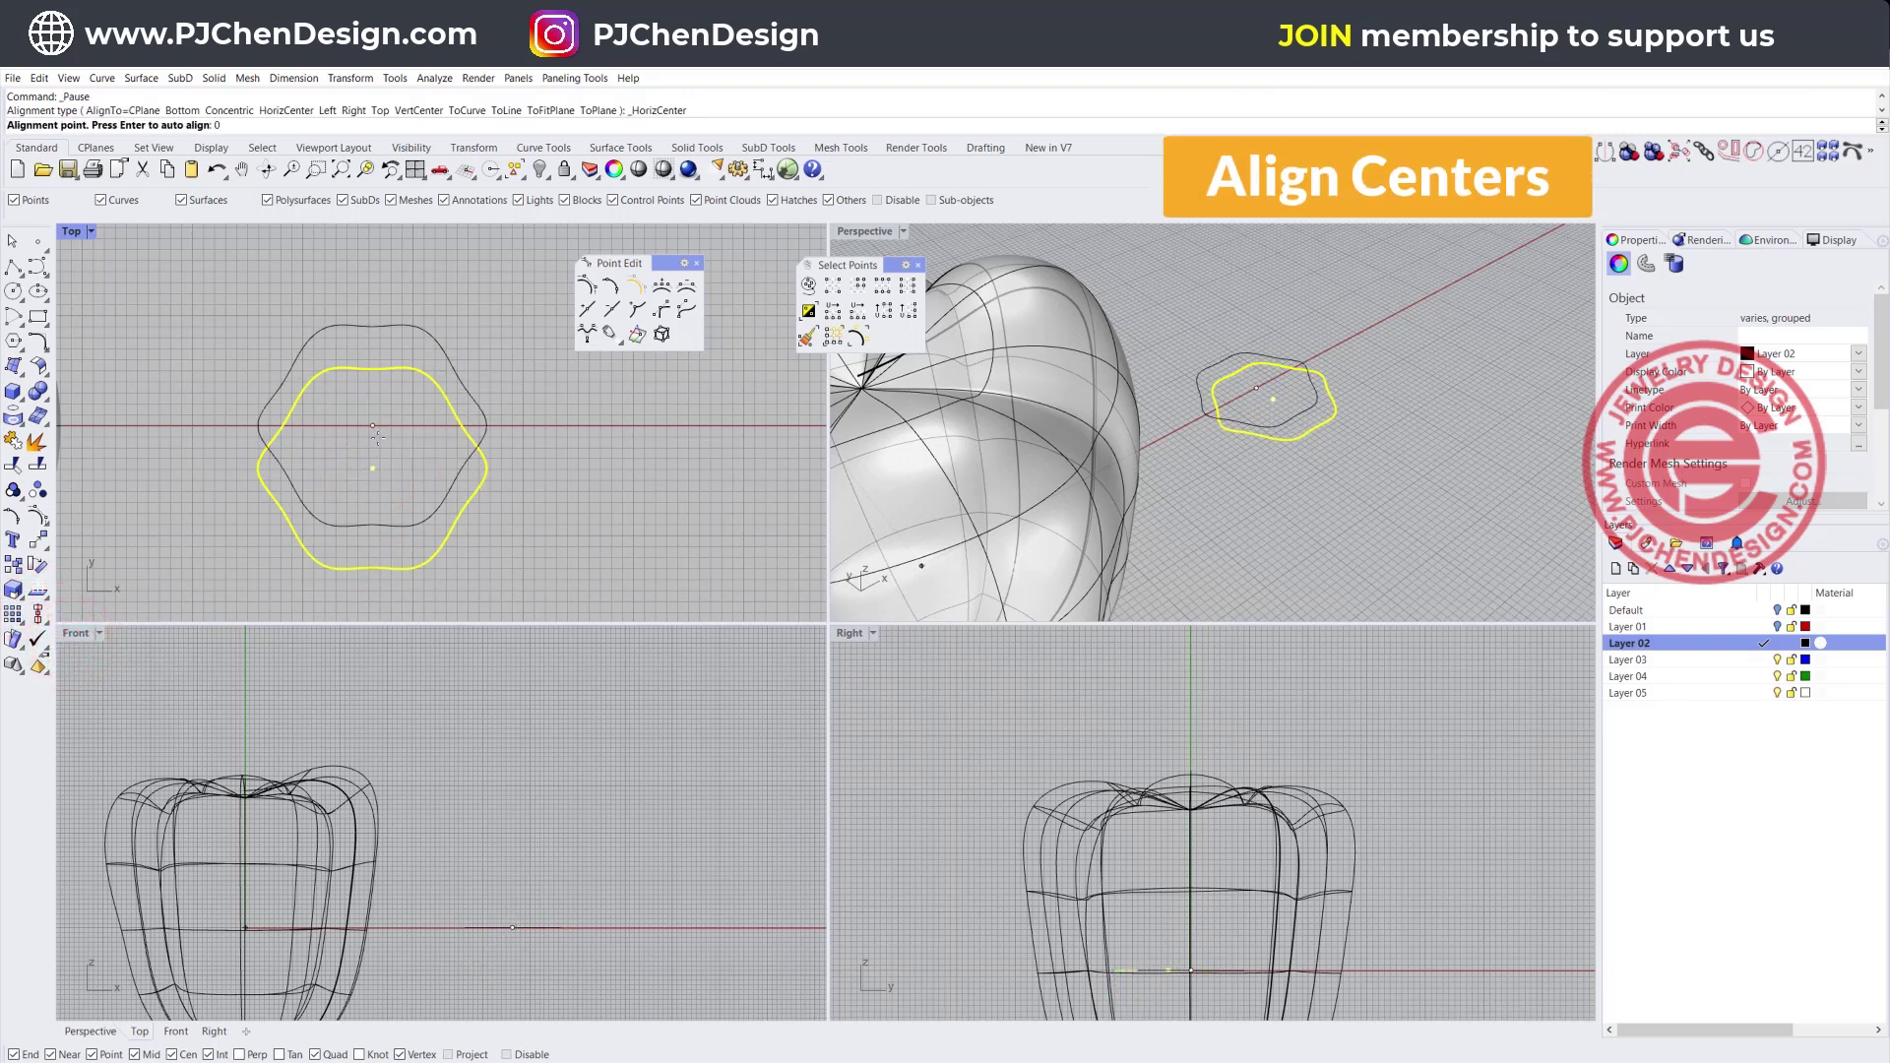
click(624, 526)
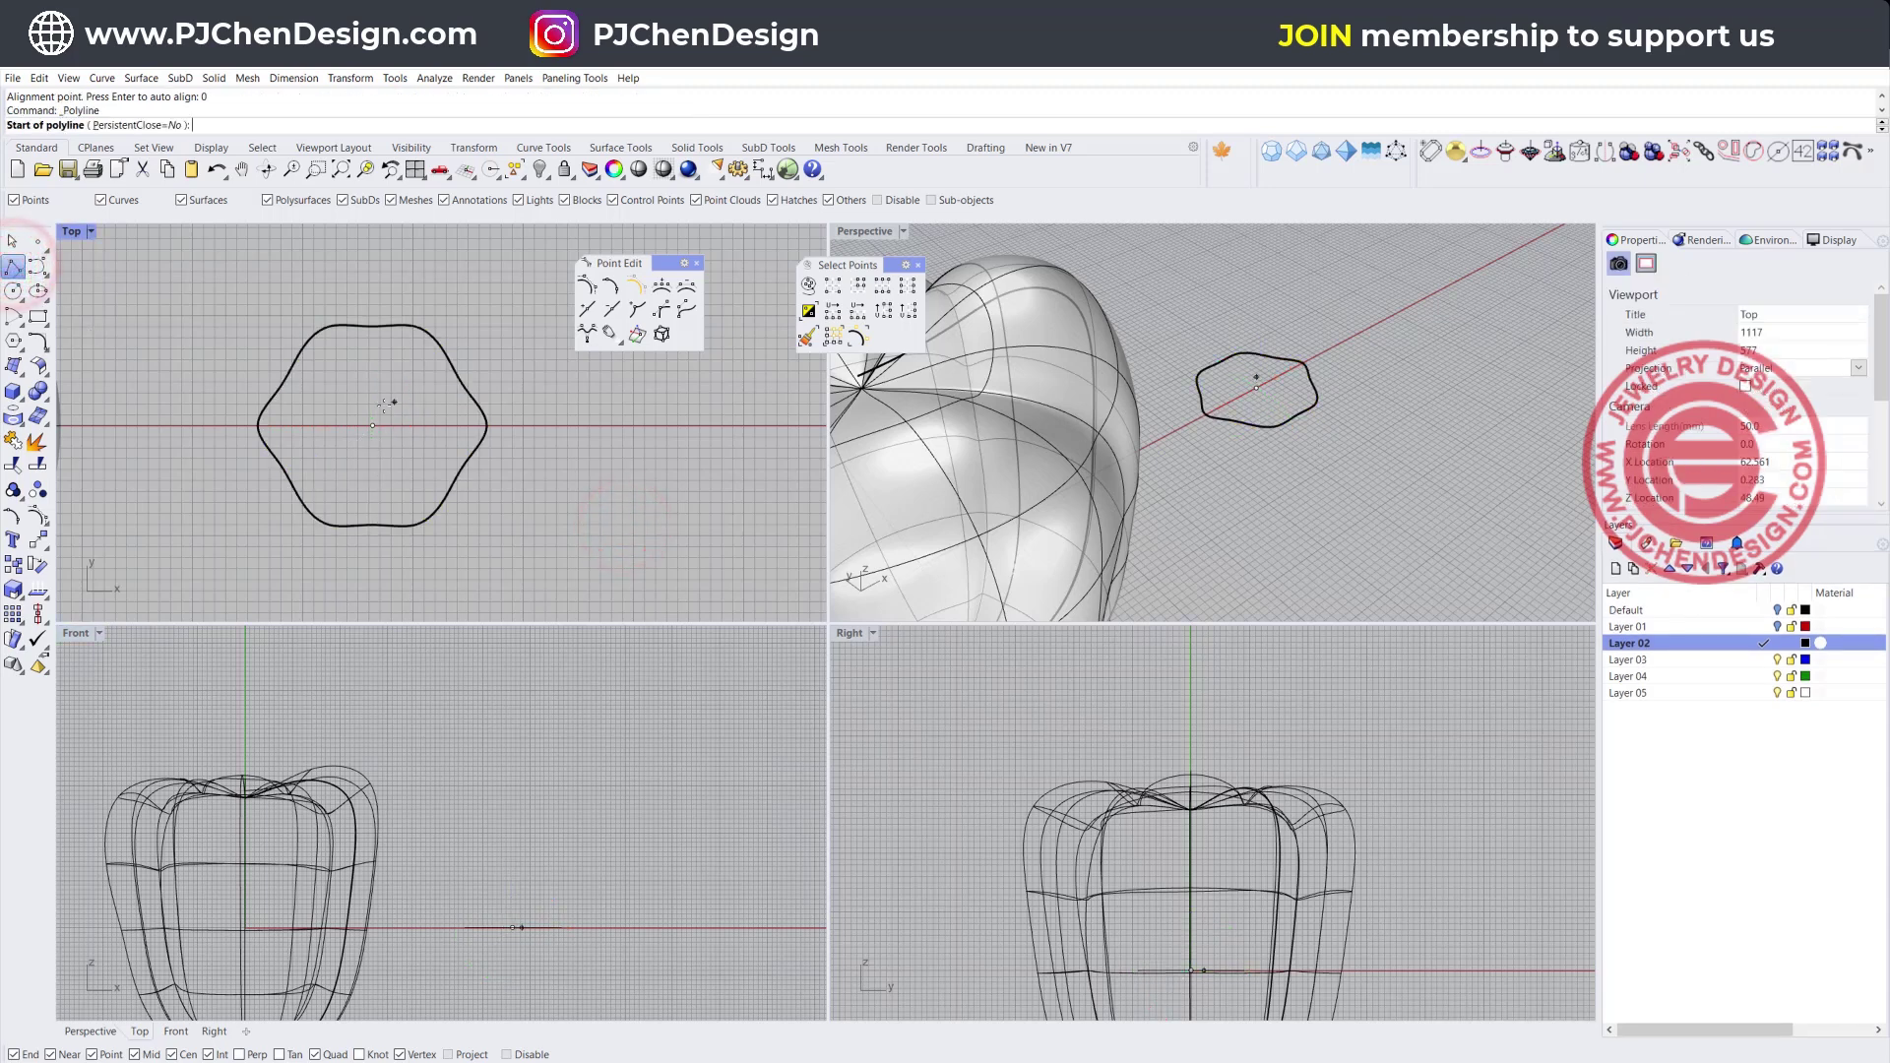
Draw a vertical line about 8.7 units high from the hexagon's centroid point in the Front view
click(372, 425)
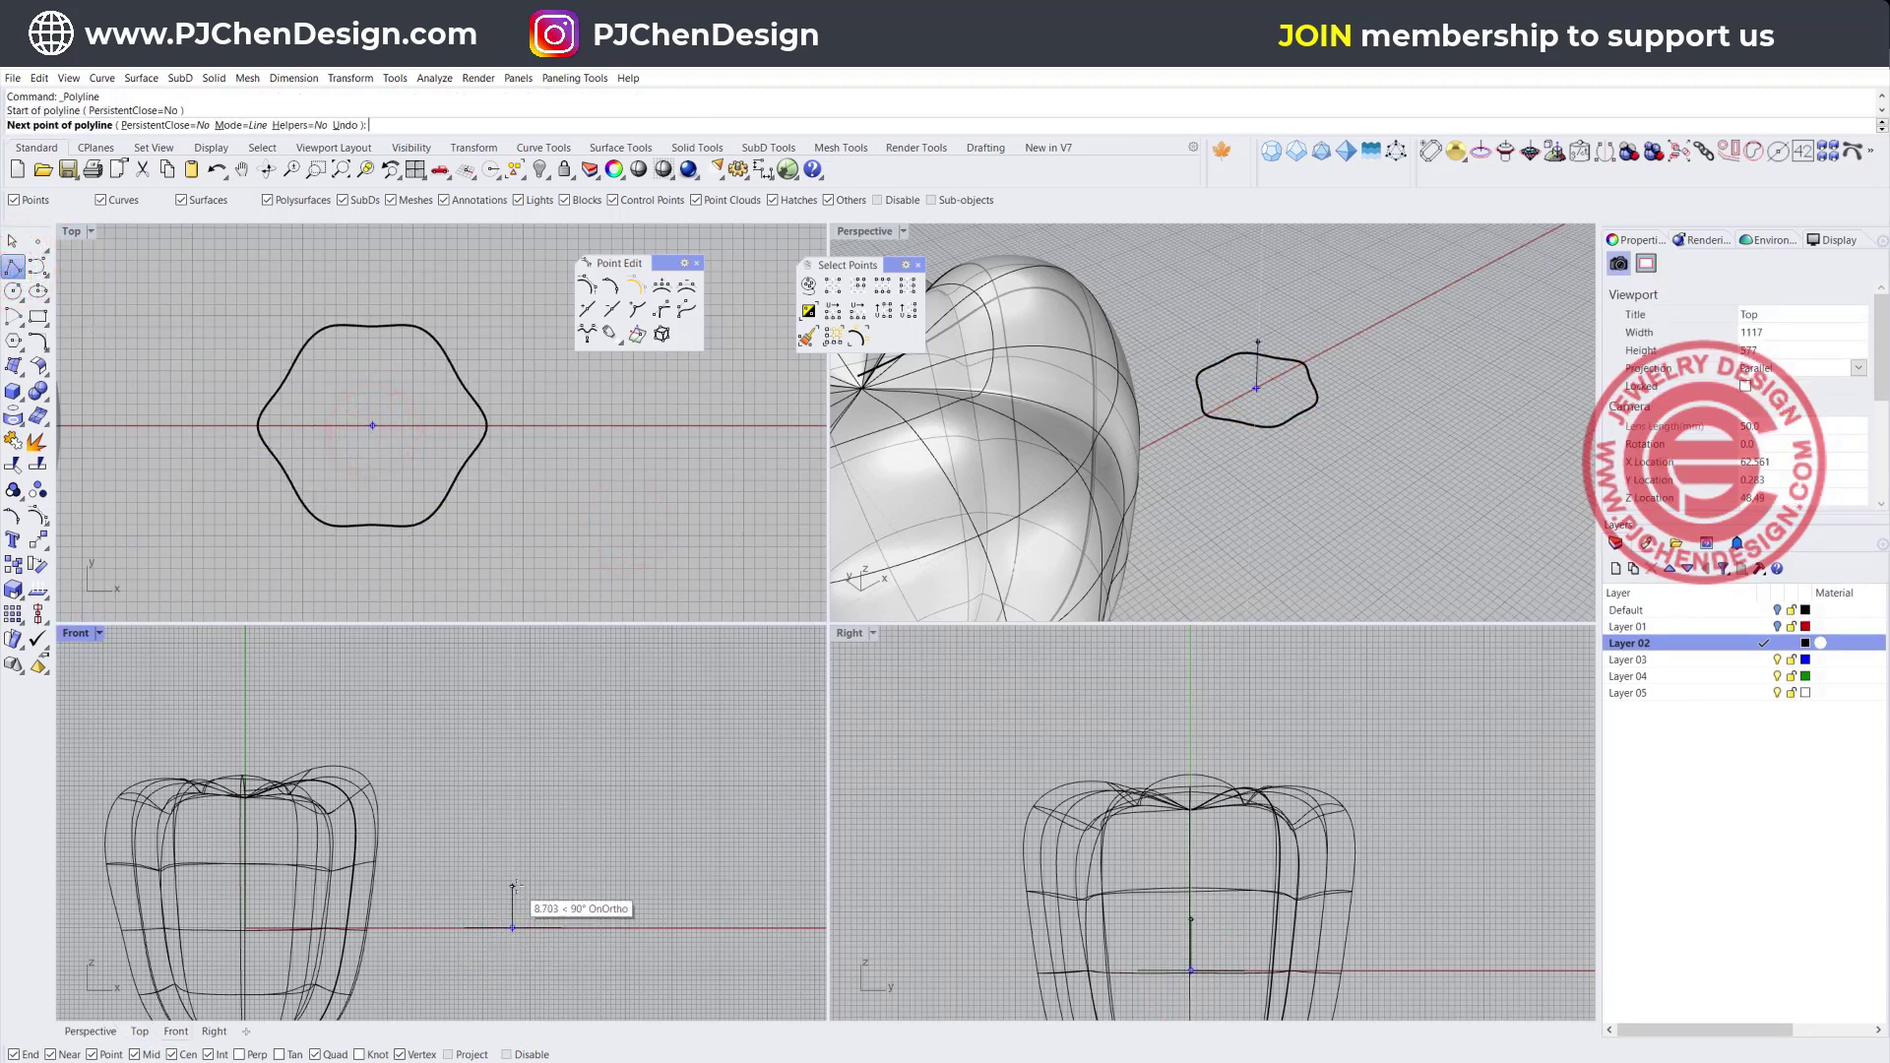
click(516, 885)
right_click(522, 886)
scroll(511, 897, up, 6)
Draw a horizontal line from the vertical line's upper end toward the bell pepper in the Front view
right_click(513, 886)
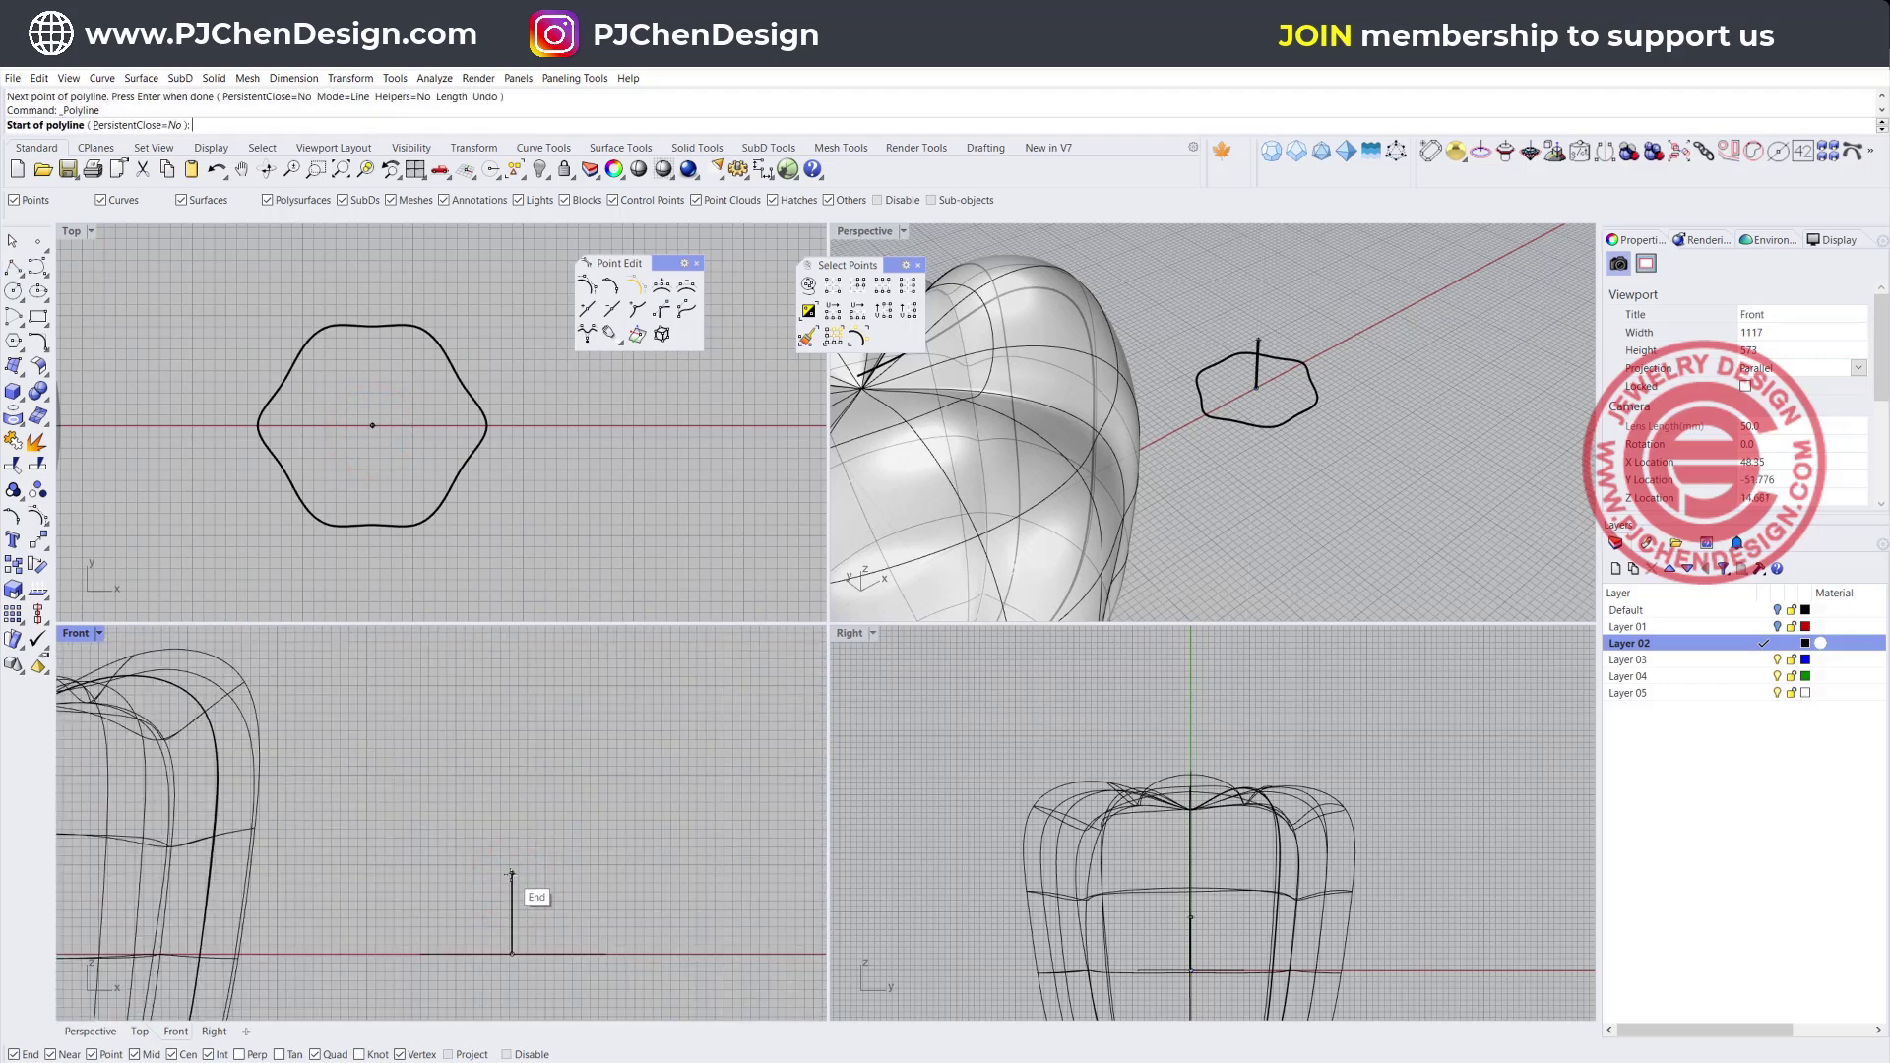
click(511, 874)
click(456, 873)
key(Return)
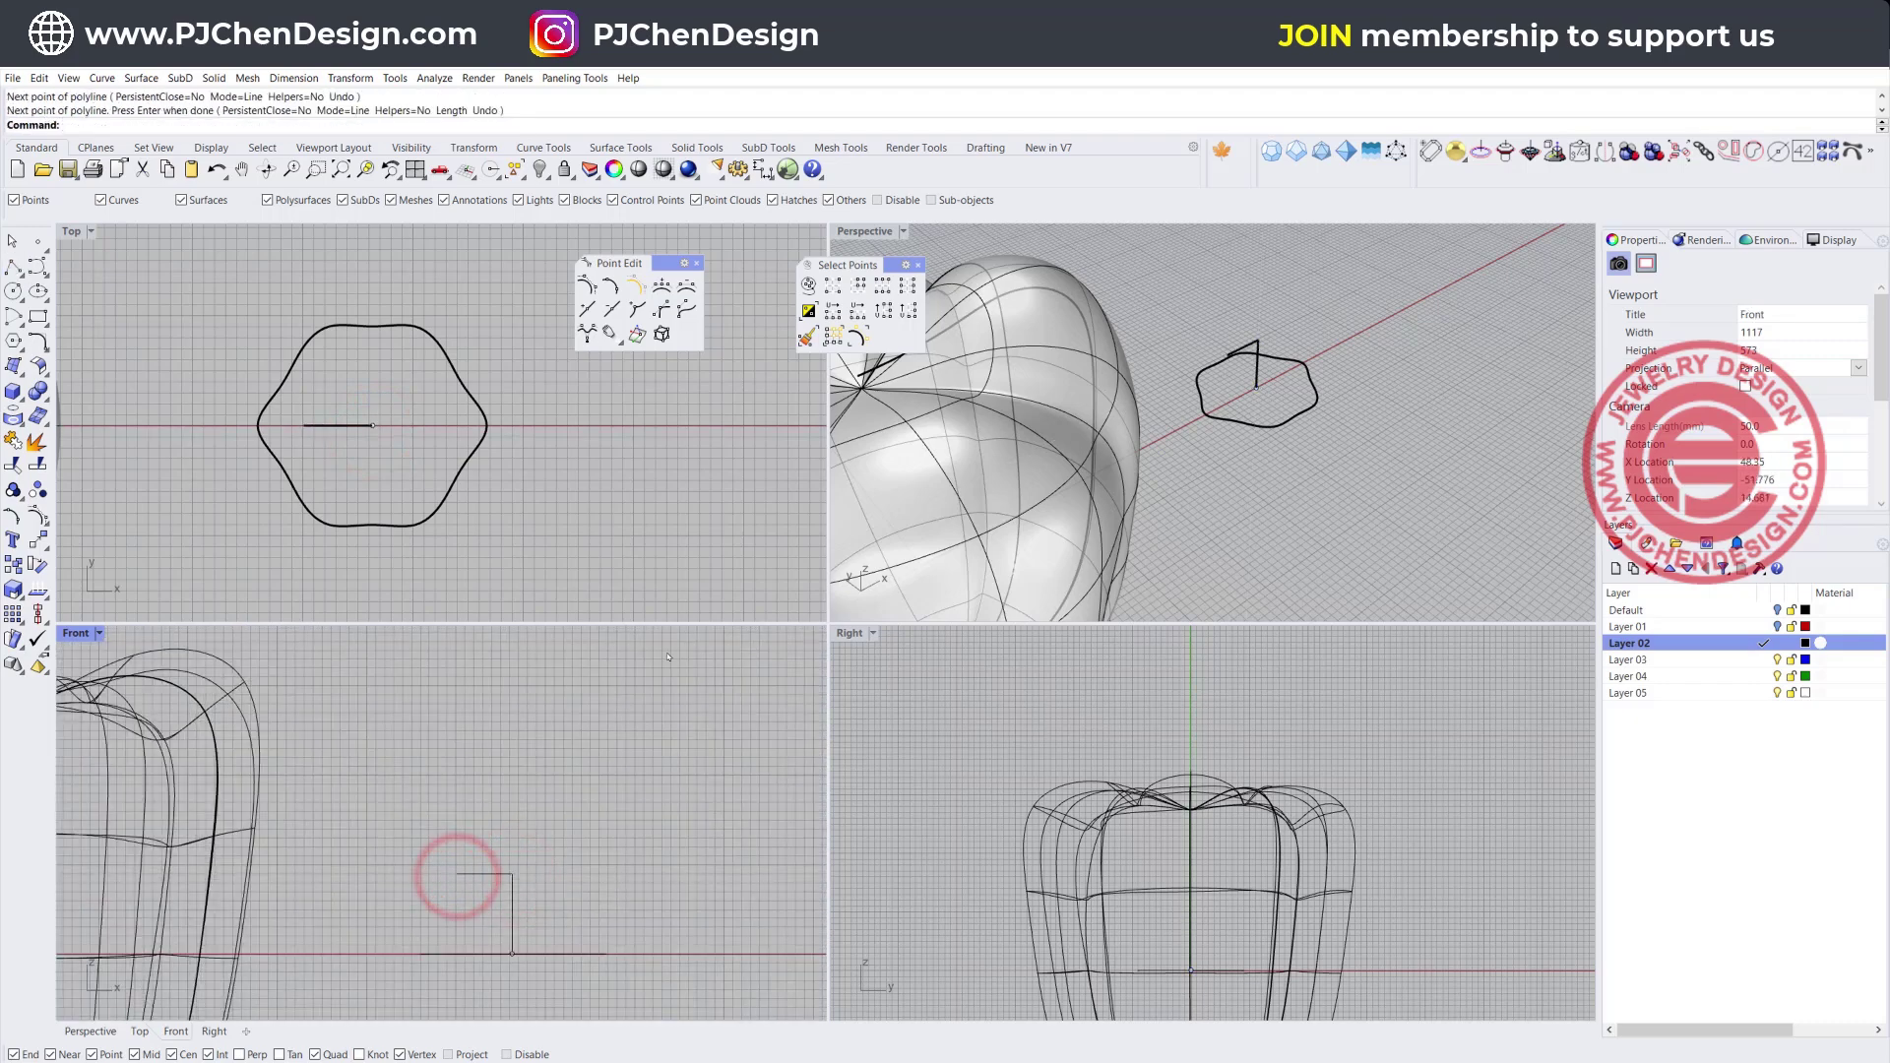
Draw a short vertical line downward from the hexagon curve's corner farthest from the bell pepper
click(1300, 379)
right_drag(1300, 379, 1367, 461)
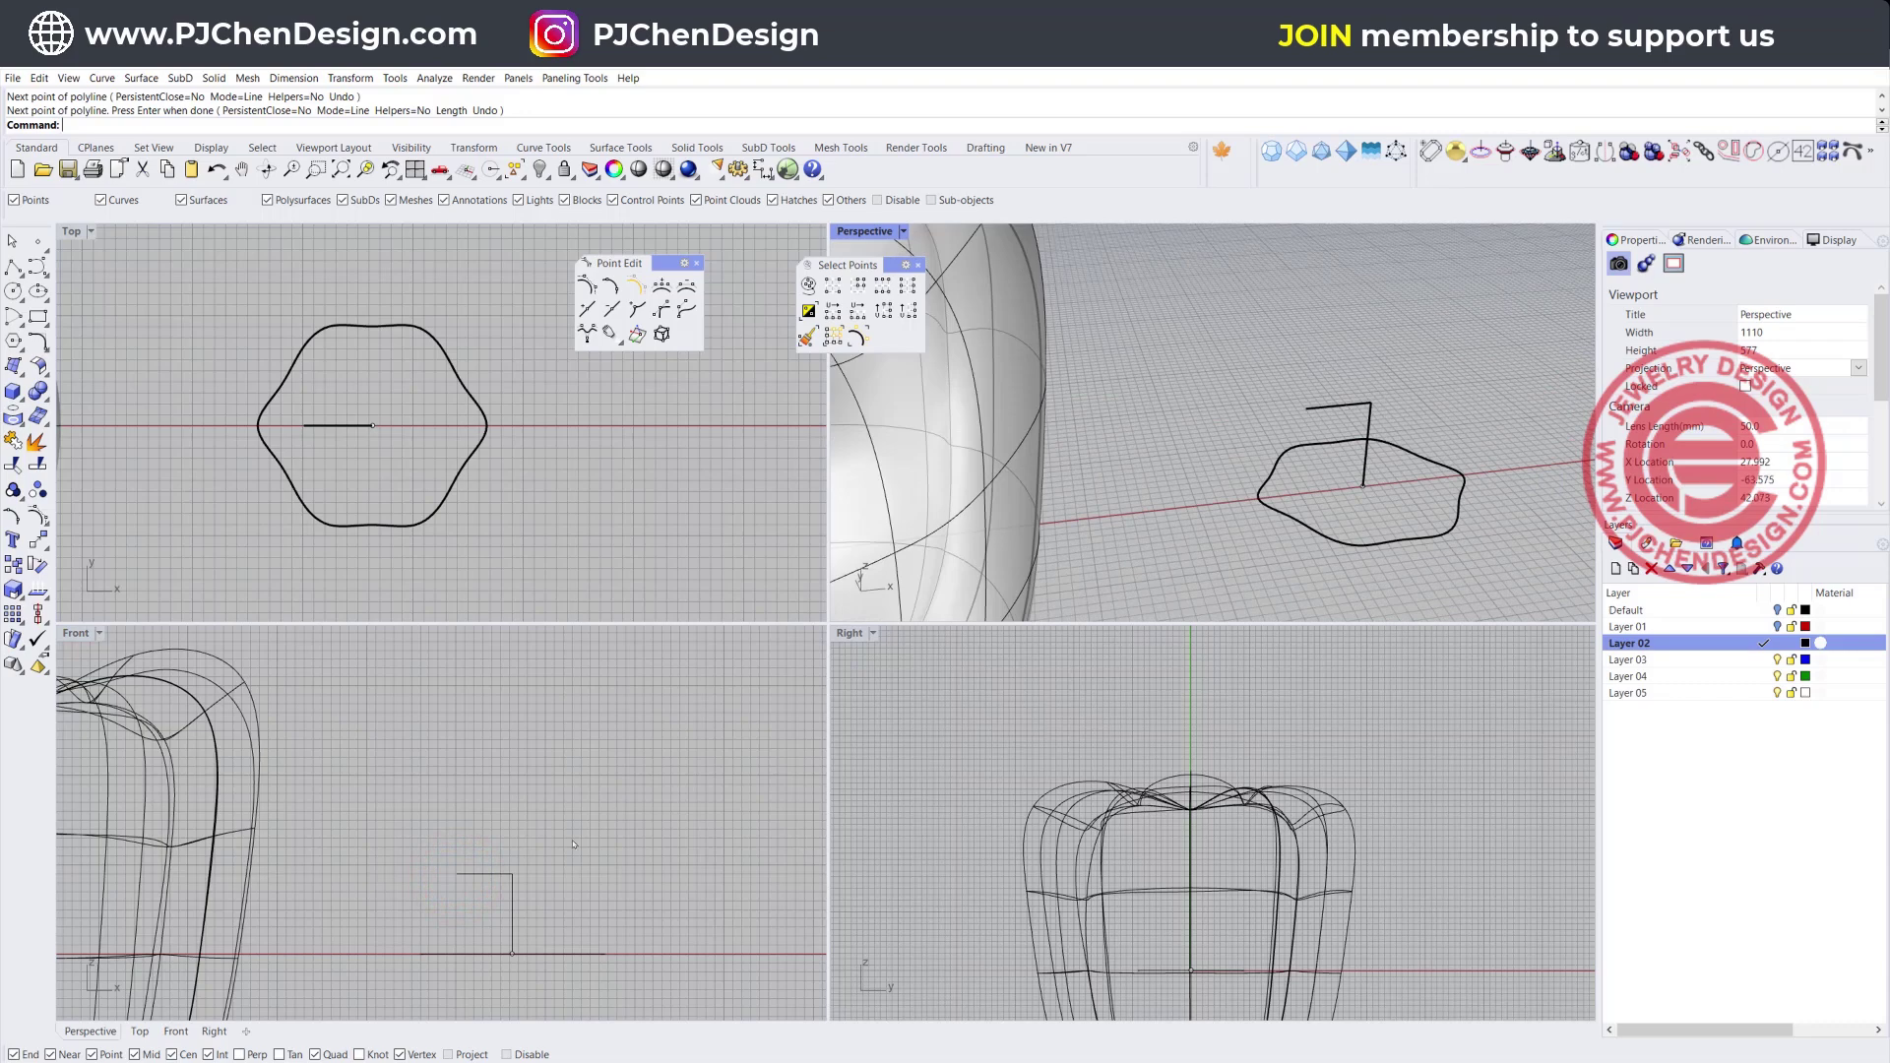
right_drag(573, 844, 513, 800)
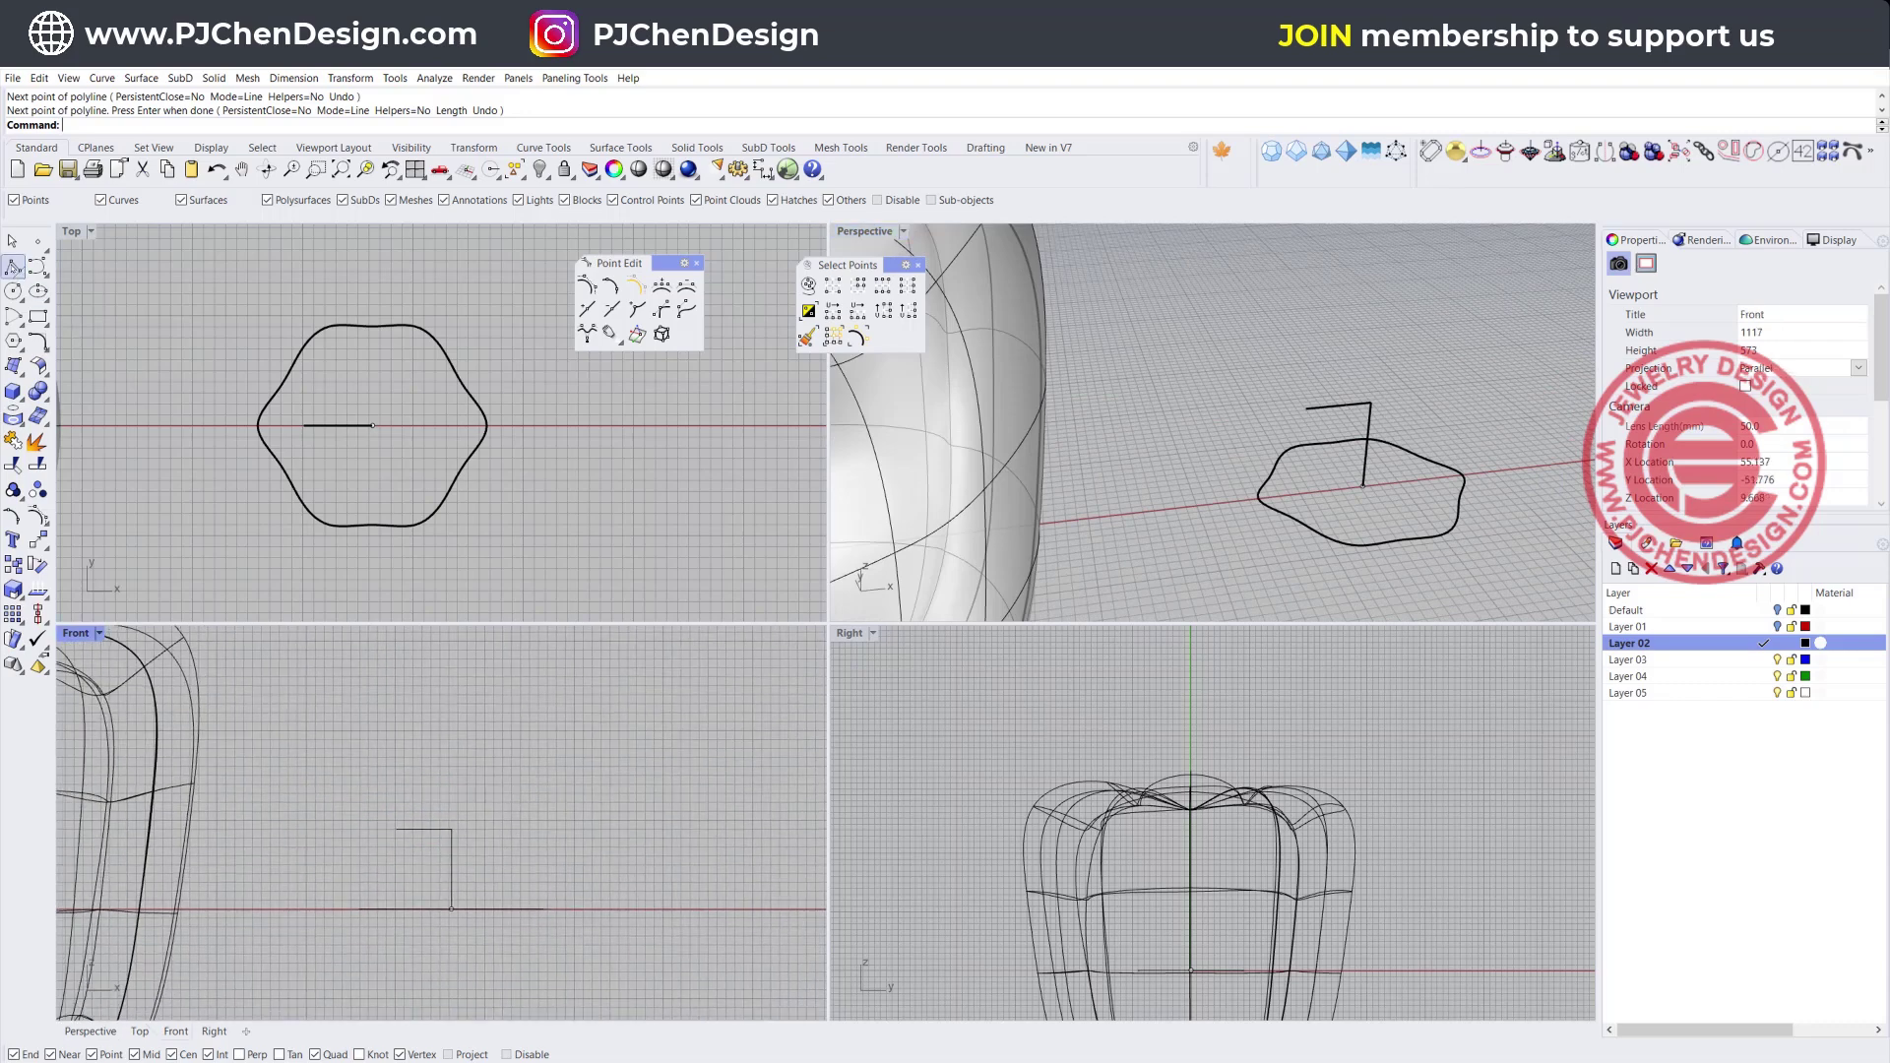
click(13, 267)
click(487, 423)
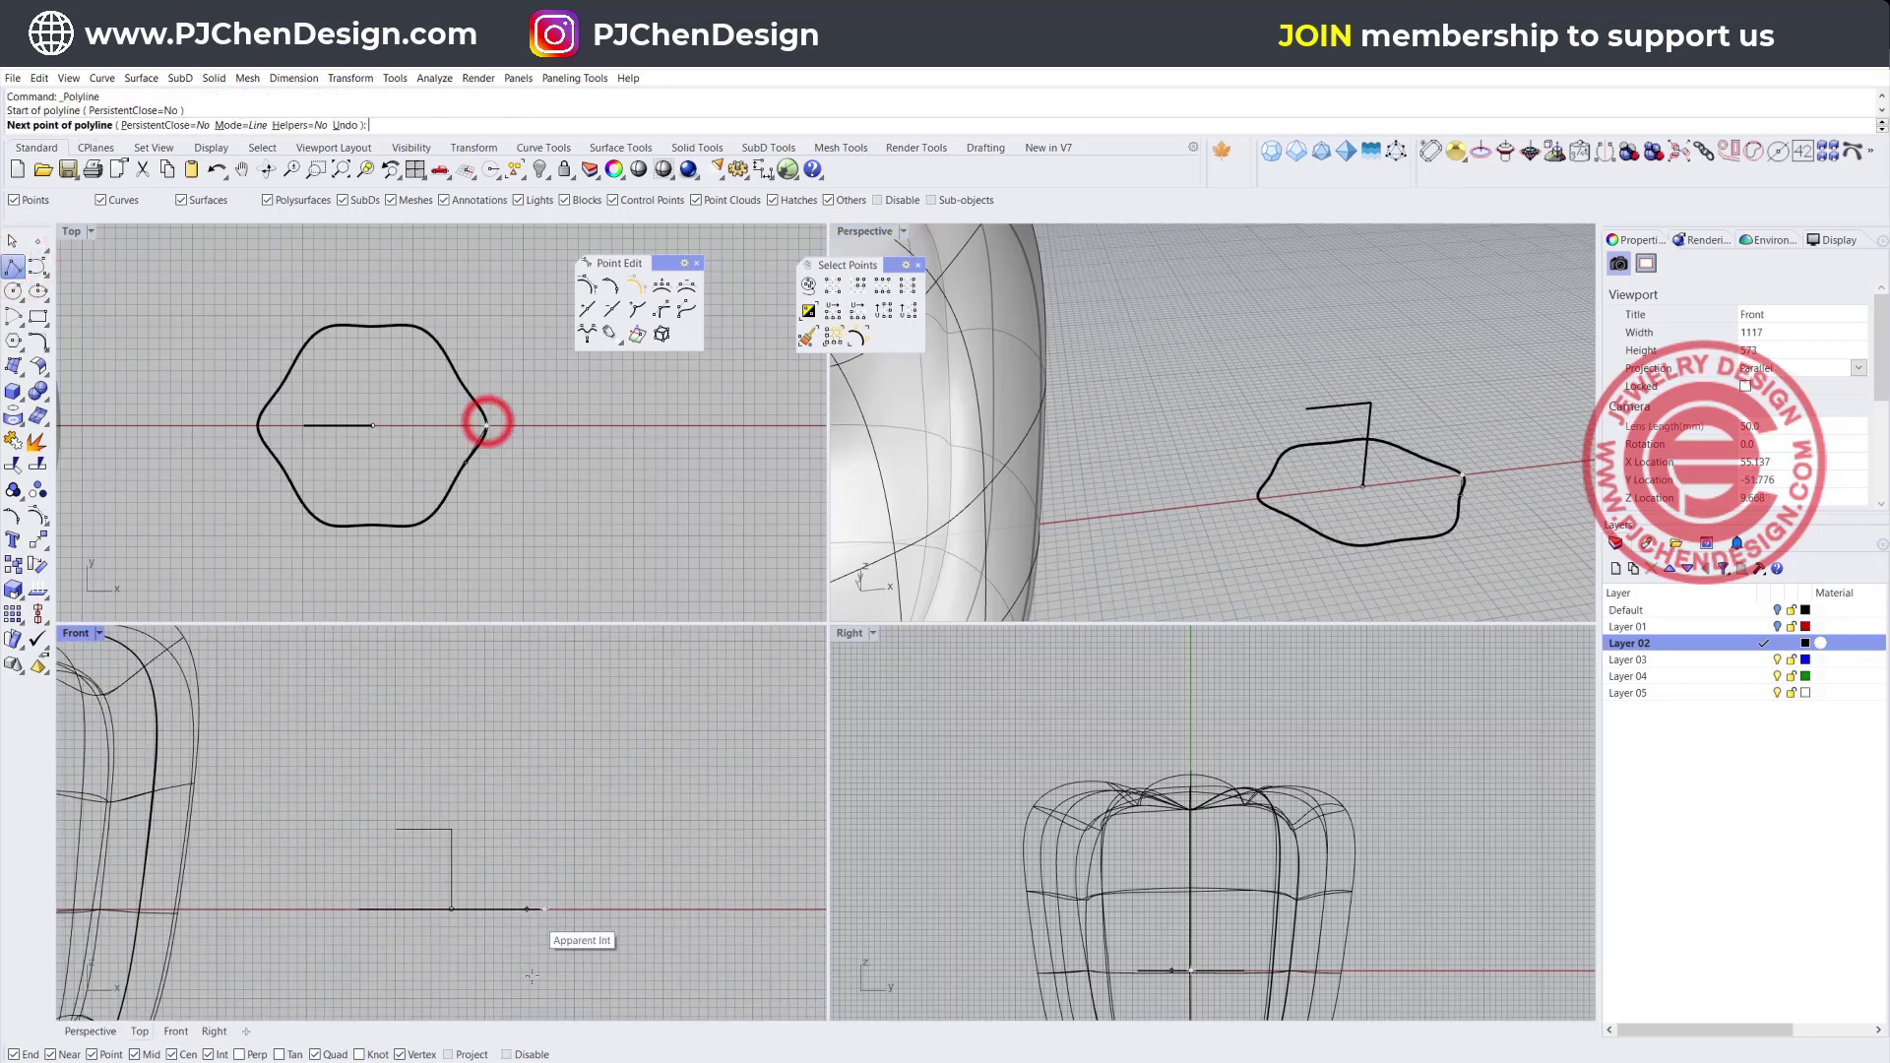
click(546, 931)
key(Return)
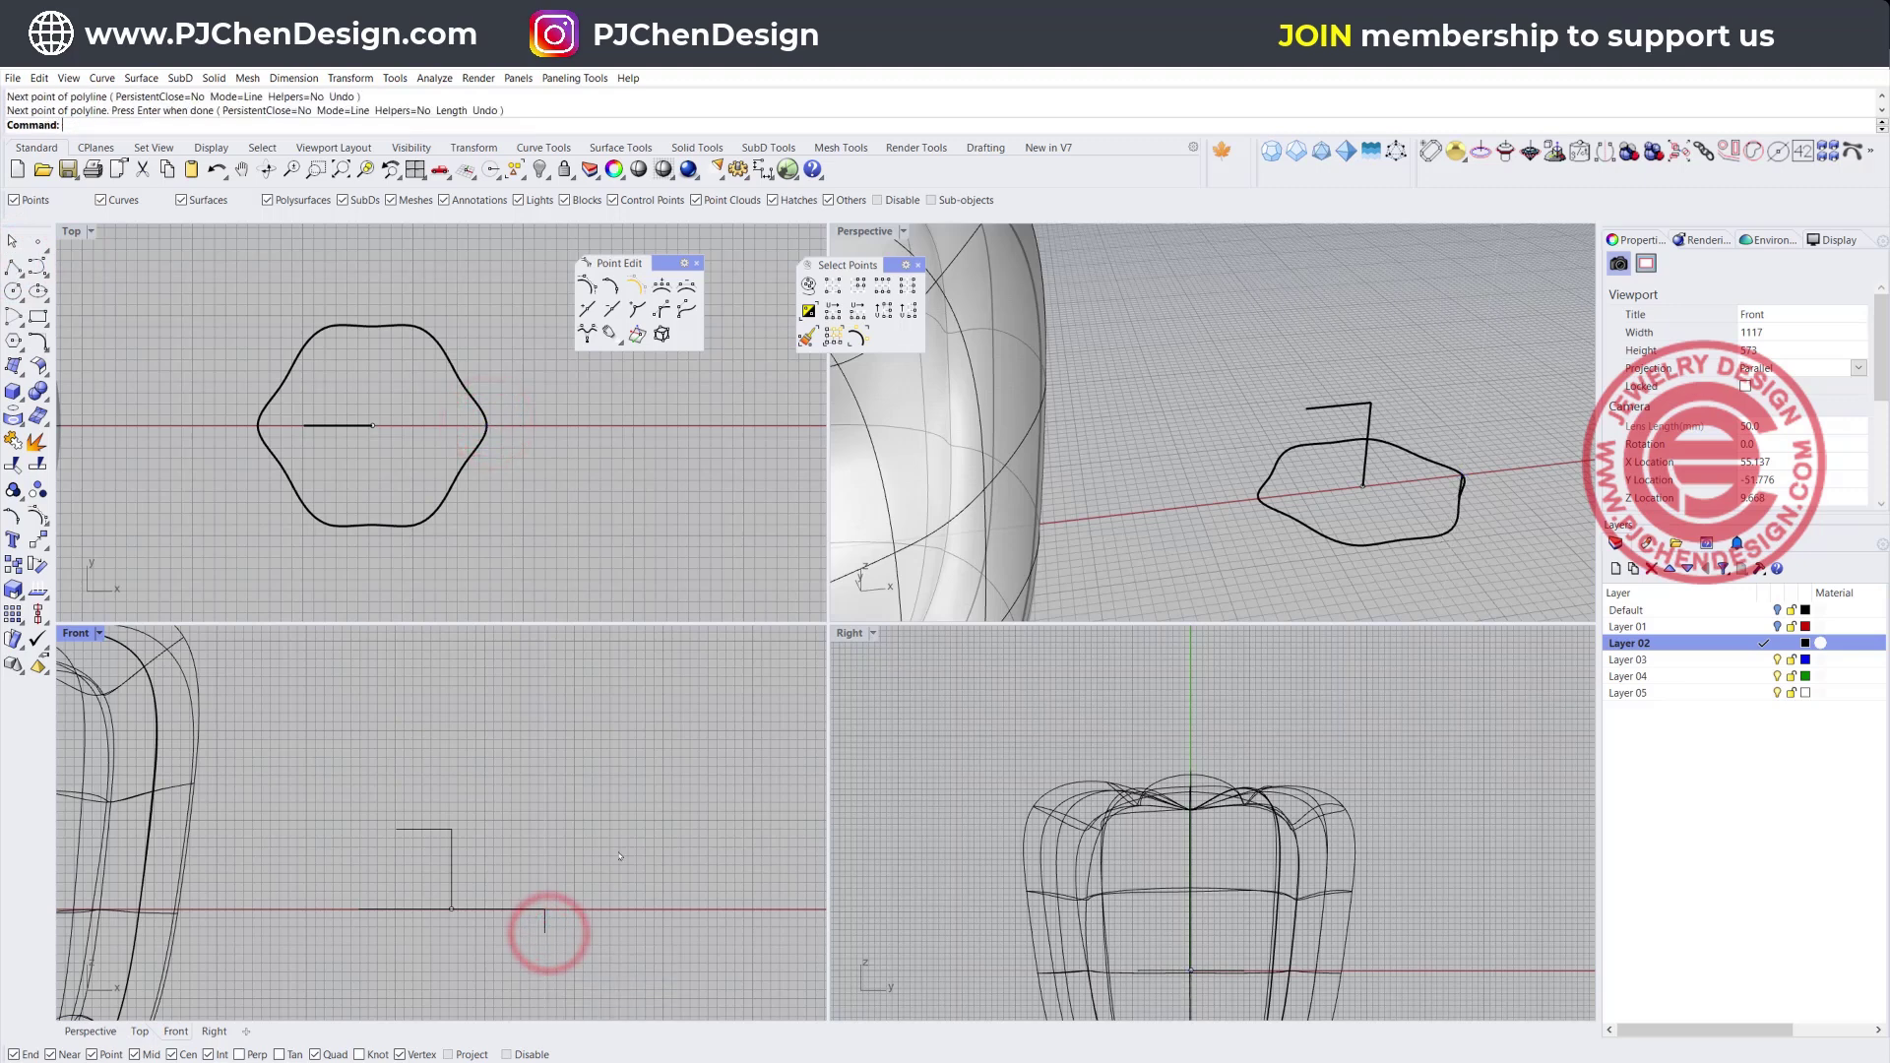
Turn on the control points of the two upper lines and lower the horizontal line together with the vertical line's upper end
drag(494, 838, 360, 762)
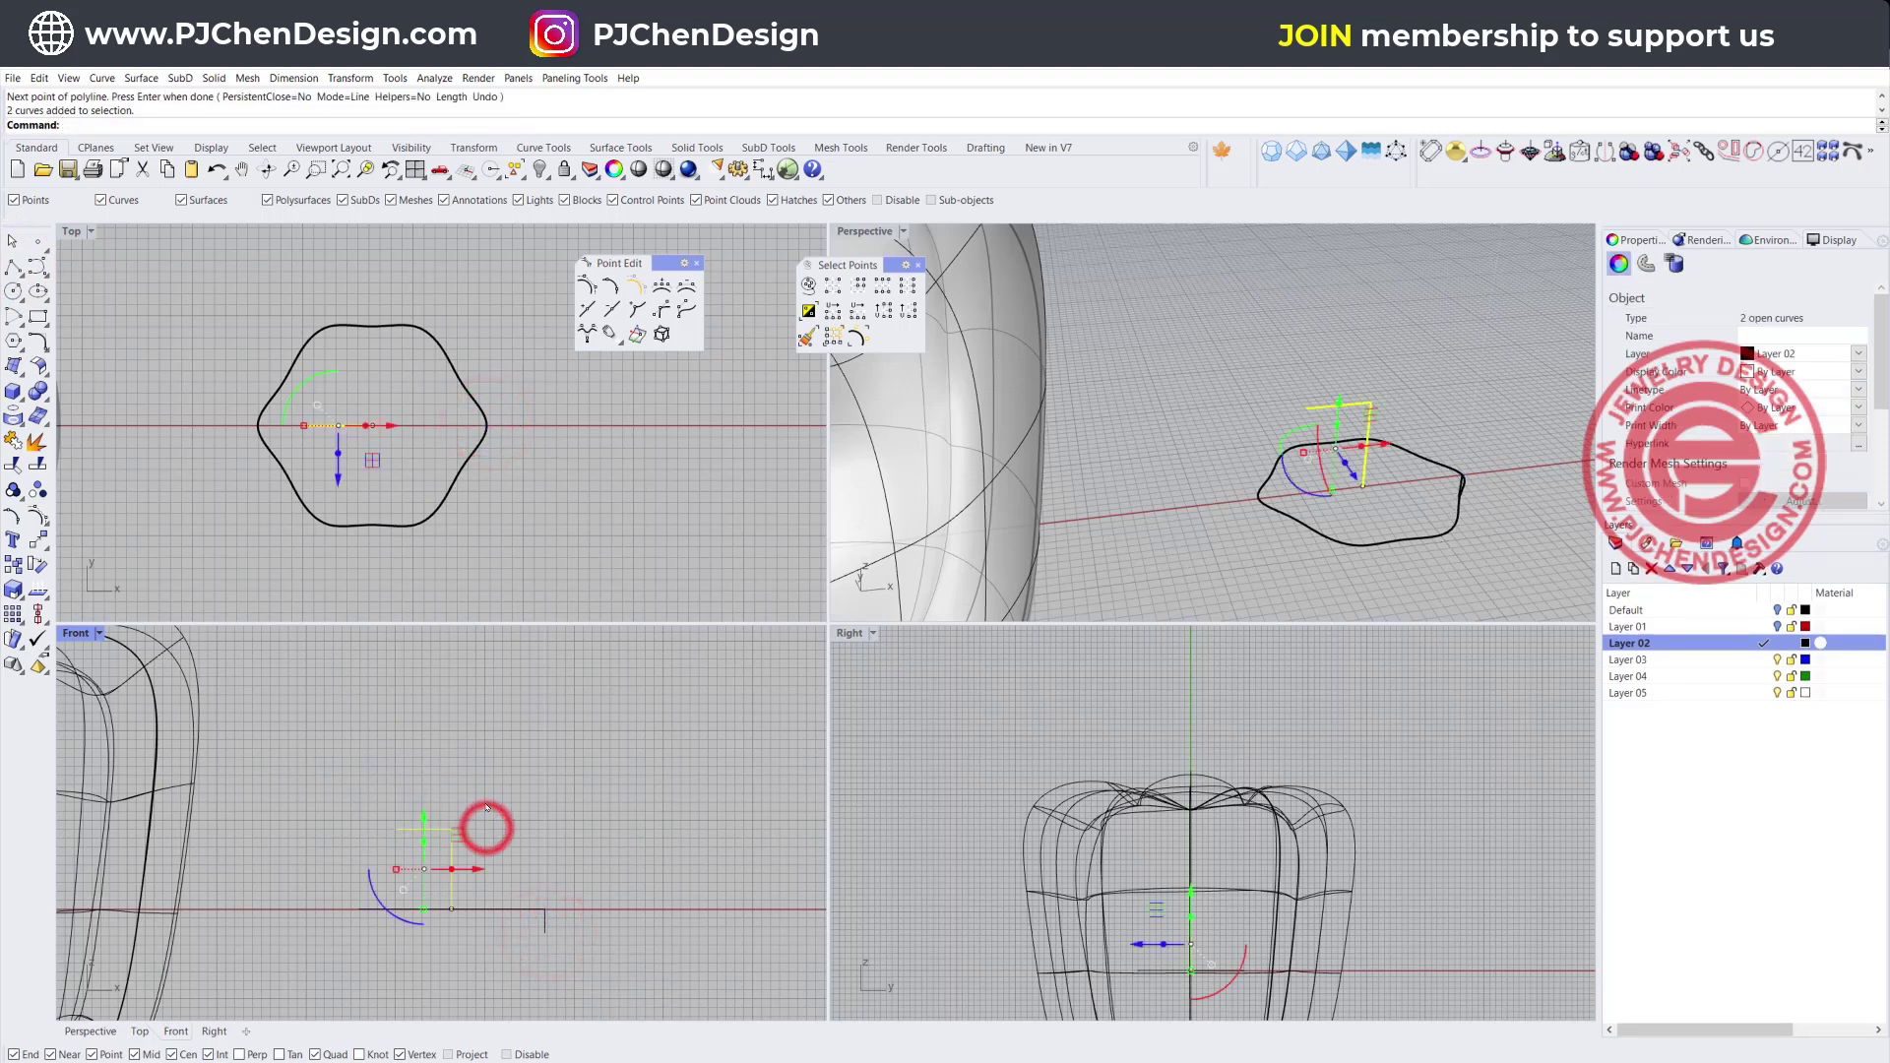
key(Escape)
click(38, 517)
click(328, 809)
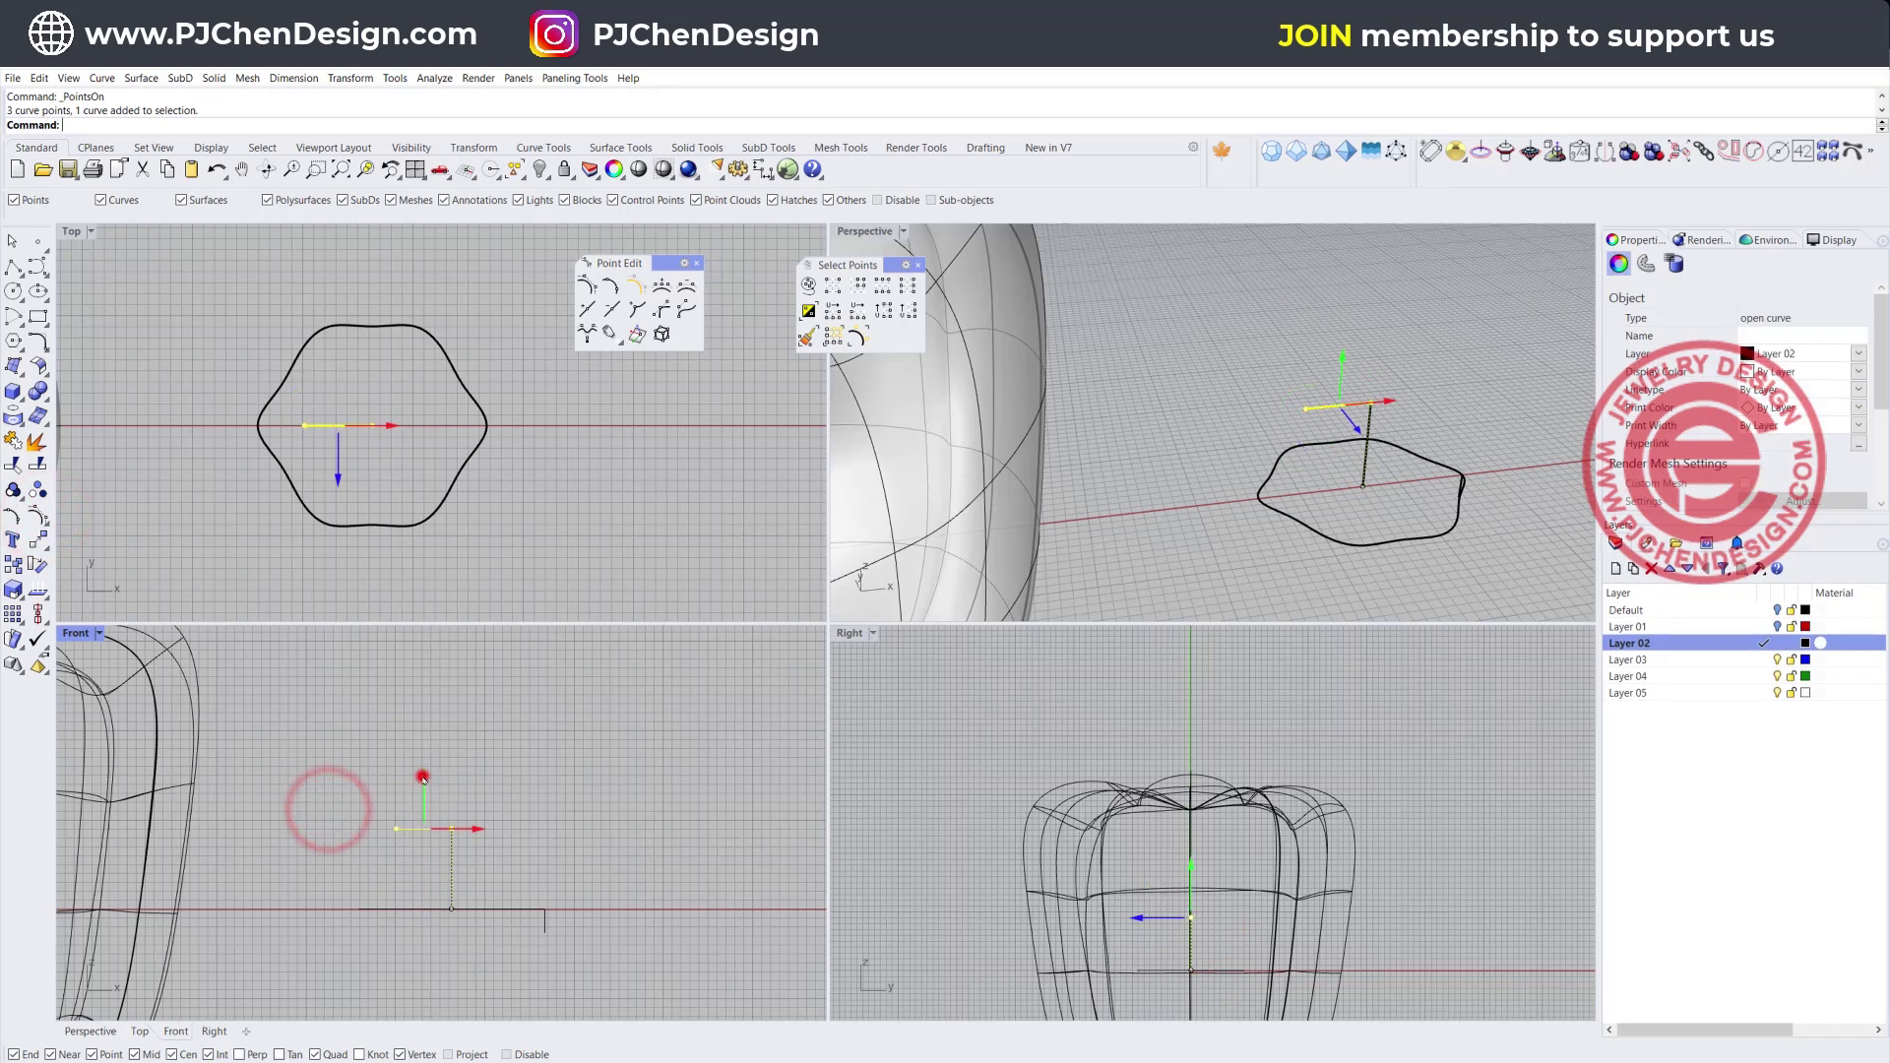
drag(424, 778, 424, 830)
click(578, 860)
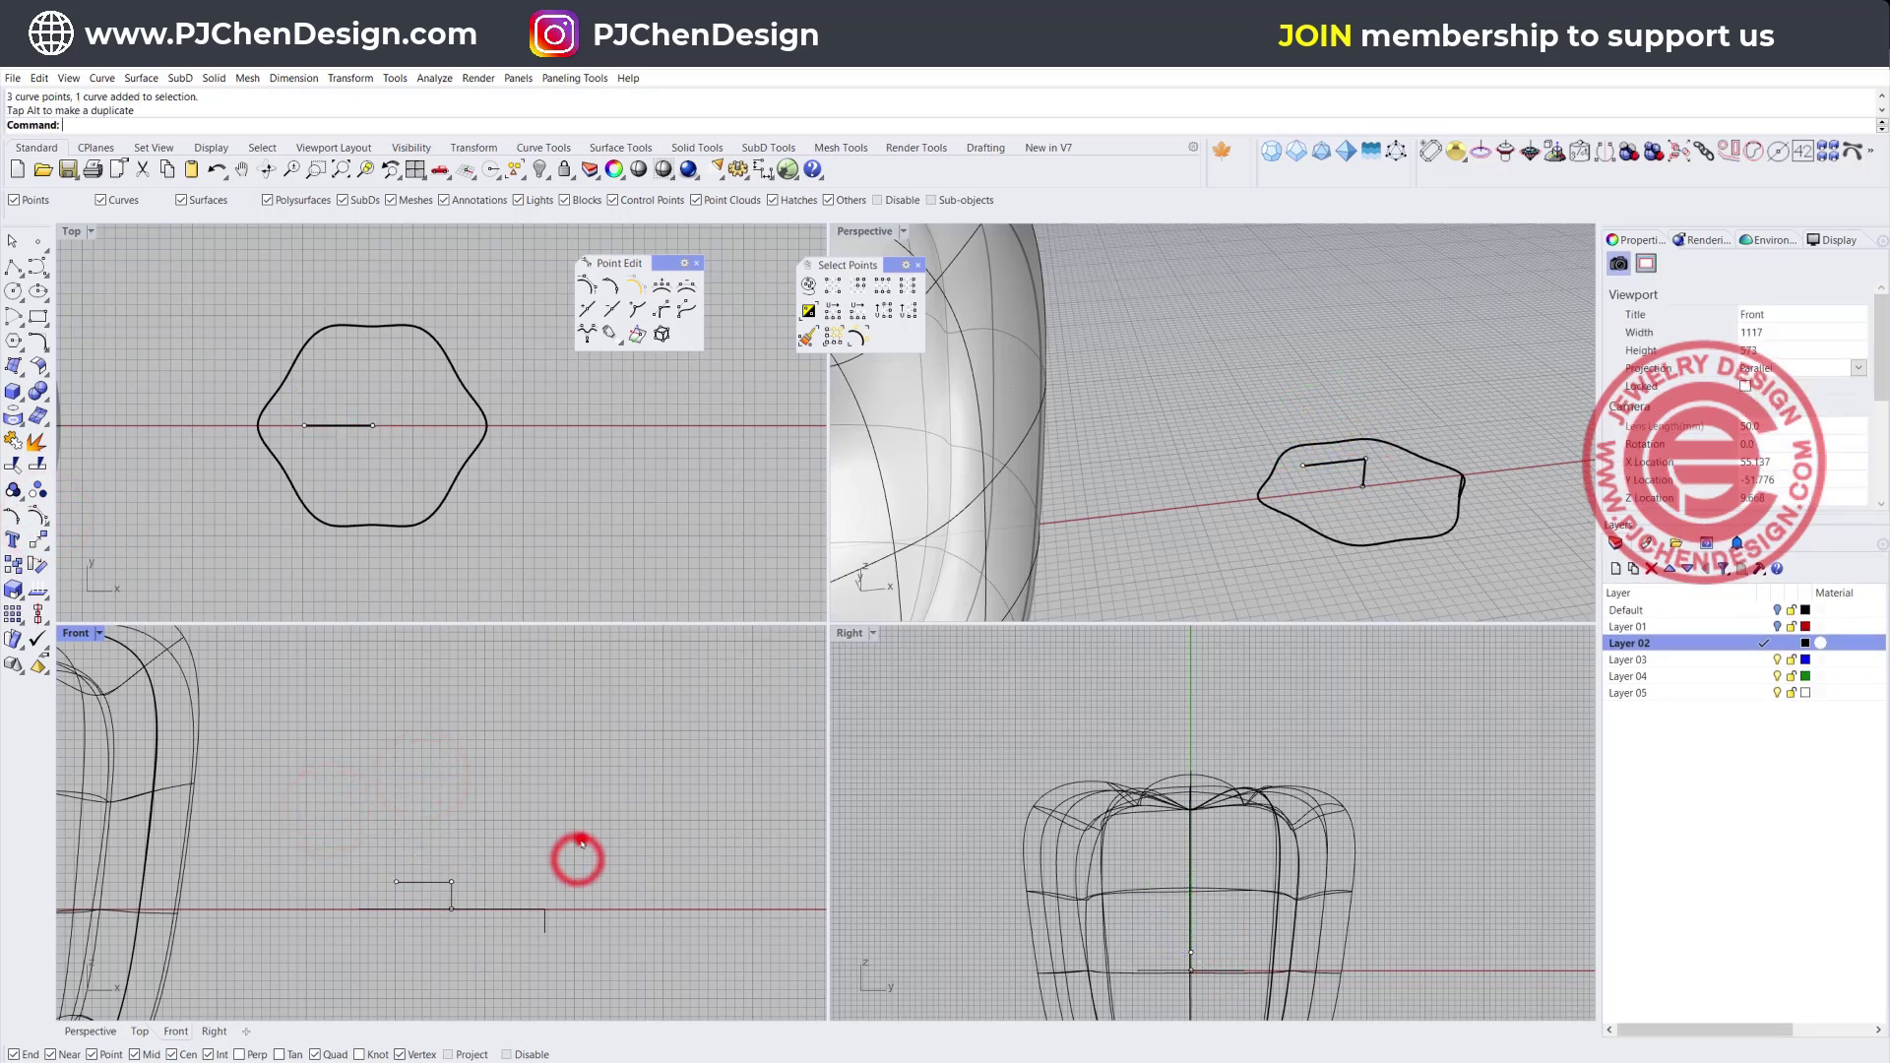
Blend the horizontal line's end at the axis with the short vertical line's upper end using an adjustable curve blend with Tangency at both ends
click(40, 343)
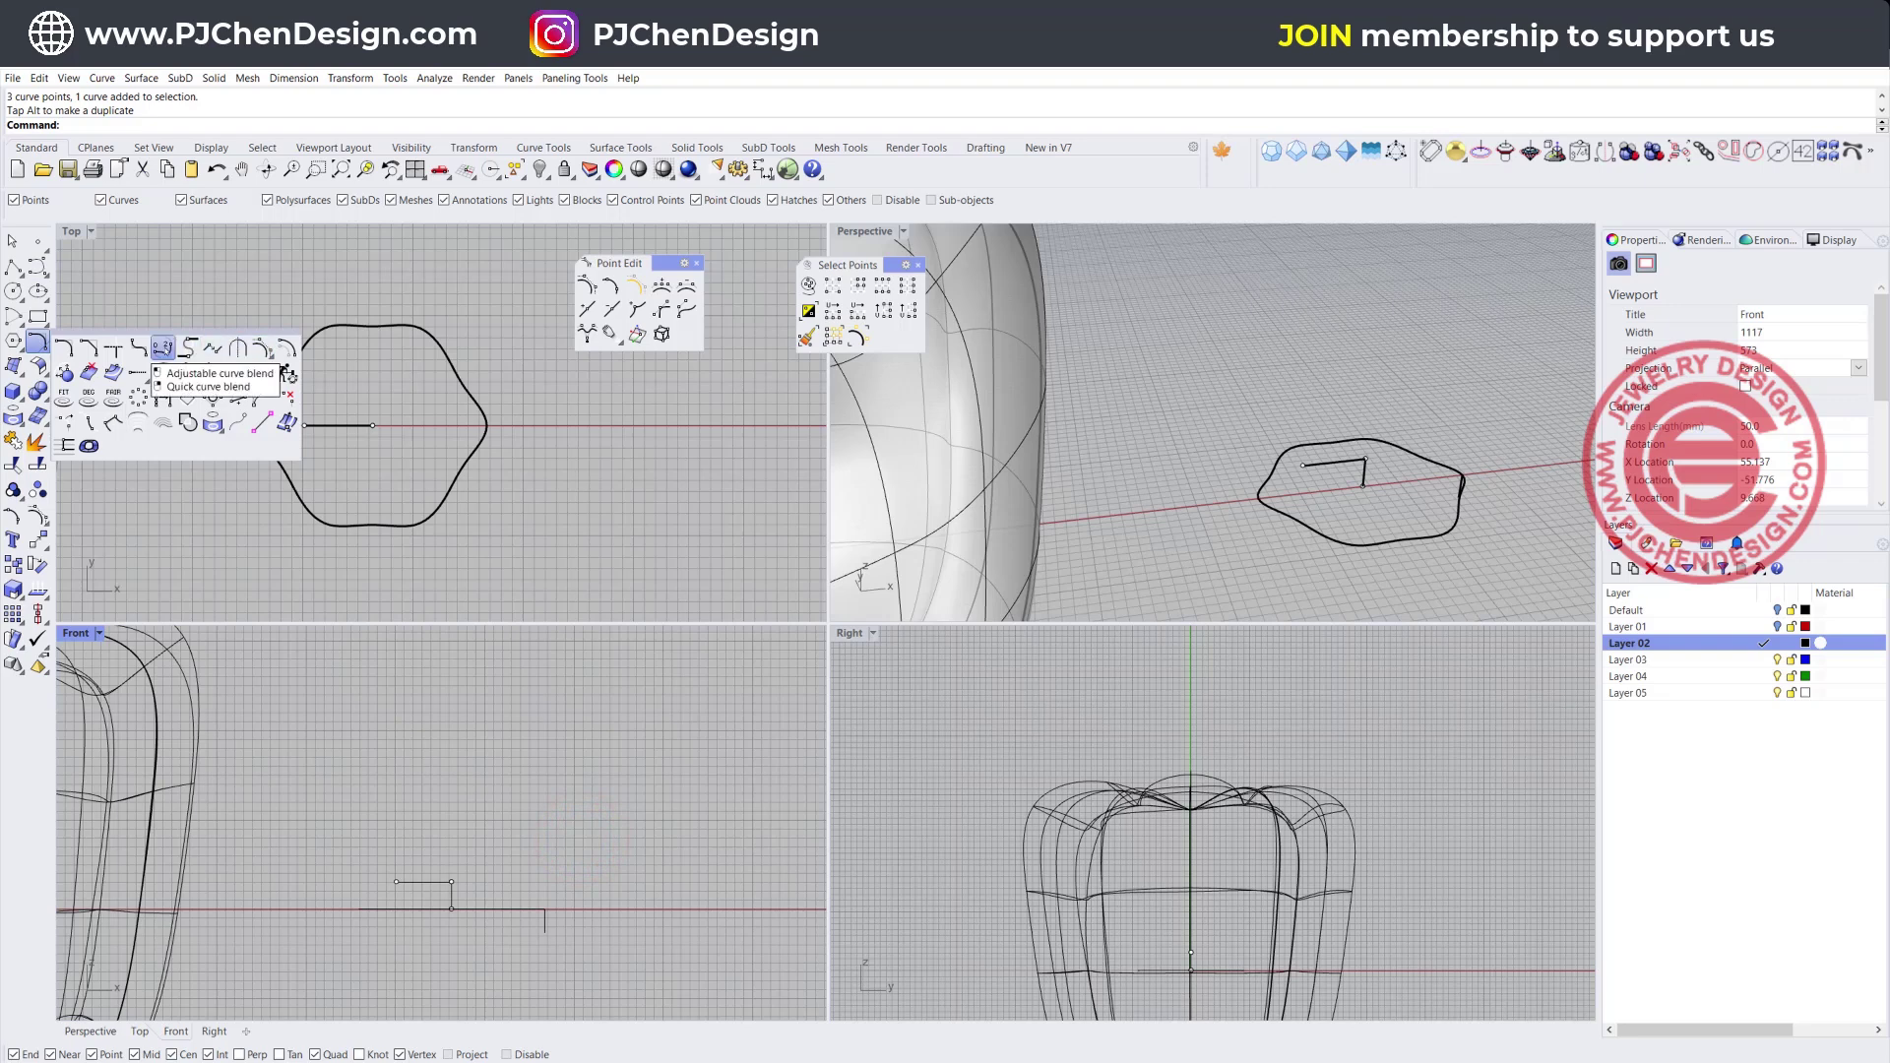
click(163, 348)
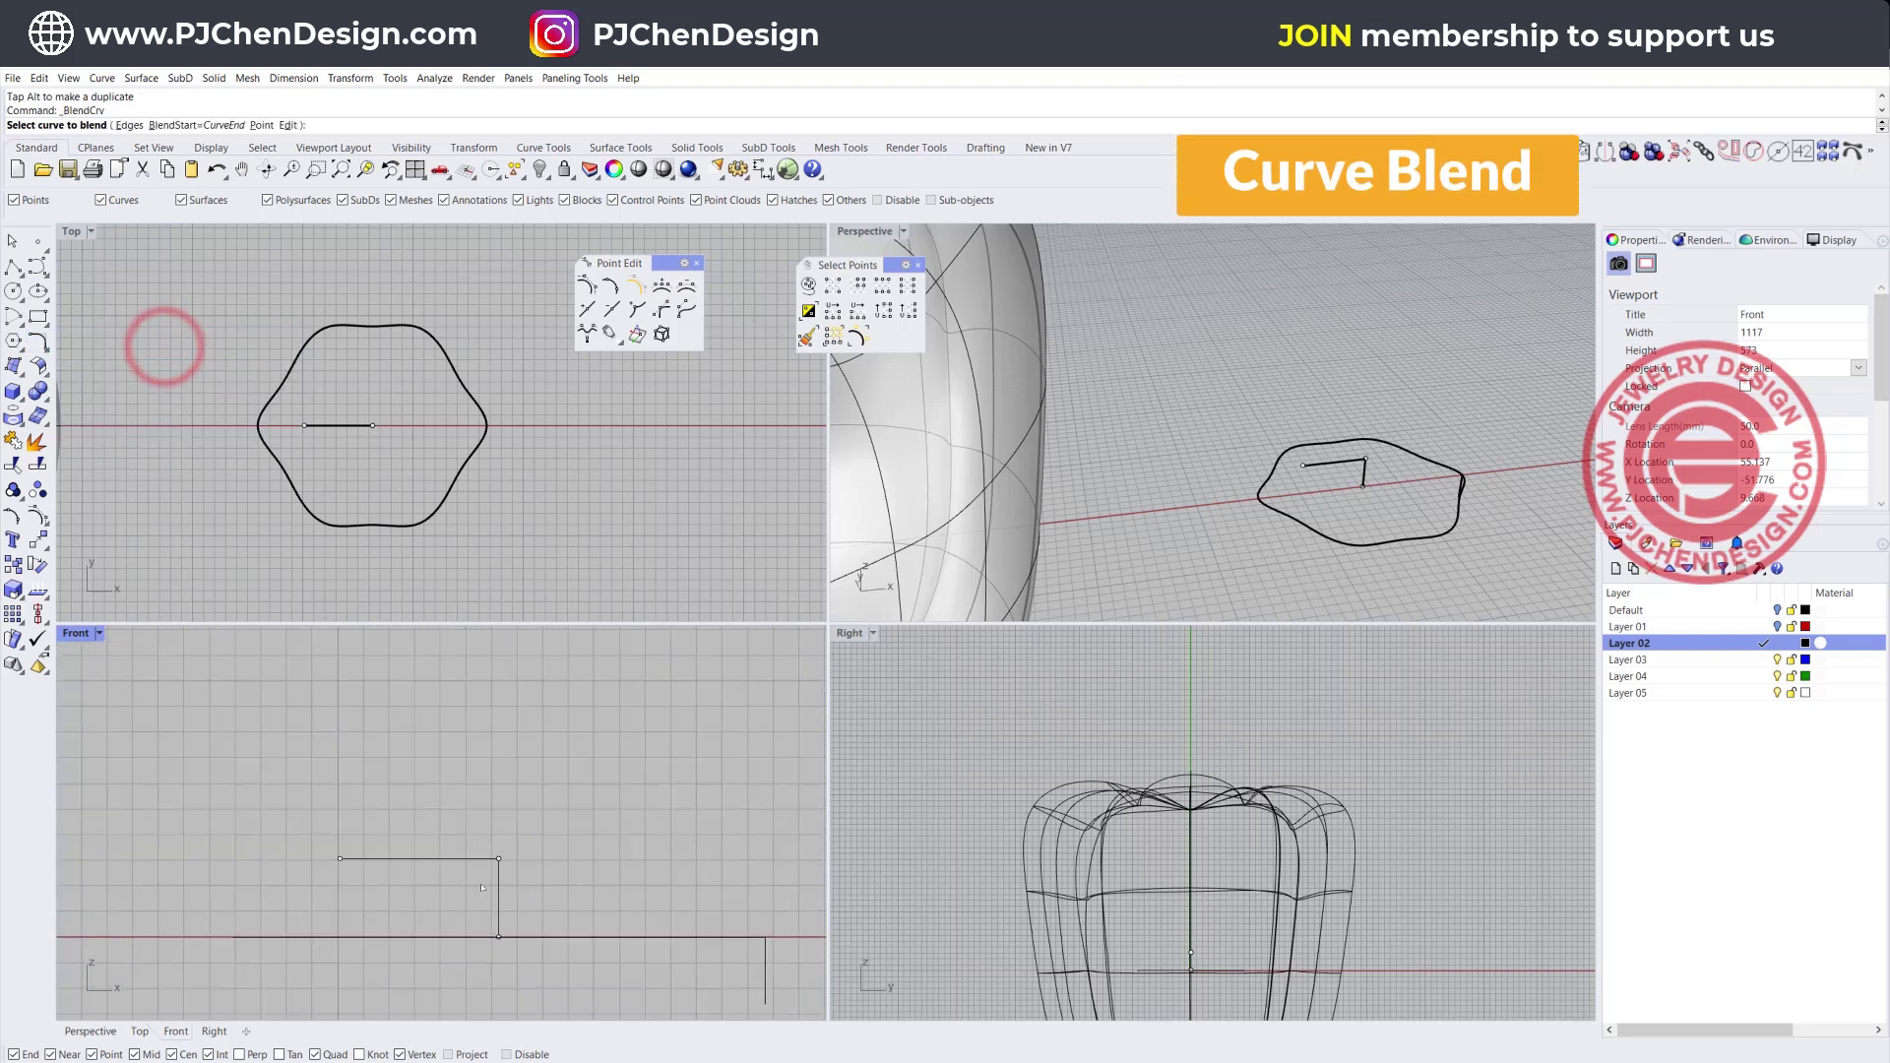
click(482, 859)
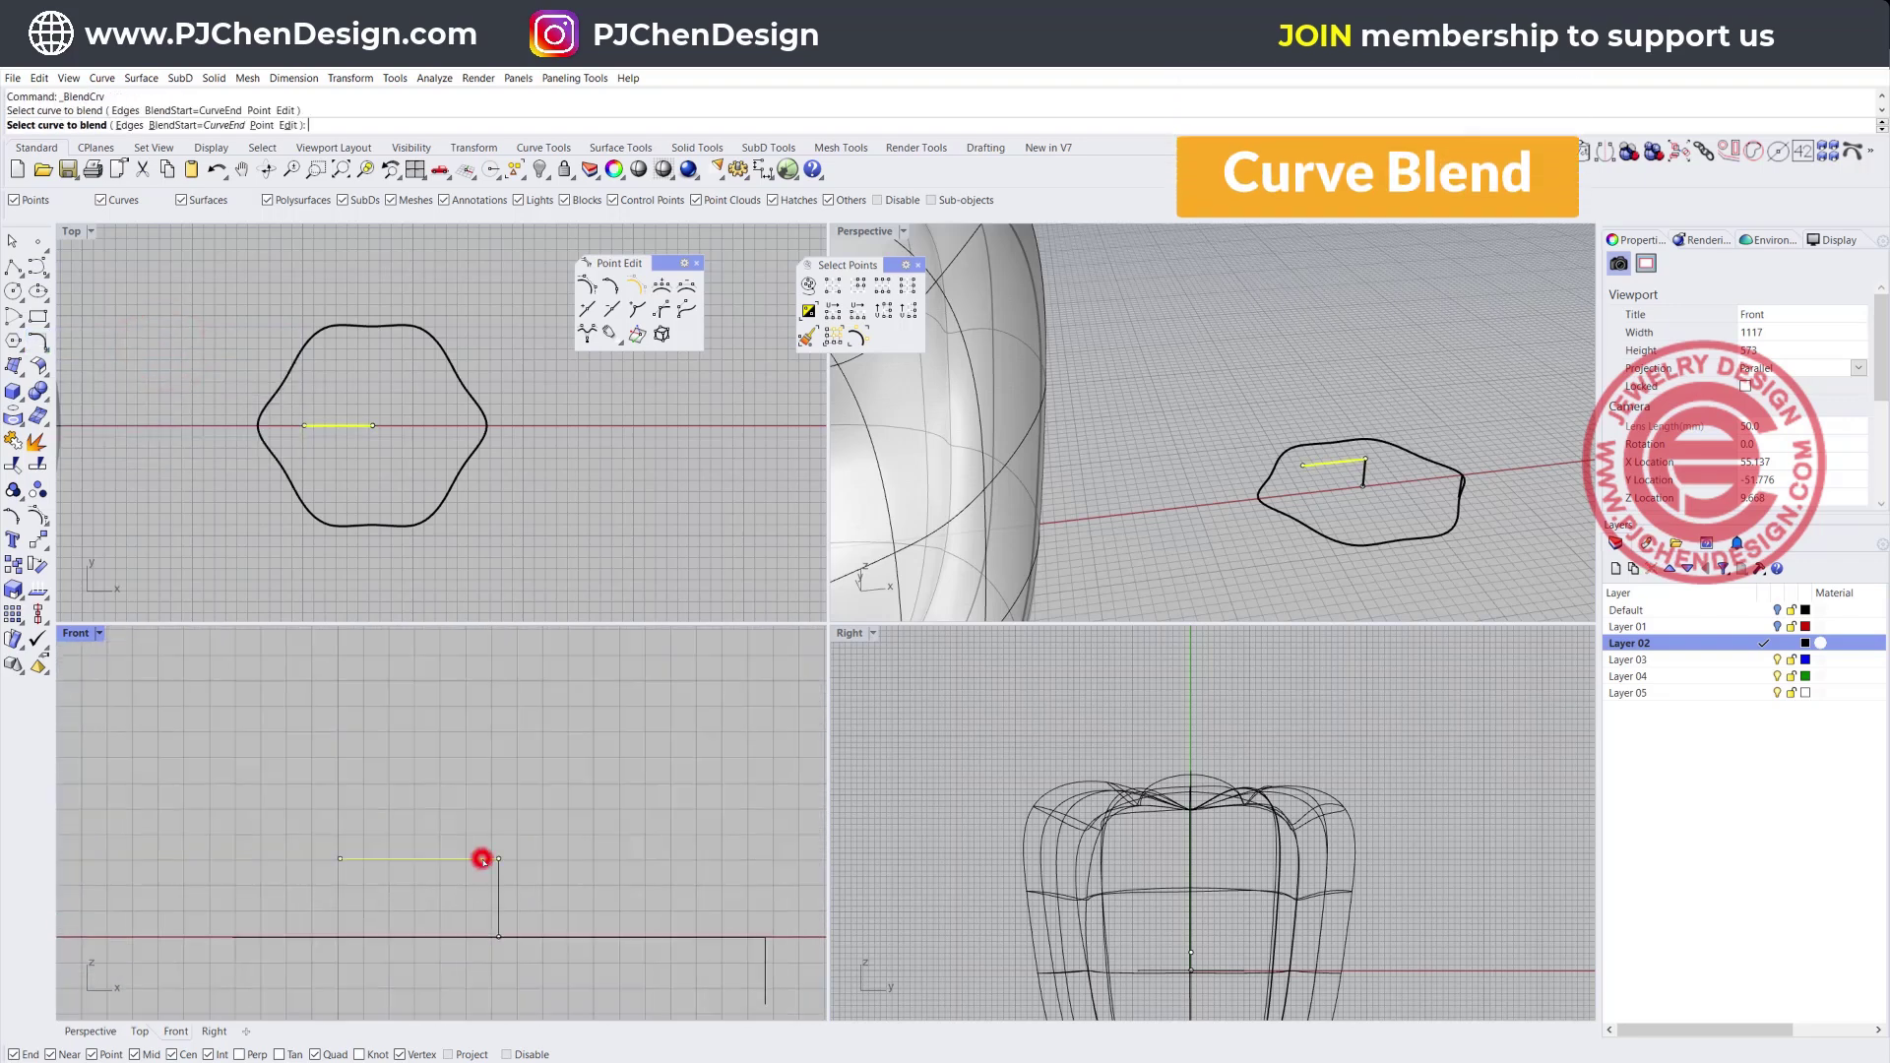
click(767, 953)
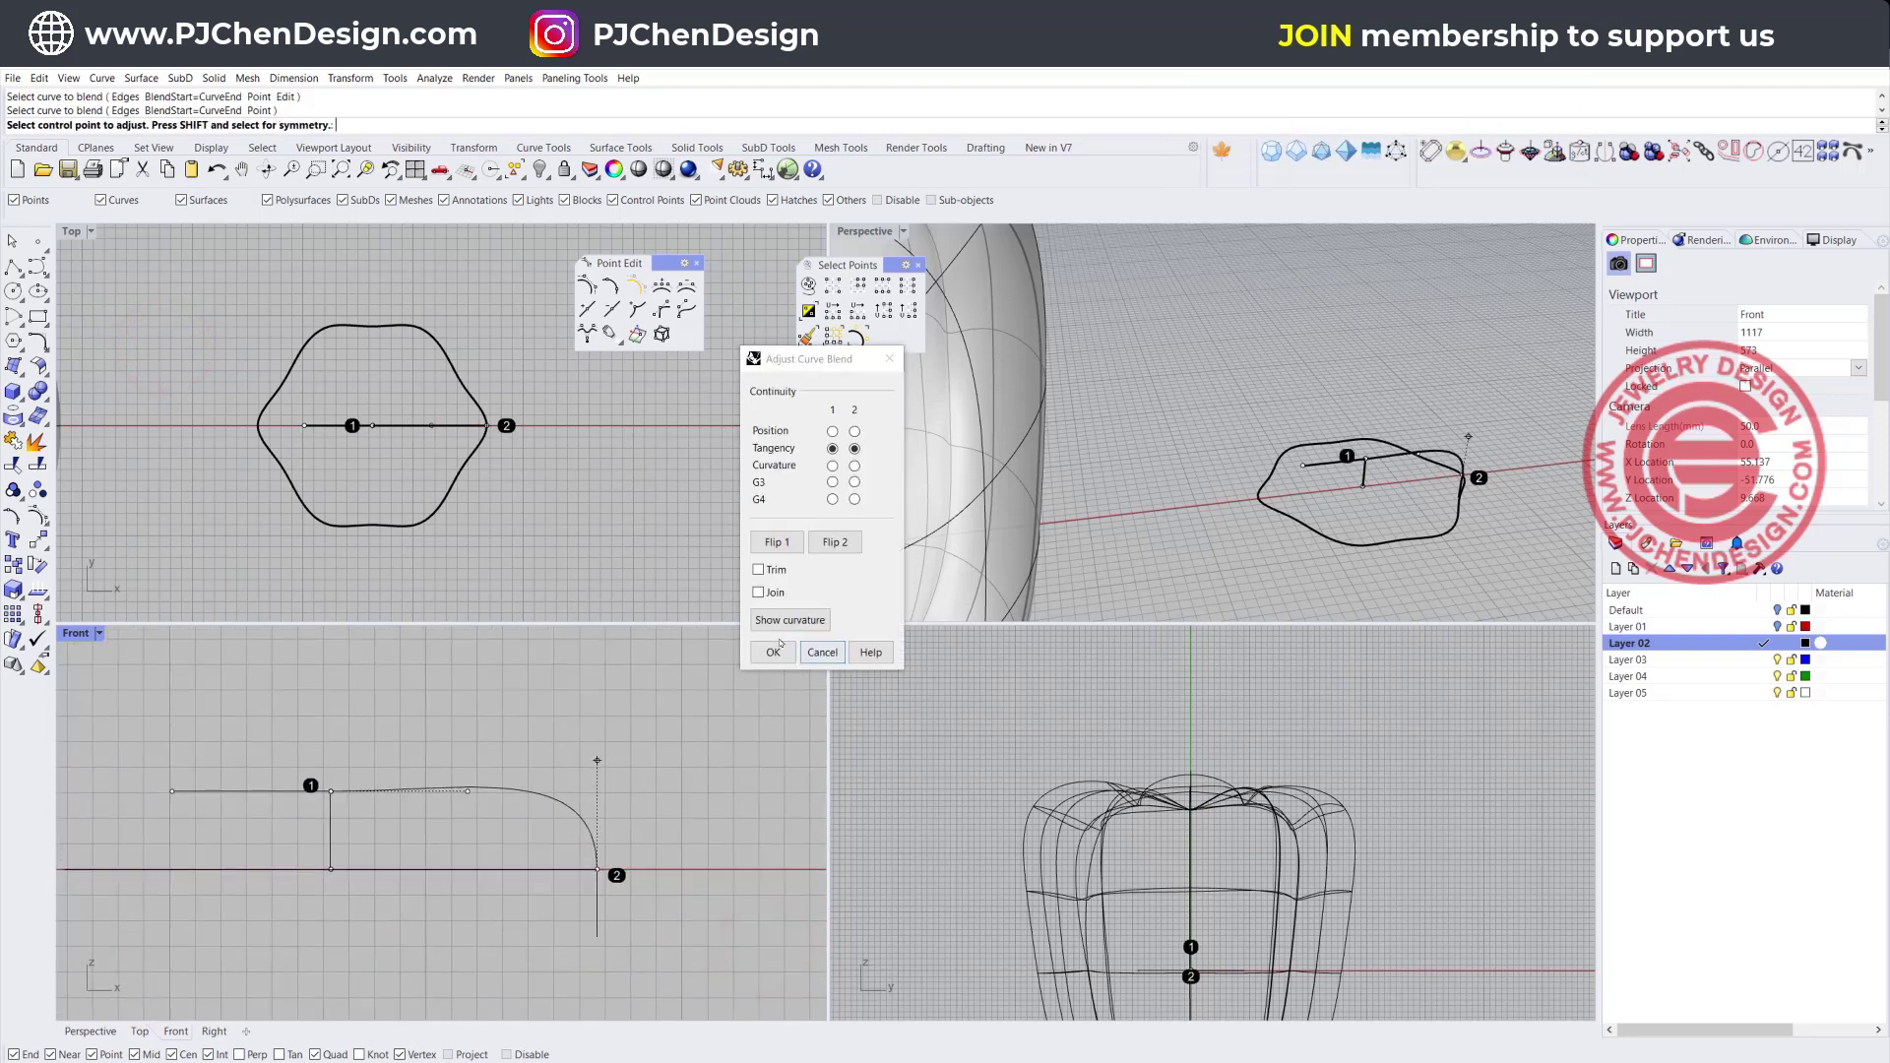
click(775, 649)
Delete the horizontal line and the short downward line, keeping the blend curve and the vertical axis line
click(377, 858)
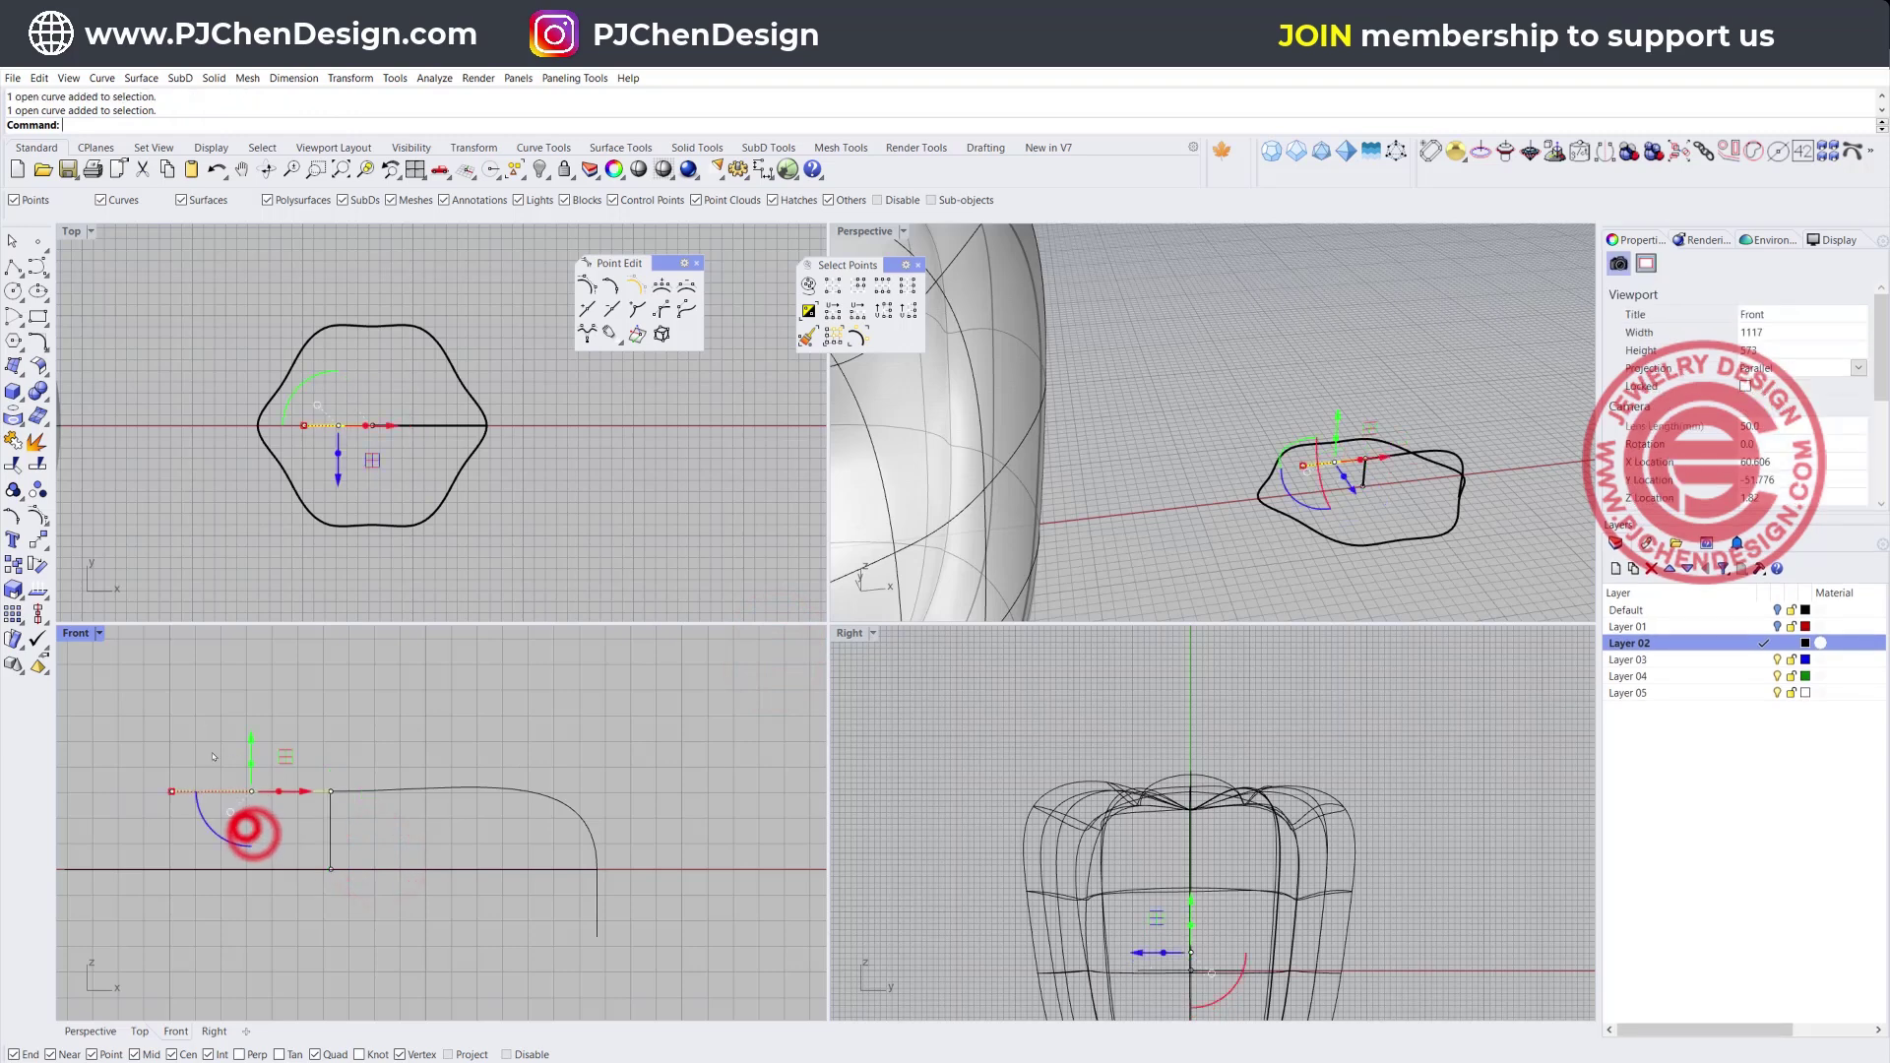
key(Delete)
drag(655, 915, 539, 905)
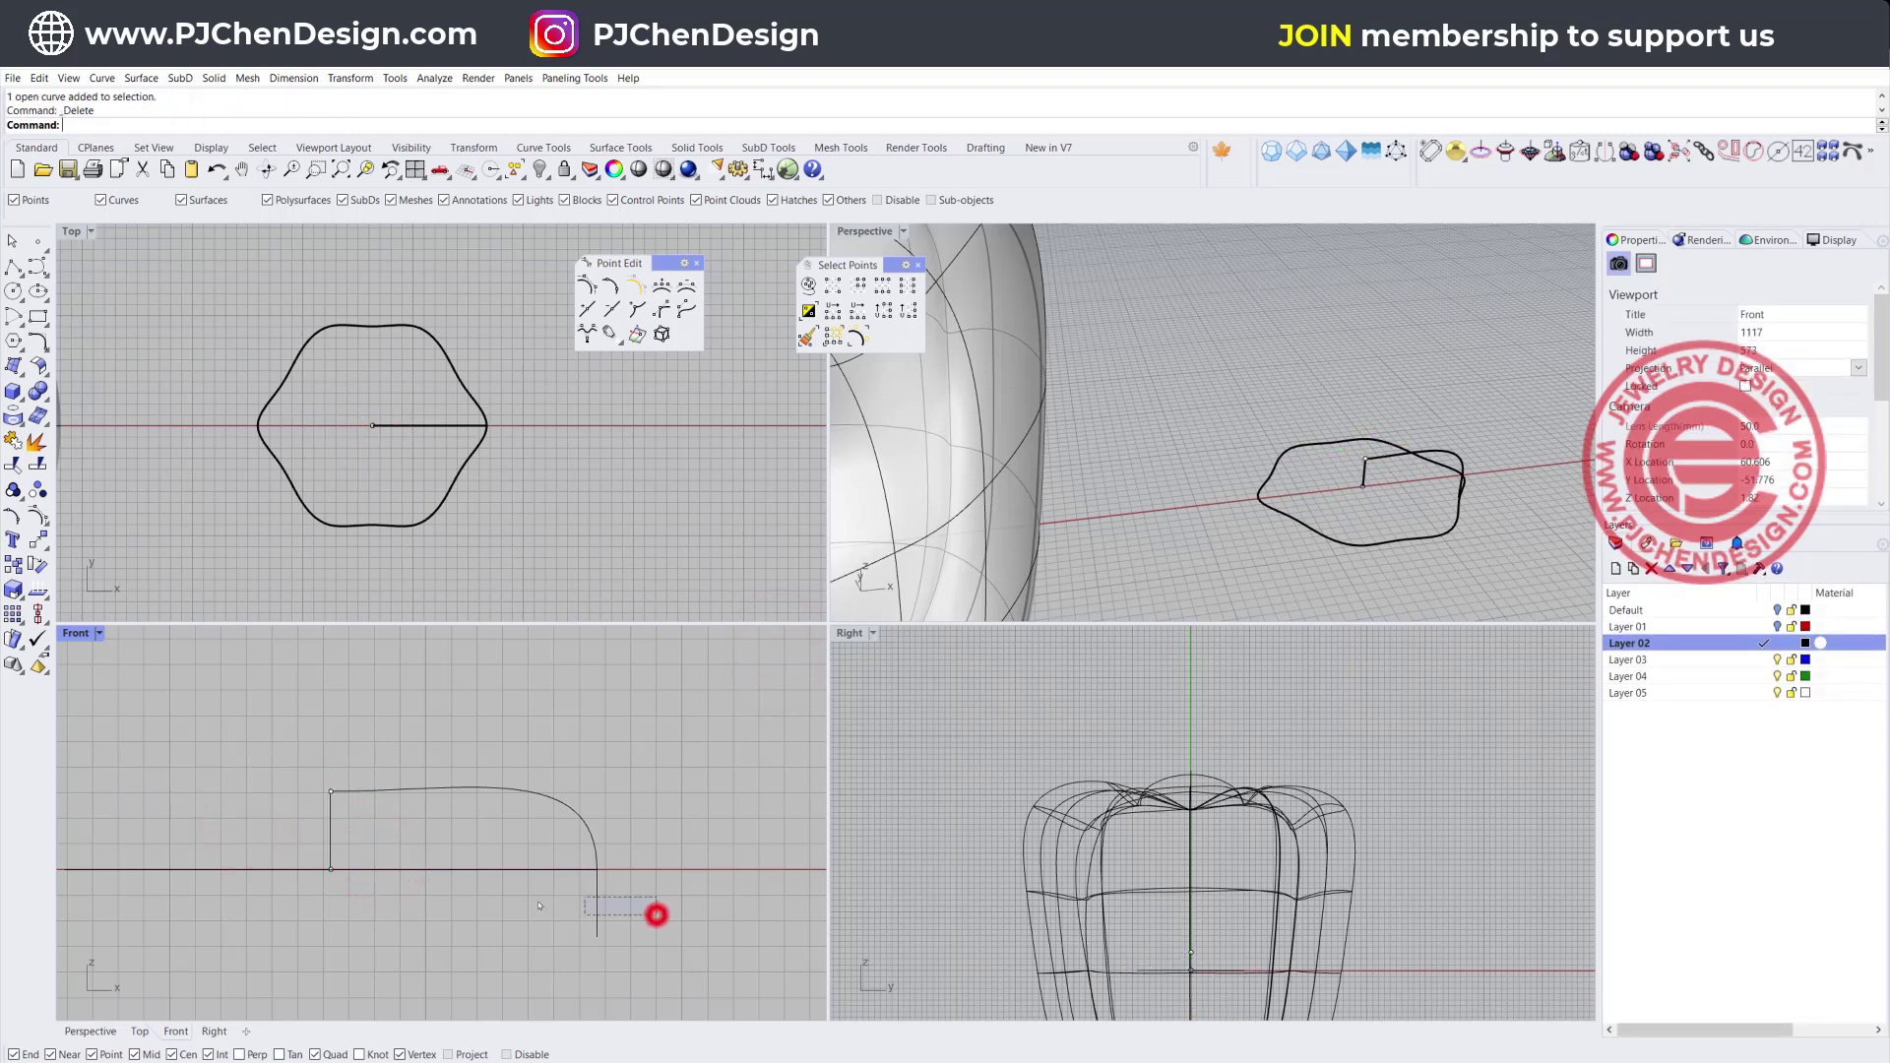
click(720, 761)
Rail Revolve the blend curve along the hexagon curve, using the vertical line's two ends as the axis
right_drag(1304, 370, 1300, 482)
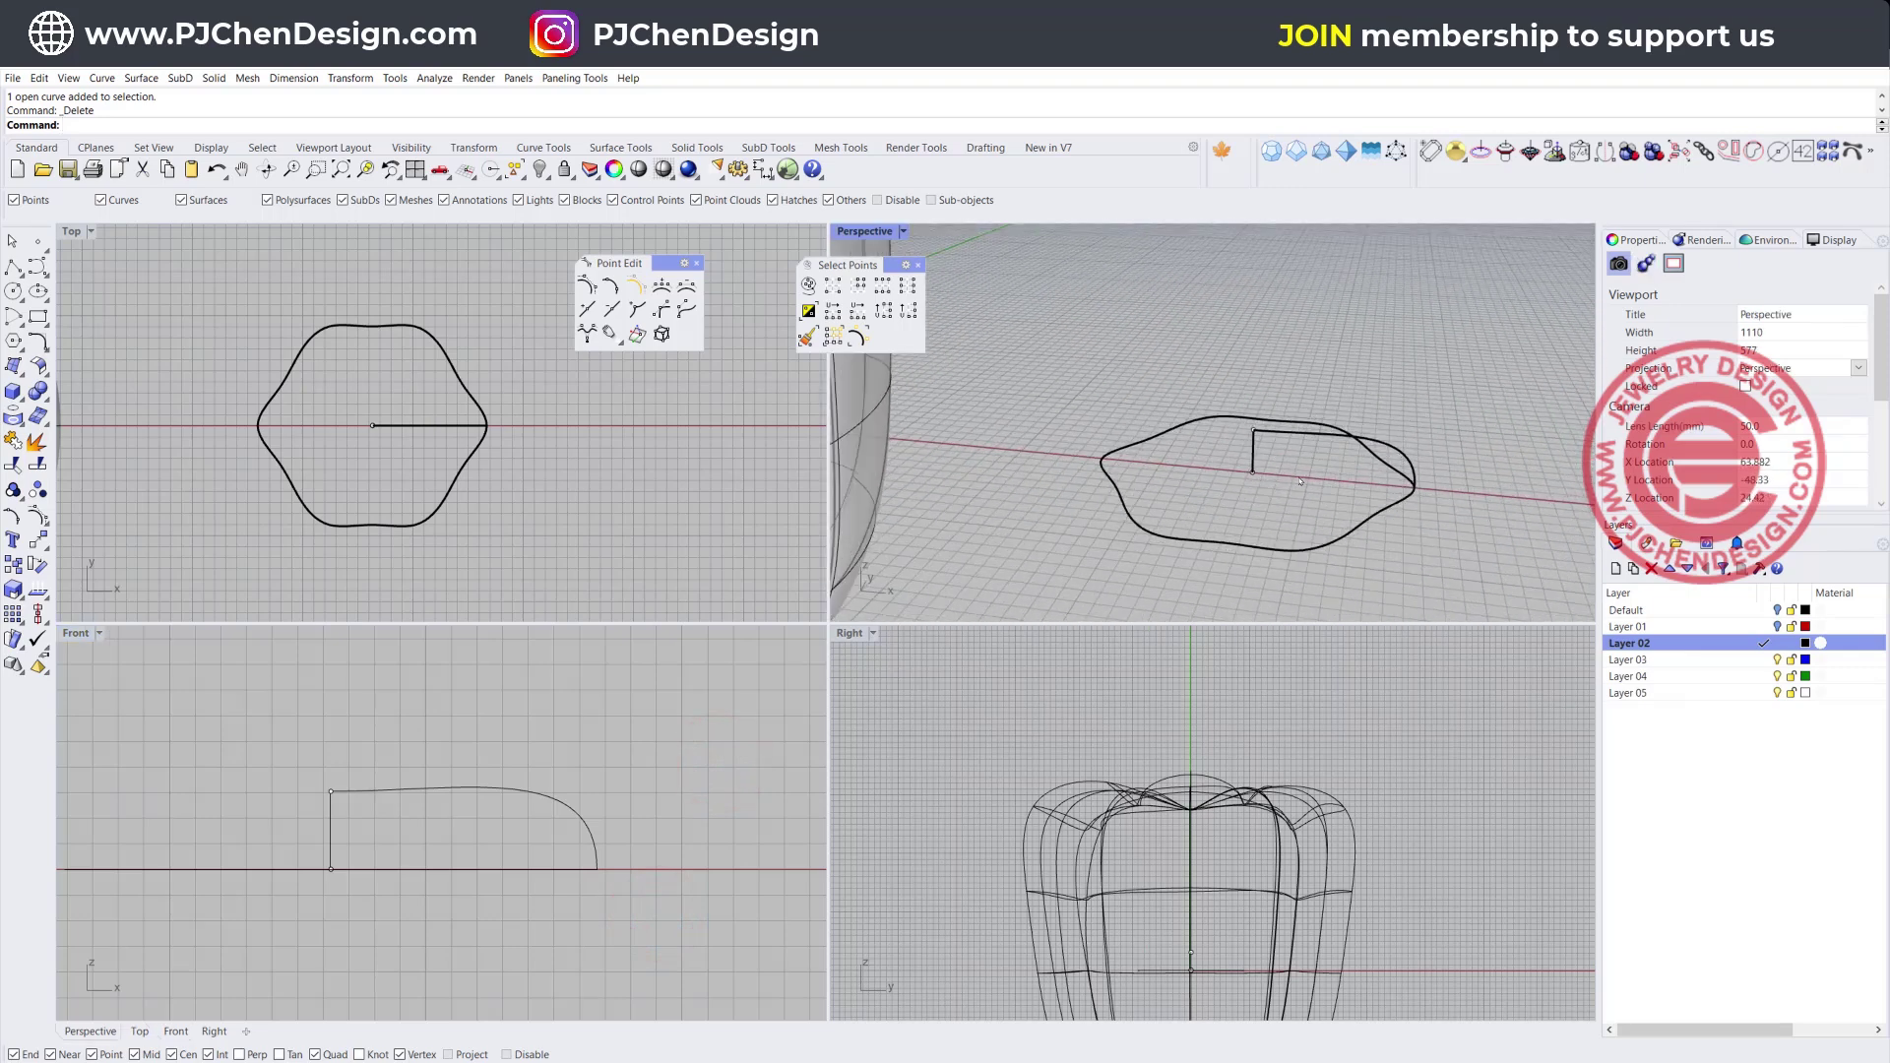
click(150, 81)
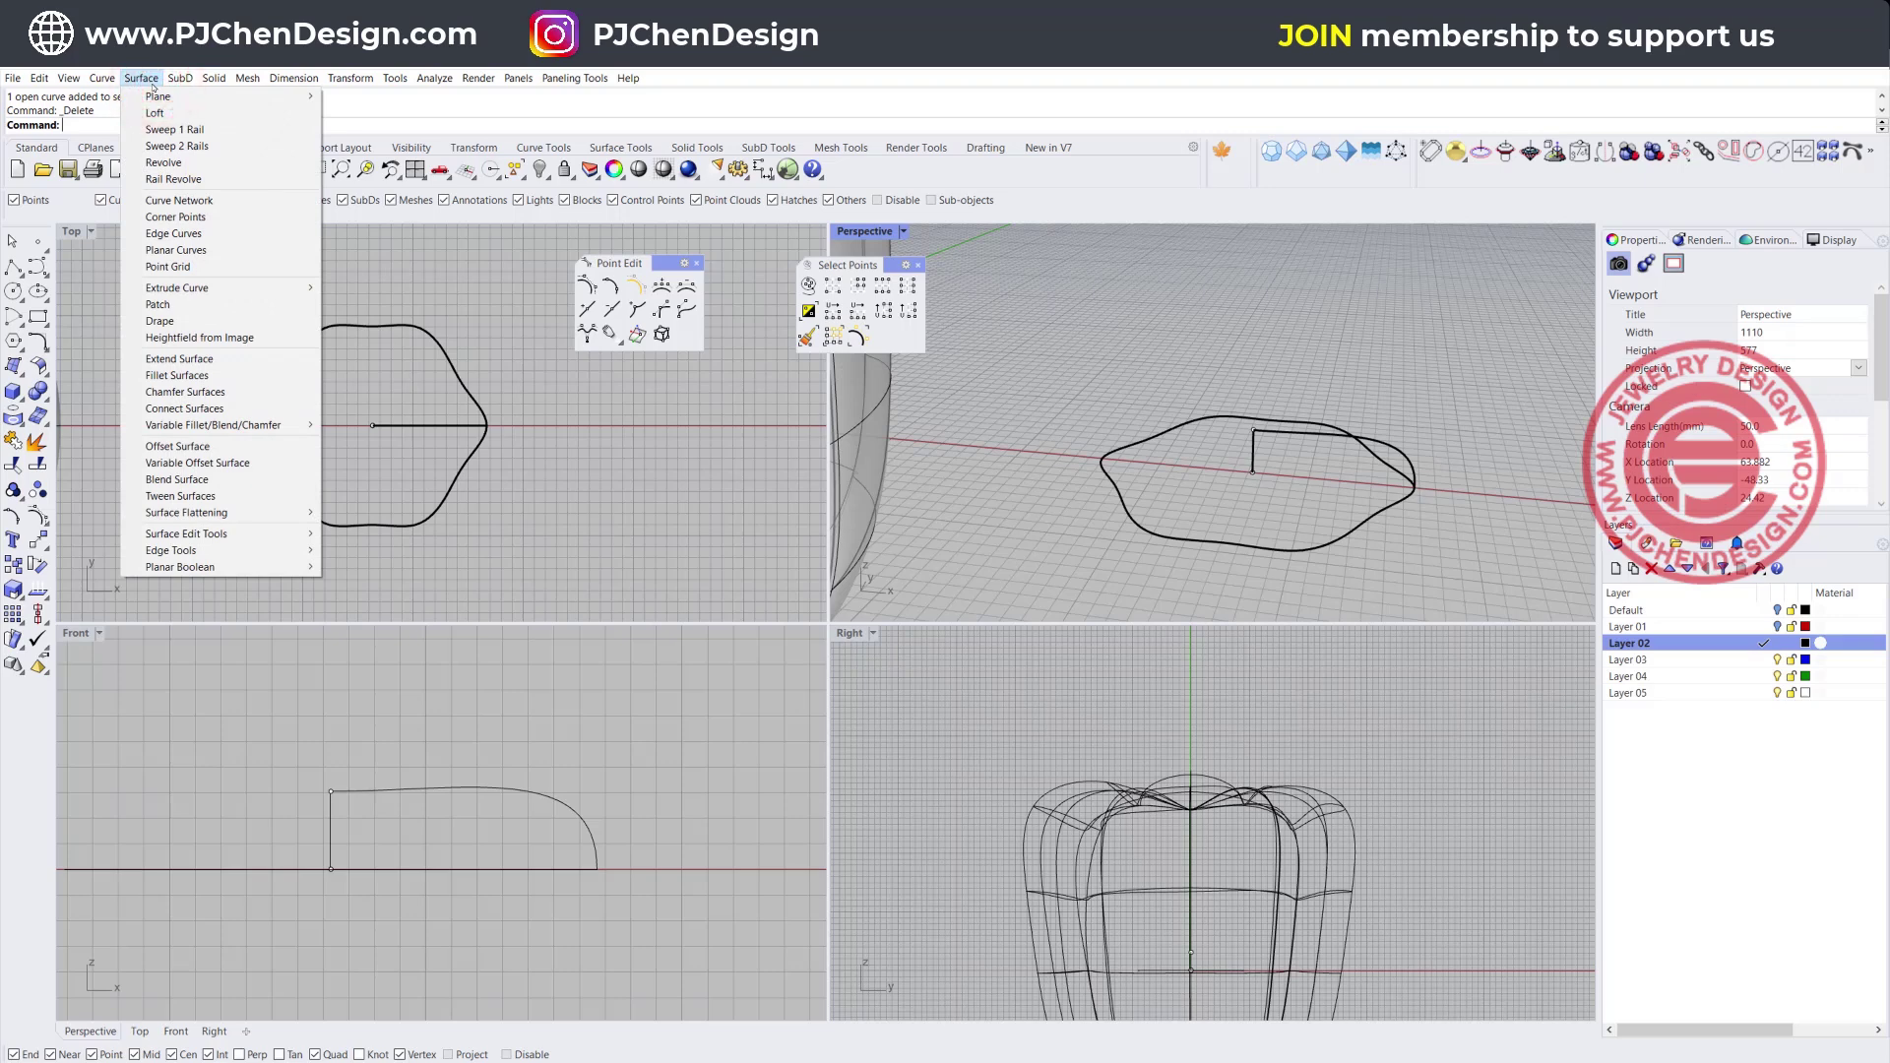
click(173, 179)
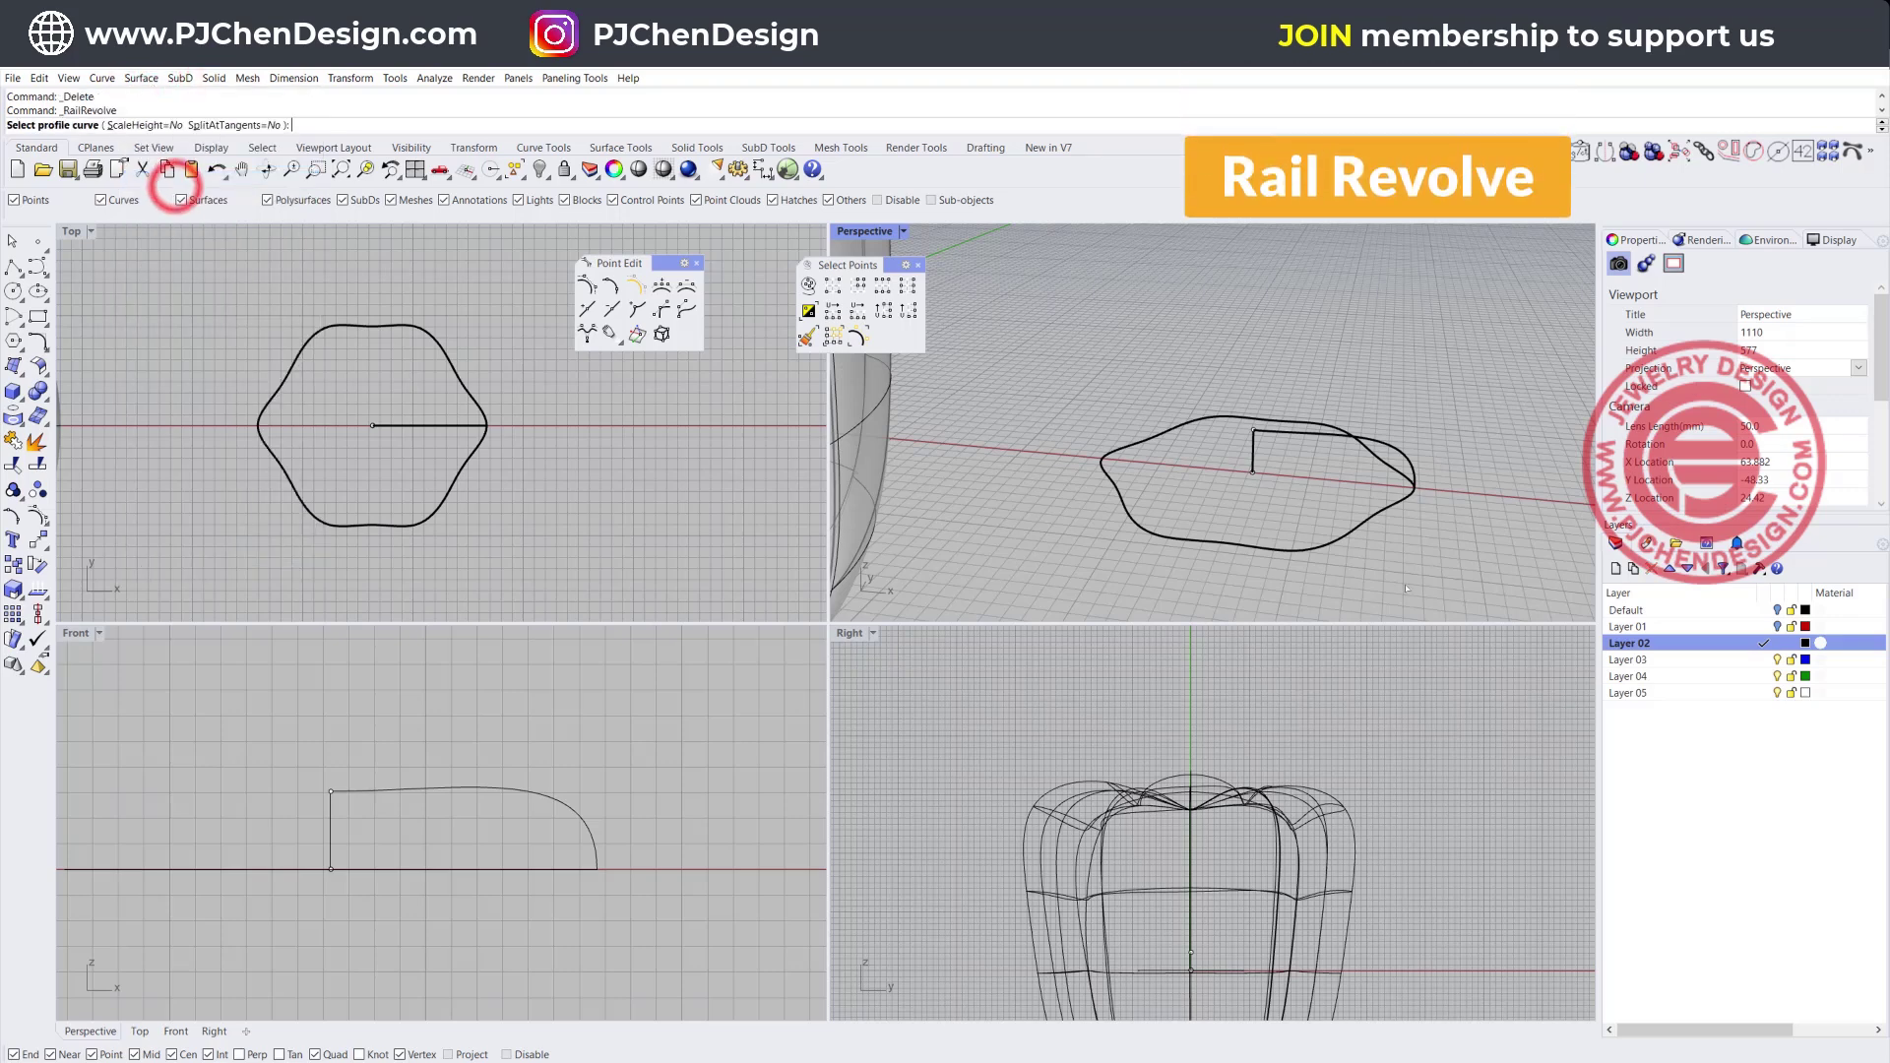
click(1407, 464)
click(1394, 502)
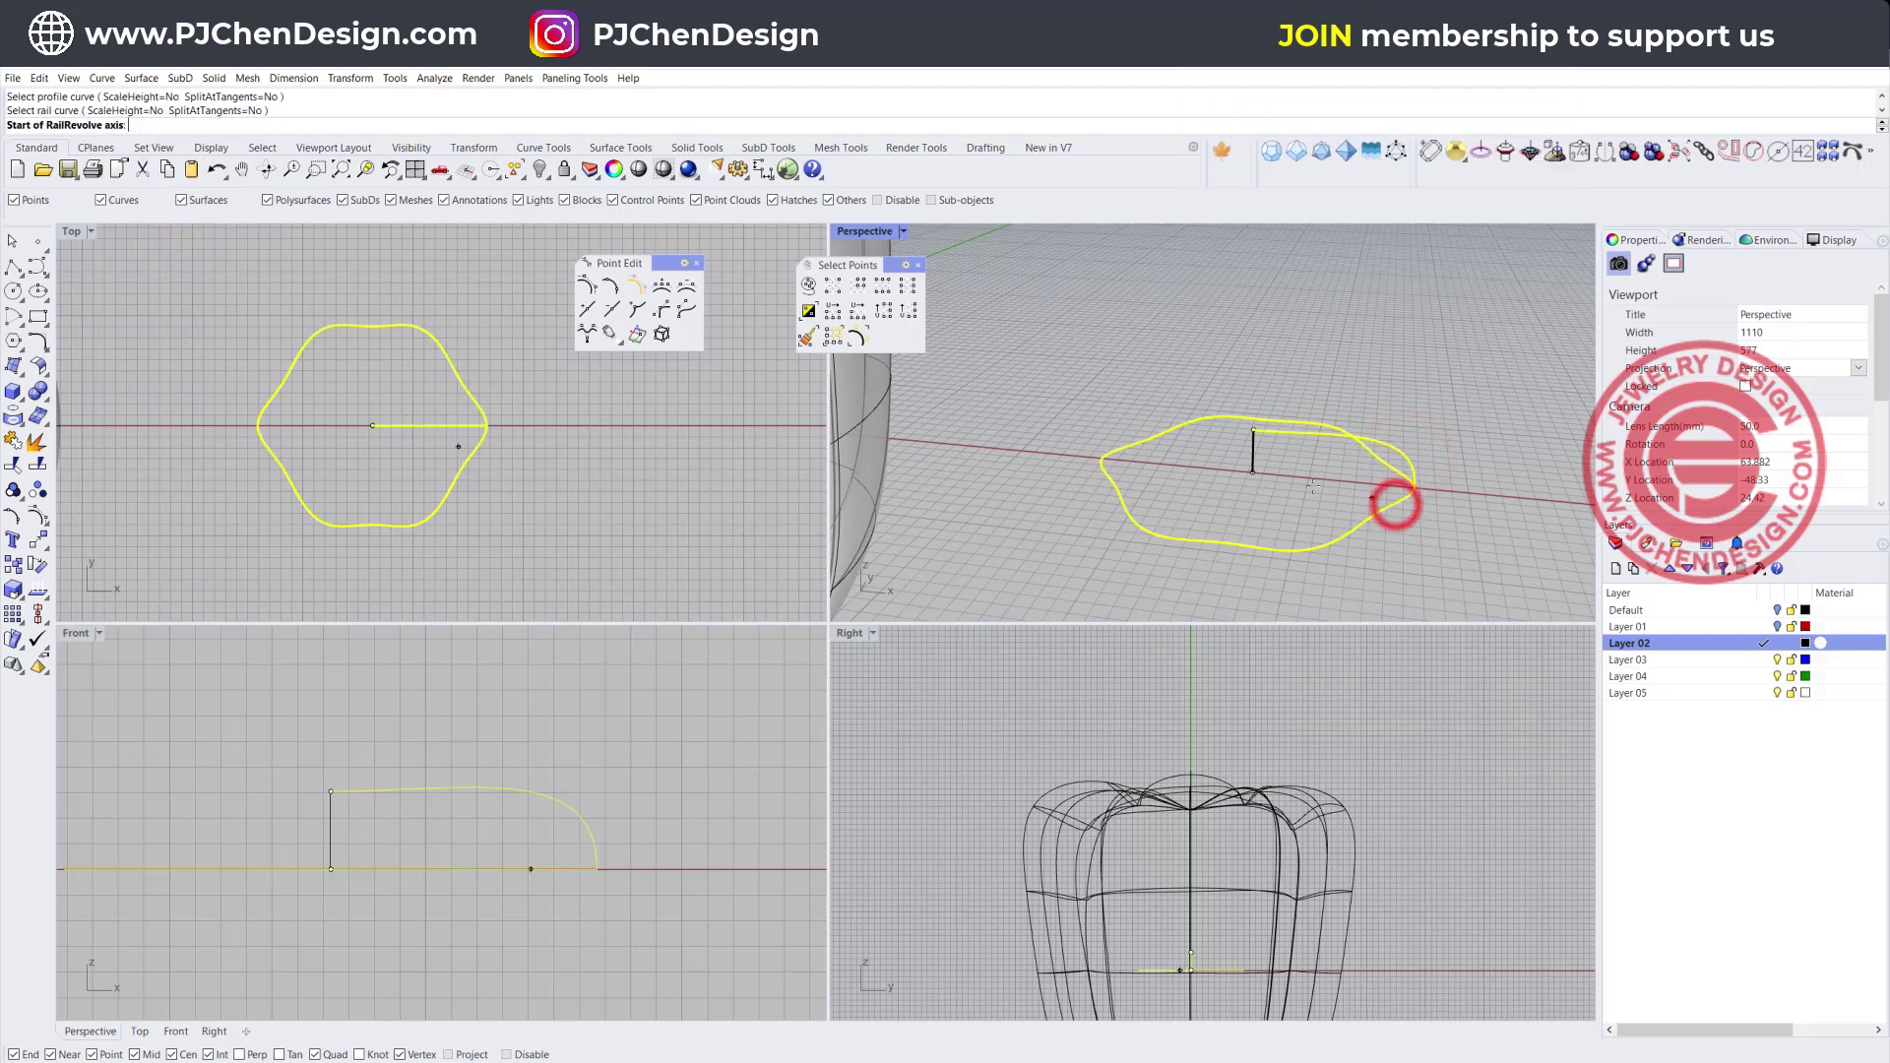
click(1254, 429)
click(1259, 475)
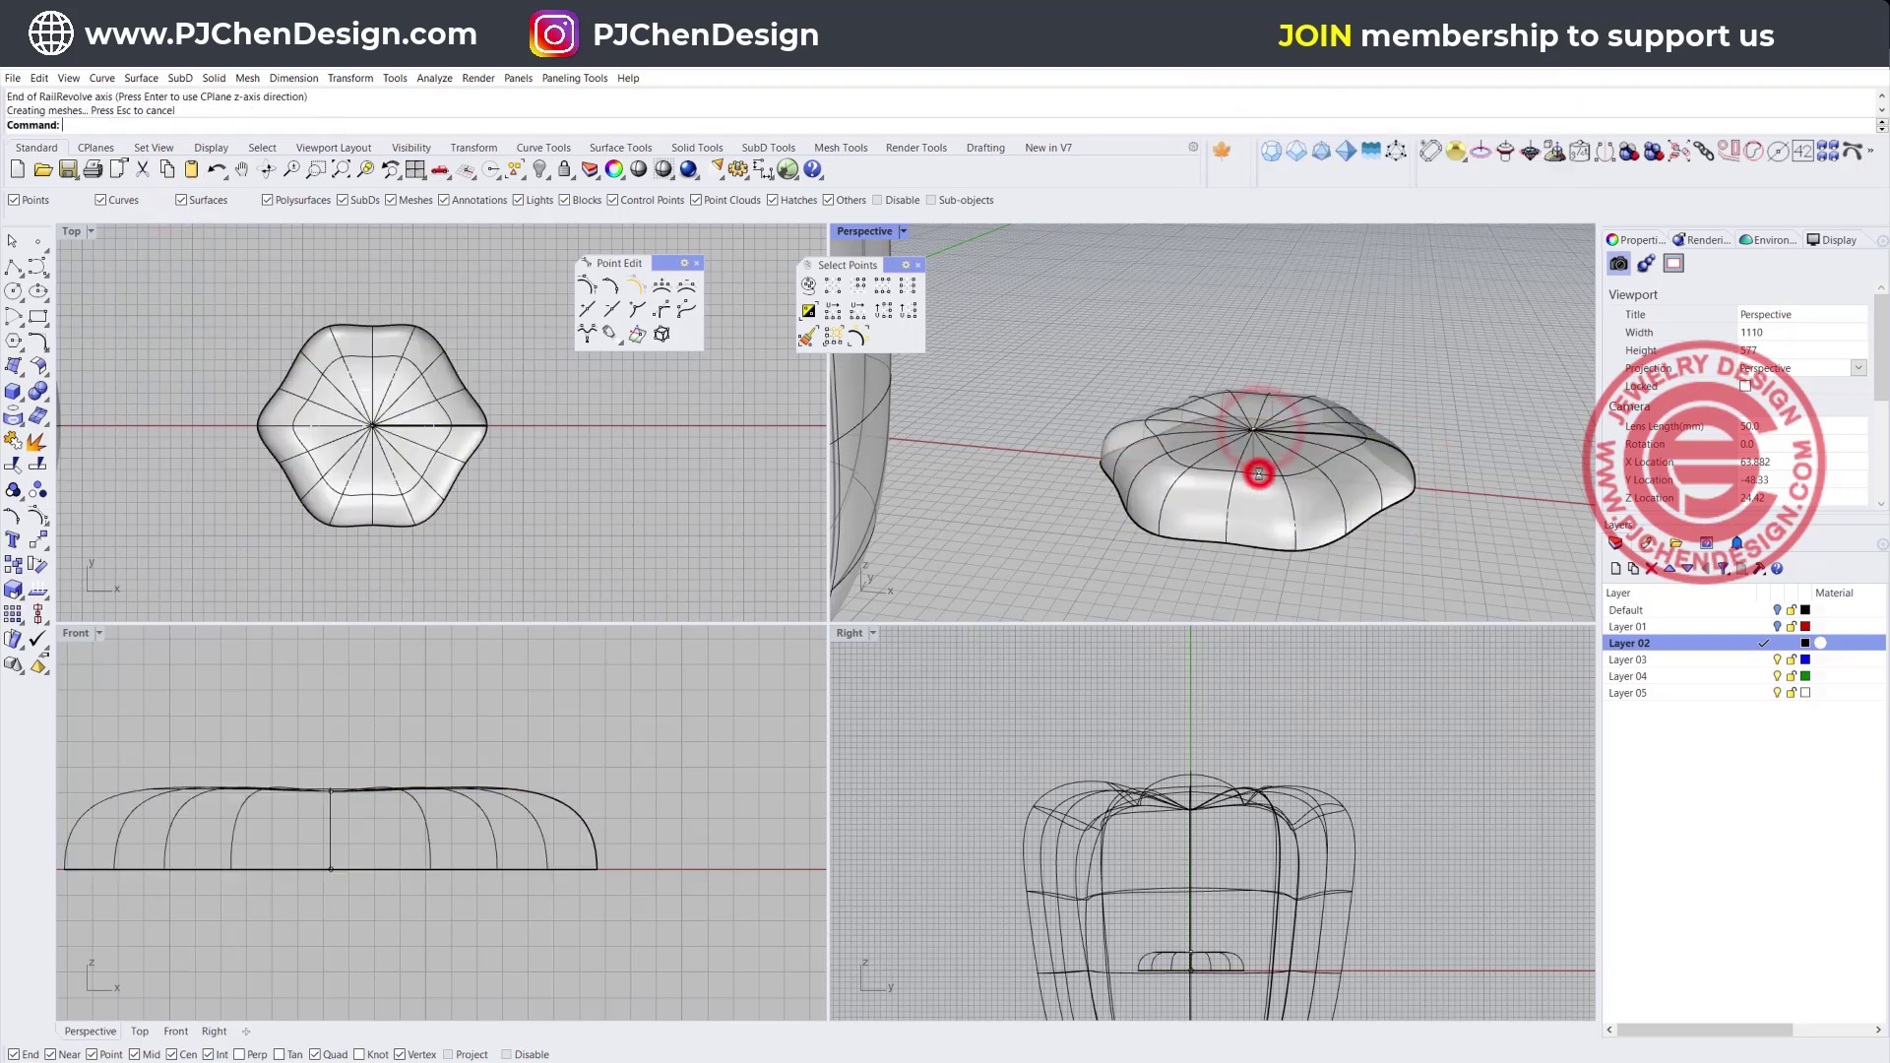
Cap the open base of the revolved surface to make it a closed solid
click(1189, 474)
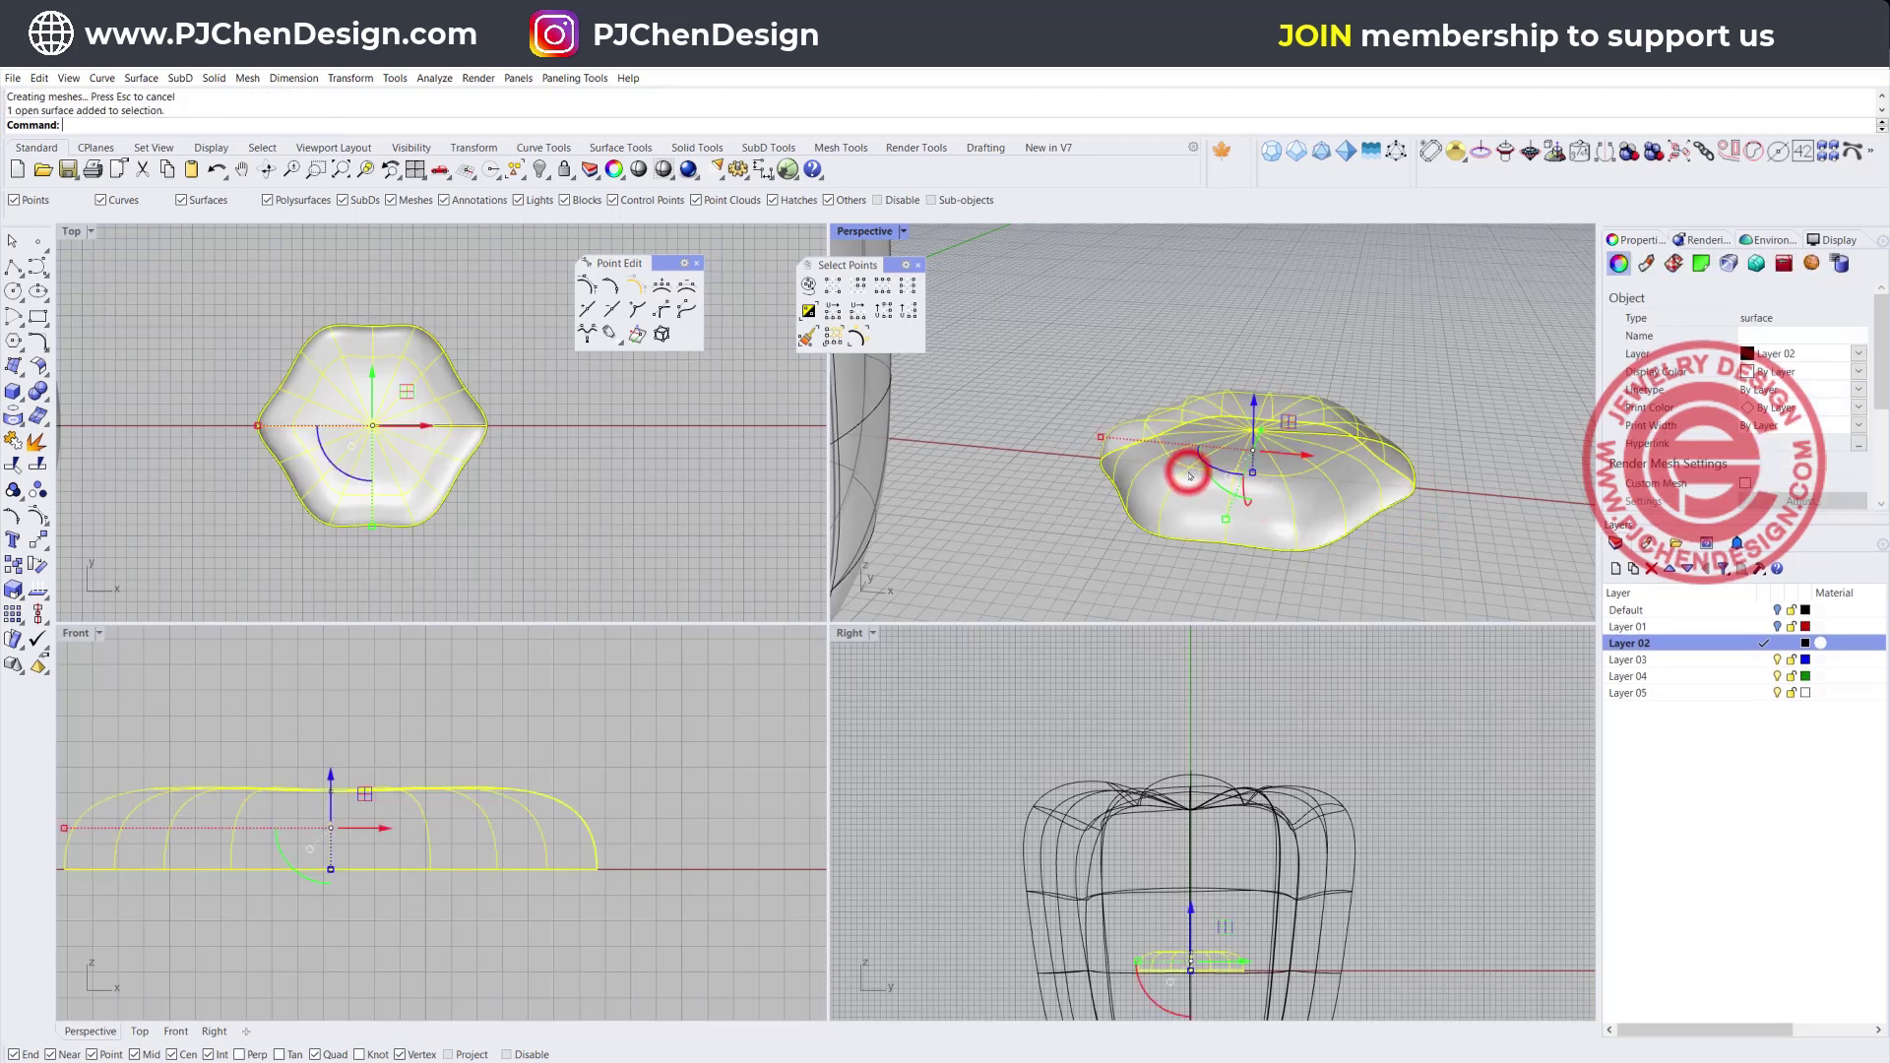
text(cap)
key(Return)
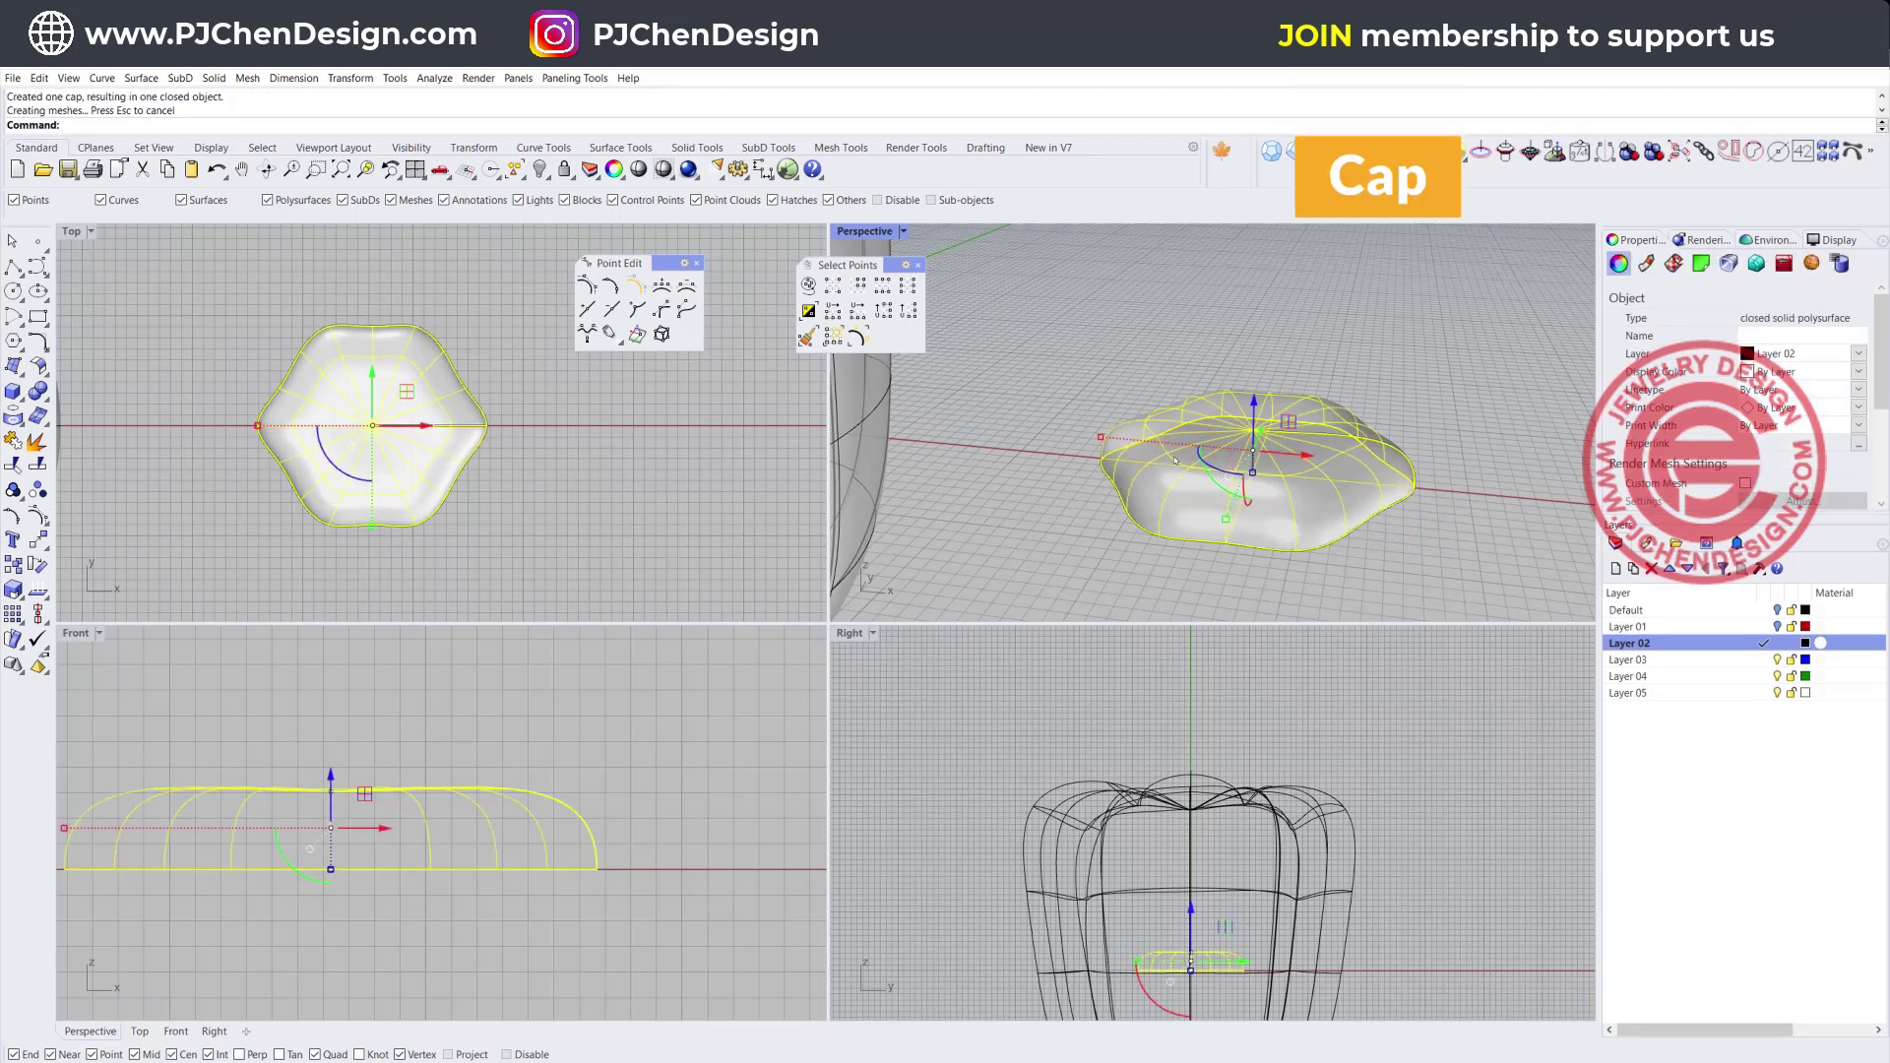
Align the capped solid concentrically to 0 so it is centred on the bell pepper in the Top view
scroll(386, 377, down, 5)
right_drag(457, 426, 675, 449)
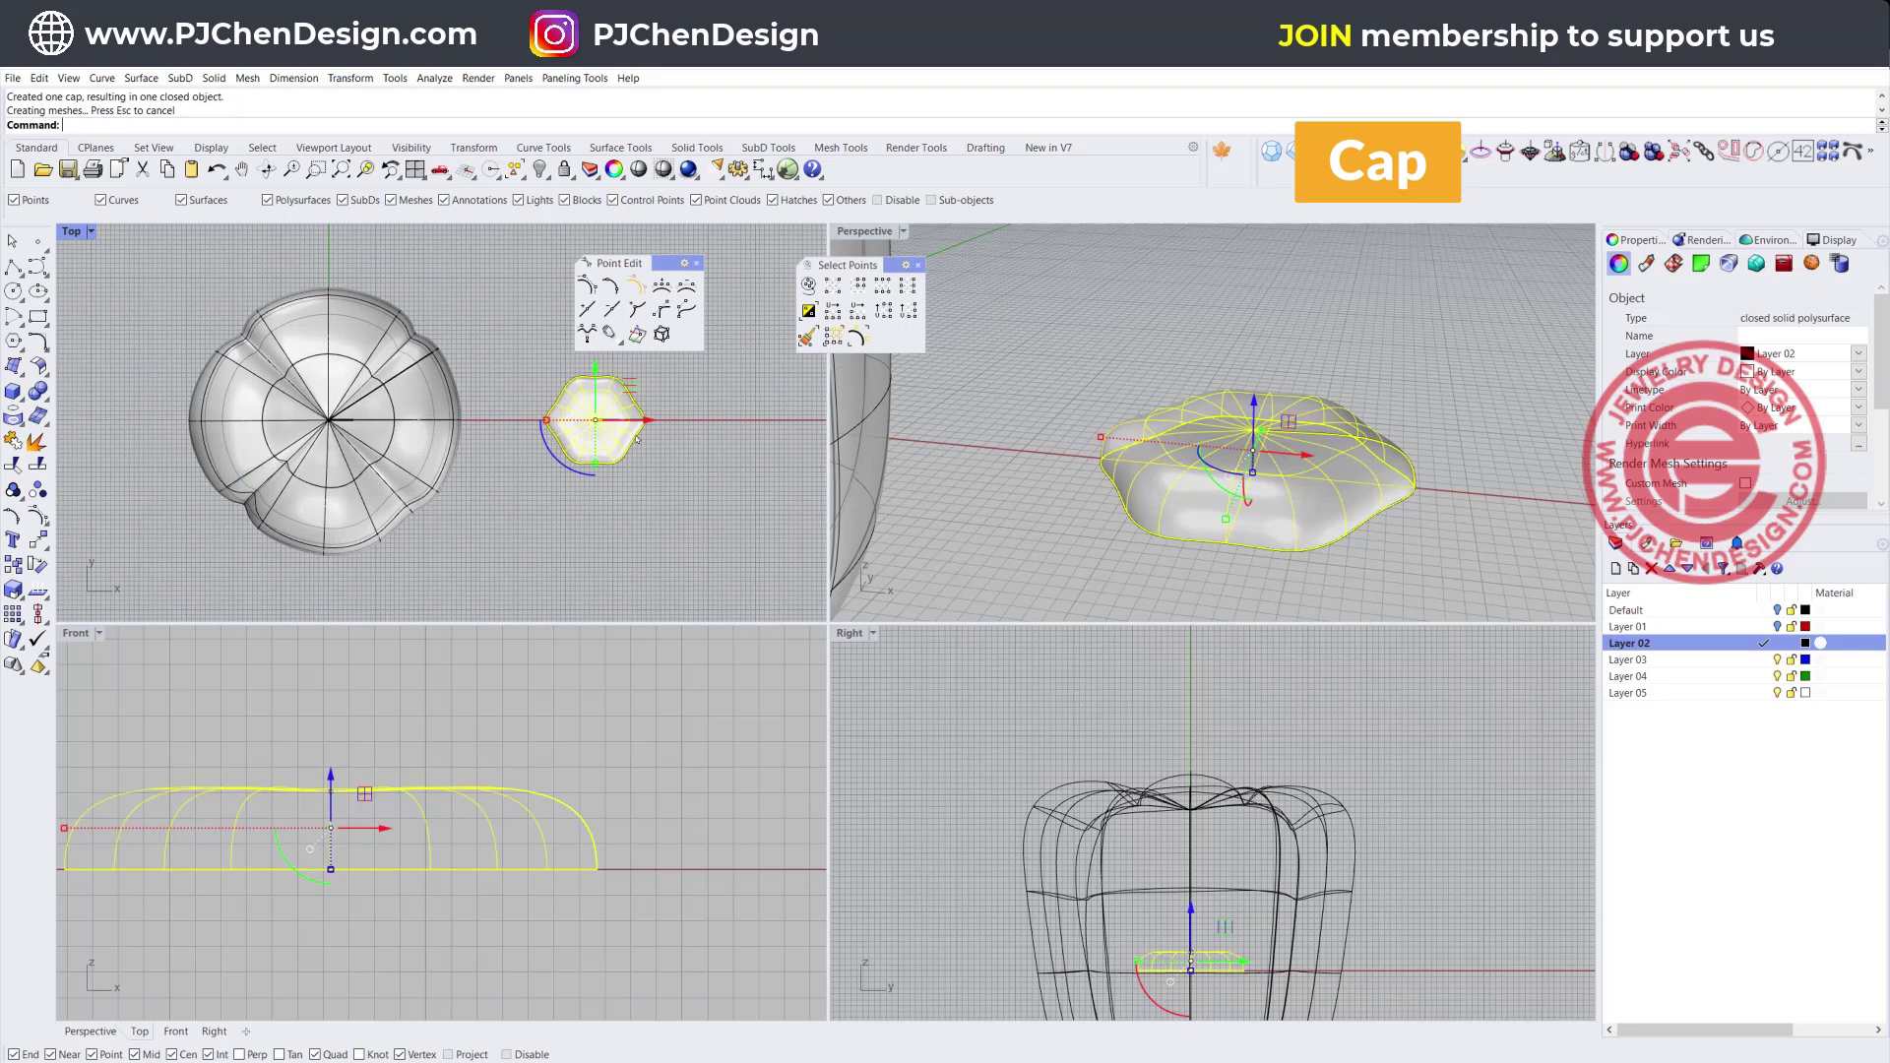
click(37, 617)
click(103, 645)
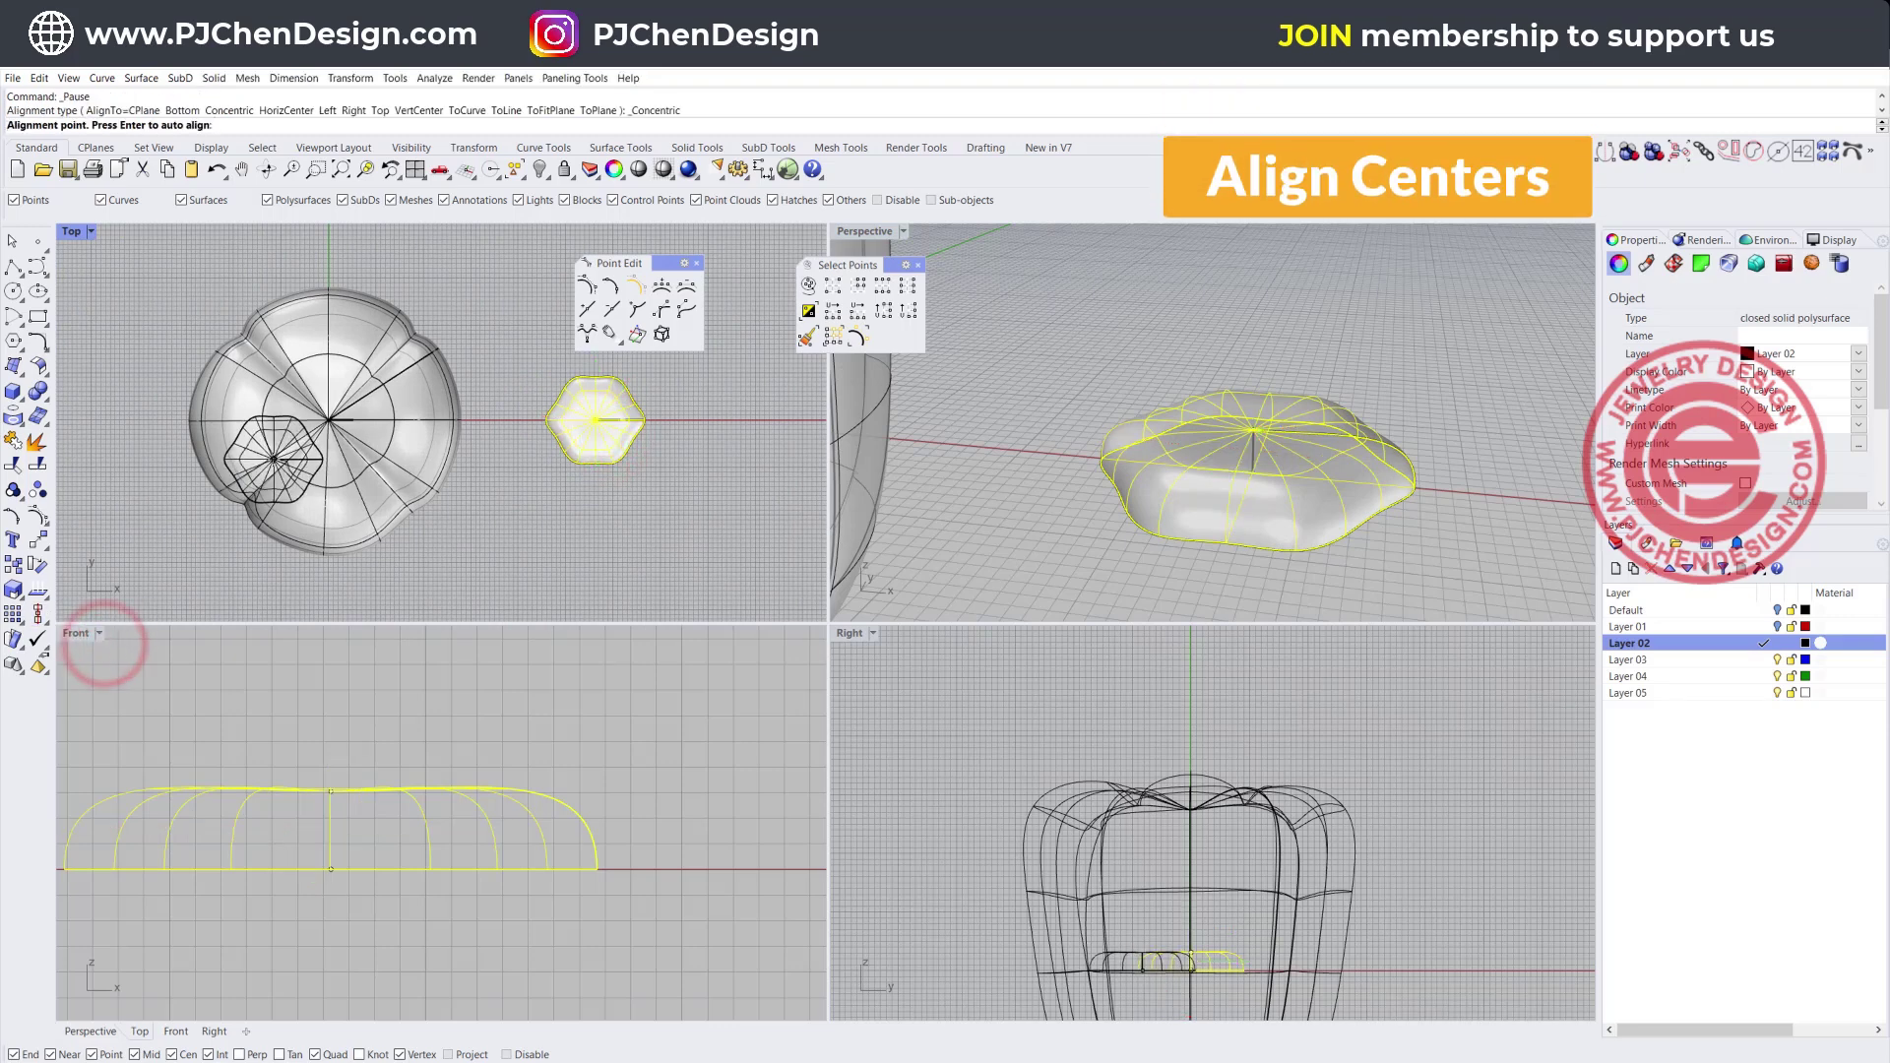
text(0)
key(Return)
Raise the capped solid vertically to the hollow at the top of the bell pepper in the Front view
scroll(317, 845, down, 10)
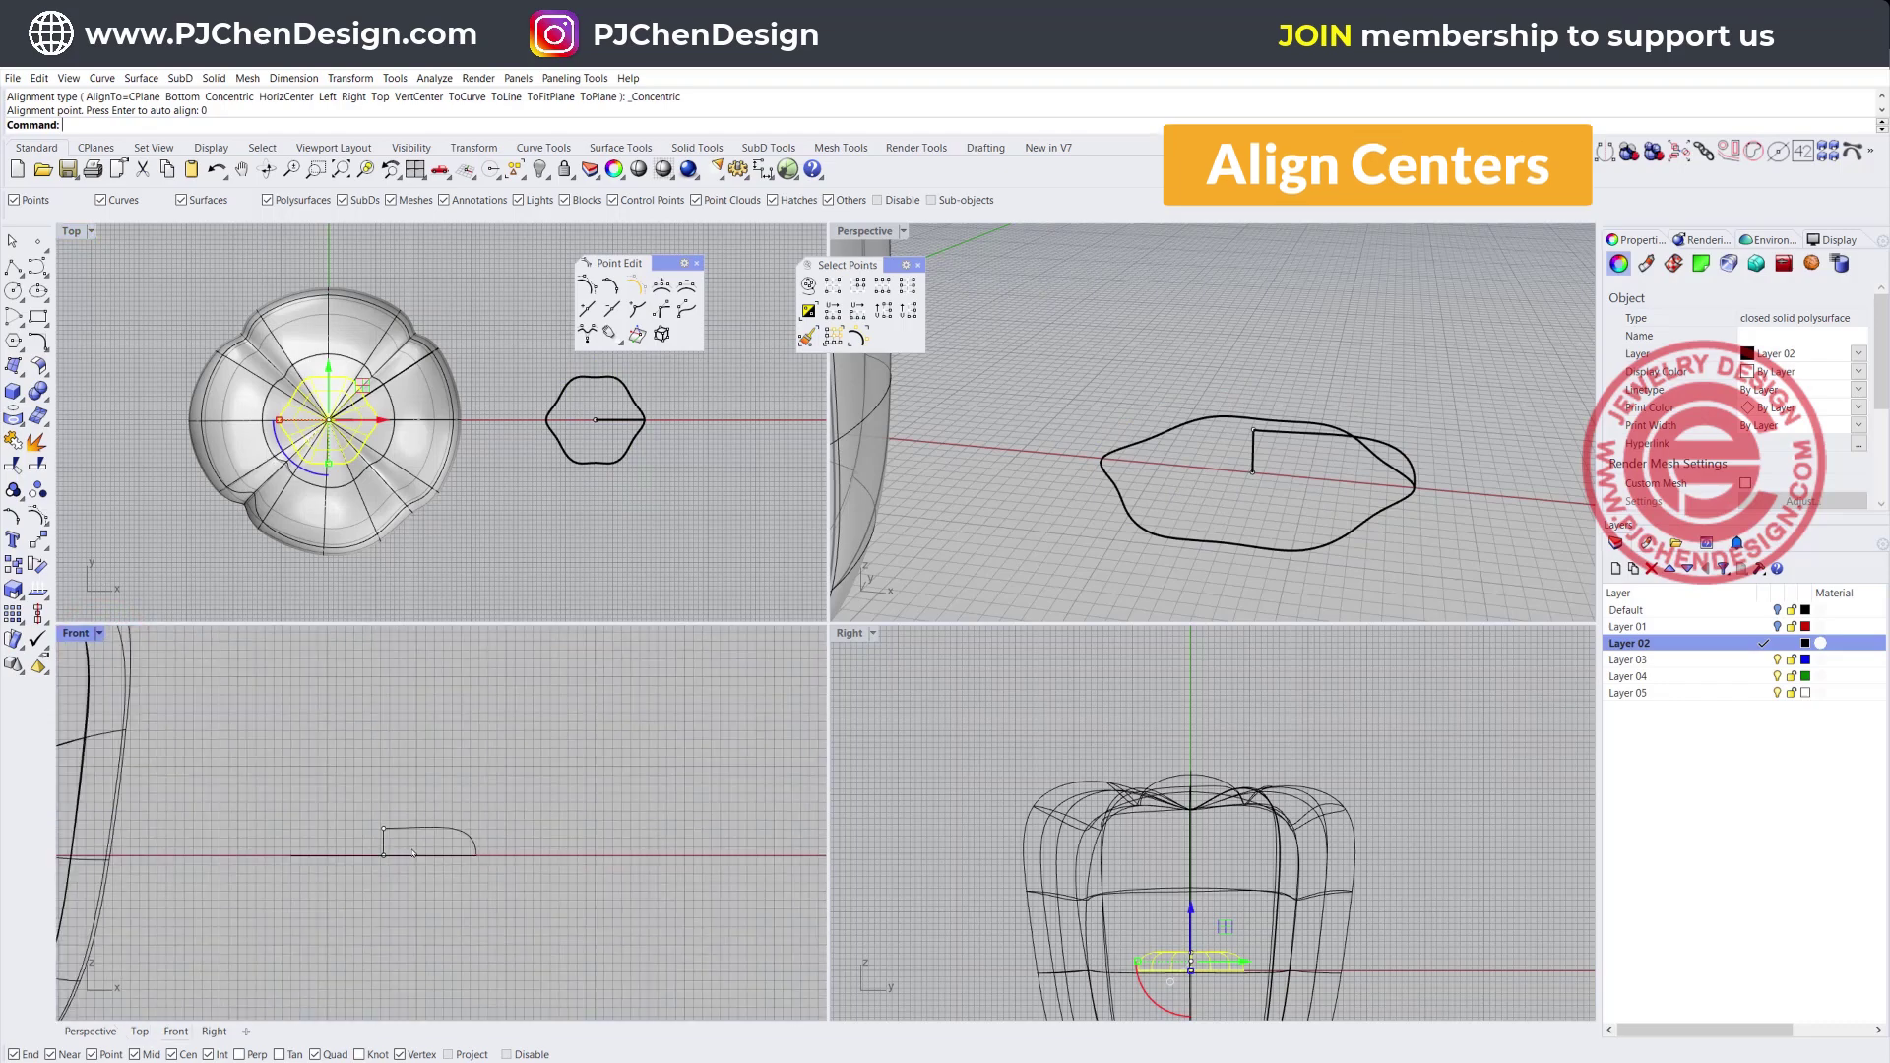
drag(314, 844, 314, 777)
click(504, 748)
click(667, 544)
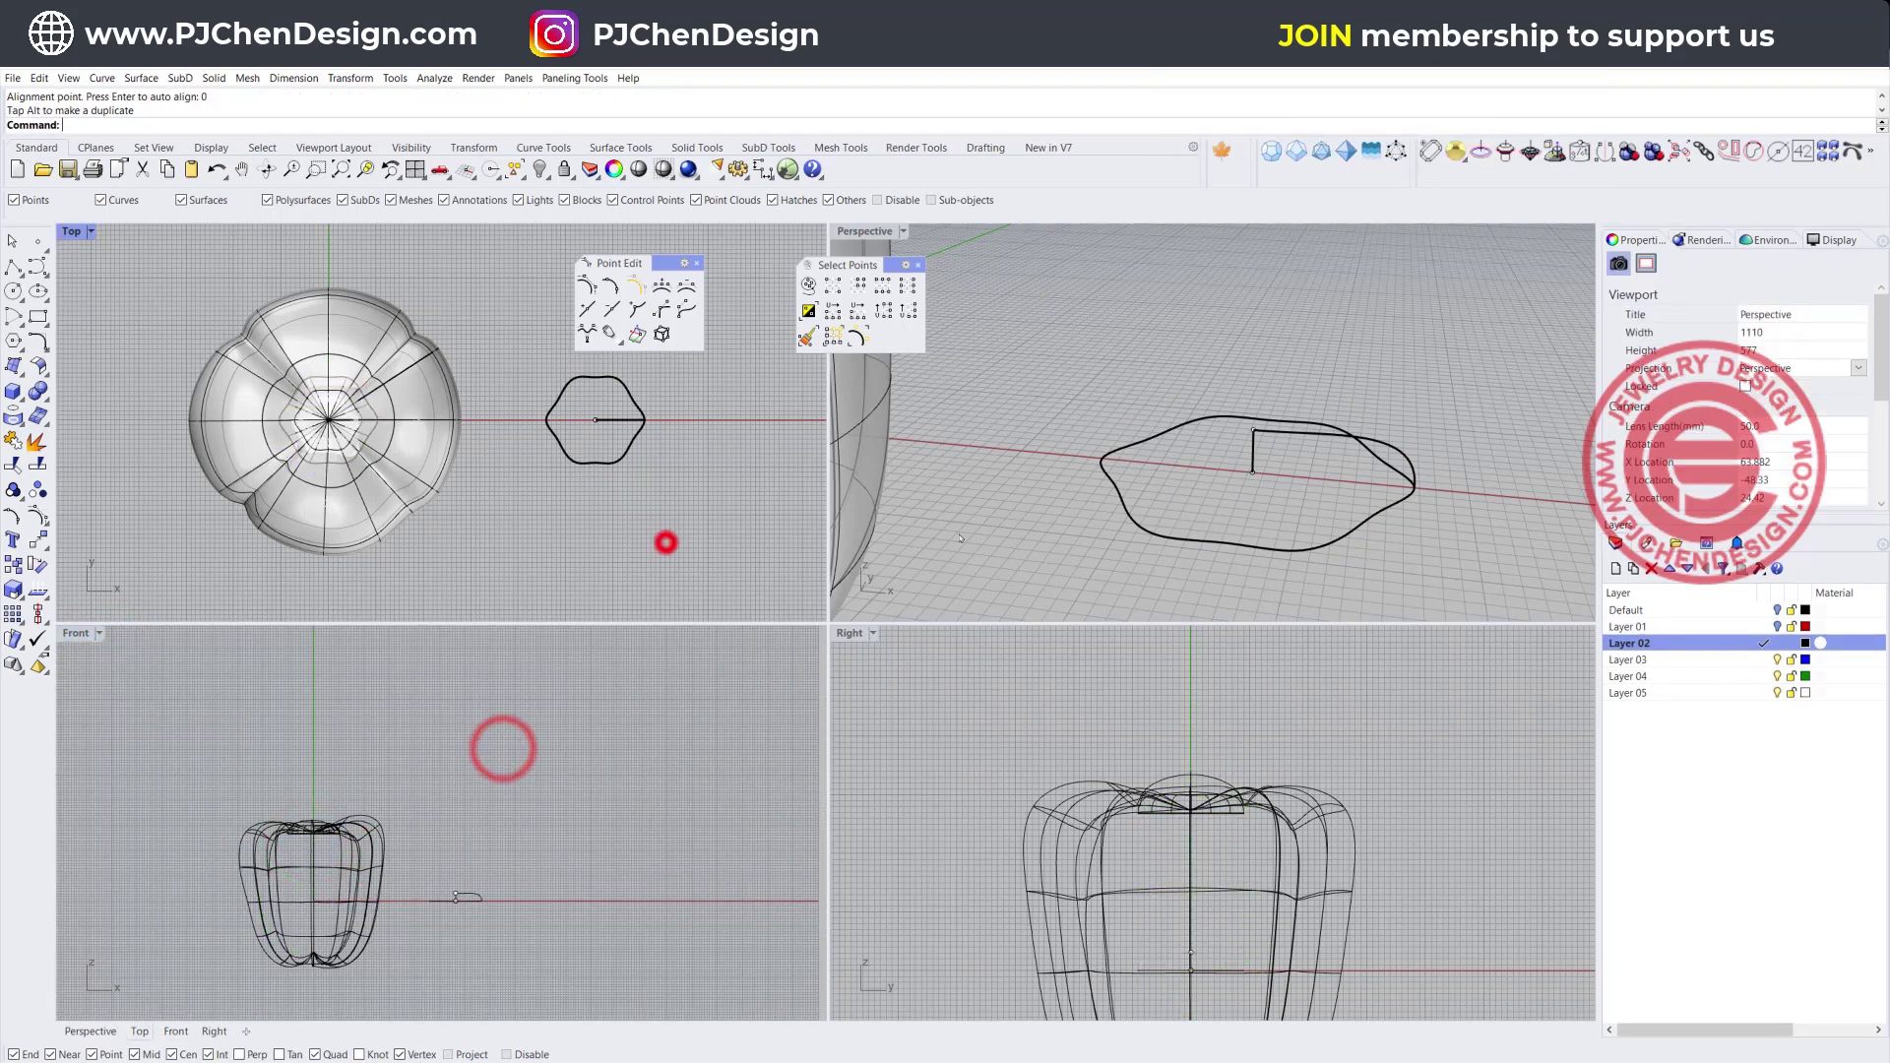
Fine-tune the height of the capped solid in the pepper's top hollow and check its fit in the Perspective view
scroll(1175, 409, down, 4)
shift+right_drag(1102, 382, 1080, 347)
click(1078, 345)
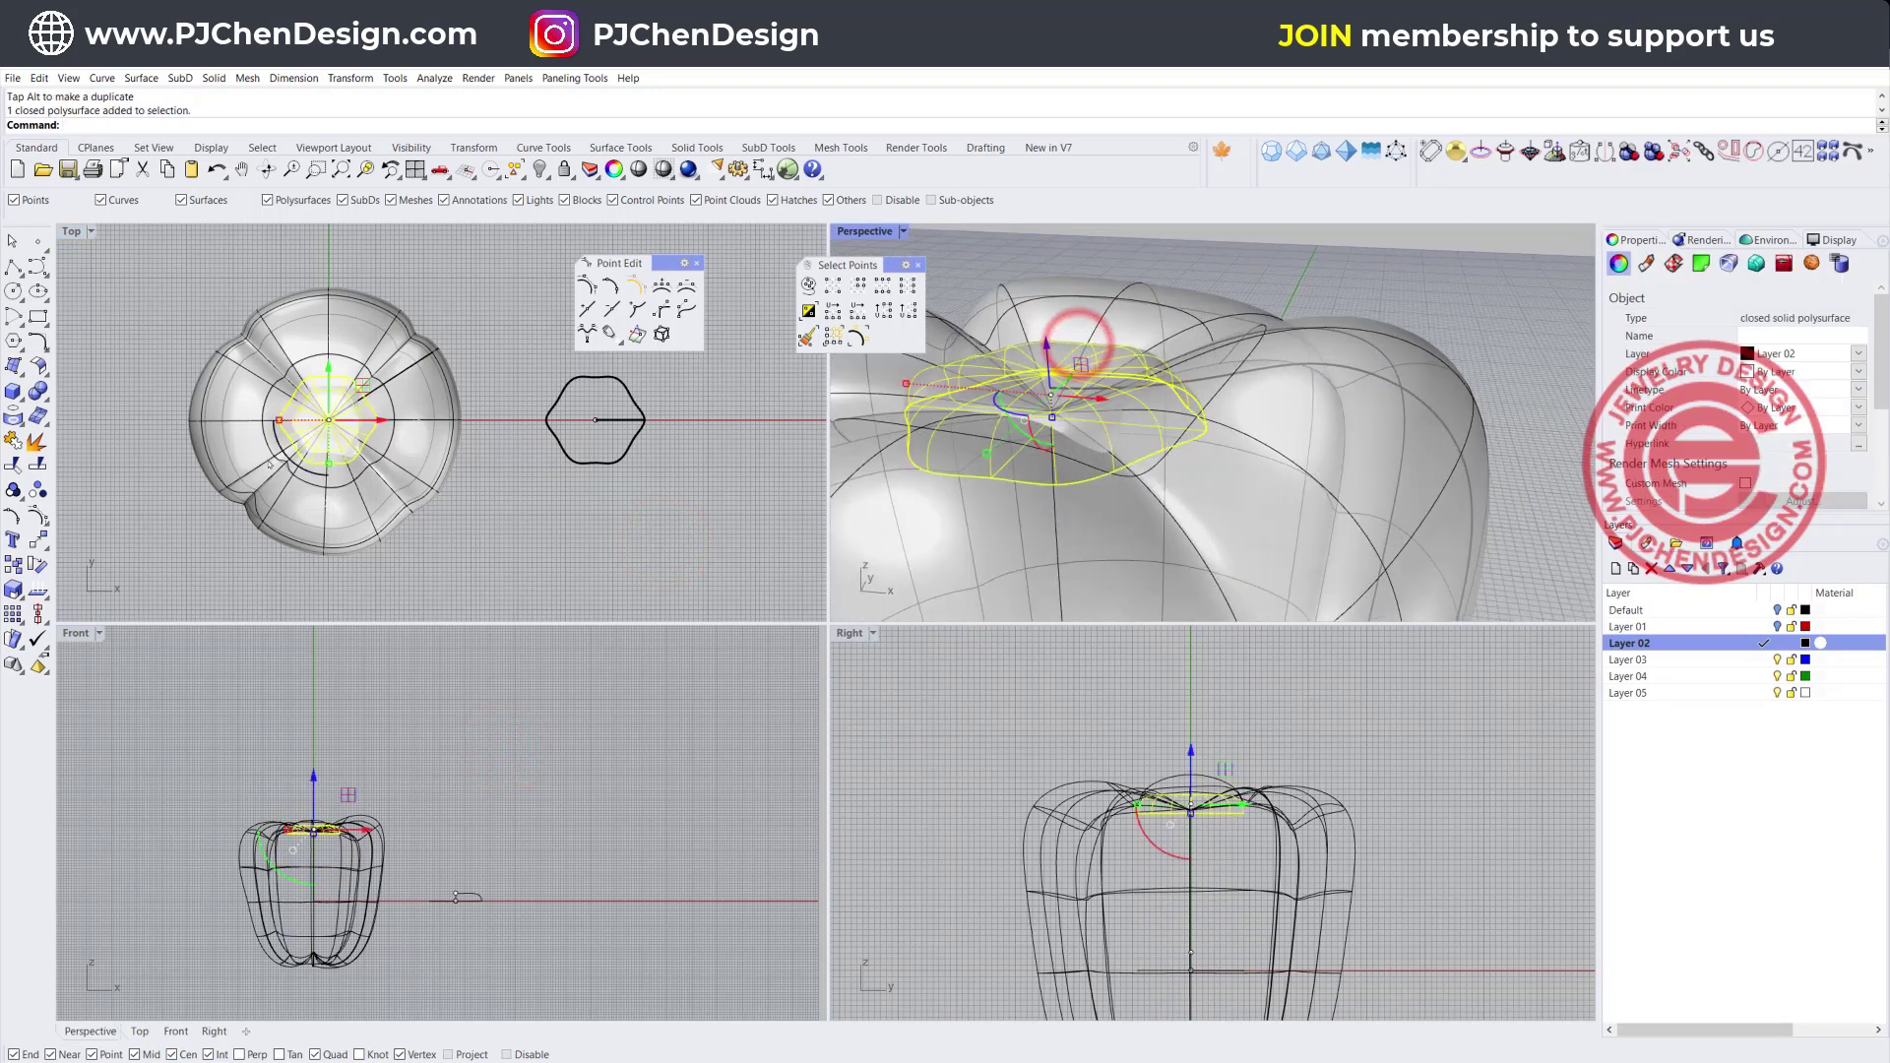
scroll(315, 797, up, 5)
drag(325, 760, 328, 761)
click(626, 751)
right_drag(1177, 320, 931, 247)
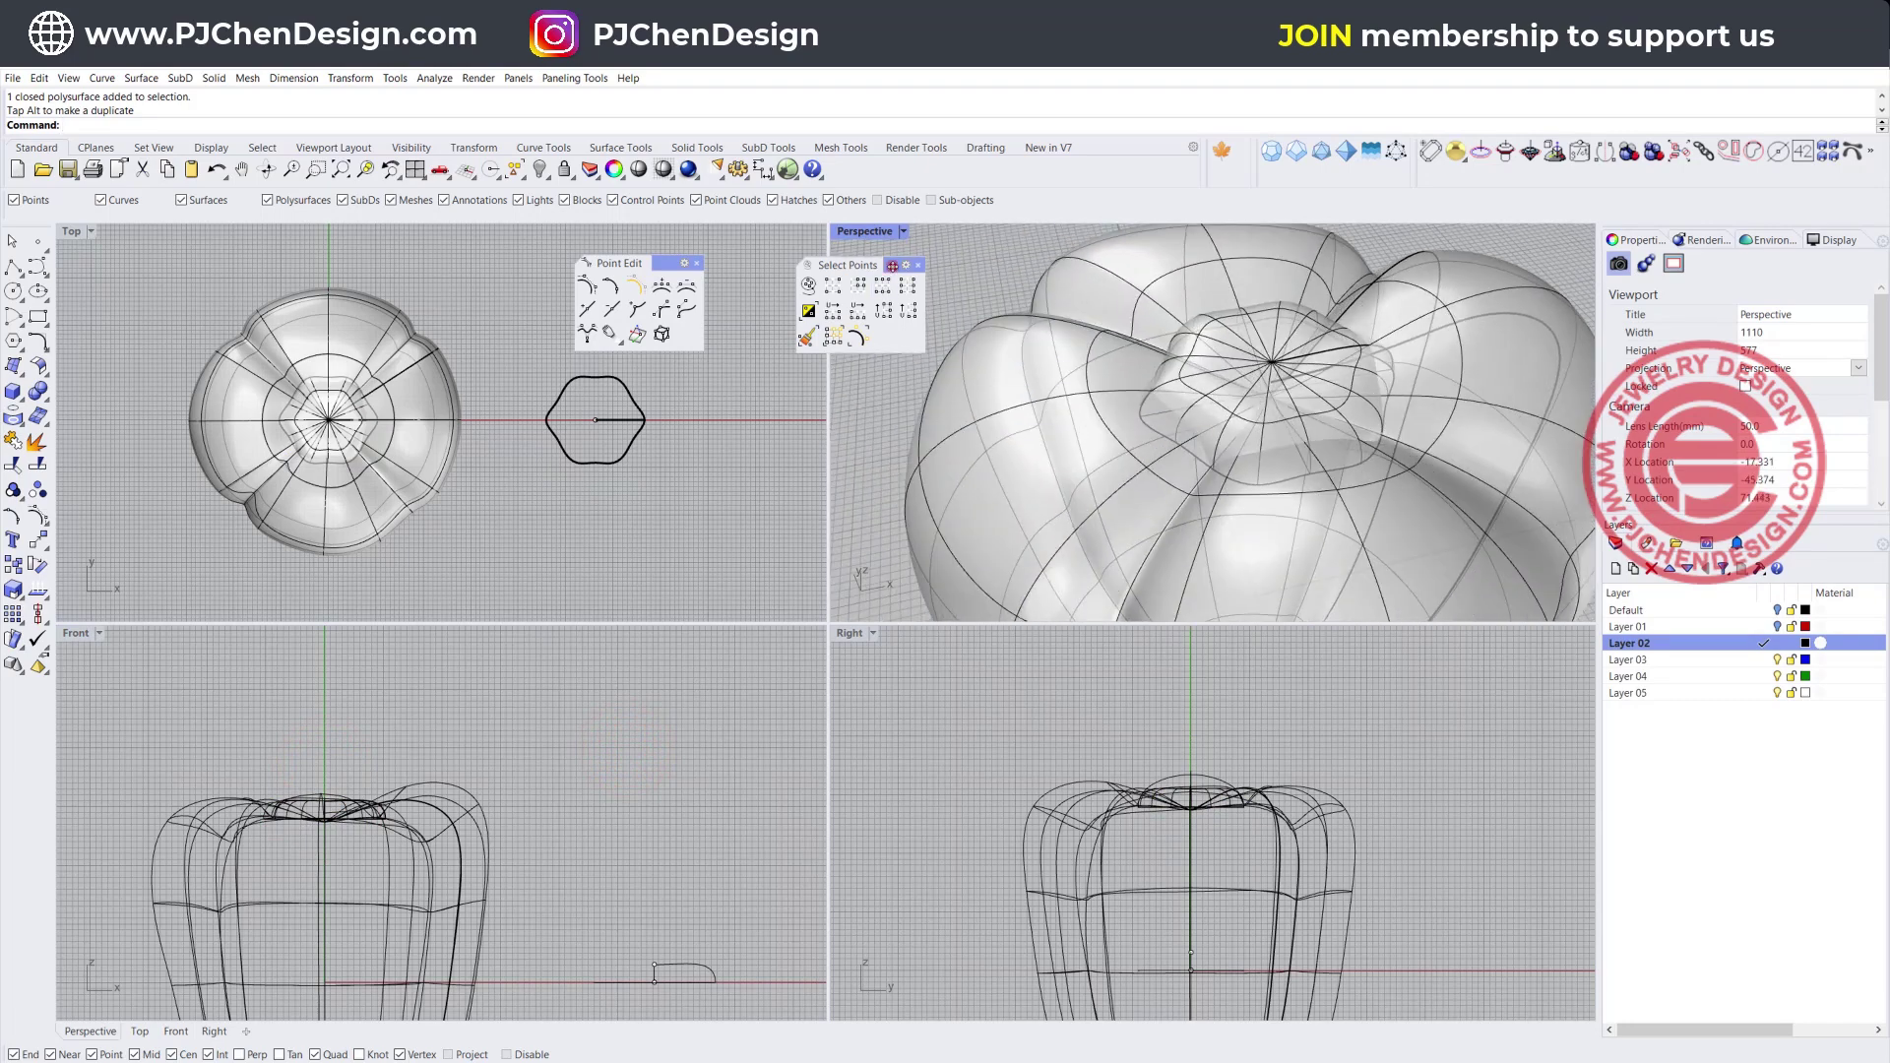
Show the Perspective view in Rendered display and examine from several angles how the cap sits in the pepper's top
drag(886, 264, 778, 256)
click(904, 232)
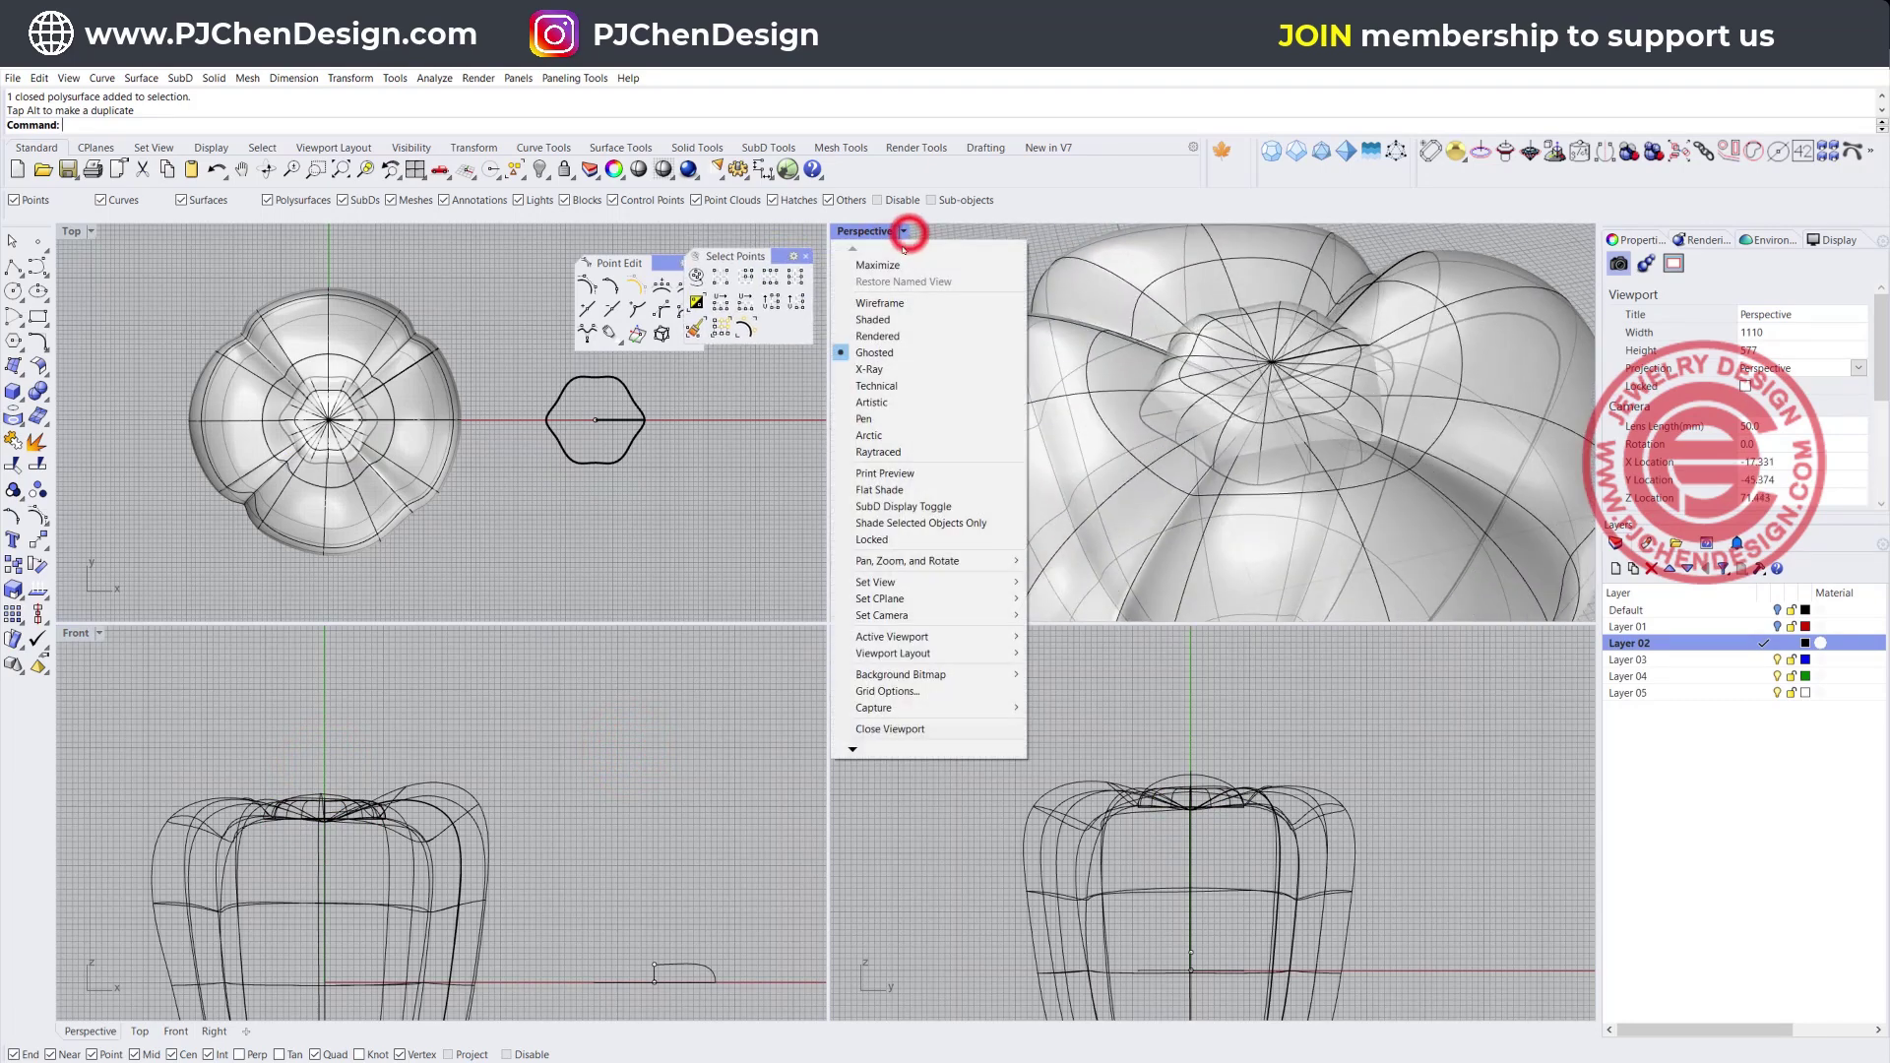
click(891, 332)
scroll(1265, 441, down, 8)
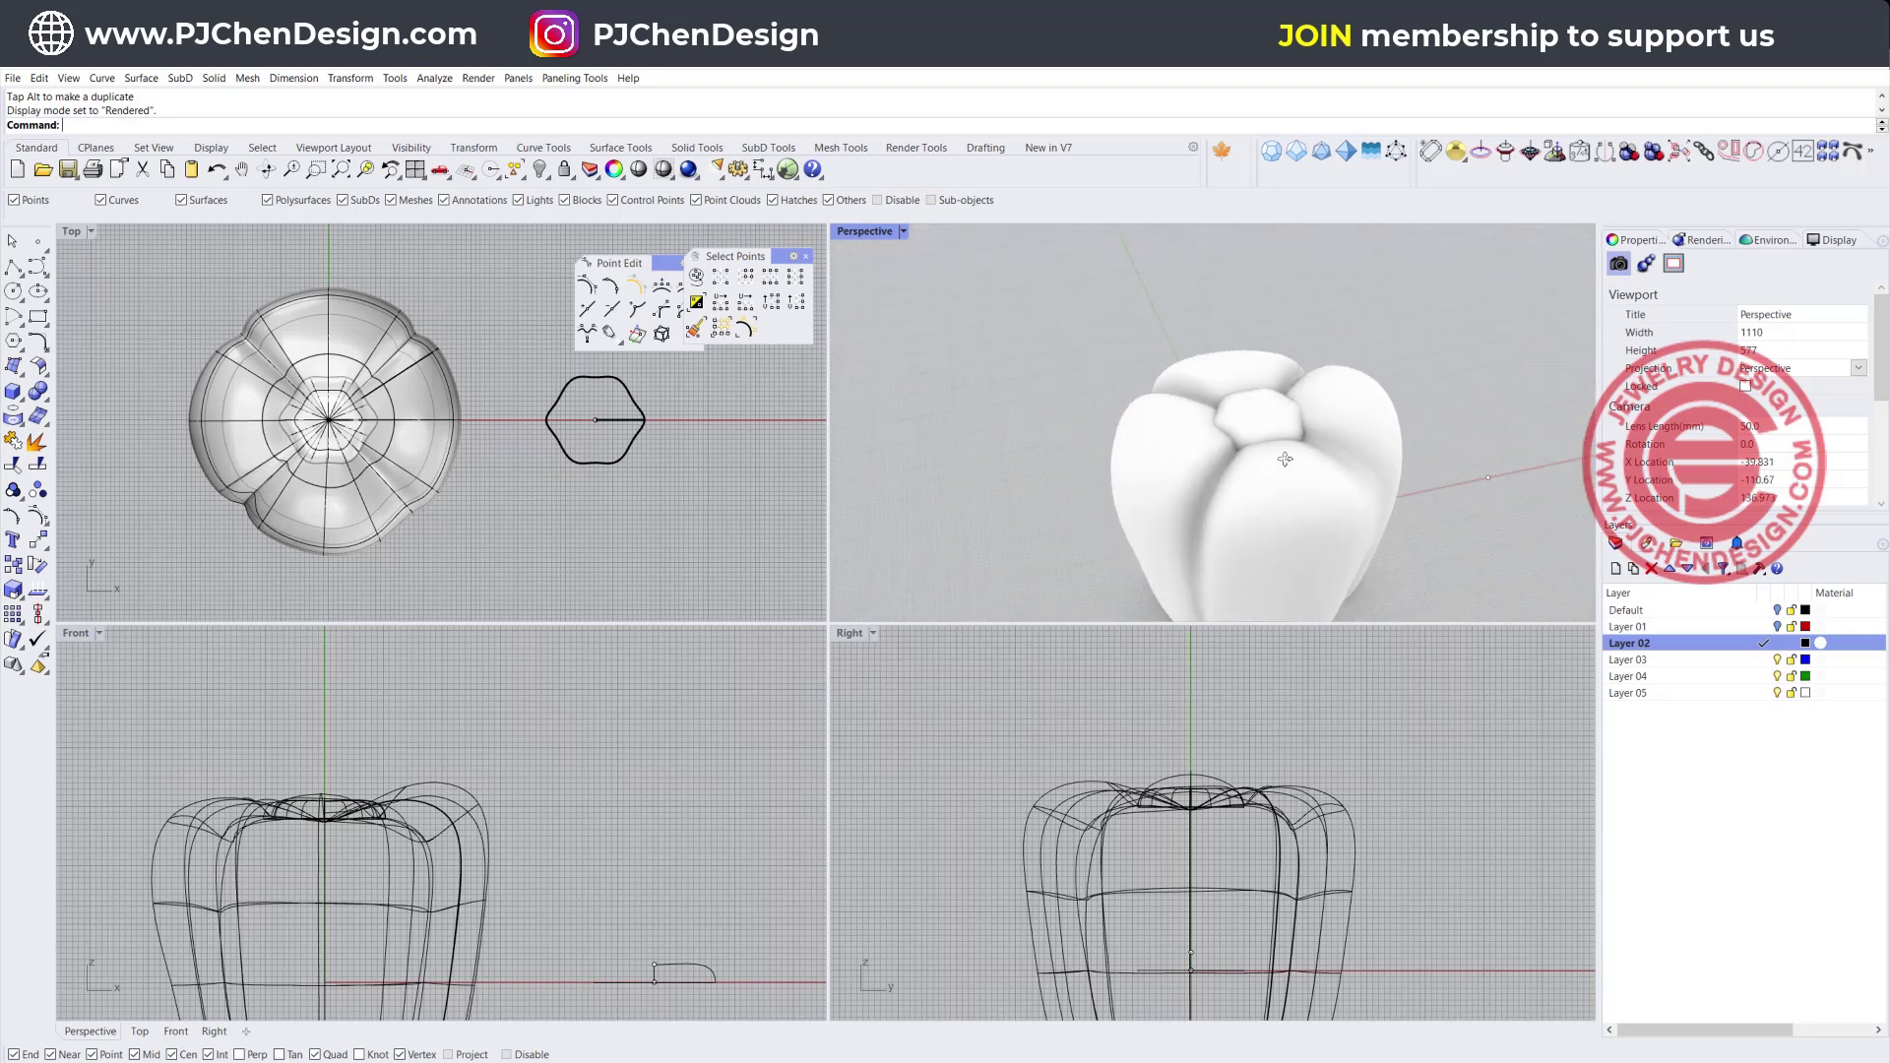
right_drag(1286, 456, 1413, 527)
scroll(1172, 384, up, 9)
right_drag(1173, 384, 1049, 511)
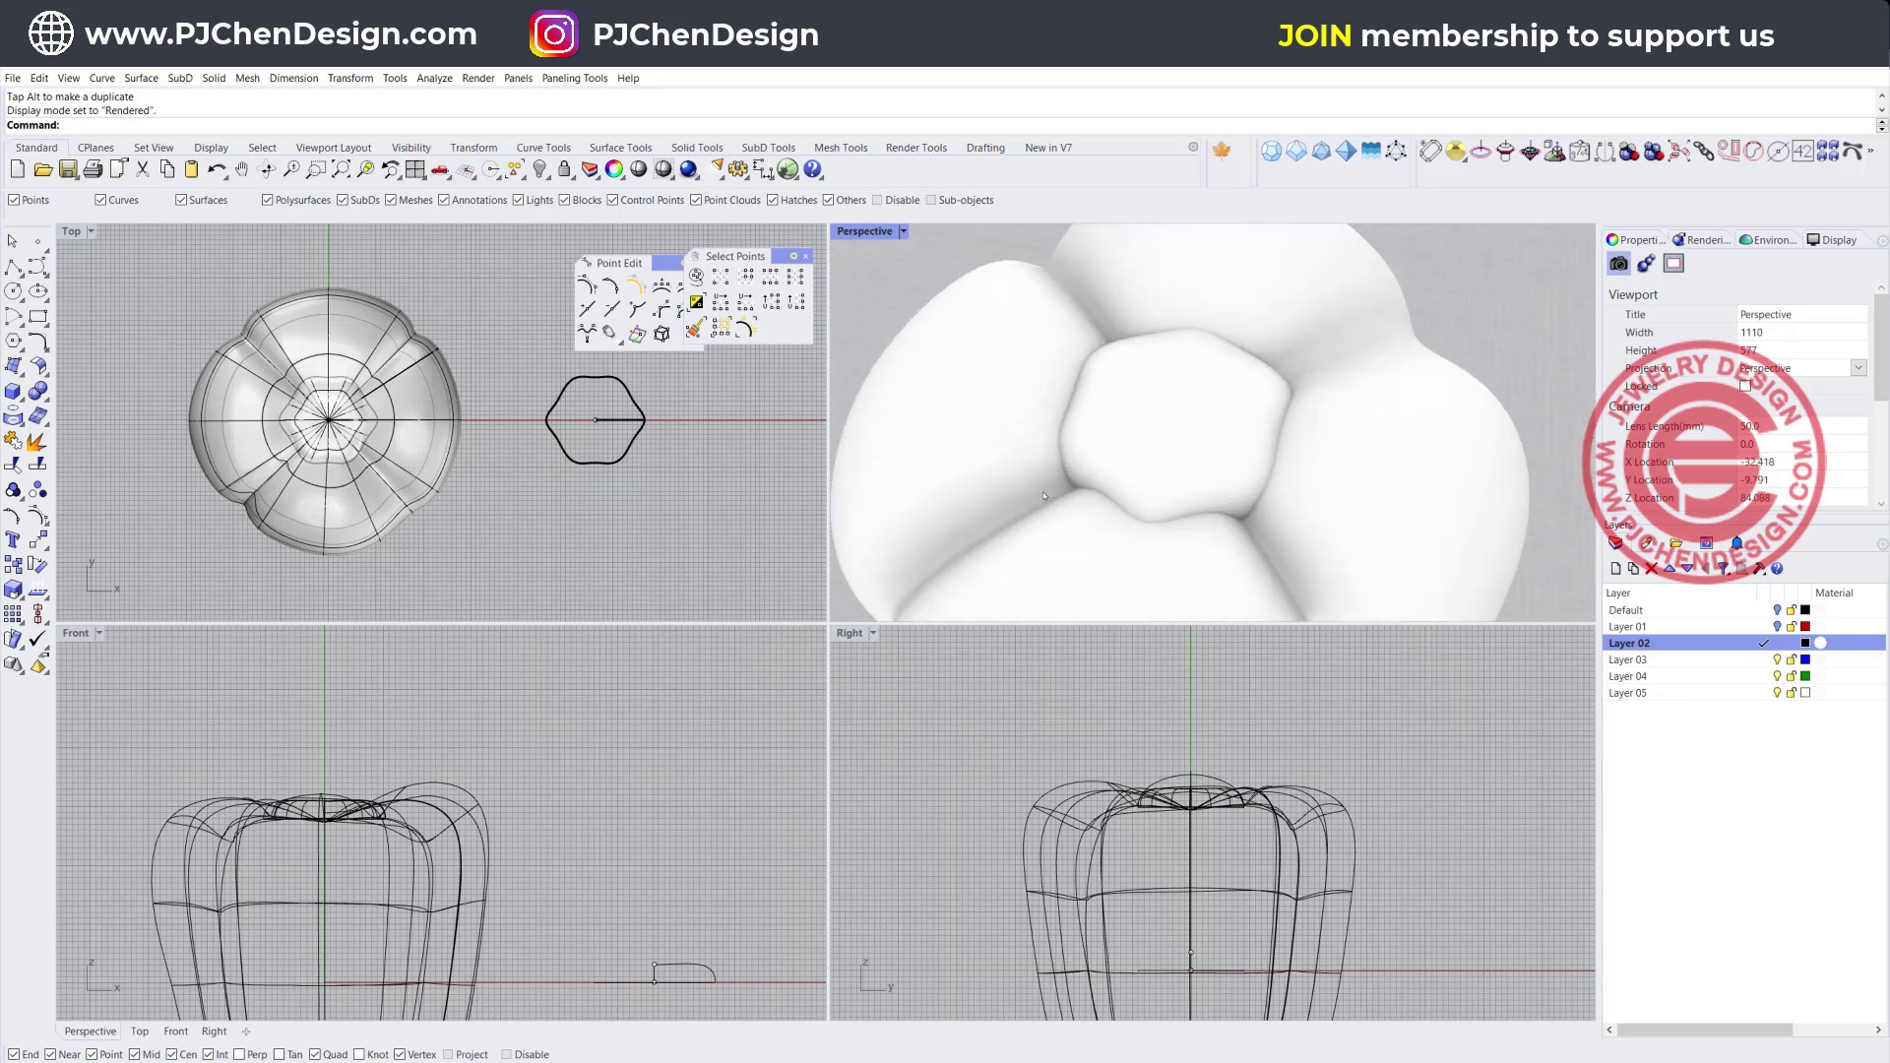
double_click(868, 231)
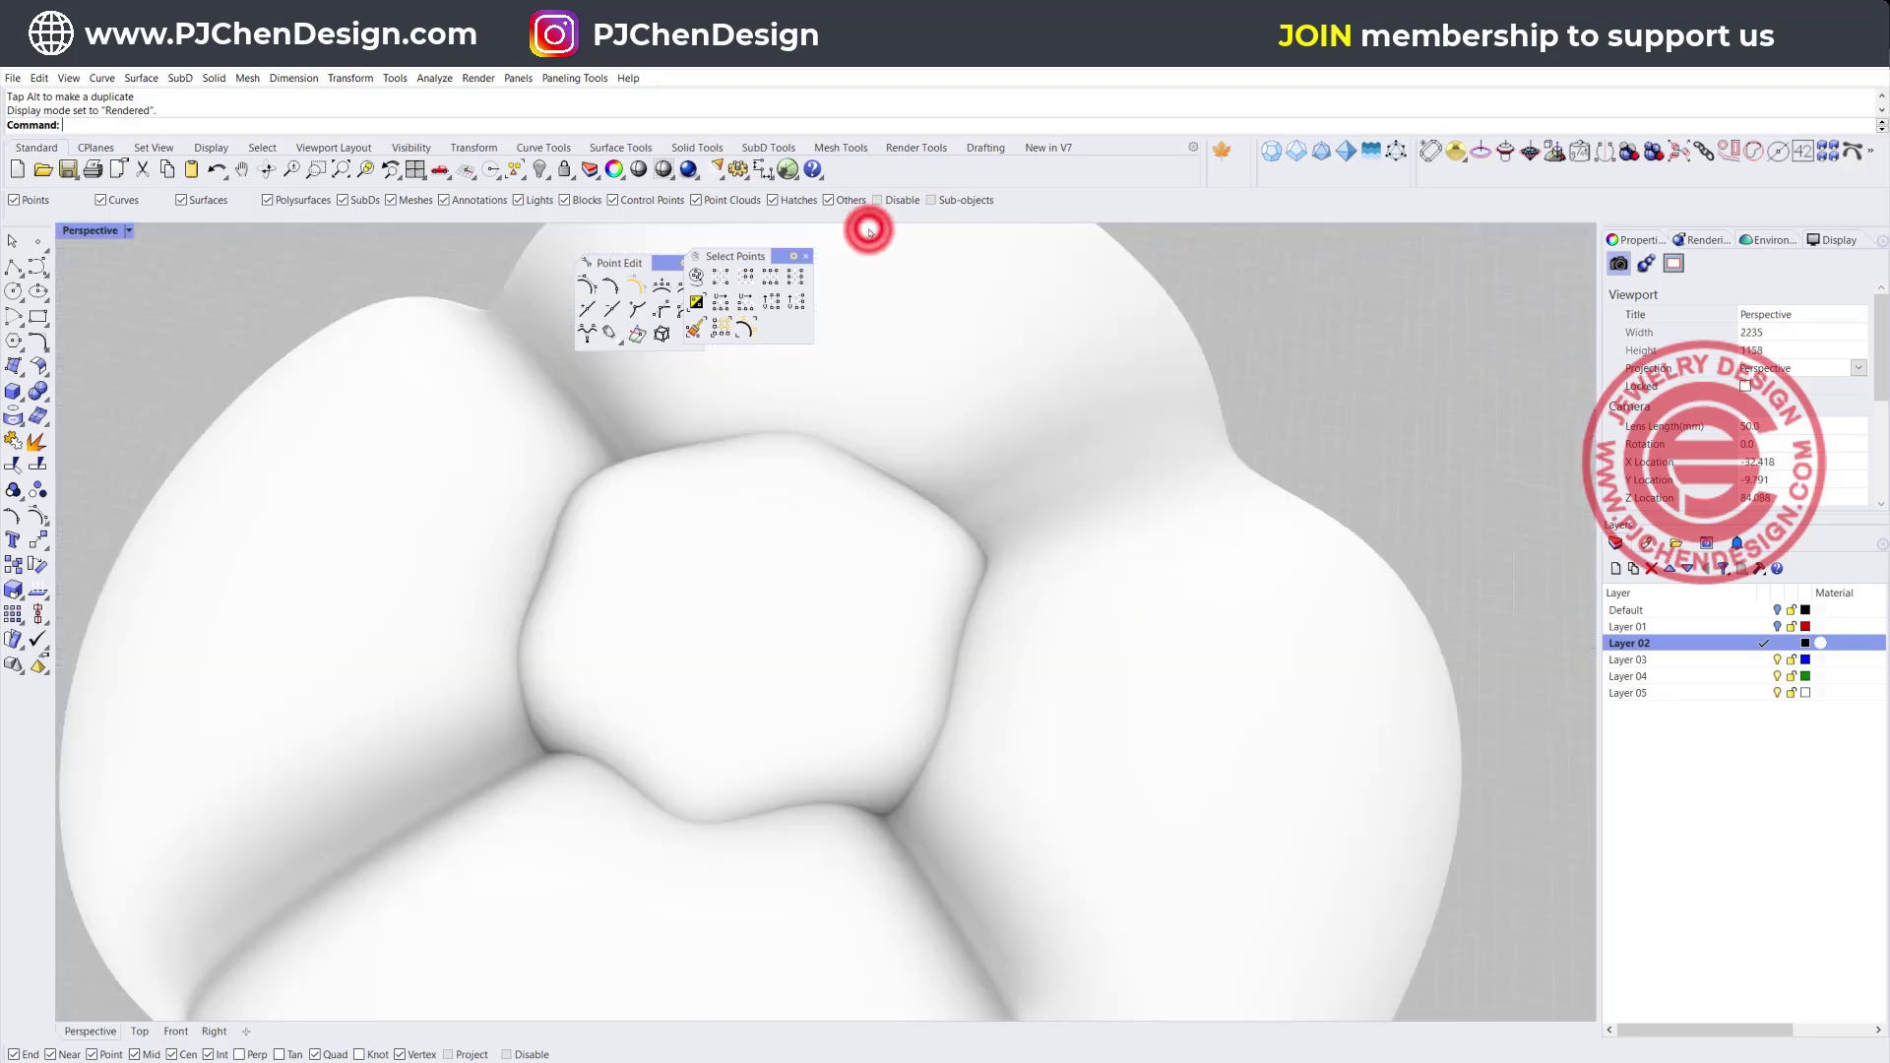
right_drag(857, 591, 489, 453)
double_click(90, 231)
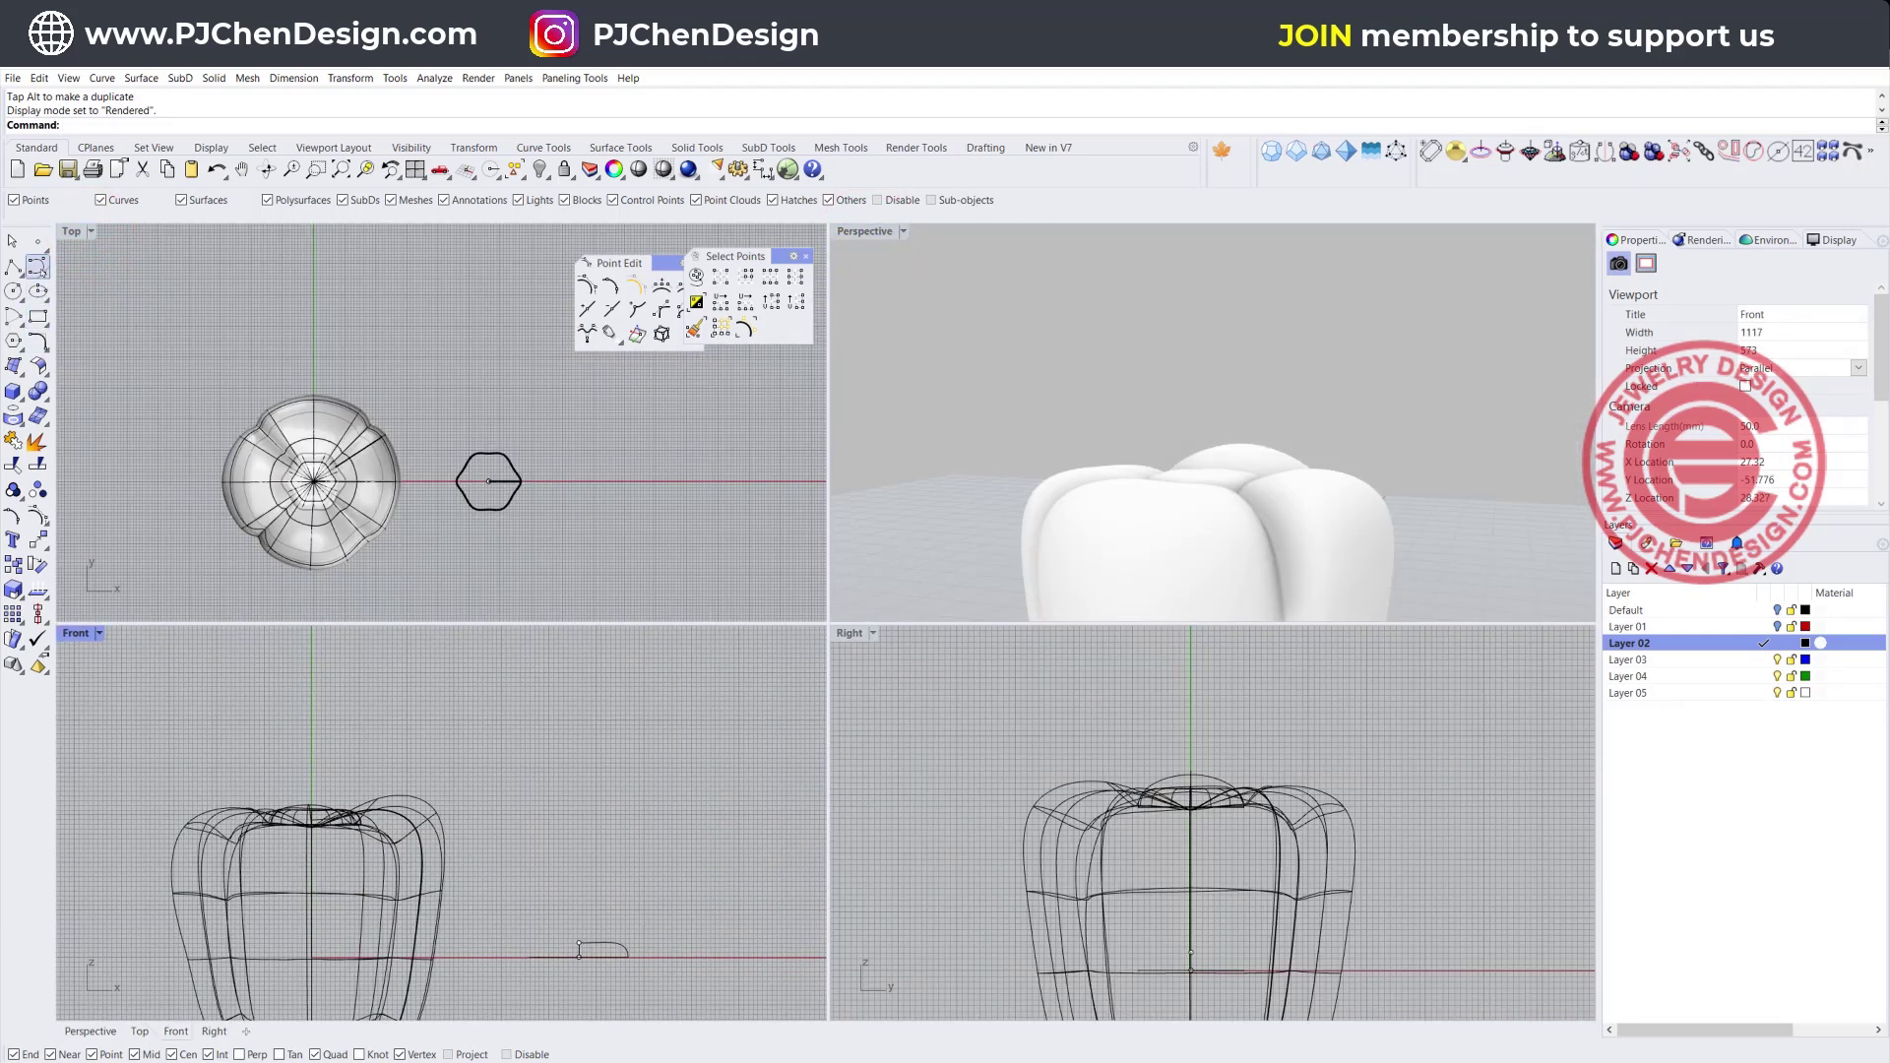
Draw a degree-3, four-point stem curve in the Front view, rising from below the cap's centre and arching toward positive X
click(37, 267)
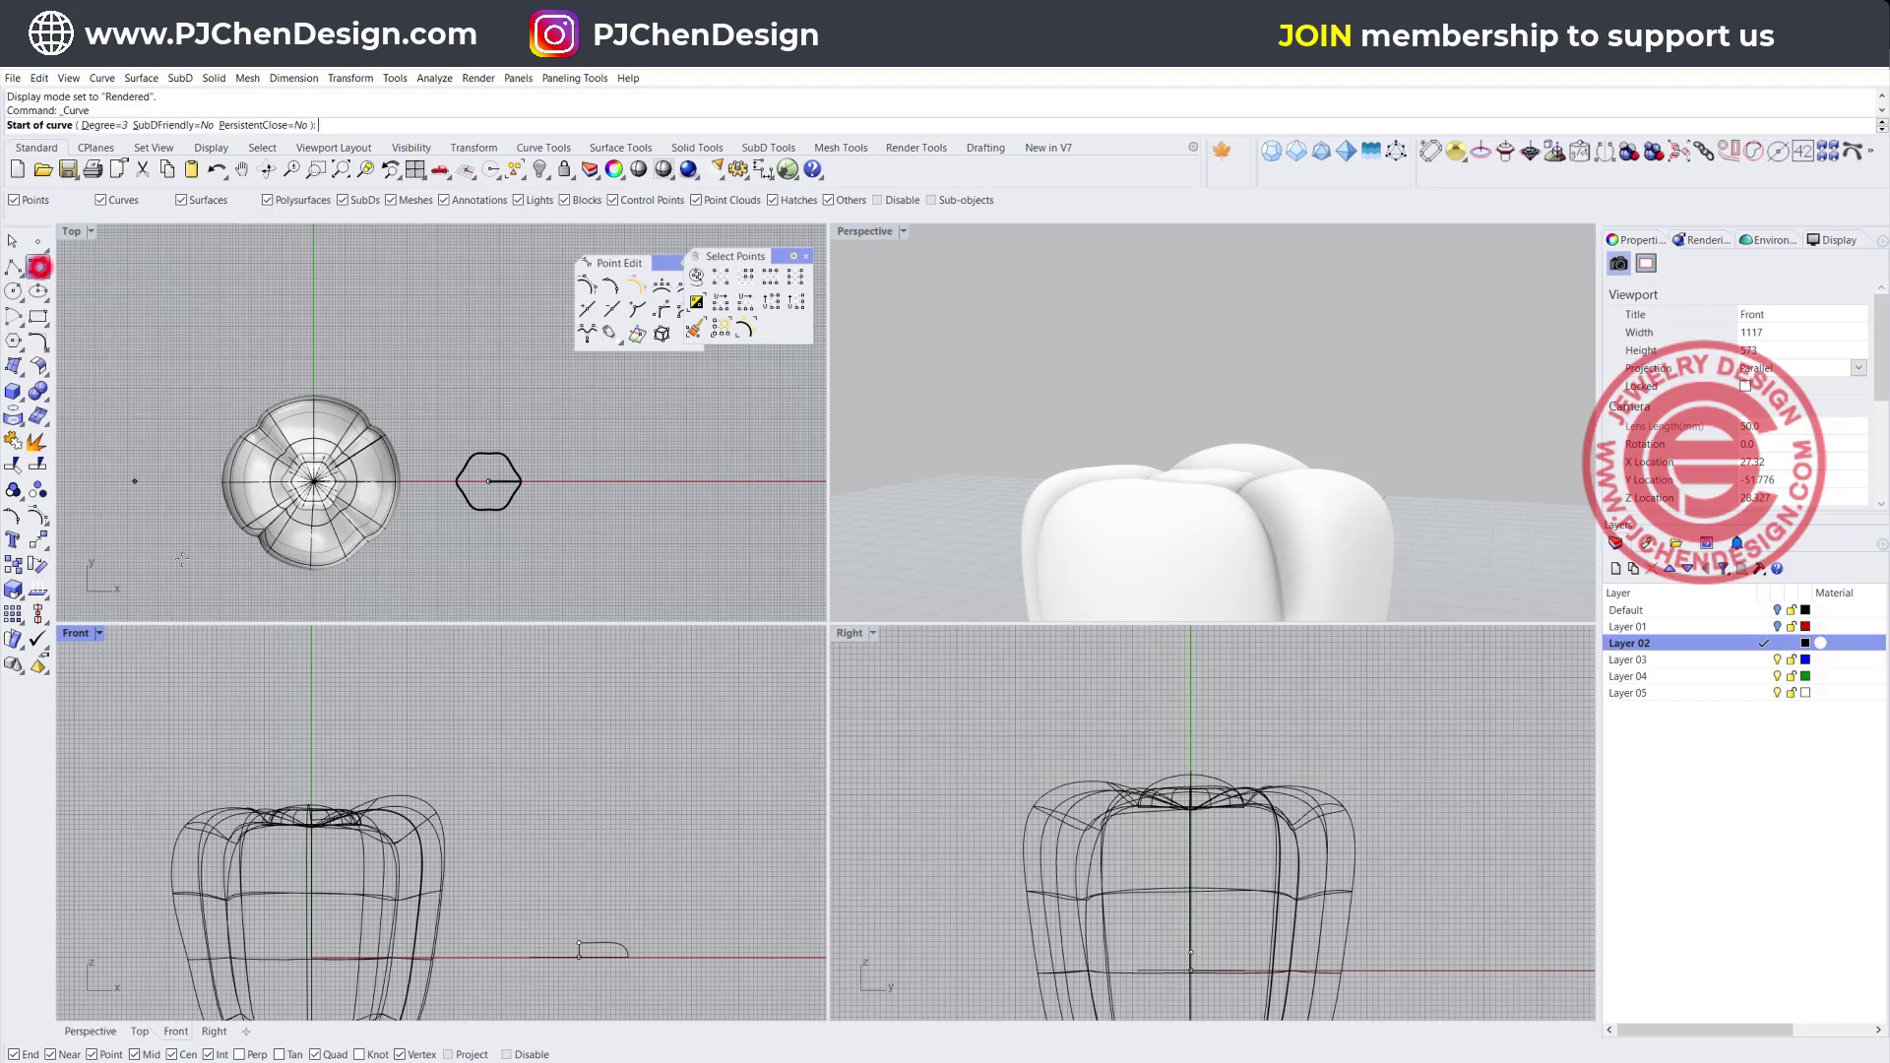
scroll(300, 889, up, 4)
click(314, 800)
click(315, 681)
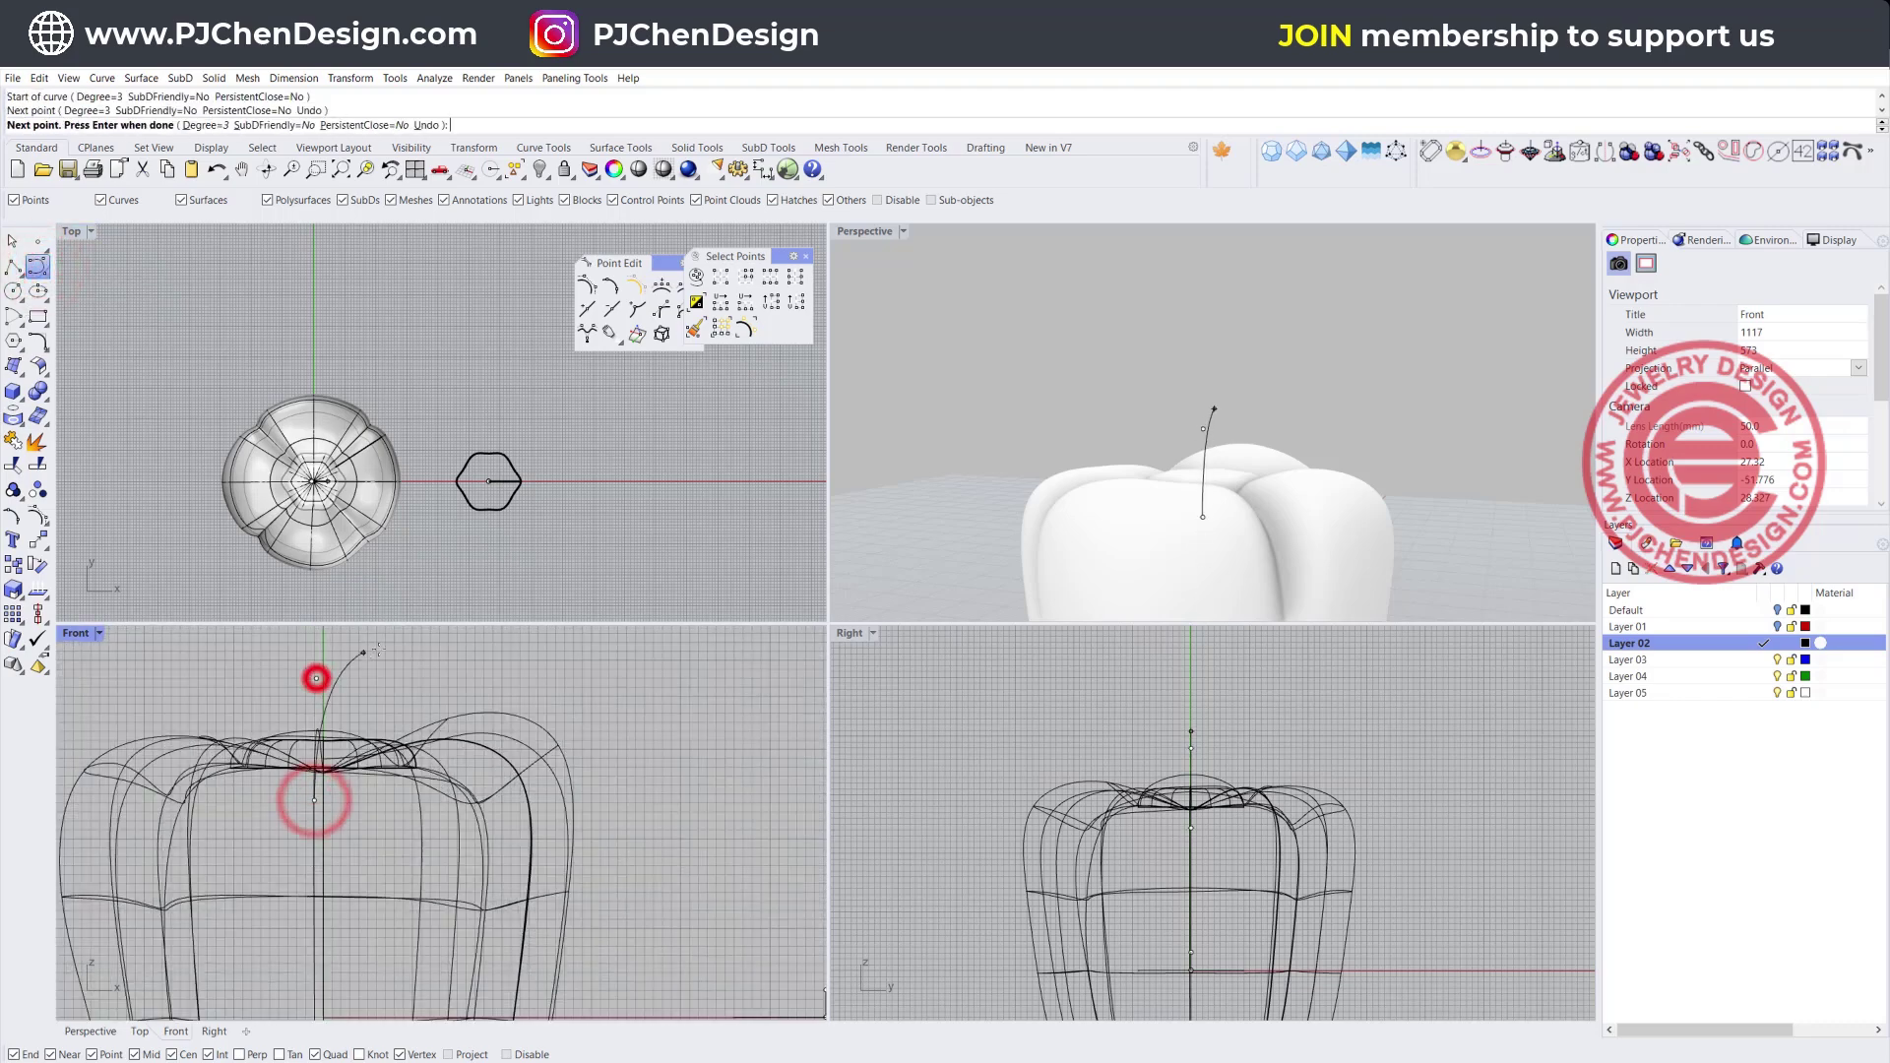
right_drag(316, 679, 230, 860)
click(334, 807)
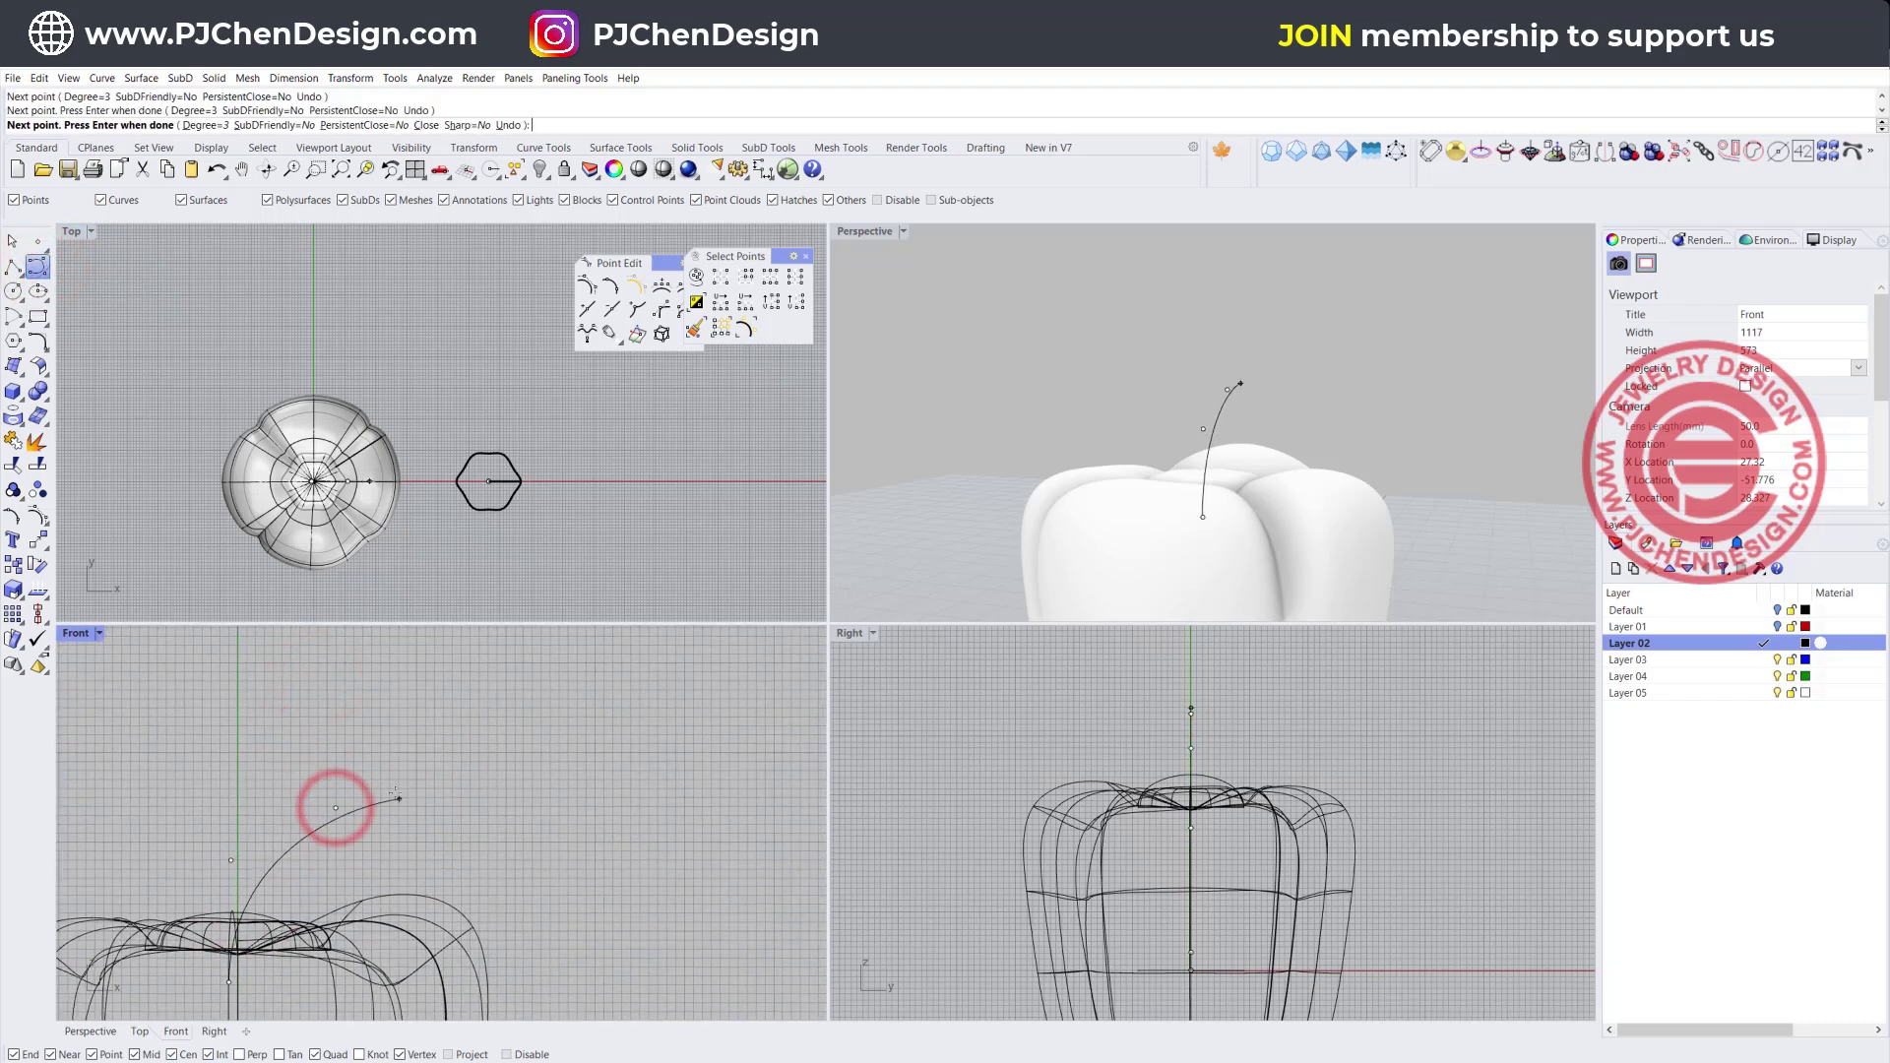
click(405, 796)
key(Return)
Try a round-capped Pipe along the stem curve, thin at the base and thicker at the tip, and delete it
click(395, 802)
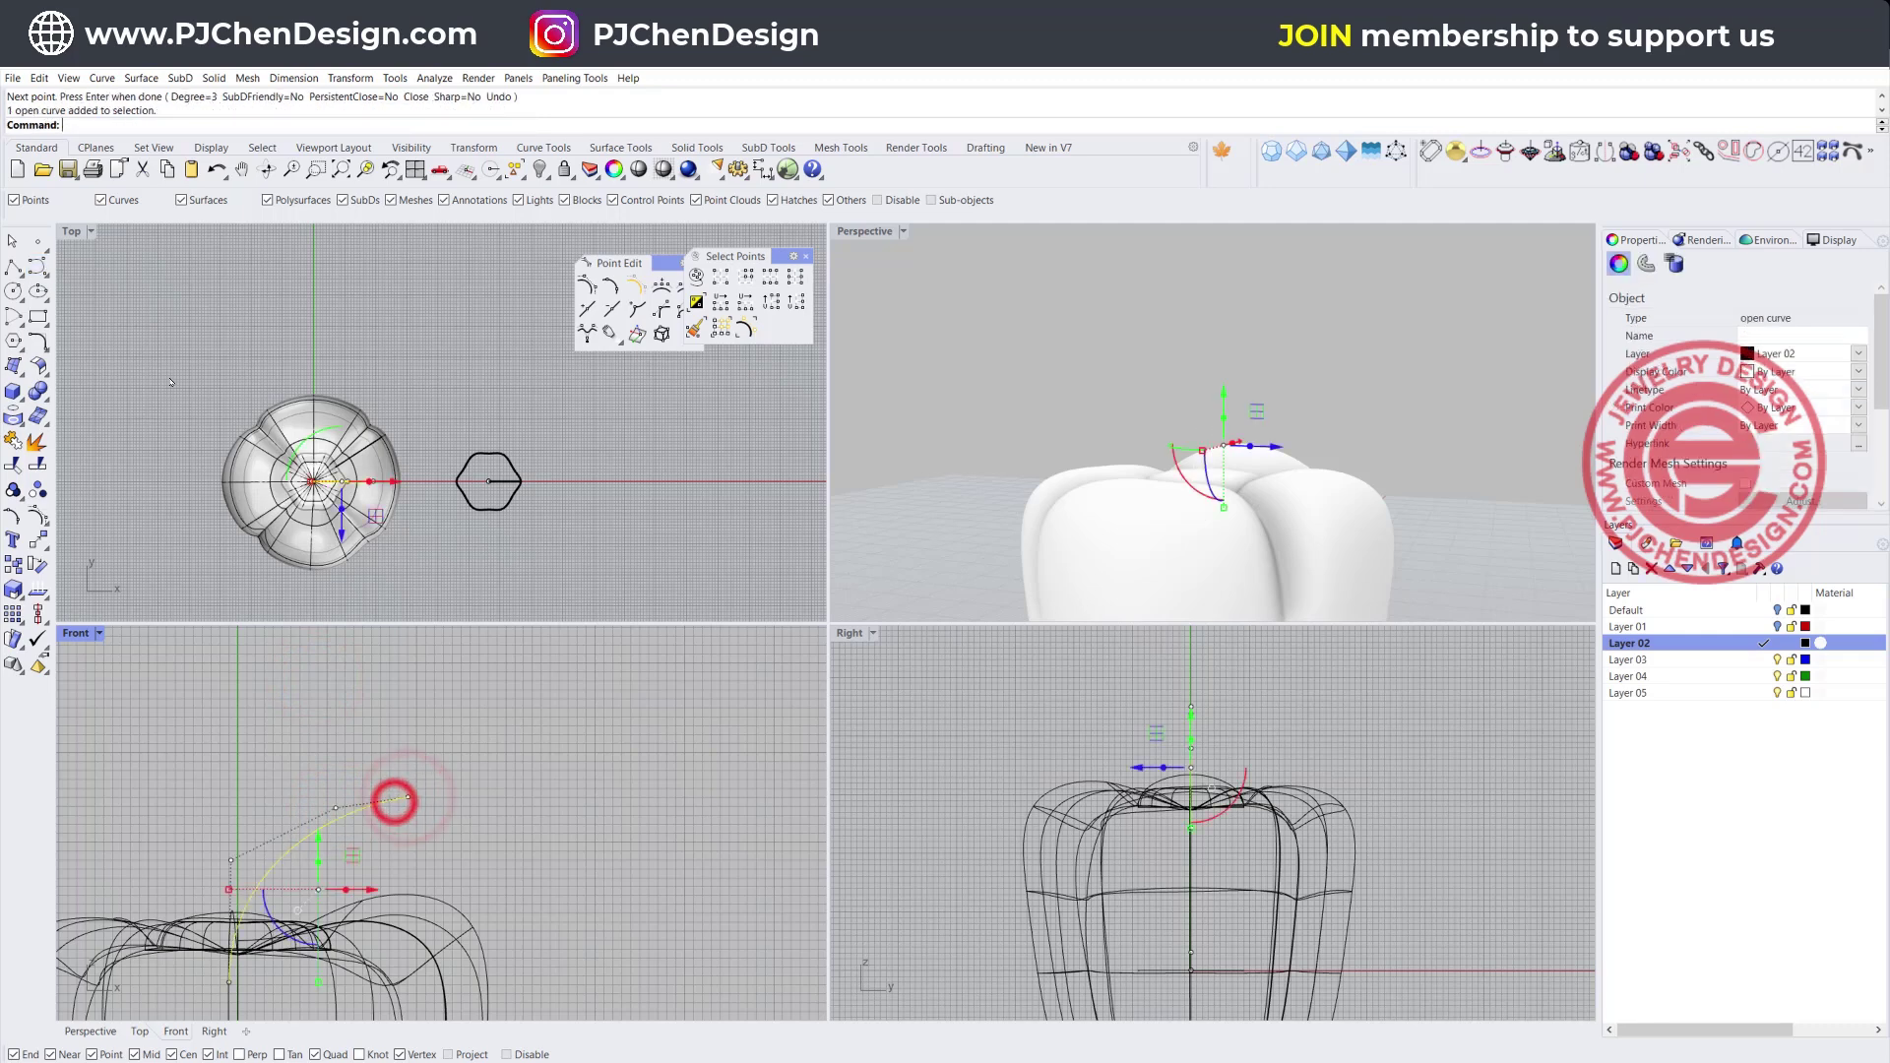
click(13, 390)
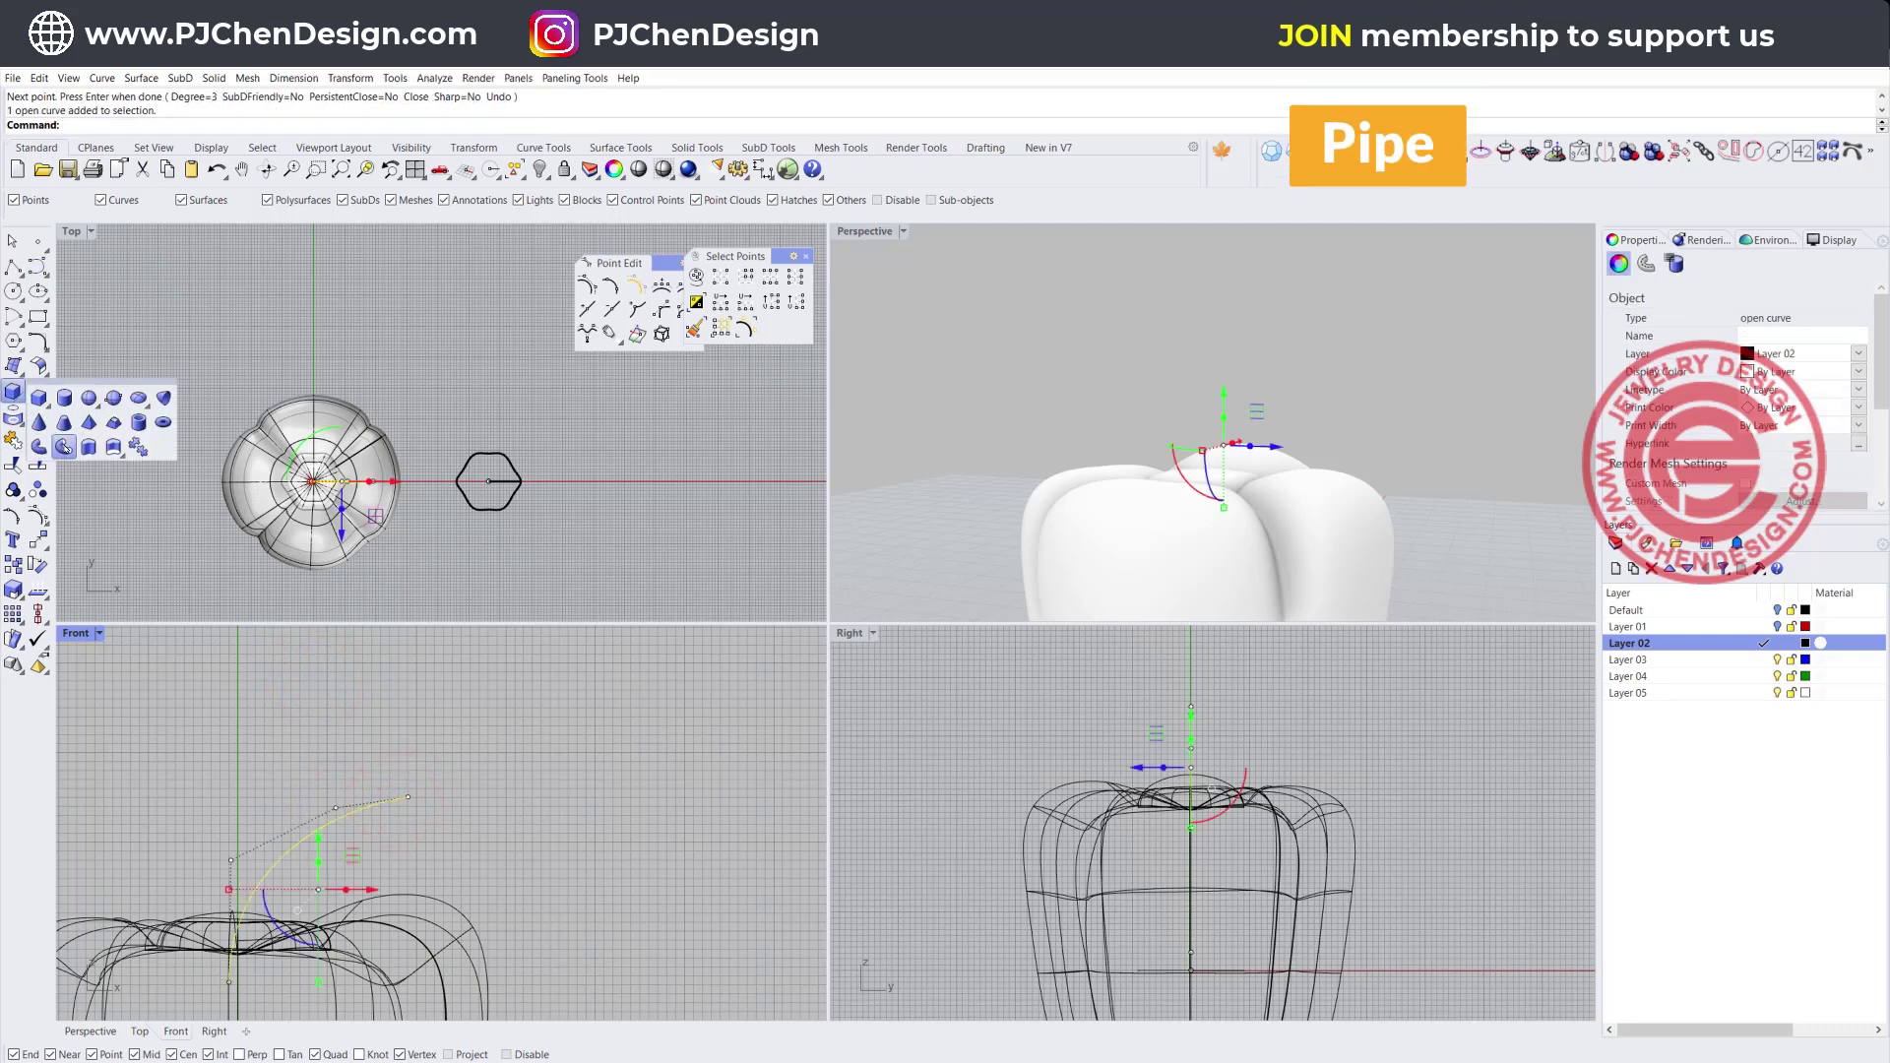
click(64, 439)
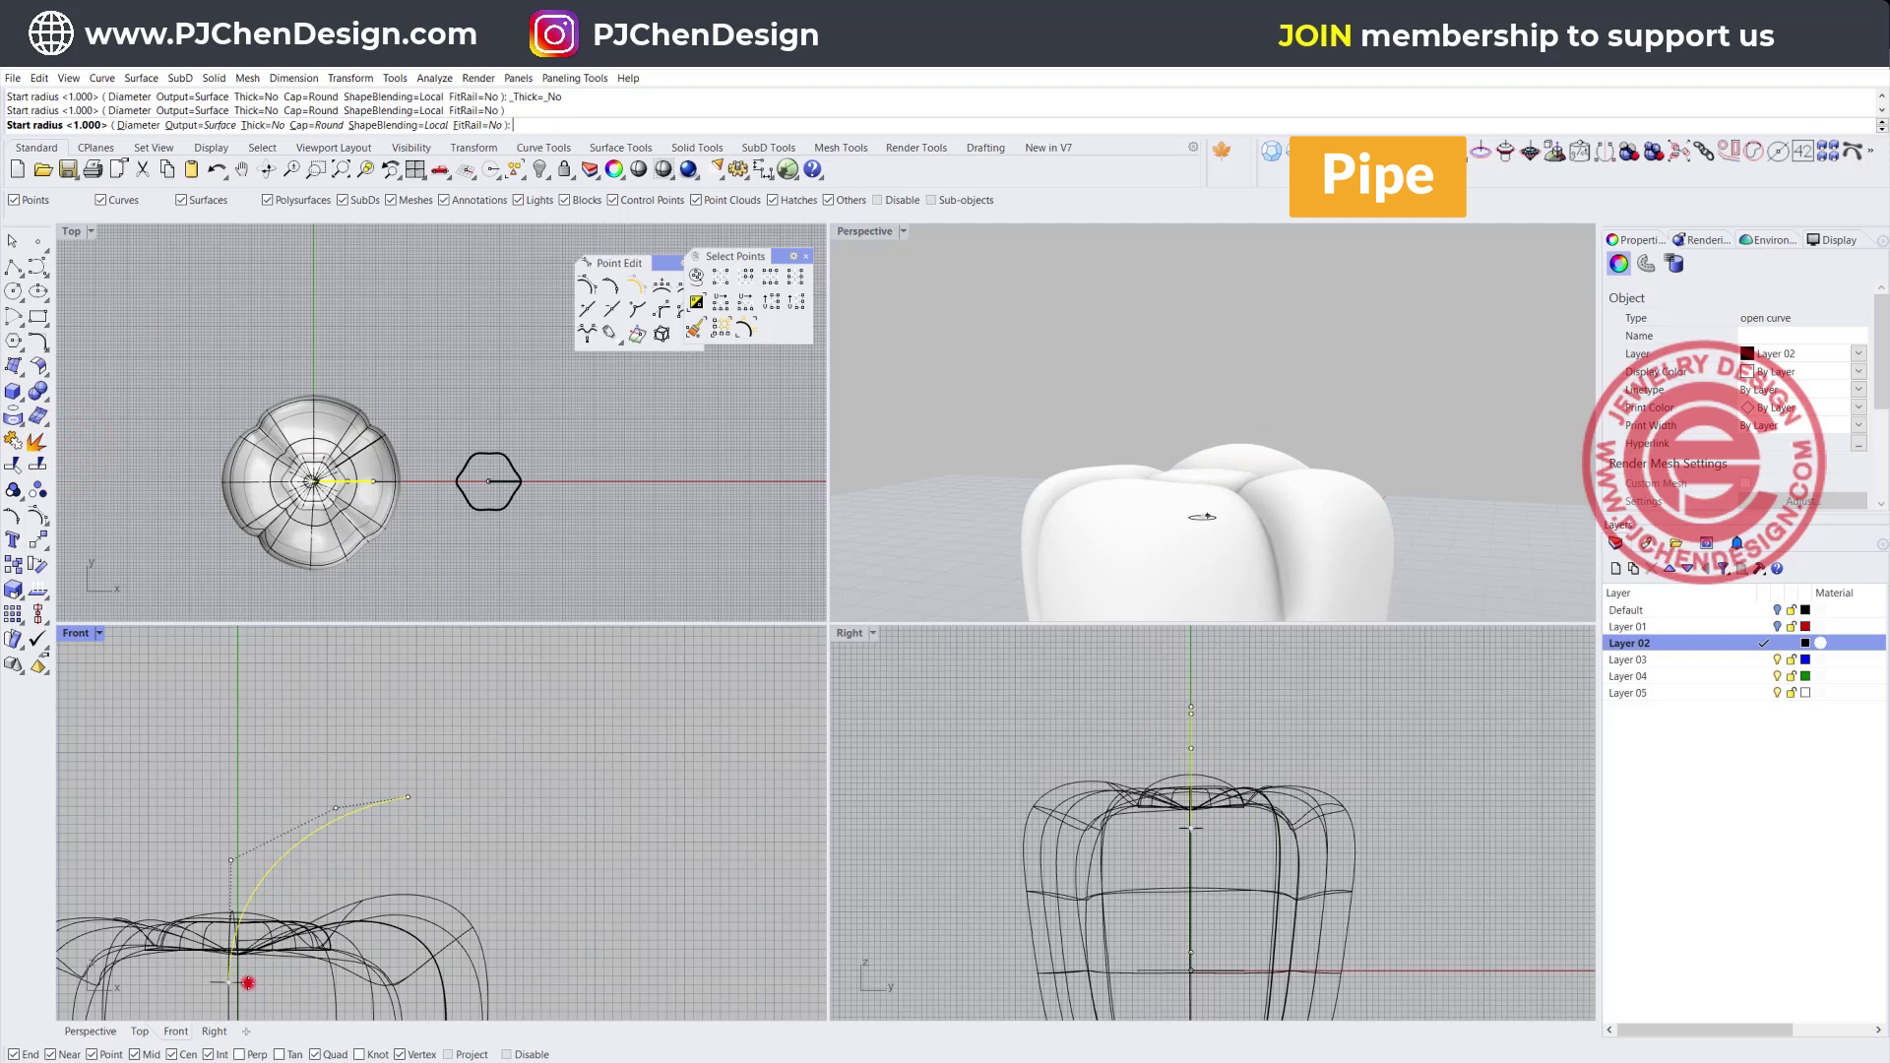
click(247, 982)
click(451, 827)
key(Return)
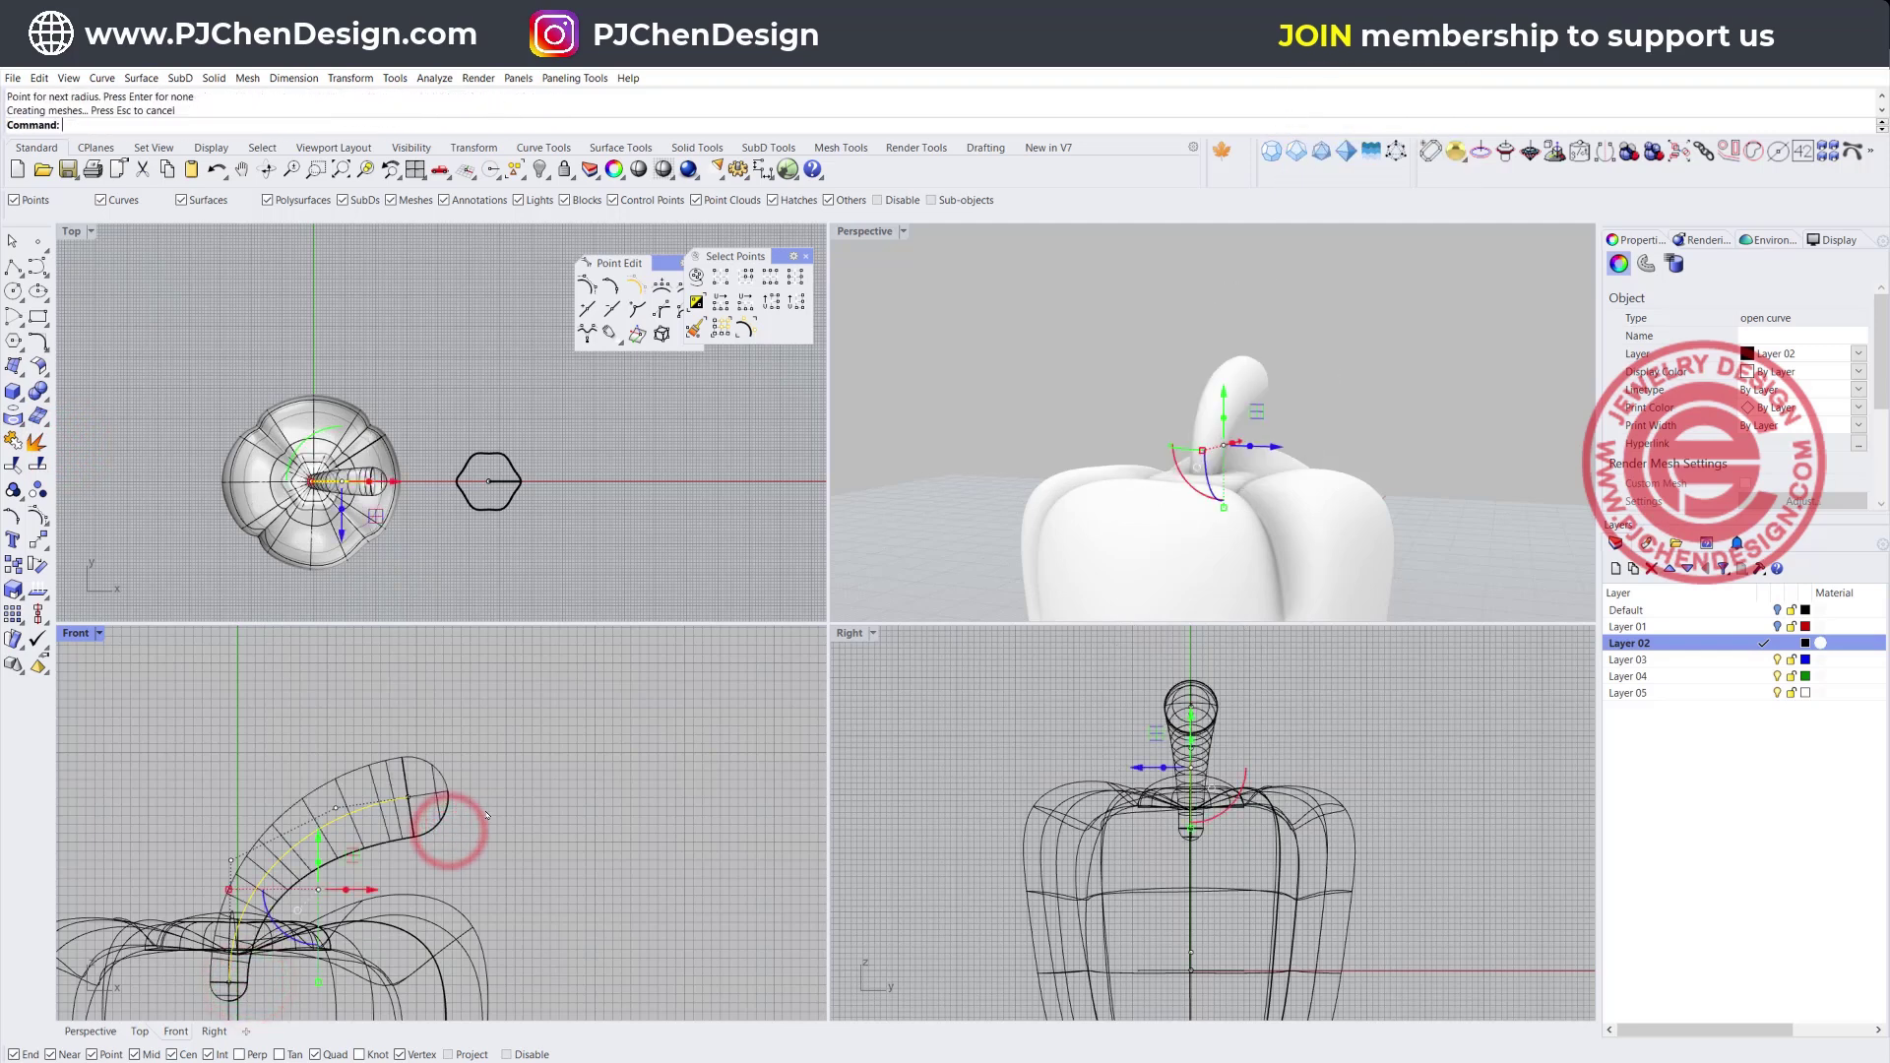
click(1464, 334)
right_drag(1308, 404, 1353, 404)
scroll(1355, 404, up, 5)
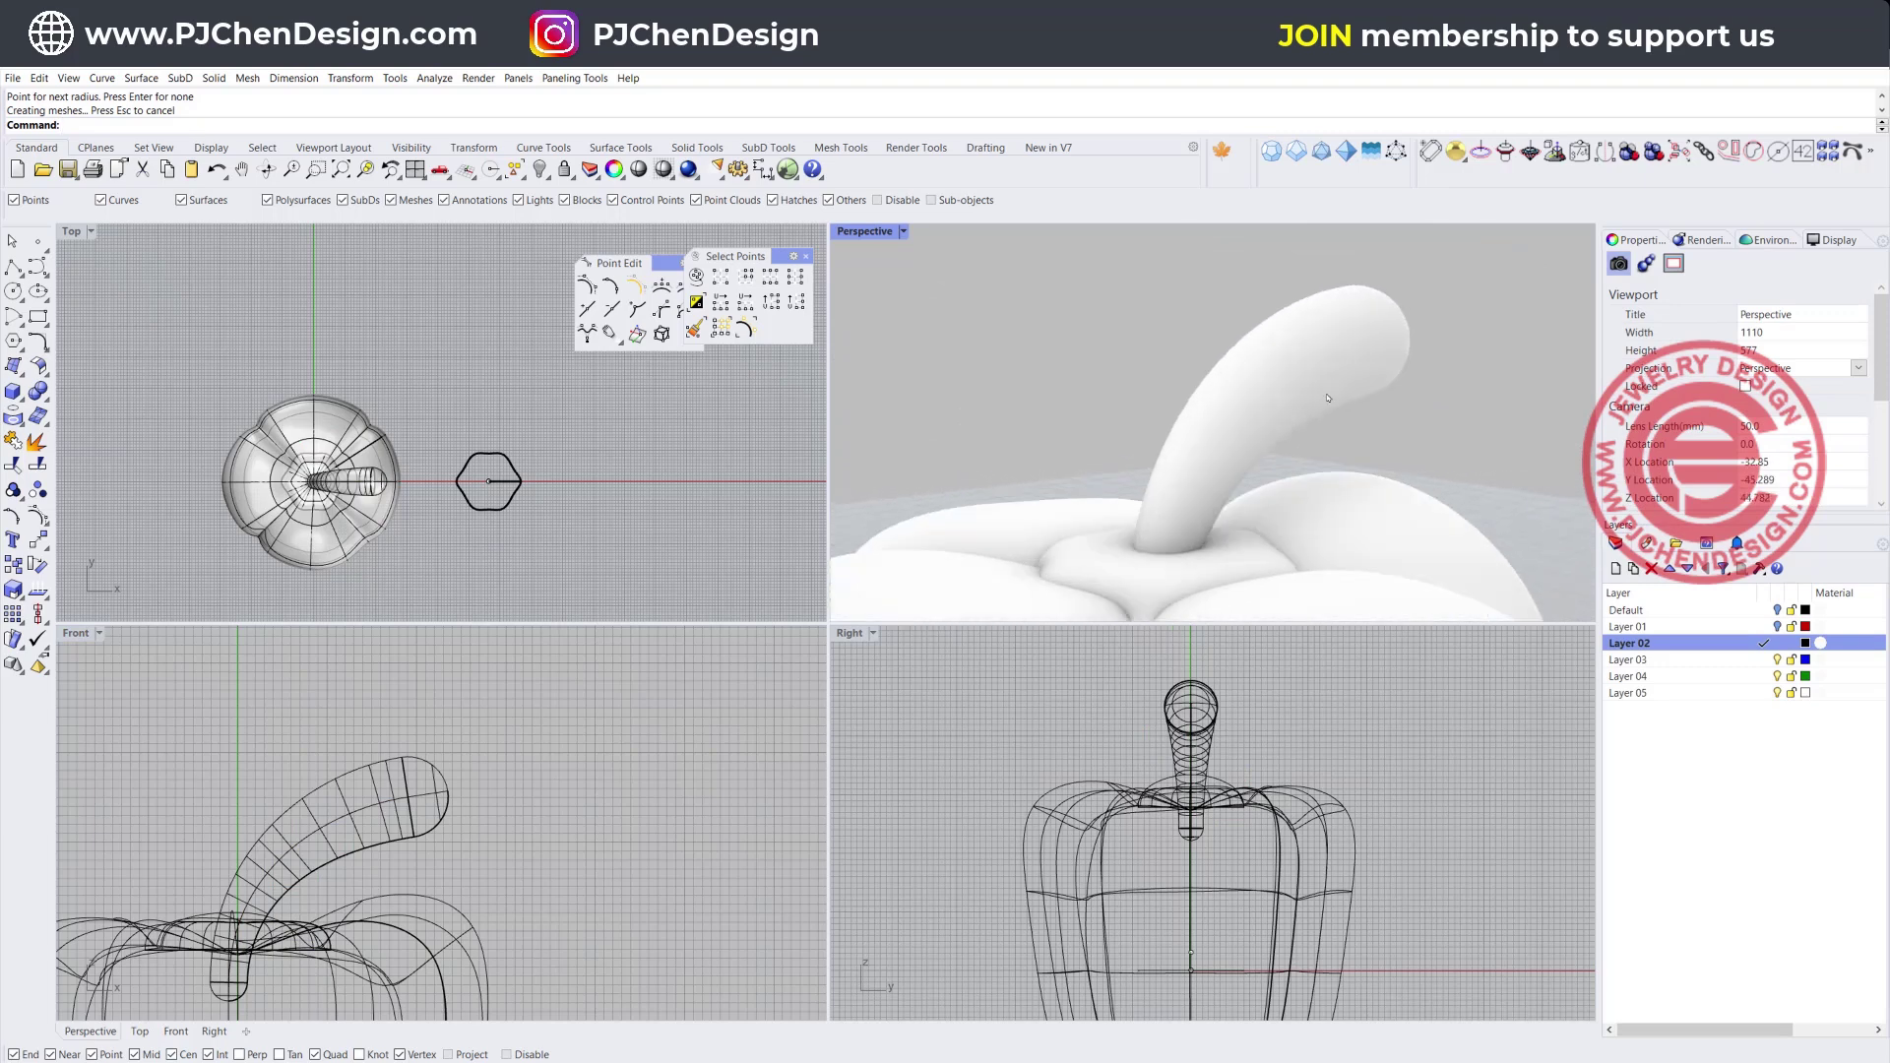
click(1330, 395)
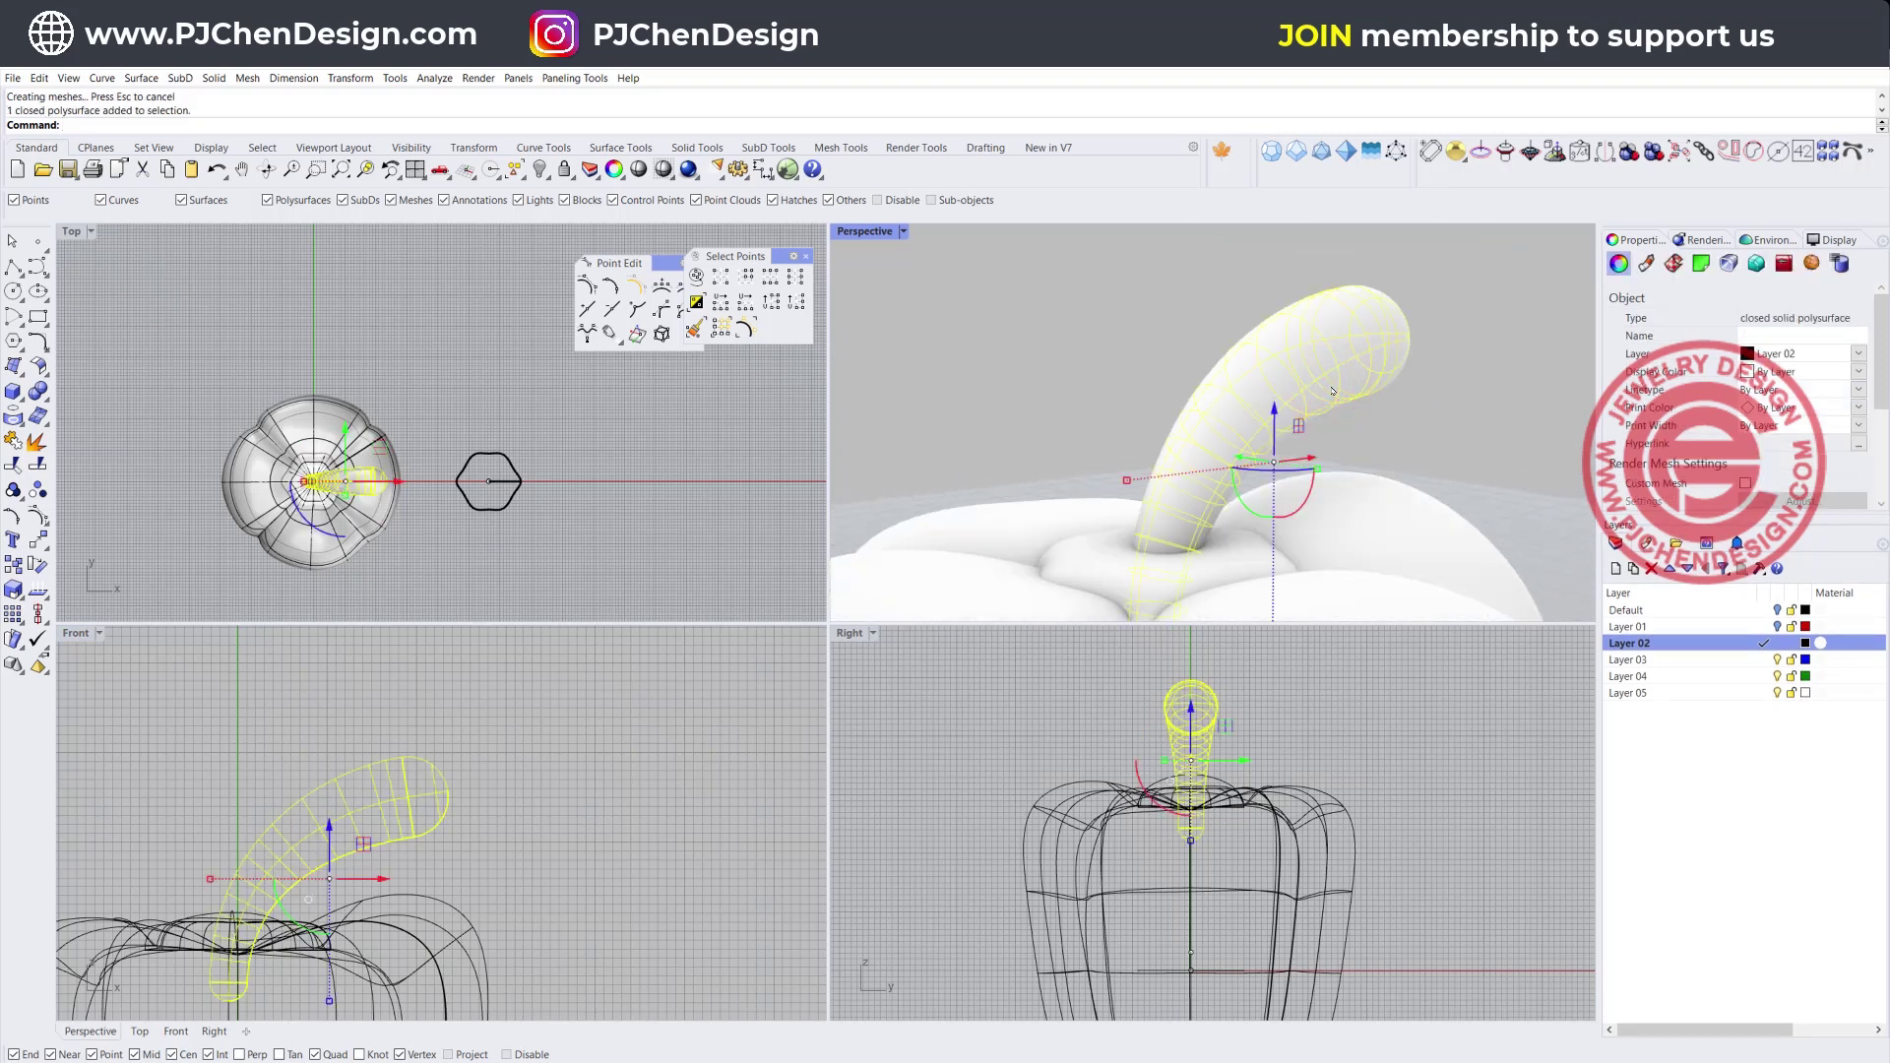
key(Delete)
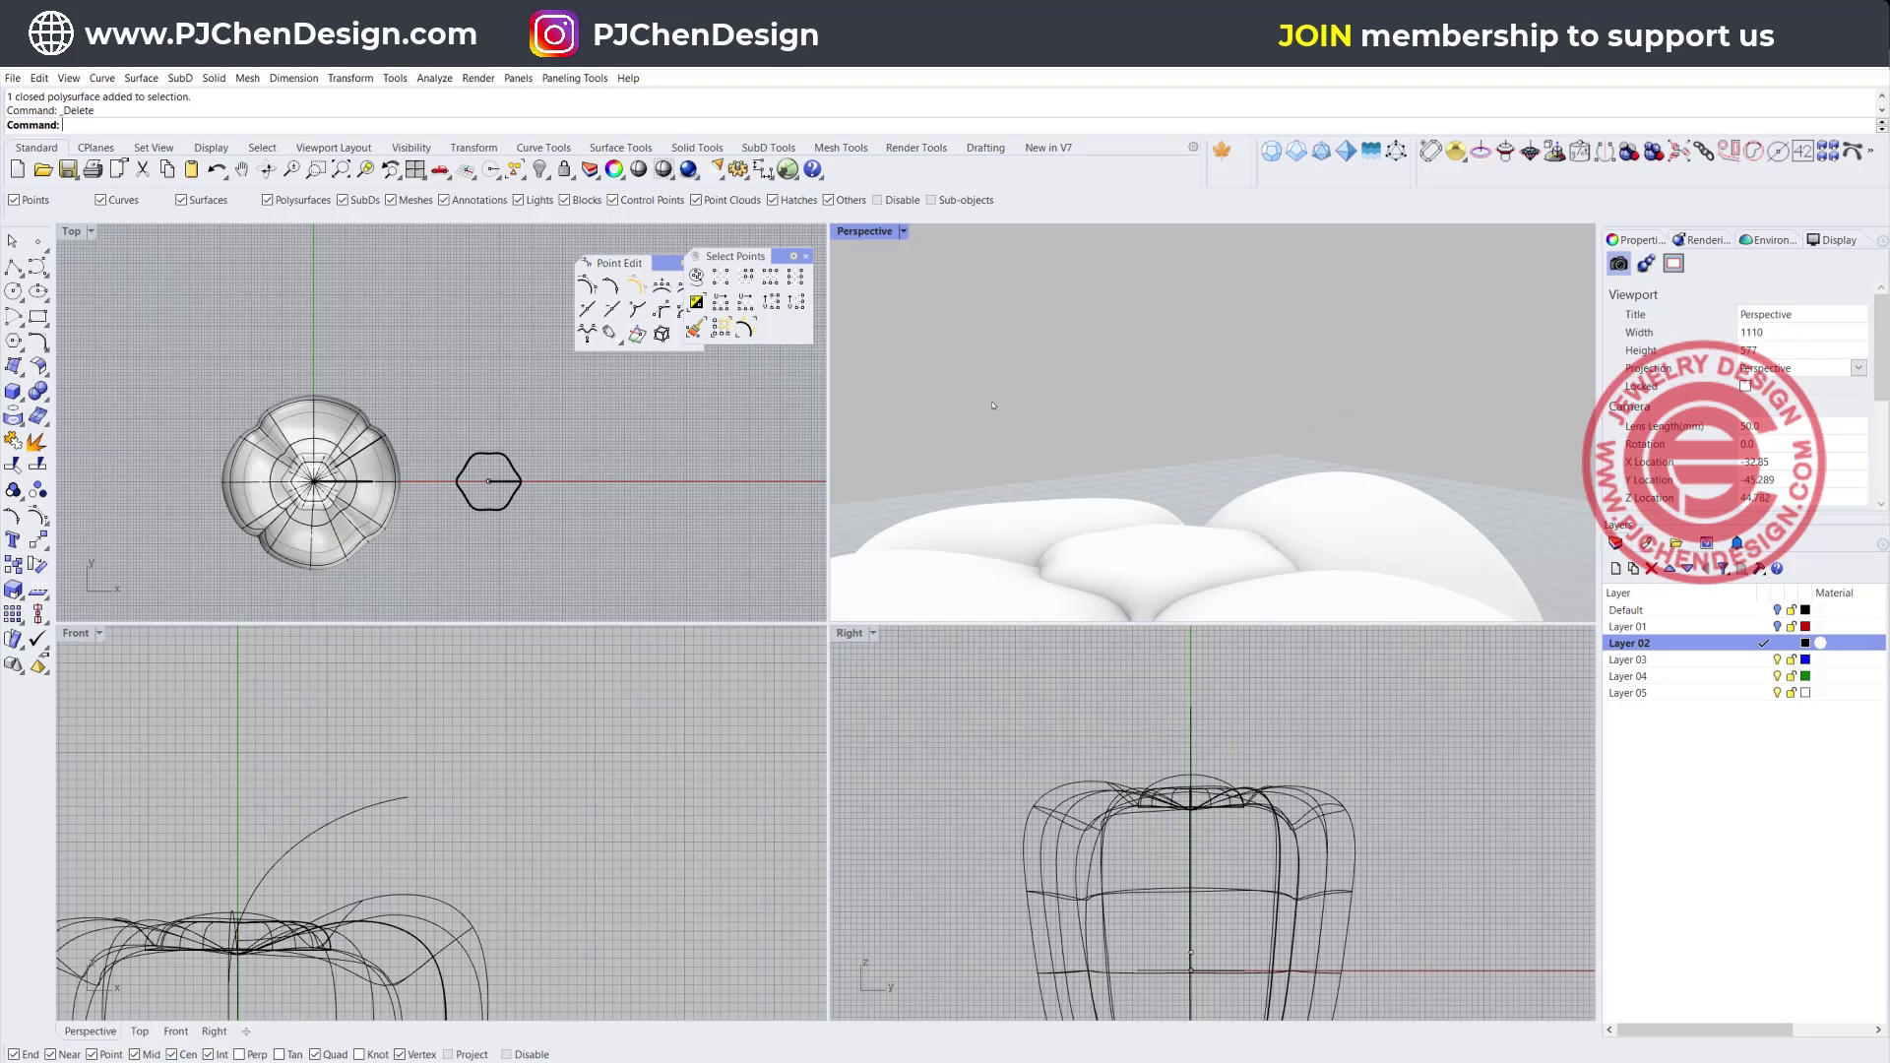
Move the six-sided profile curve with its centre point onto the pepper's centre in the Top view
scroll(462, 509, up, 3)
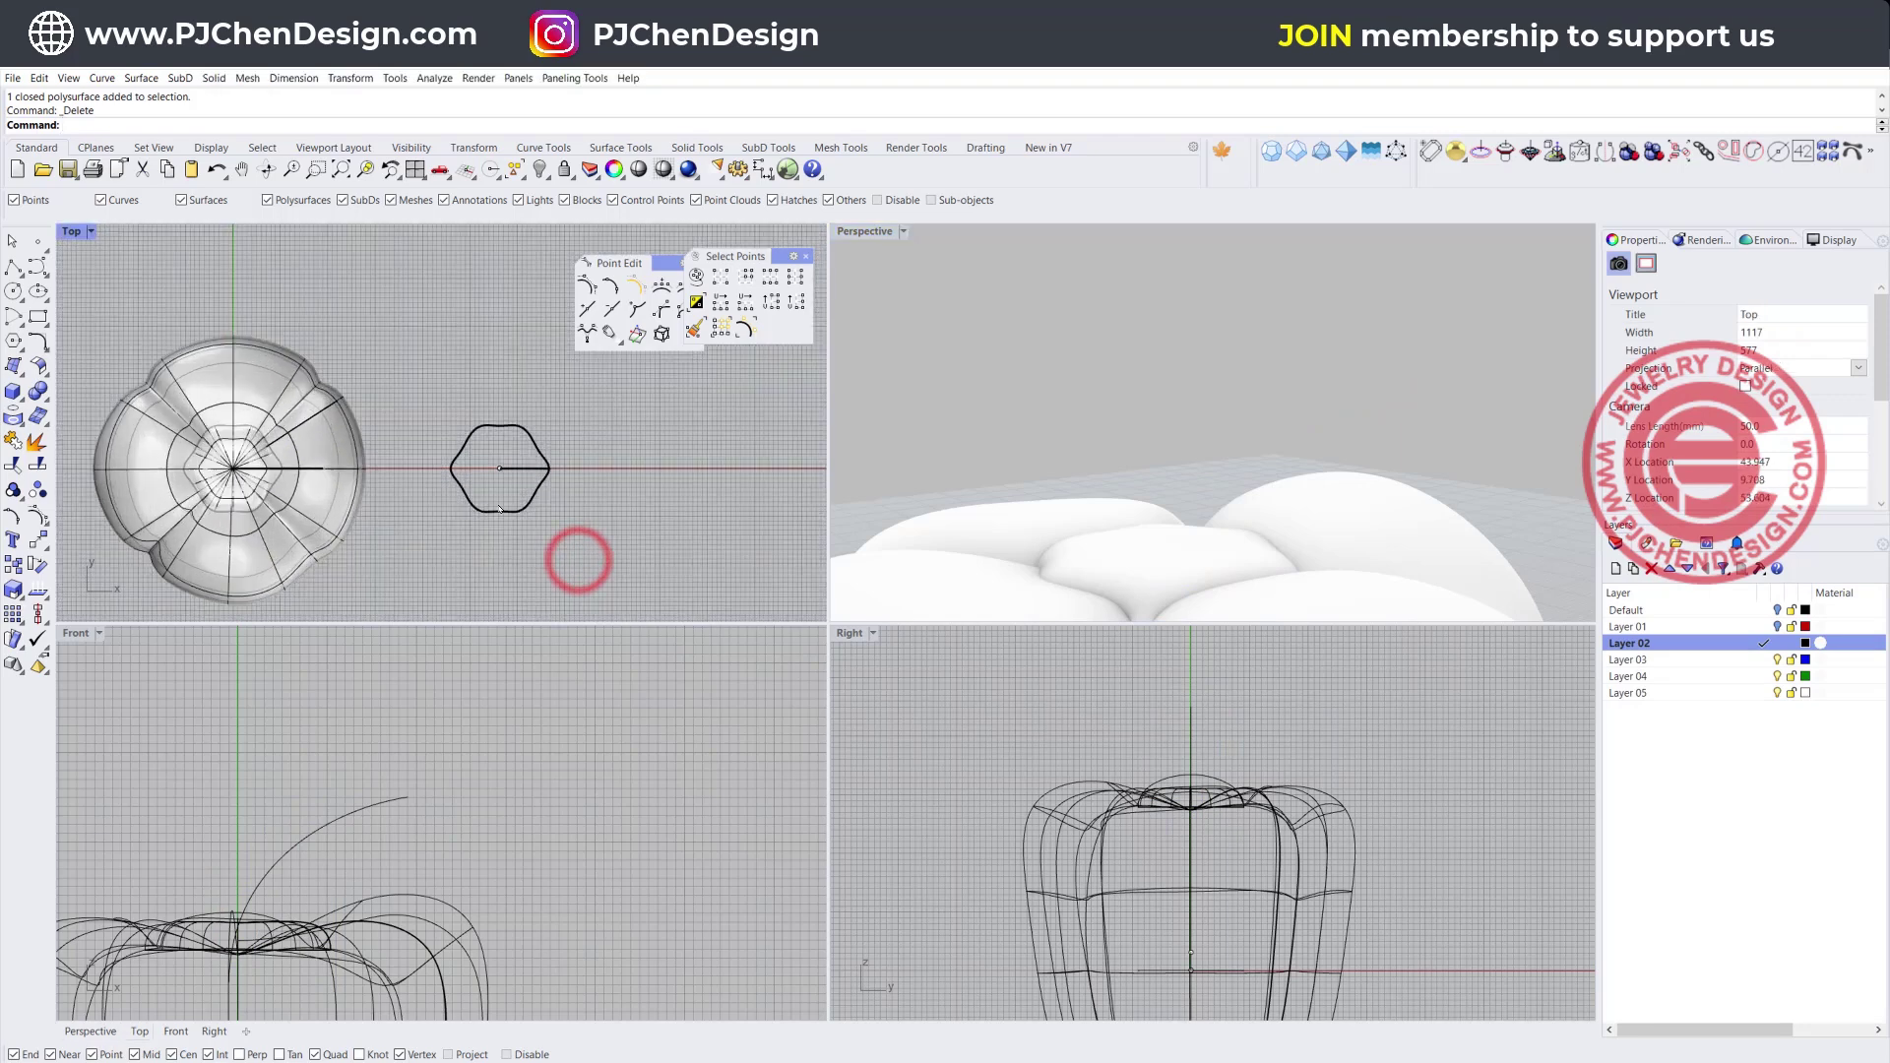
click(523, 509)
scroll(512, 487, up, 2)
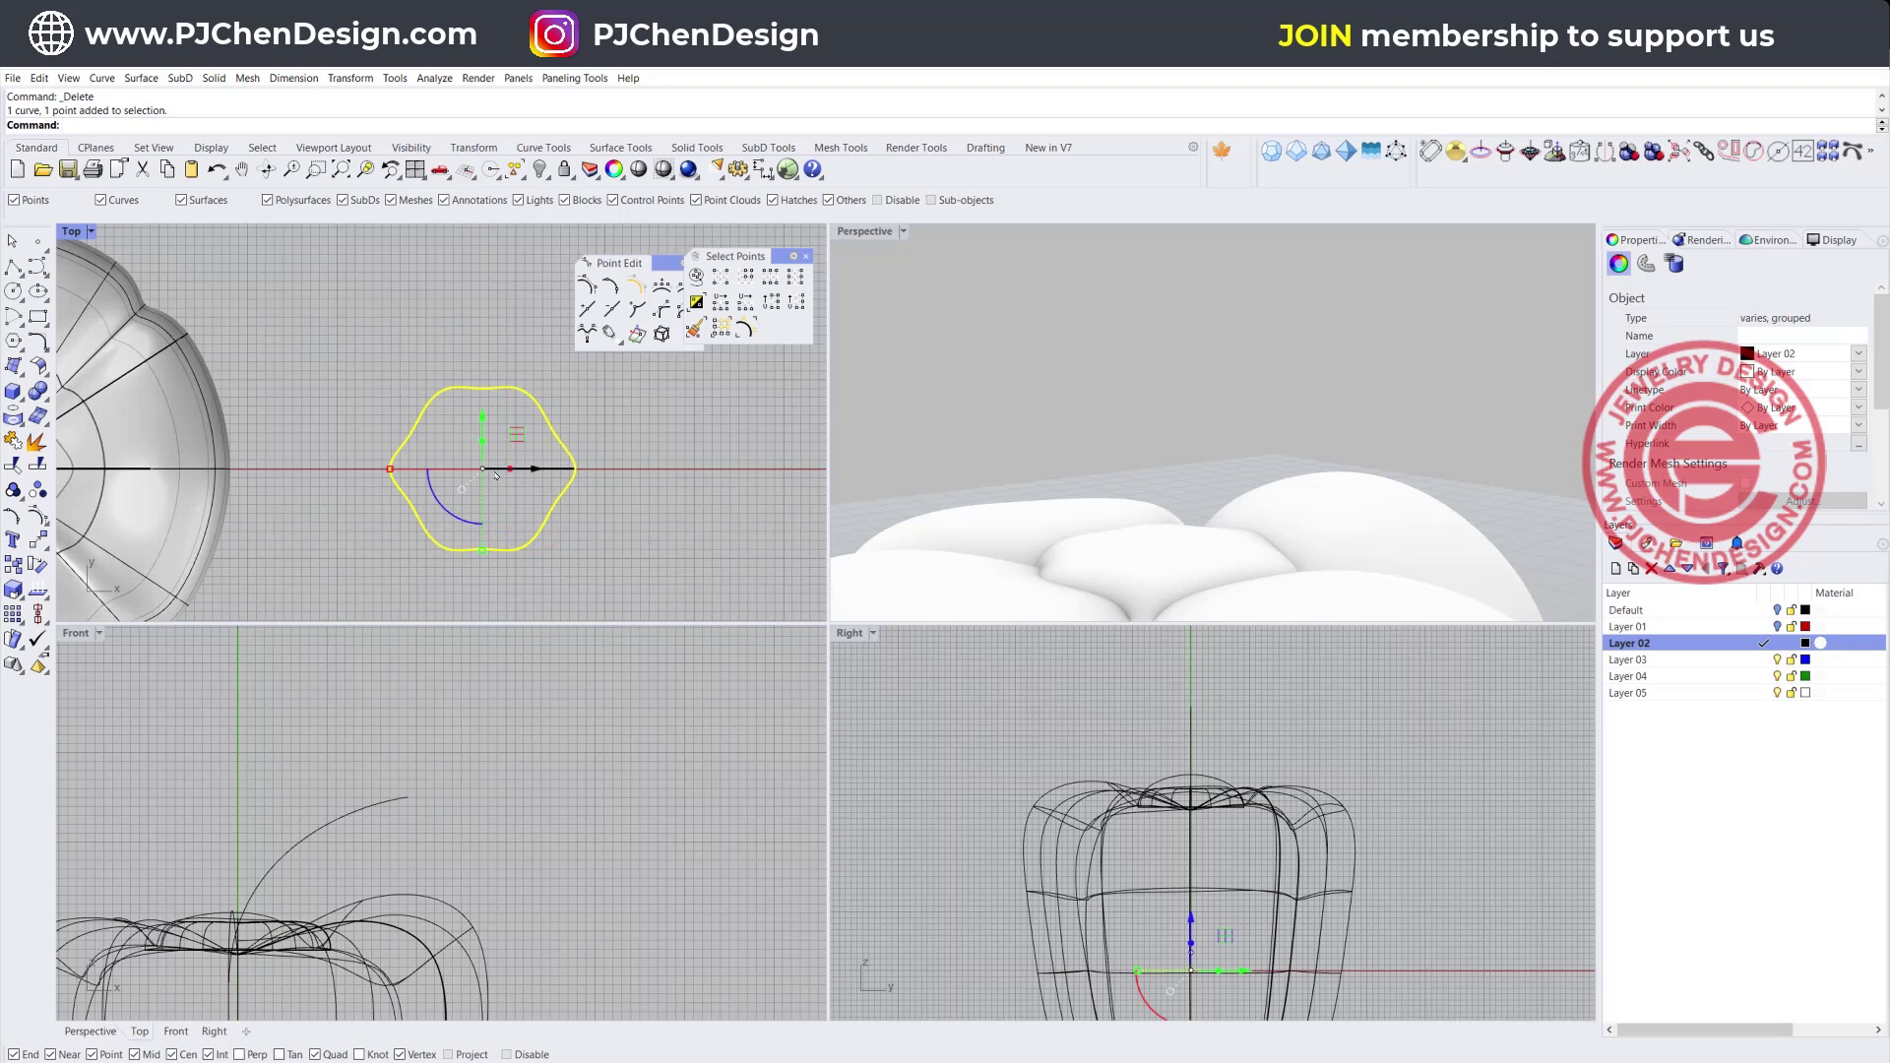
scroll(495, 476, down, 3)
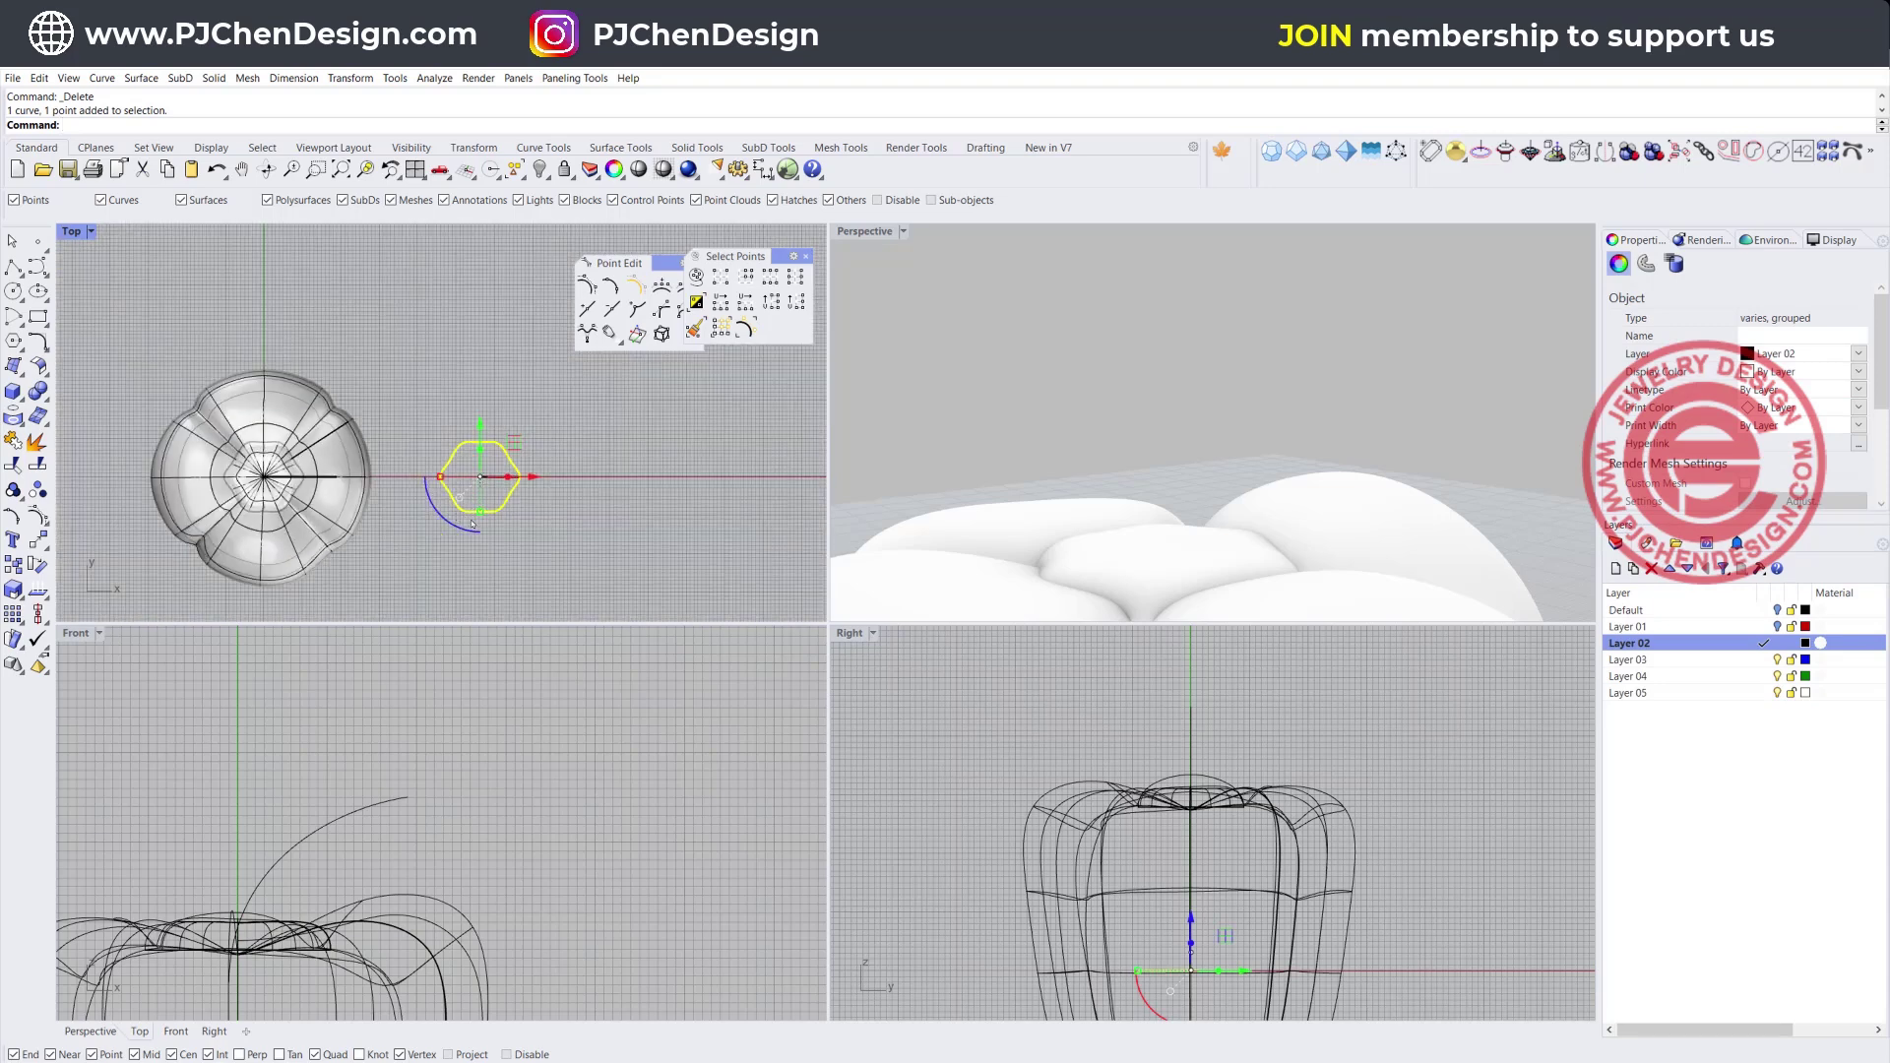
drag(514, 443, 300, 443)
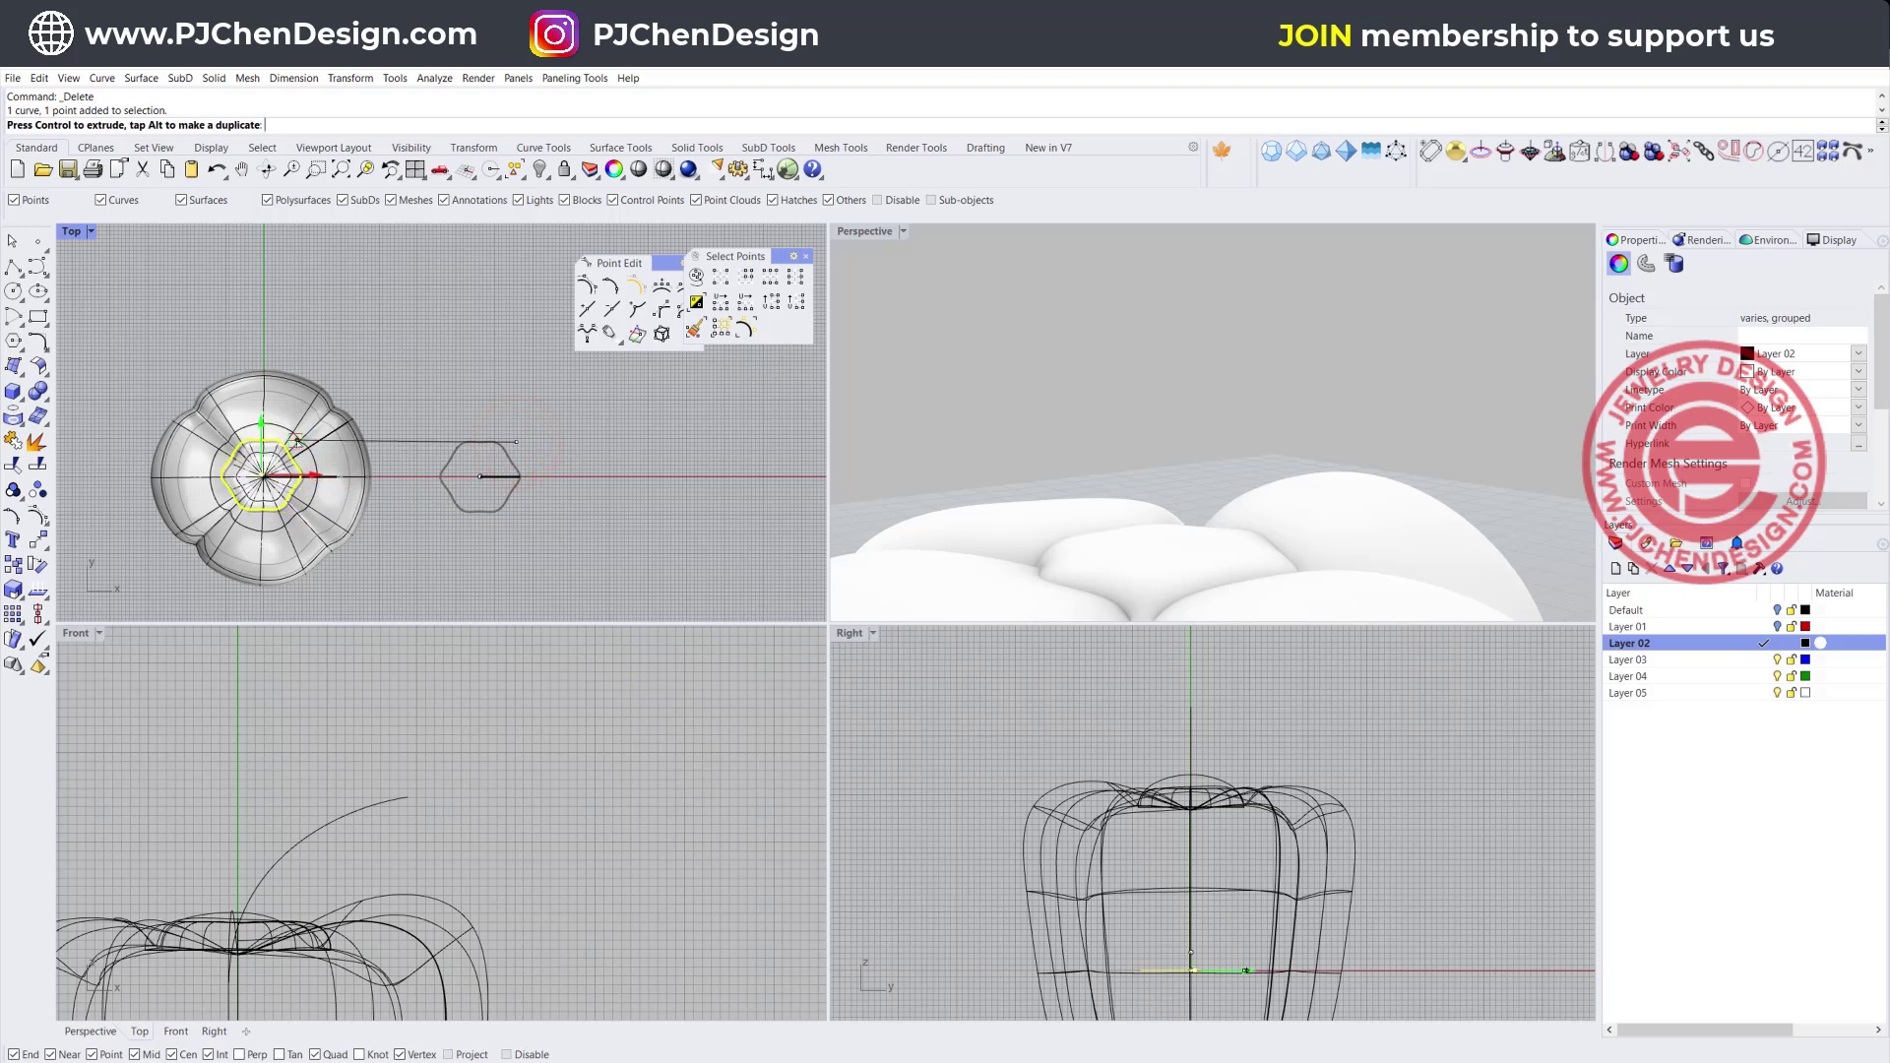
drag(298, 442, 297, 442)
Raise the six-sided profile to the base of the stem curve and scale it down uniformly to stem thickness
scroll(260, 884, down, 4)
right_drag(260, 884, 299, 707)
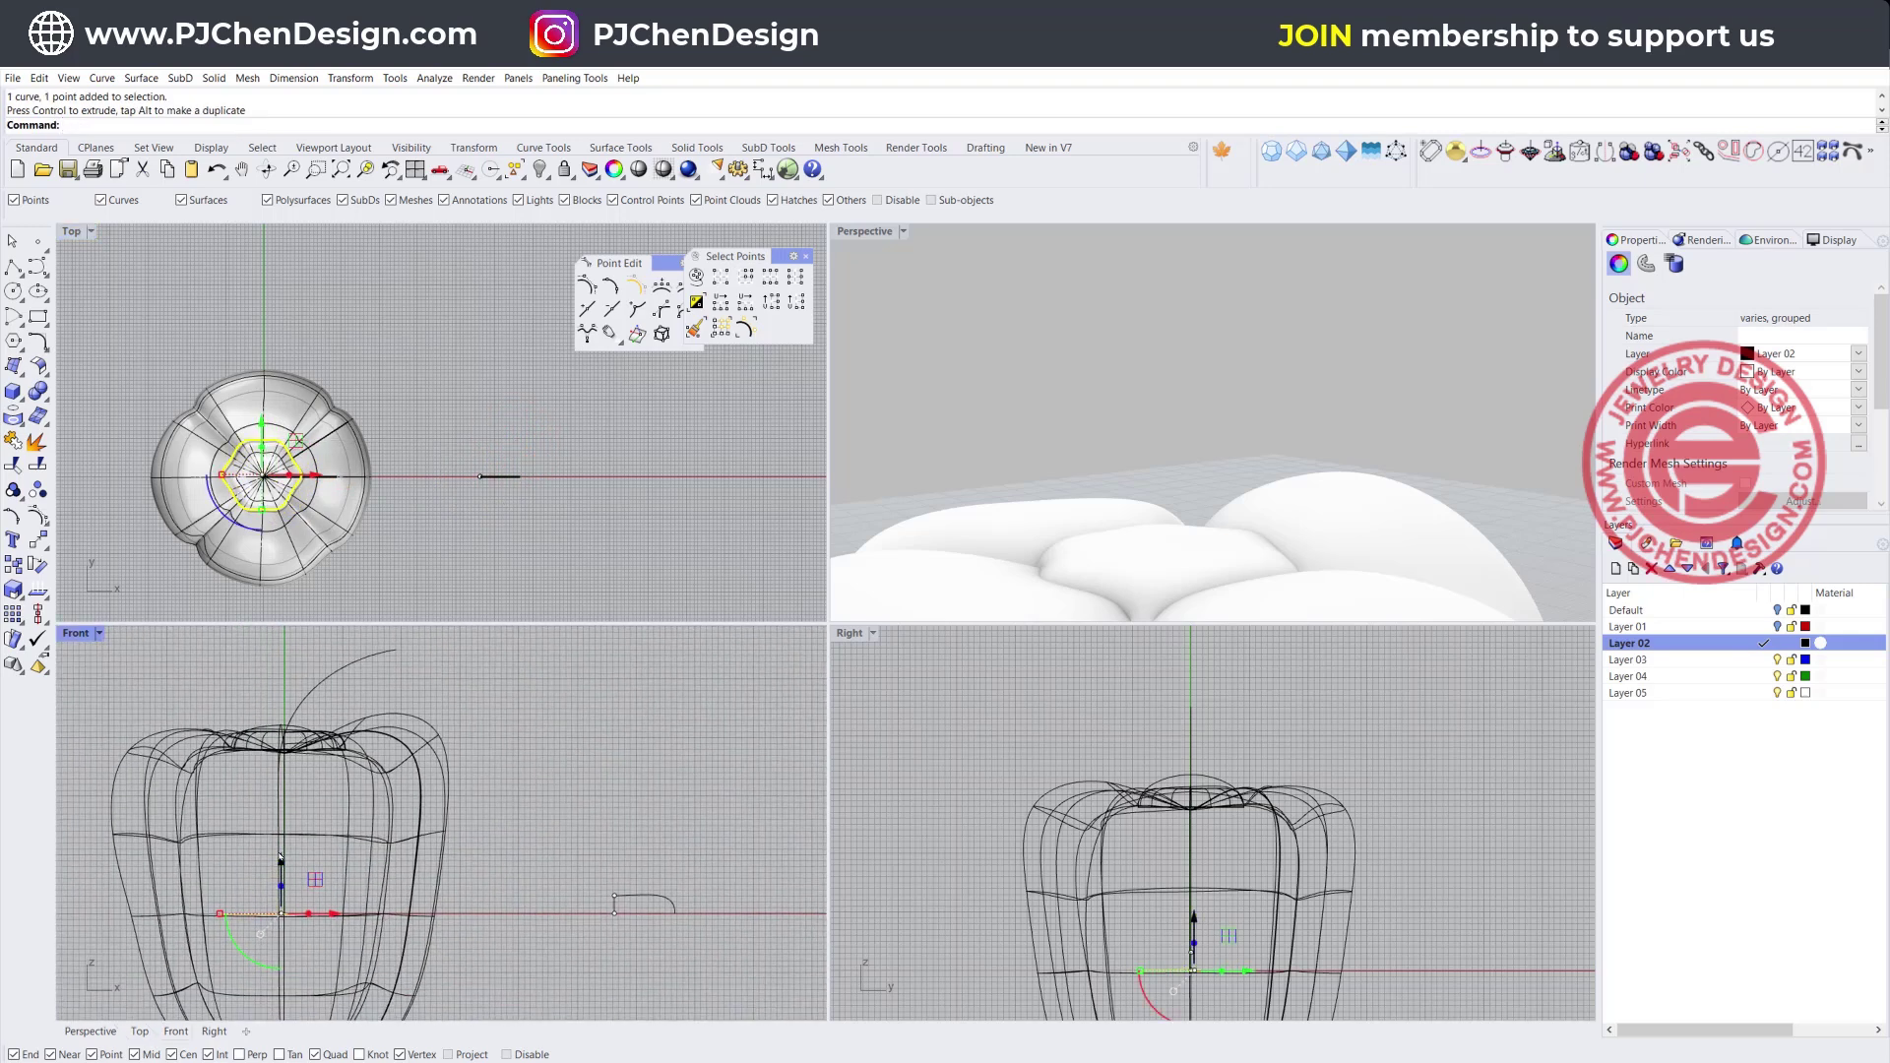
drag(278, 859, 292, 724)
scroll(256, 765, up, 10)
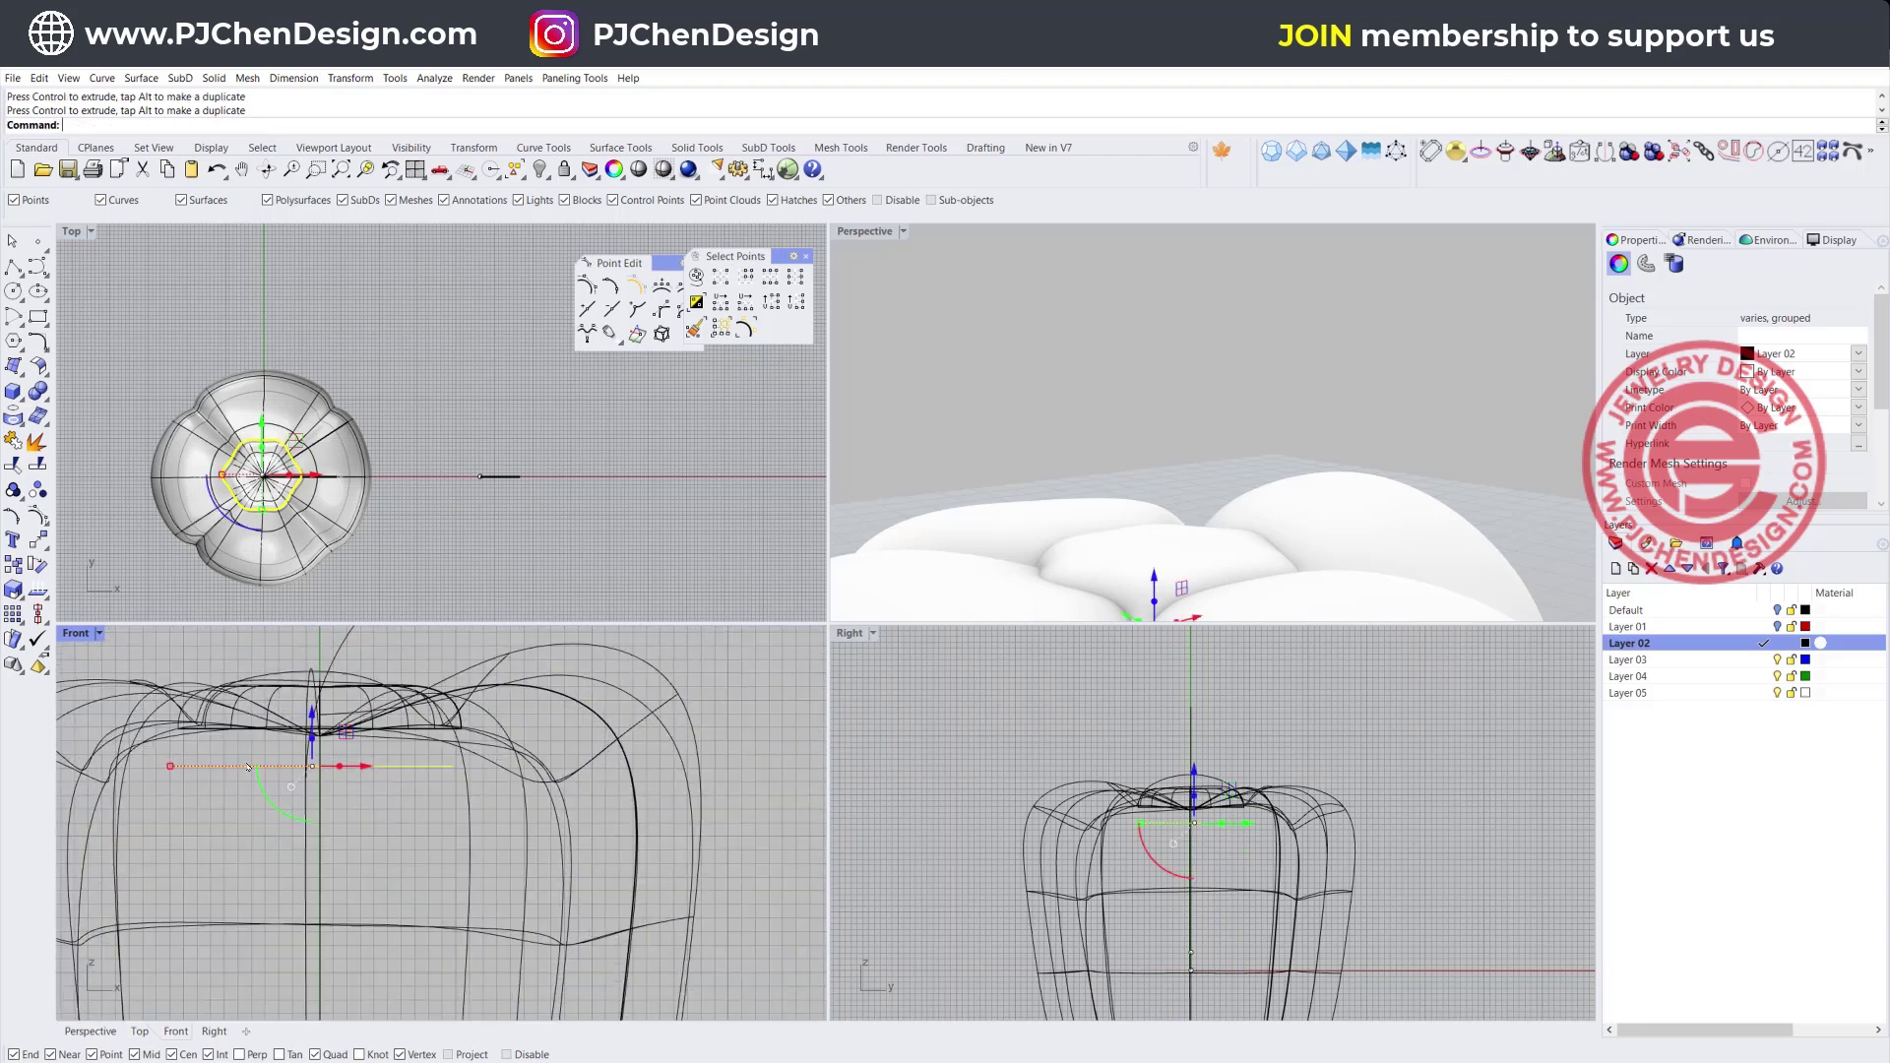
drag(134, 767, 286, 768)
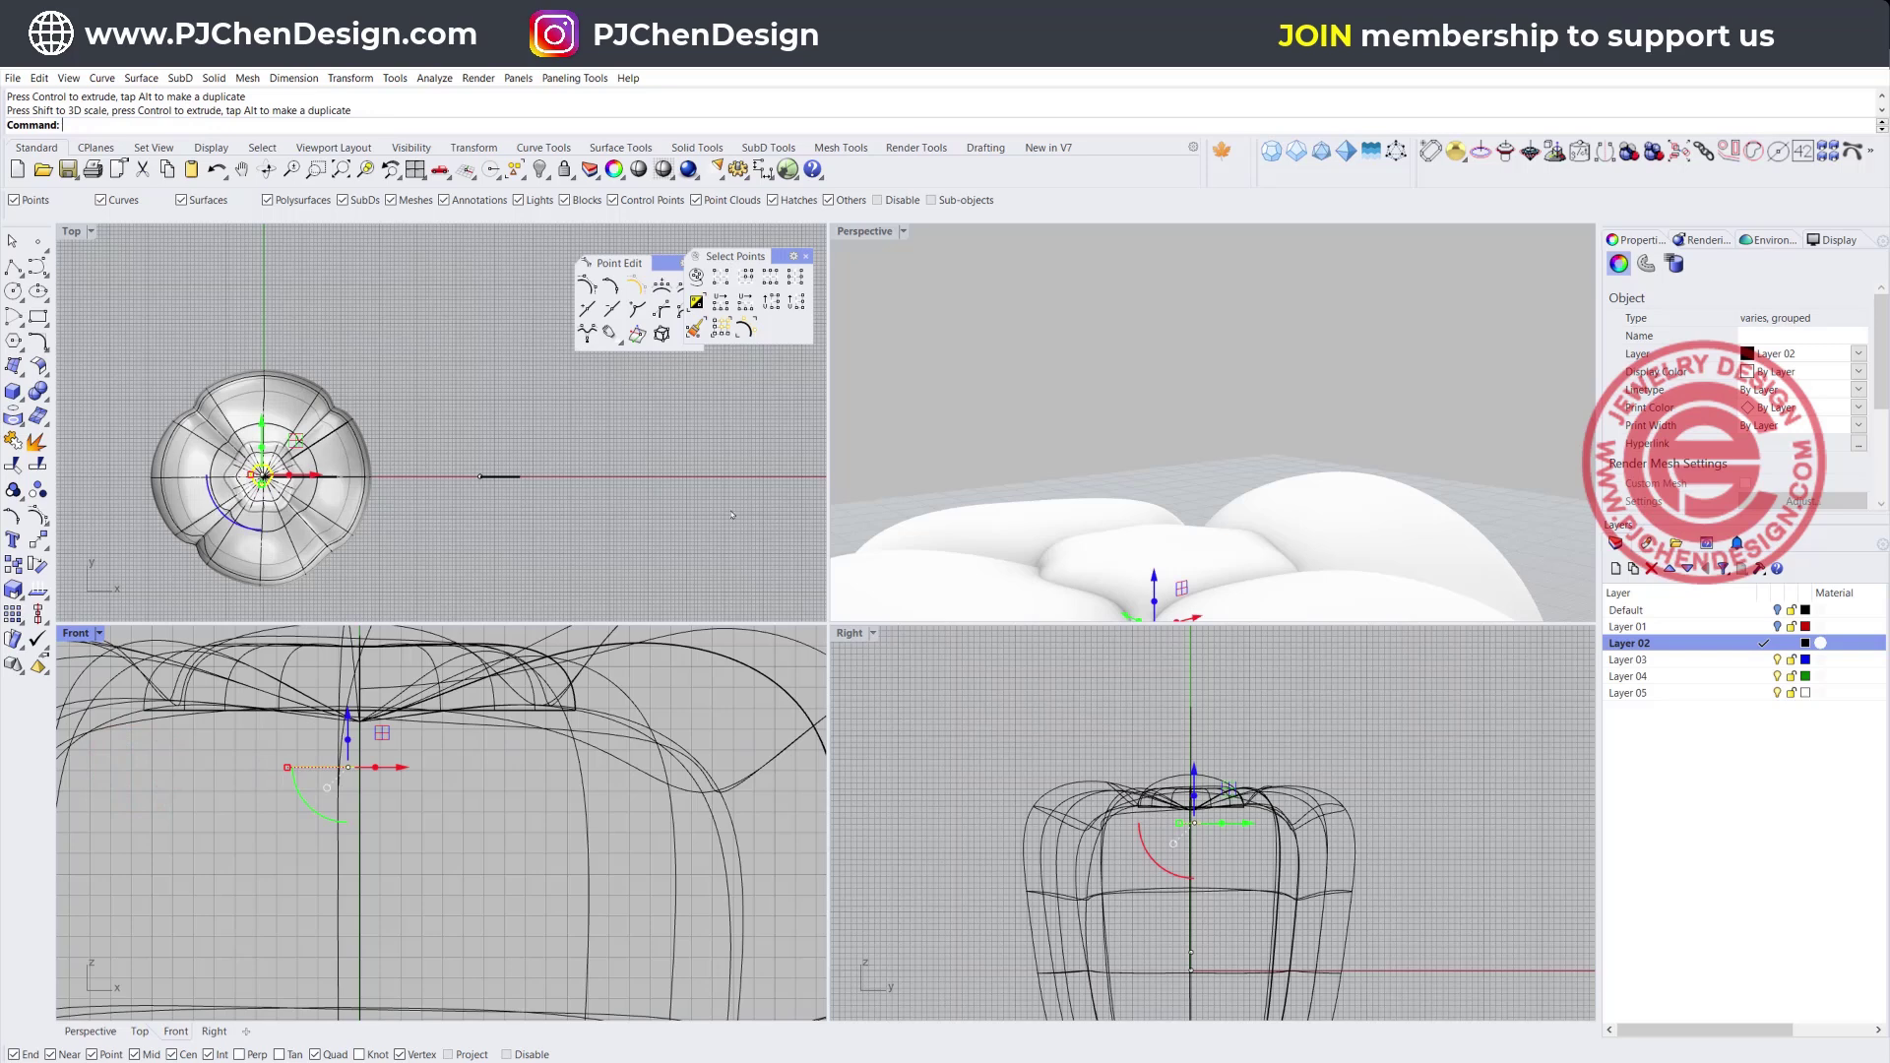
scroll(1209, 431, down, 12)
right_drag(1206, 419, 1221, 438)
scroll(1218, 404, up, 7)
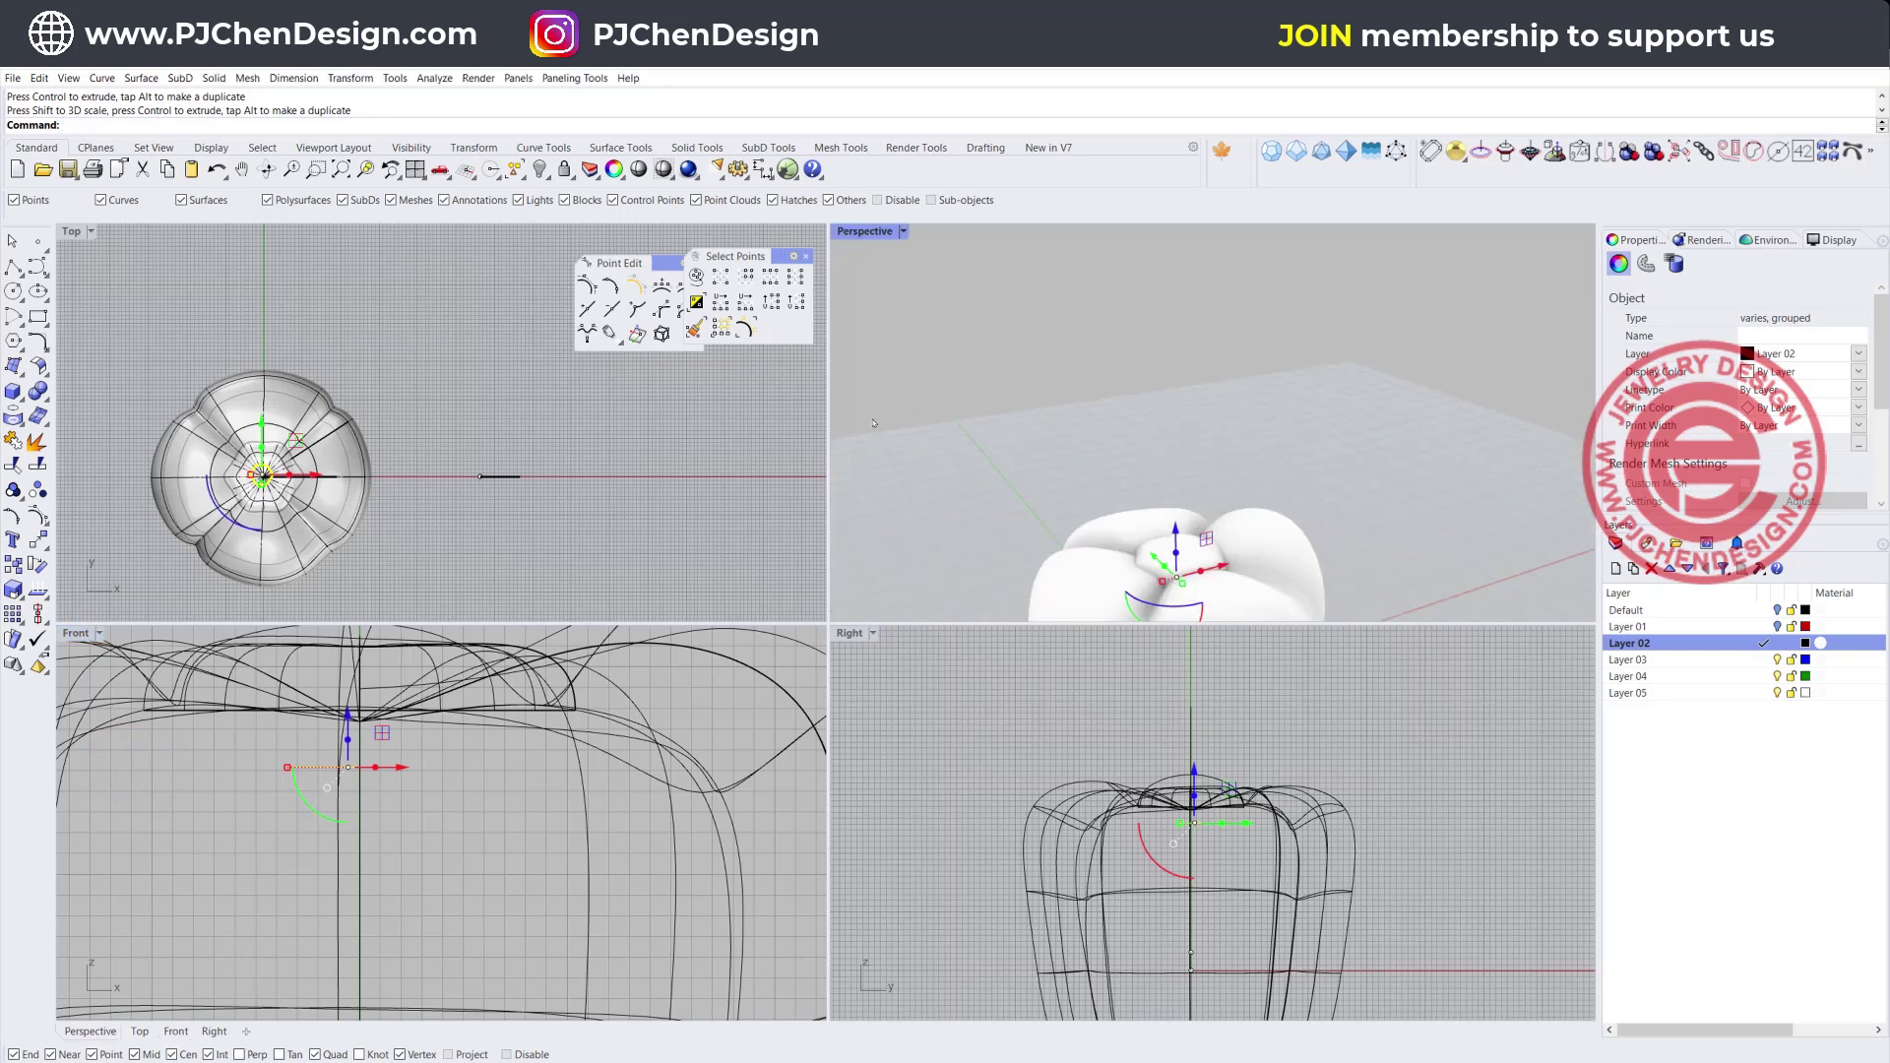
Sweep the small six-sided profile along the stem curve with Sweep 1 Rail, using Freeform frame style and unchanged cross sections
right_drag(363, 719, 334, 920)
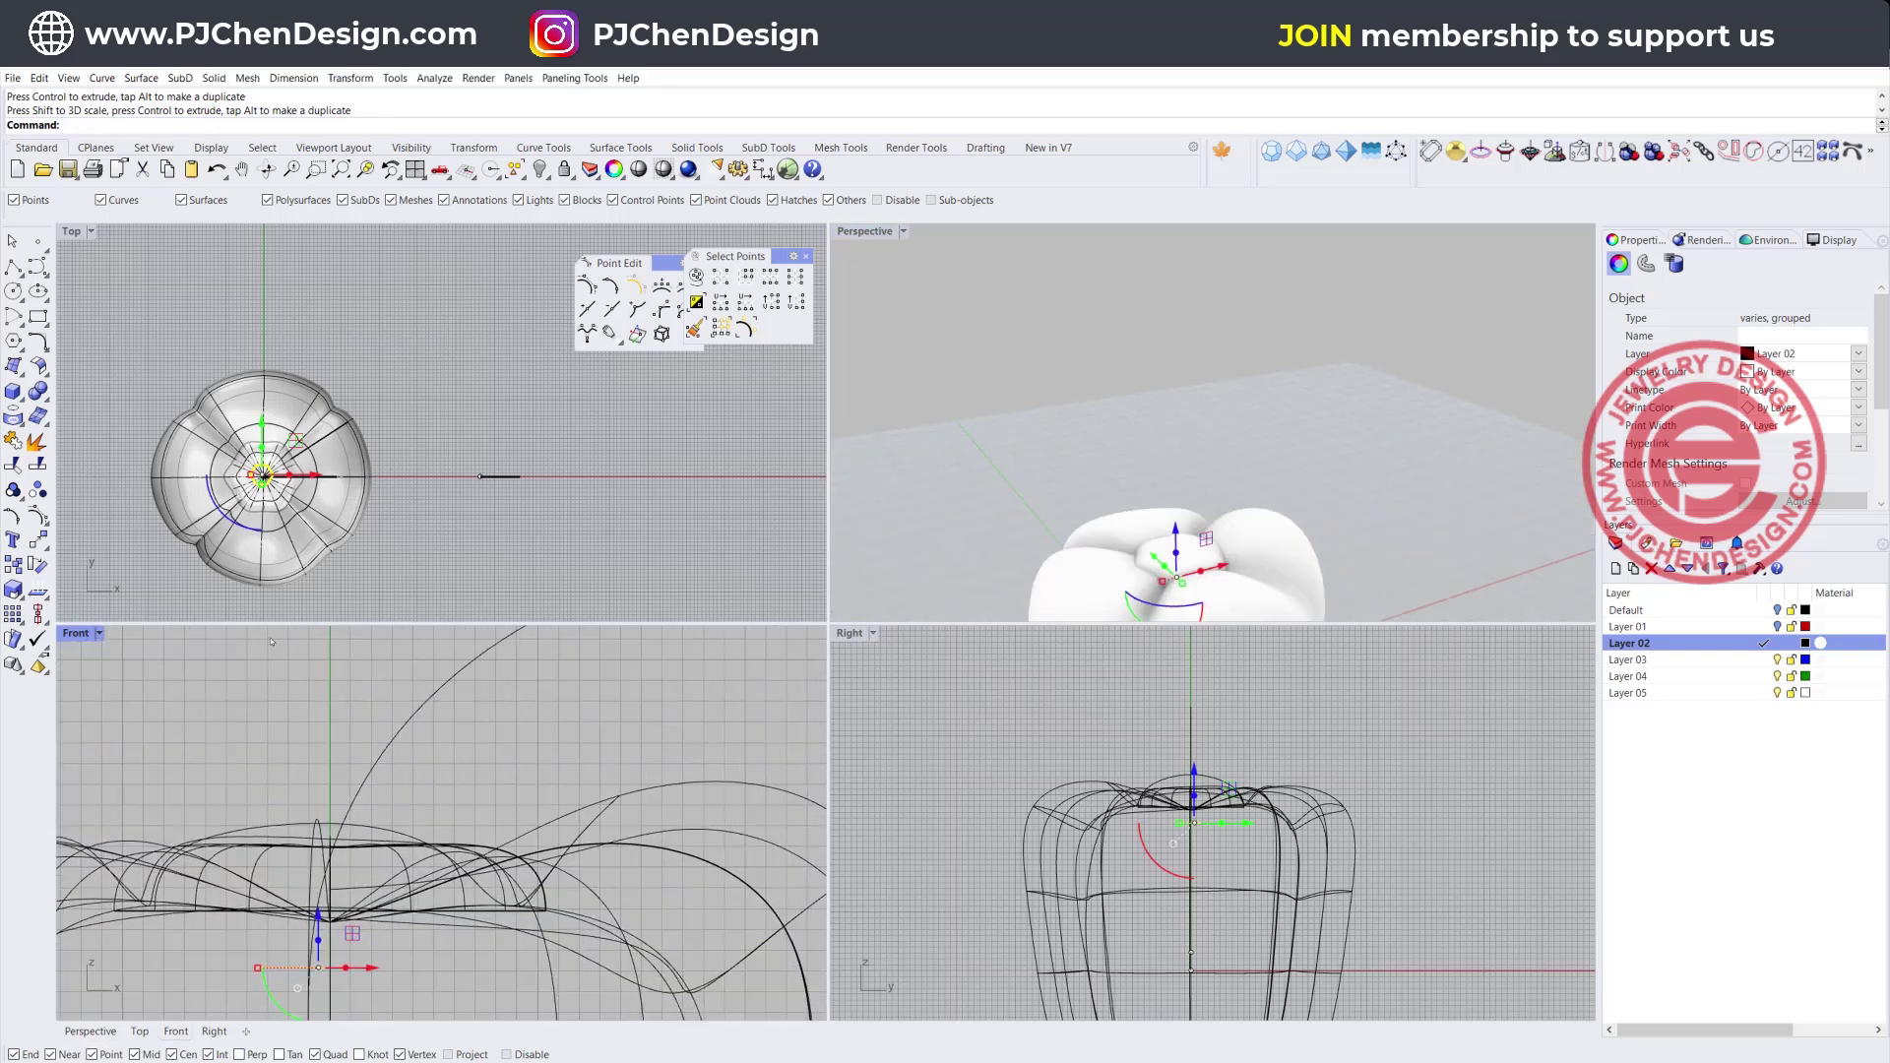
click(398, 313)
click(141, 78)
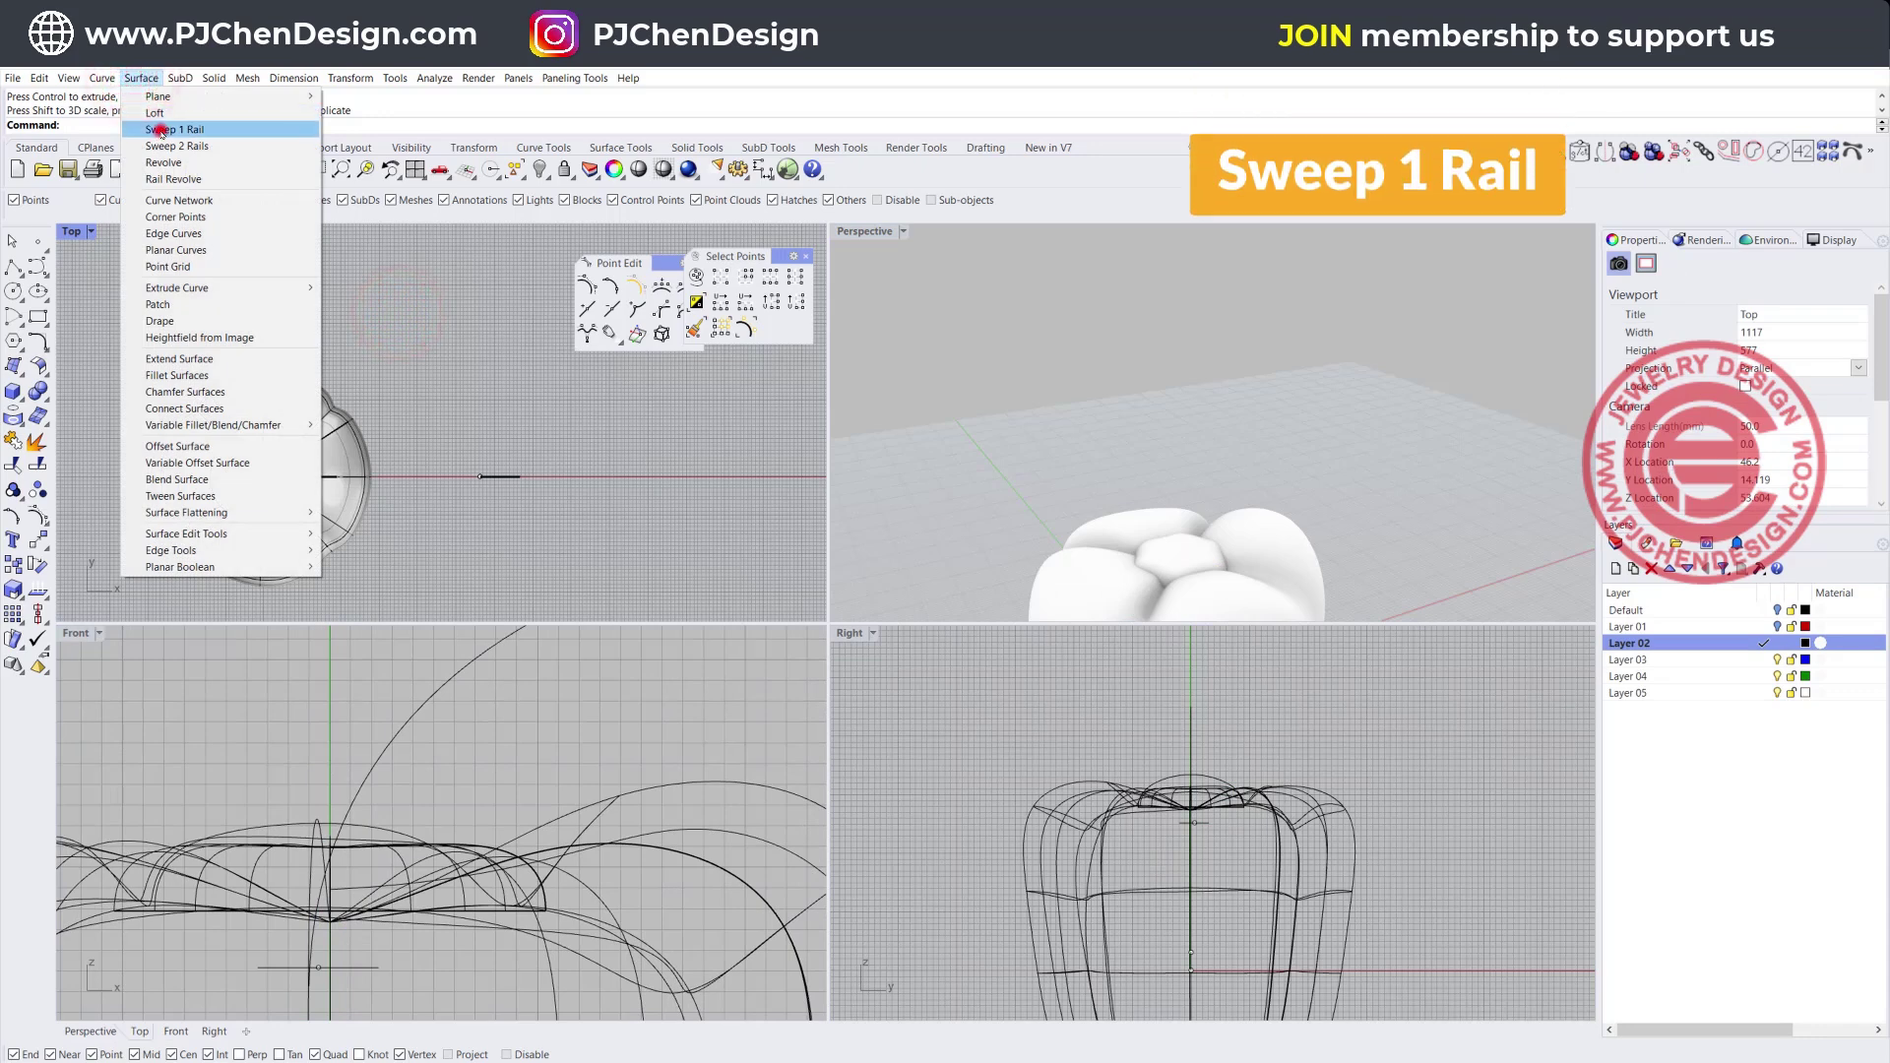
click(160, 129)
click(434, 683)
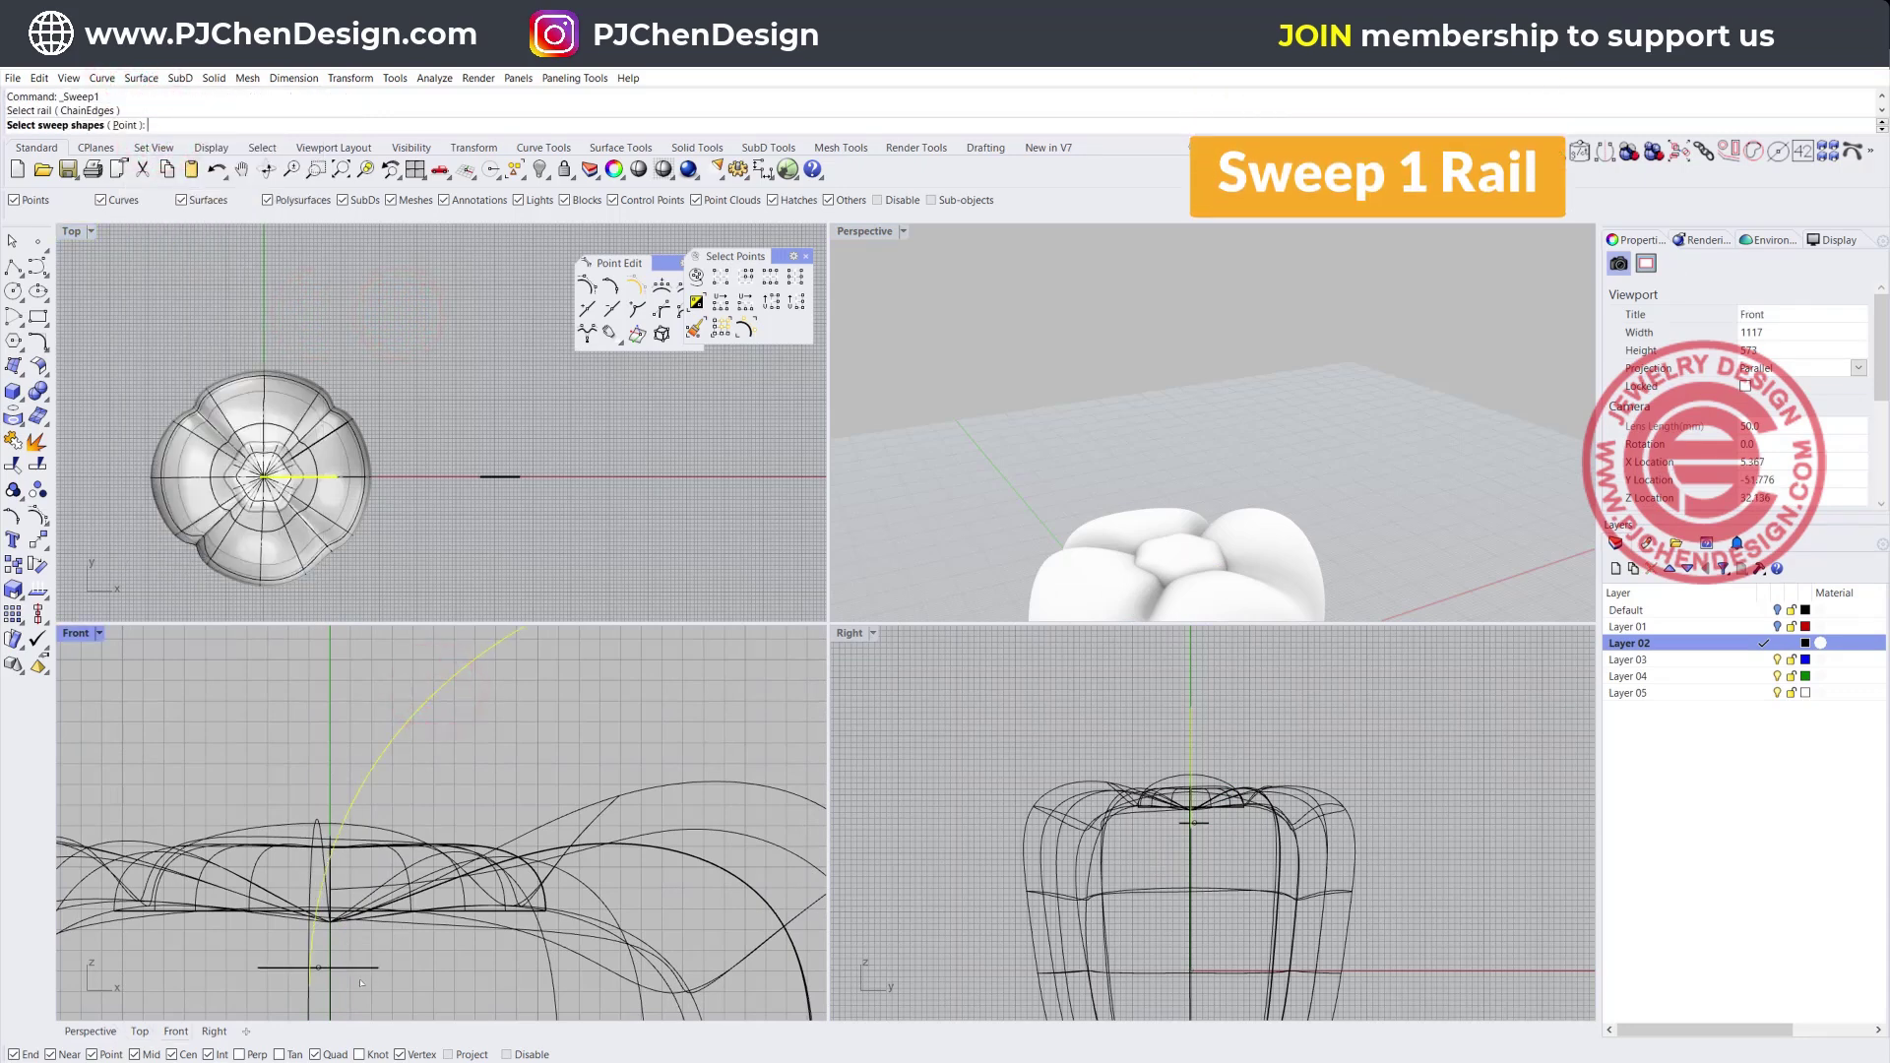
click(356, 967)
click(428, 986)
key(Return)
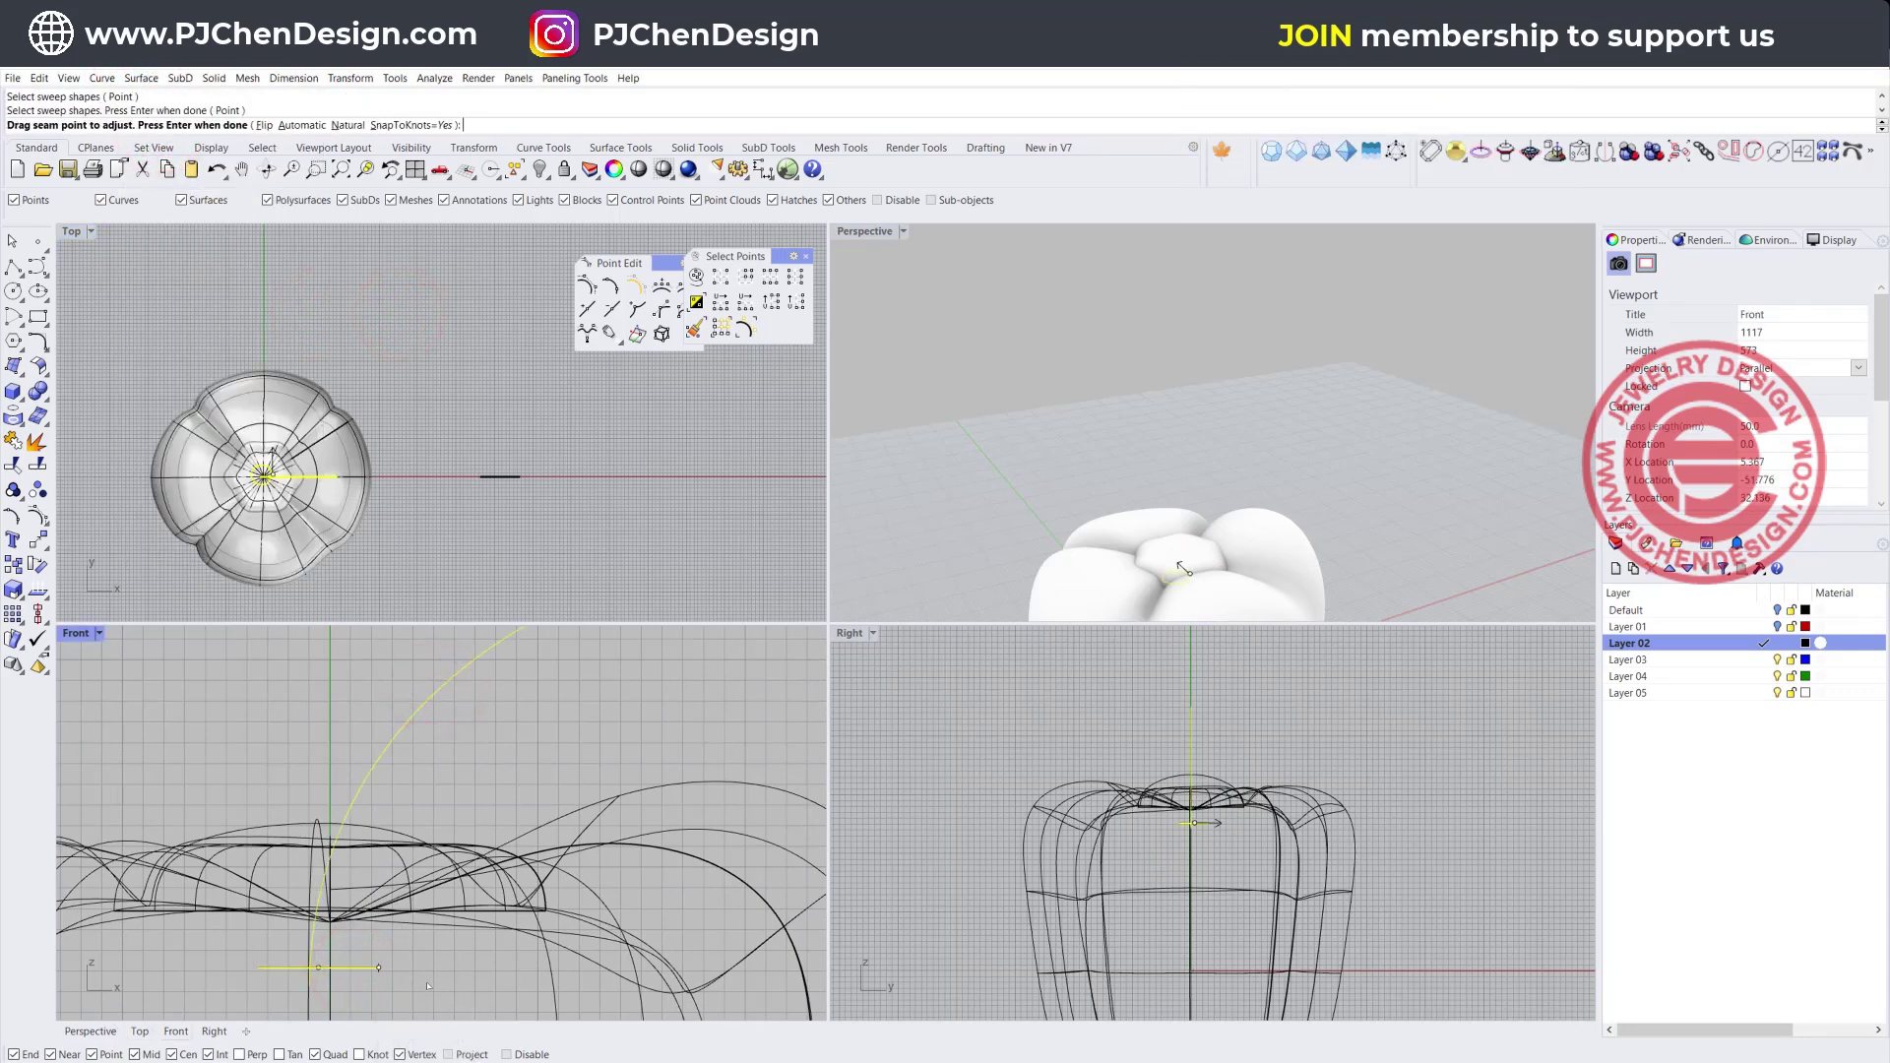
key(Return)
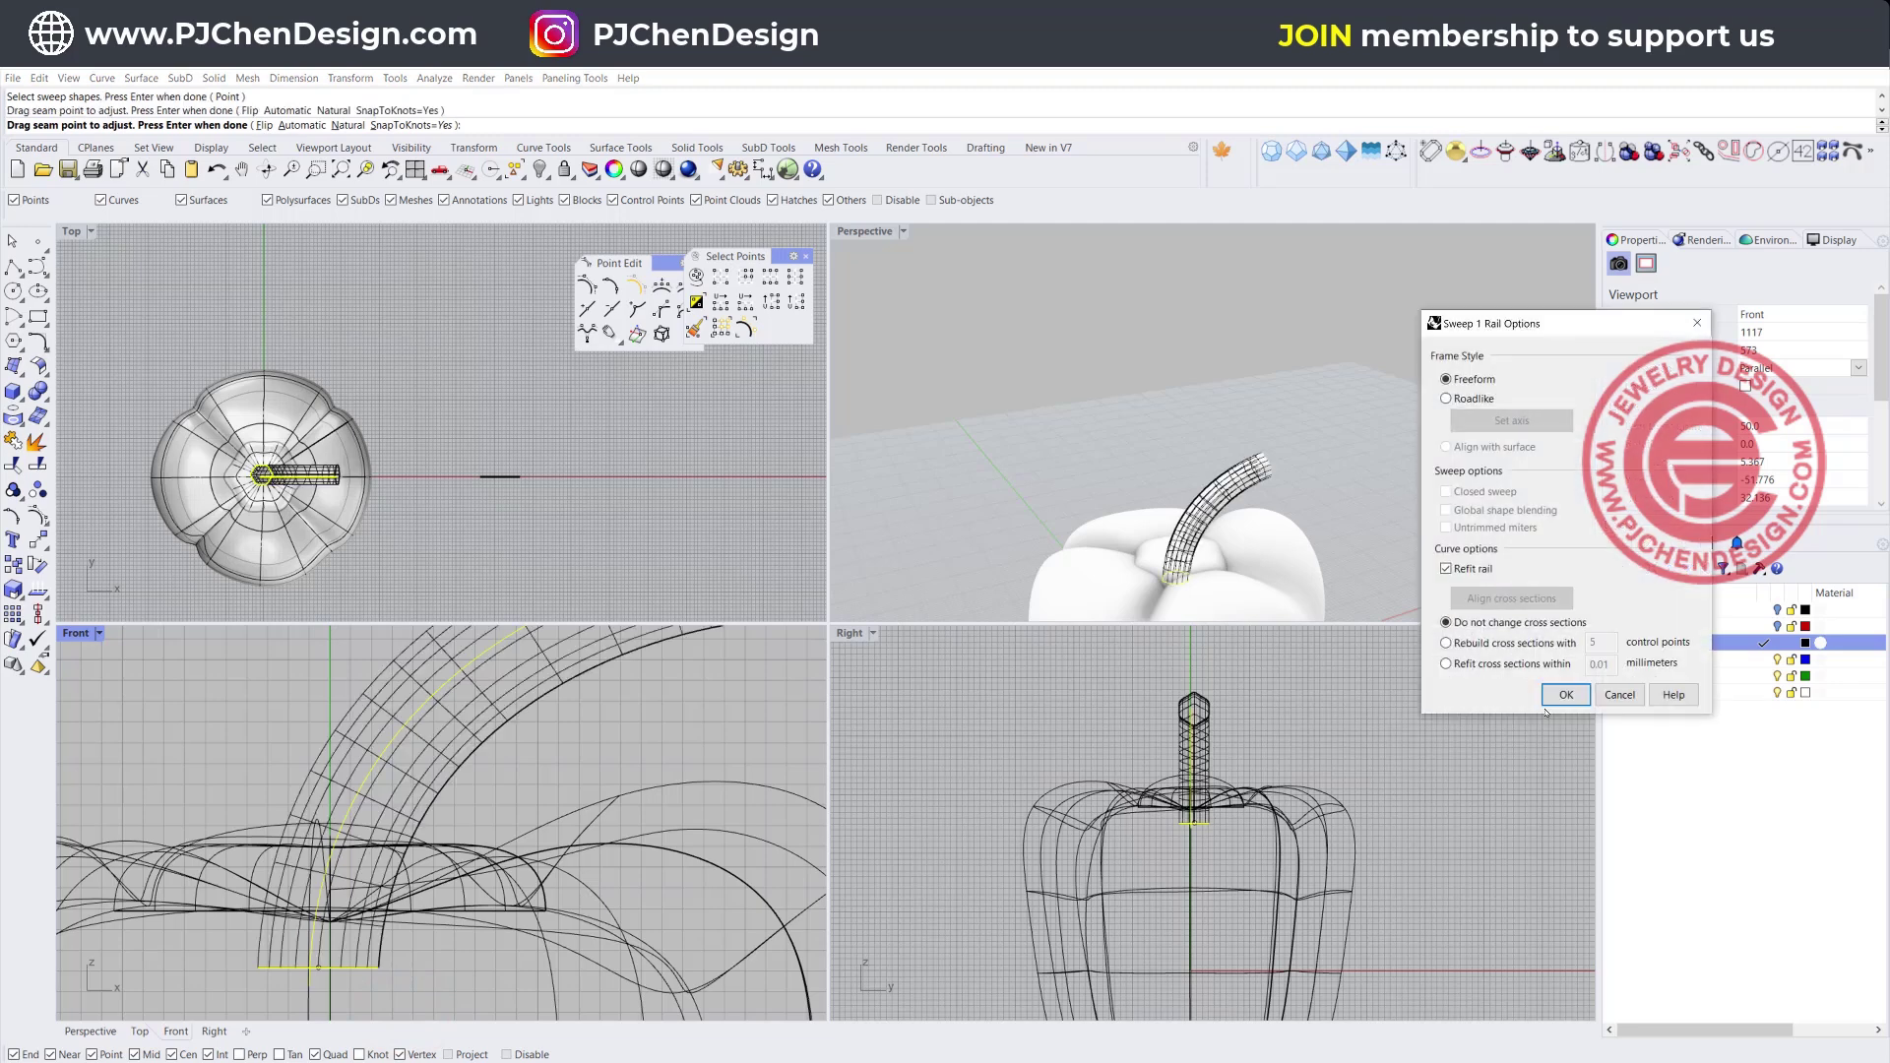
click(1564, 695)
Set the Perspective view to Ghosted display and maximise it to examine the swept stem
right_drag(1309, 393, 1106, 387)
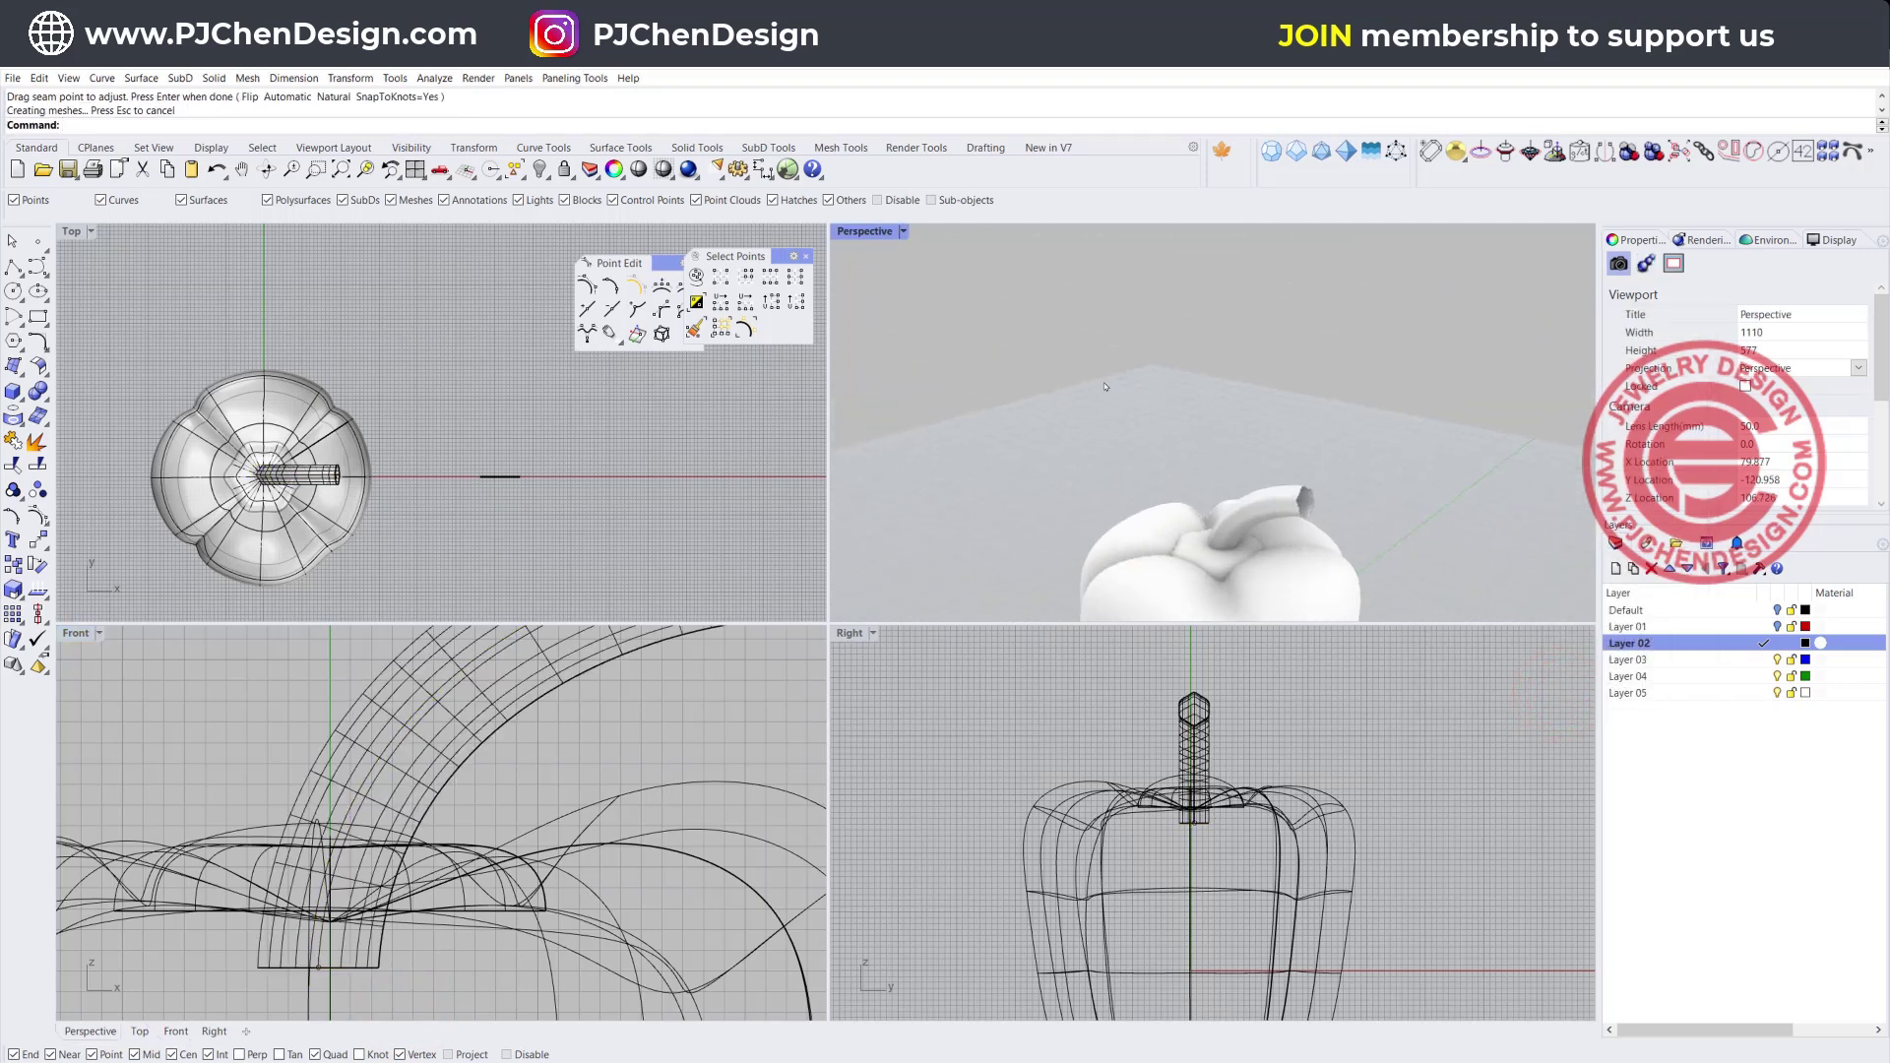
click(903, 231)
click(919, 348)
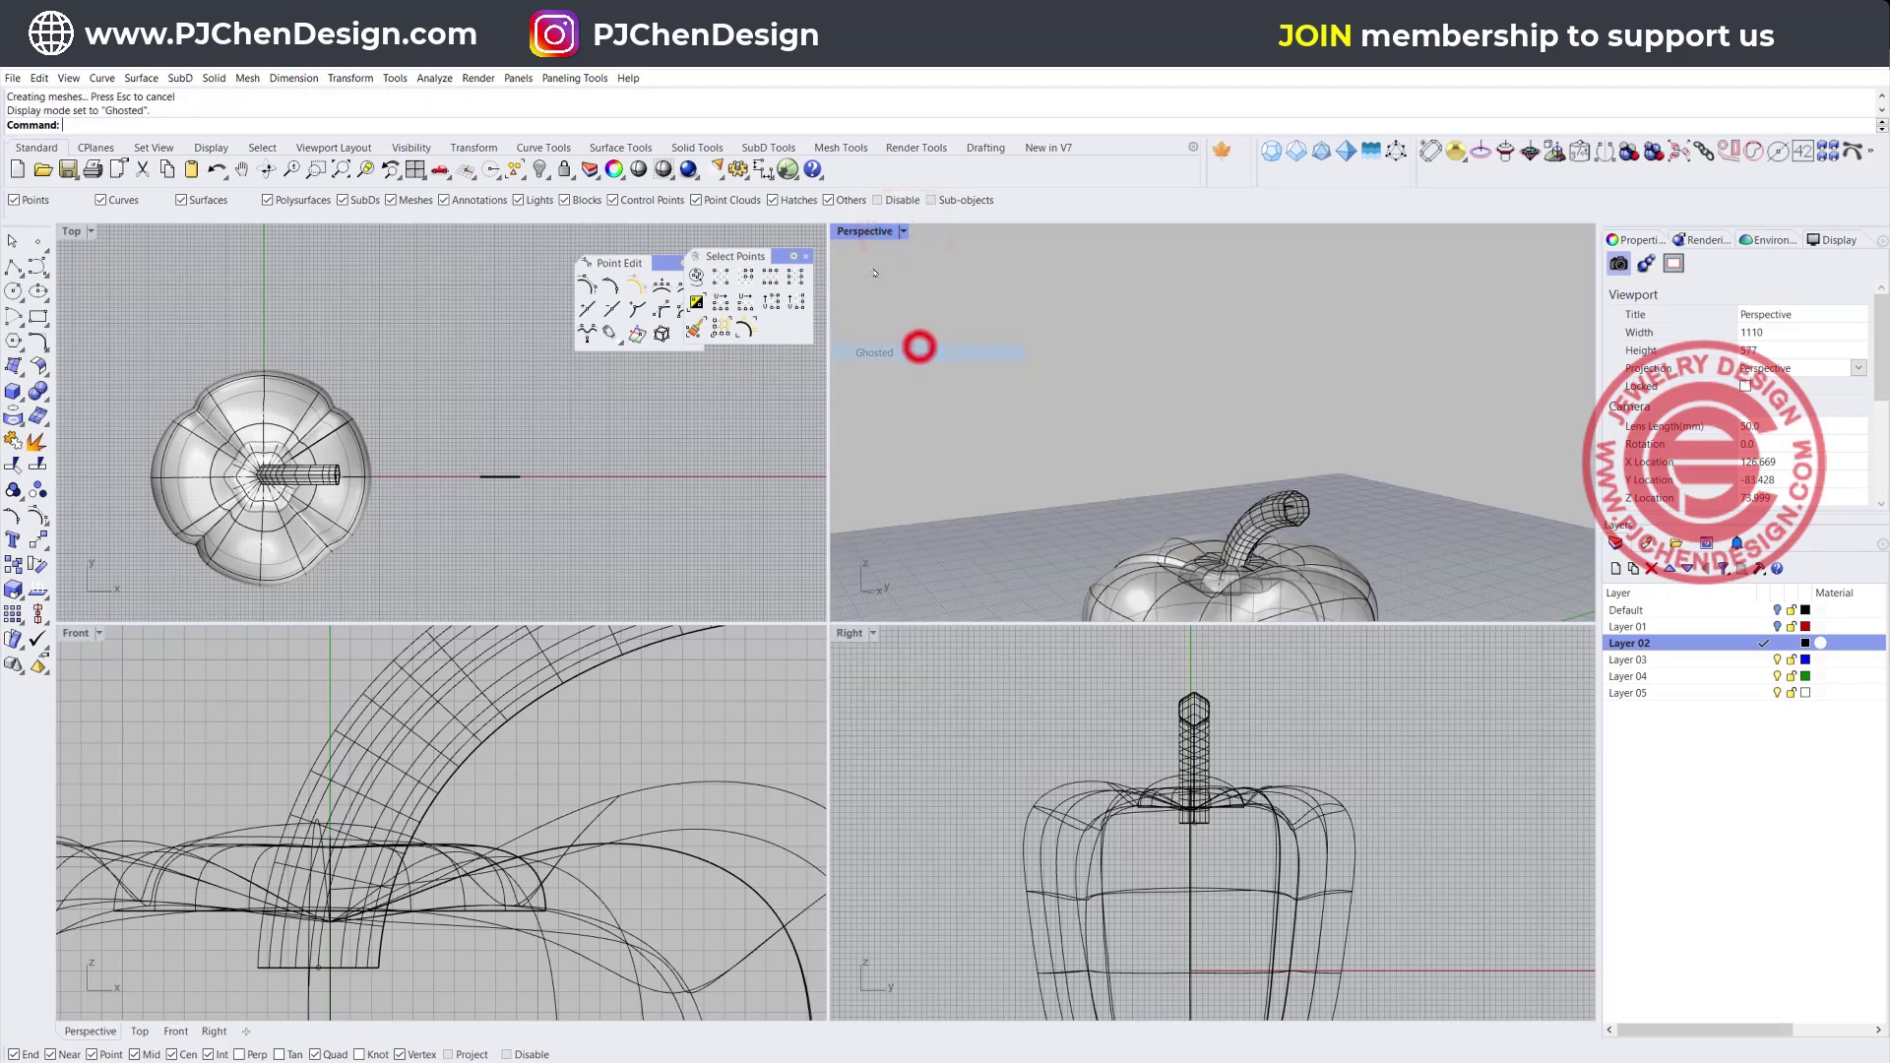
double_click(864, 232)
scroll(767, 476, up, 5)
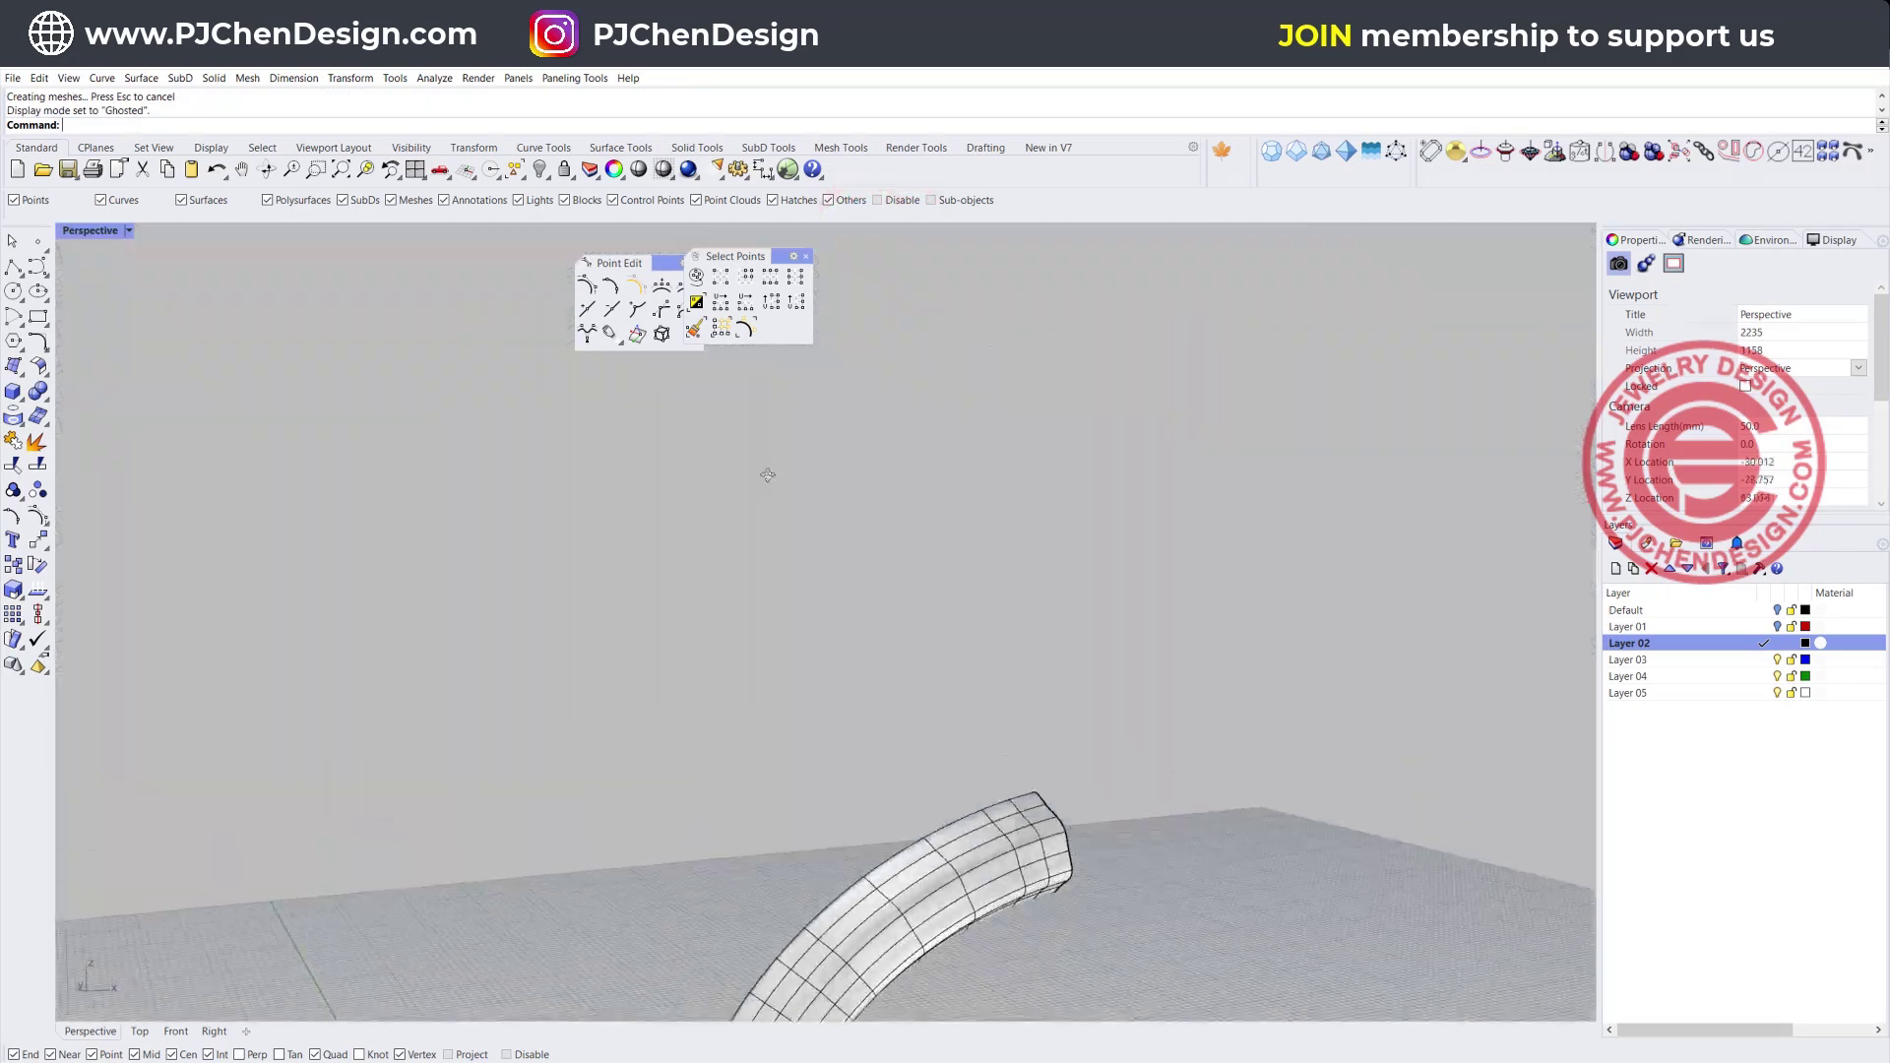
right_drag(768, 475, 773, 537)
Duplicate the open edge at the swept stem's tip as a curve with DupEdge and delete the swept surface
mouse_move(877, 787)
shift+right_down()
mouse_move(728, 611)
mouse_move(673, 574)
mouse_move(695, 567)
mouse_move(705, 603)
mouse_move(663, 574)
shift+right_up()
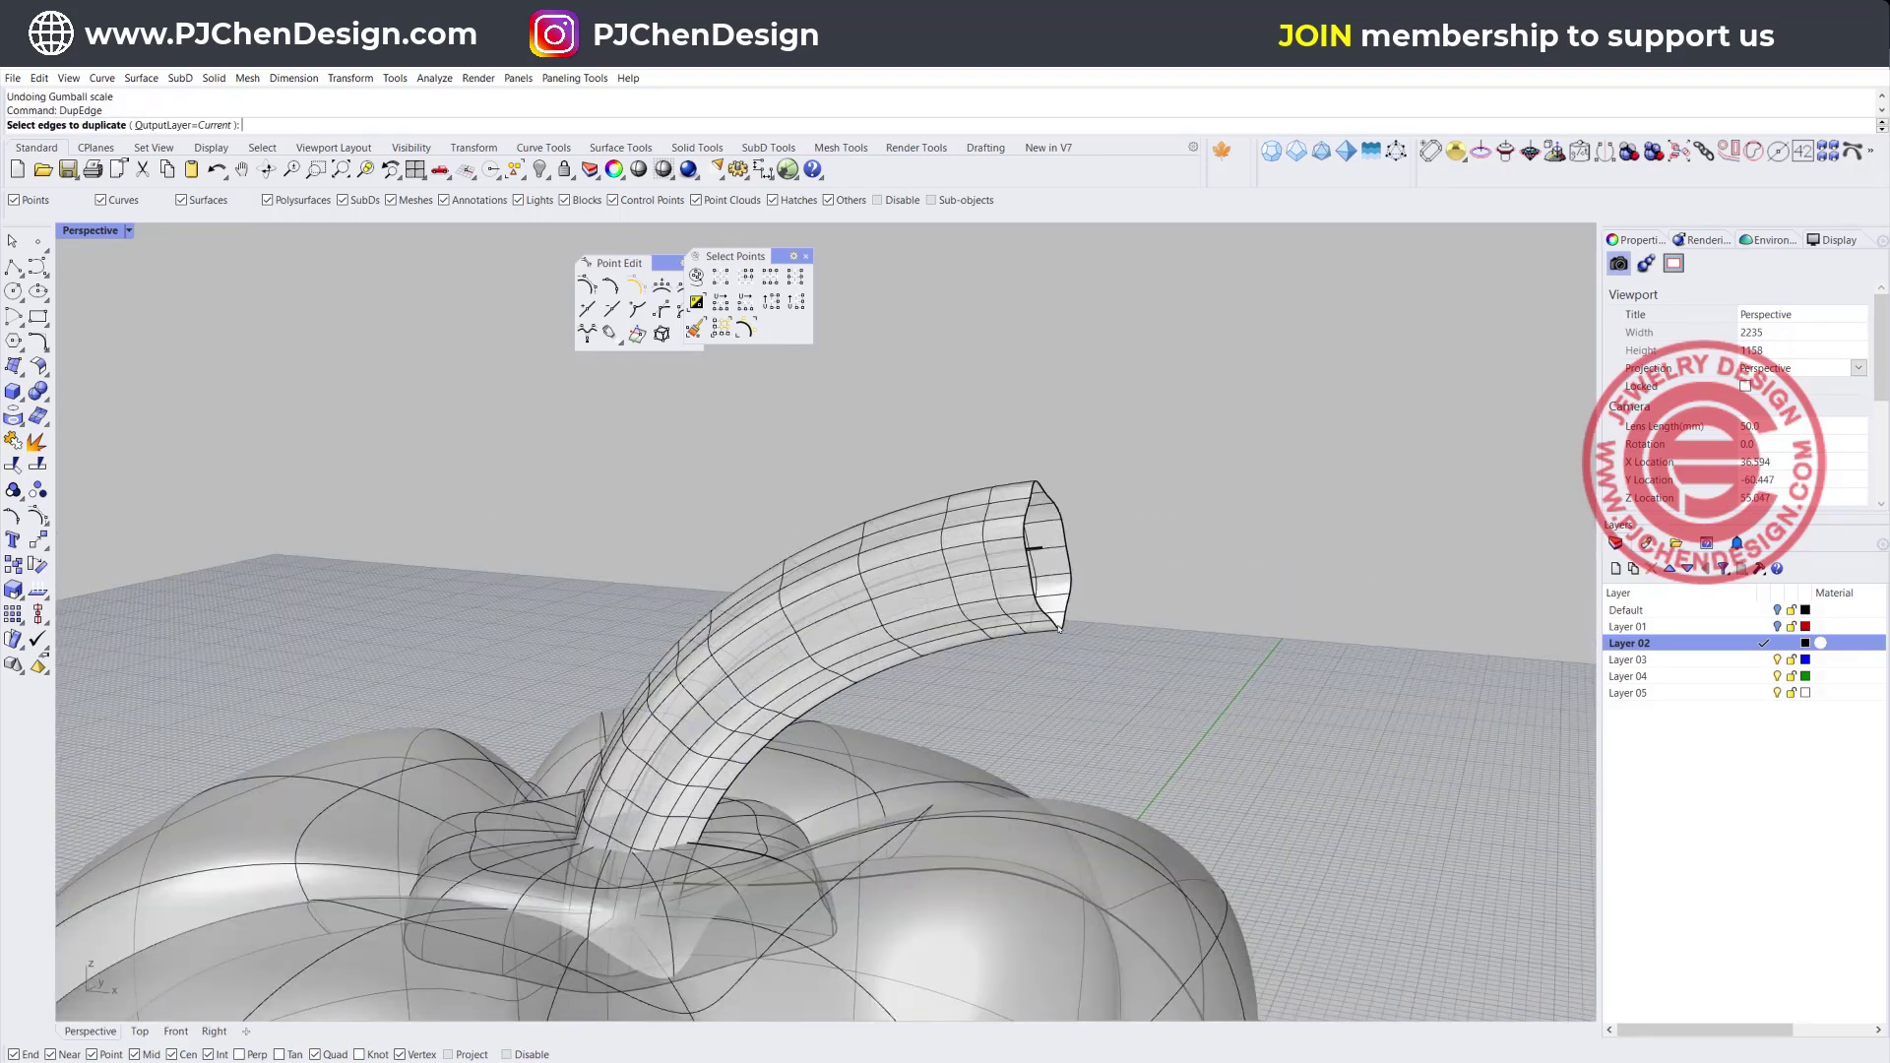
click(1063, 605)
right_click(971, 427)
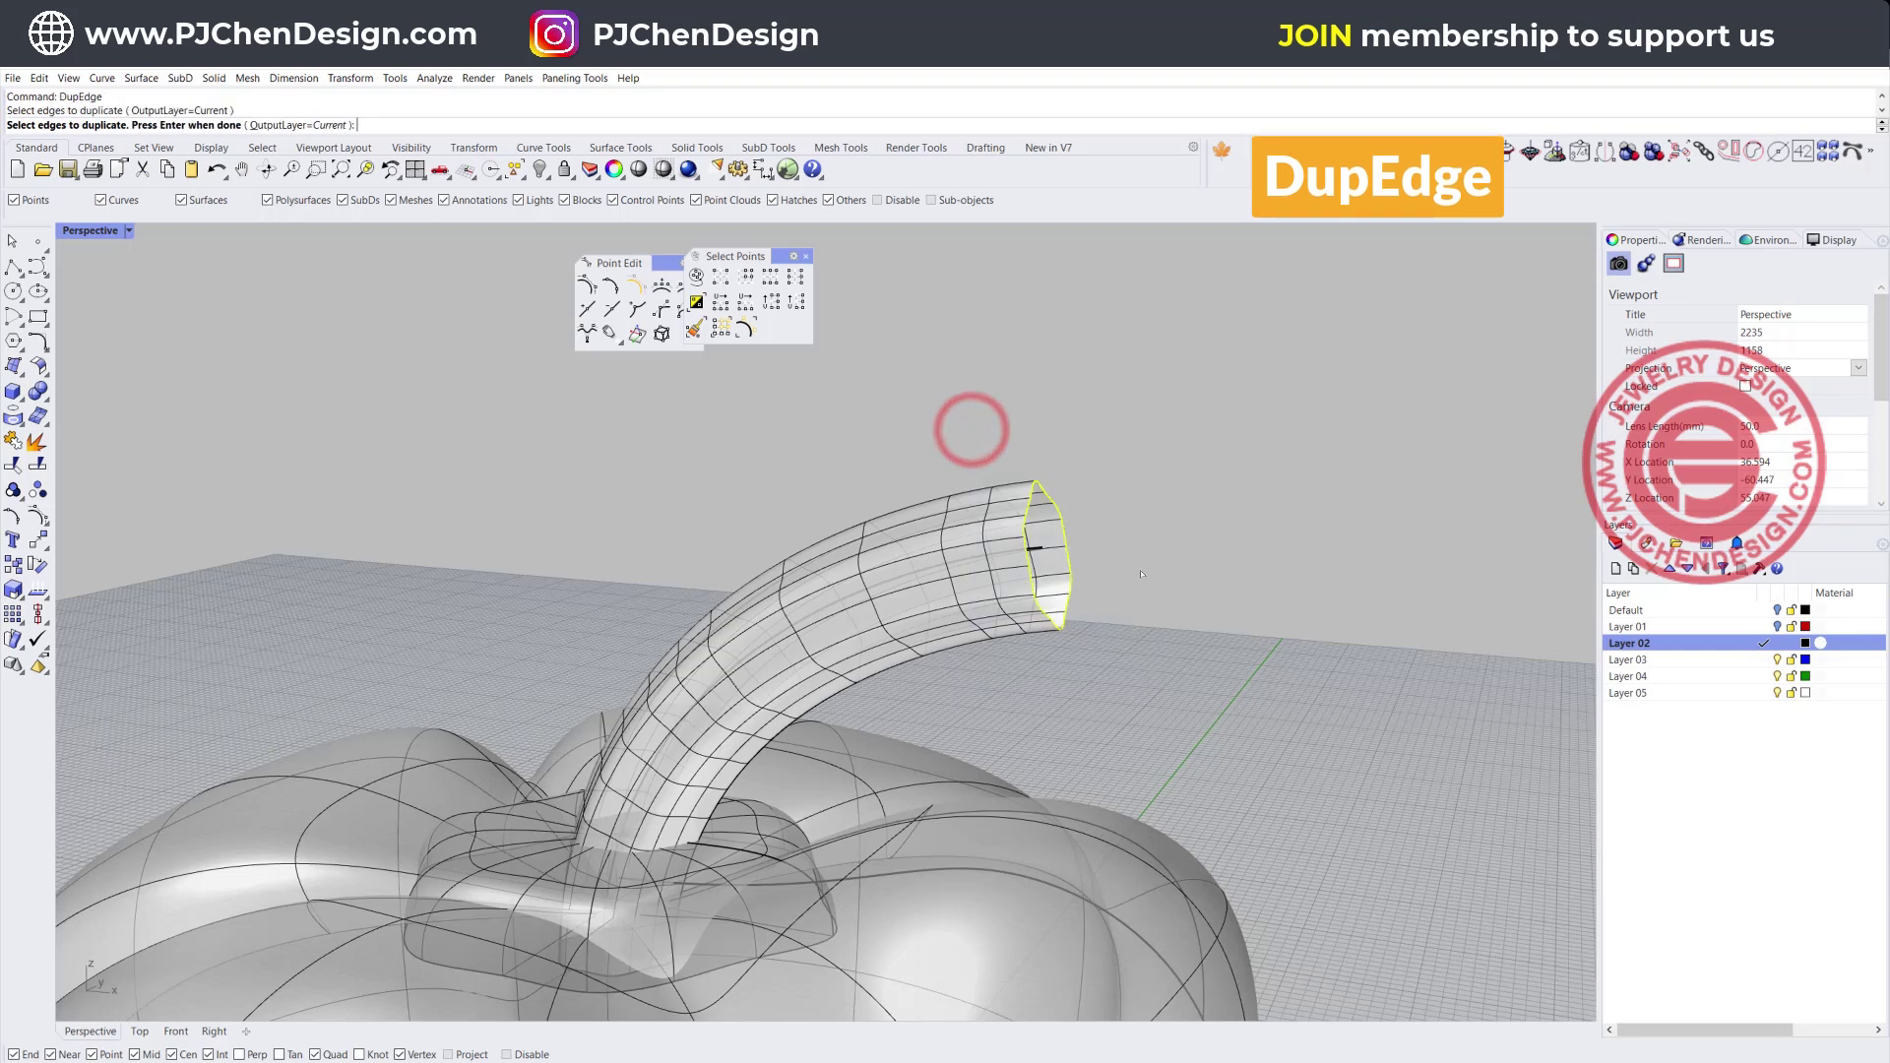
click(915, 636)
key(Delete)
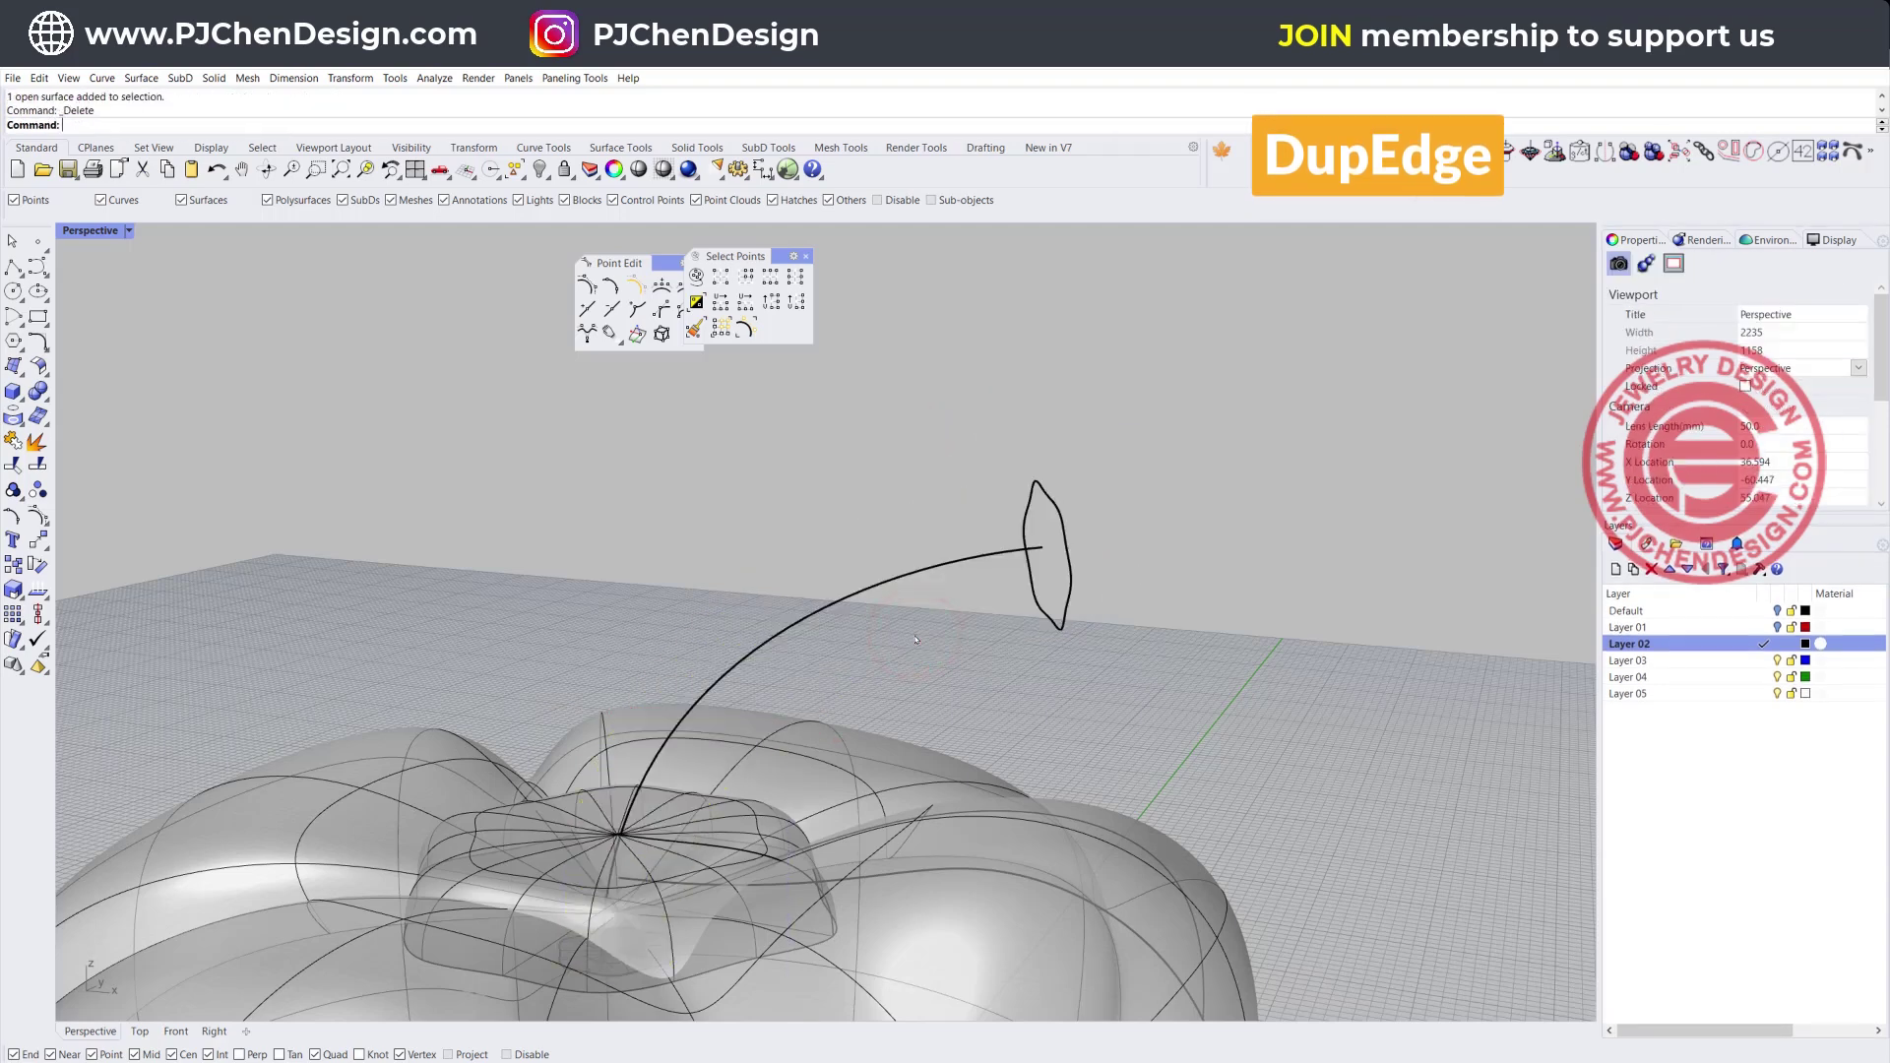
Try to reshape the stem's tip profile by lowering one of its upper control points, and undo the move
click(1071, 585)
right_drag(1046, 621, 928, 594)
scroll(929, 595, up, 3)
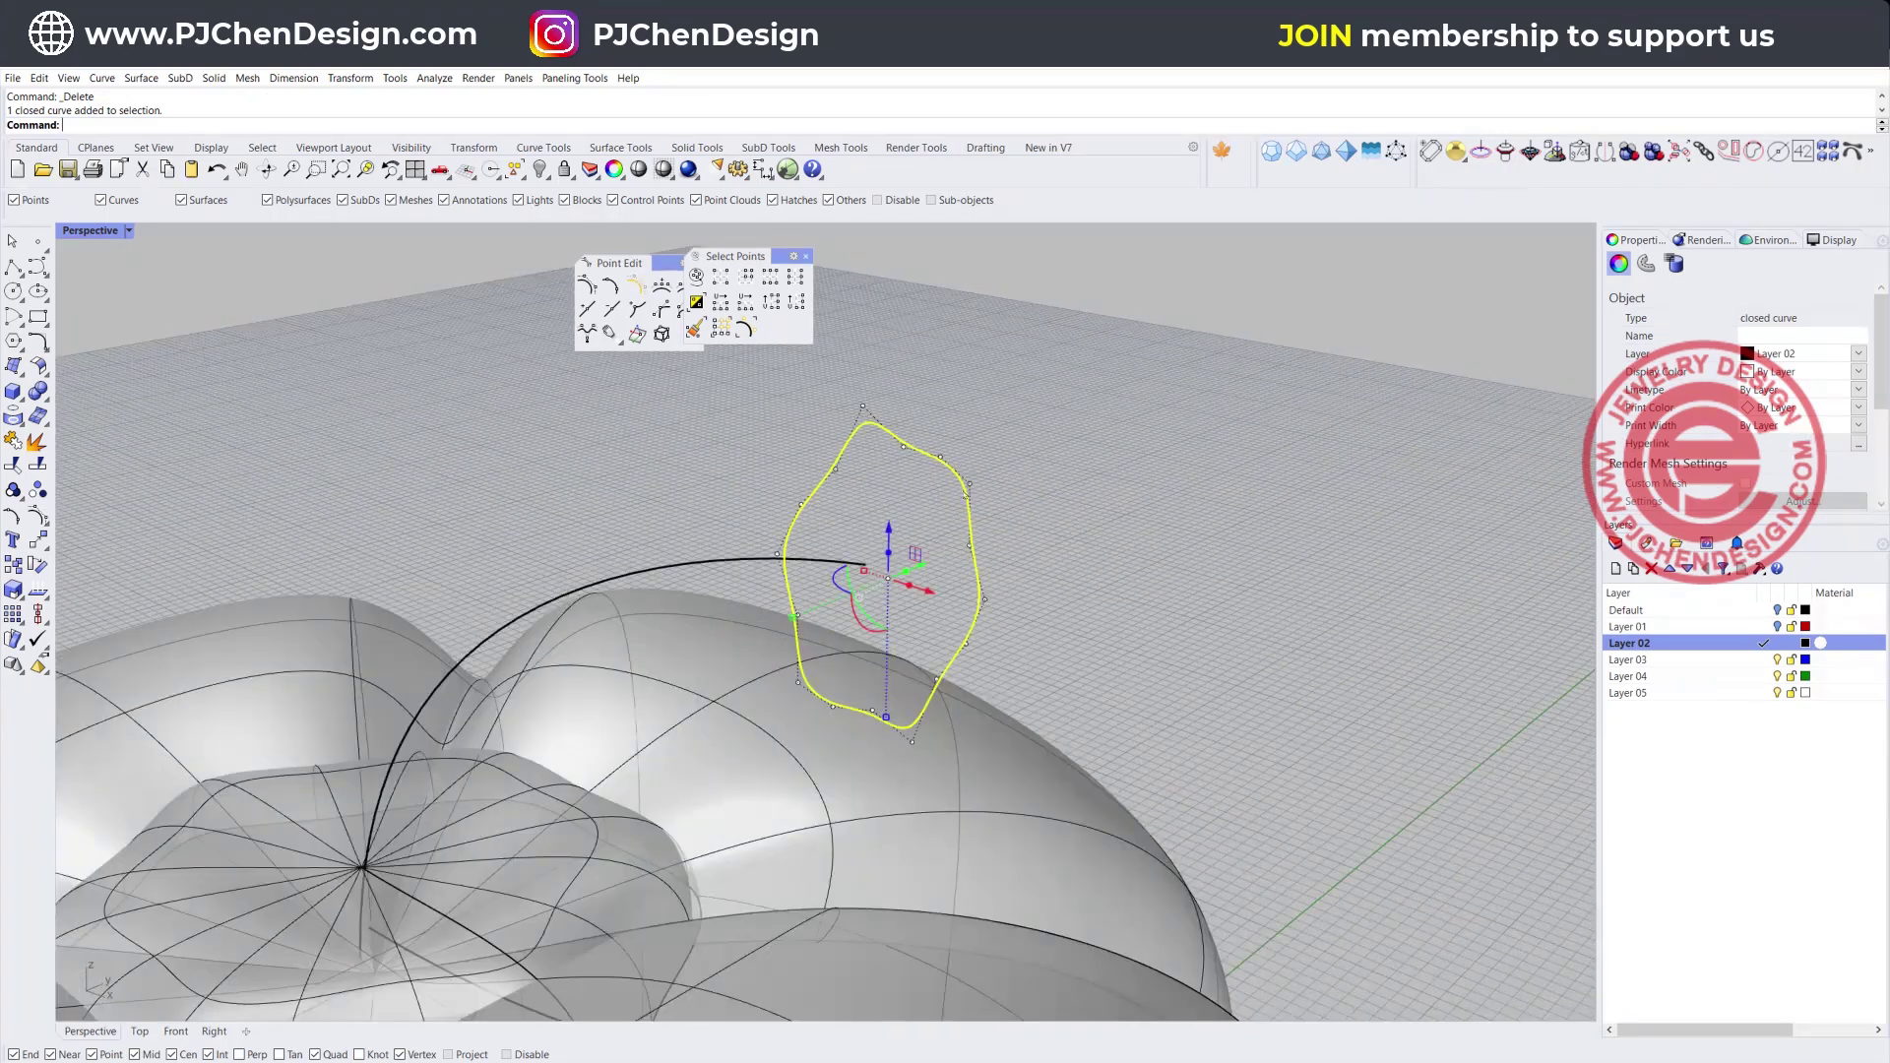
click(932, 438)
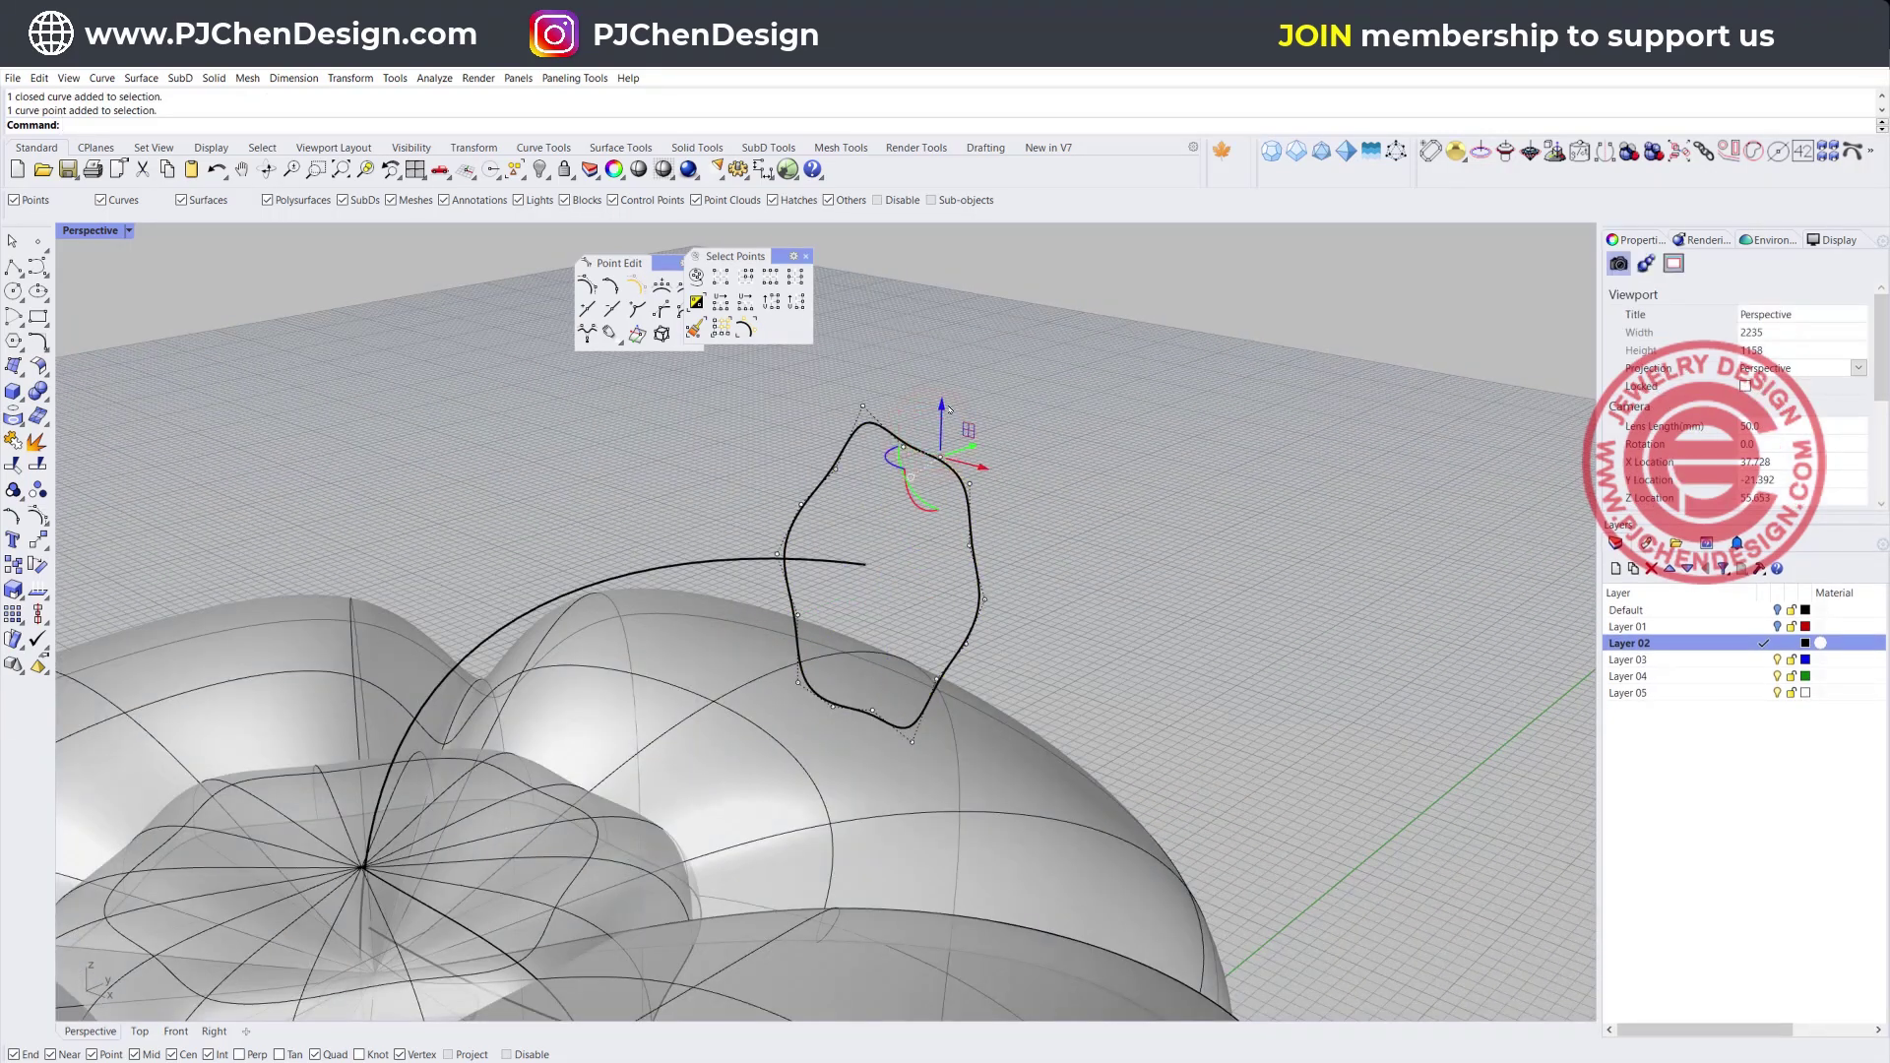
drag(948, 409, 941, 431)
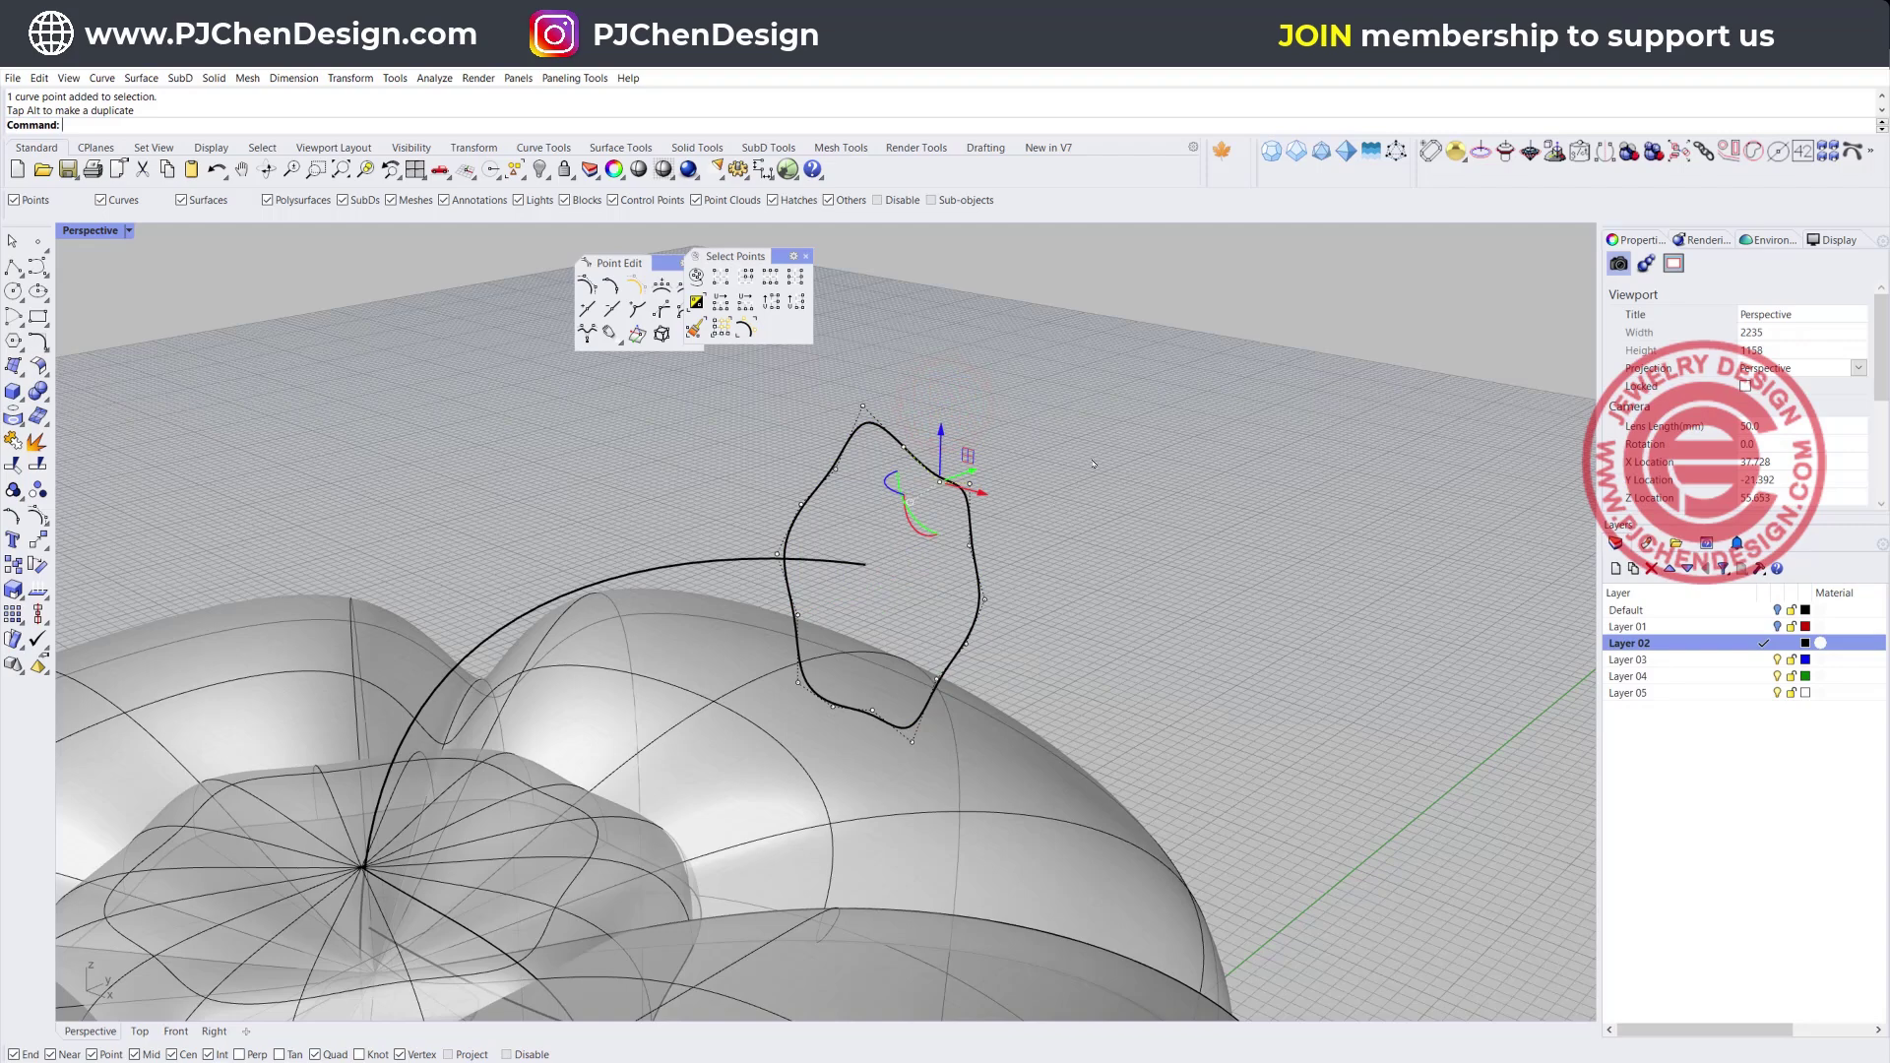
key(ctrl+z)
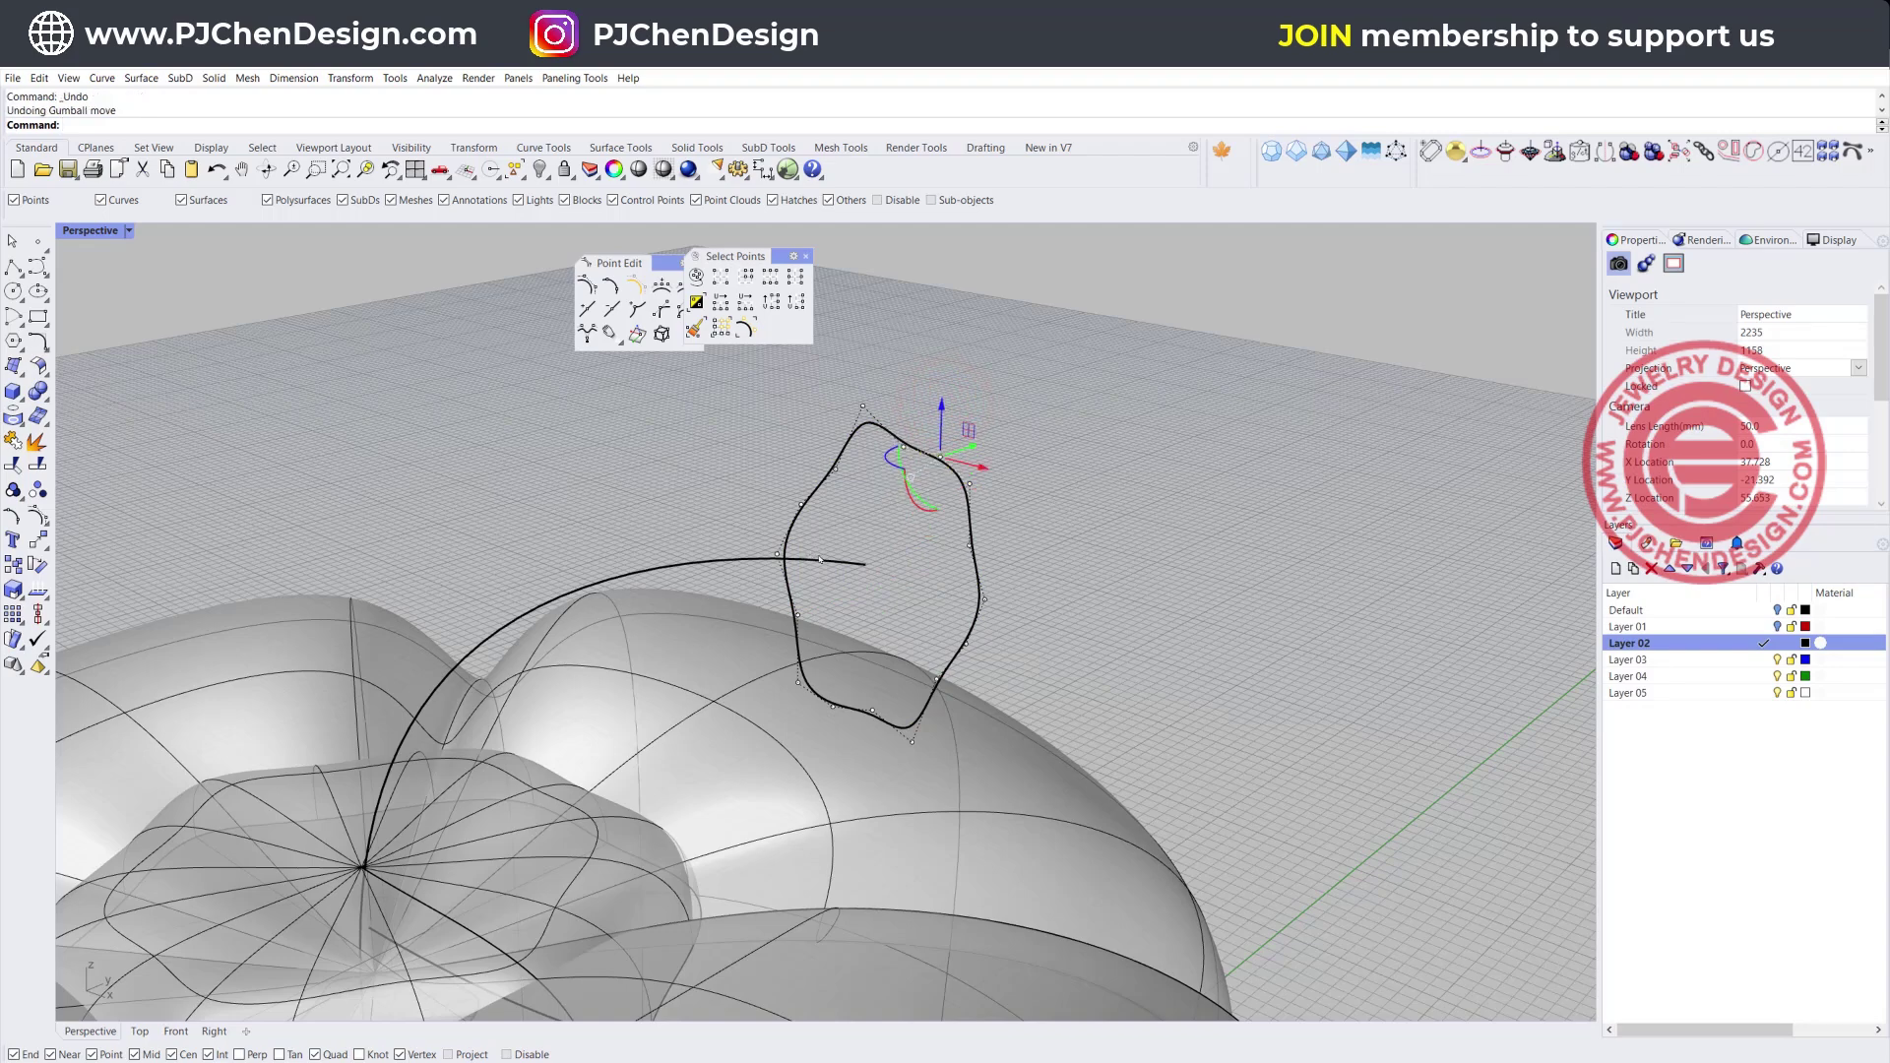
right_drag(821, 558, 894, 549)
right_drag(990, 629, 1011, 622)
Scale the six-sided base profile down uniformly and ungroup it from its centre point
click(550, 934)
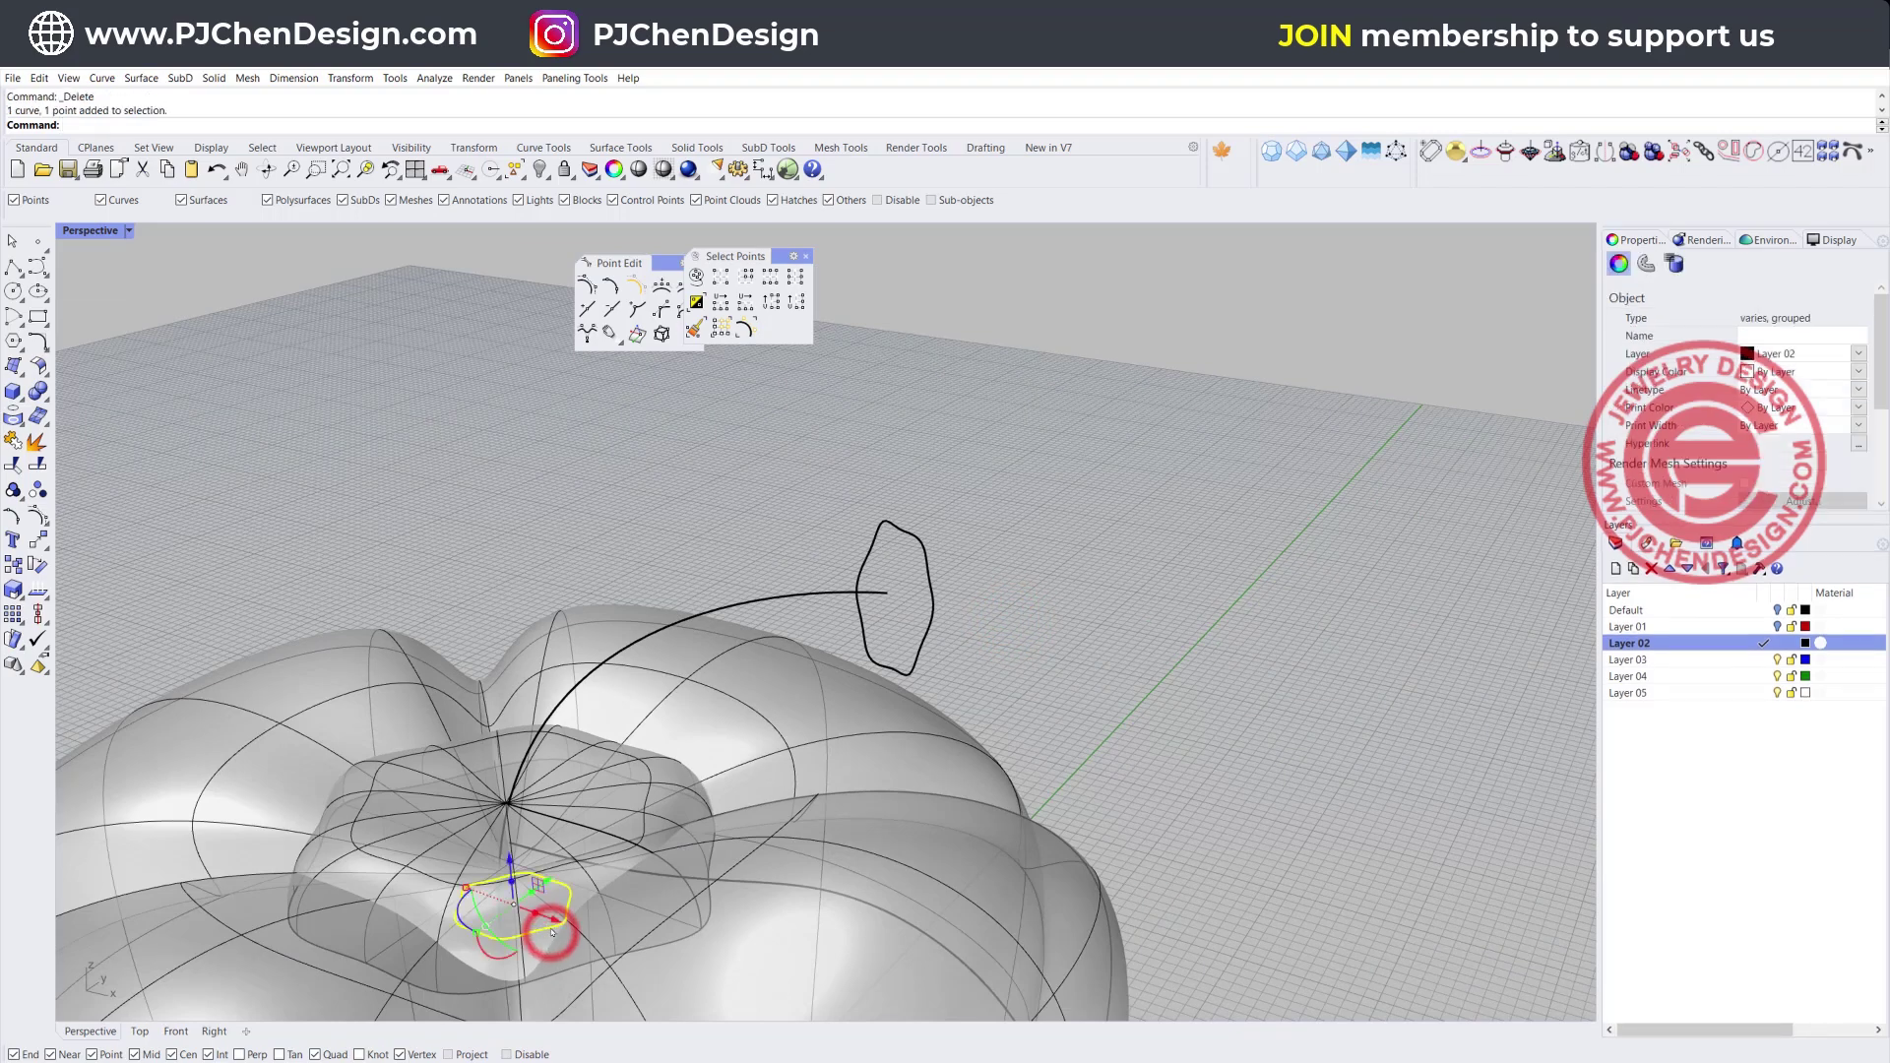
drag(466, 889, 568, 813)
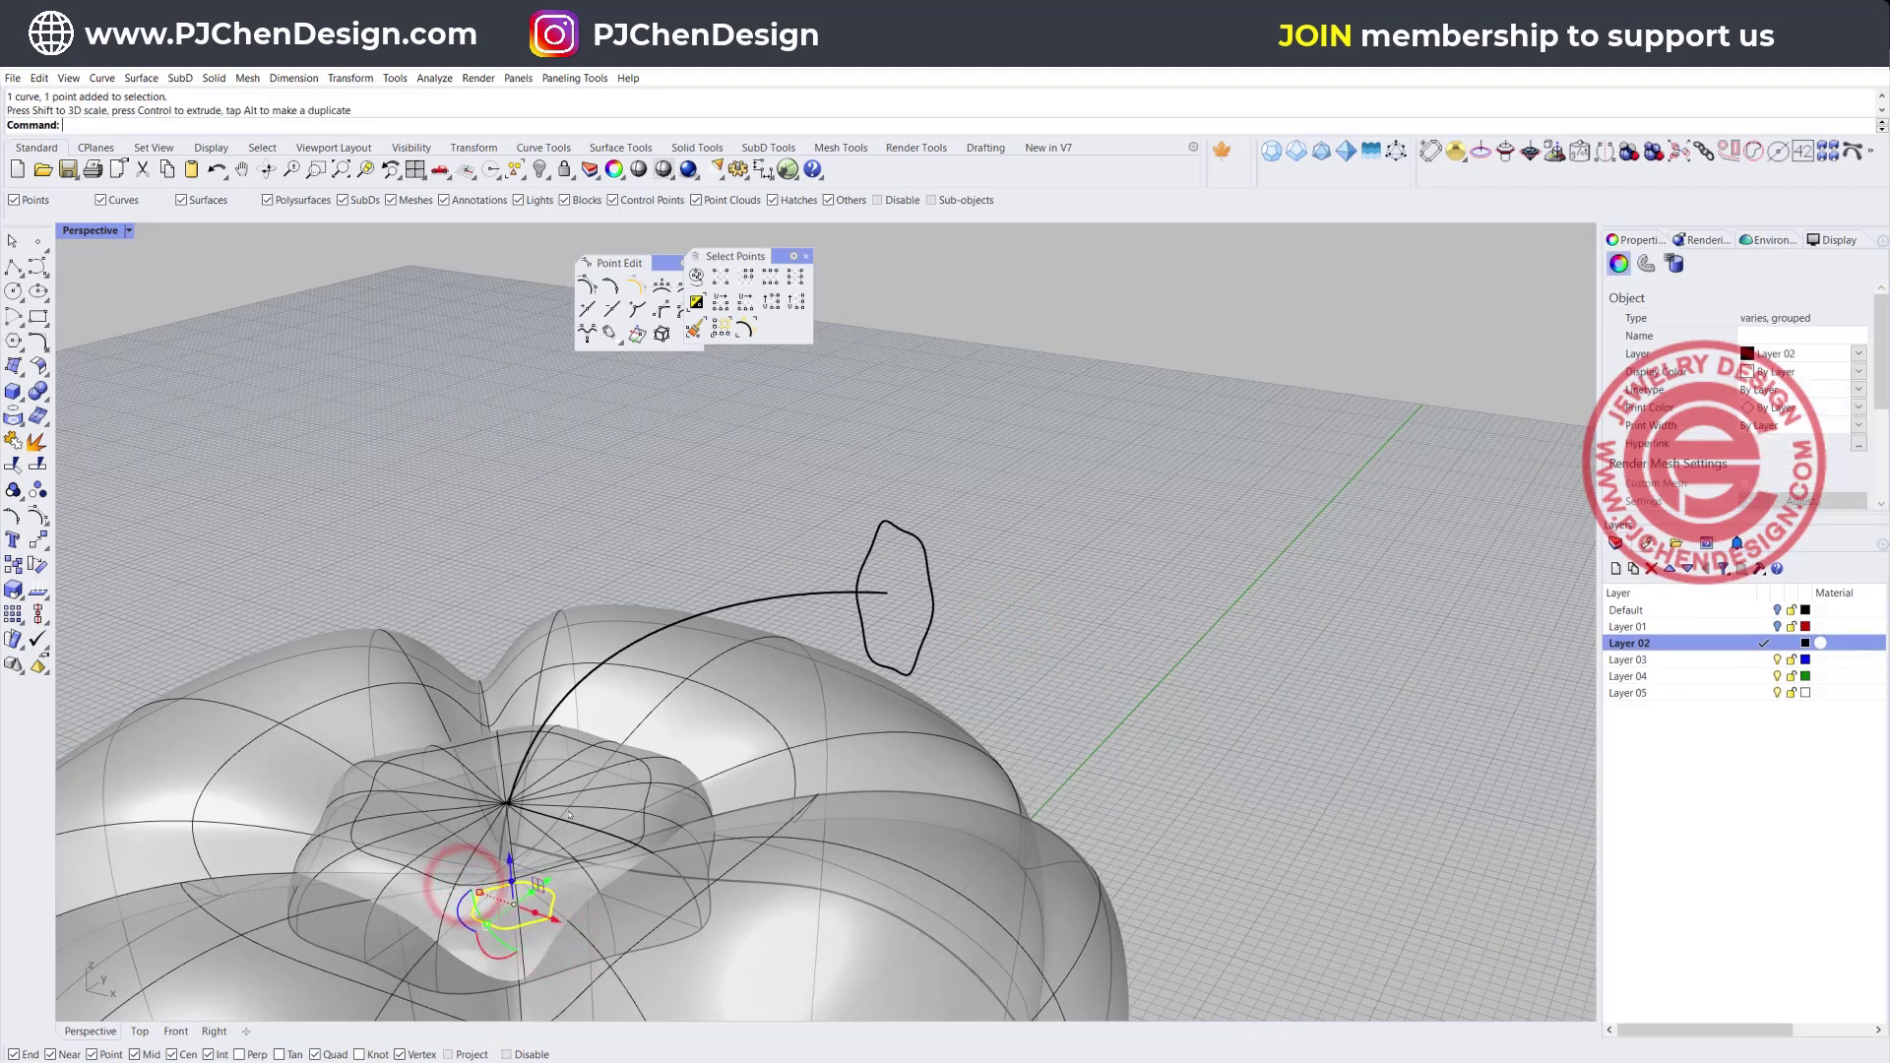
click(1104, 684)
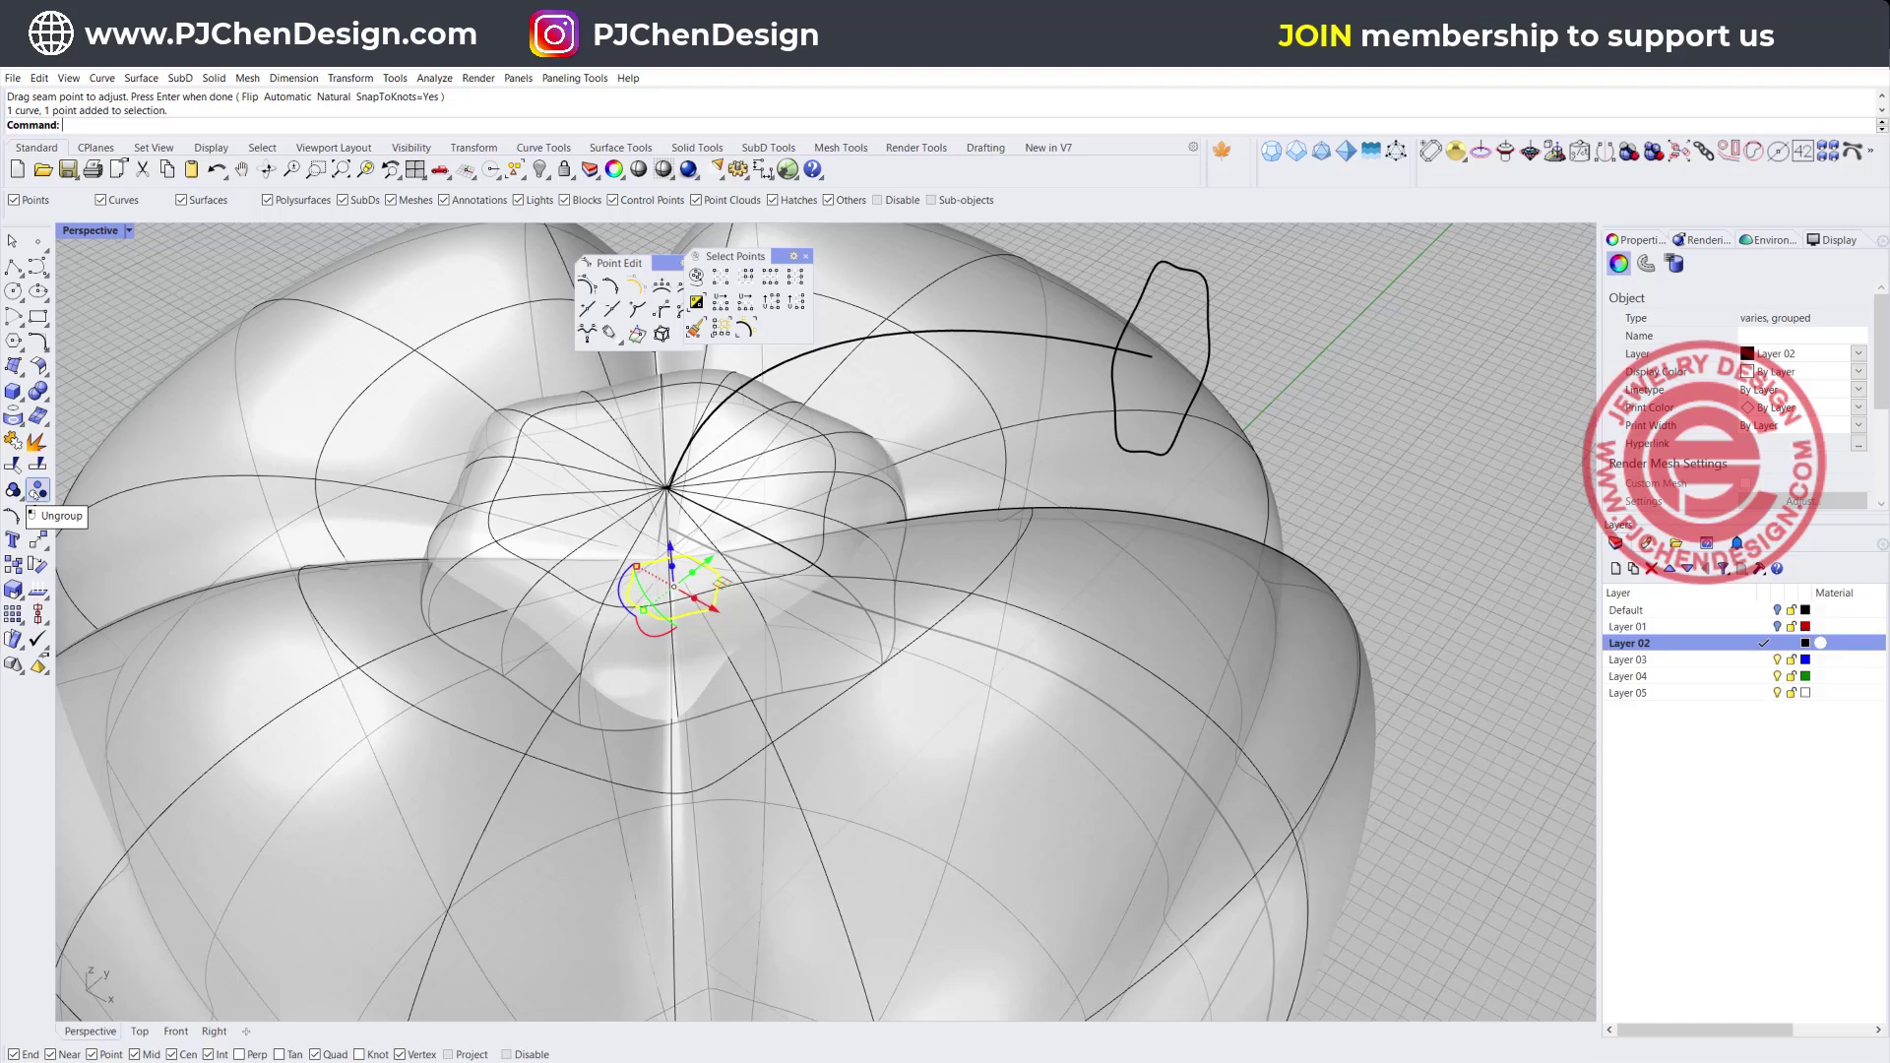
click(37, 489)
Hide the pepper body and the six-sided cap so only the stem curves remain in view
click(229, 324)
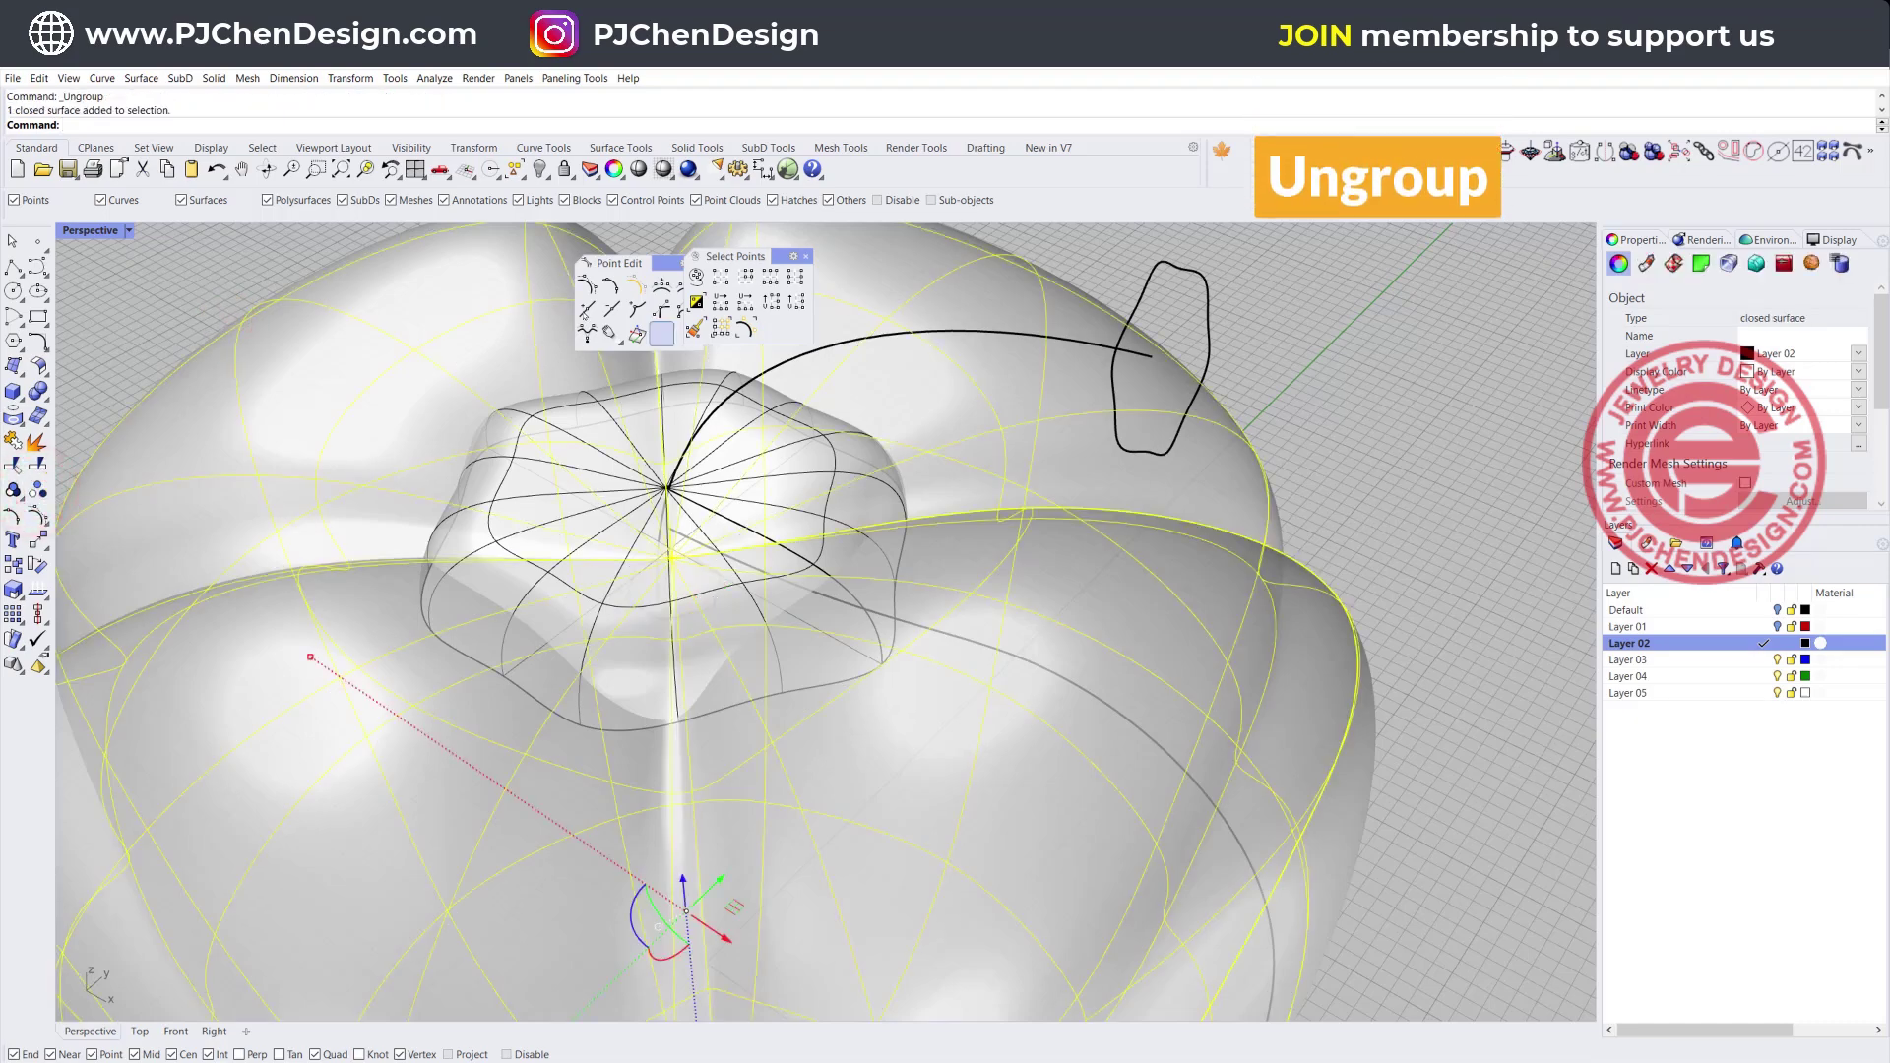
click(538, 169)
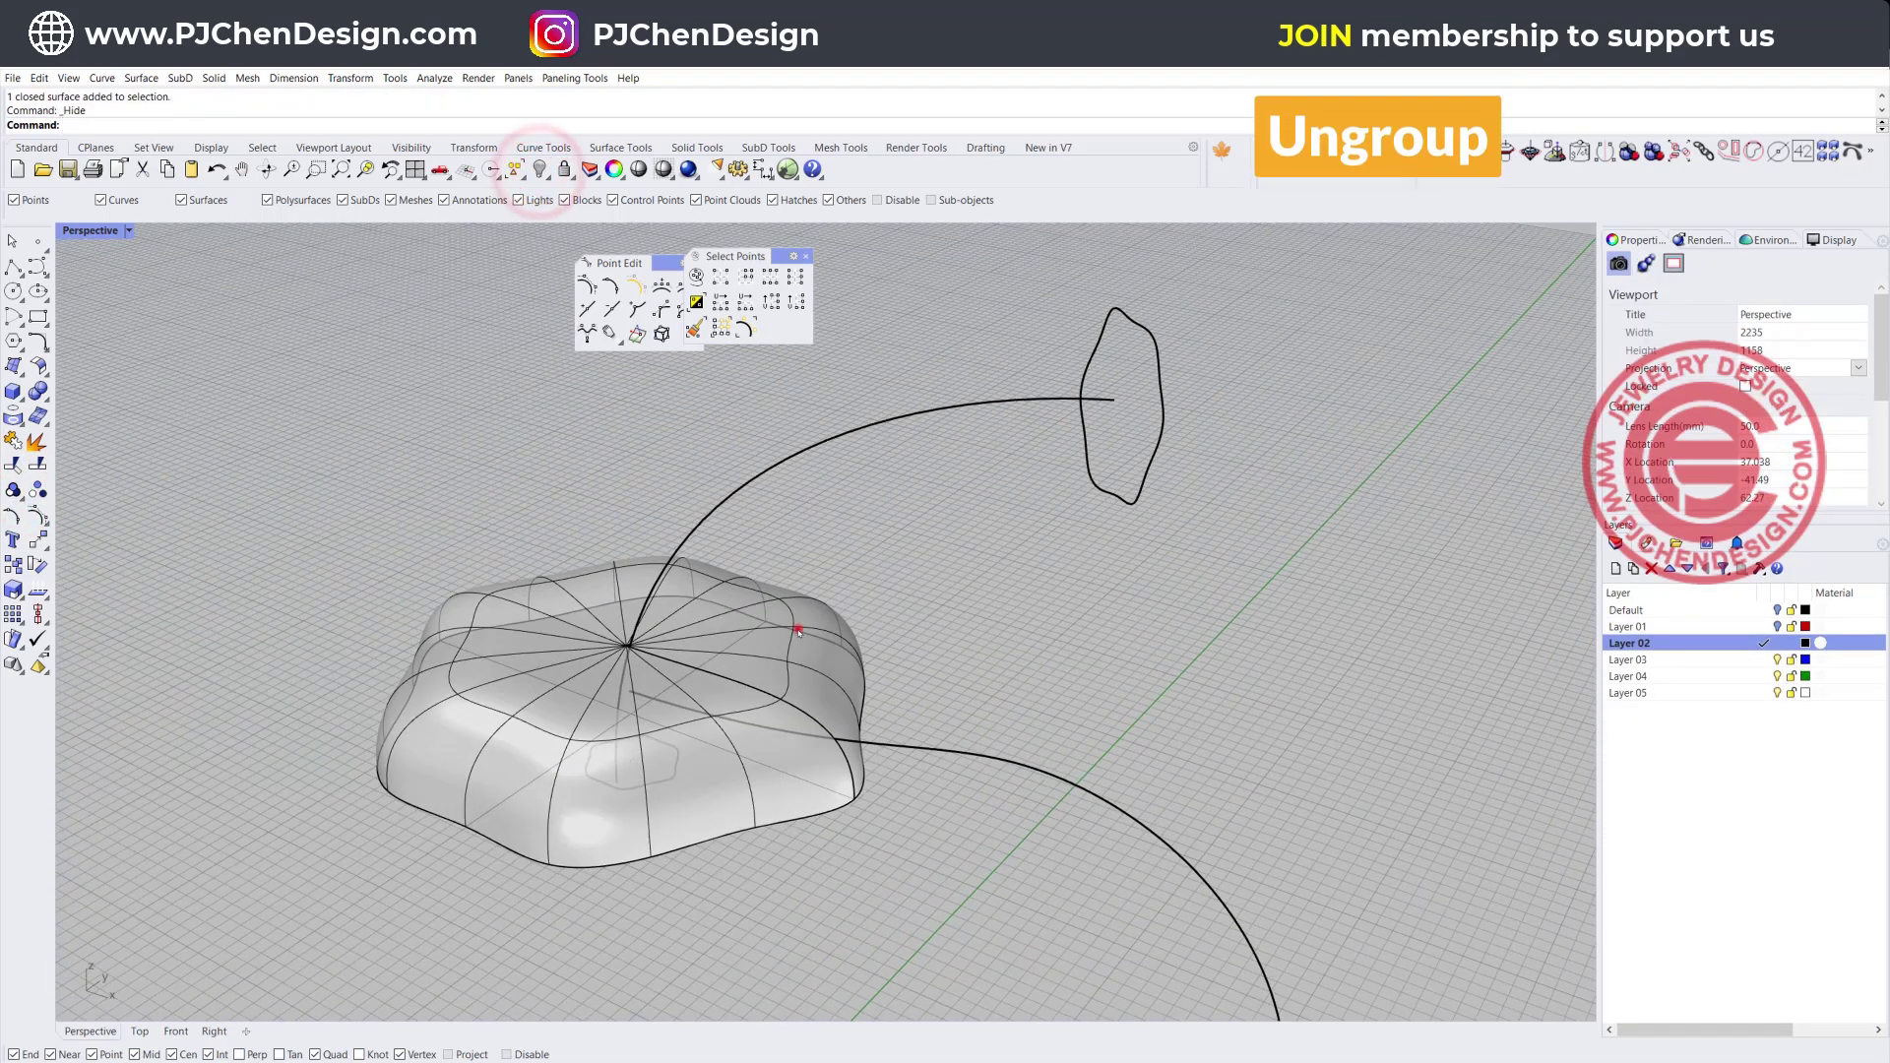
click(794, 624)
right_click(794, 624)
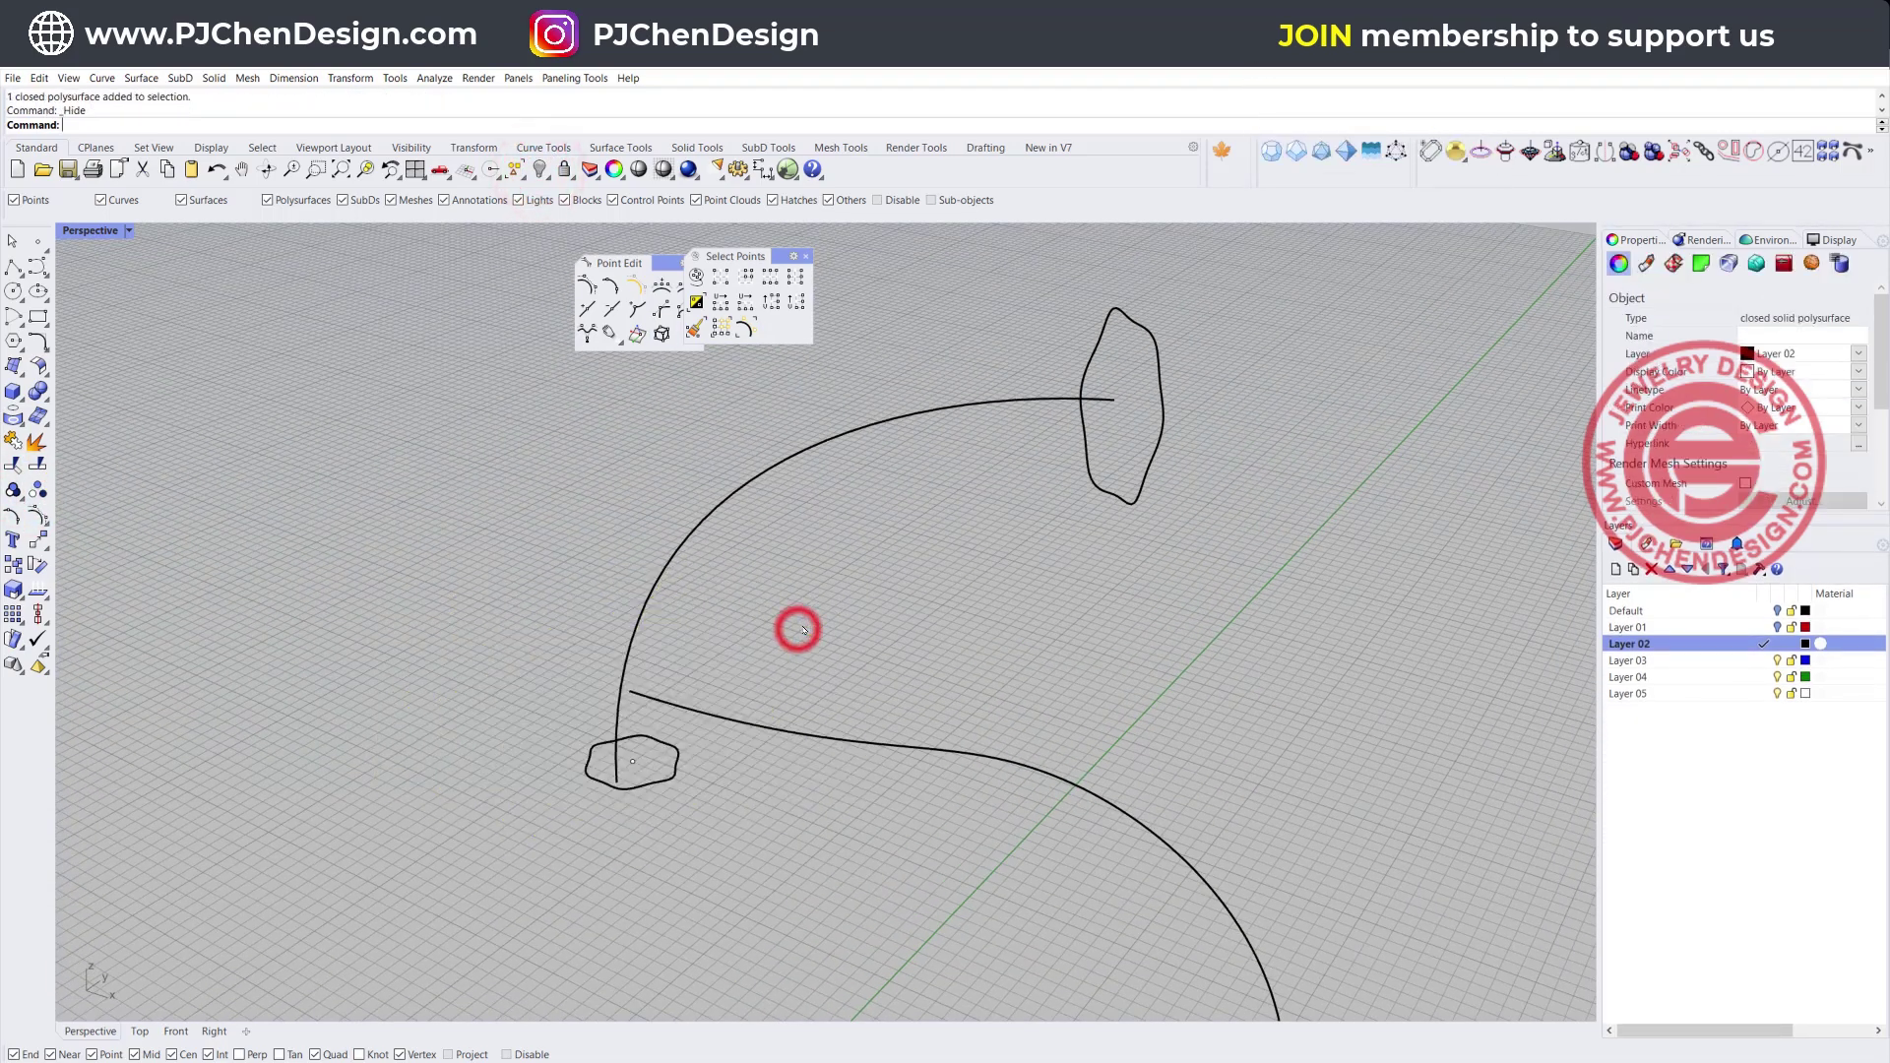
Move the base profile from its centre point onto the lower end of the stem curve and ungroup it
click(635, 789)
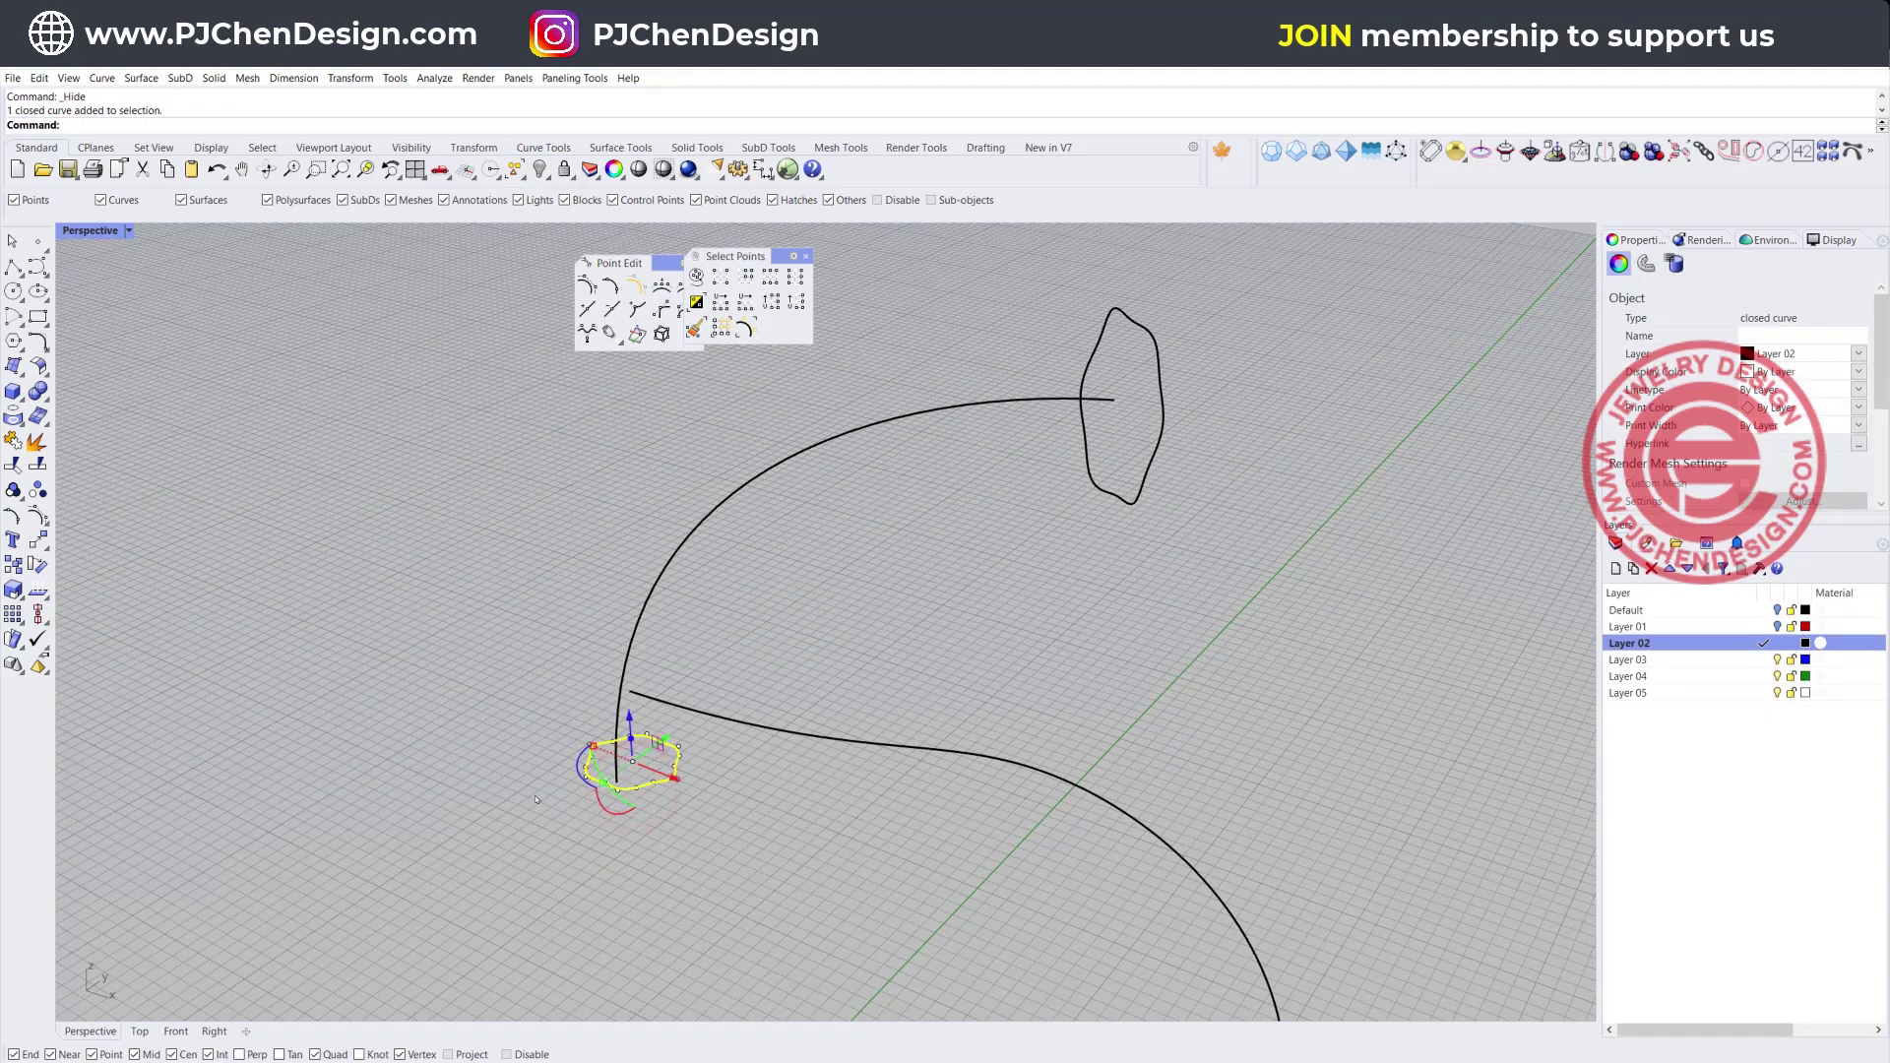
click(704, 836)
drag(660, 820, 618, 787)
click(38, 538)
click(782, 874)
click(642, 802)
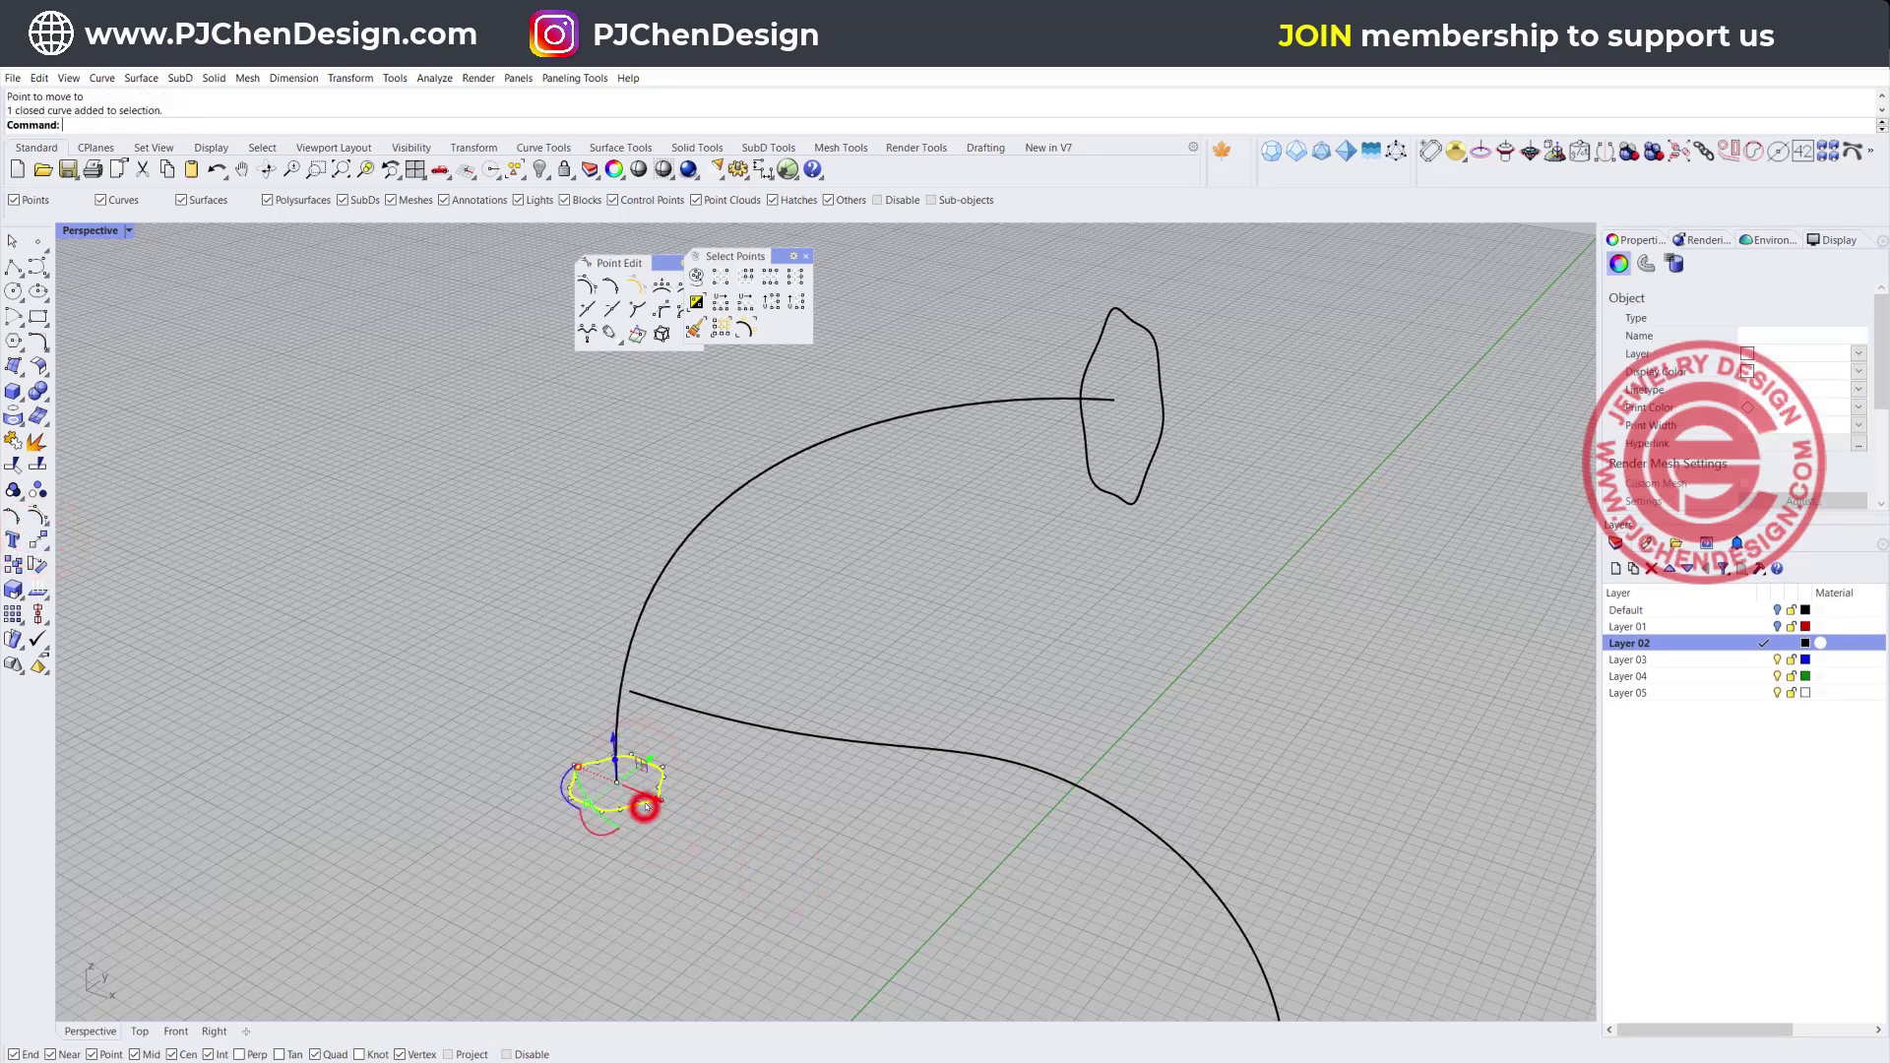
scroll(642, 803, up, 3)
click(38, 490)
click(325, 670)
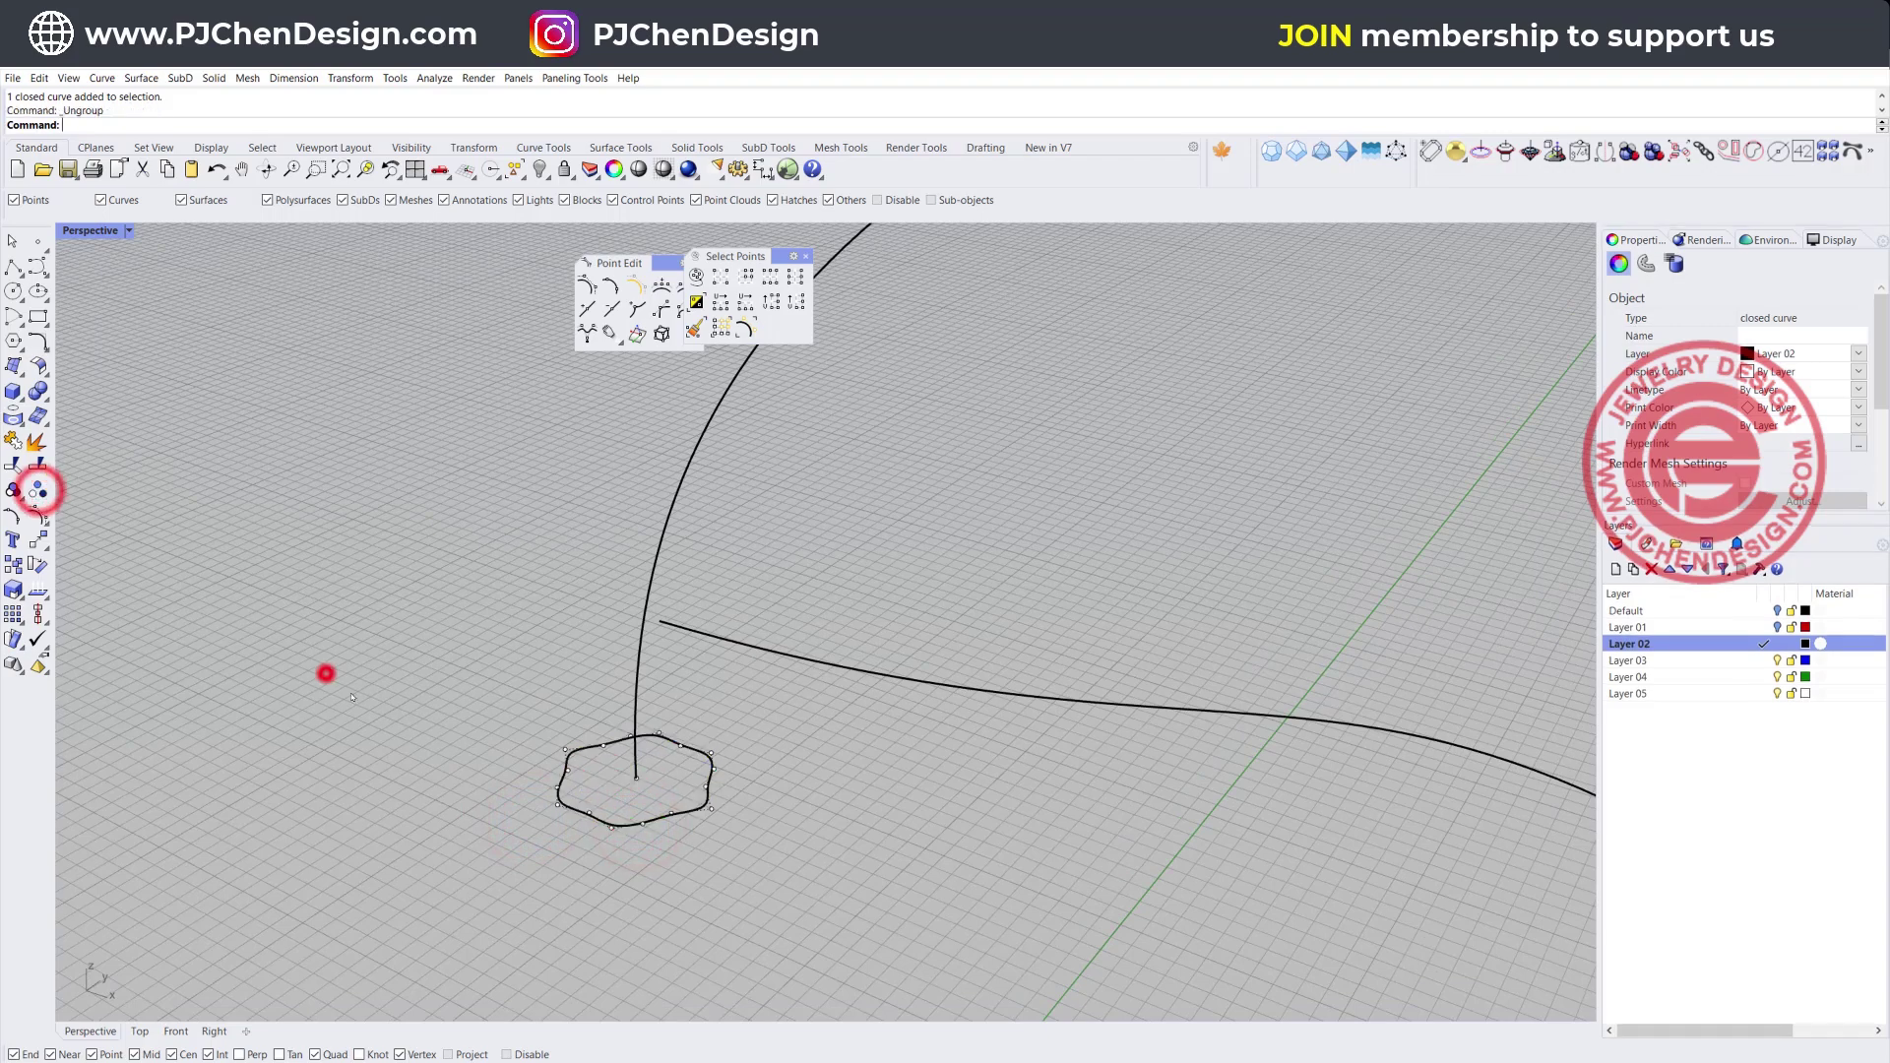
click(618, 822)
click(886, 857)
scroll(886, 857, down, 5)
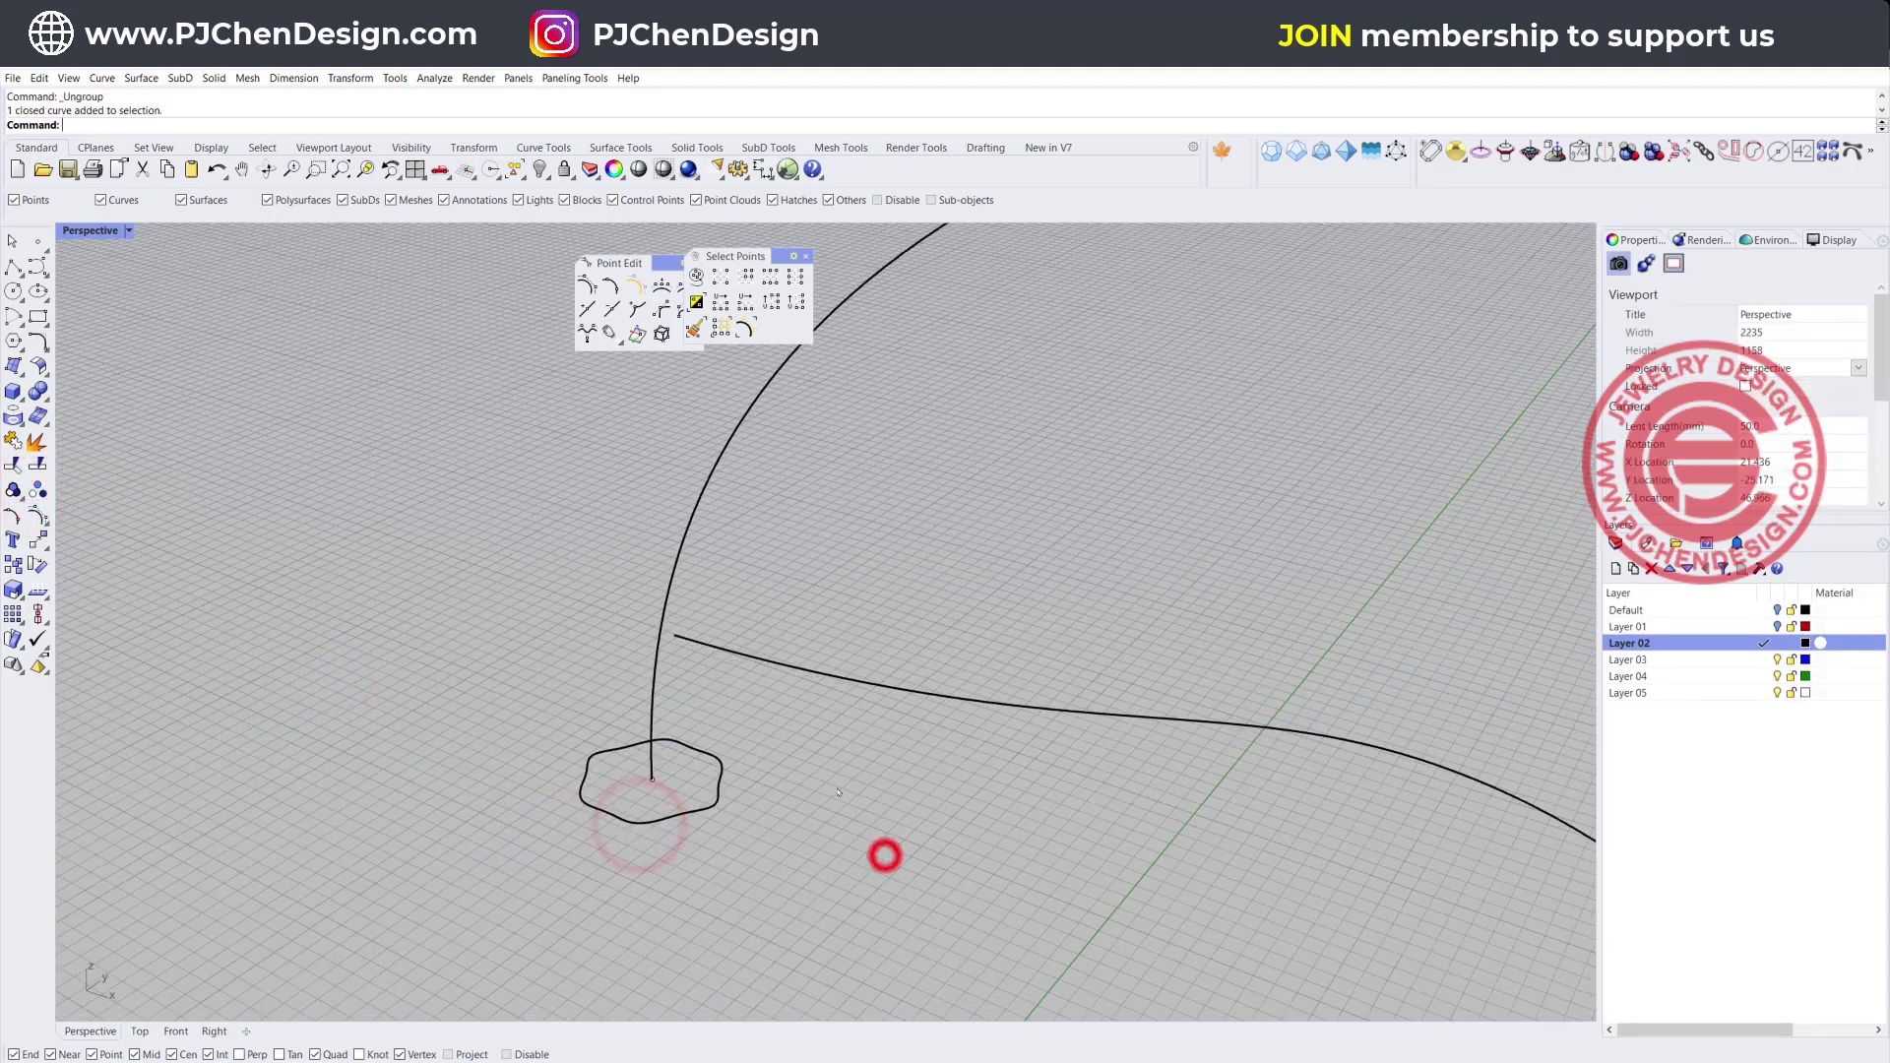
Sweep the base and tip profiles along the stem curve with Sweep 1 Rail, using Freeform frame style and unchanged cross sections
click(141, 78)
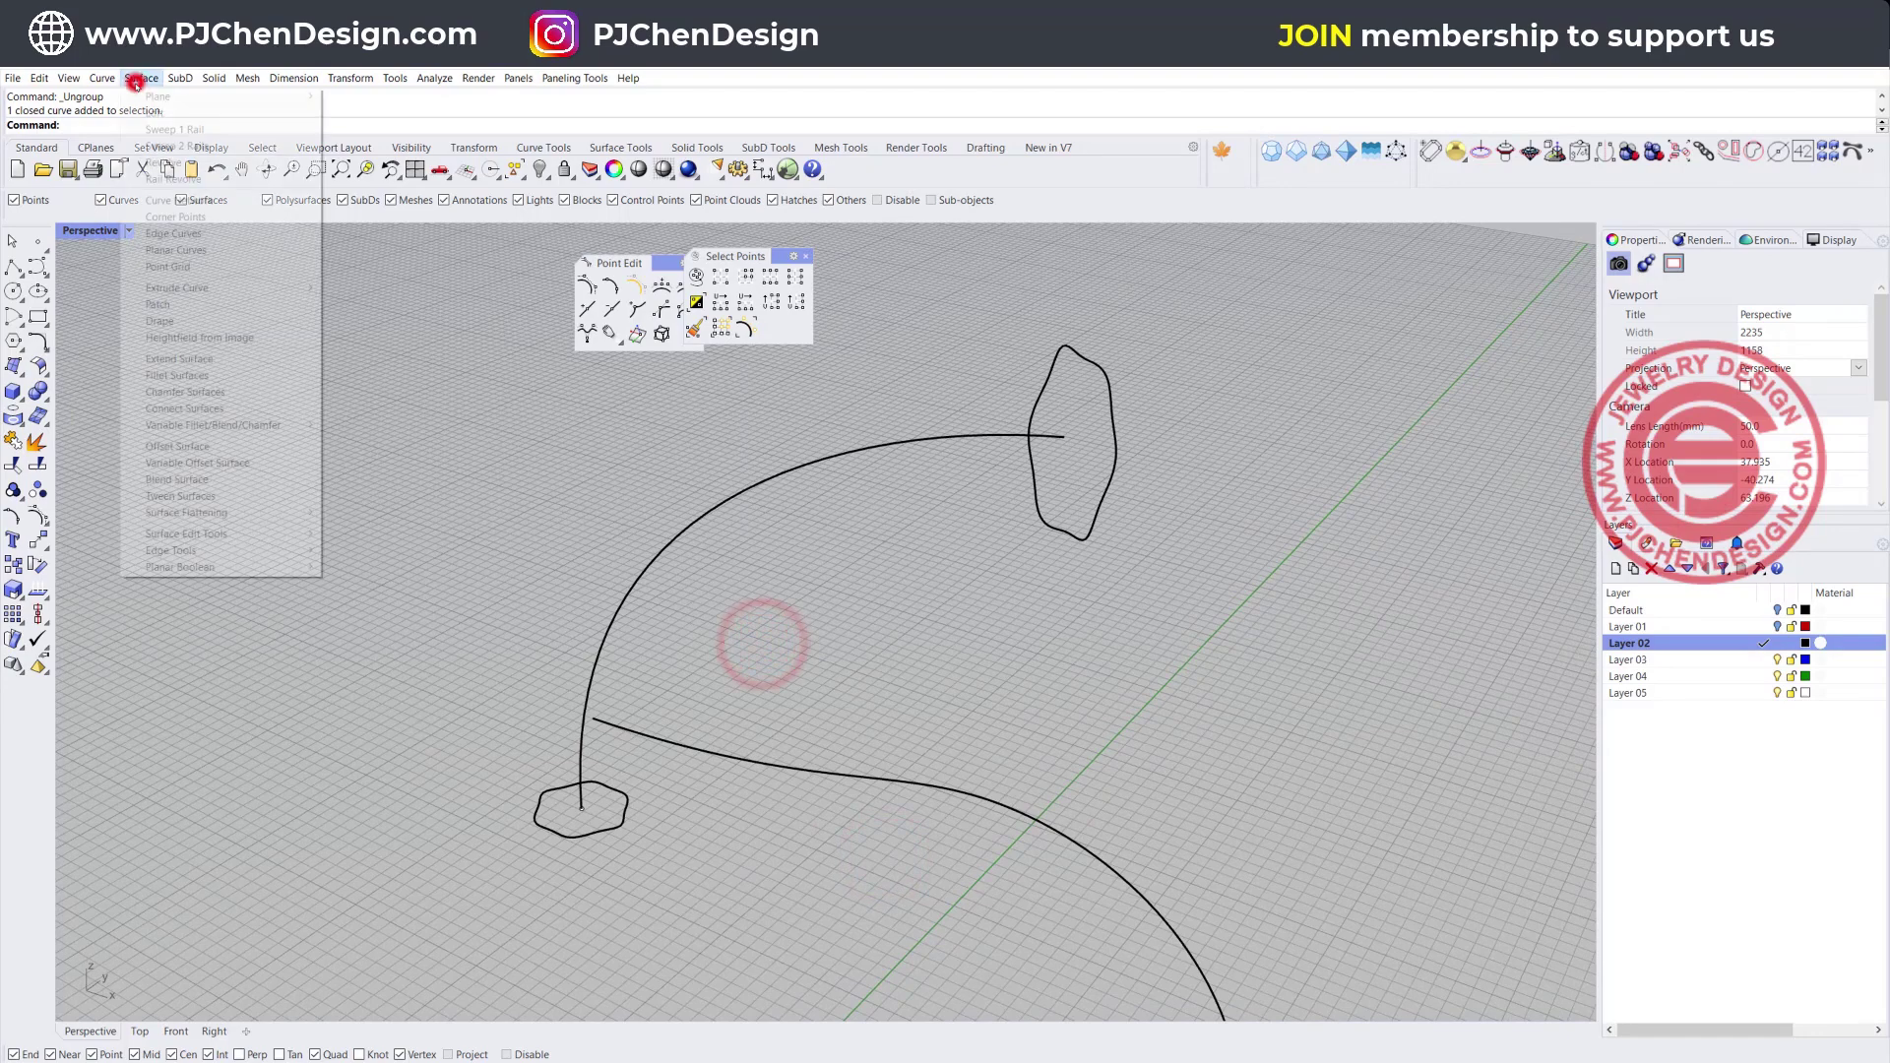
click(217, 128)
click(626, 595)
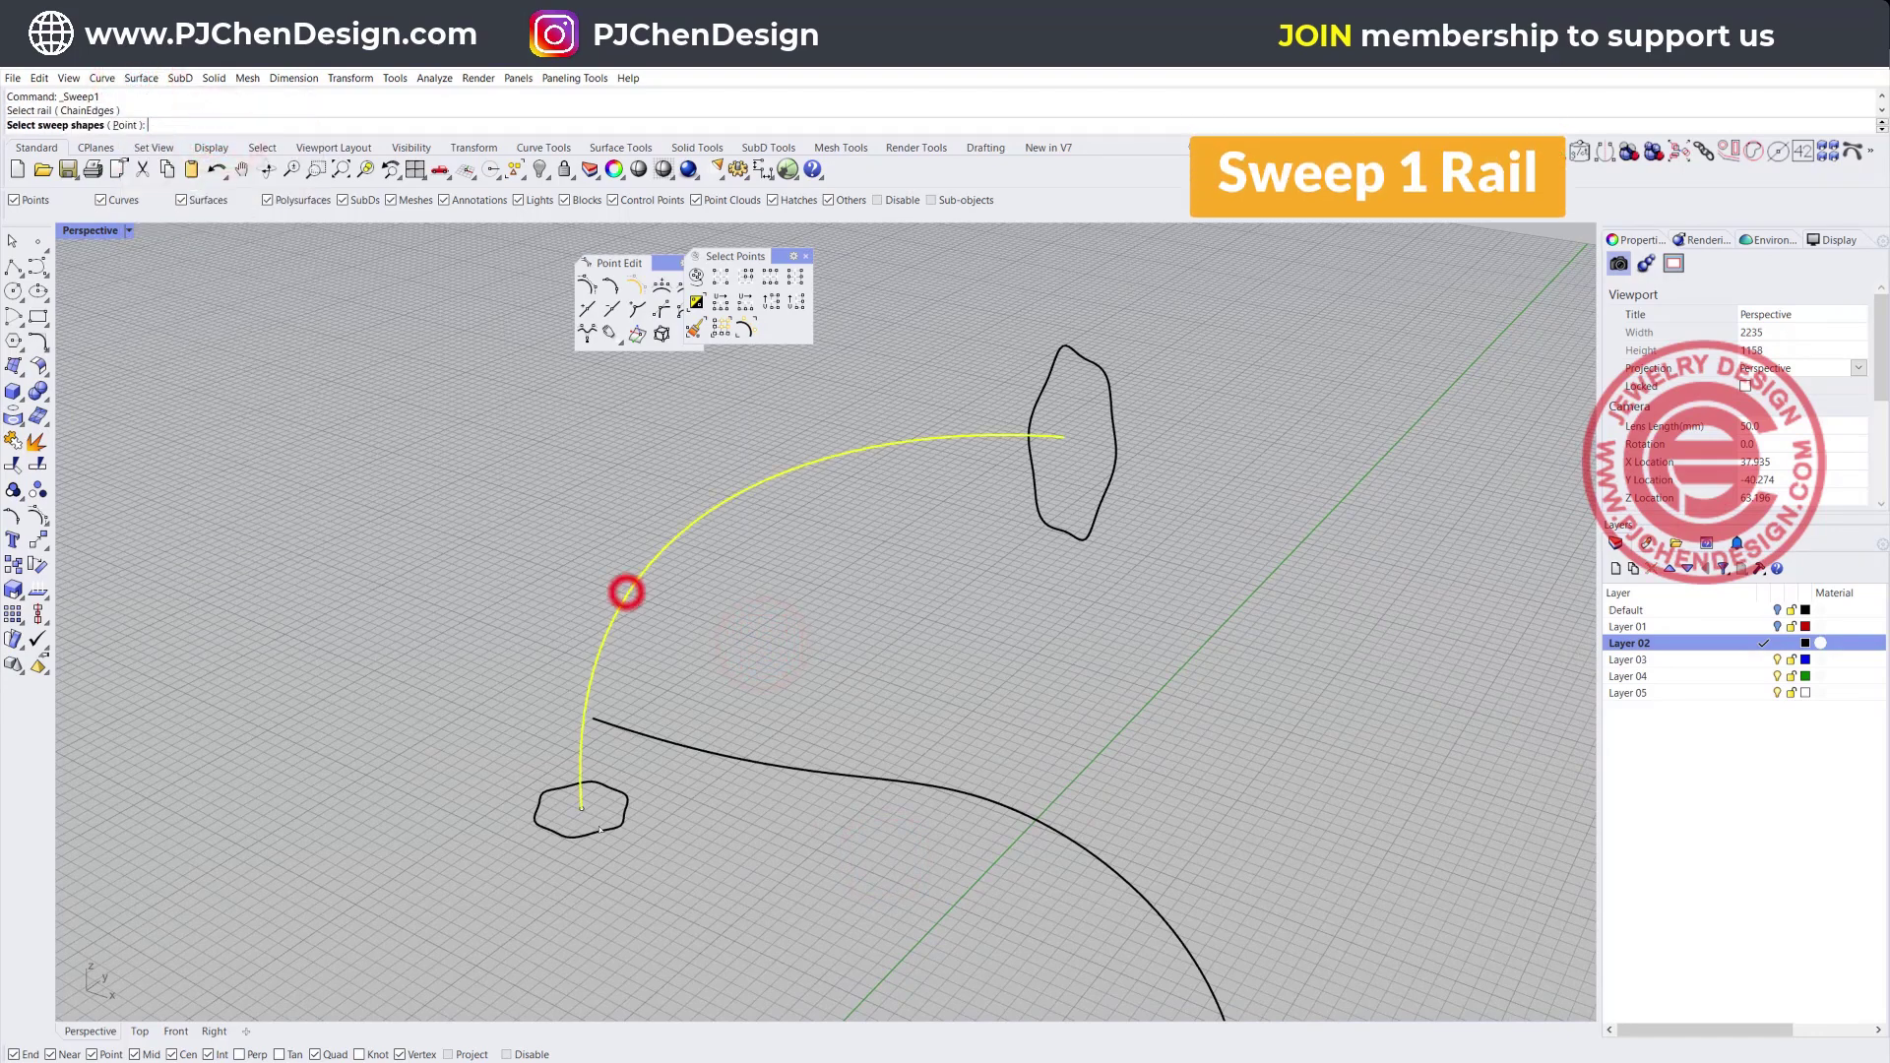
click(593, 829)
click(1056, 529)
key(Return)
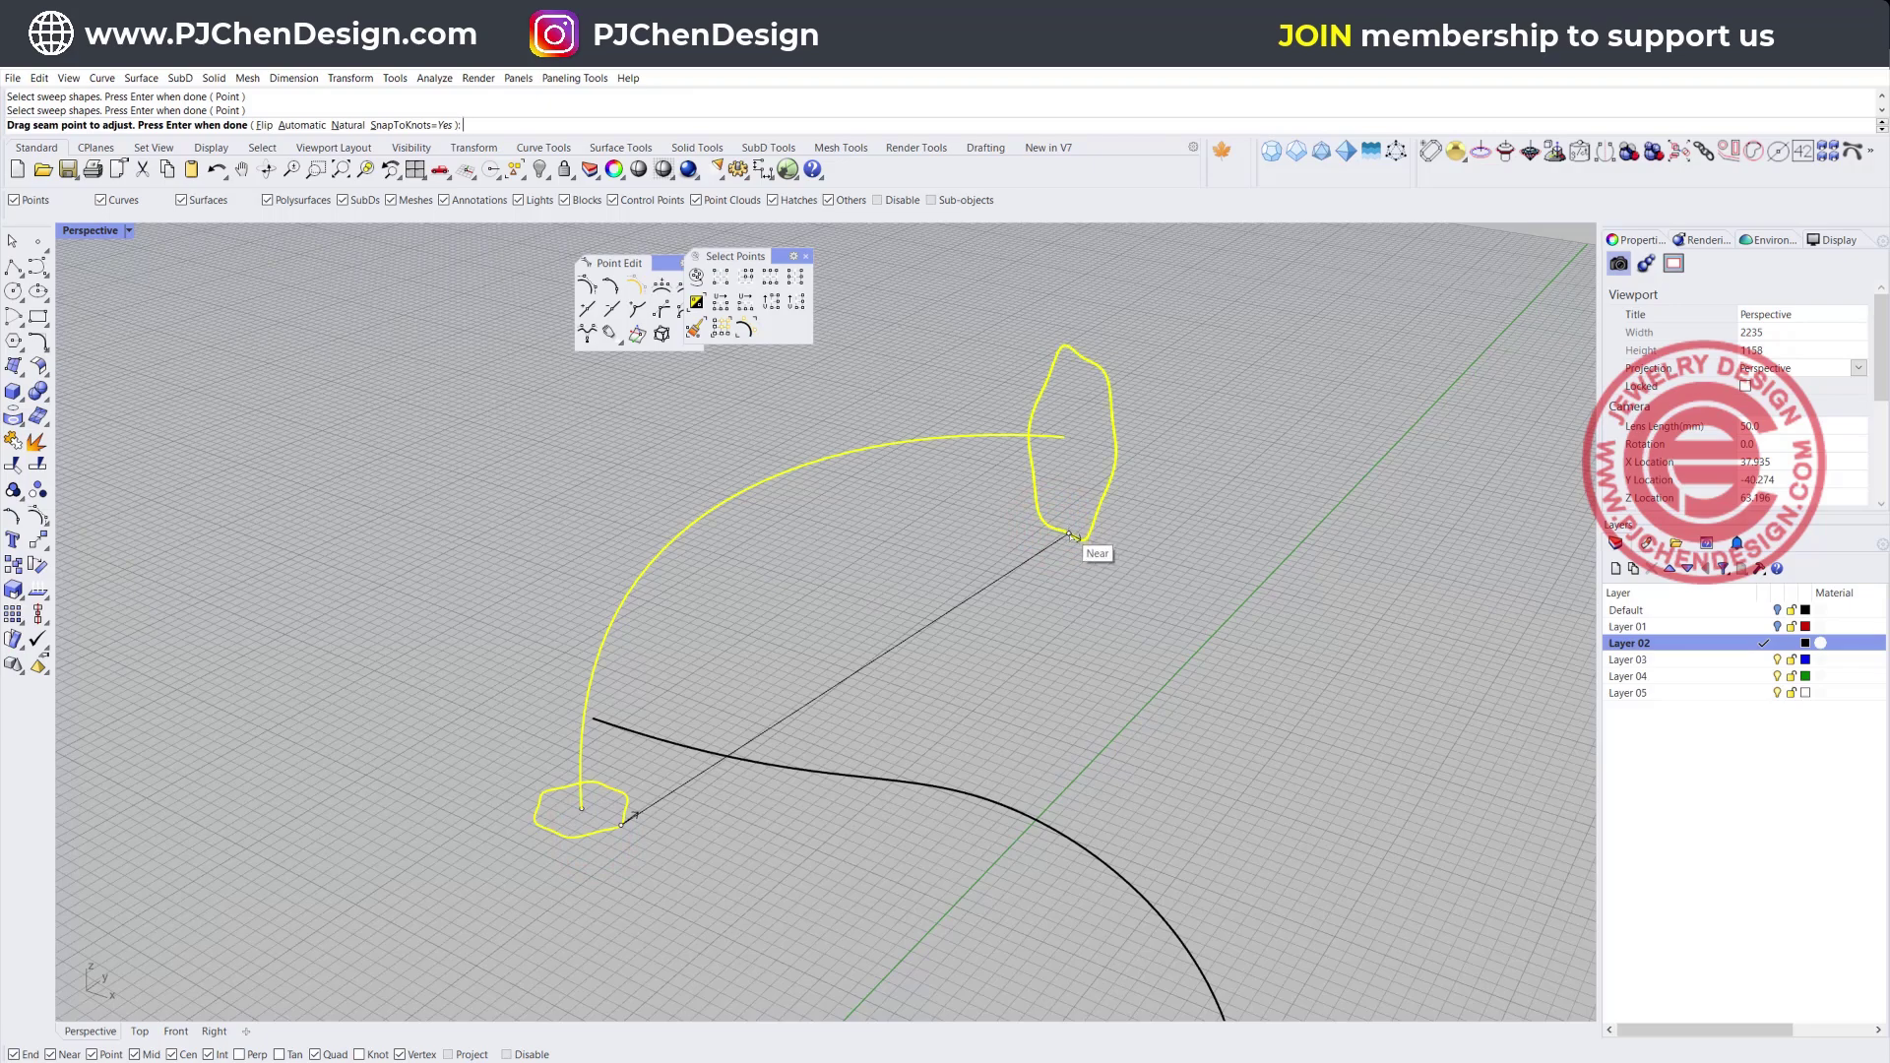
right_click(1073, 537)
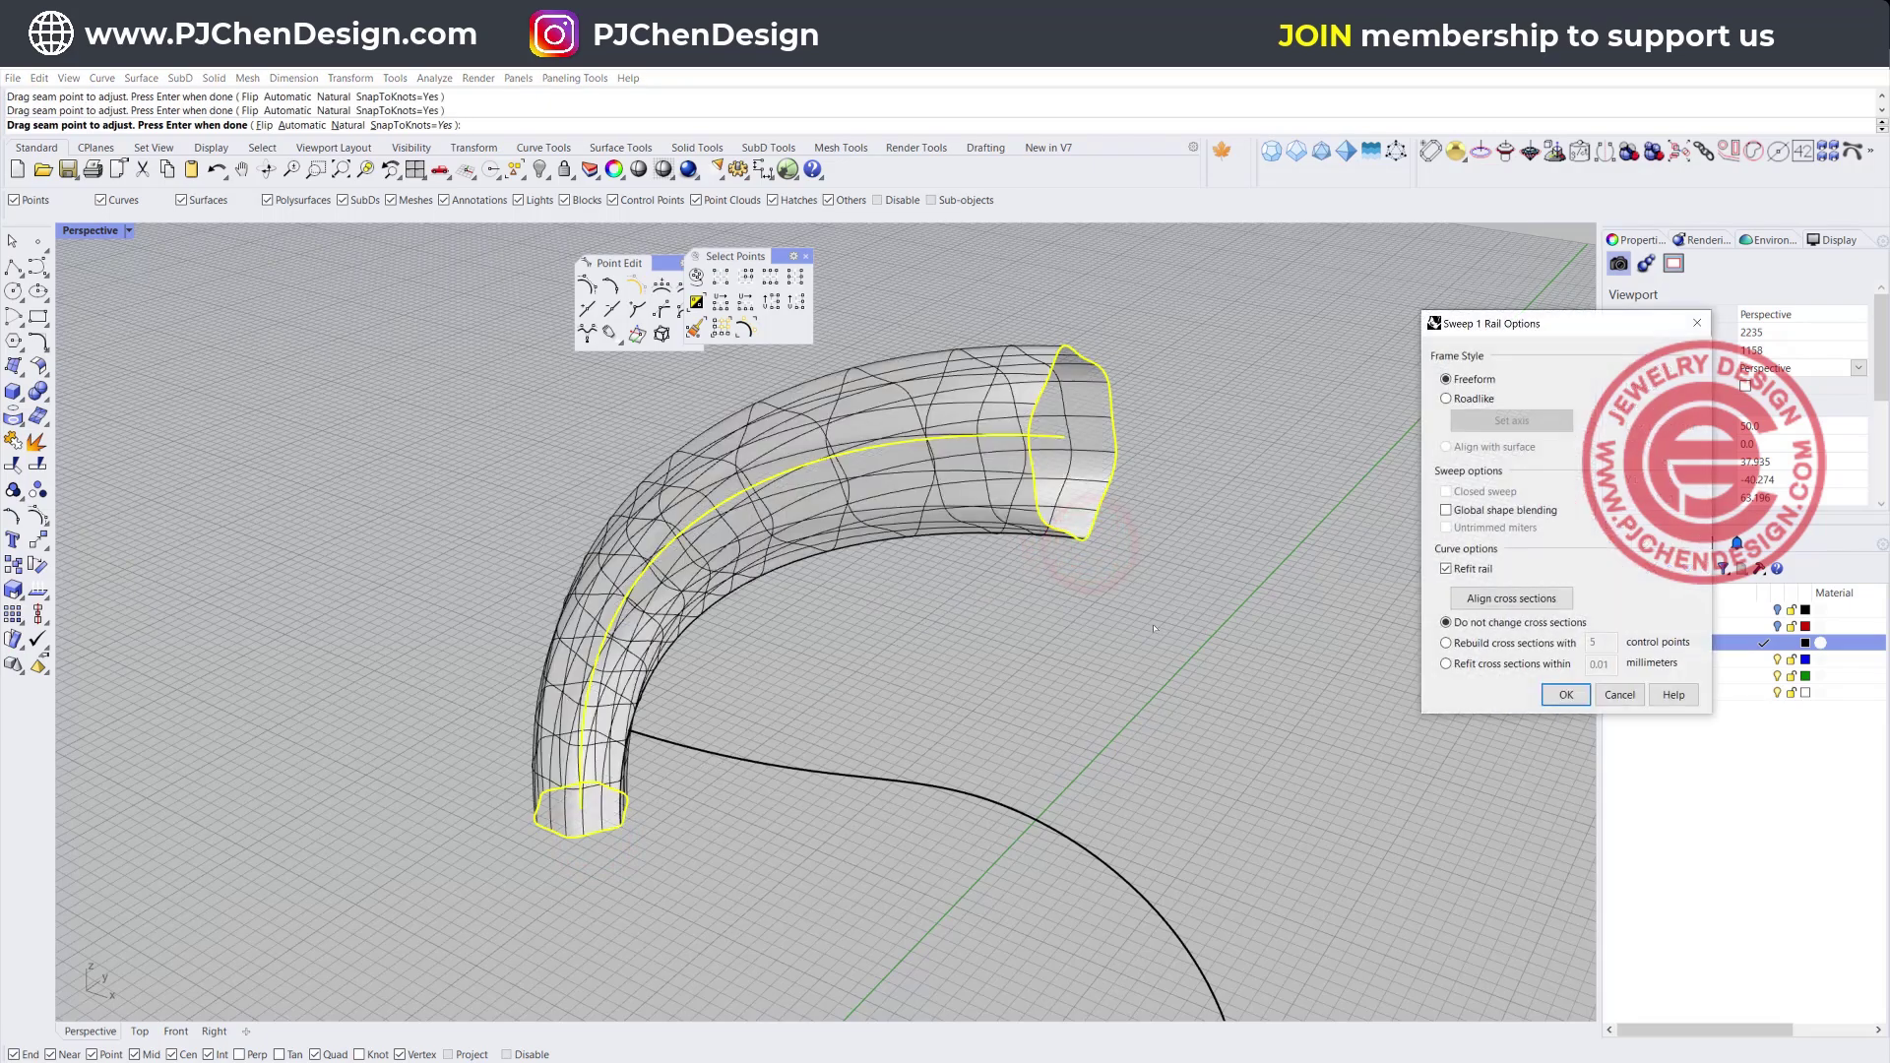
right_drag(778, 677, 733, 611)
right_drag(885, 589, 703, 617)
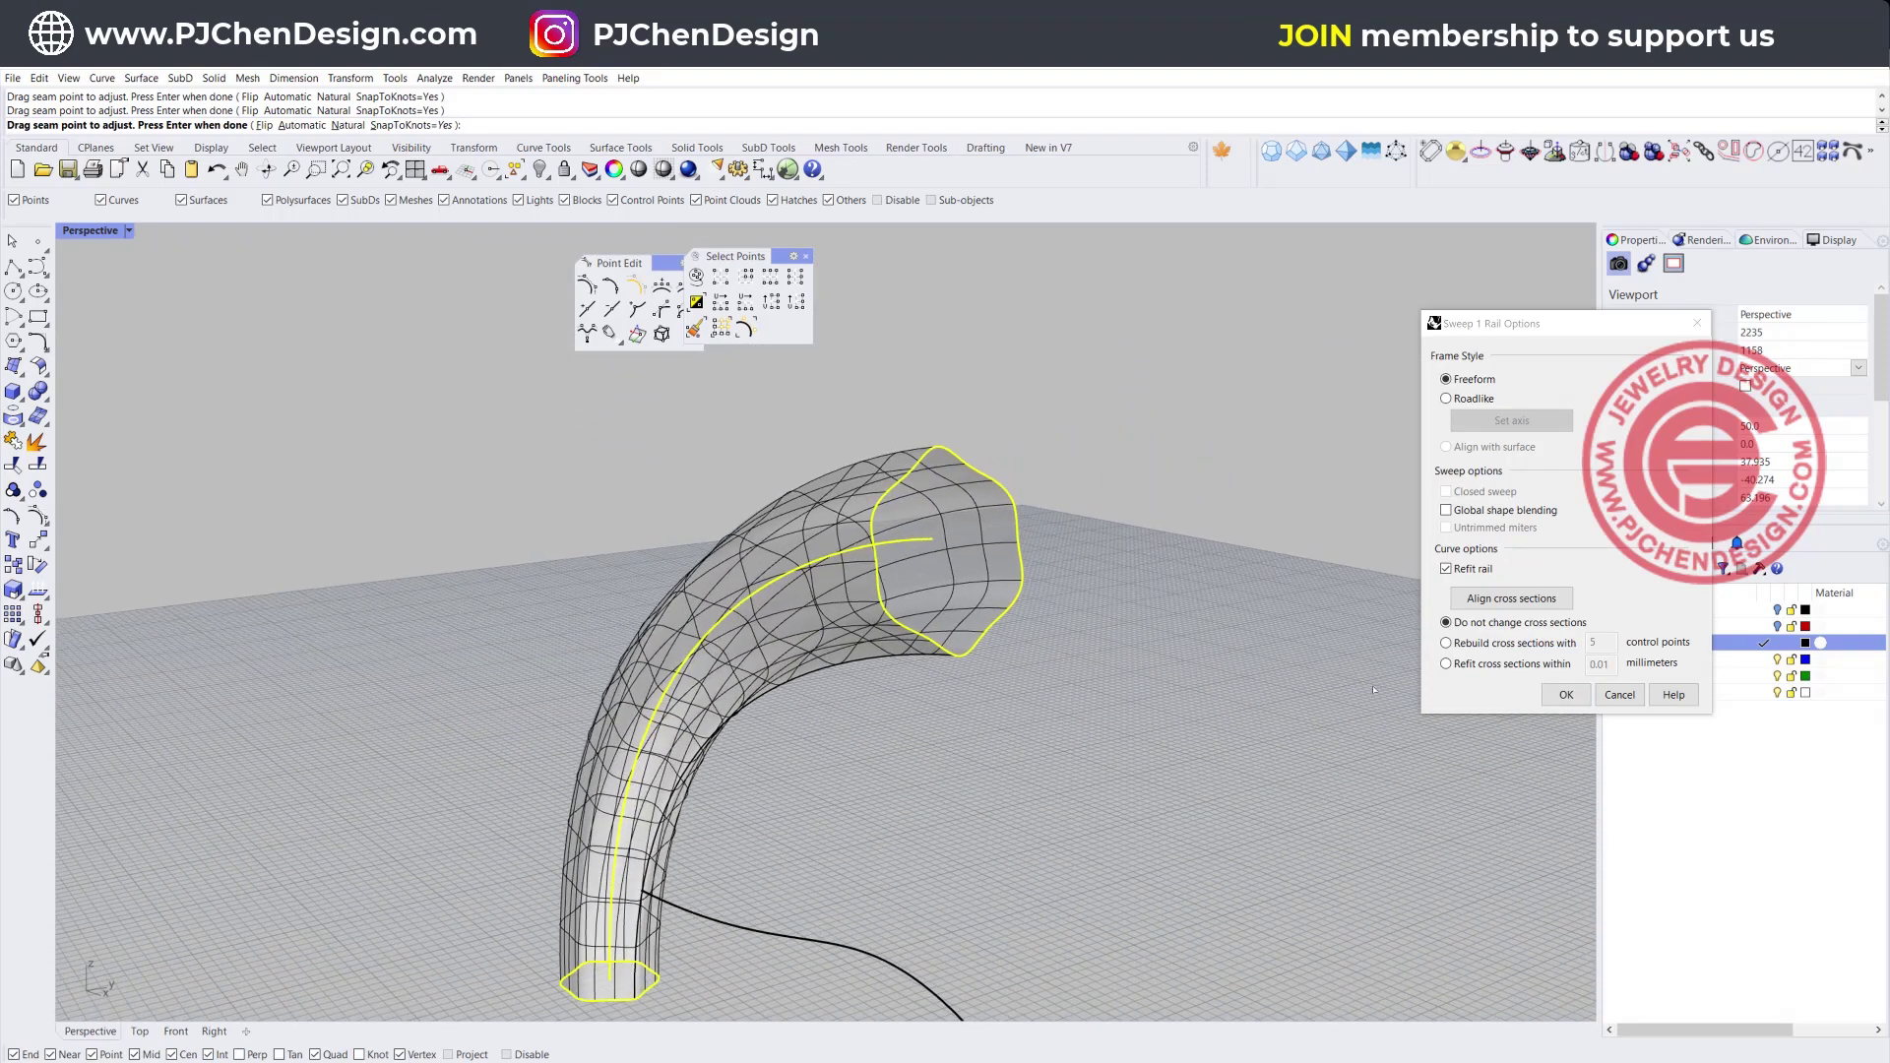
click(1566, 695)
Move the swept stem surface aside, clear of its rail and profile curves
click(853, 628)
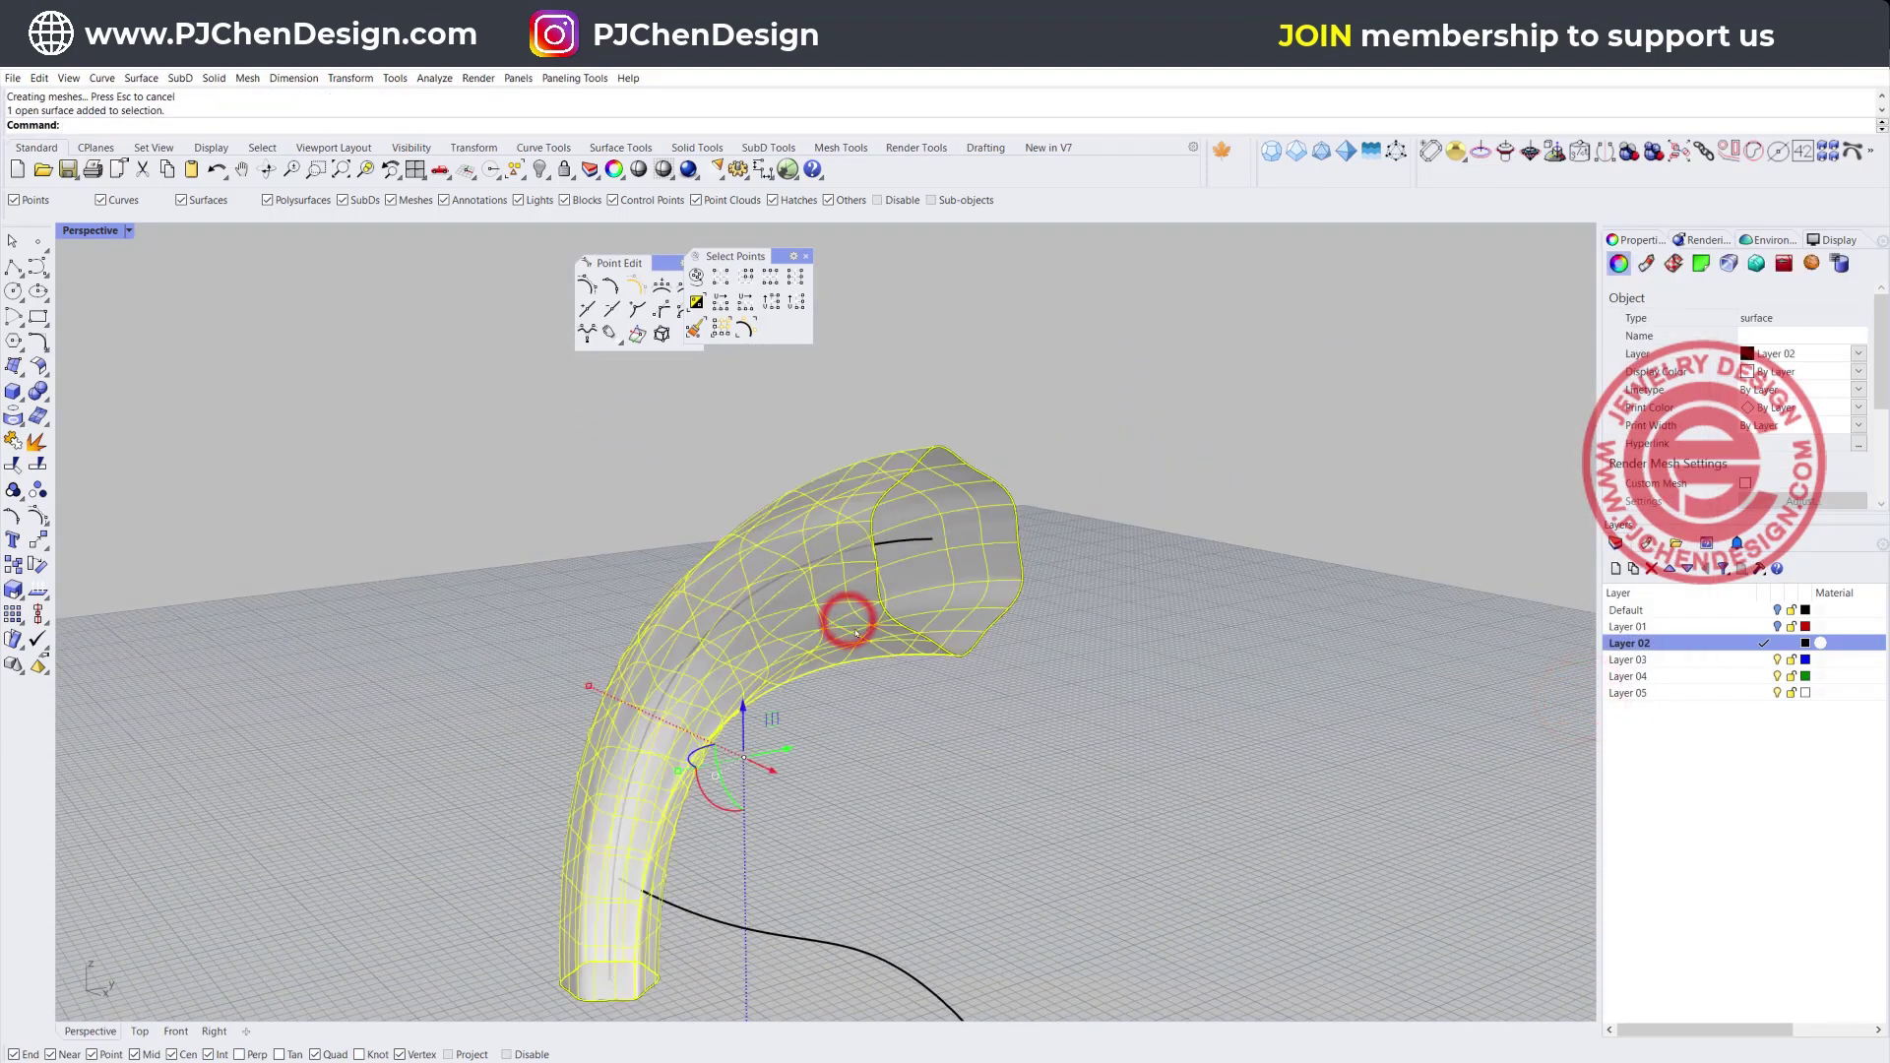
drag(789, 744, 1217, 660)
click(1197, 818)
Sweep both profiles along the stem curve again, shifting the tip profile's seam point around its outline to twist the stem
shift+right_drag(715, 685, 676, 640)
key(Return)
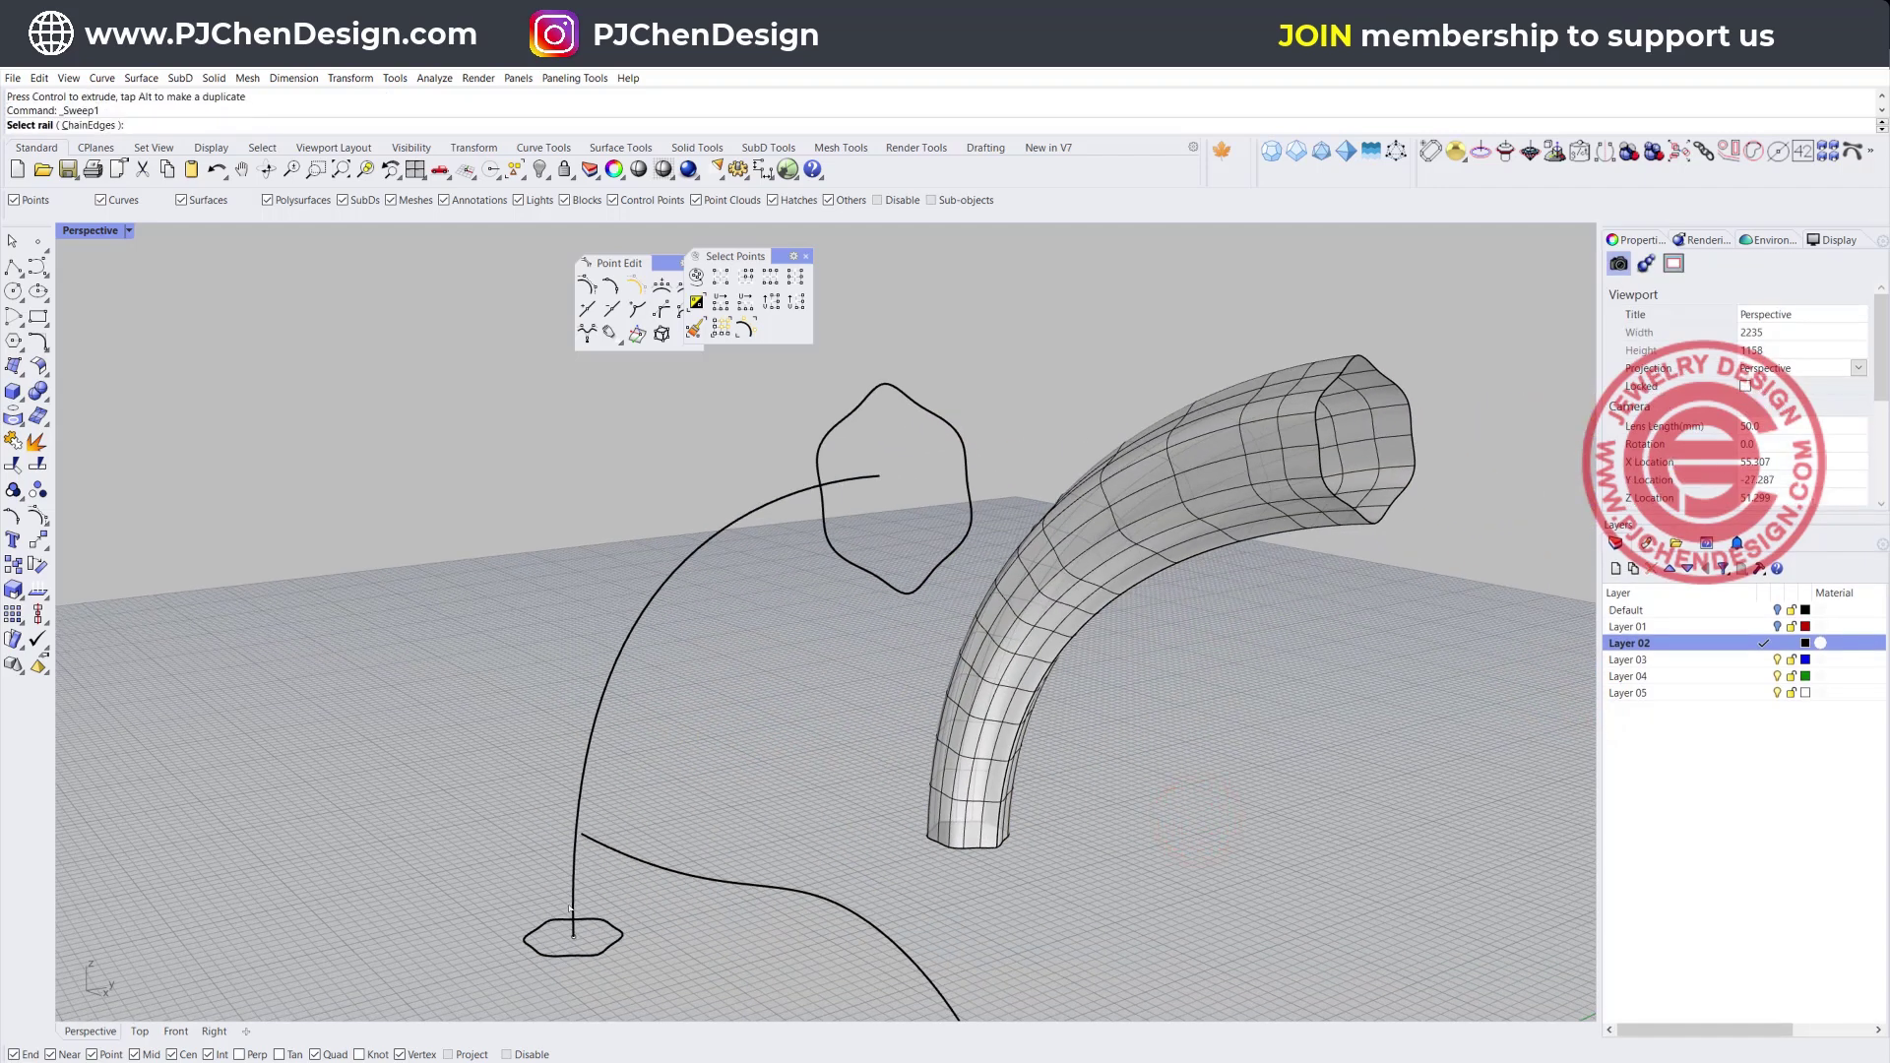
click(573, 896)
click(589, 953)
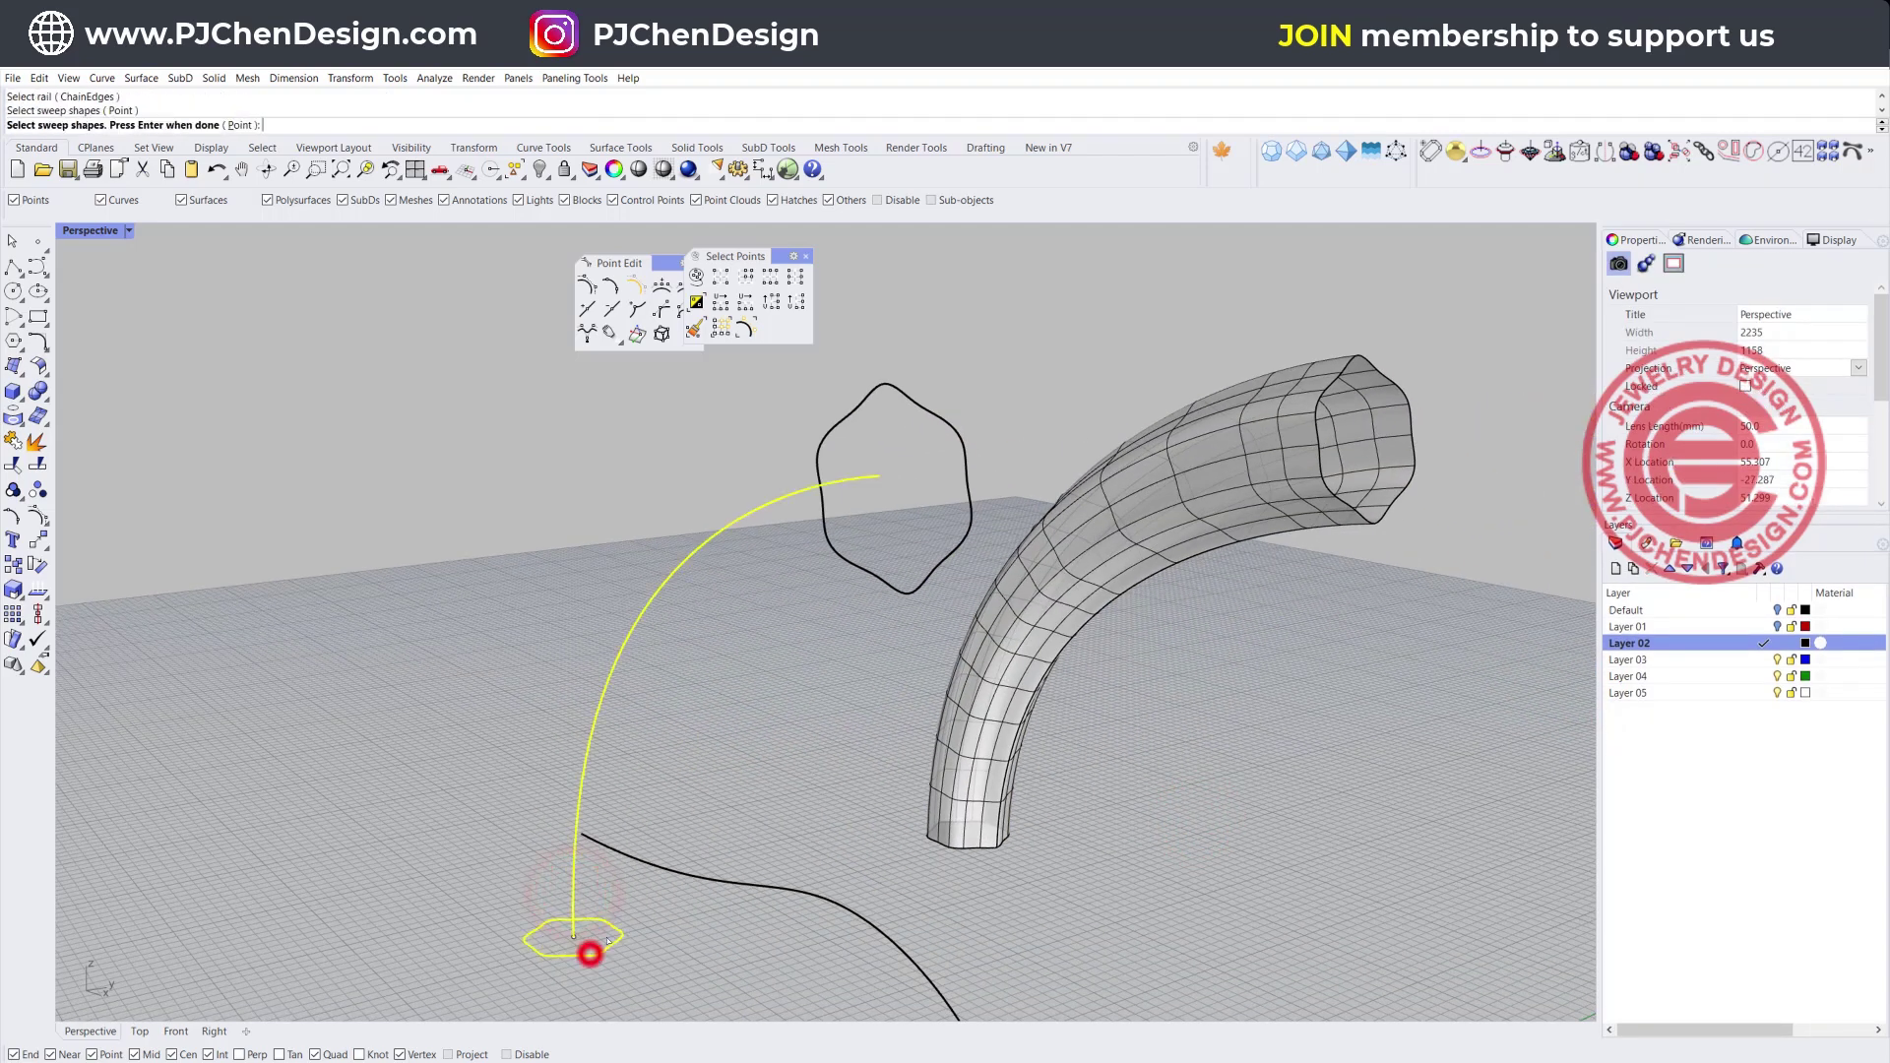
click(896, 593)
key(Return)
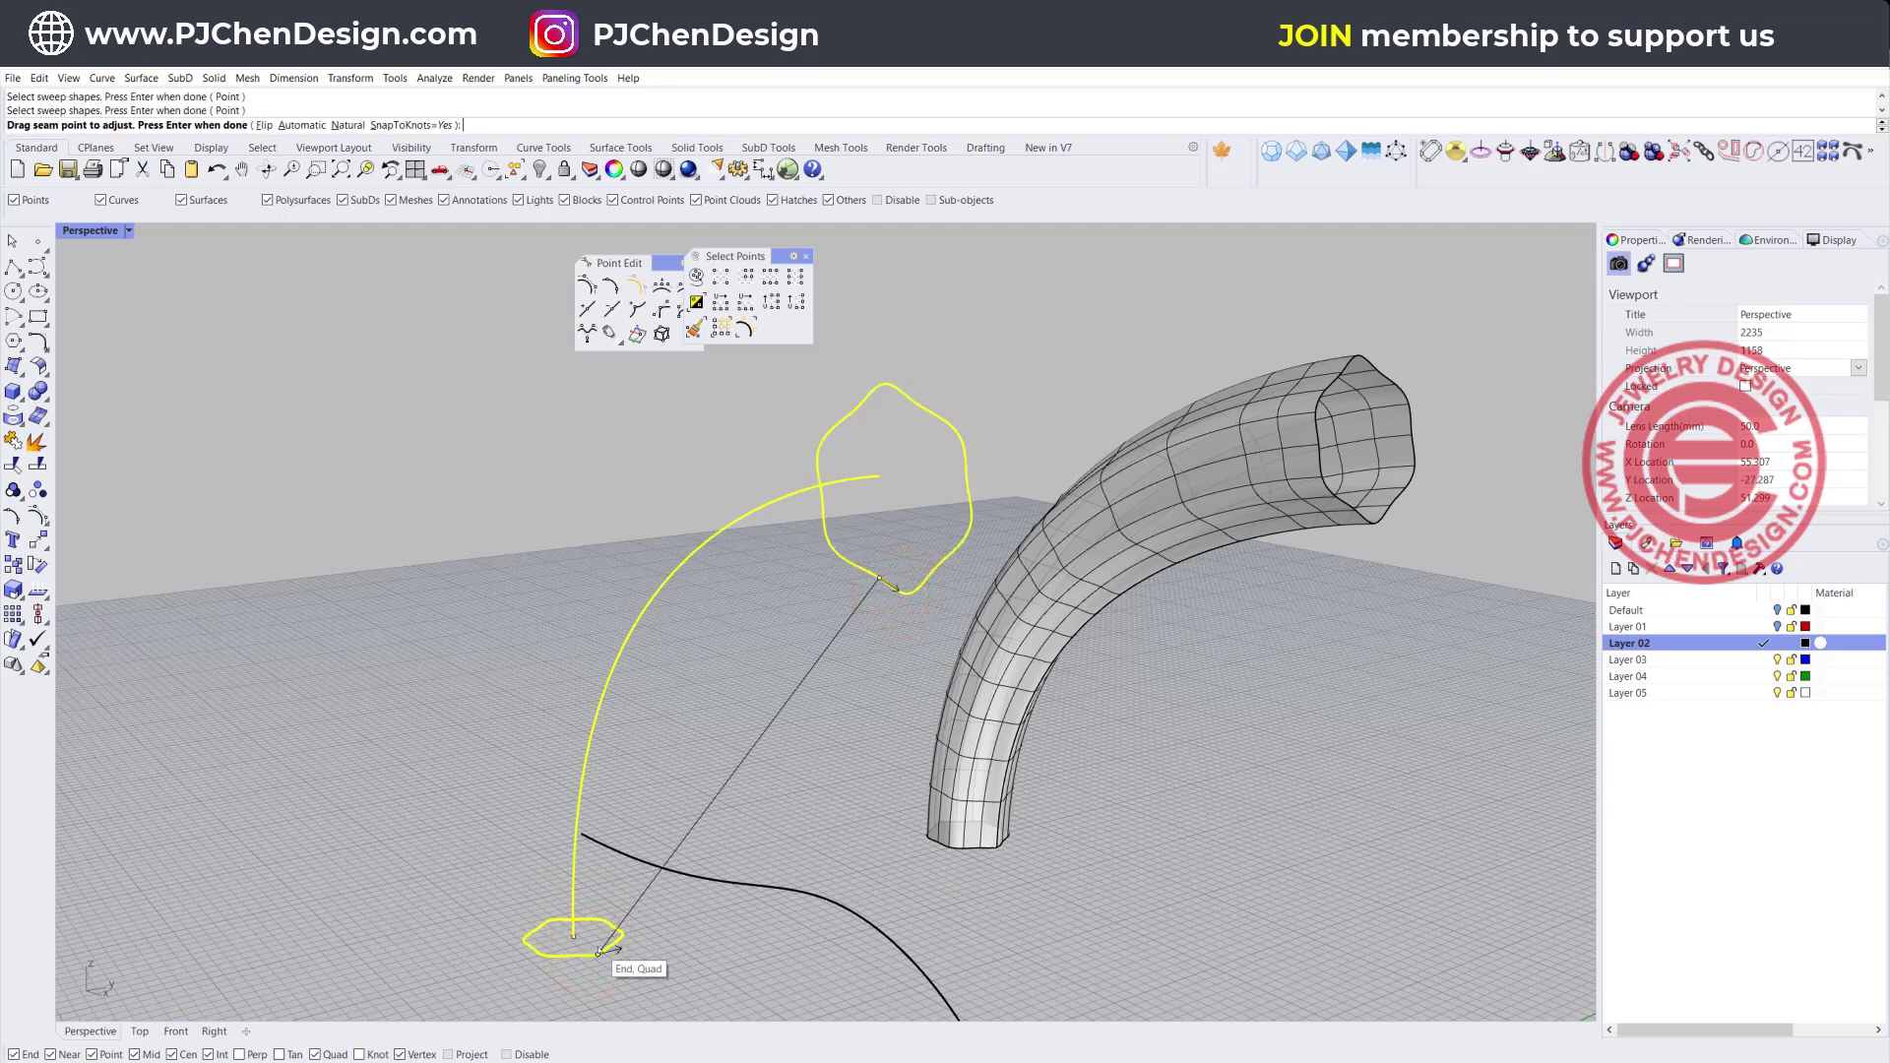
mouse_move(882, 579)
mouse_down()
mouse_move(984, 566)
mouse_move(968, 485)
mouse_up()
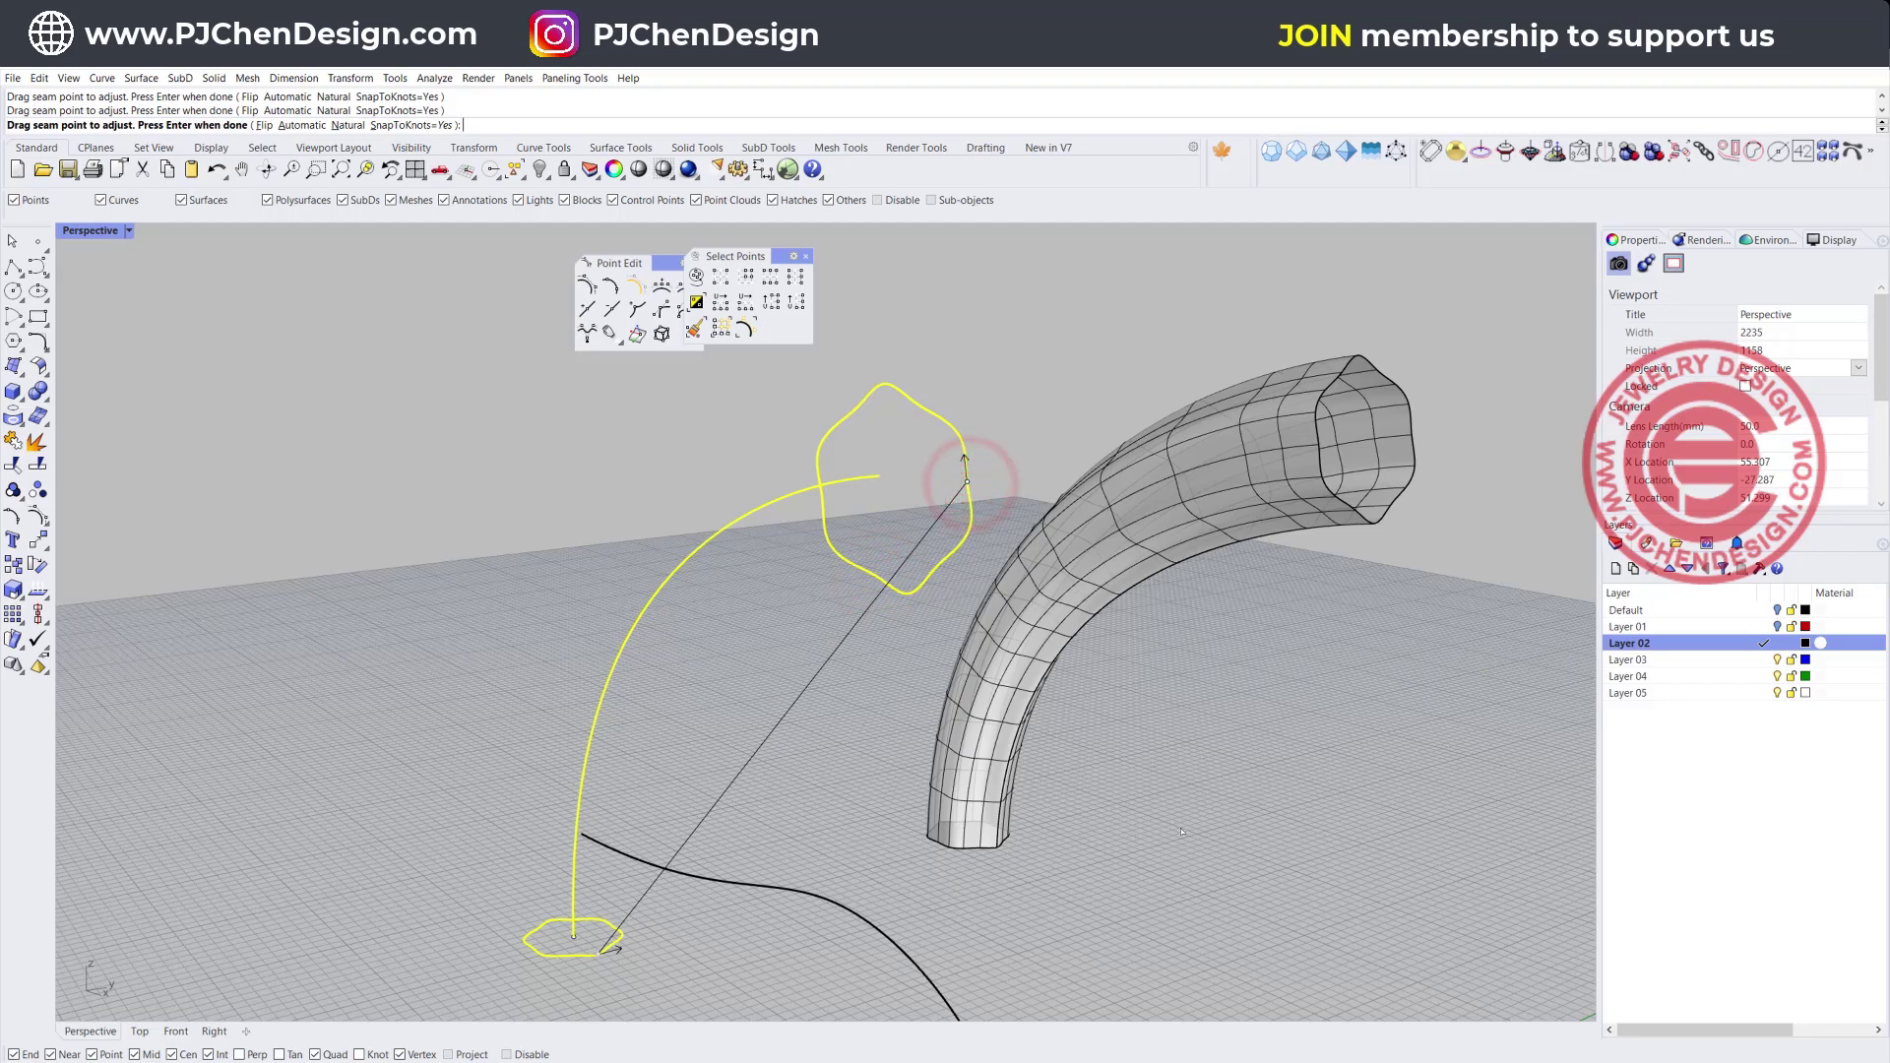
key(Return)
click(1566, 695)
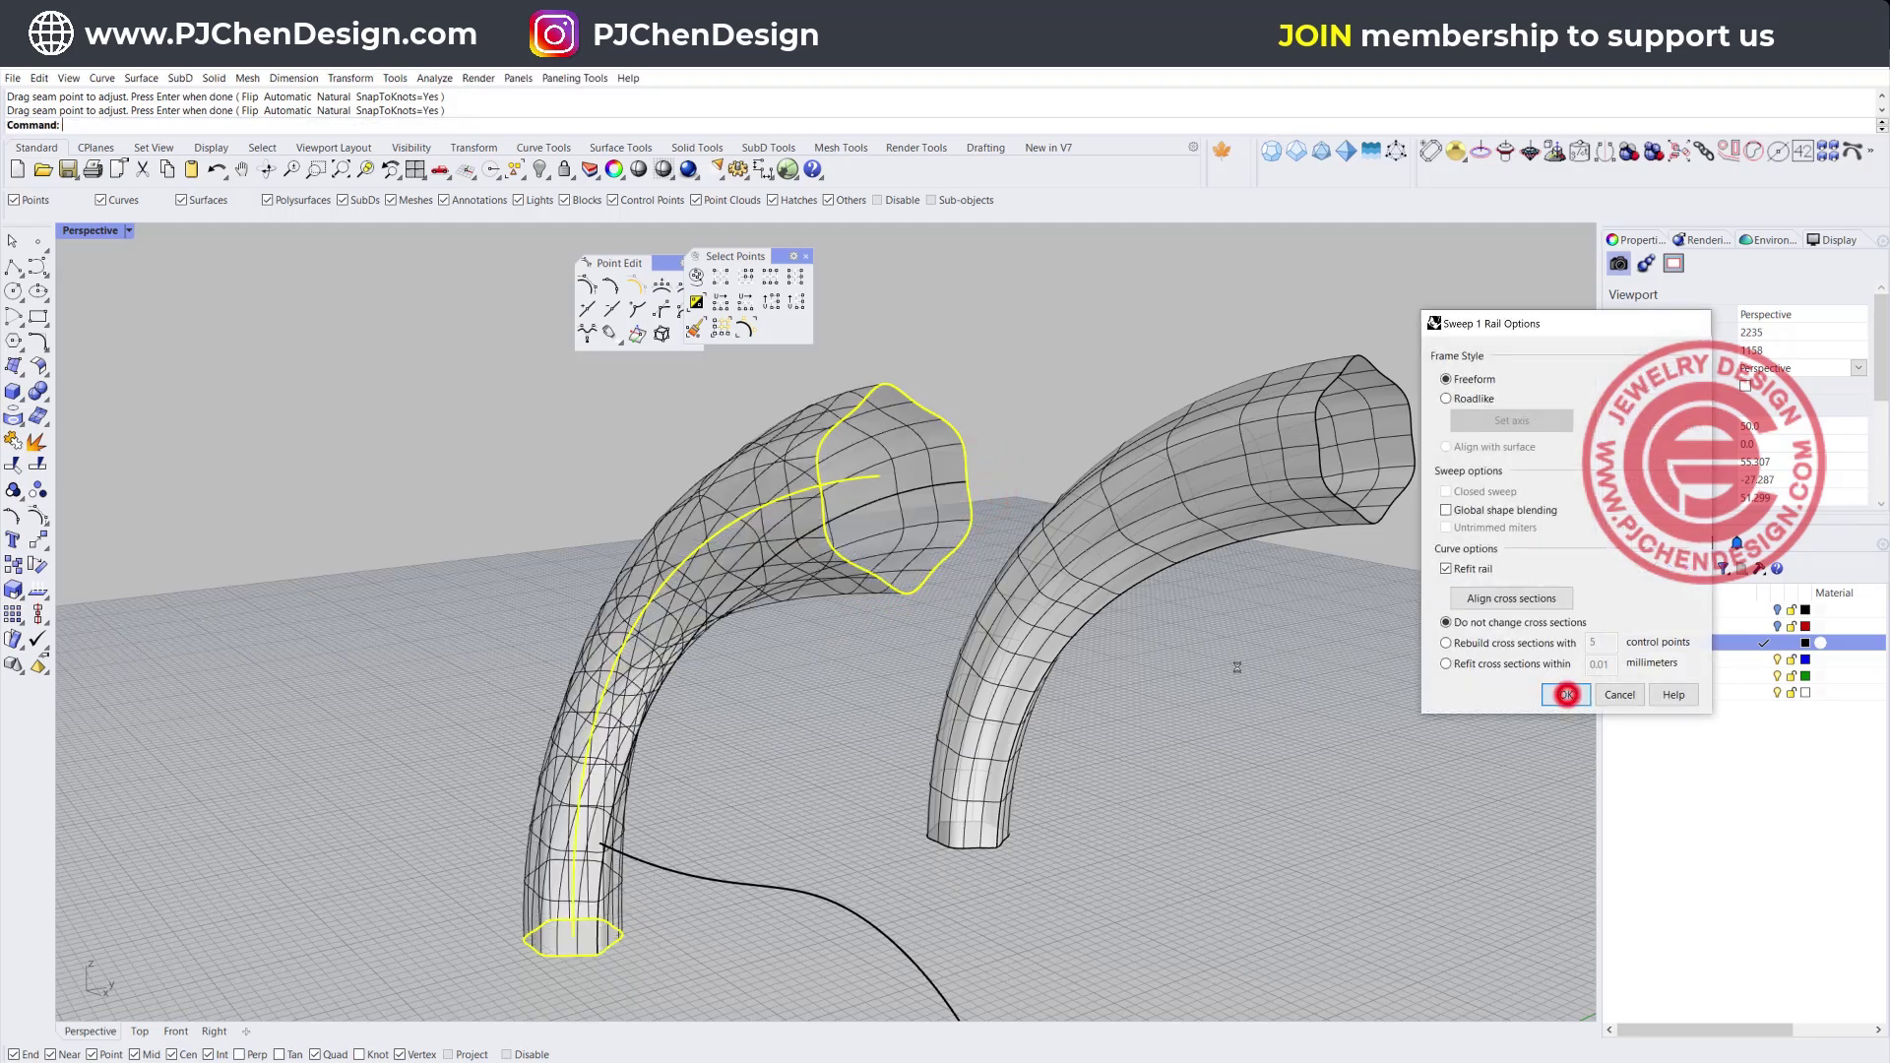
Compare the two swept stems from several angles and delete the untwisted one that was moved aside
right_drag(1103, 606, 838, 572)
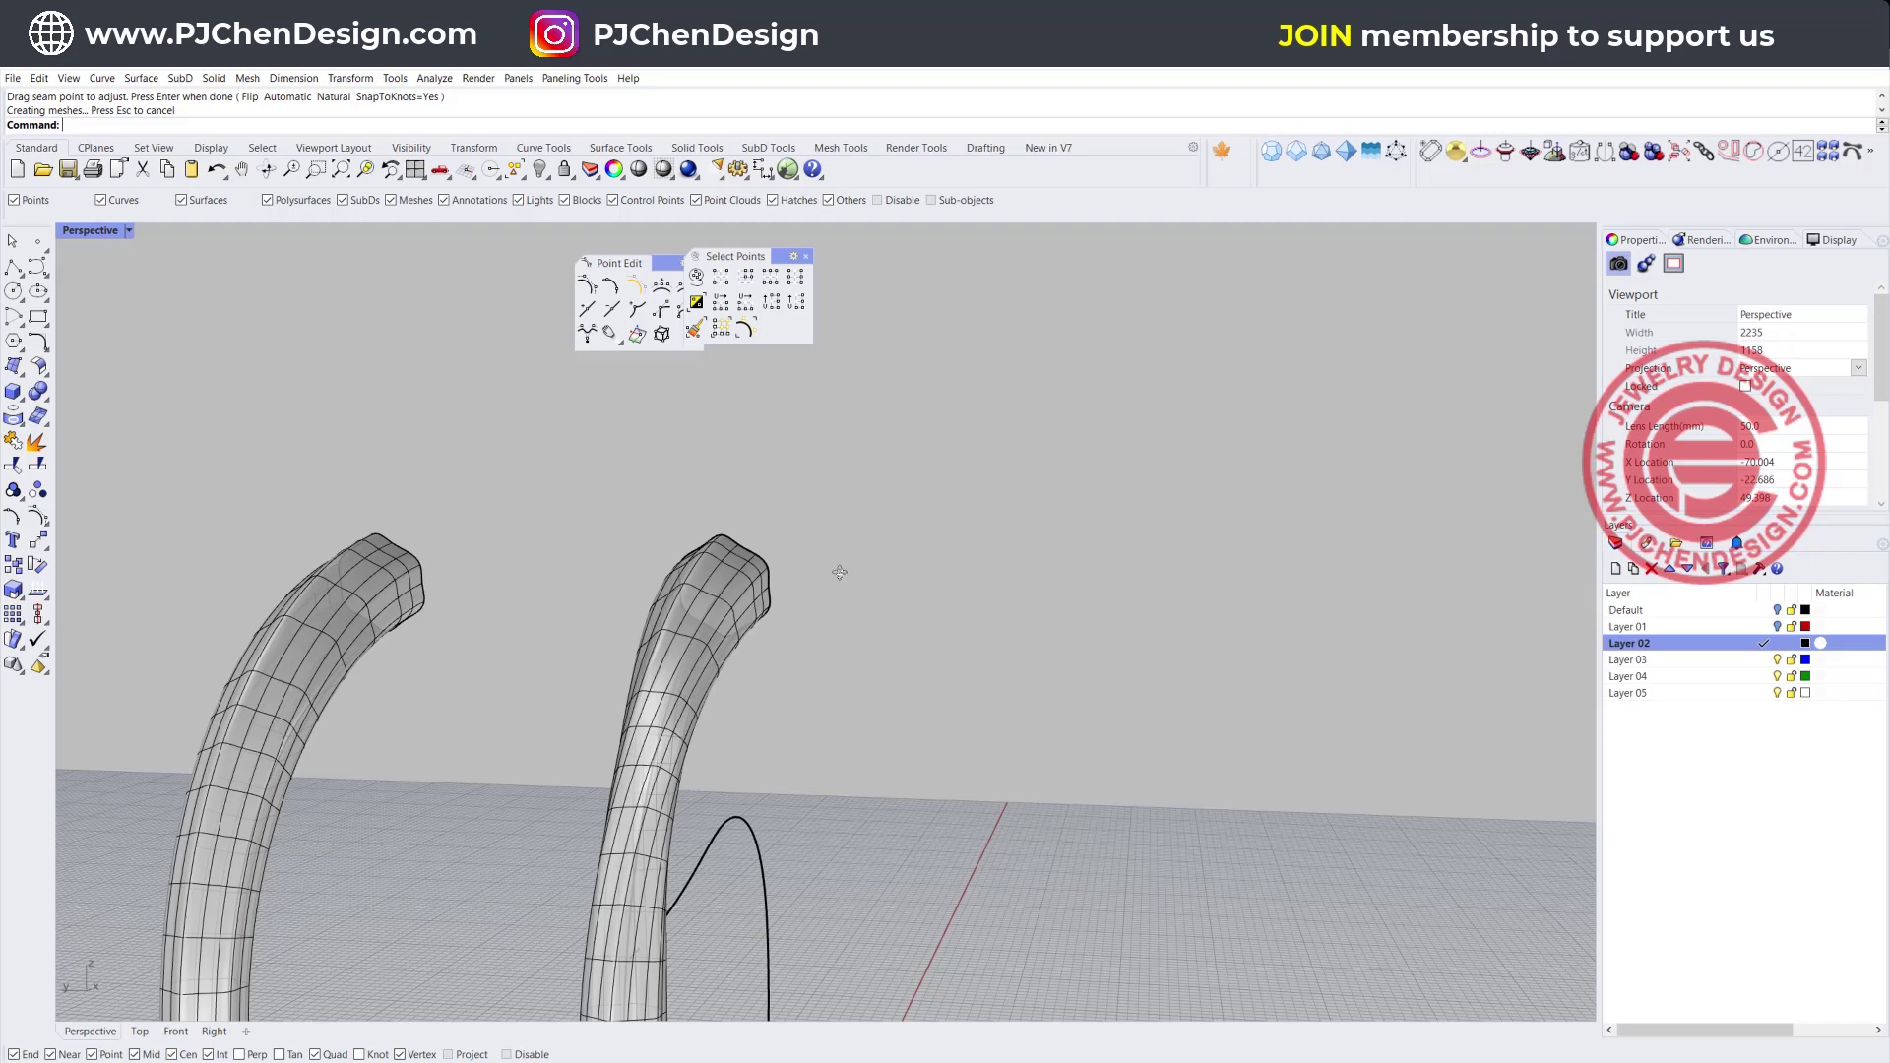
right_drag(623, 649, 491, 608)
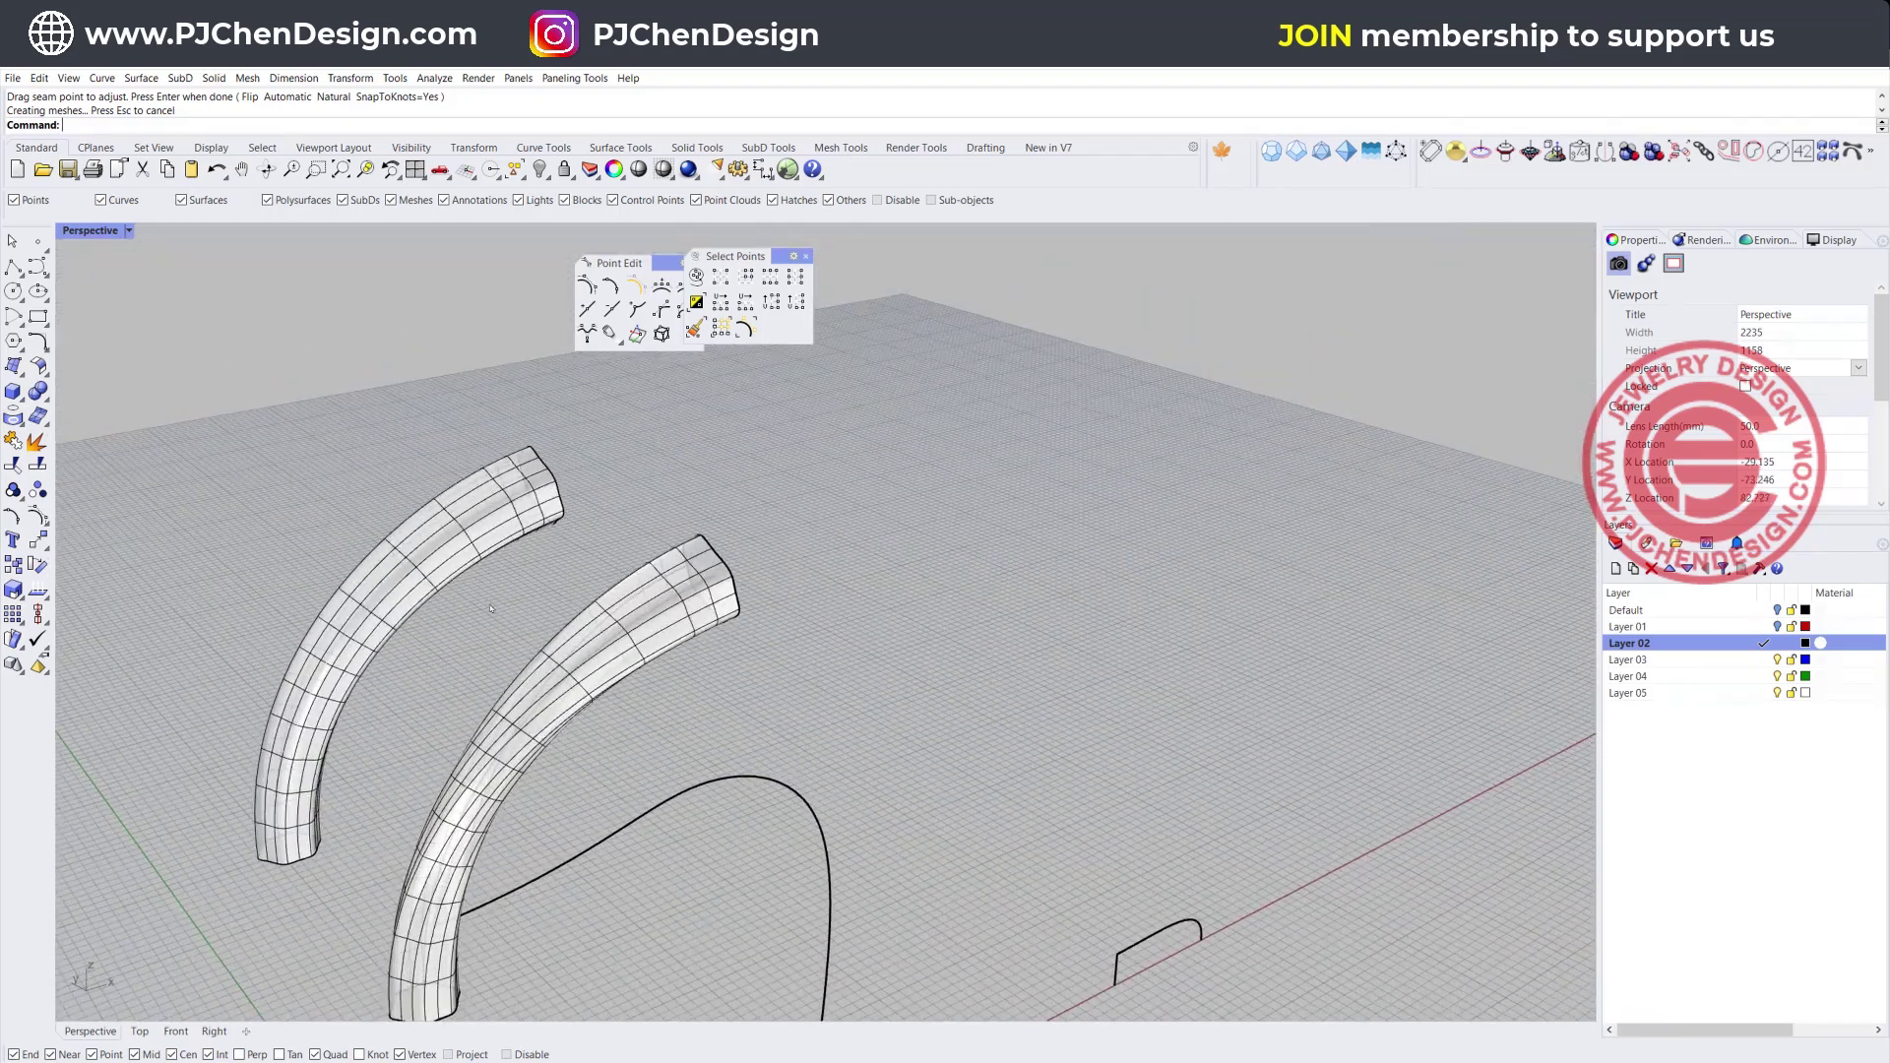
click(383, 525)
key(Delete)
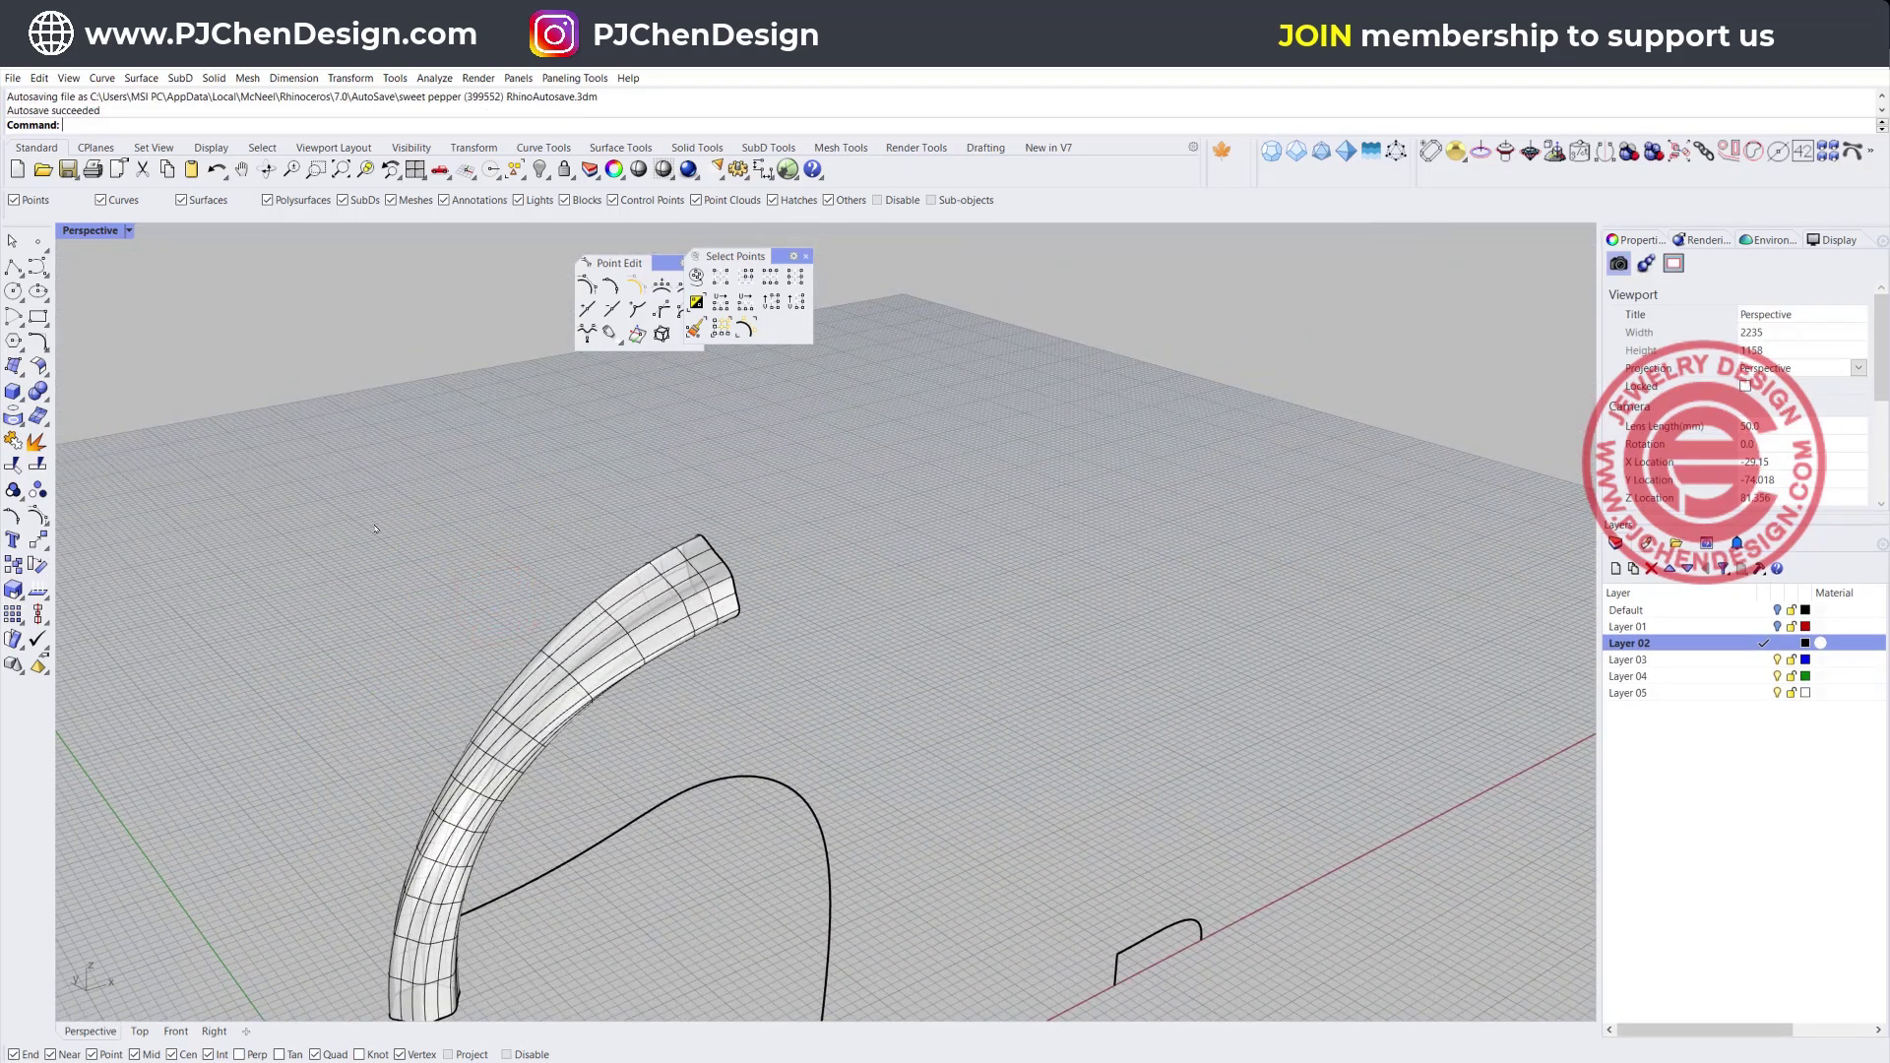
Close both open ends of the twisted stem with Cap and show the hidden pepper body and six-sided cap
click(679, 631)
right_drag(684, 625, 730, 520)
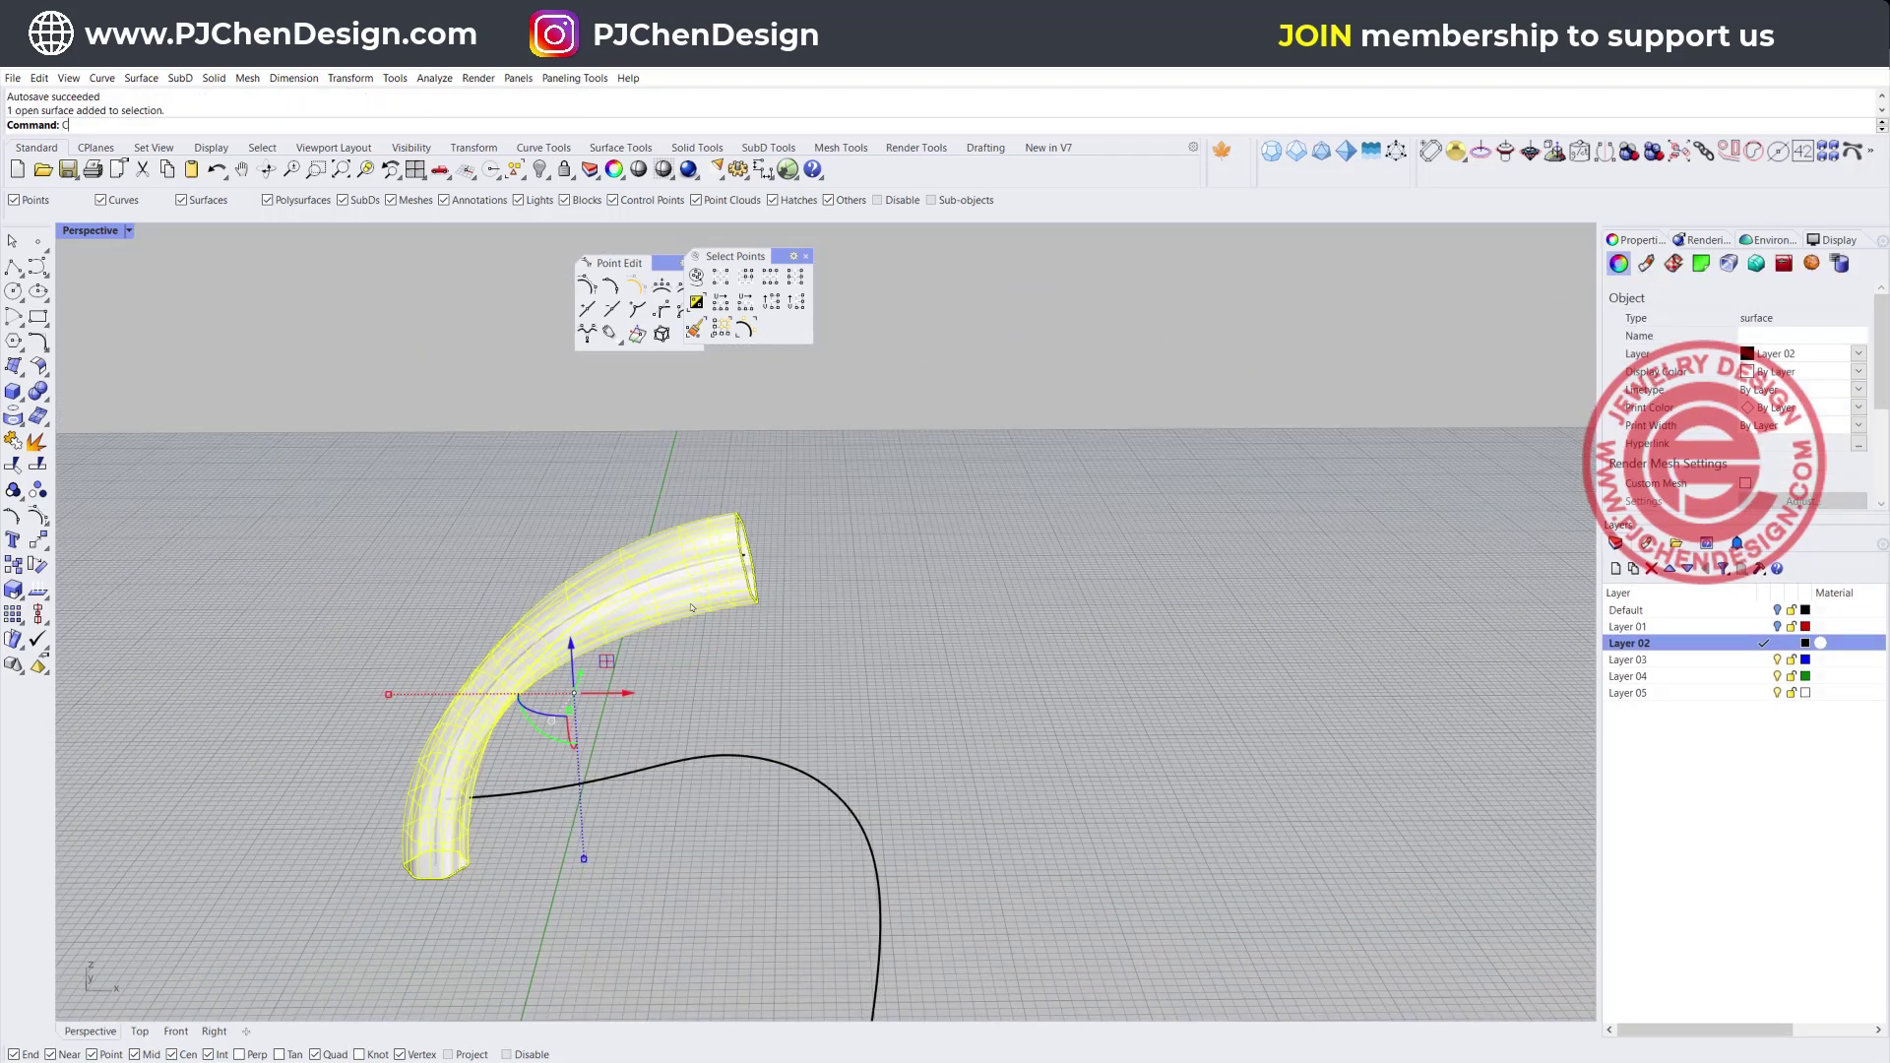
click(895, 483)
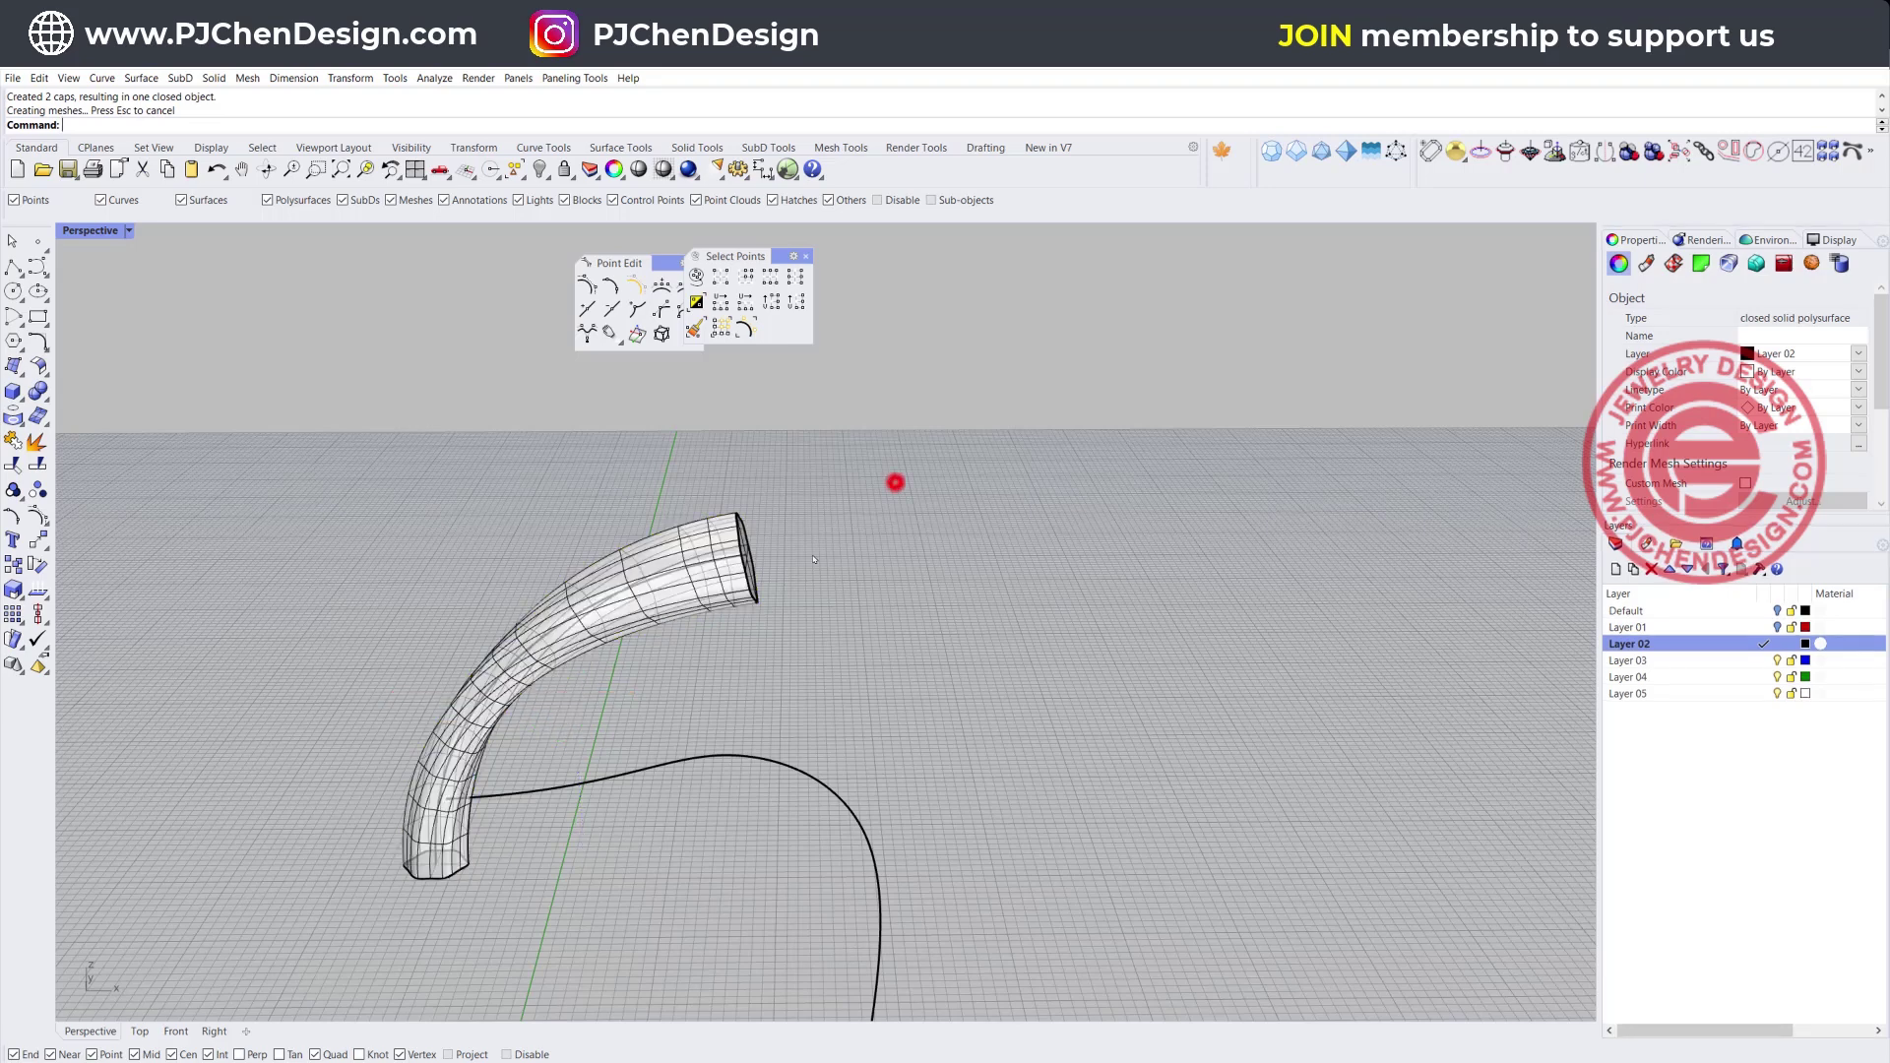
double_click(95, 233)
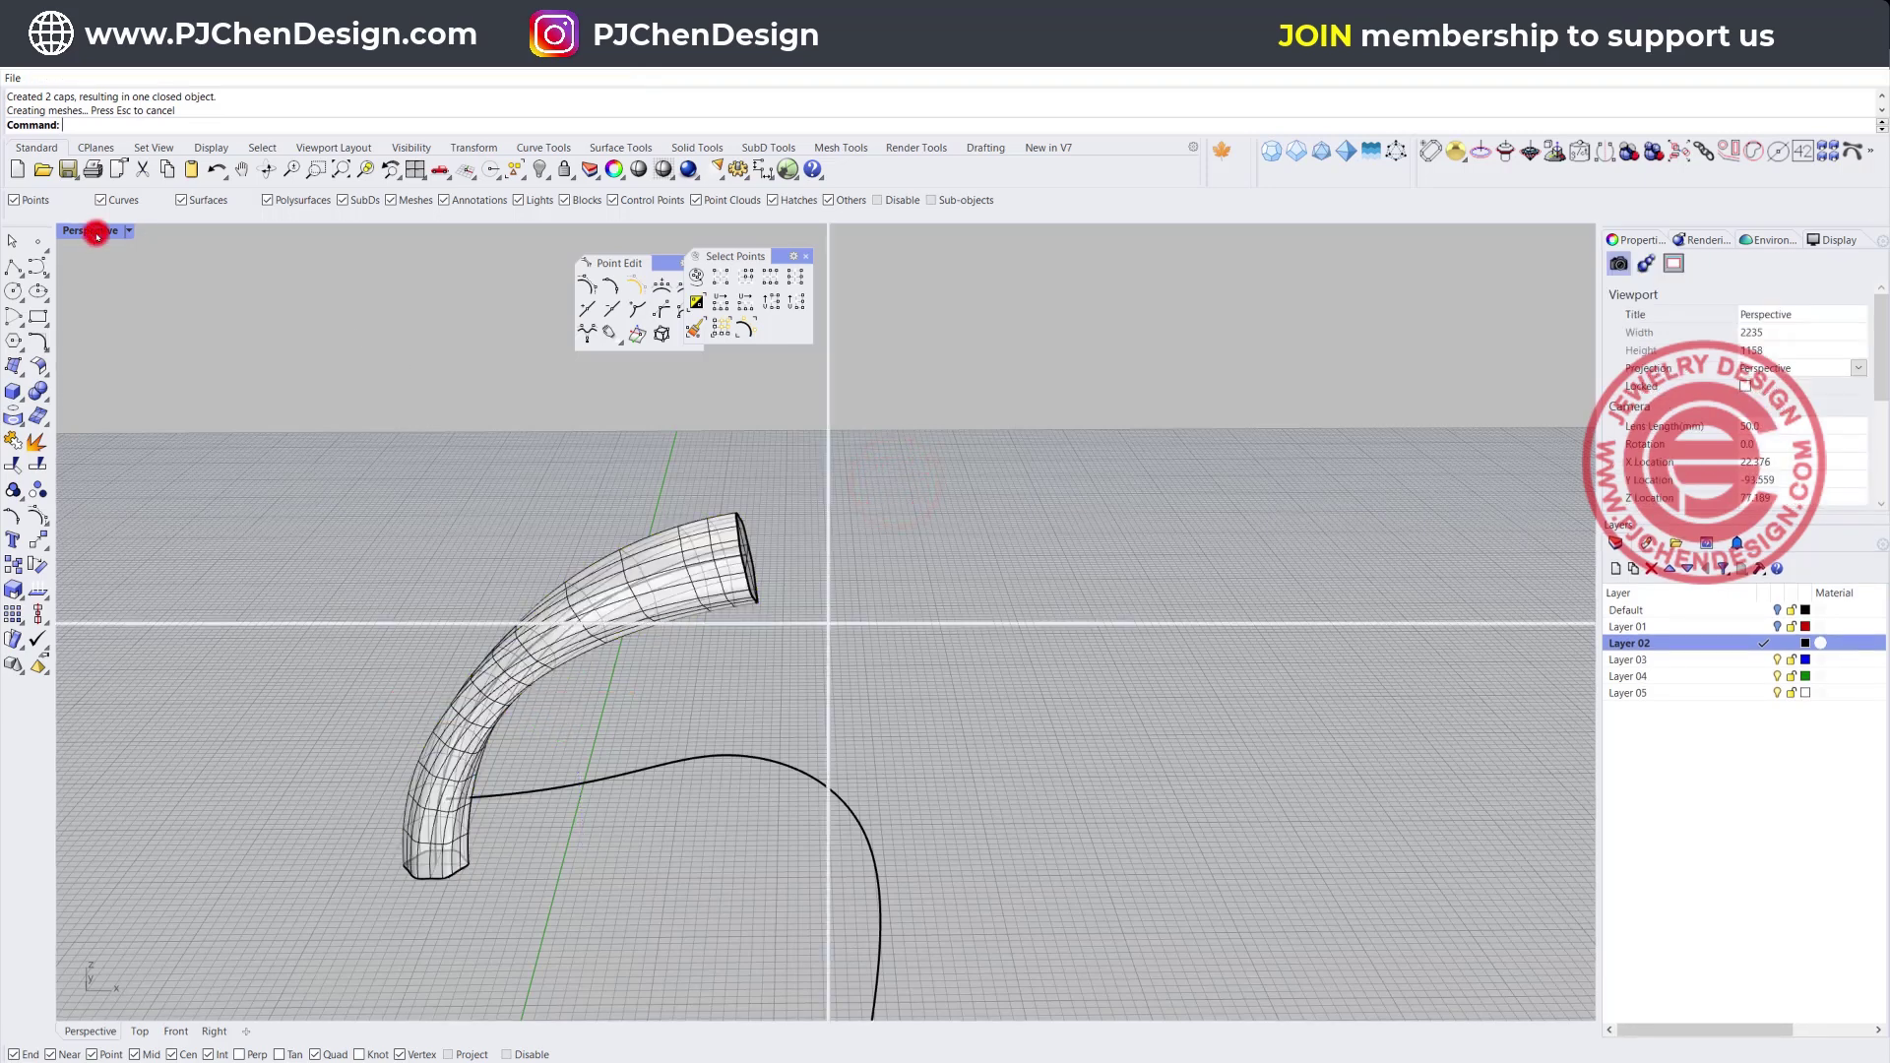
double_click(880, 231)
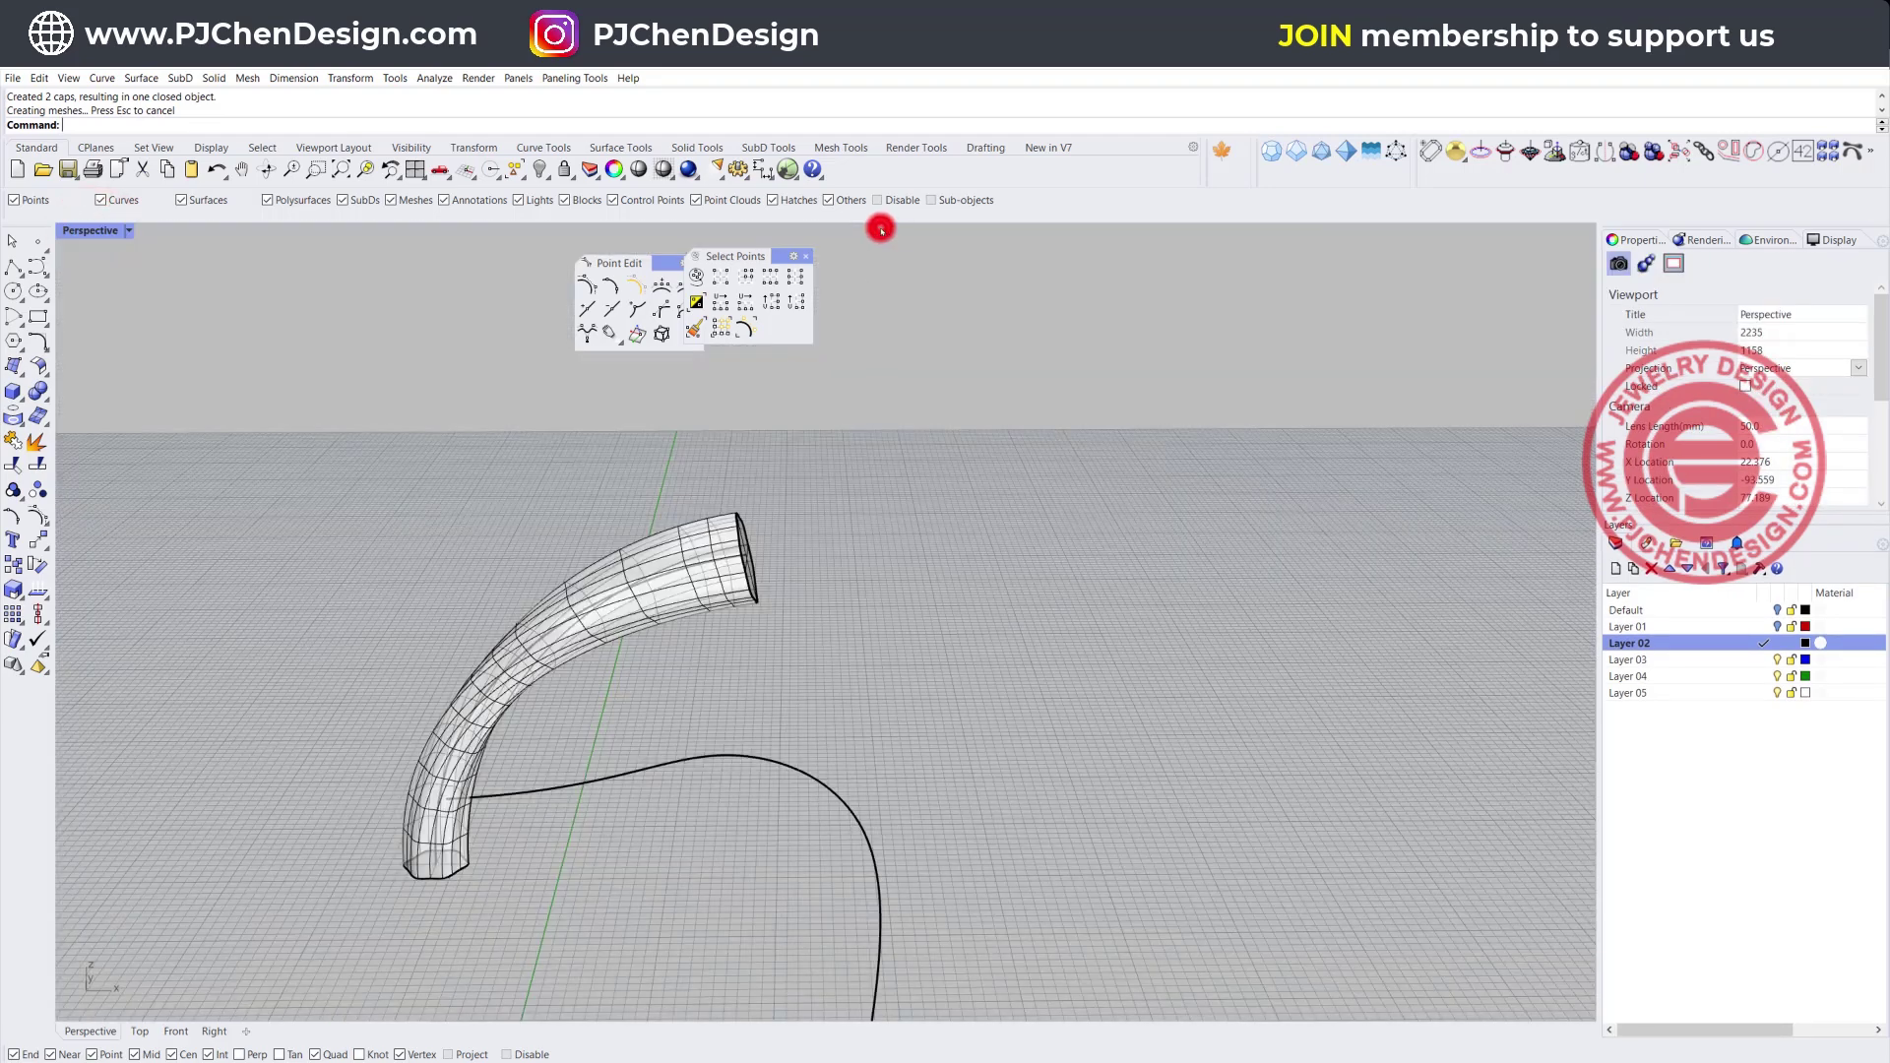
right_drag(795, 578, 704, 551)
click(539, 169)
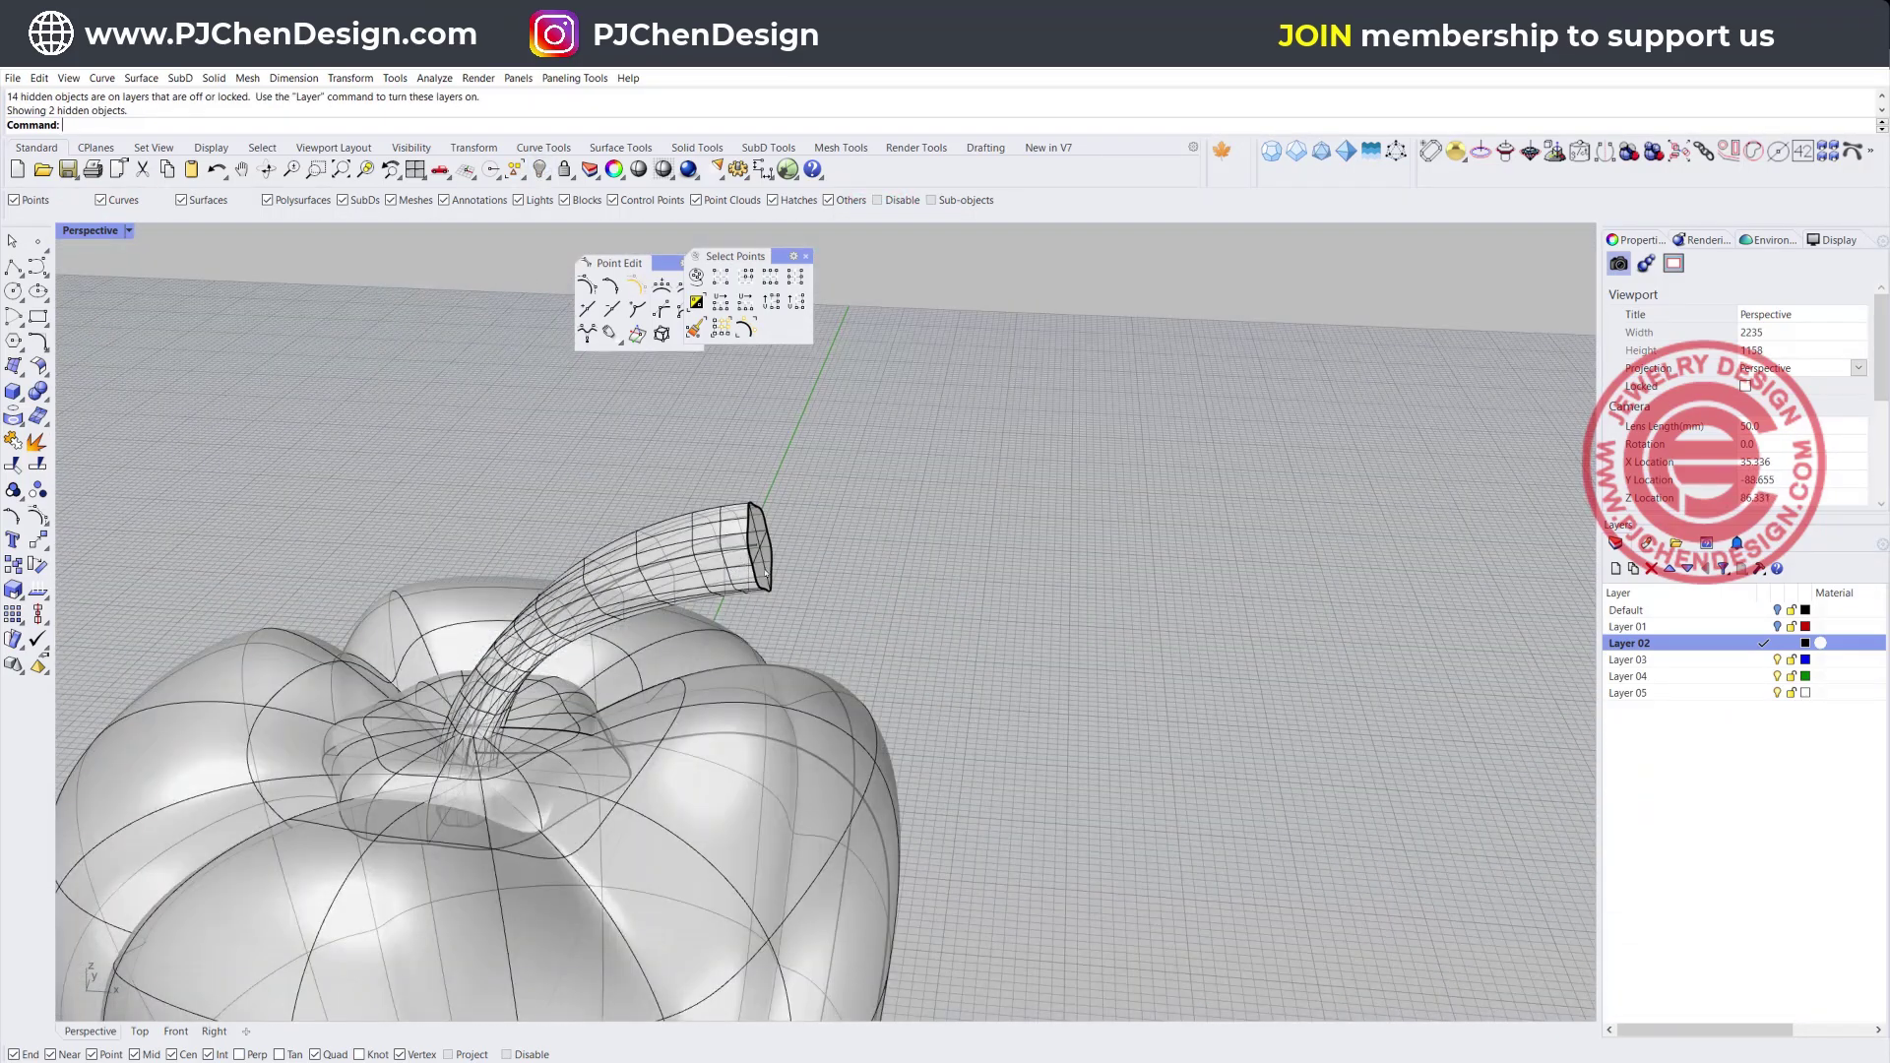
Mirror a copy of the six-sided cap to the pepper's bottom across a horizontal plane in the Front view
click(554, 687)
double_click(88, 231)
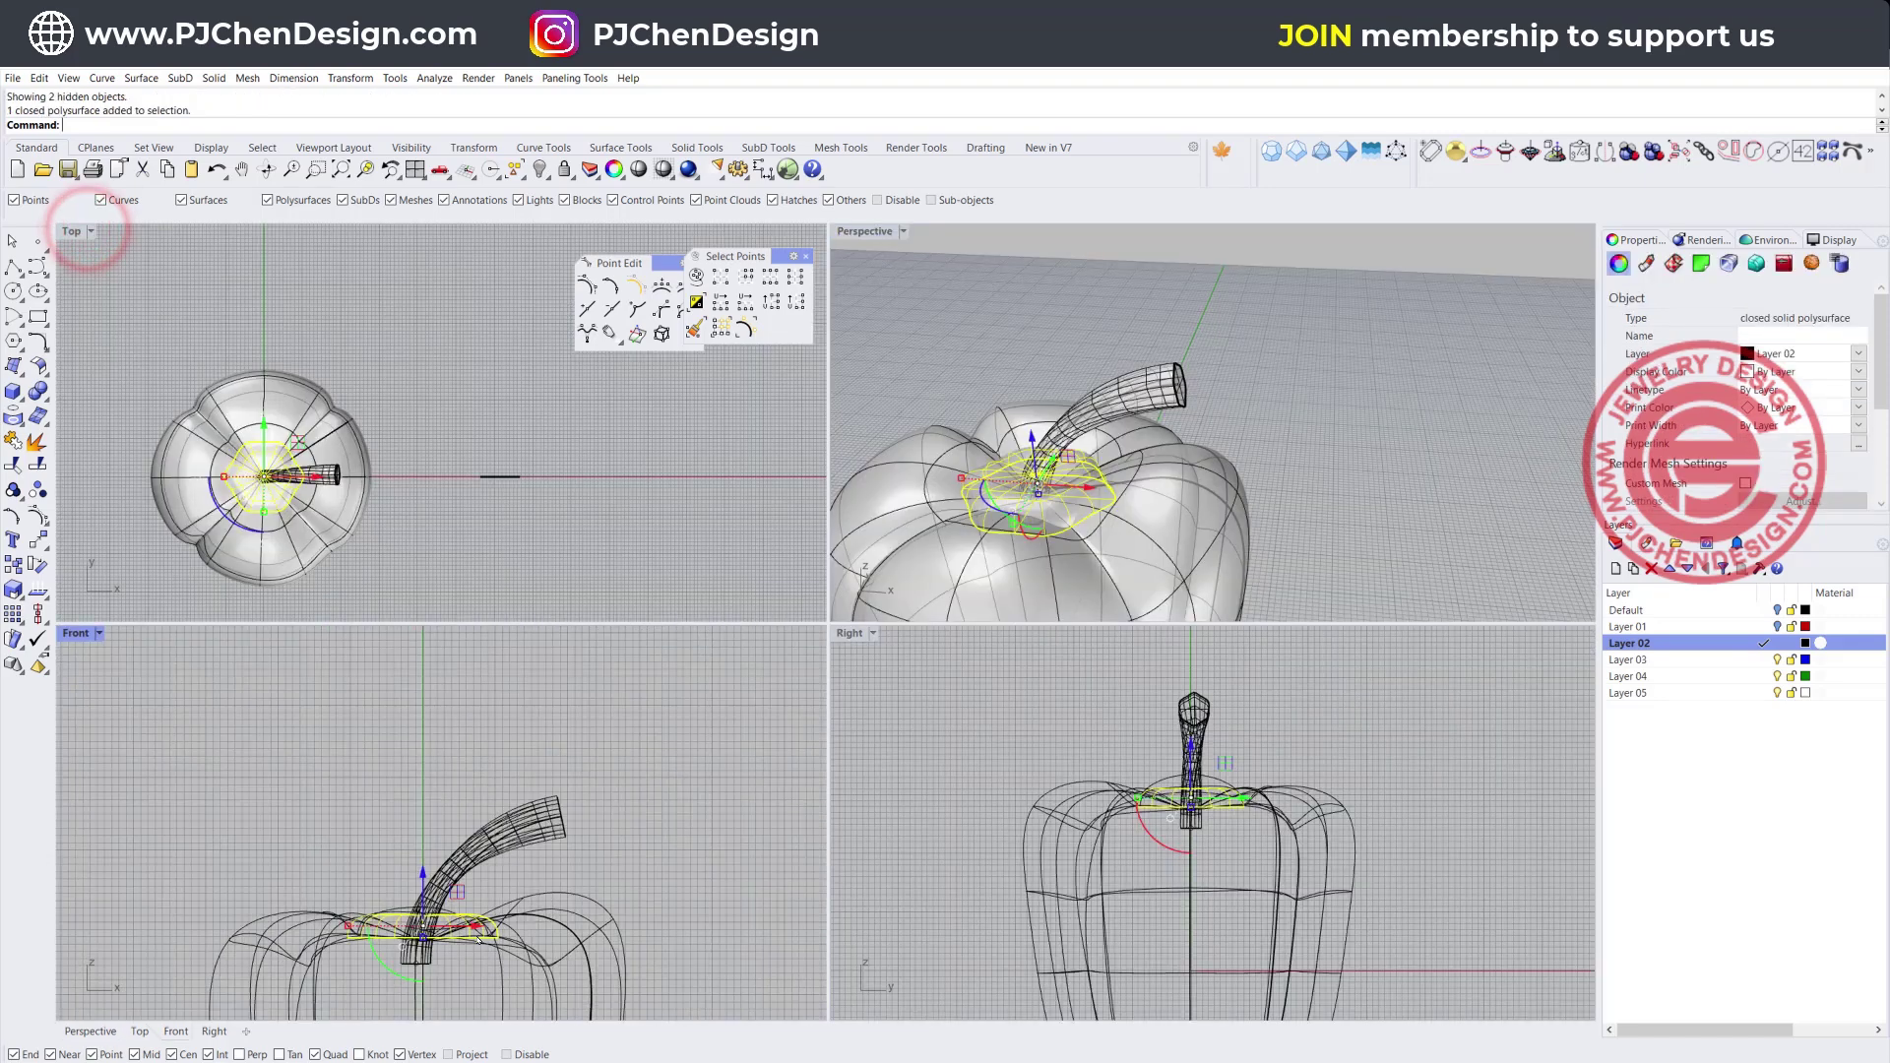
click(37, 540)
click(63, 571)
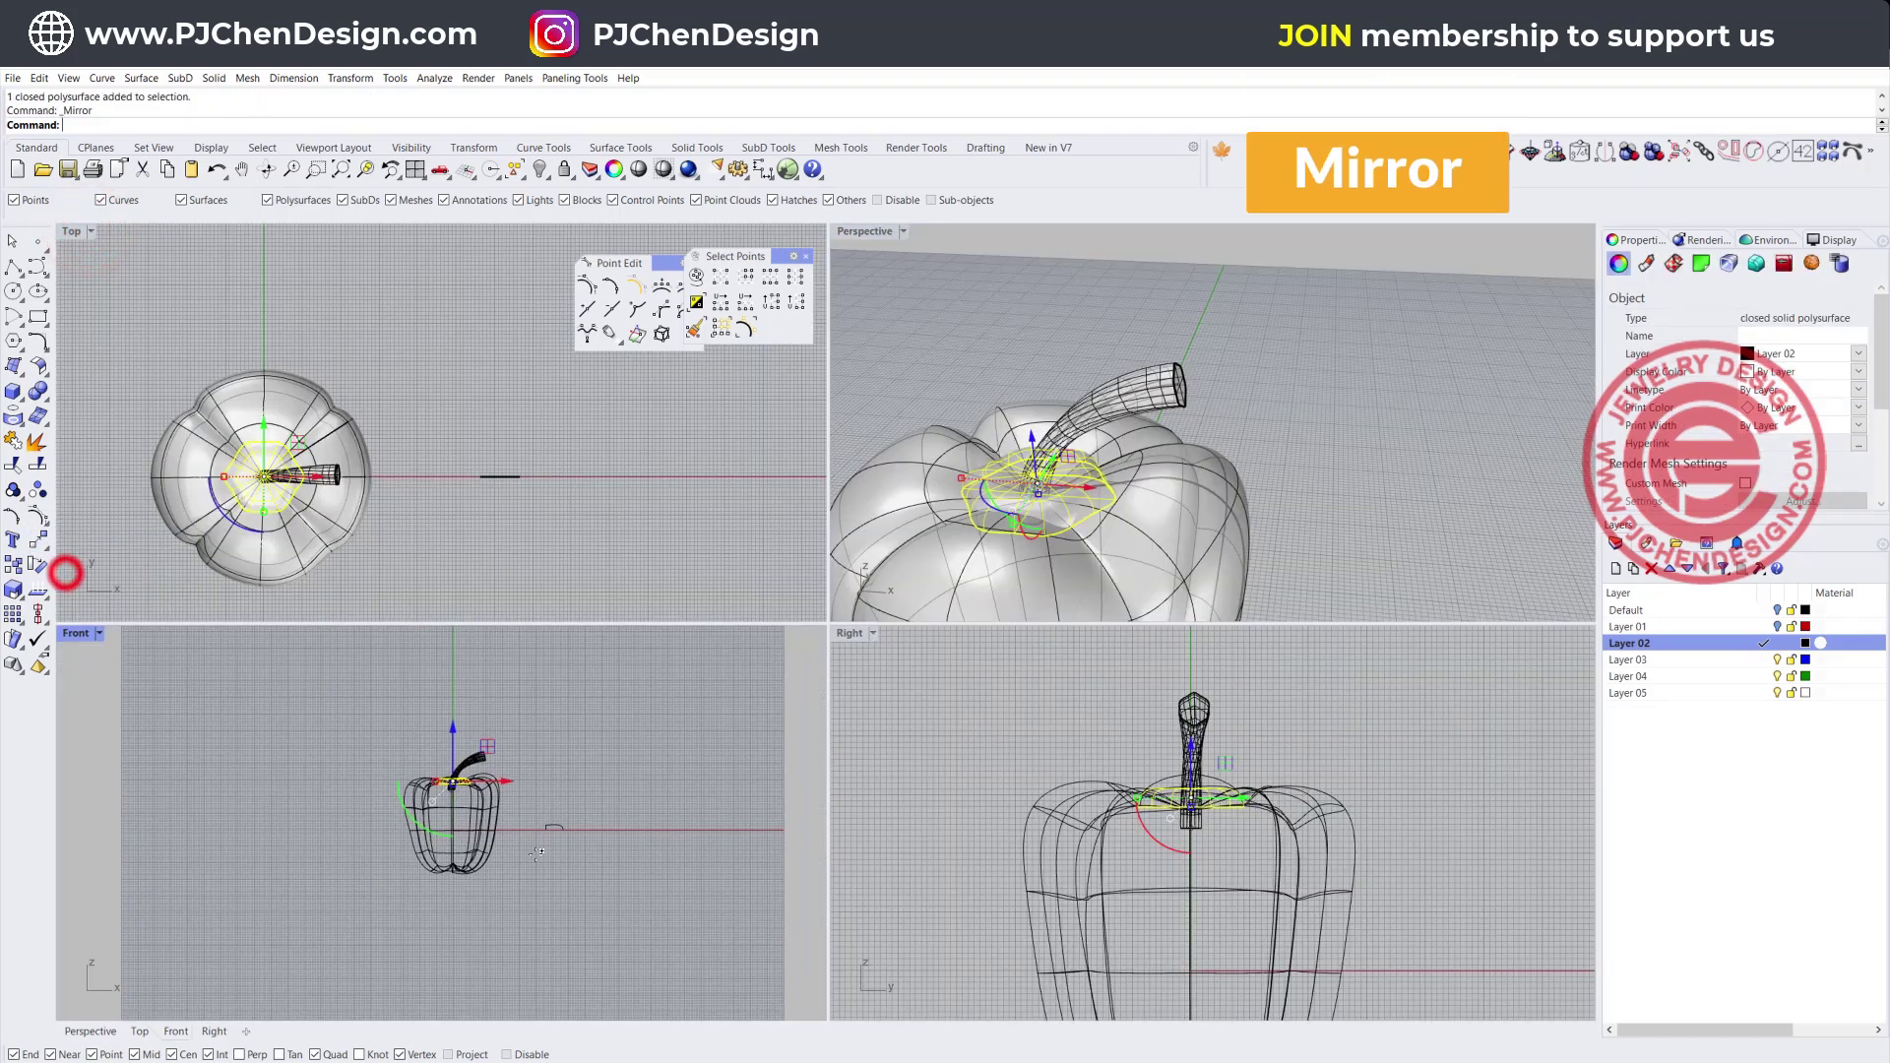
click(455, 825)
click(596, 799)
Scale the mirrored cap down to fit the hollow at the centre of the pepper's bottom
scroll(594, 797, up, 5)
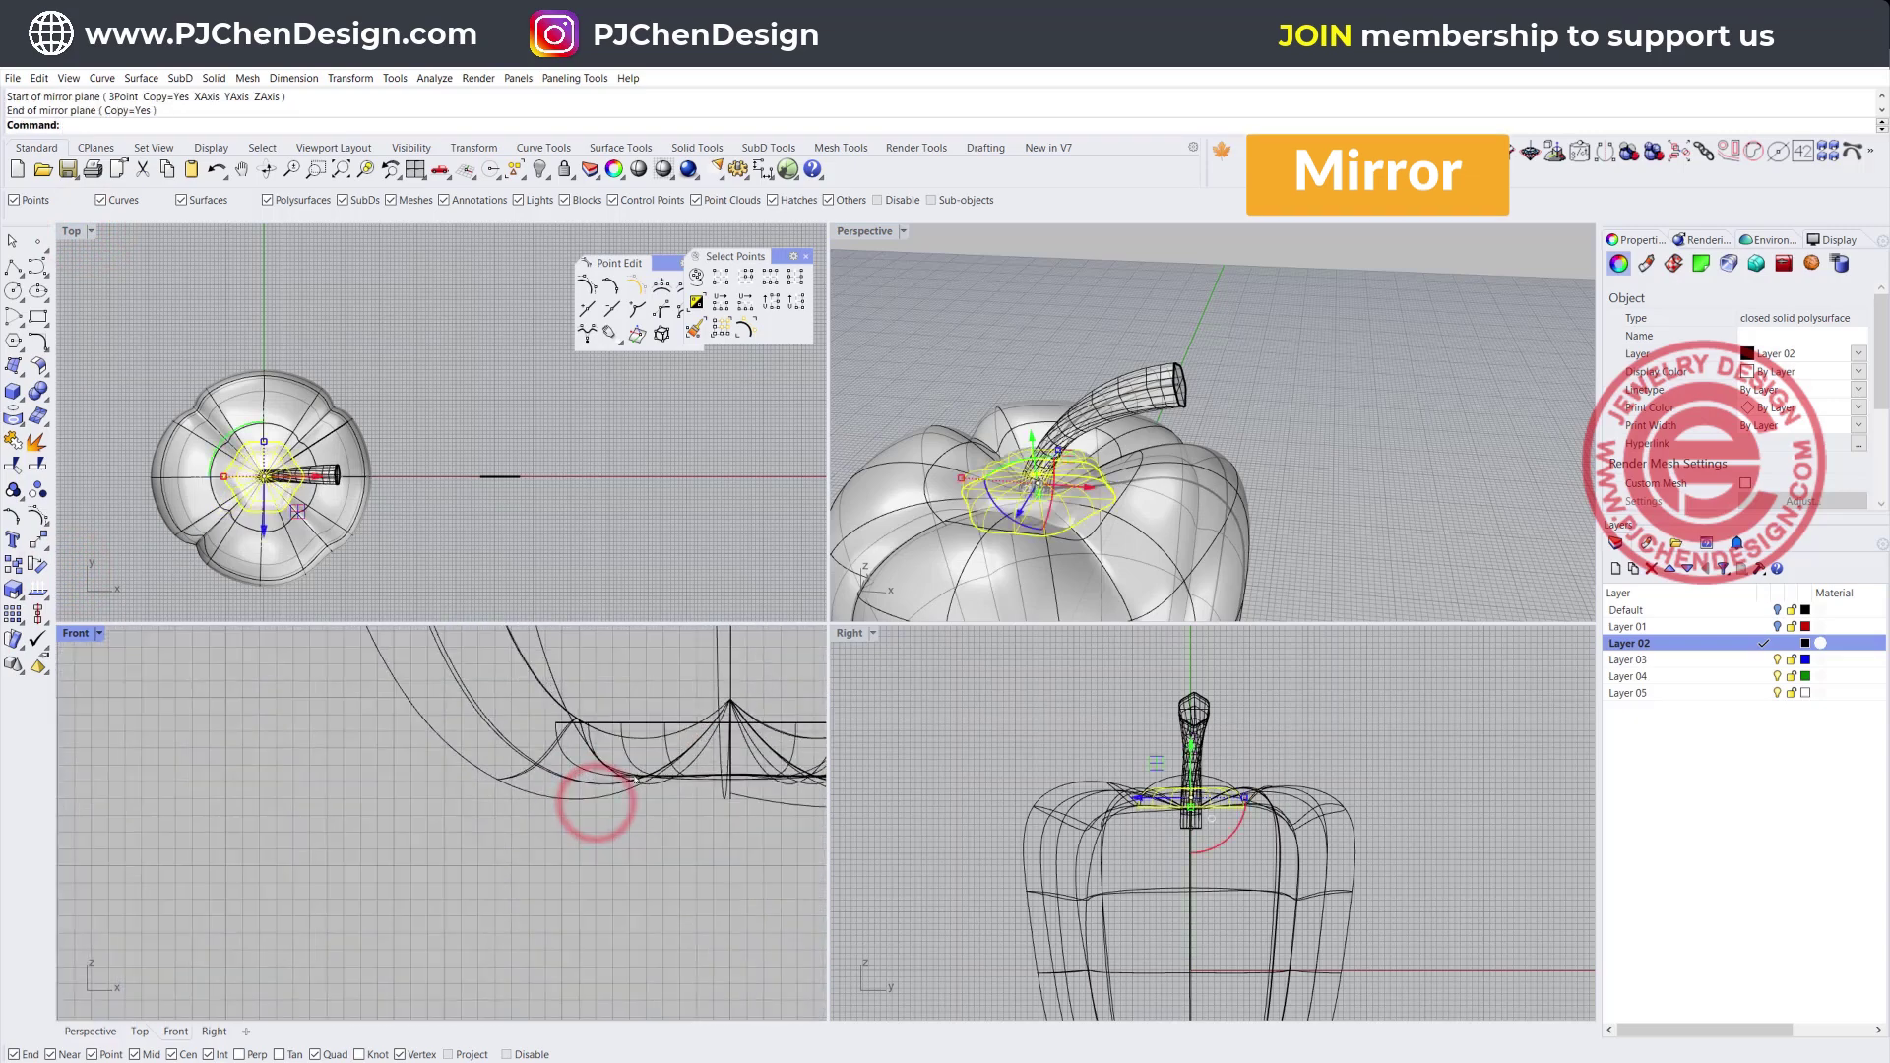
click(658, 716)
click(647, 724)
scroll(438, 789, down, 5)
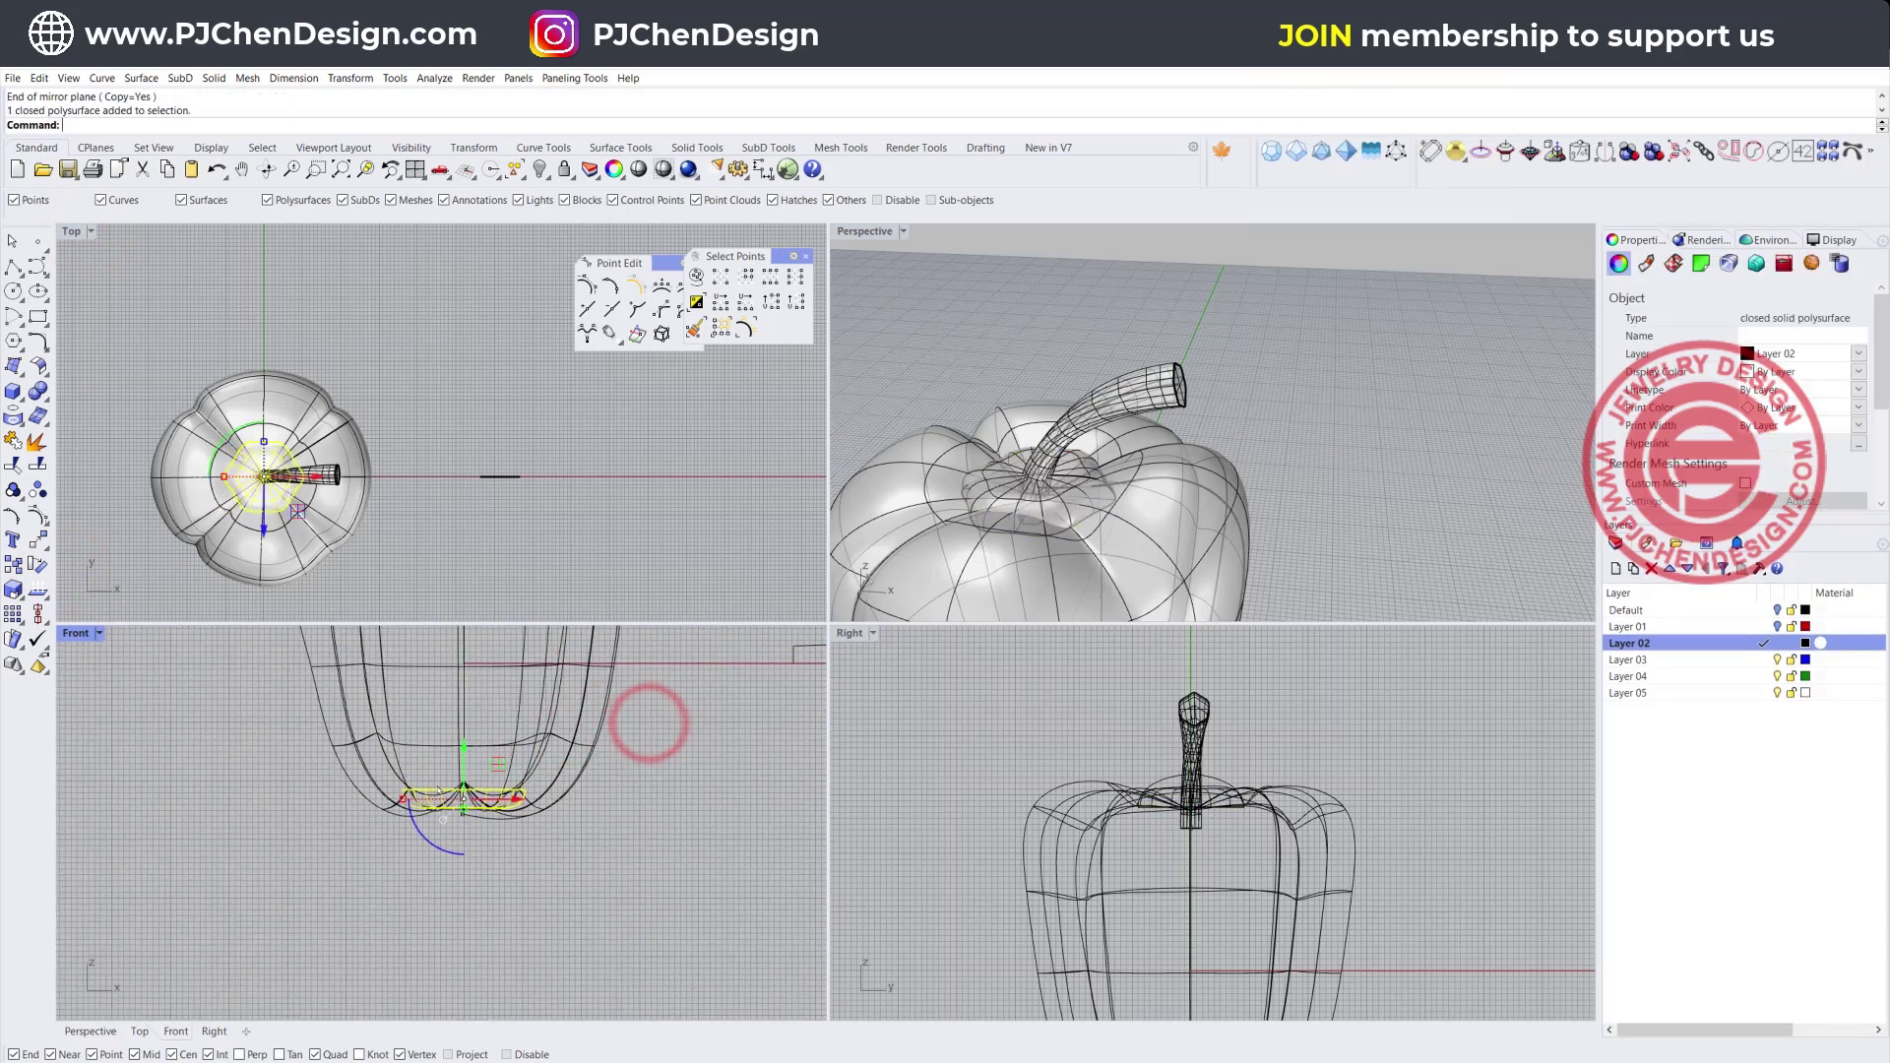
drag(404, 796, 477, 823)
scroll(448, 822, up, 3)
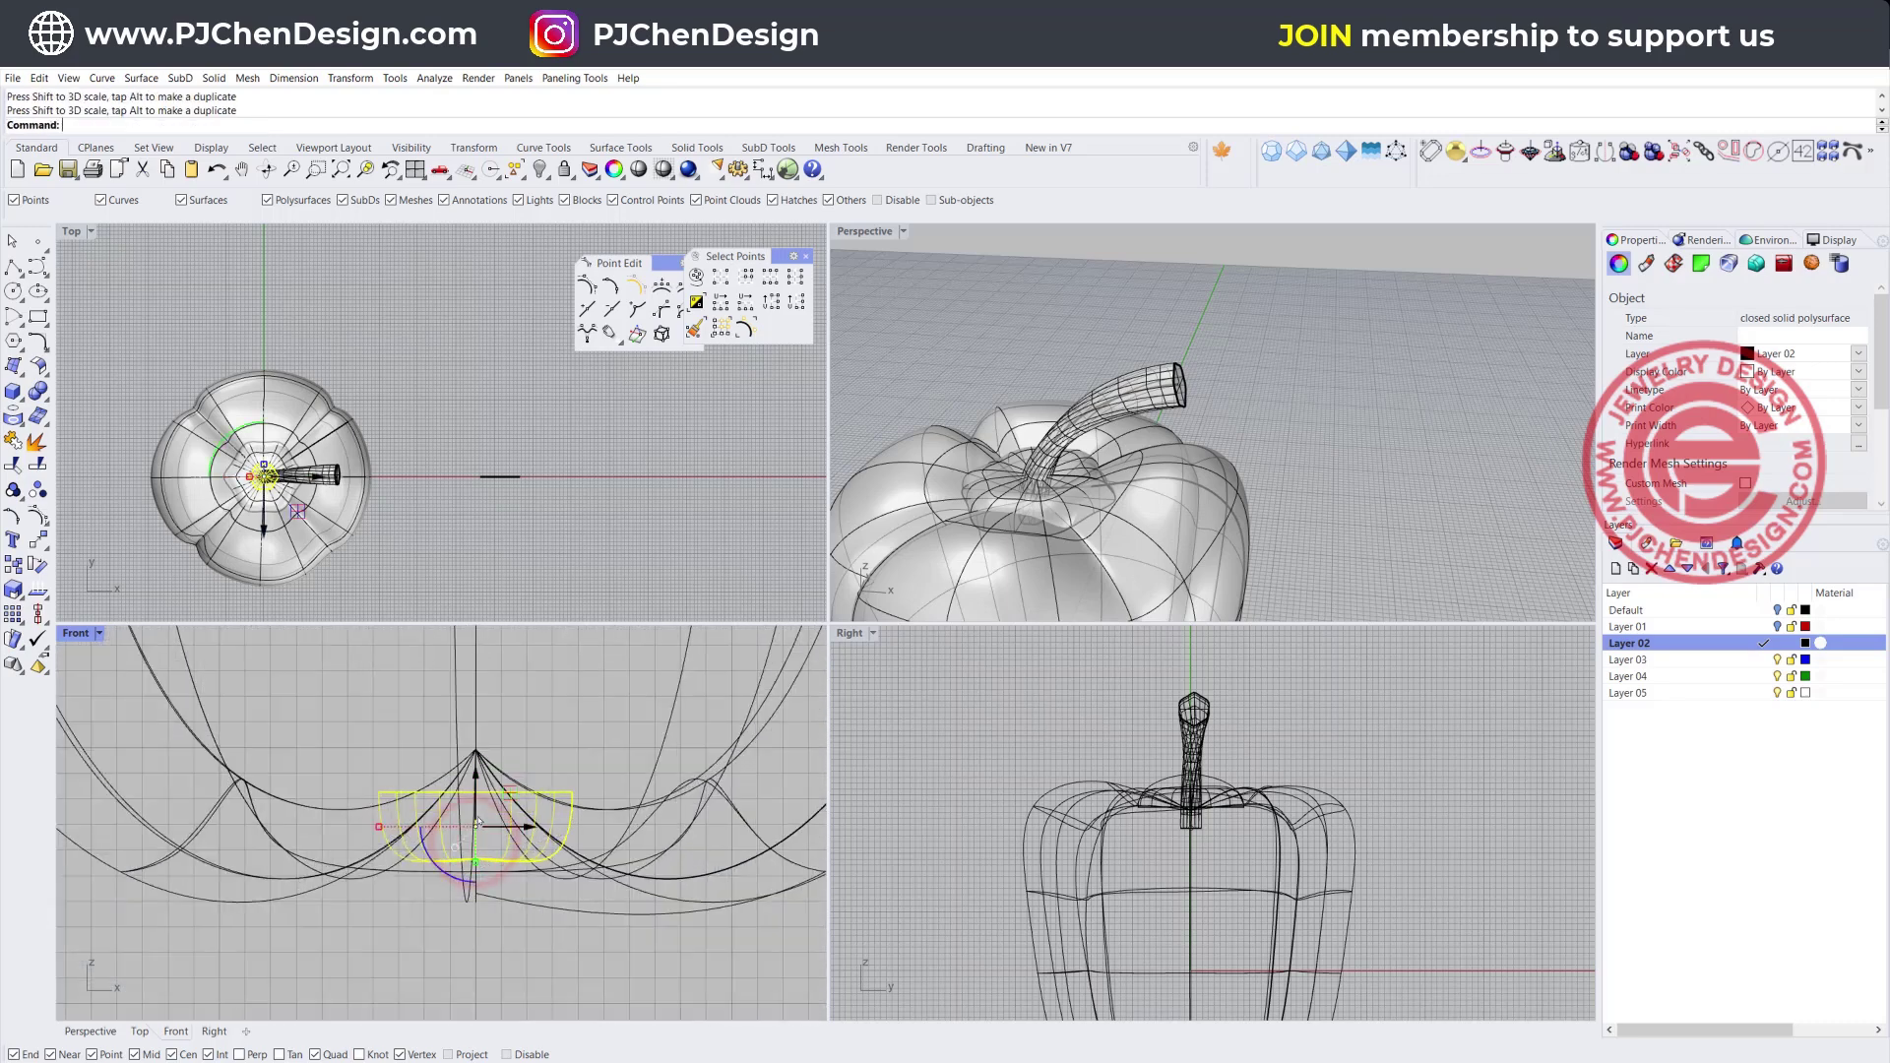
Examine the whole pepper with its stem and bottom cap from several angles in the maximised Perspective view
click(1523, 435)
scroll(1139, 453, down, 8)
right_drag(1137, 581, 1034, 635)
scroll(1105, 460, up, 8)
scroll(1103, 461, down, 10)
double_click(876, 232)
right_drag(679, 679, 689, 601)
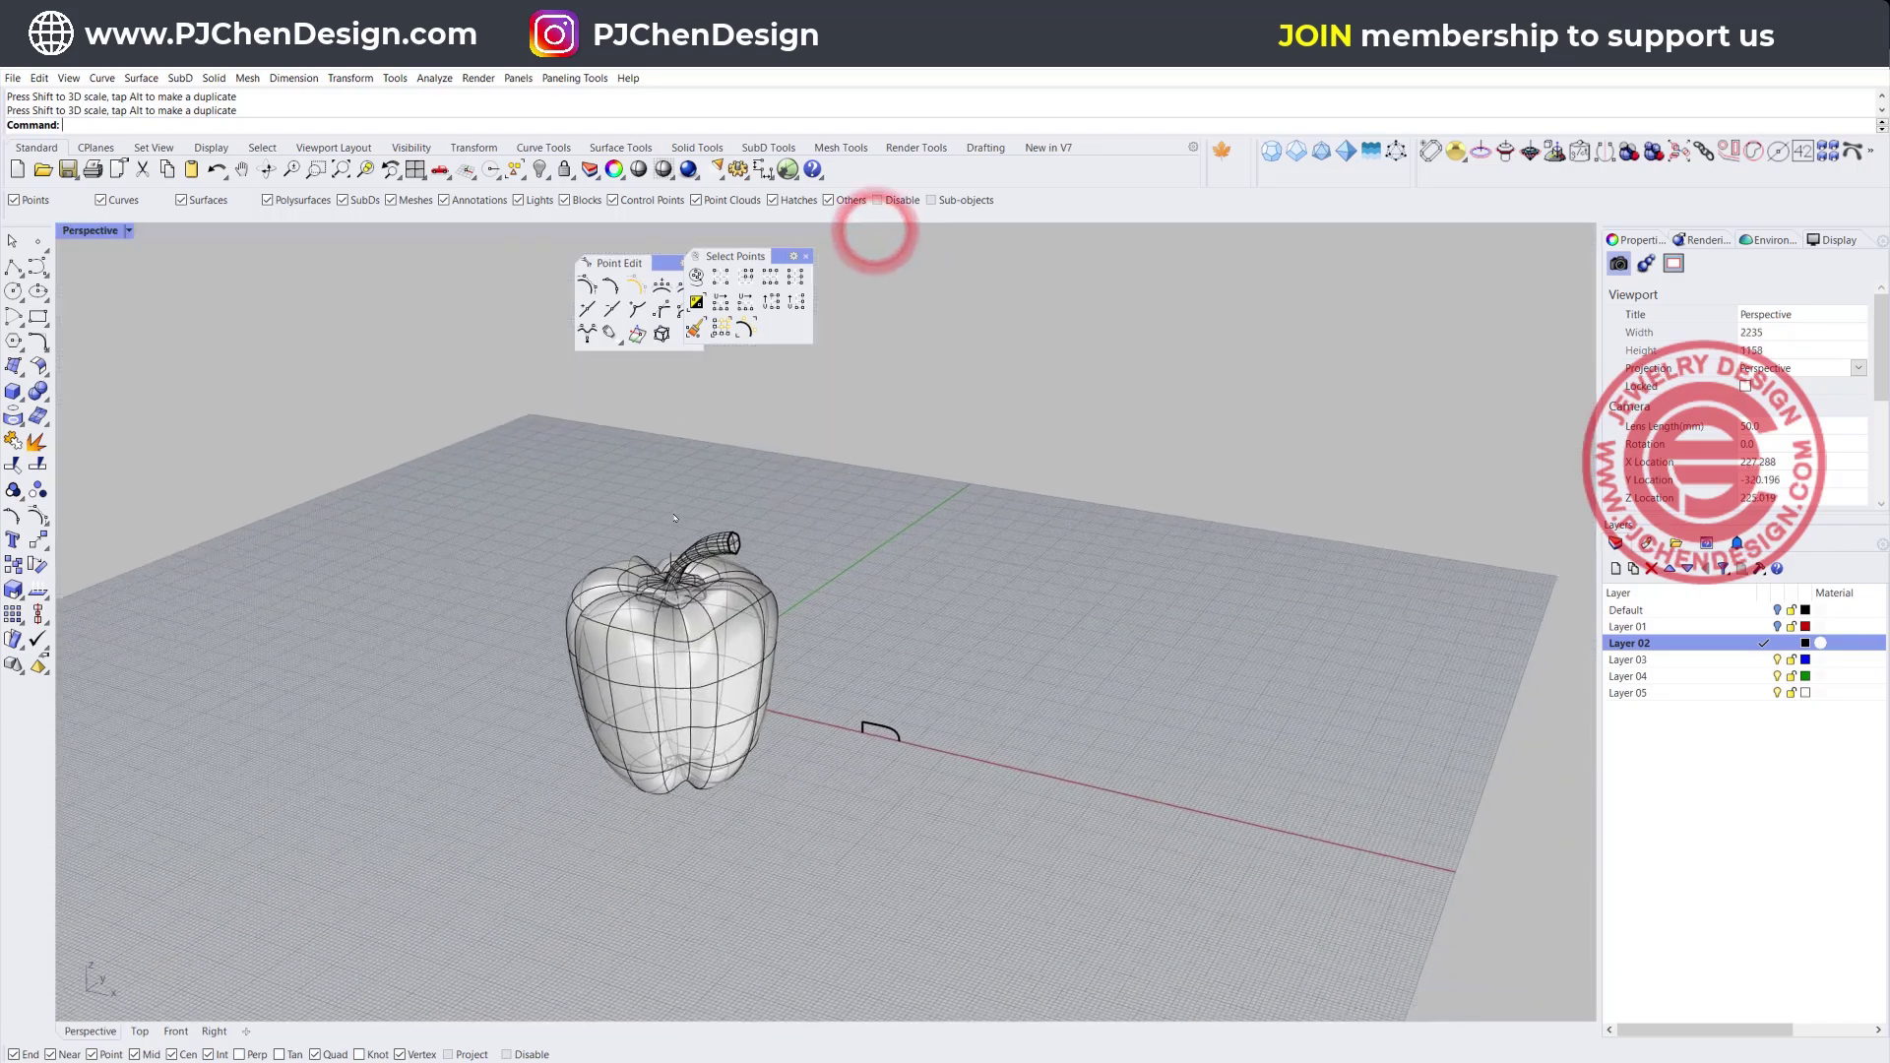
scroll(689, 599, up, 8)
right_drag(734, 689, 524, 447)
scroll(816, 597, down, 6)
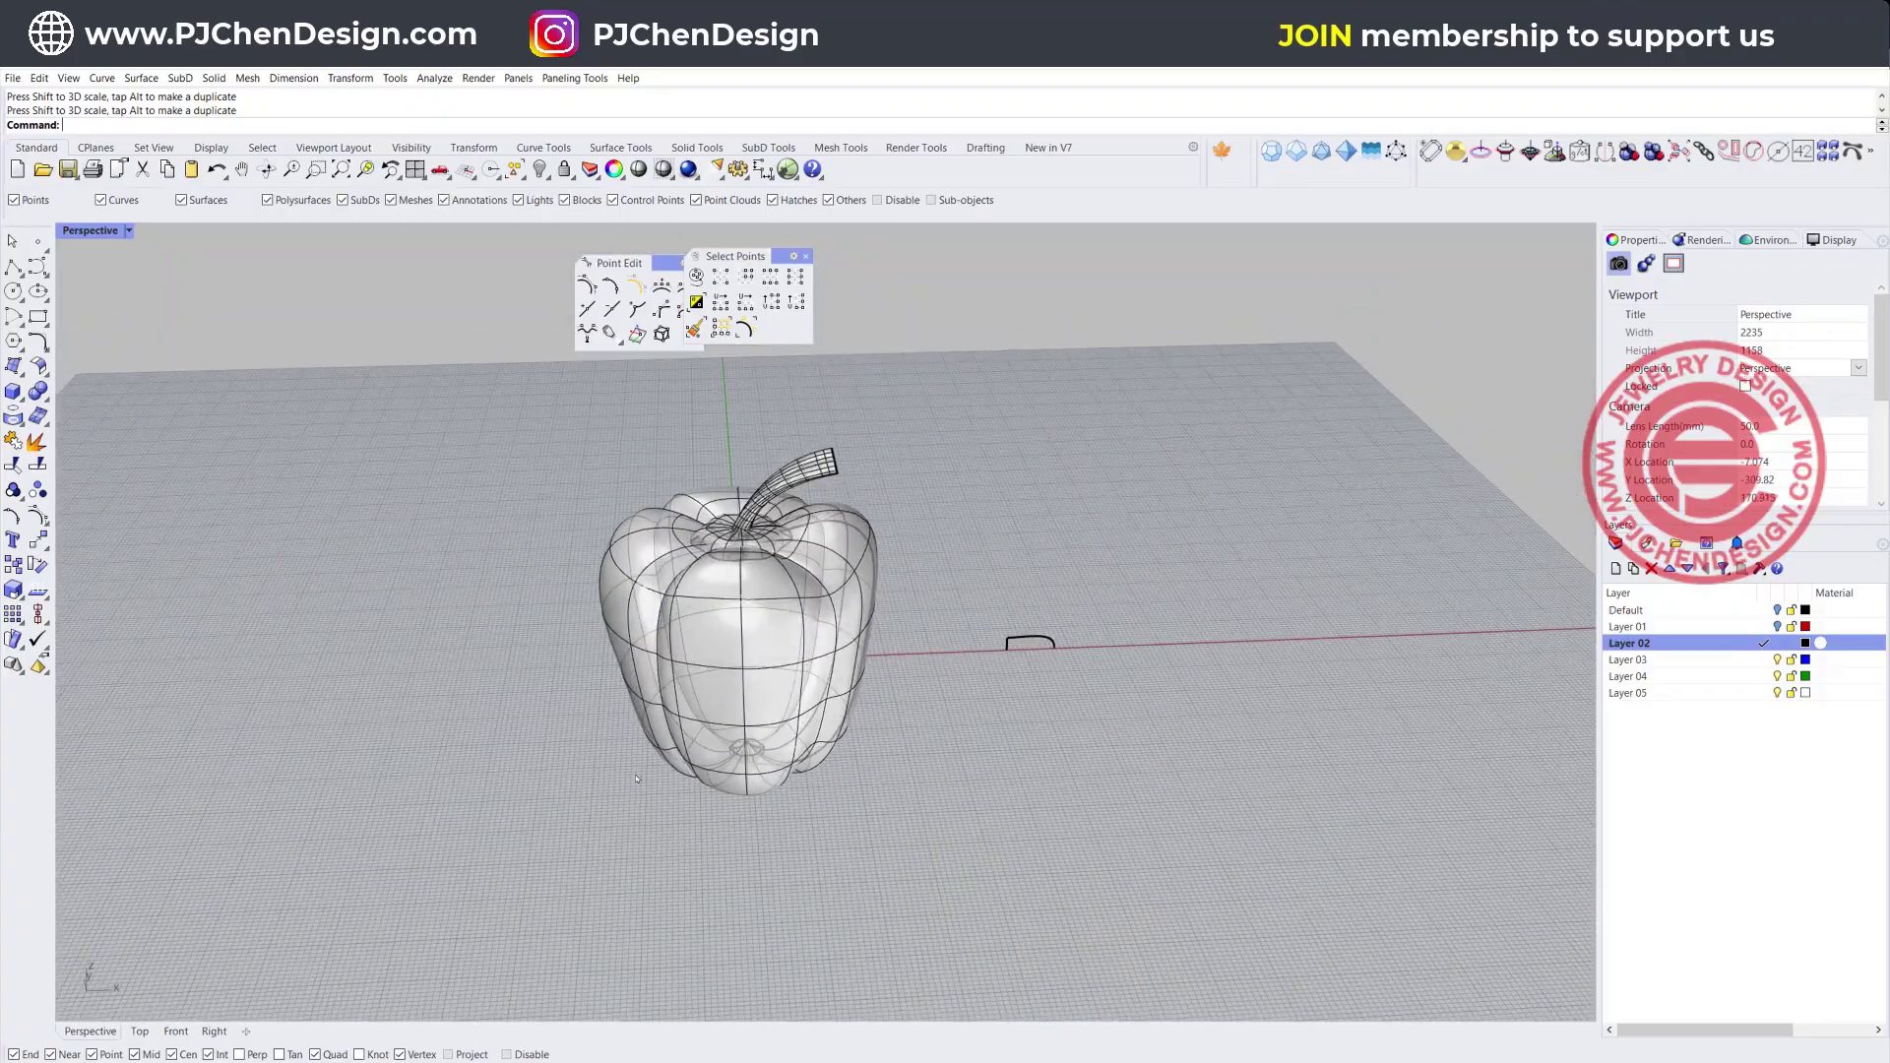